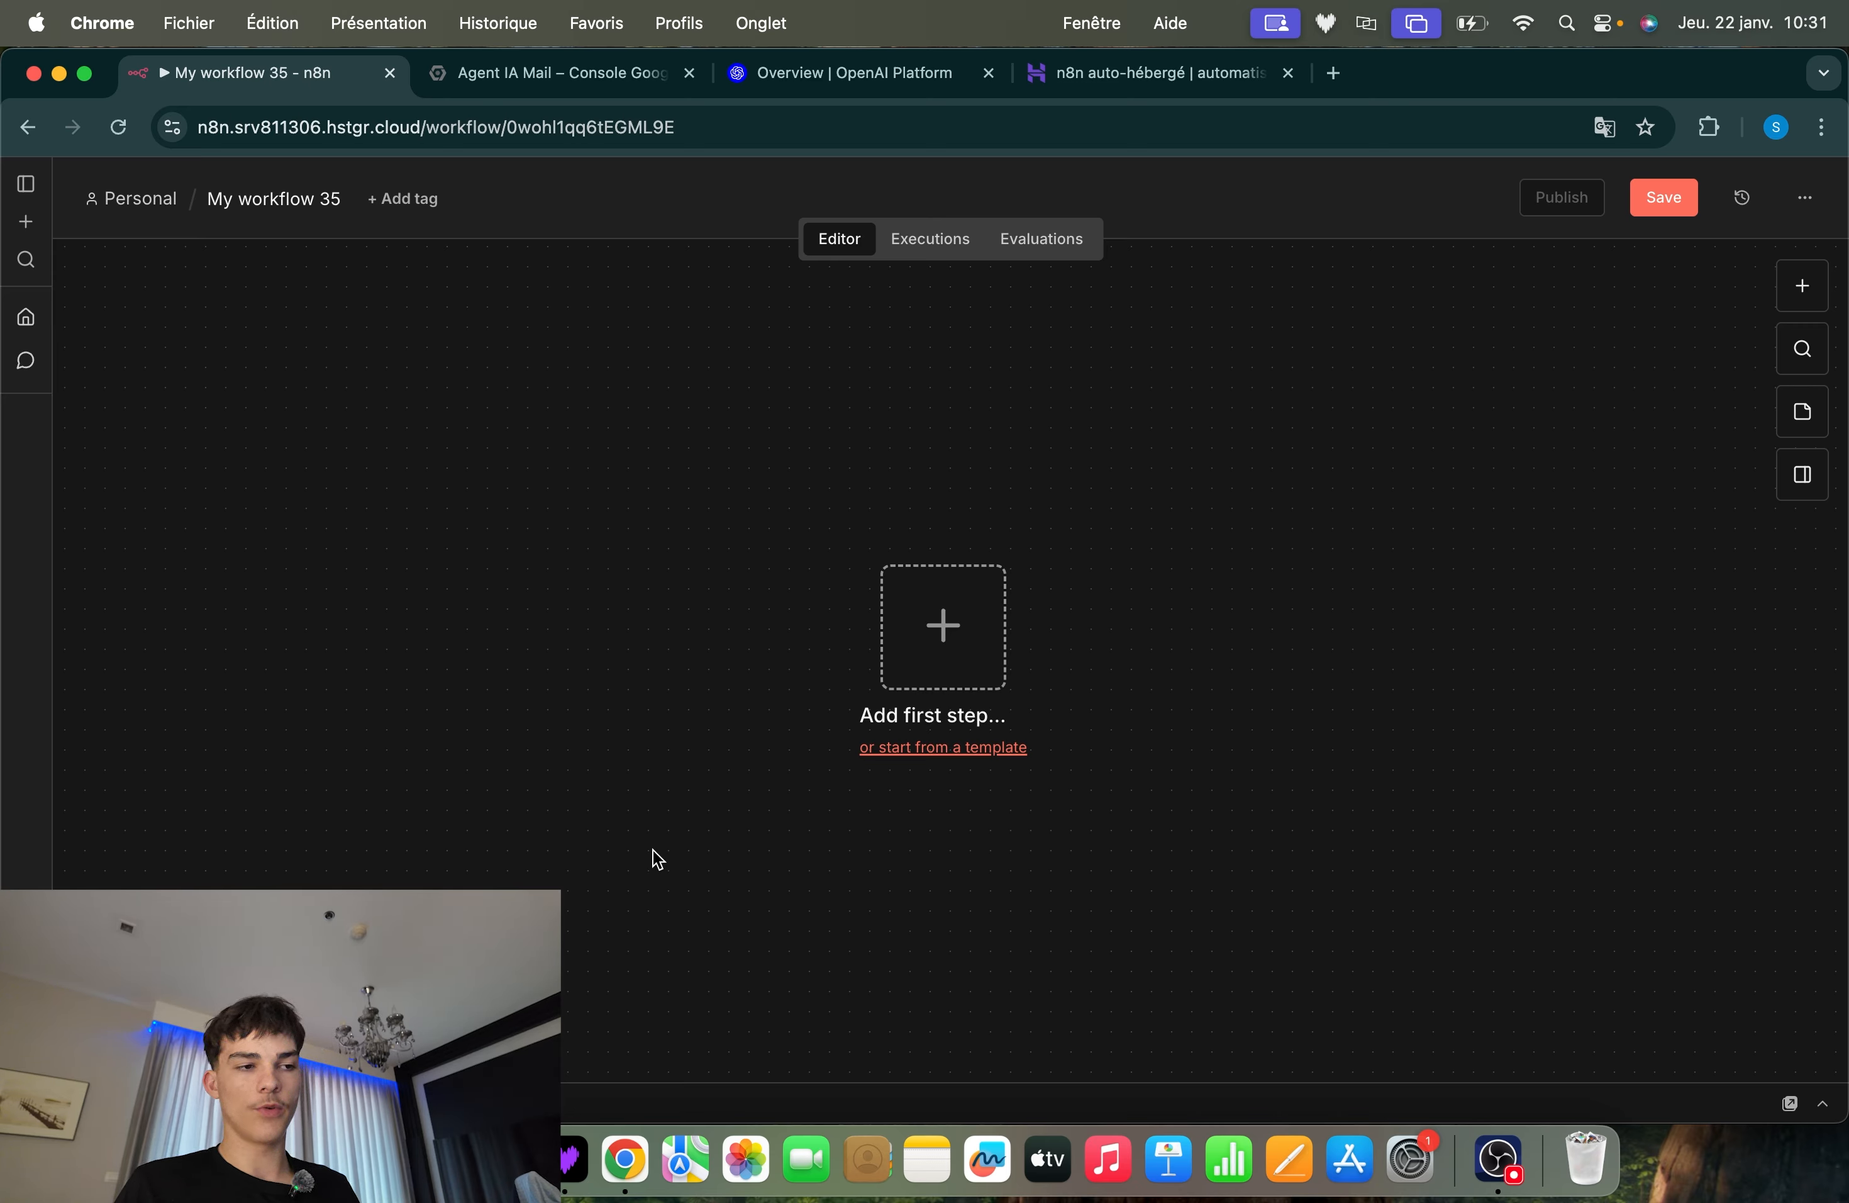
{"action": "left_click", "coordinate": [948, 621]}
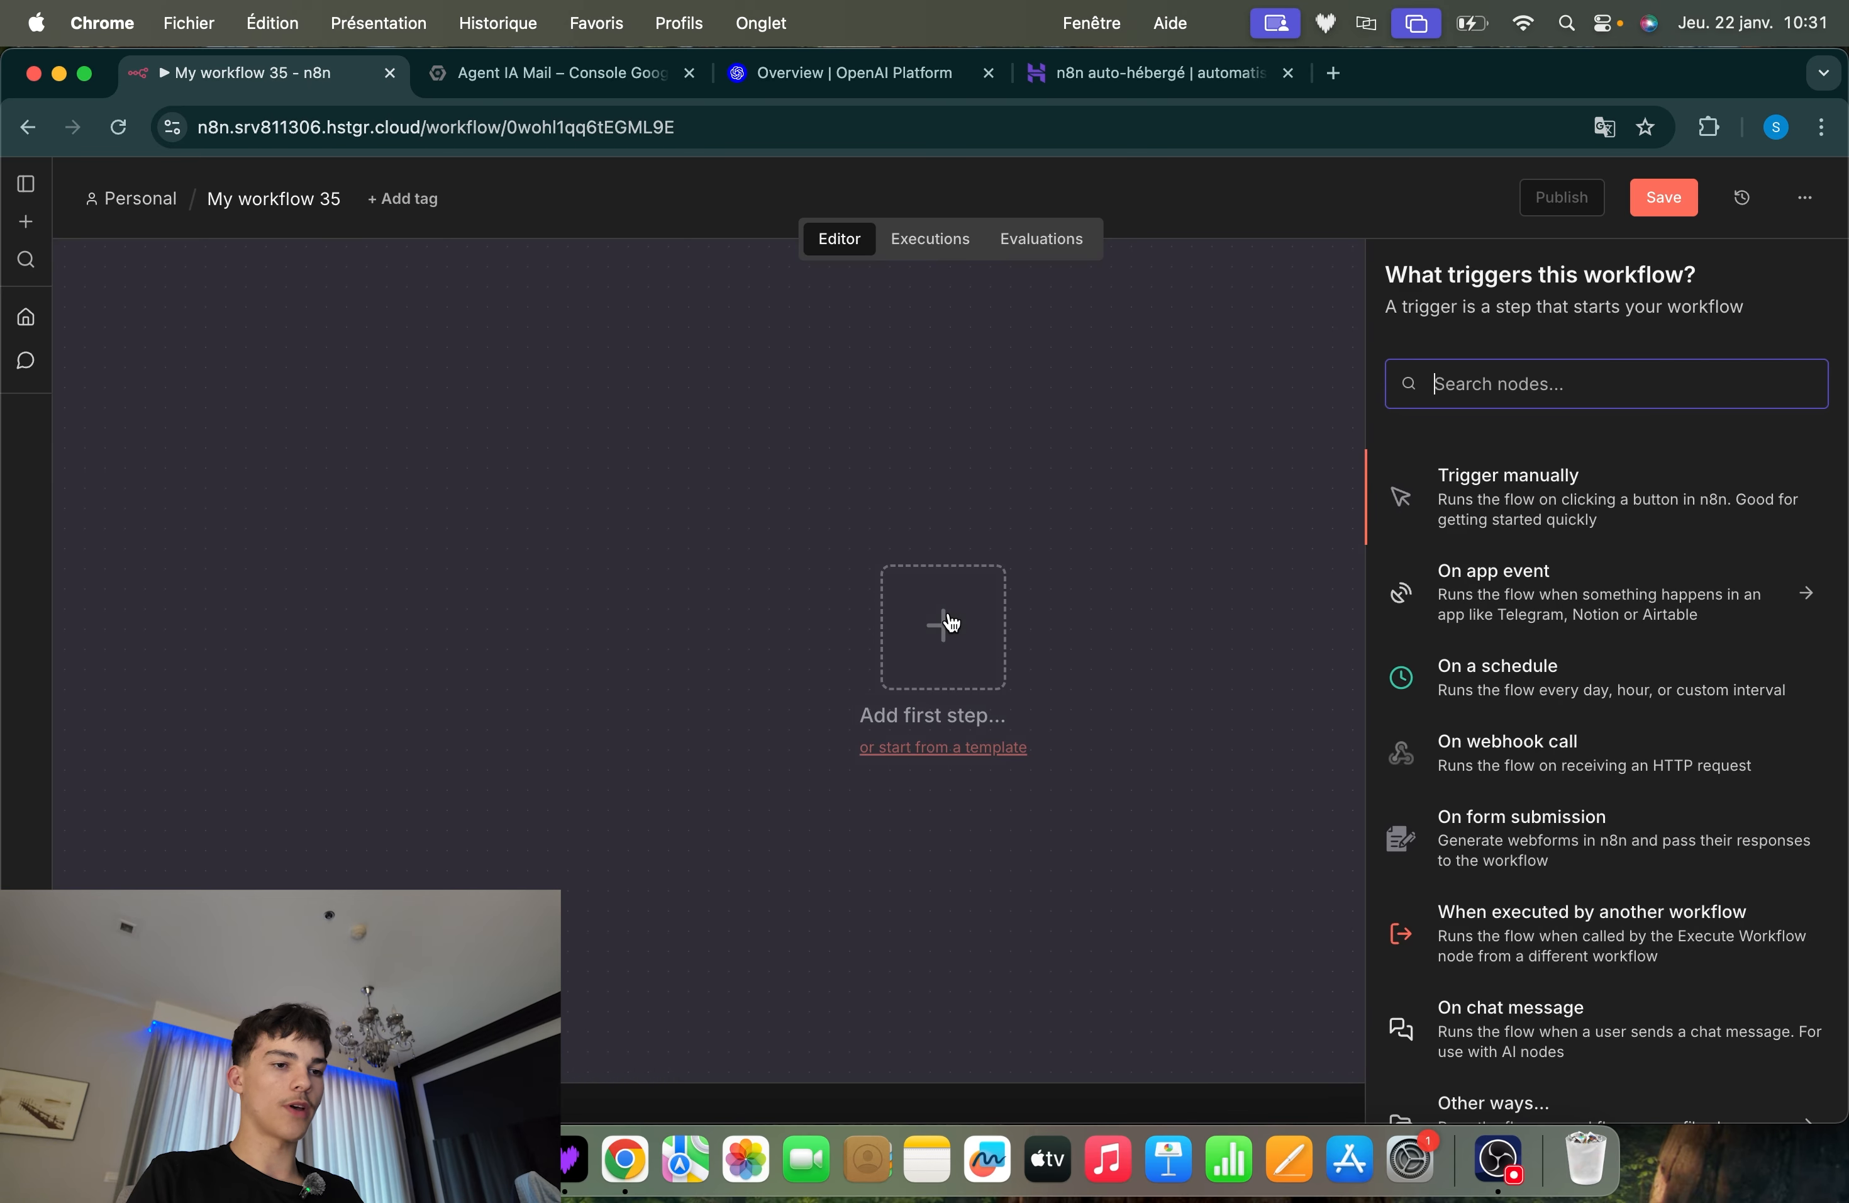
{"action": "type", "text": "chat"}
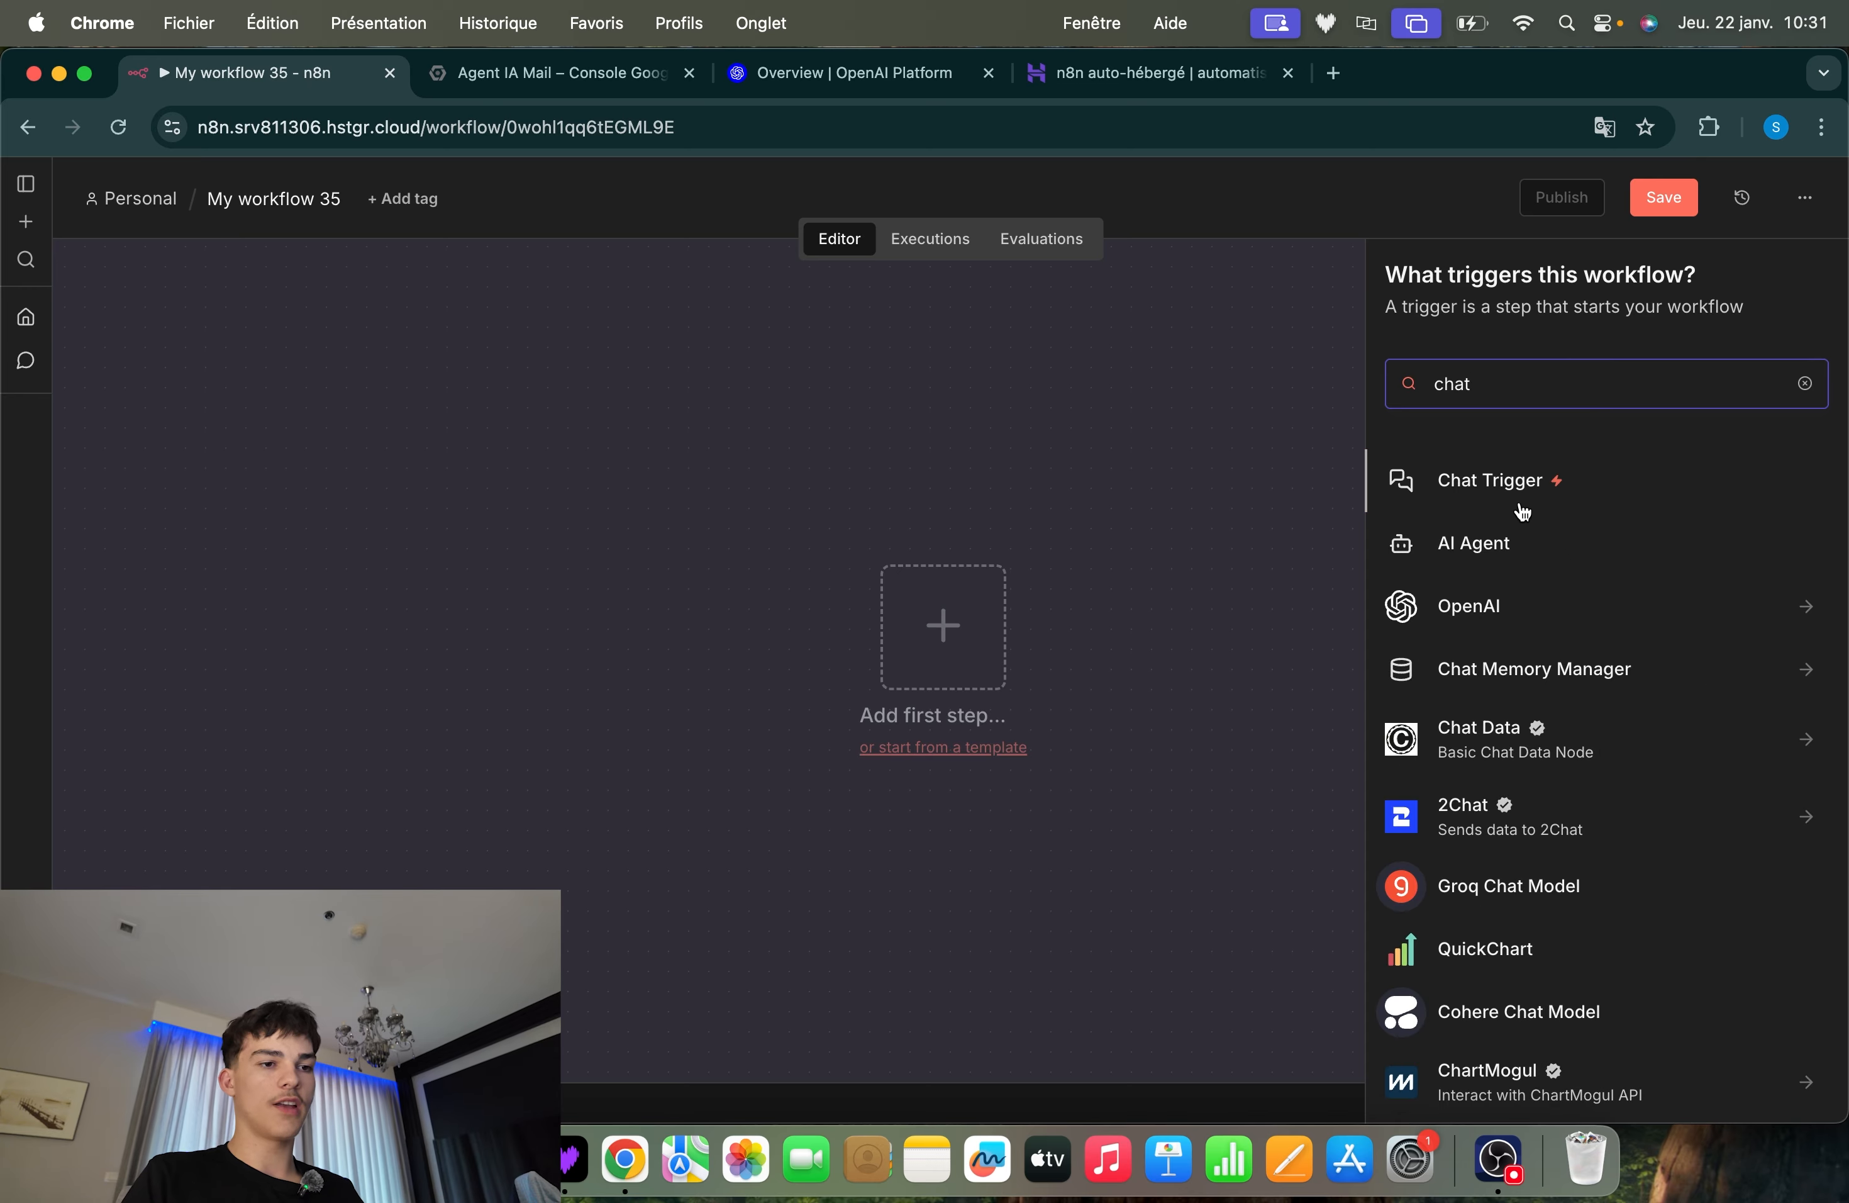
{"action": "left_click", "coordinate": [1515, 489]}
{"action": "key", "text": "Escape"}
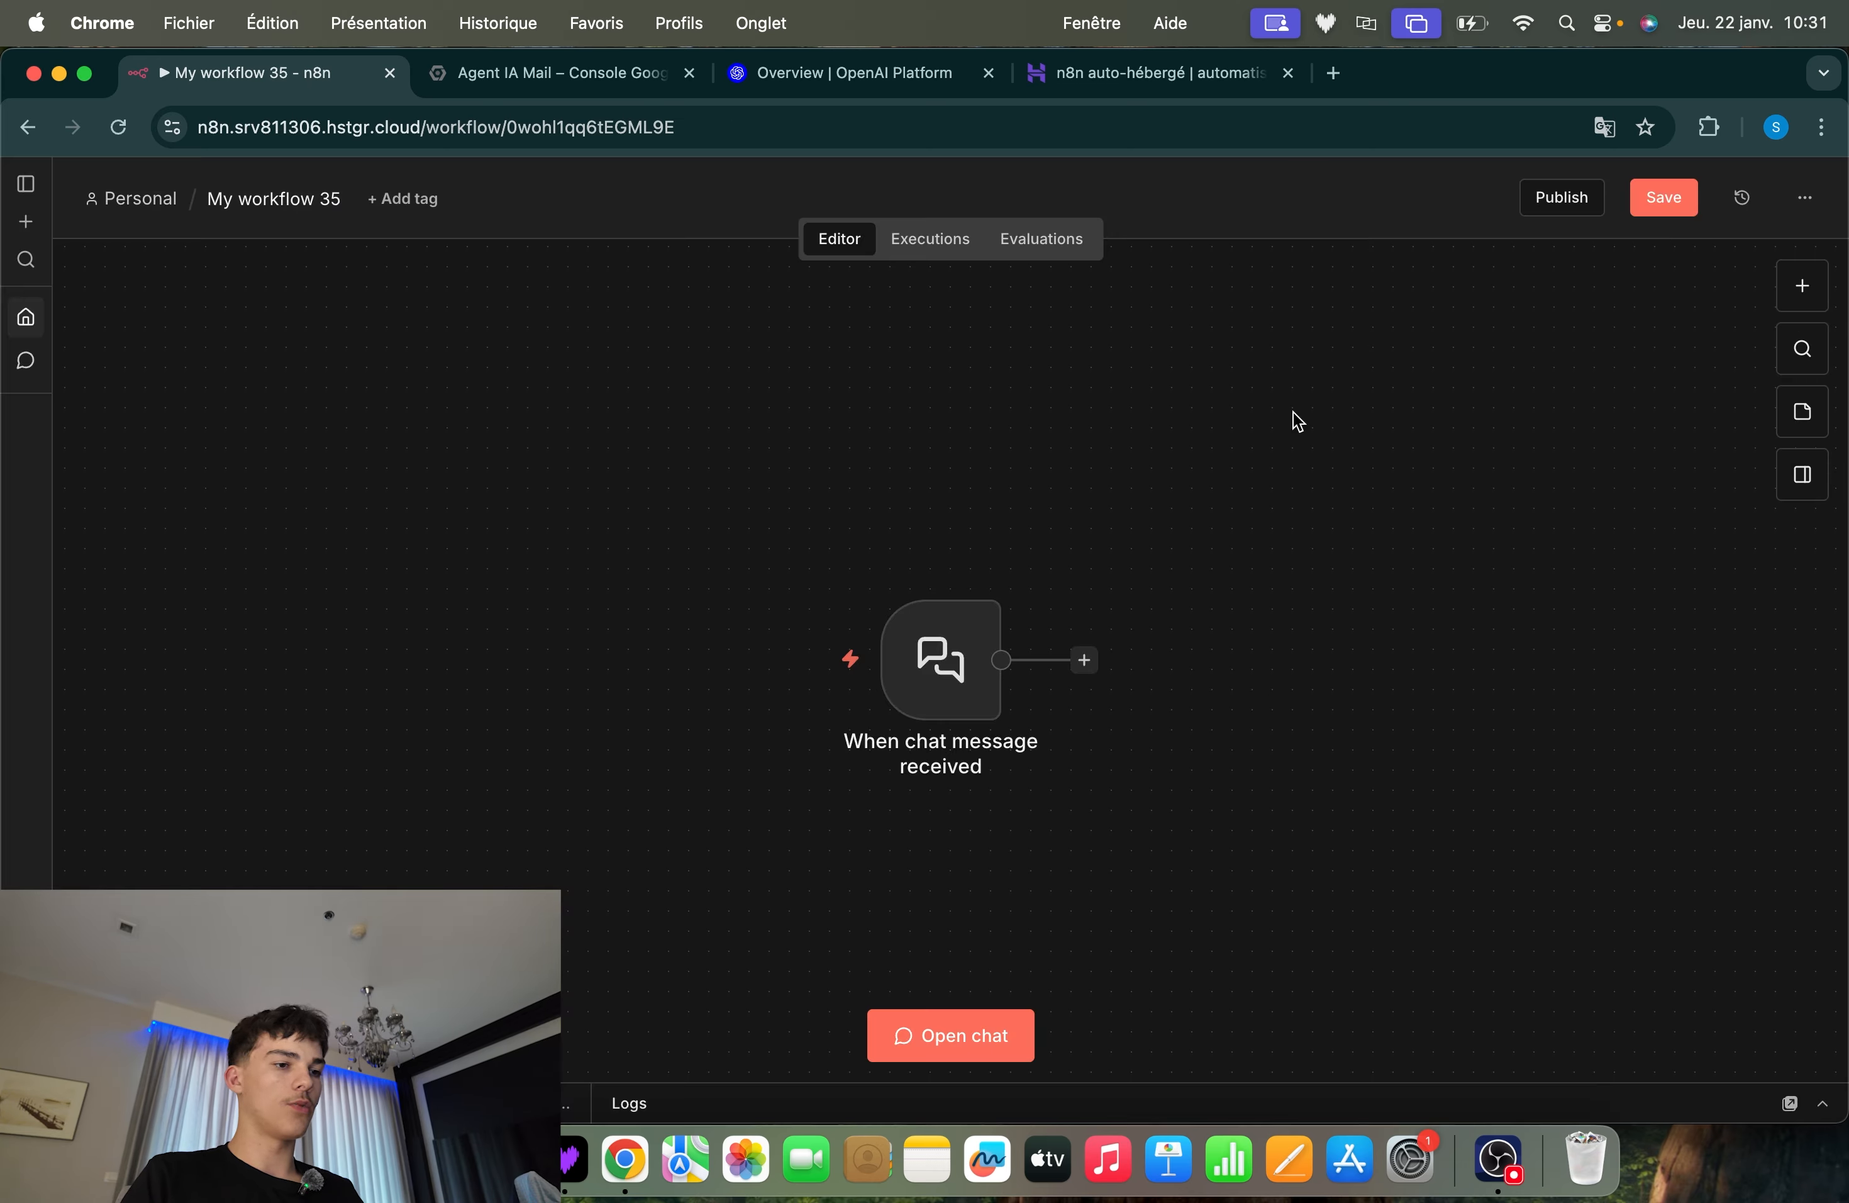
{"action": "key", "text": "Delete"}
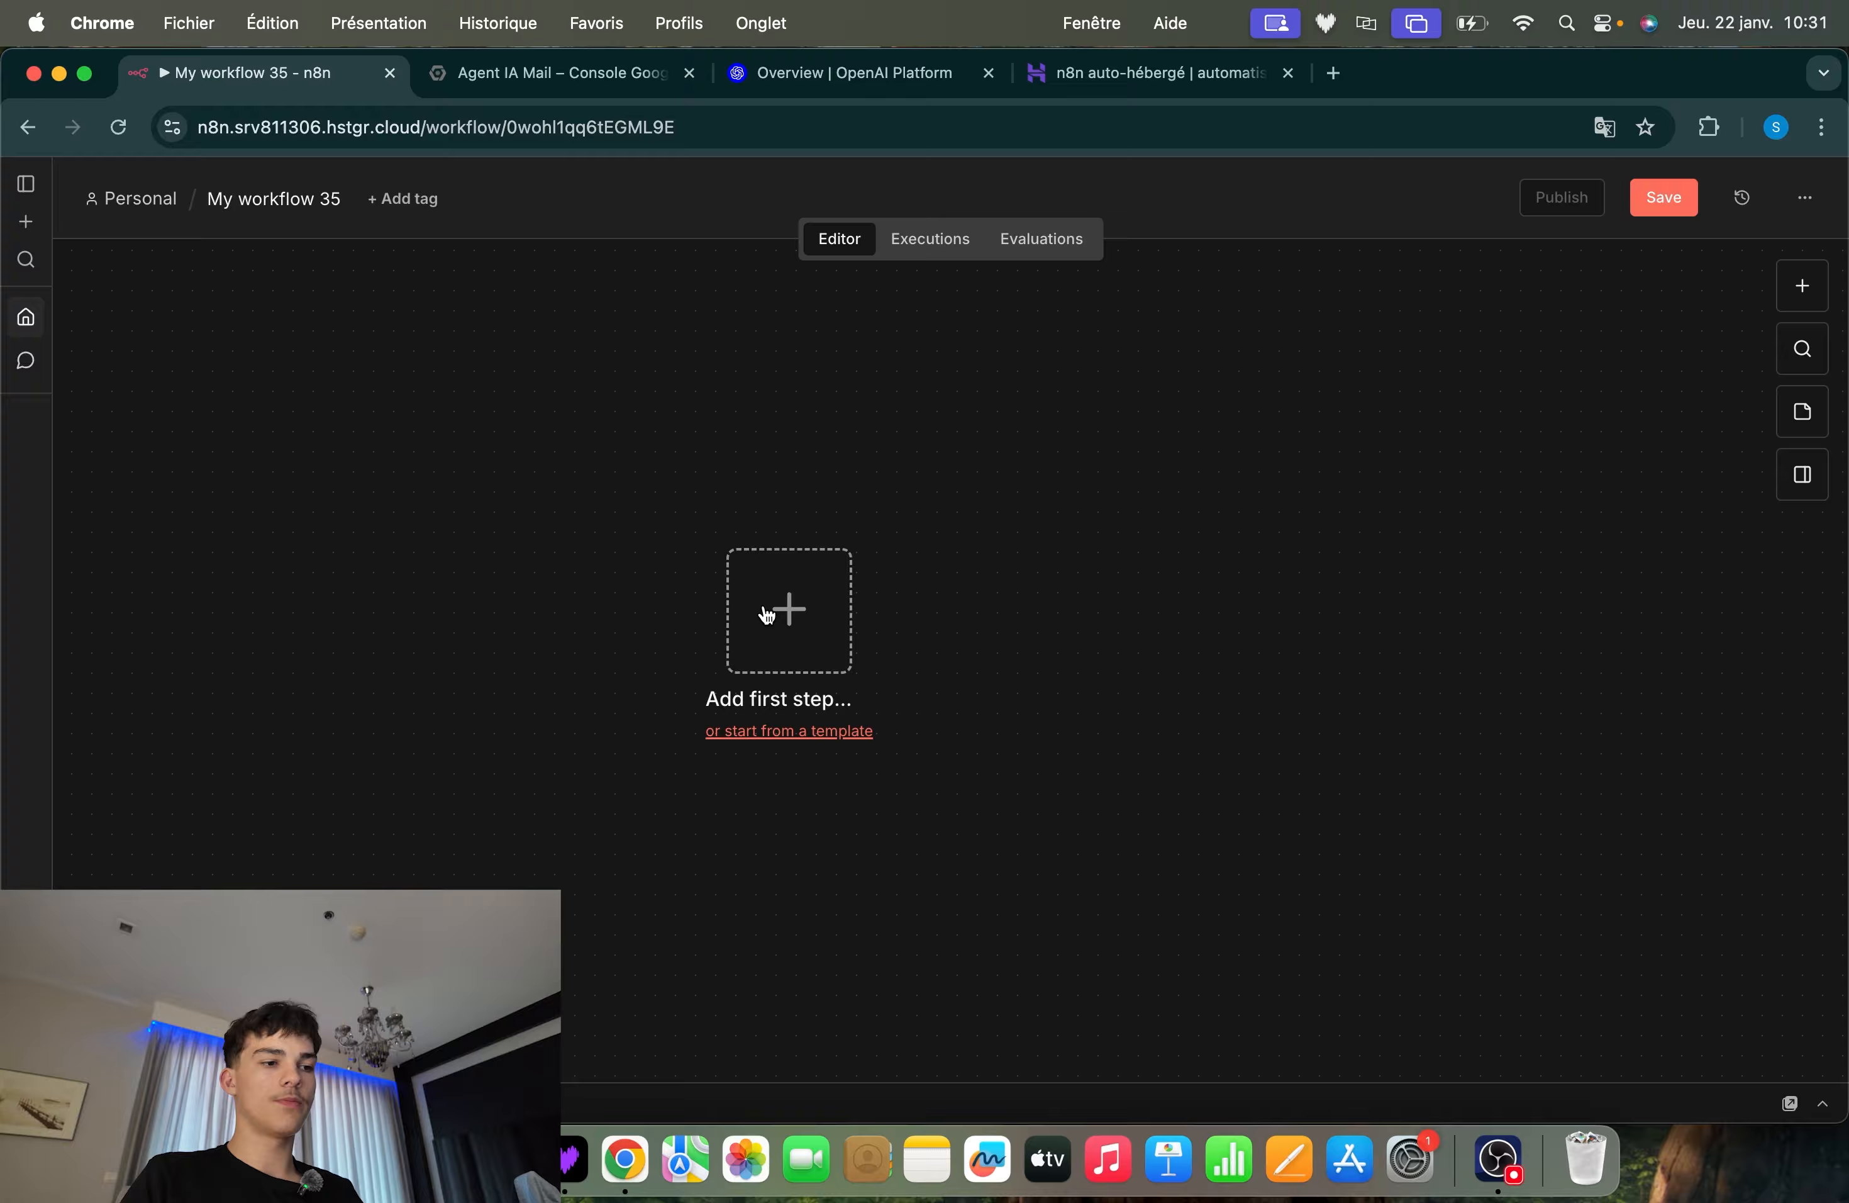
{"action": "left_click", "coordinate": [769, 608]}
{"action": "type", "text": "chat"}
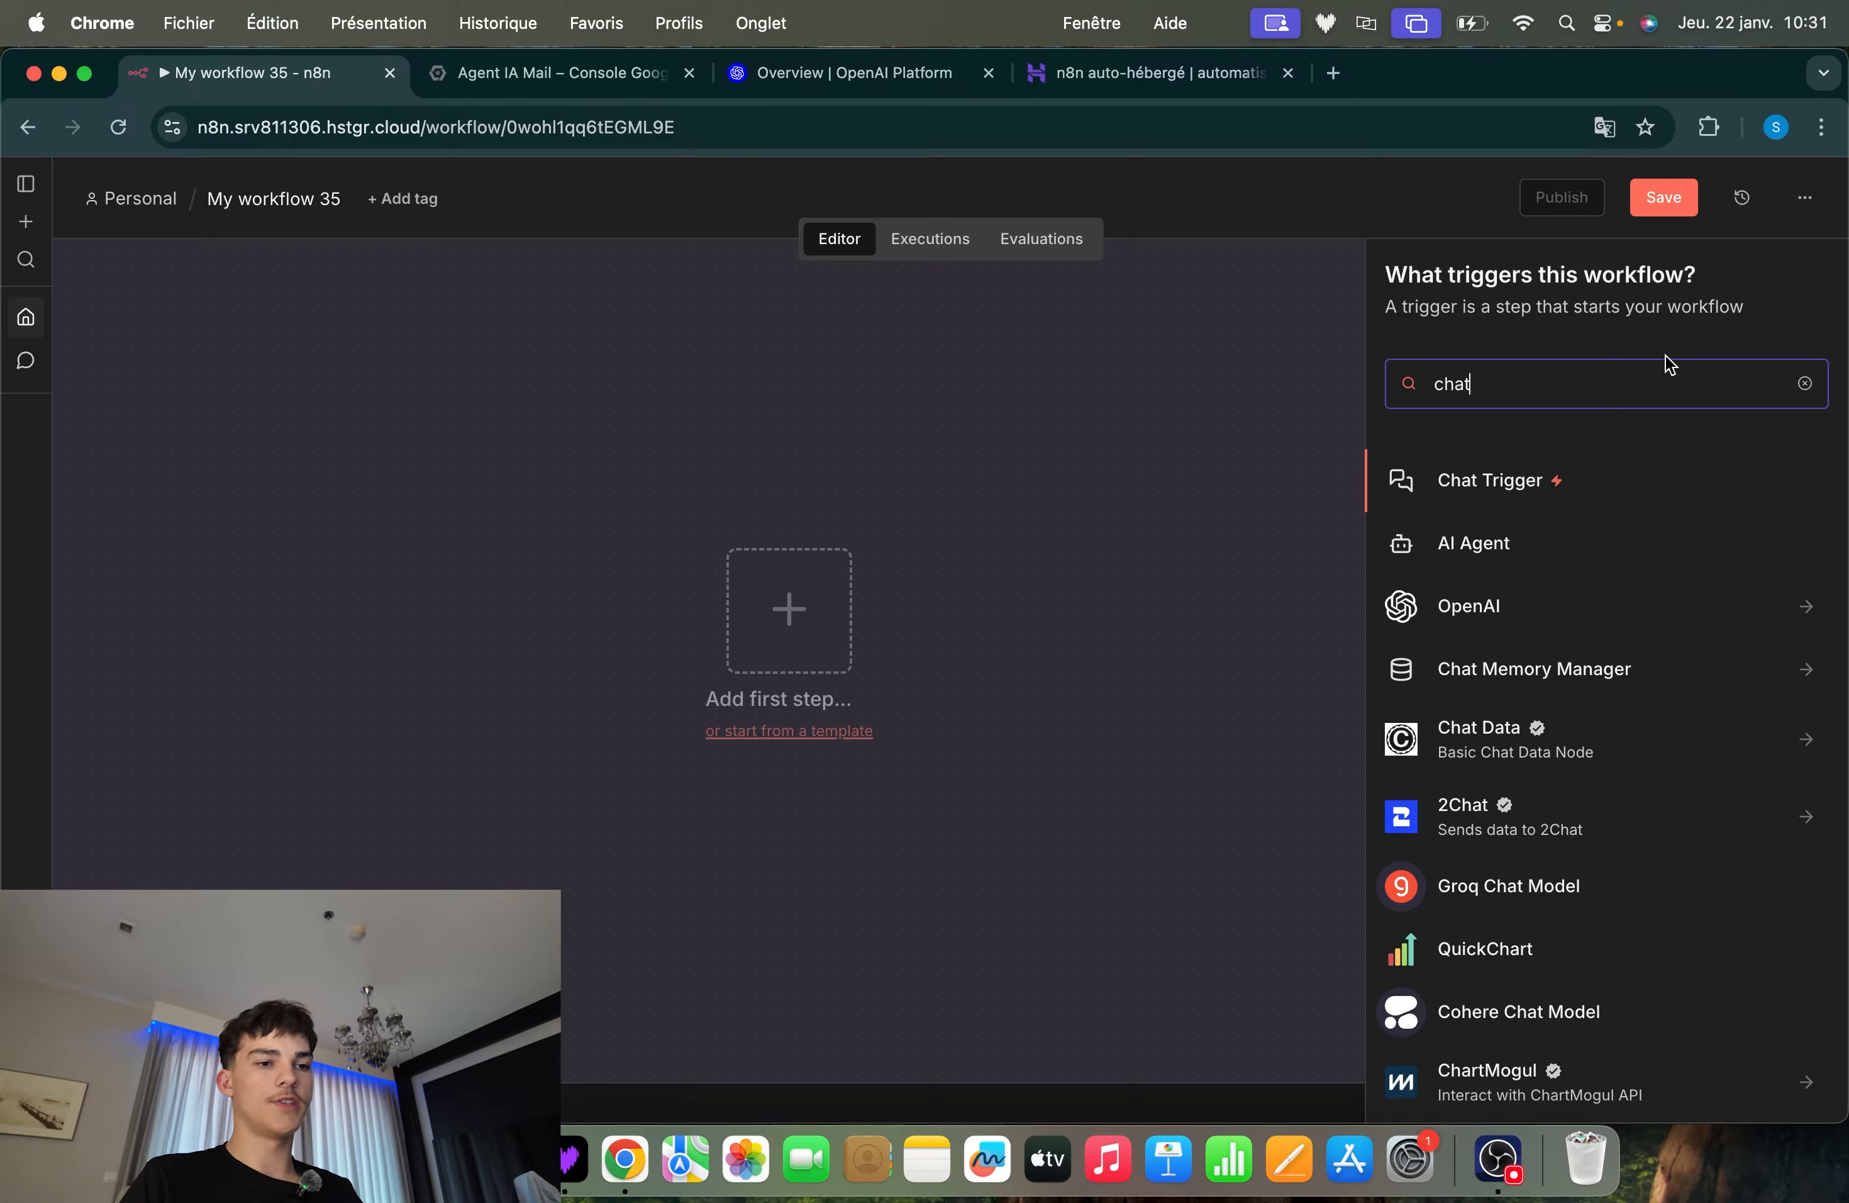
{"action": "left_click", "coordinate": [1555, 492]}
{"action": "left_click", "coordinate": [1138, 170]}
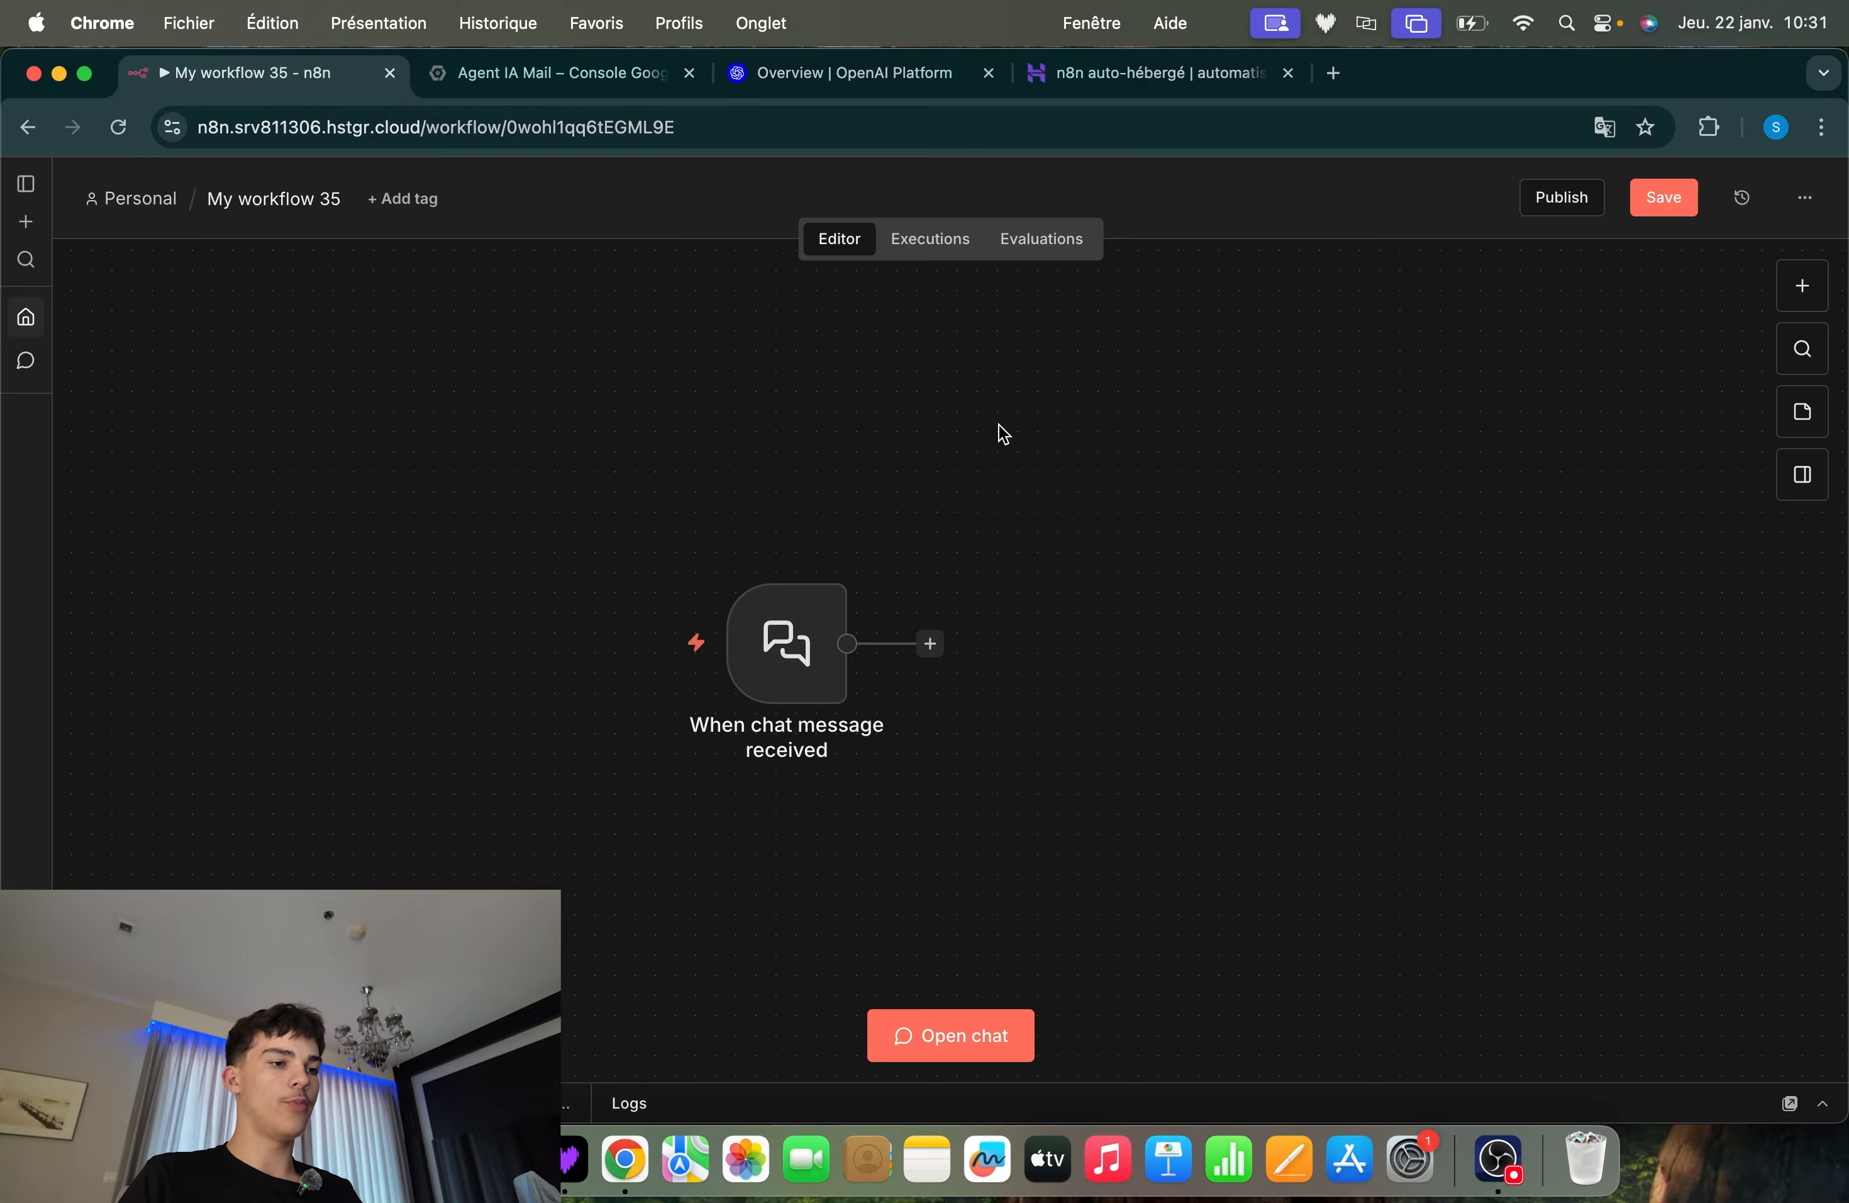
{"action": "key", "text": "super+a"}
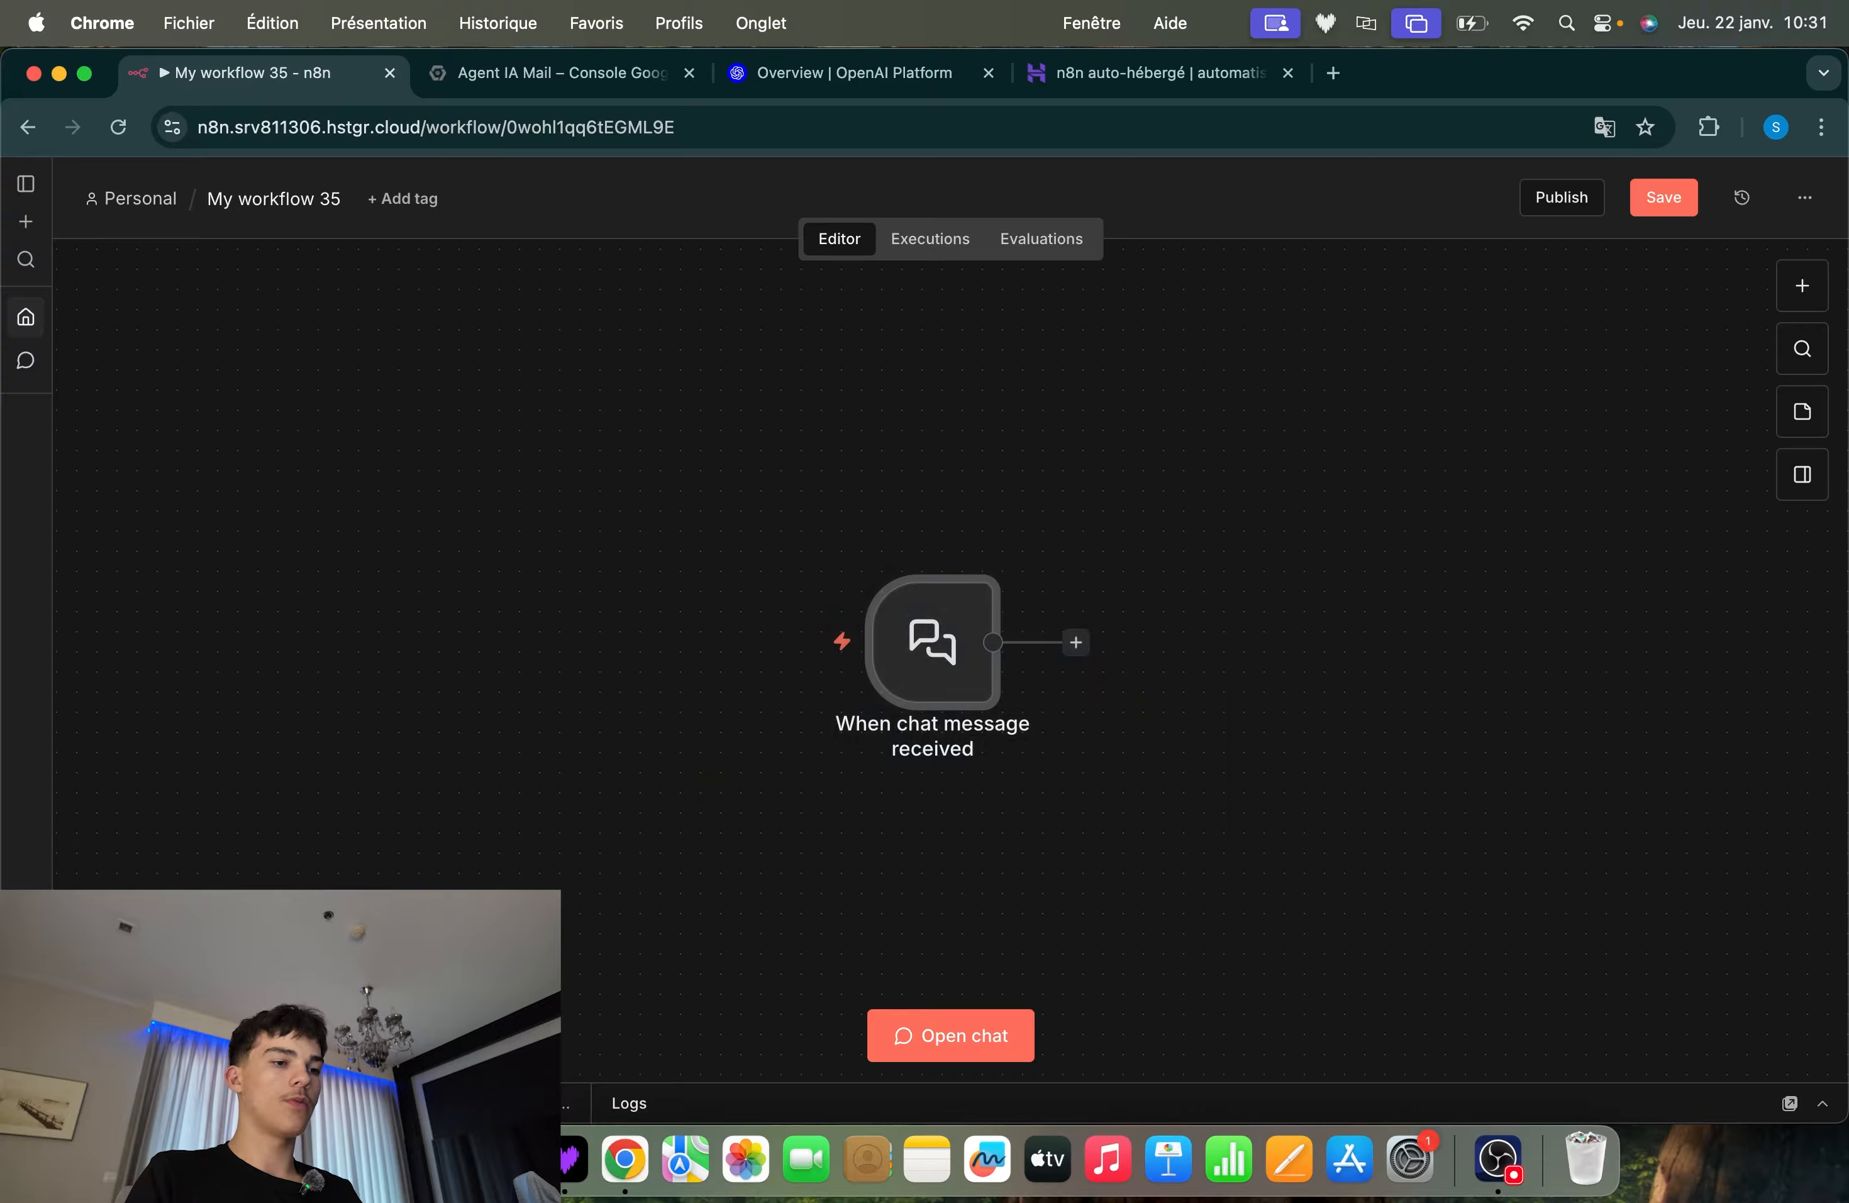
{"action": "key", "text": "Delete"}
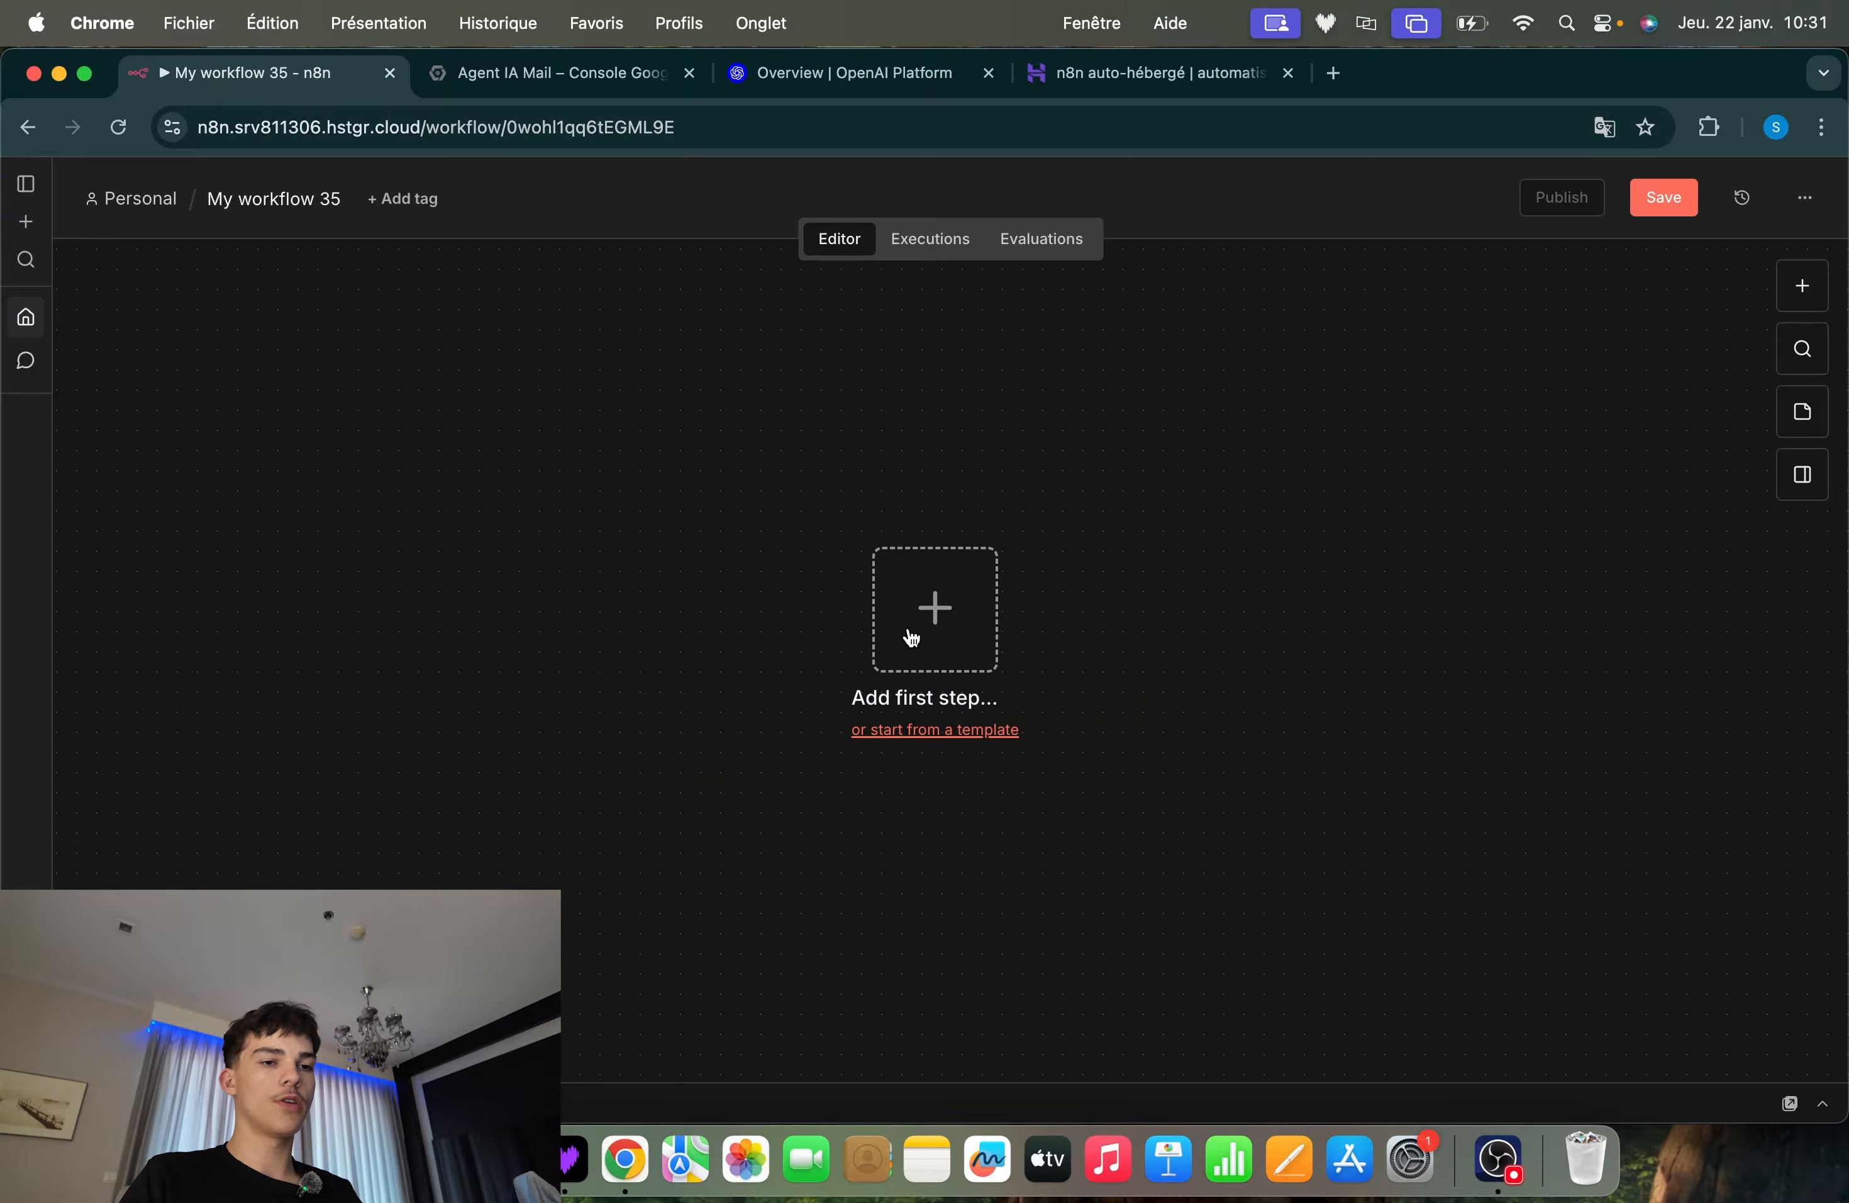
Add a Chat Trigger node as the first step of the workflow and return to the canvas
{"action": "left_click", "coordinate": [1796, 290]}
{"action": "type", "text": "chat"}
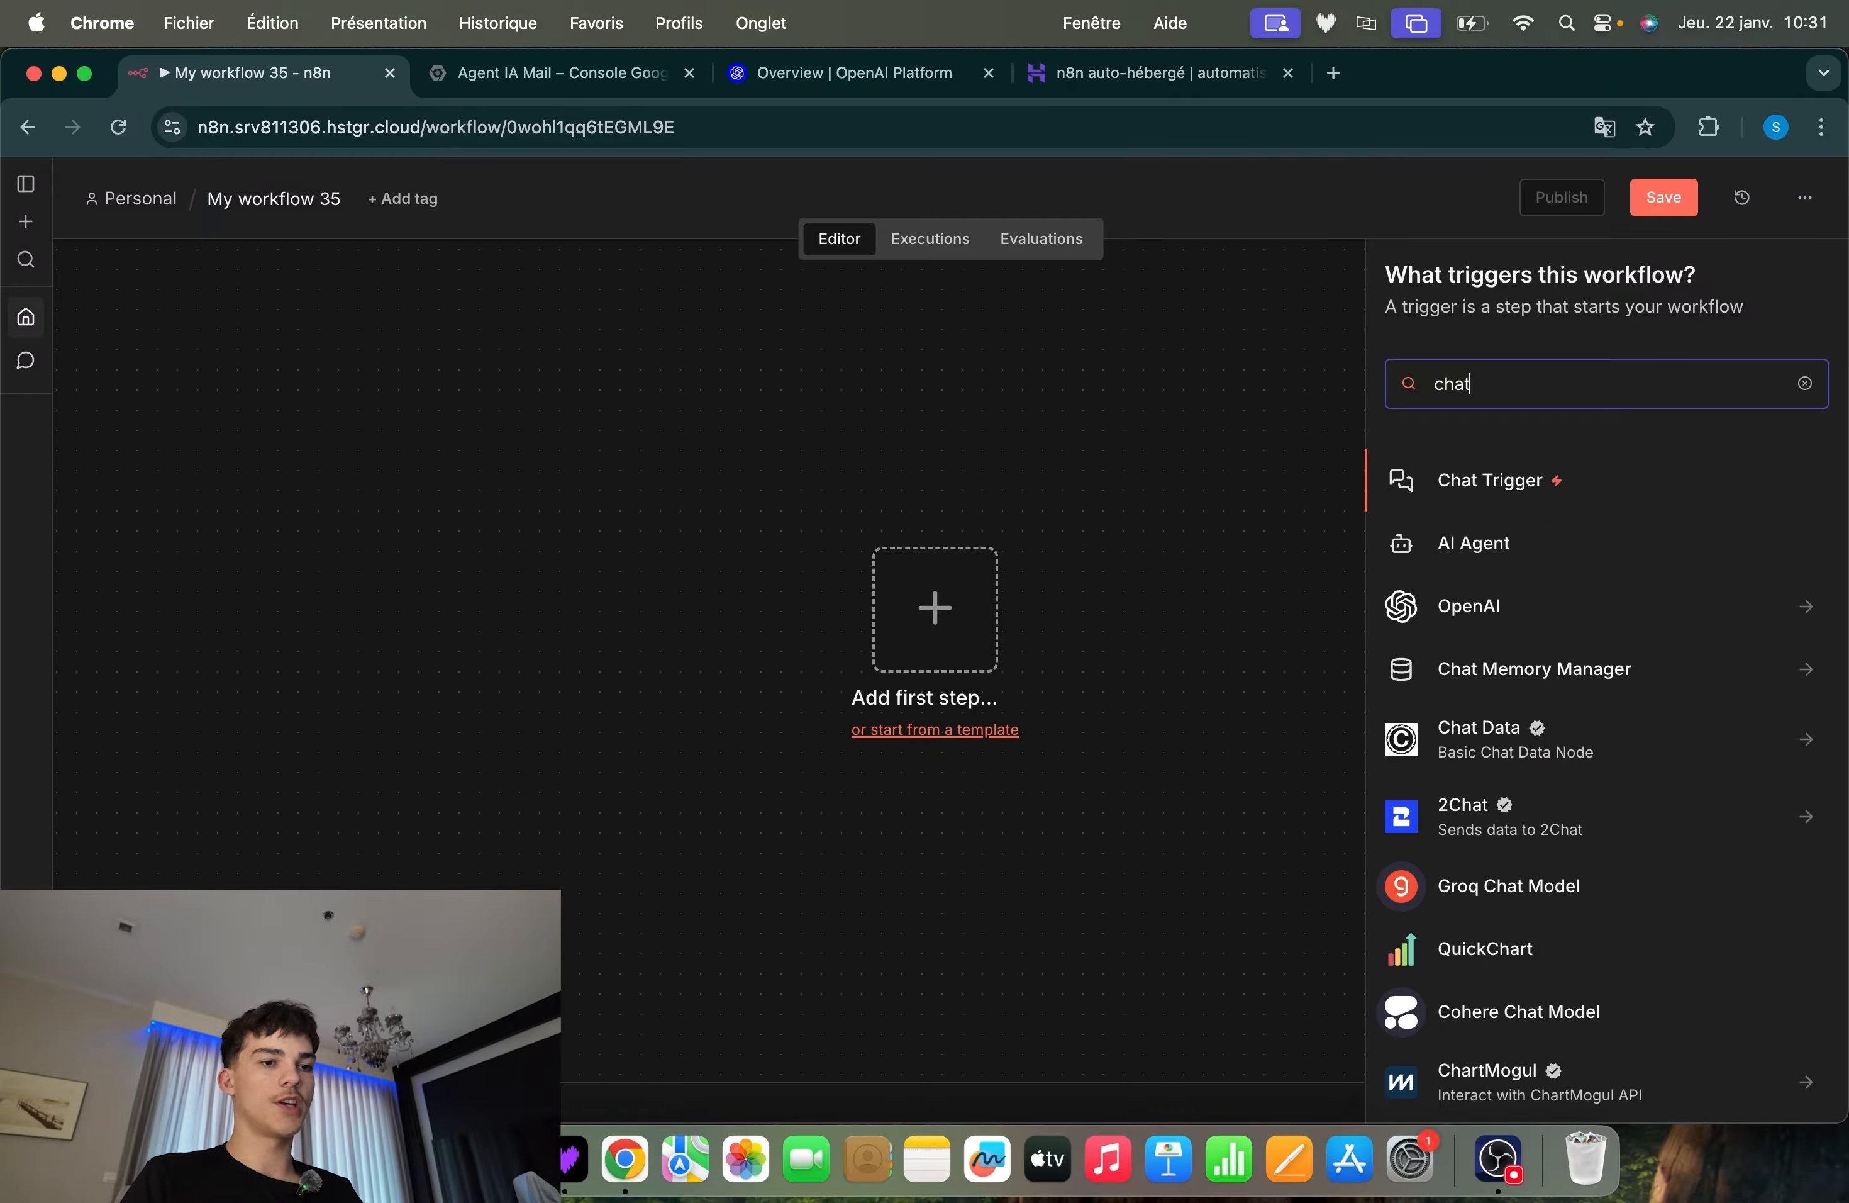
{"action": "left_click", "coordinate": [1587, 492]}
{"action": "left_click", "coordinate": [1287, 181]}
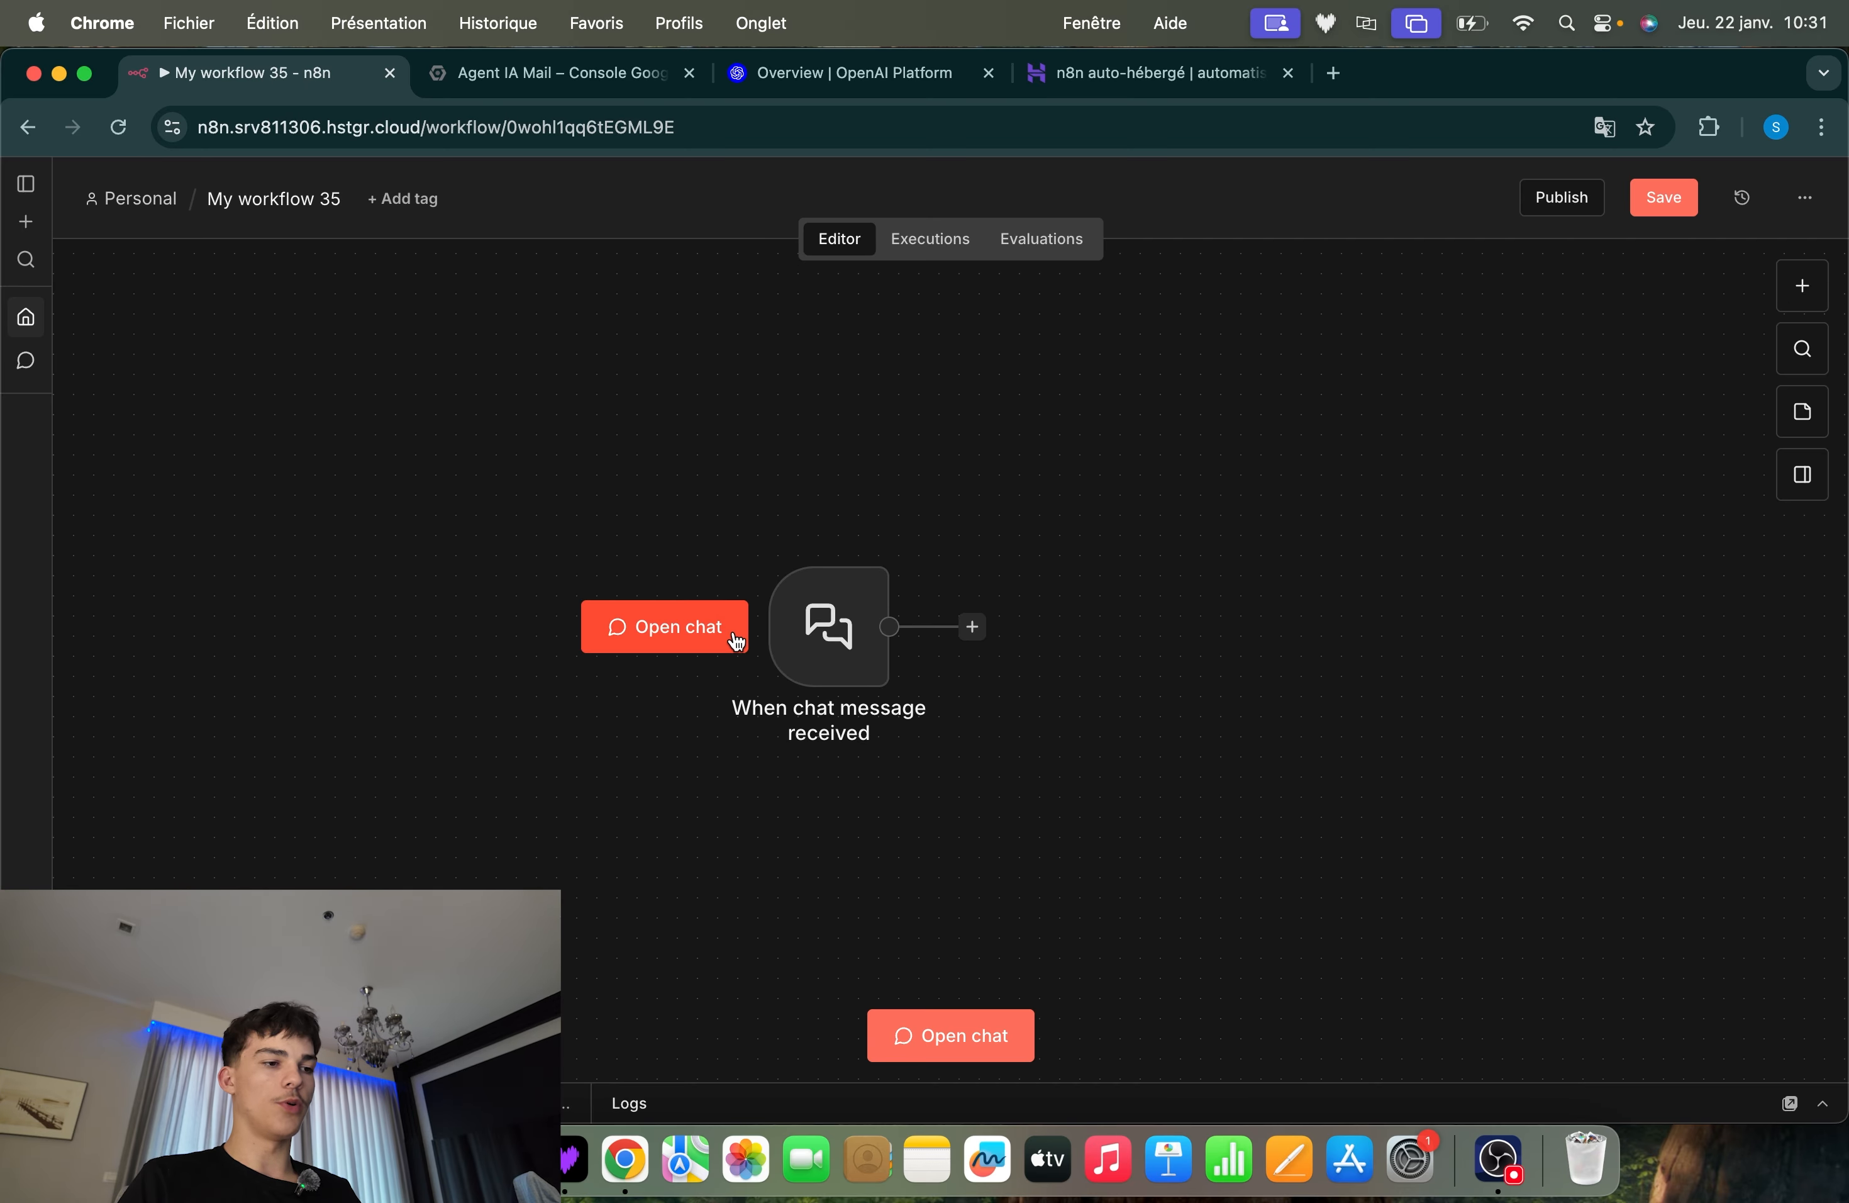
Run the chat trigger by sending the message "test" in the workflow chat, and collapse the chat and logs area
{"action": "left_click", "coordinate": [734, 640]}
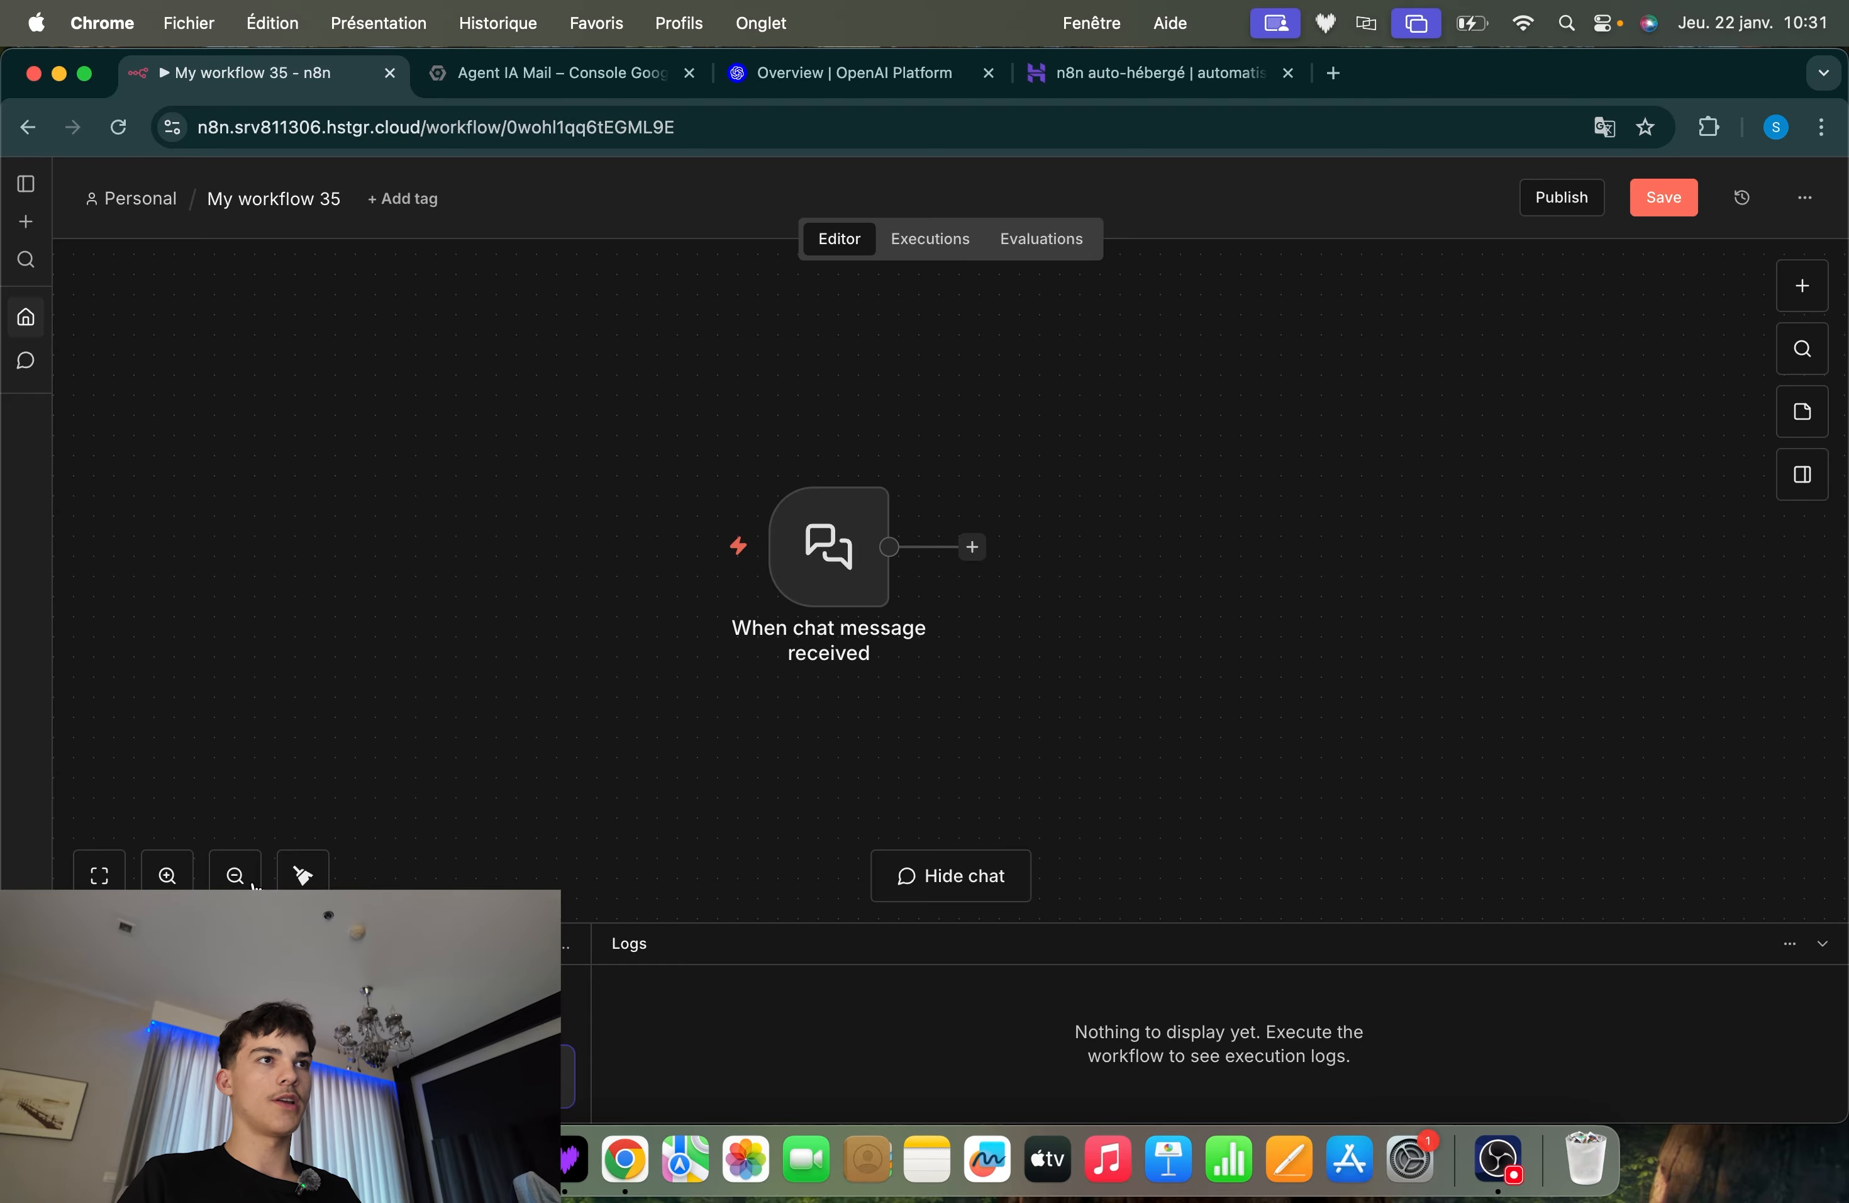
{"action": "key", "text": "Return"}
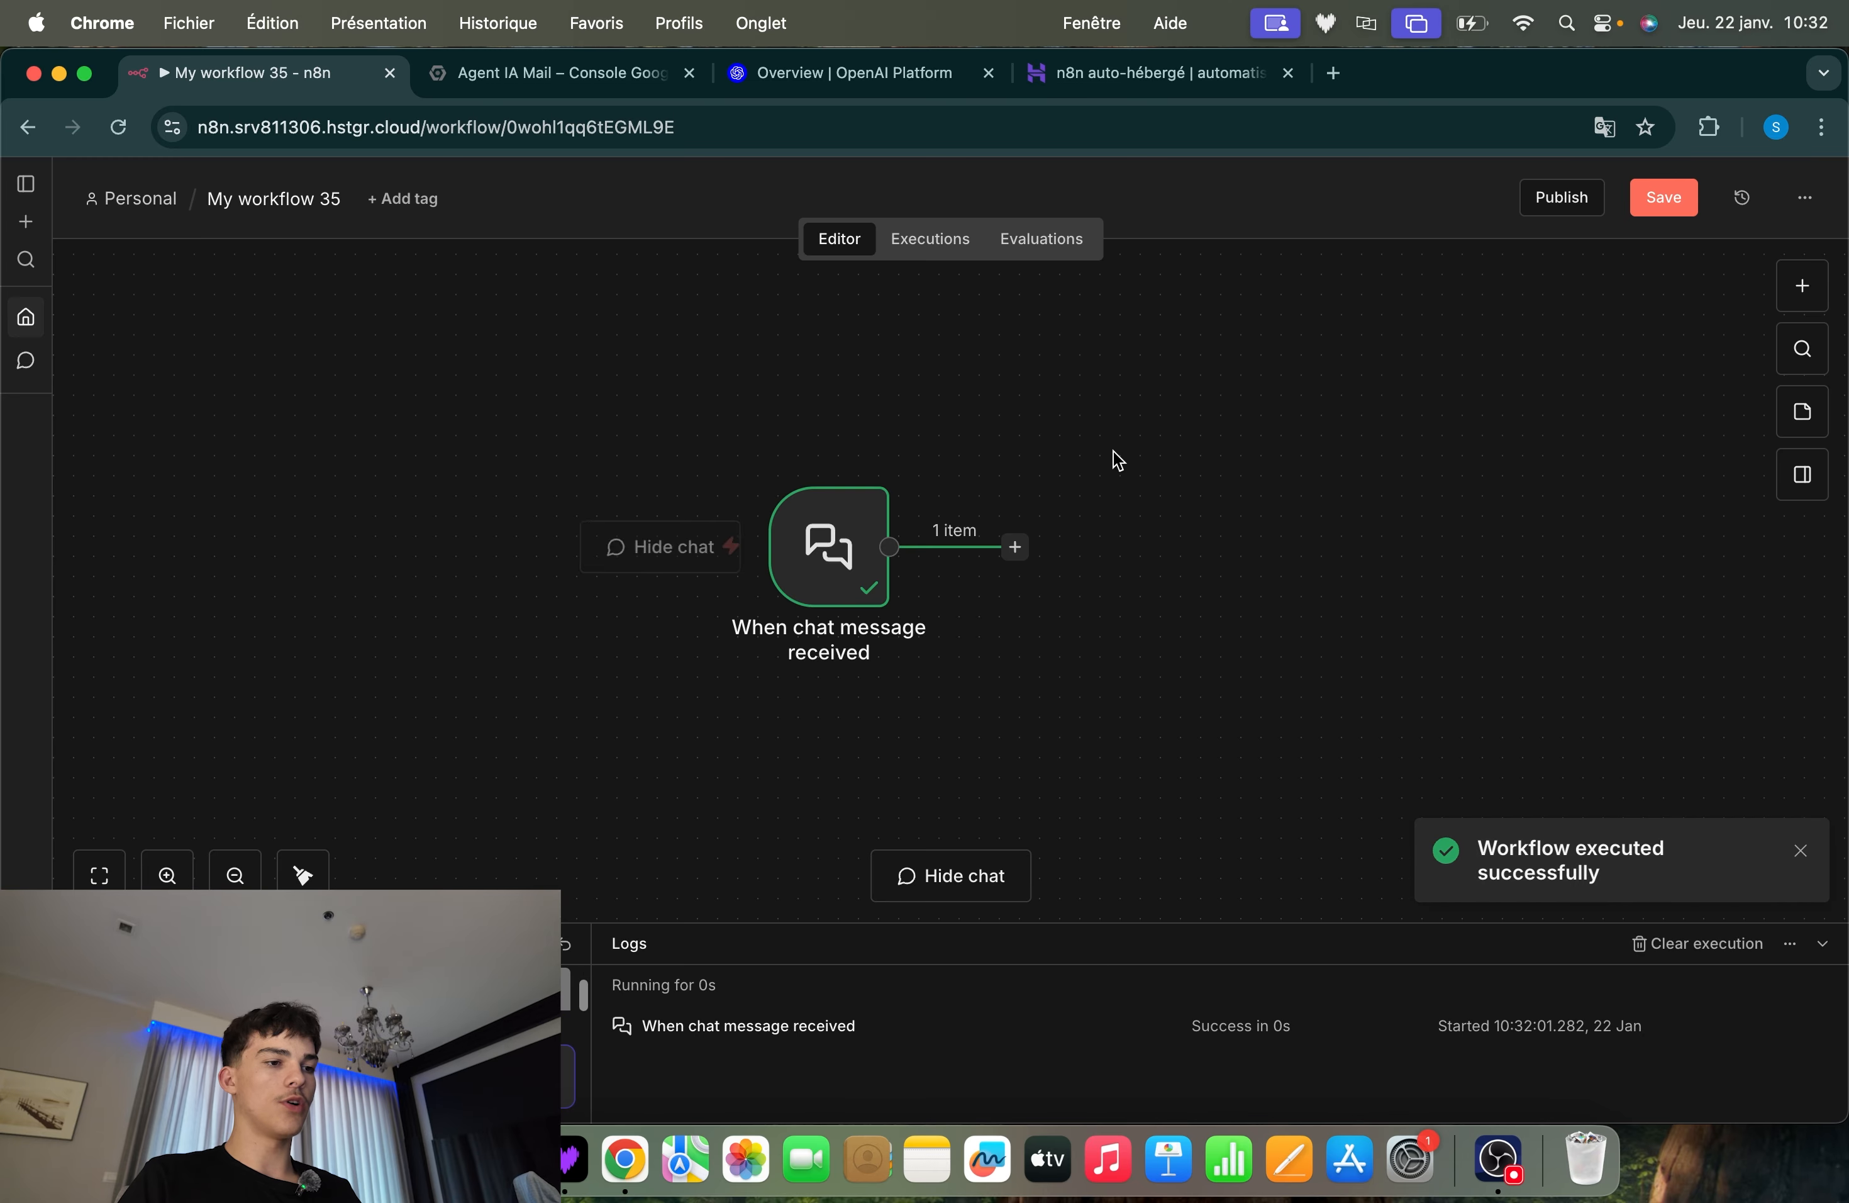
{"action": "scroll", "coordinate": [1086, 479], "scroll_direction": "up", "scroll_amount": 4}
{"action": "left_click_drag", "start_coordinate": [1245, 405], "coordinate": [410, 719]}
{"action": "scroll", "coordinate": [890, 617], "scroll_direction": "down", "scroll_amount": 5}
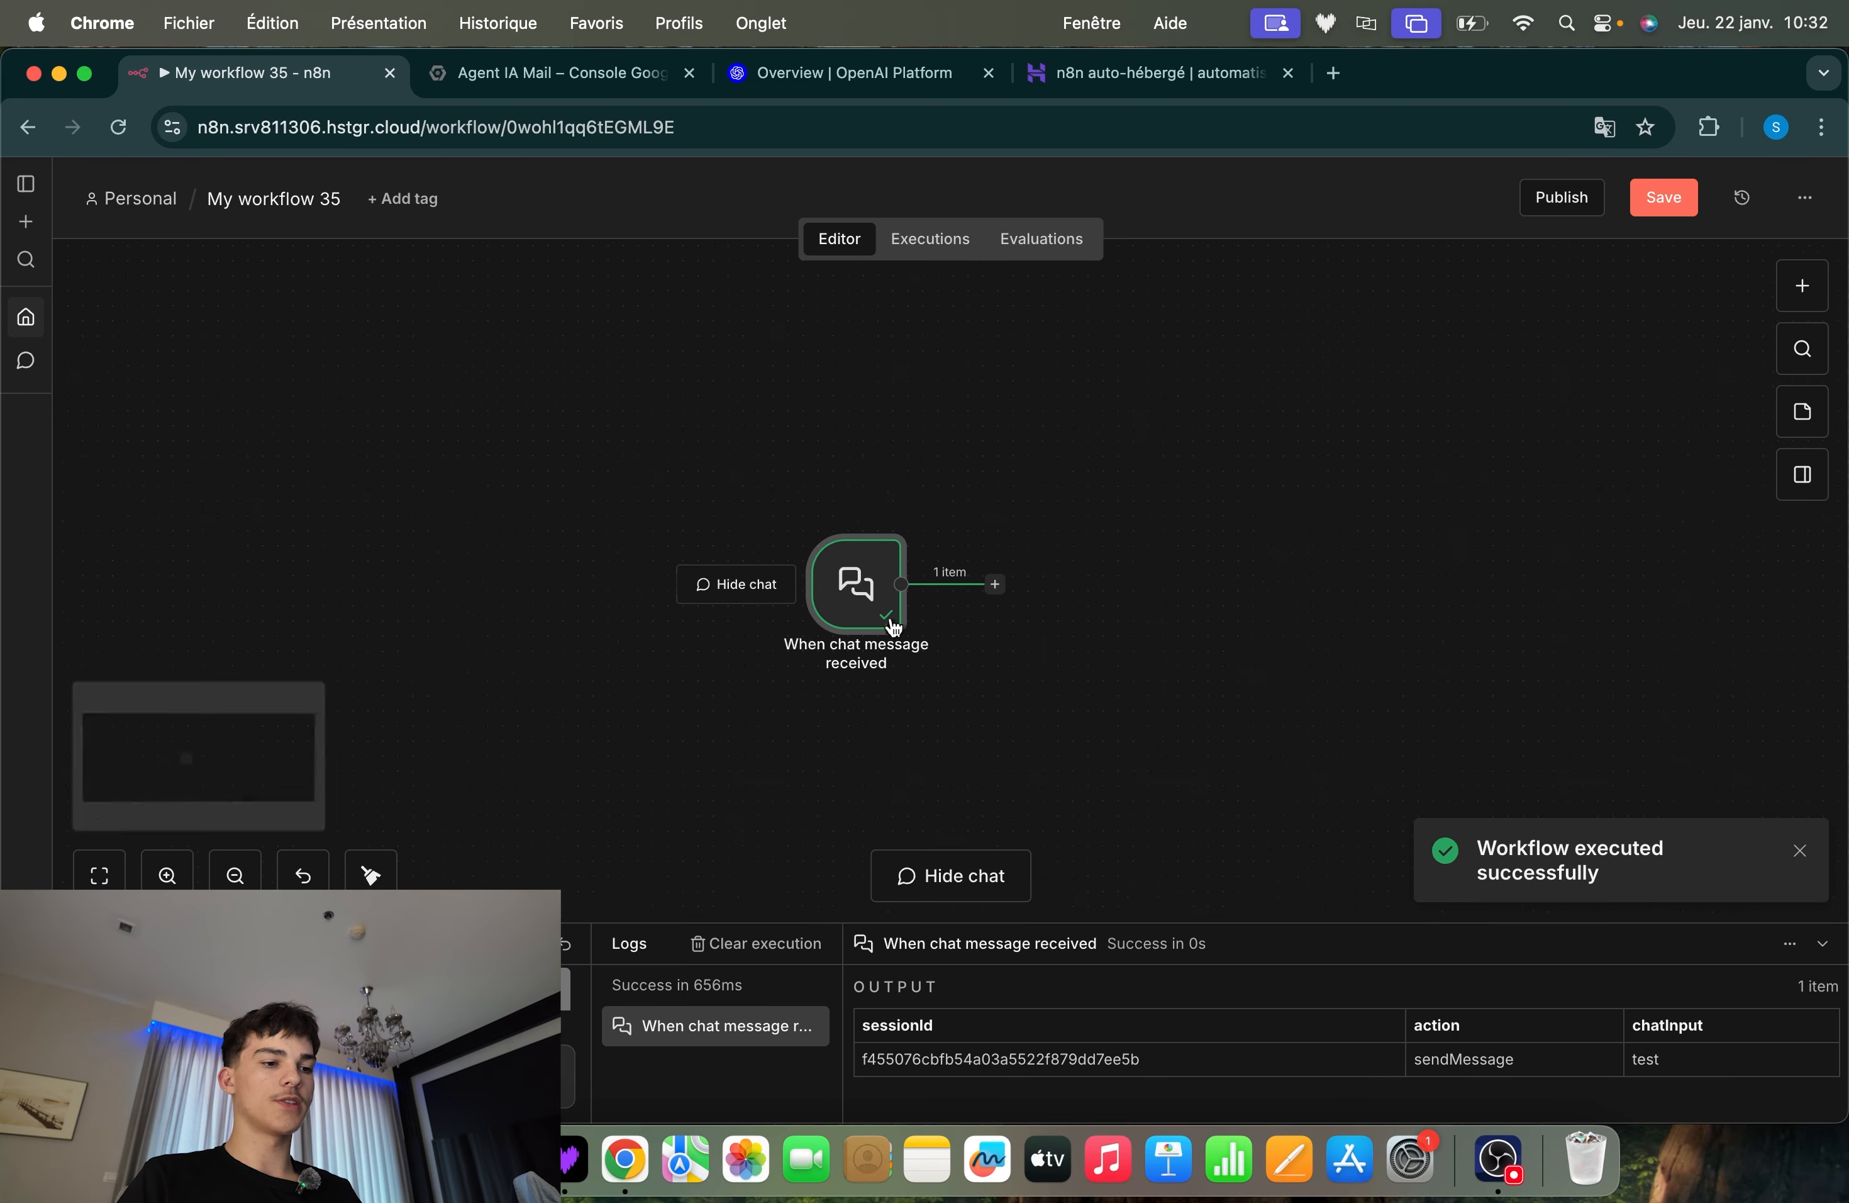
{"action": "left_click", "coordinate": [1822, 944]}
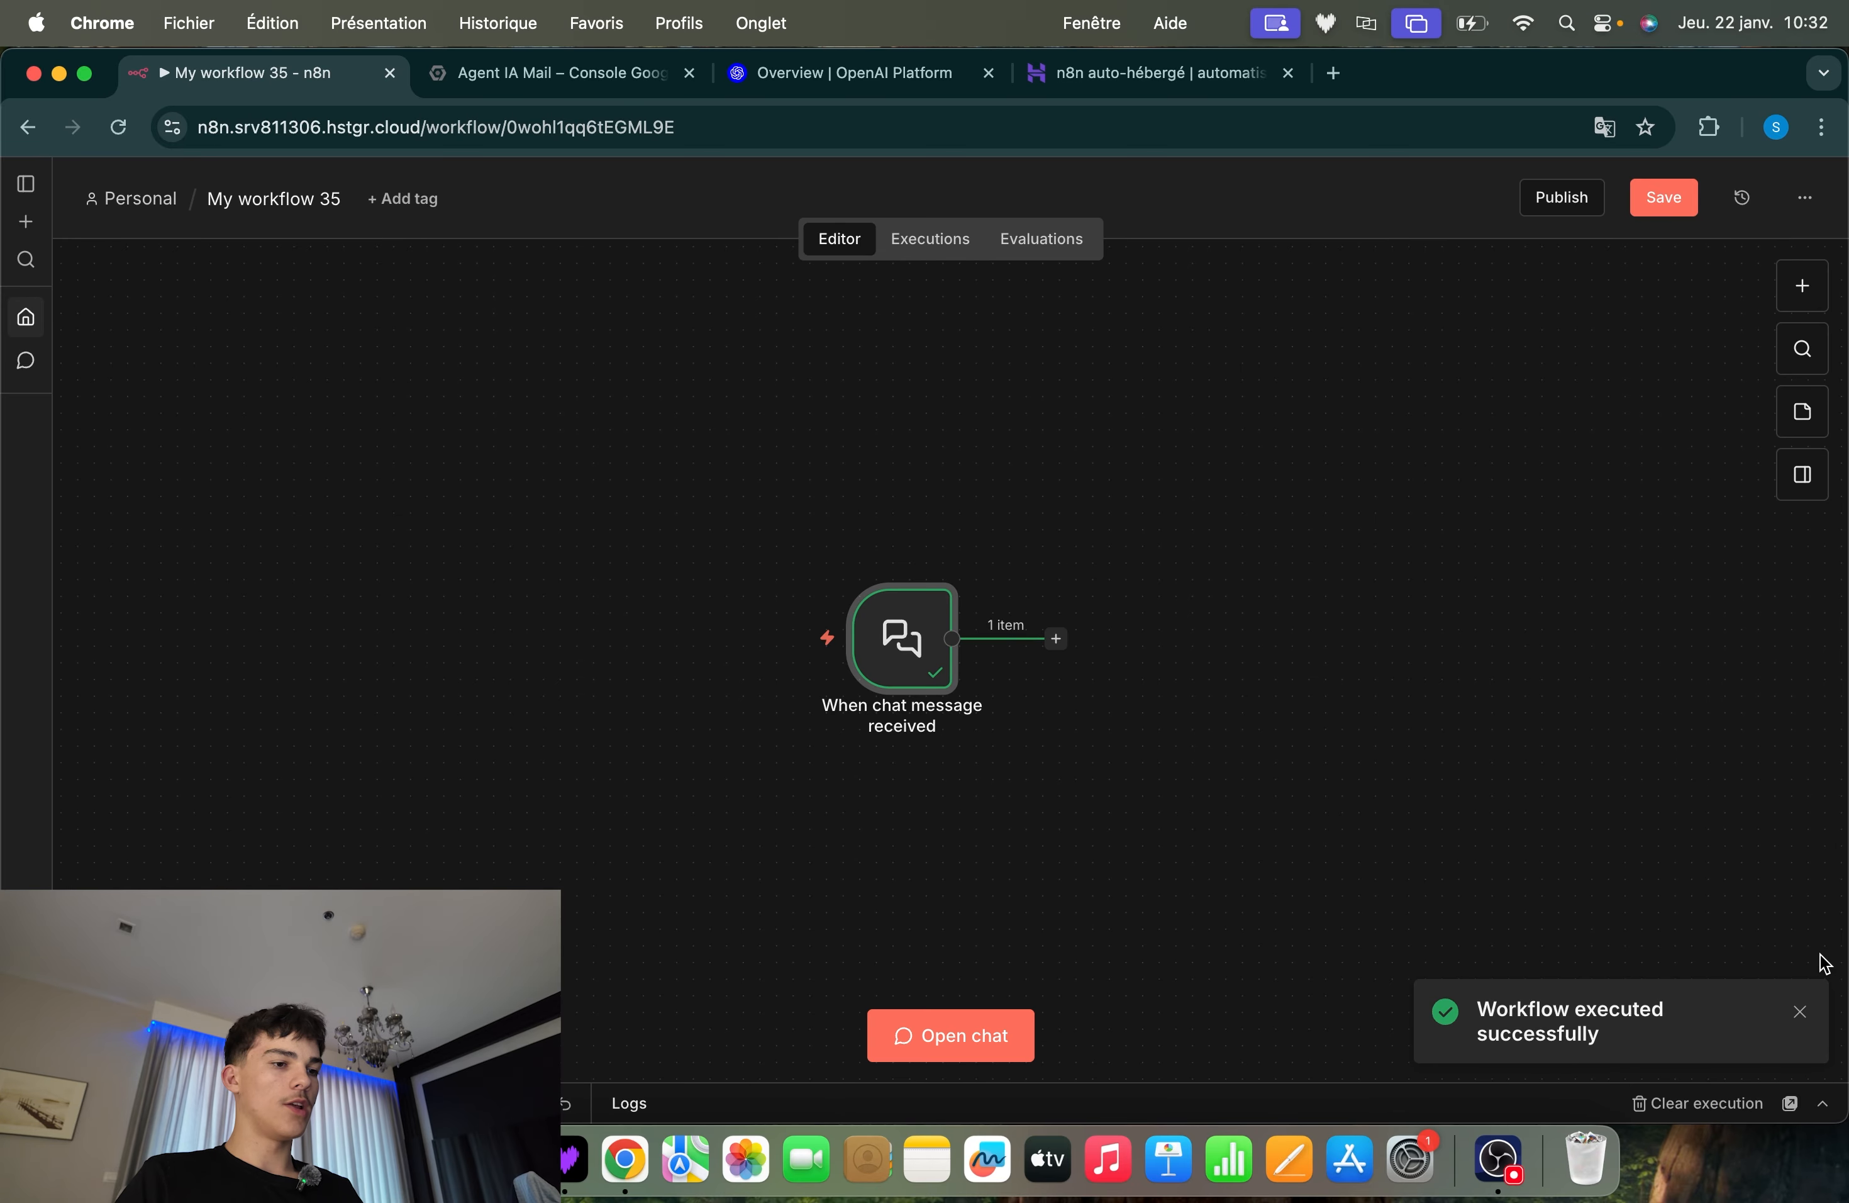
{"action": "left_click", "coordinate": [1396, 802]}
{"action": "scroll", "coordinate": [1397, 802], "scroll_direction": "right", "scroll_amount": 2}
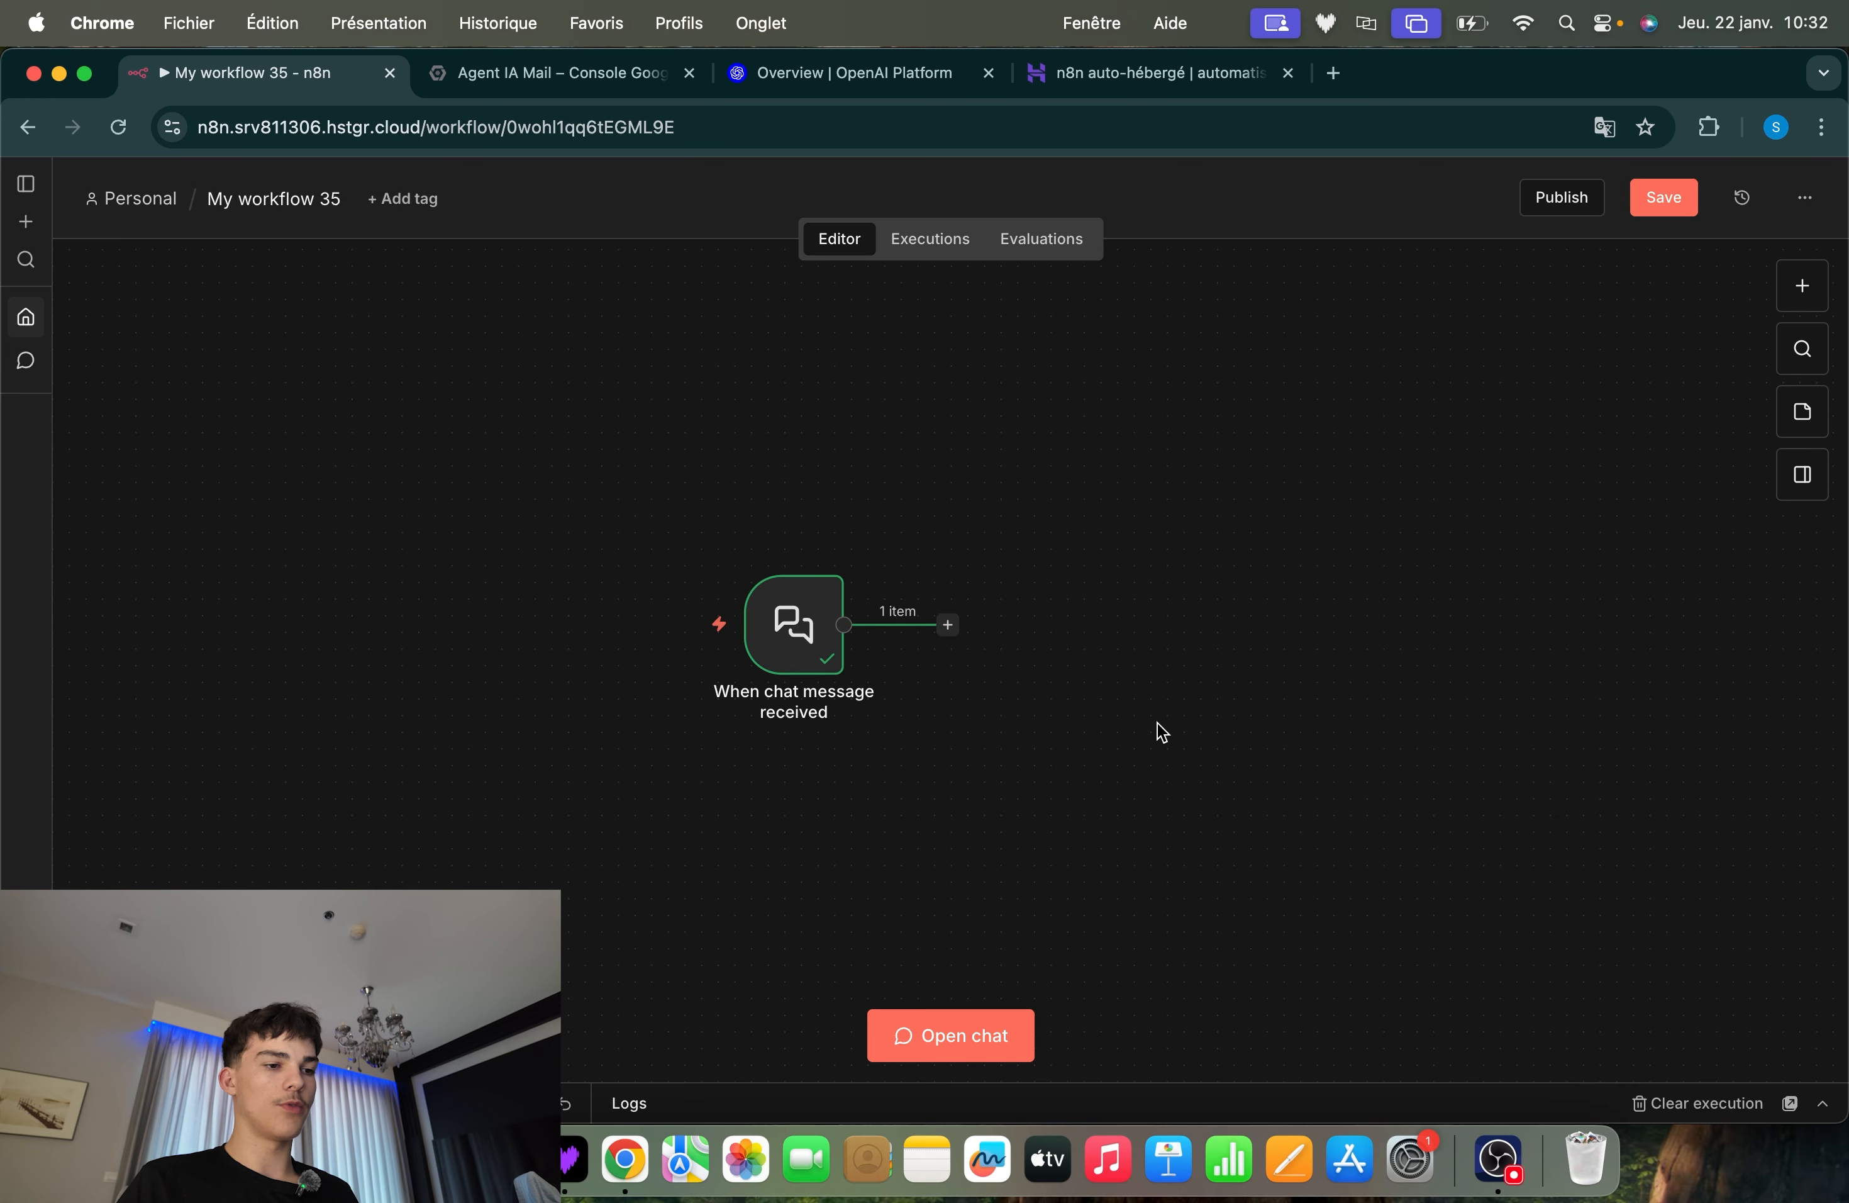
{"action": "scroll", "coordinate": [1158, 732], "scroll_direction": "right", "scroll_amount": 1}
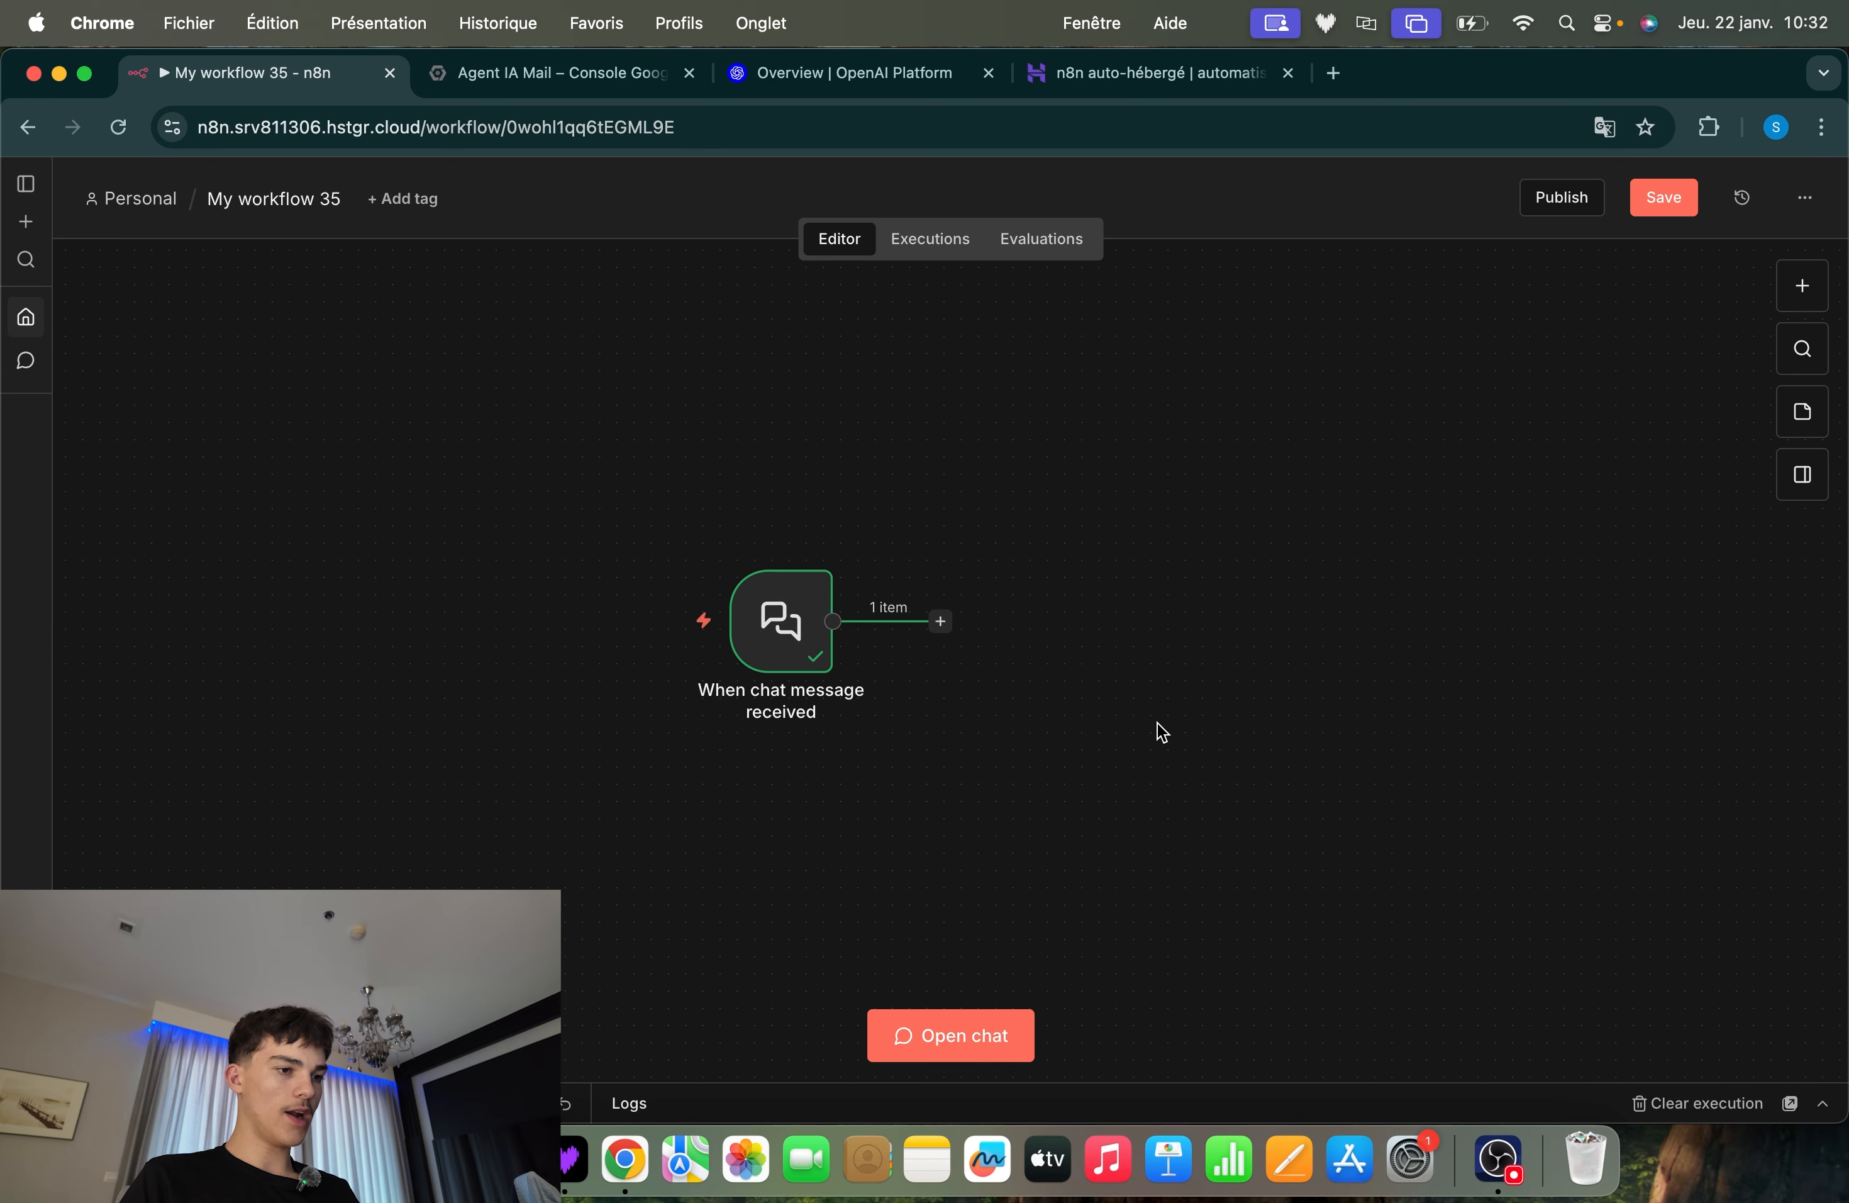
{"action": "scroll", "coordinate": [933, 795], "scroll_direction": "down", "scroll_amount": 2}
{"action": "scroll", "coordinate": [934, 795], "scroll_direction": "right", "scroll_amount": 2}
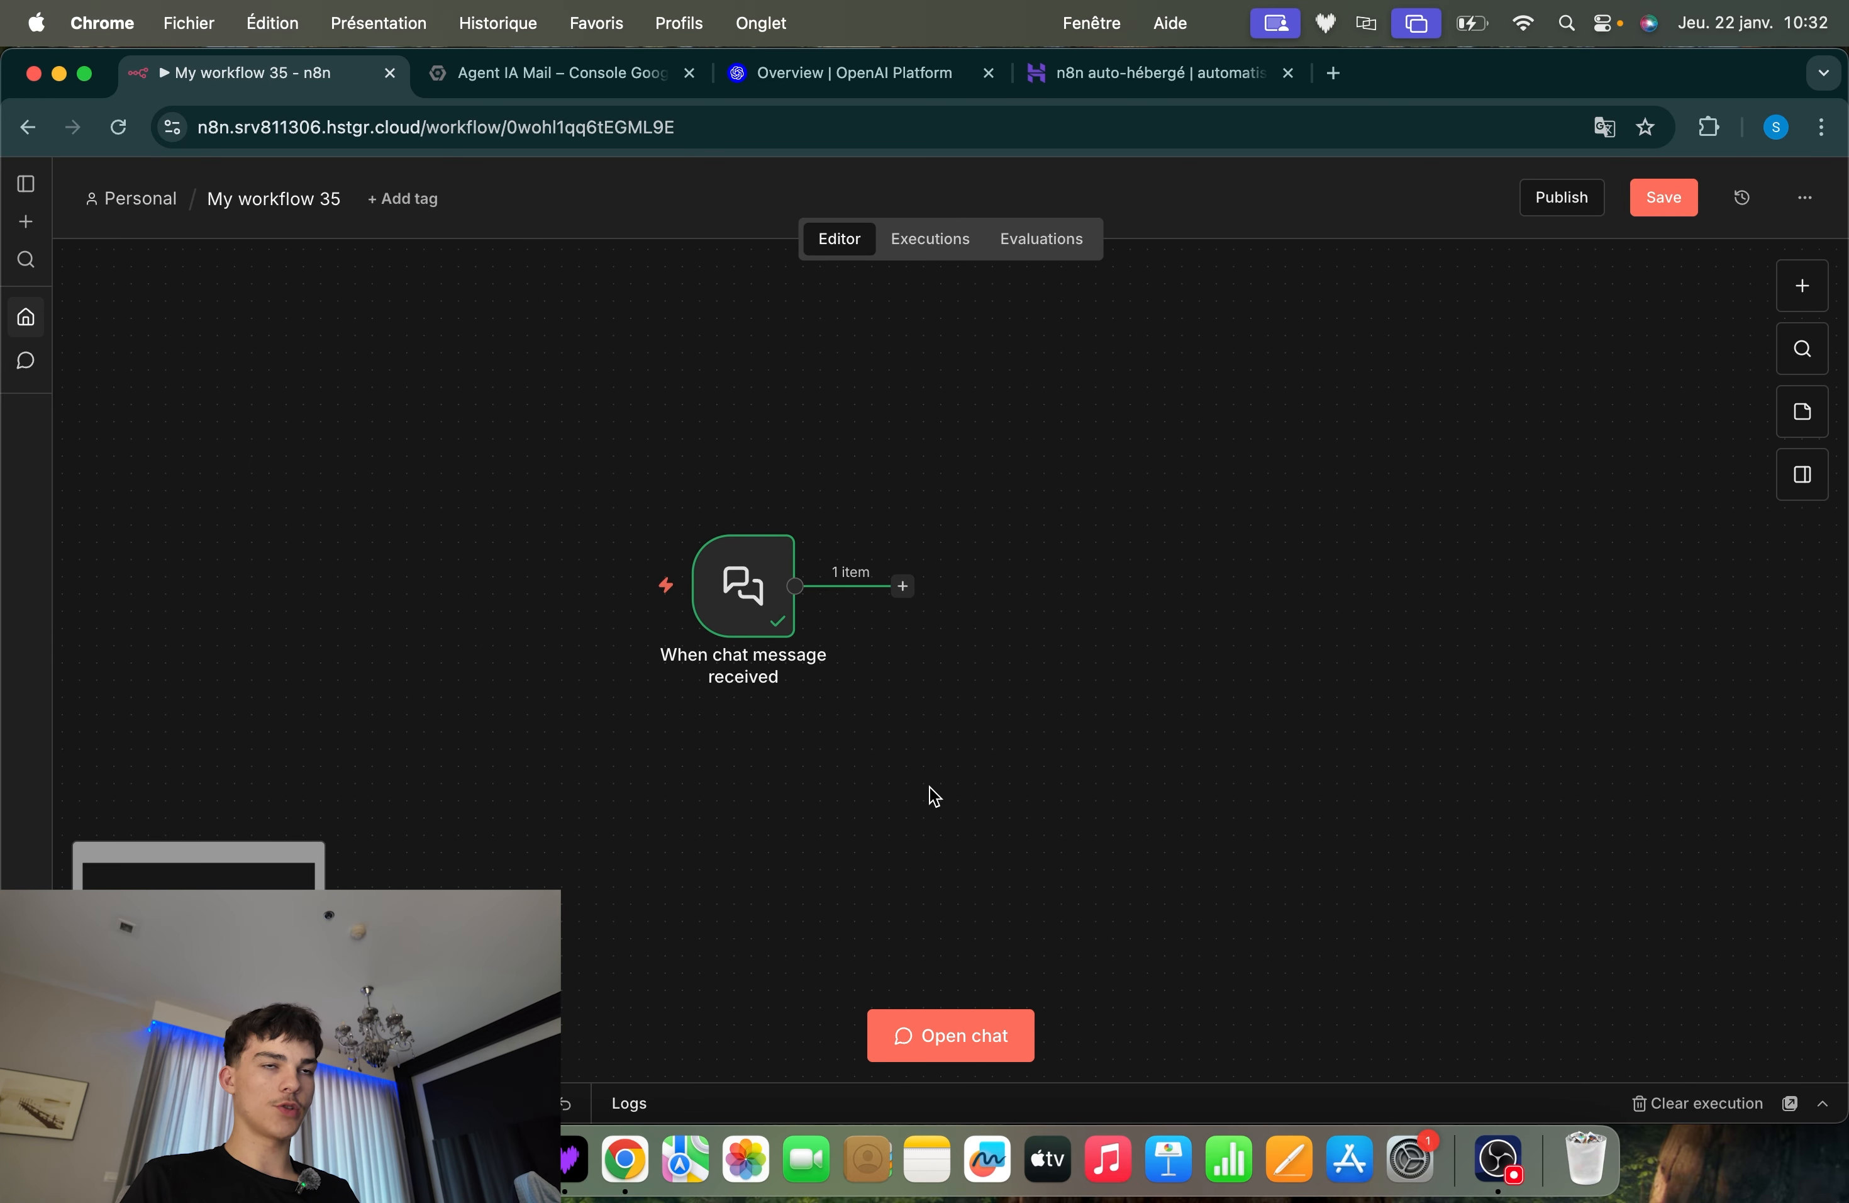
{"action": "scroll", "coordinate": [929, 786], "scroll_direction": "up", "scroll_amount": 1}
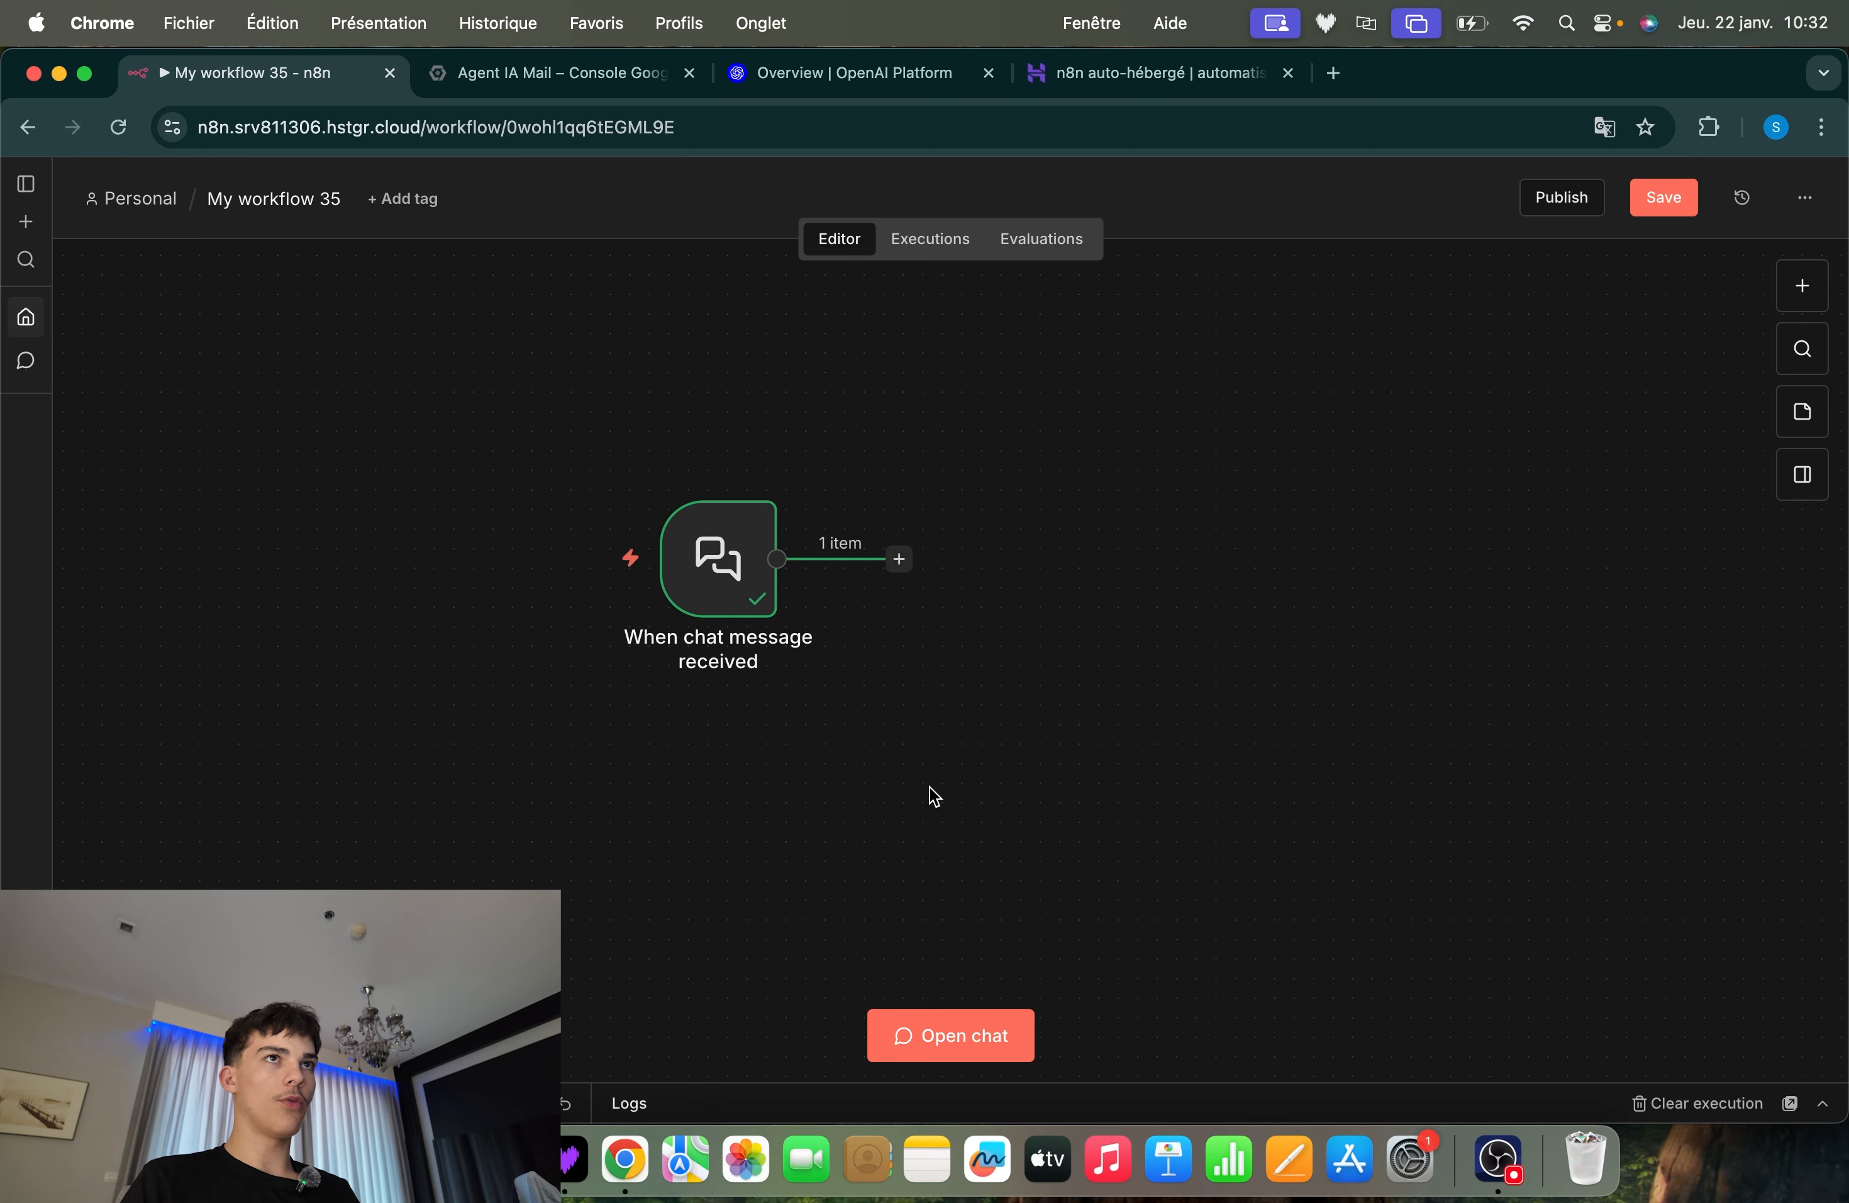
{"action": "scroll", "coordinate": [929, 786], "scroll_direction": "up", "scroll_amount": 1}
{"action": "scroll", "coordinate": [929, 786], "scroll_direction": "right", "scroll_amount": 1}
{"action": "scroll", "coordinate": [929, 785], "scroll_direction": "right", "scroll_amount": 1}
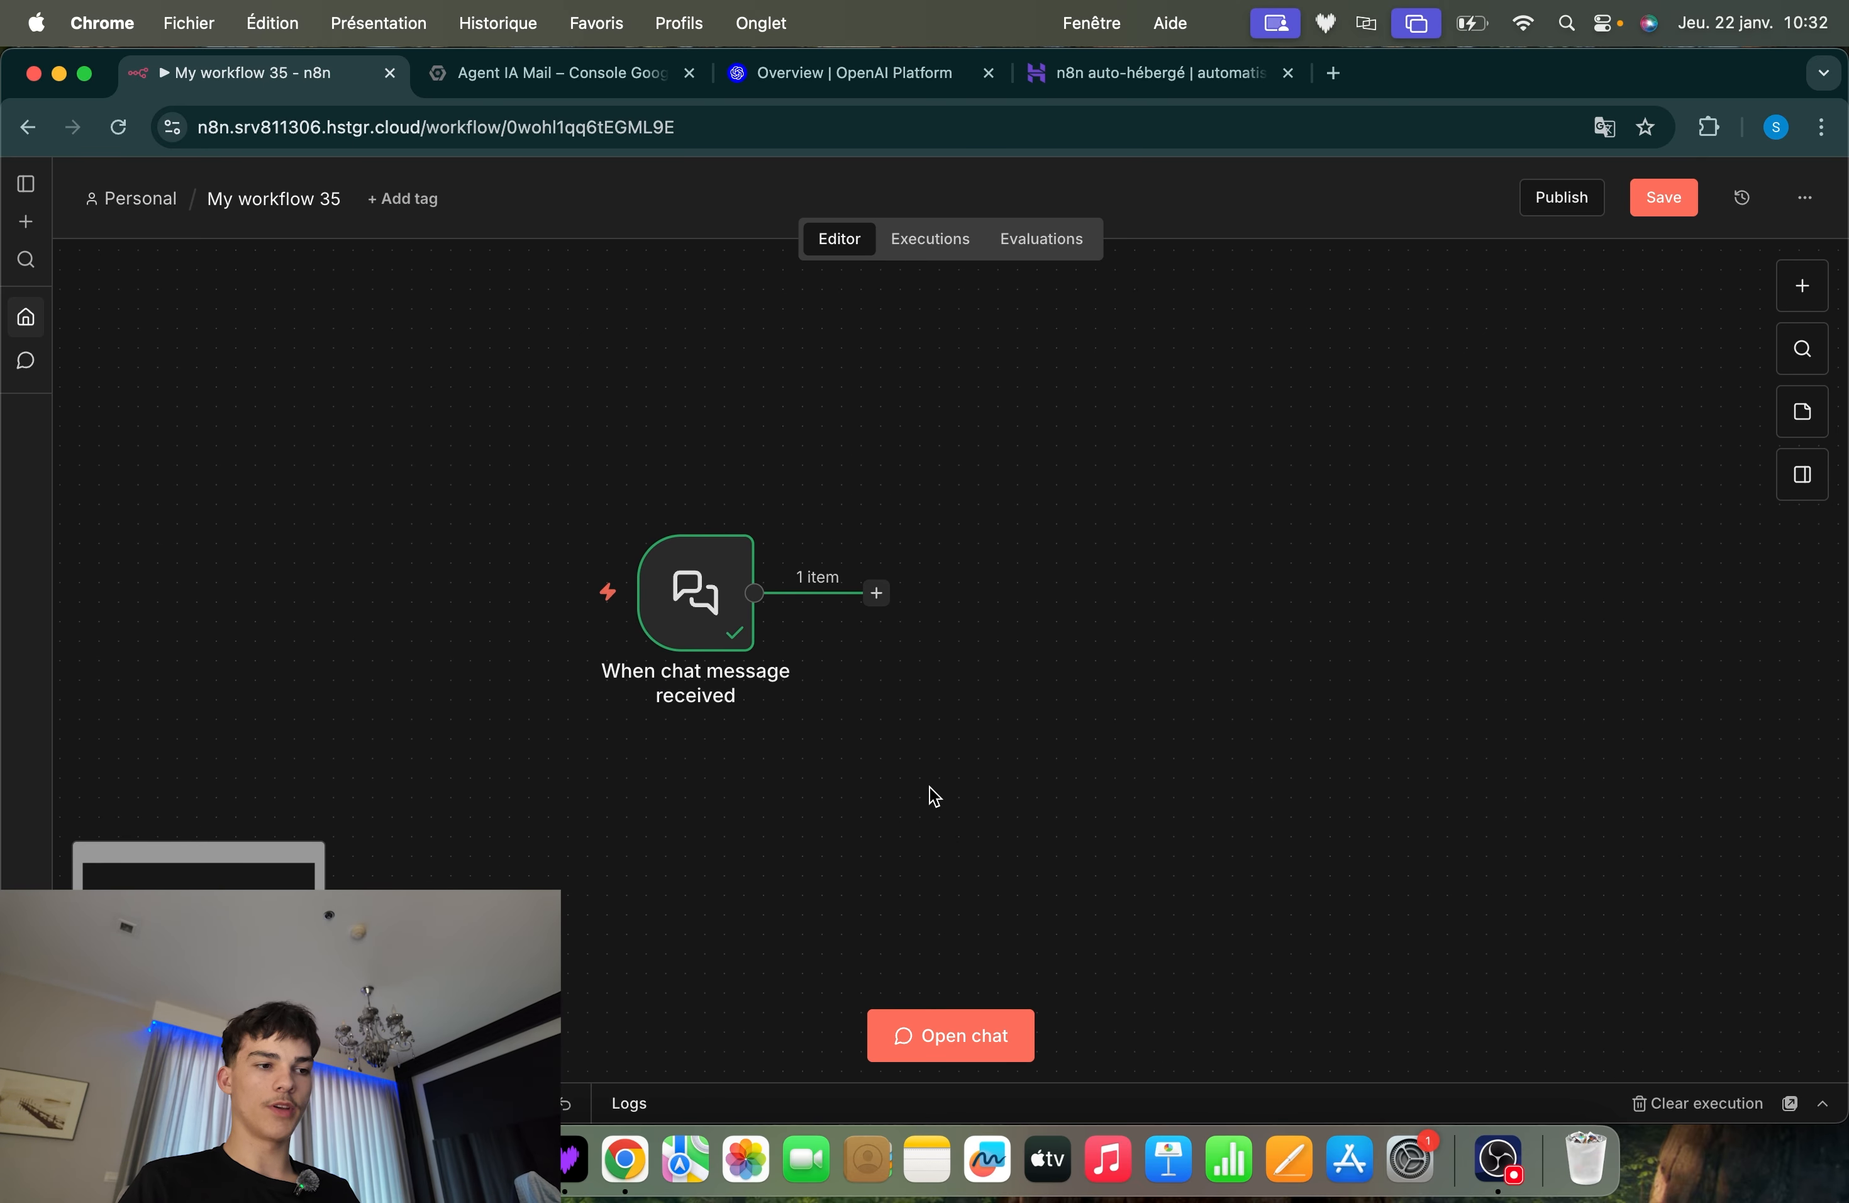
Add an AI Agent node connected to the output of the chat trigger and return to the canvas
{"action": "left_click", "coordinate": [876, 592]}
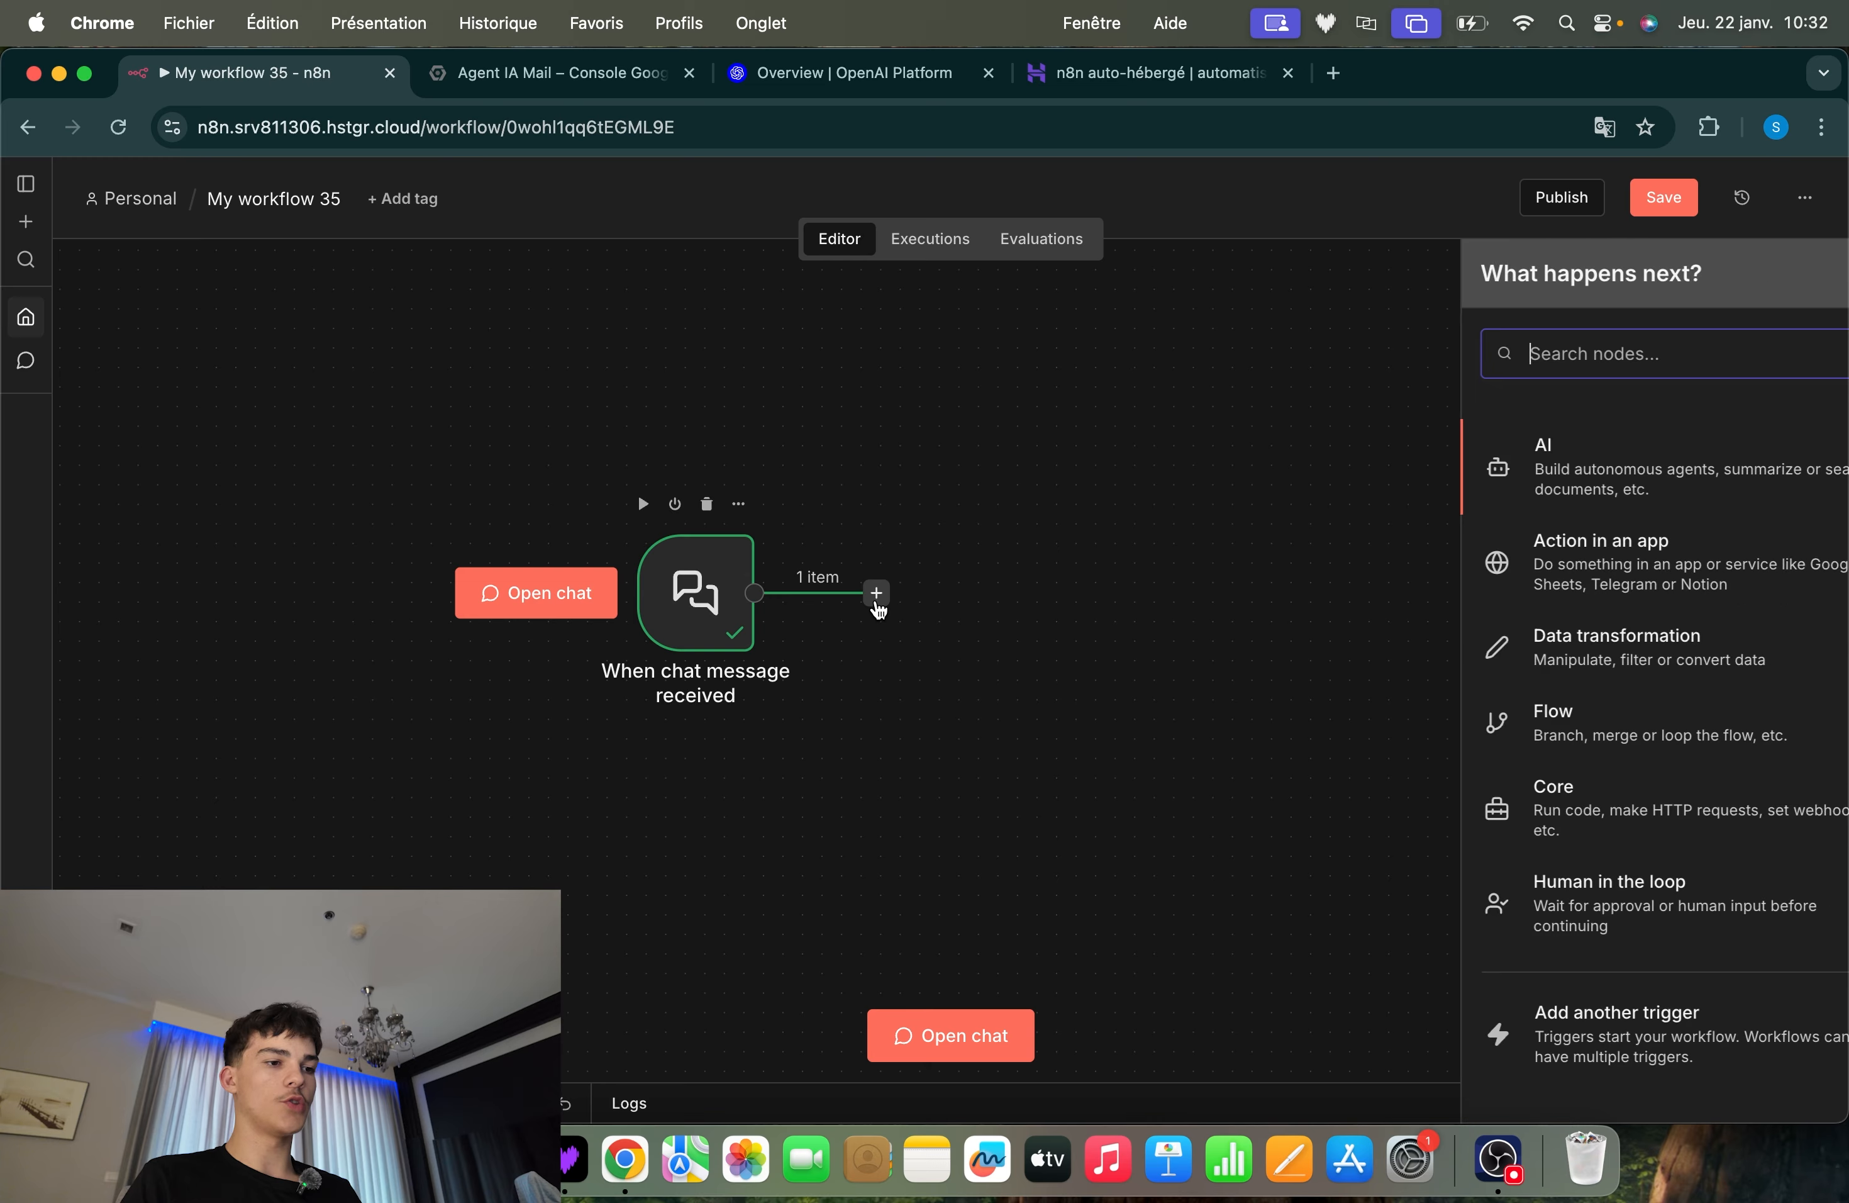
{"action": "type", "text": "ai agen"}
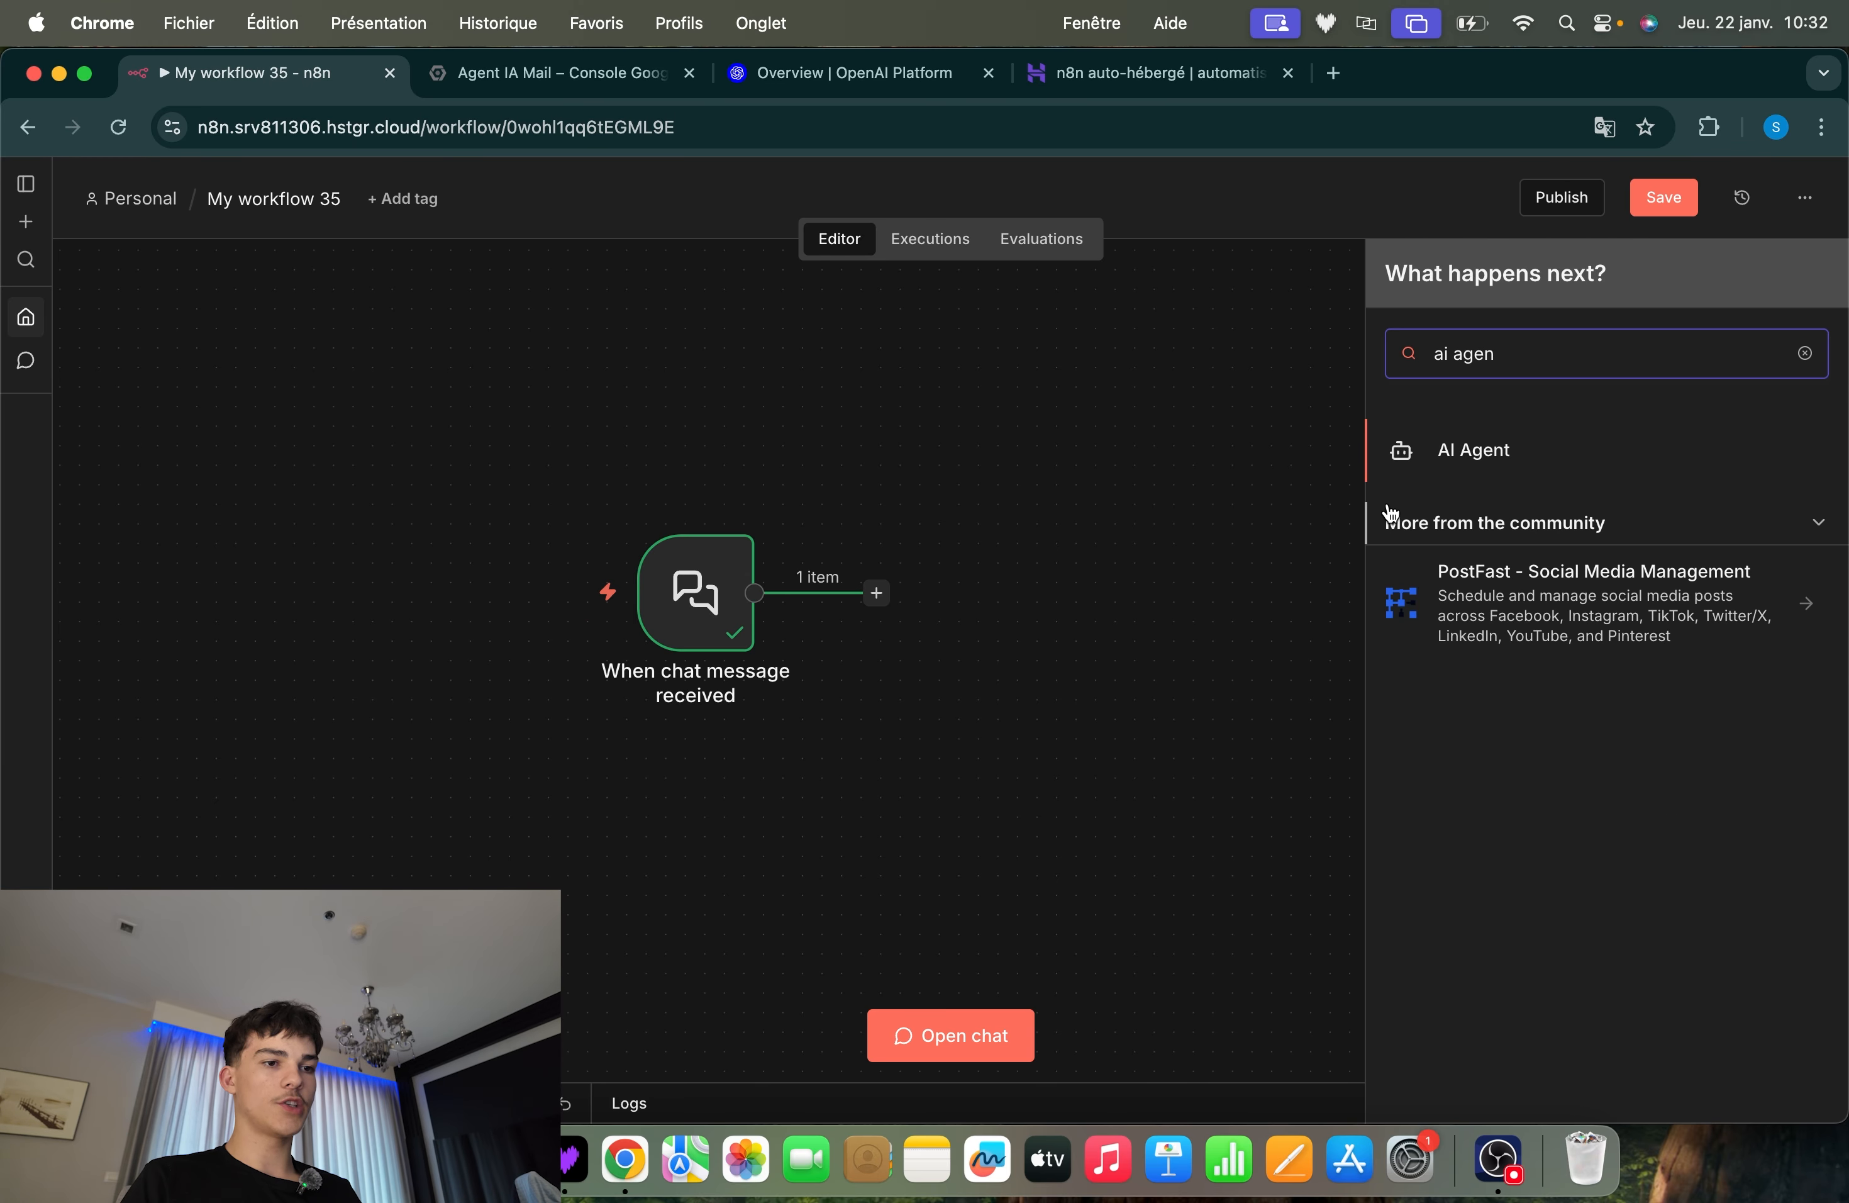
{"action": "left_click", "coordinate": [1468, 468]}
{"action": "left_click", "coordinate": [1167, 156]}
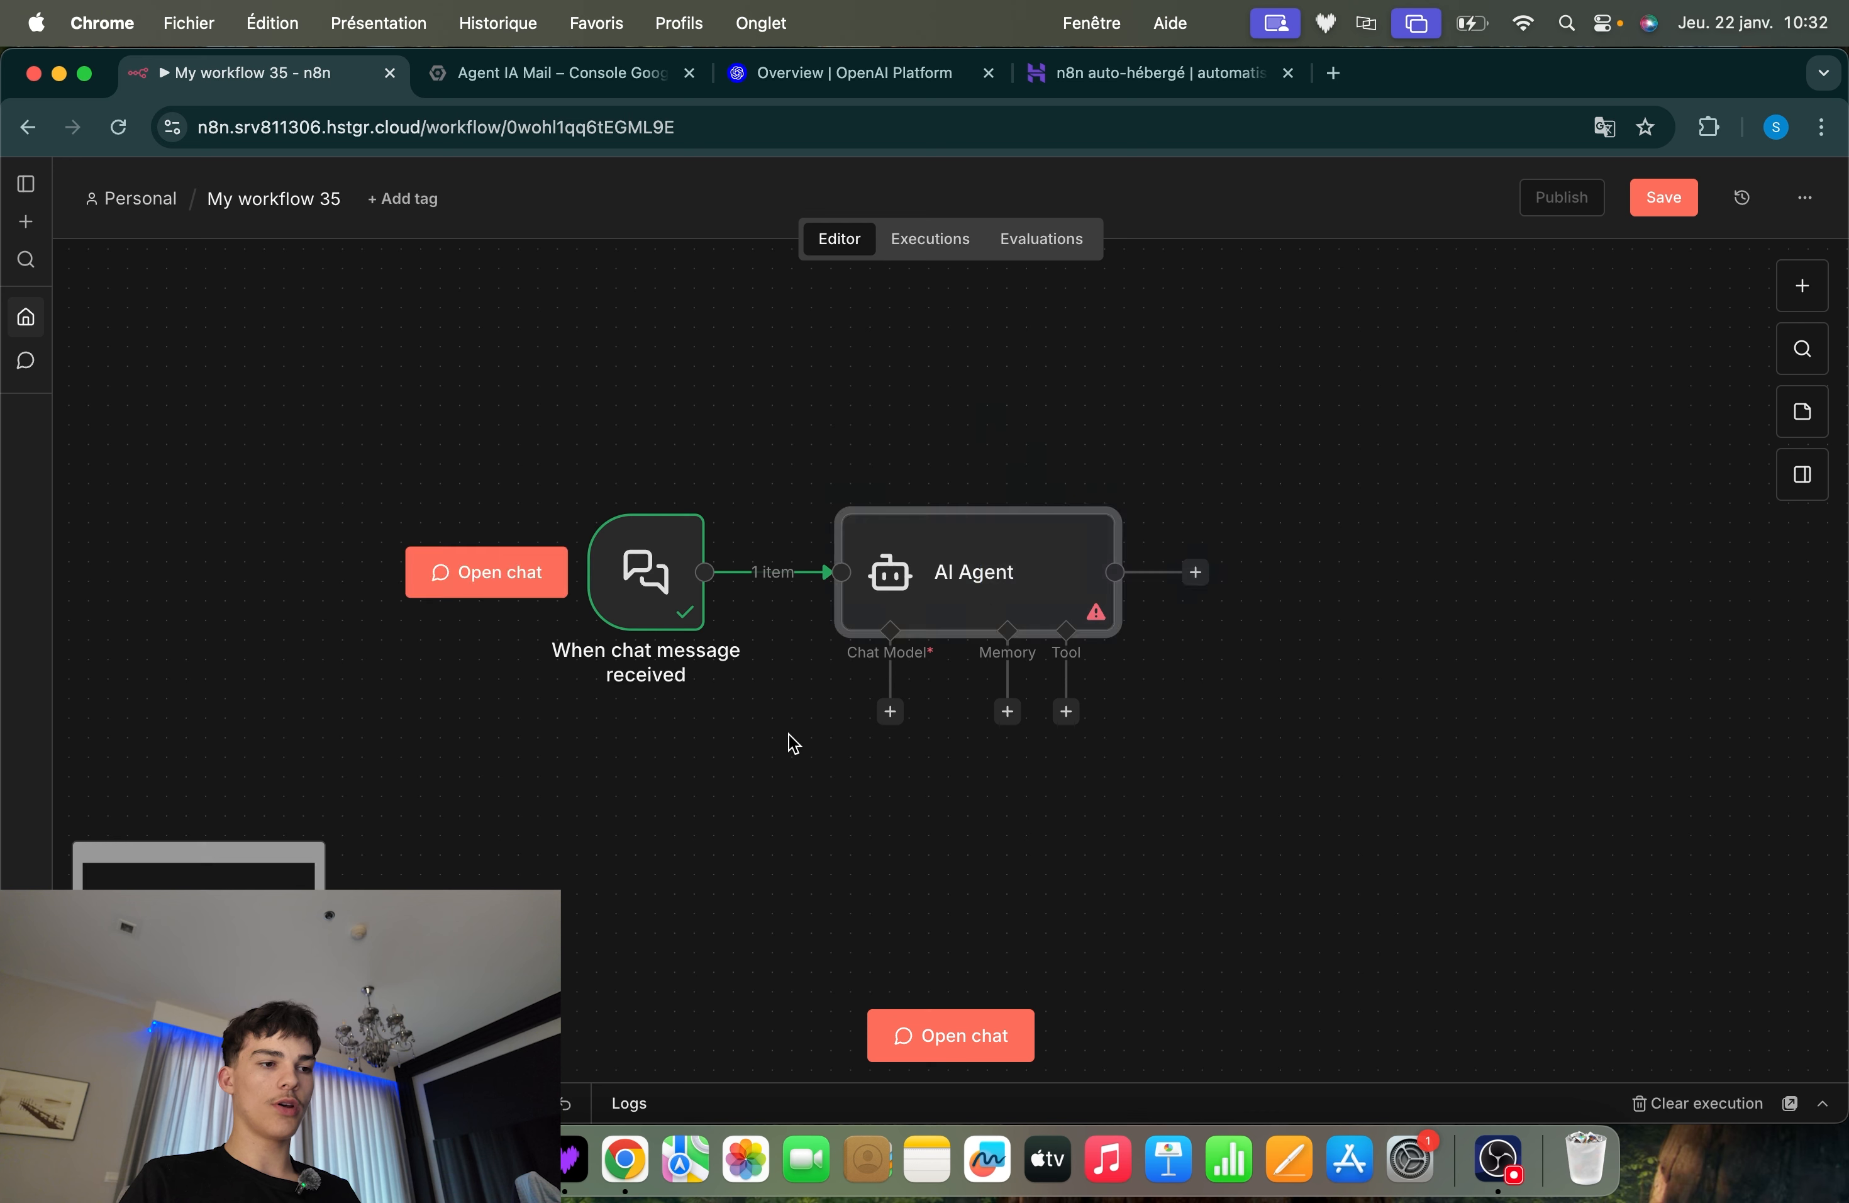
{"action": "left_click_drag", "start_coordinate": [1369, 413], "coordinate": [814, 808]}
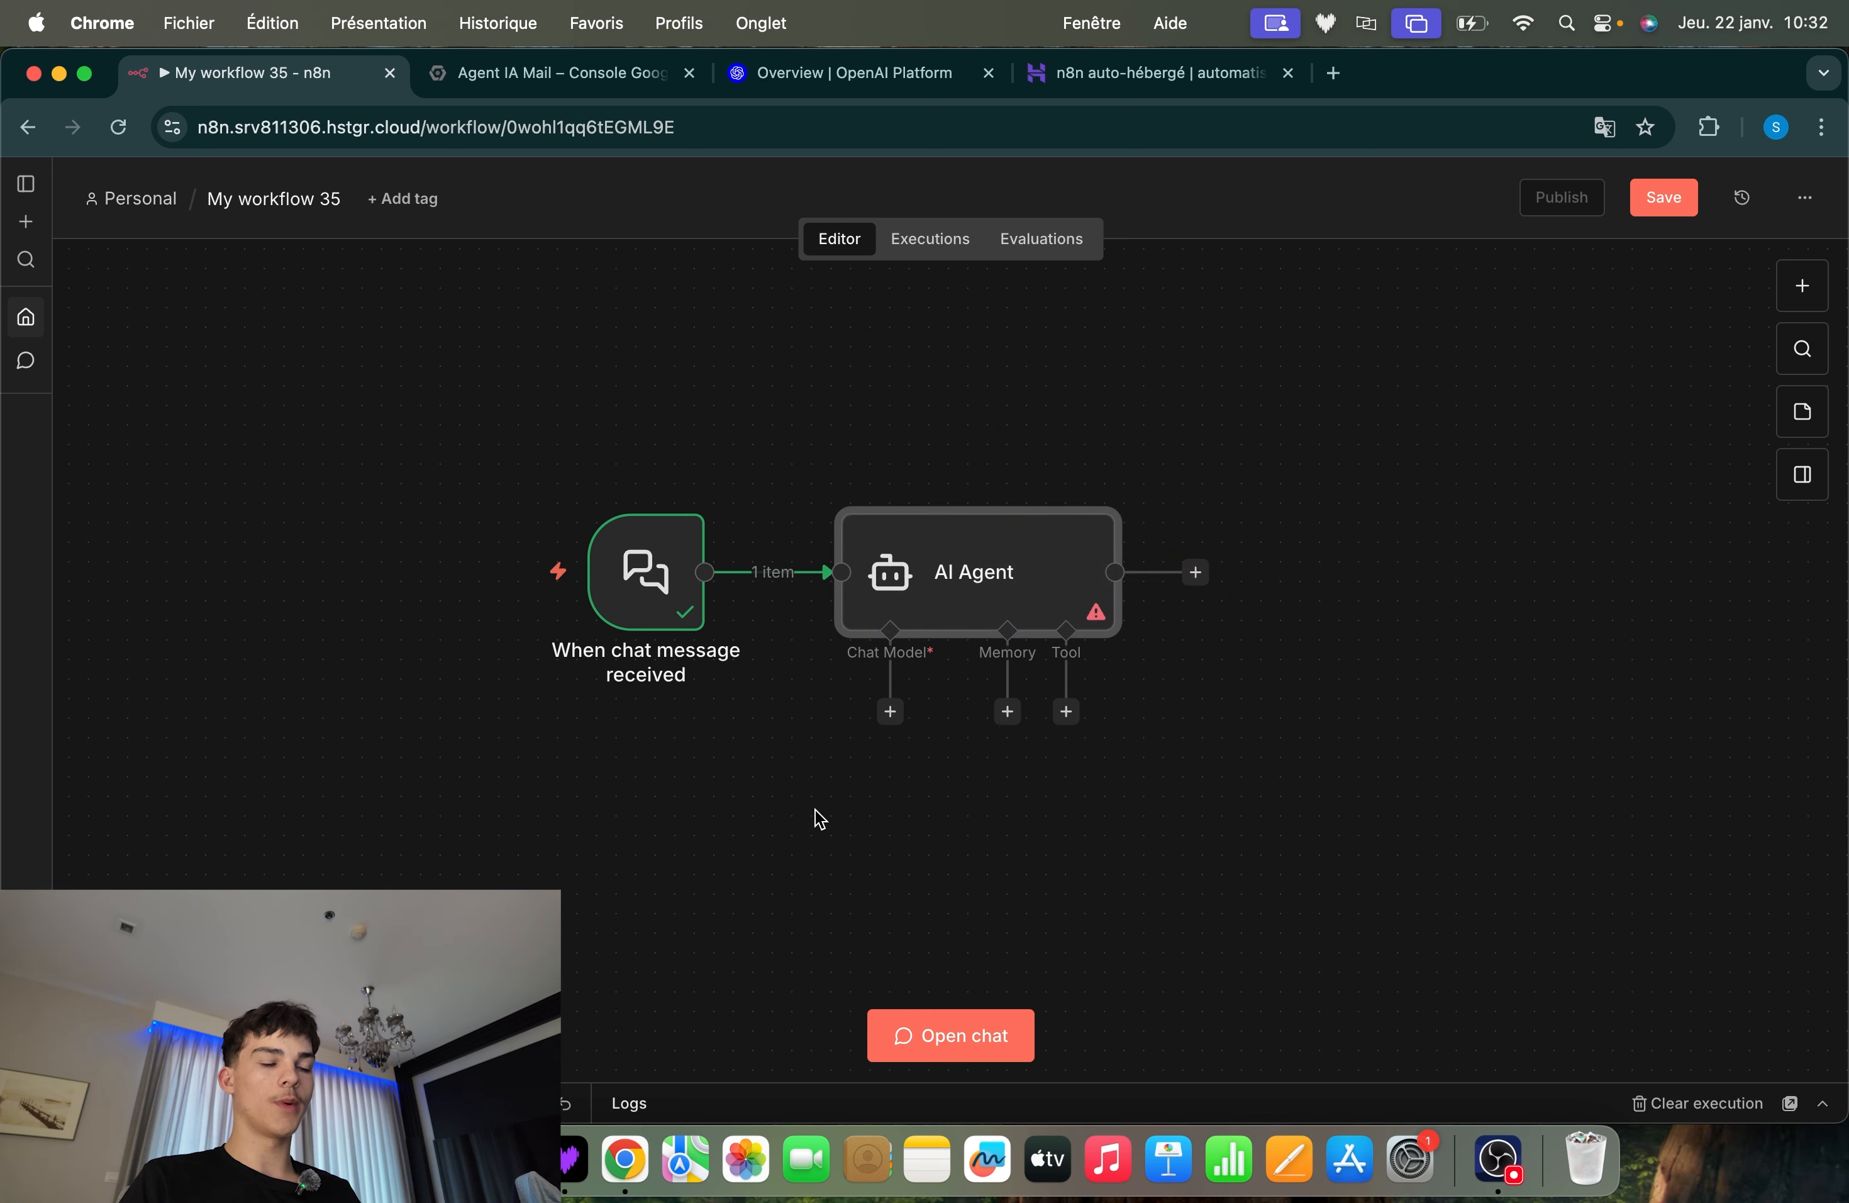
{"action": "left_click", "coordinate": [814, 808]}
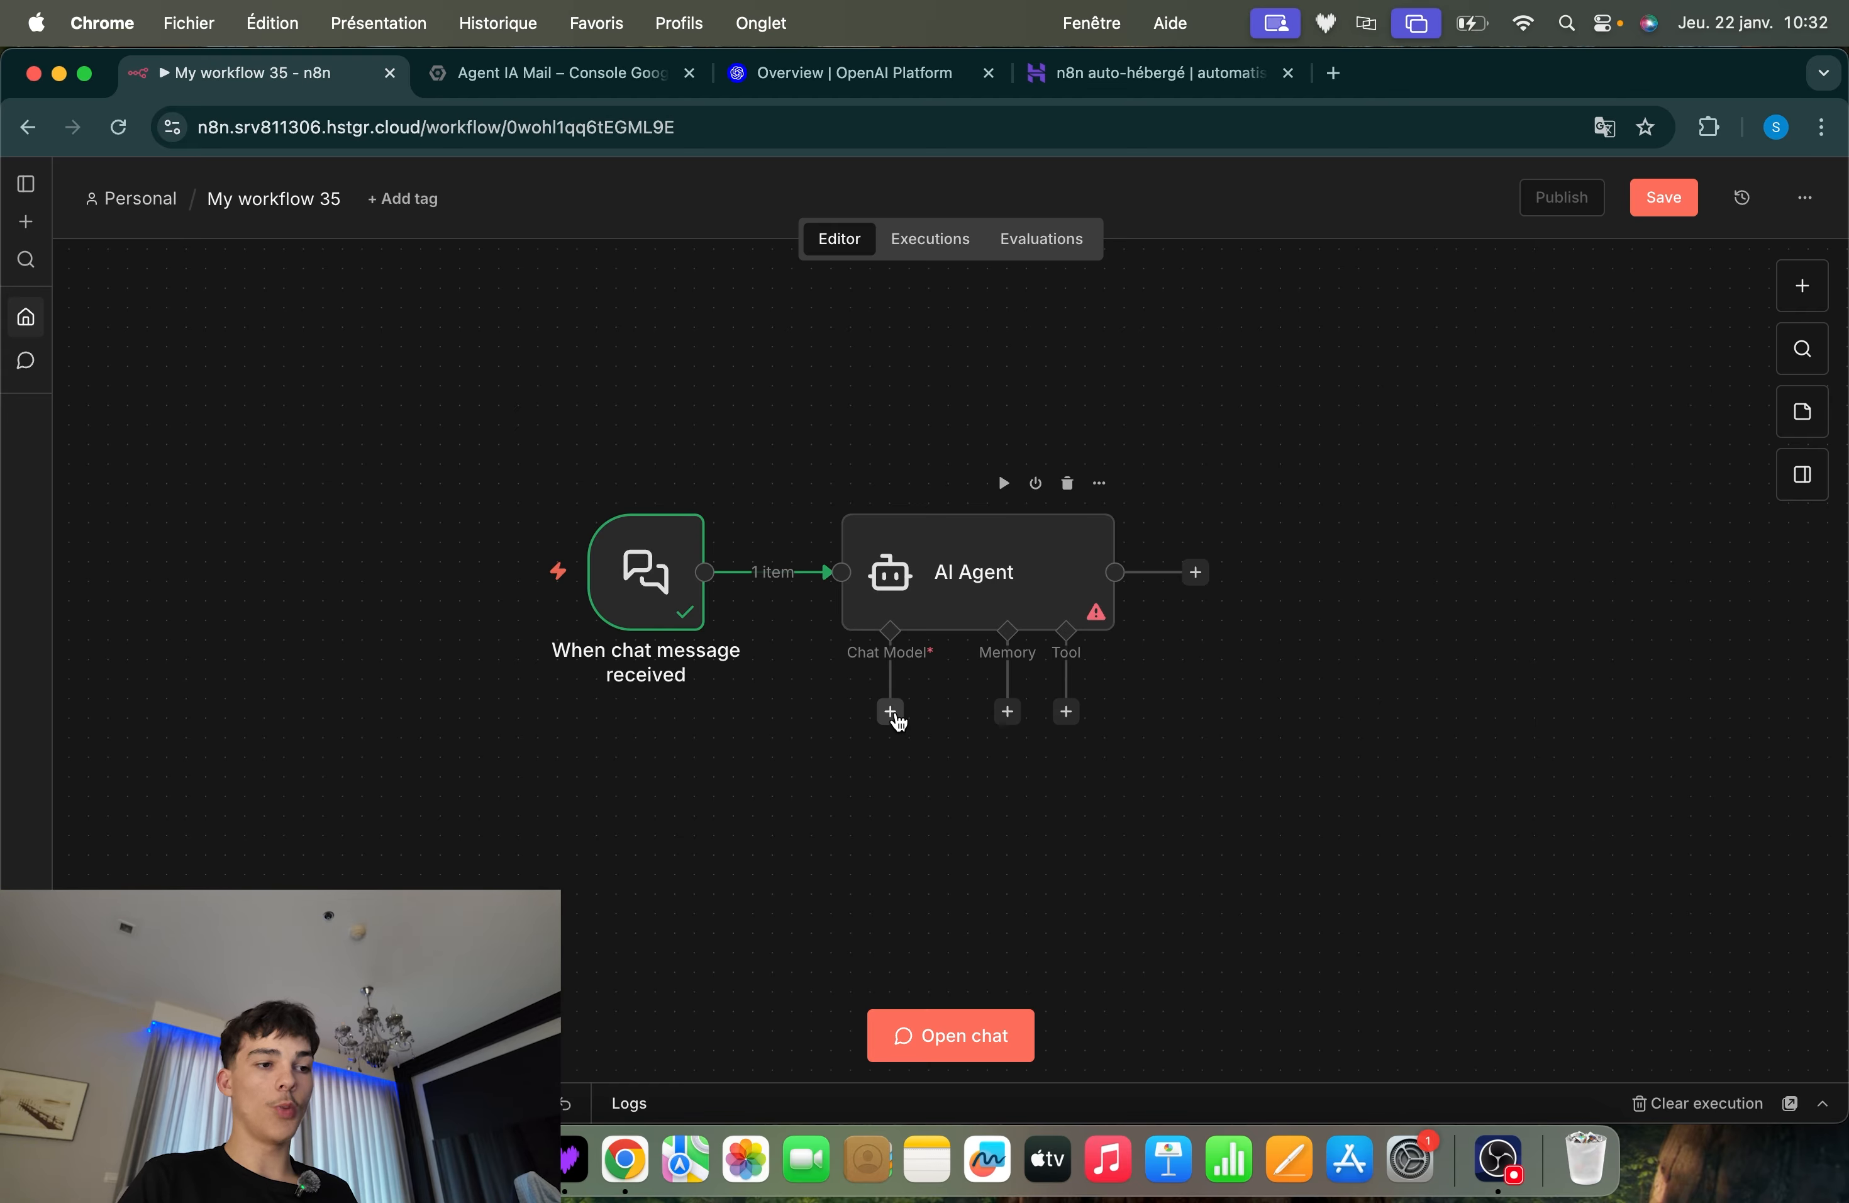
Attach an OpenAI Chat Model to the AI Agent's Chat Model input and place the node just below the agent
{"action": "left_click", "coordinate": [891, 711]}
{"action": "type", "text": "openai"}
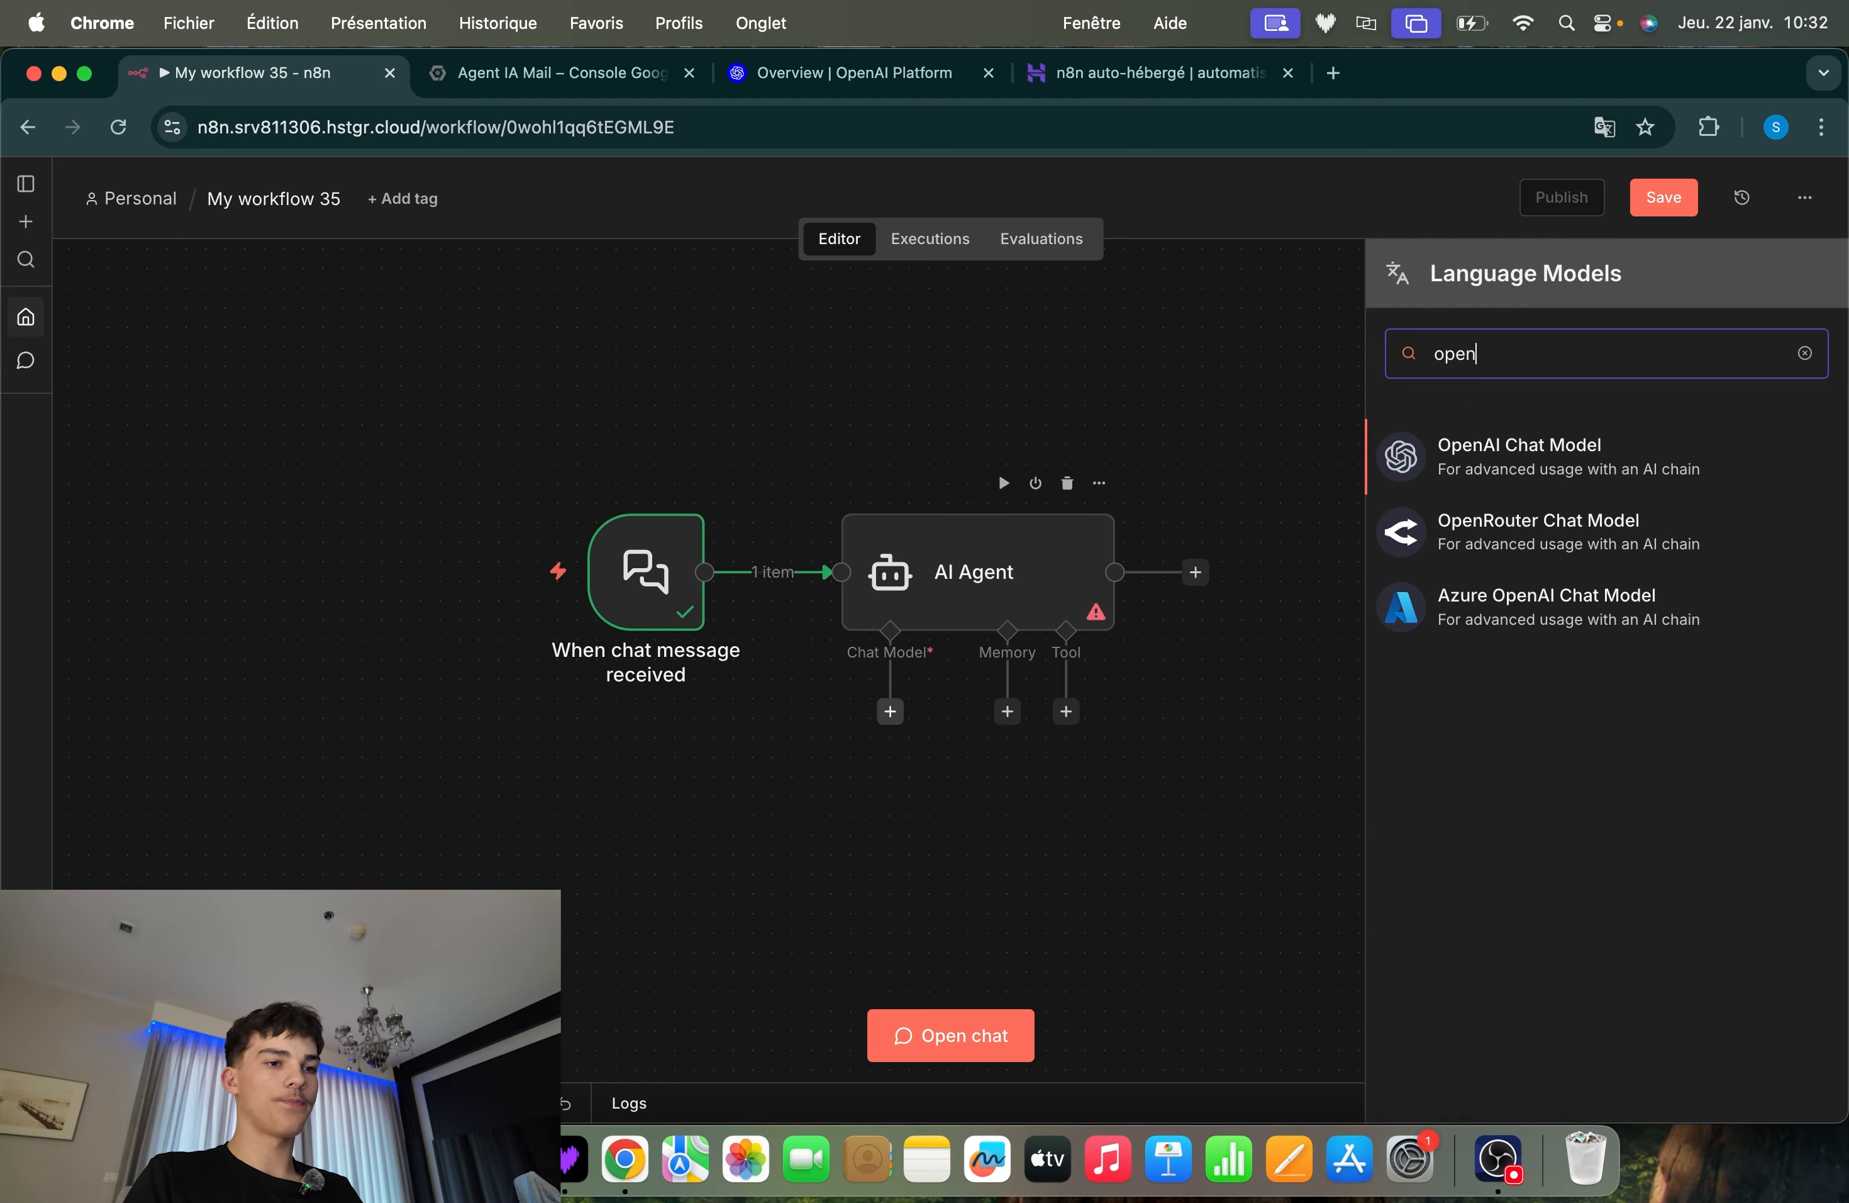
{"action": "key", "text": "Return"}
{"action": "left_click", "coordinate": [1248, 182]}
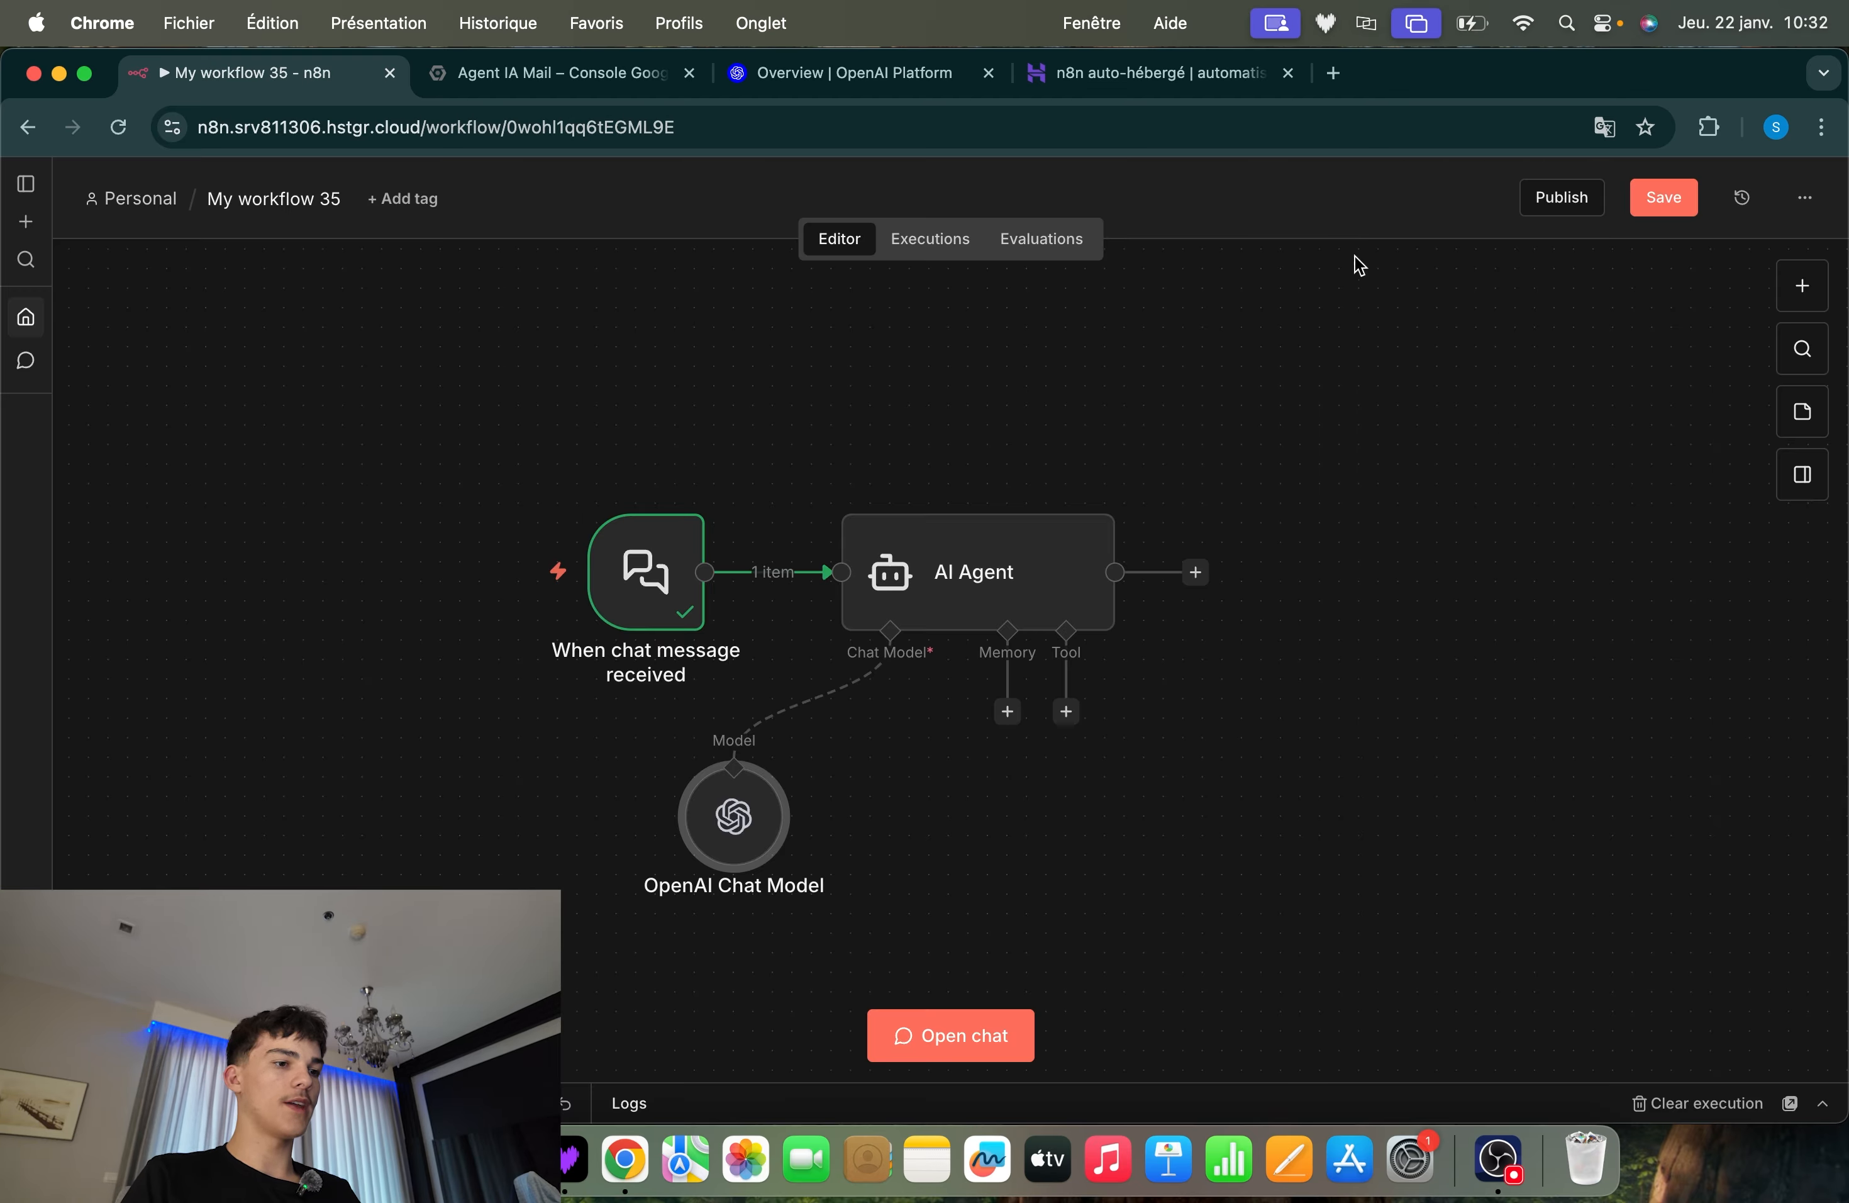
{"action": "left_click", "coordinate": [896, 767]}
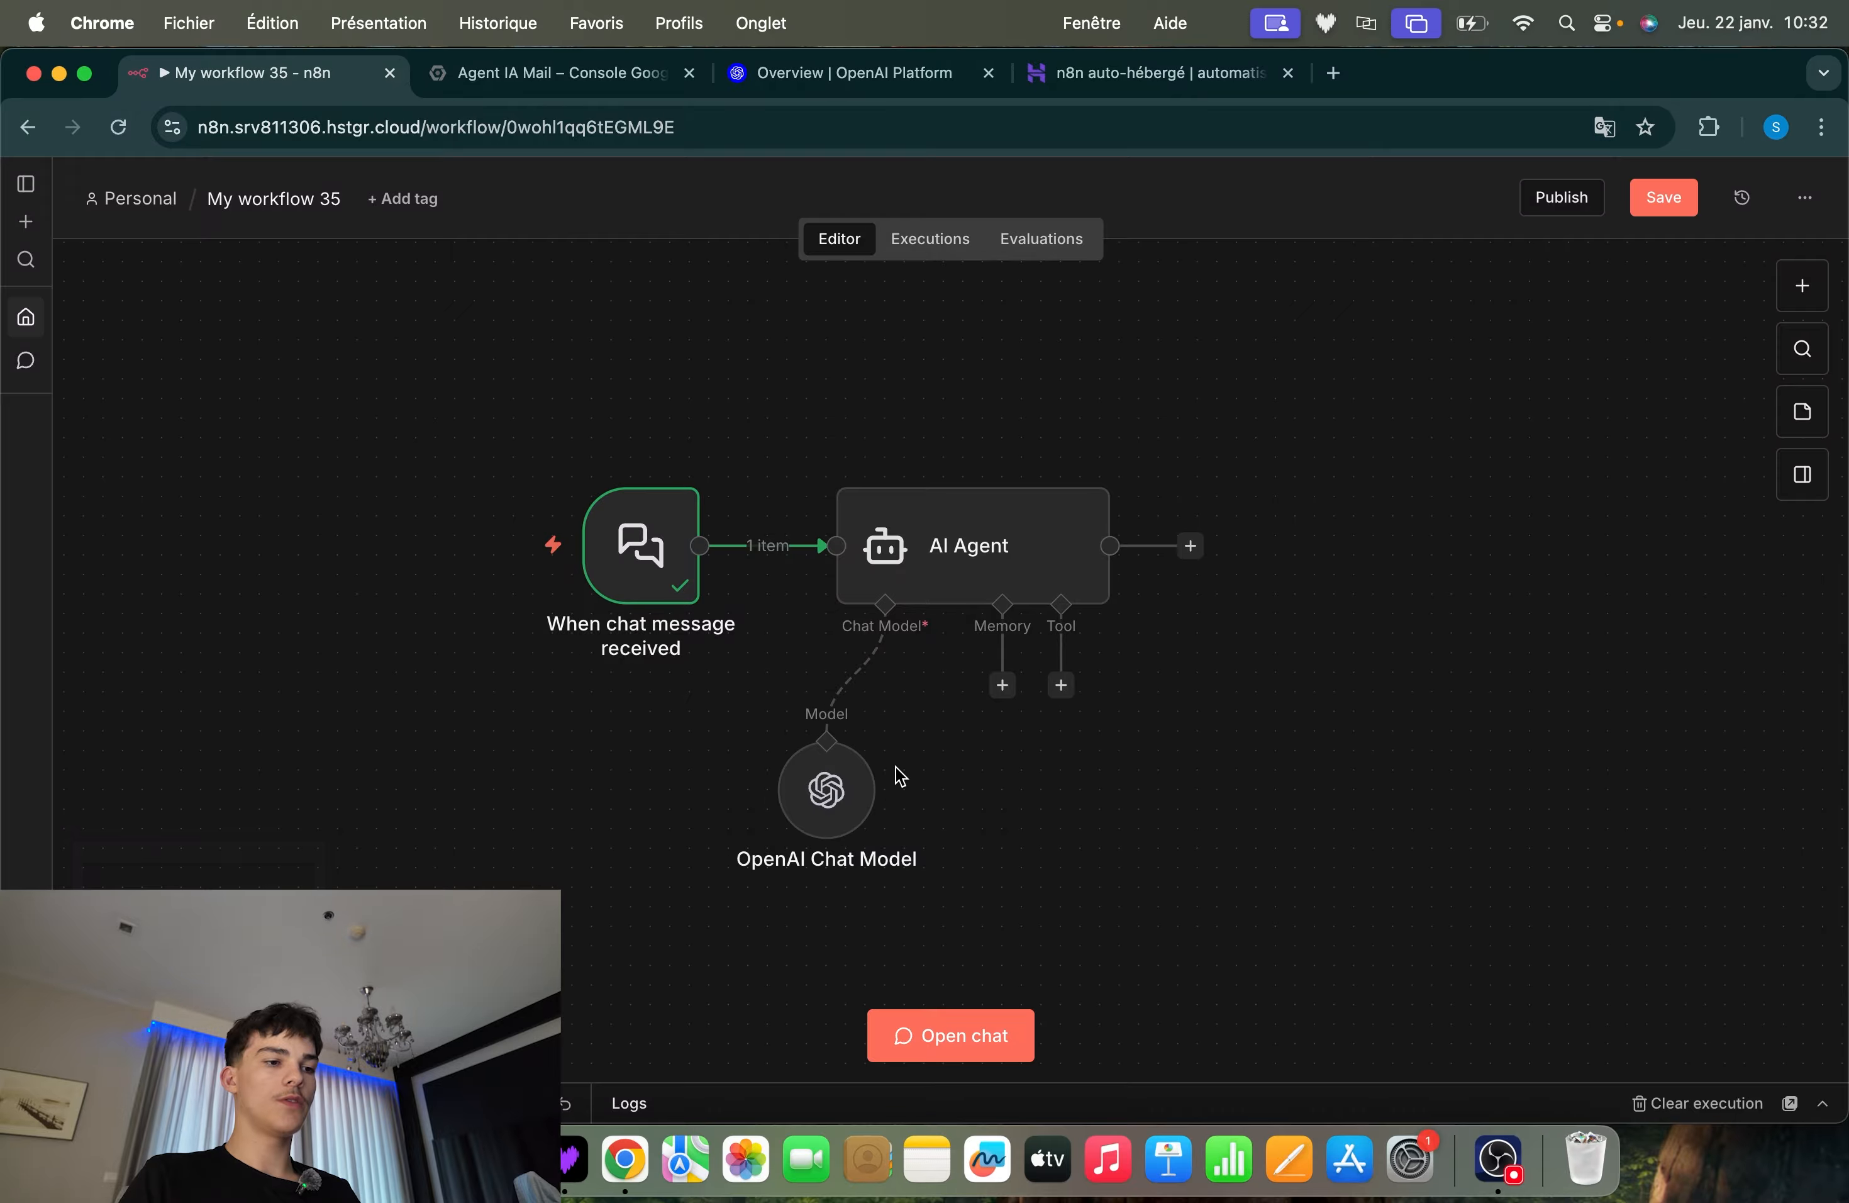
{"action": "left_click_drag", "start_coordinate": [934, 711], "coordinate": [524, 915]}
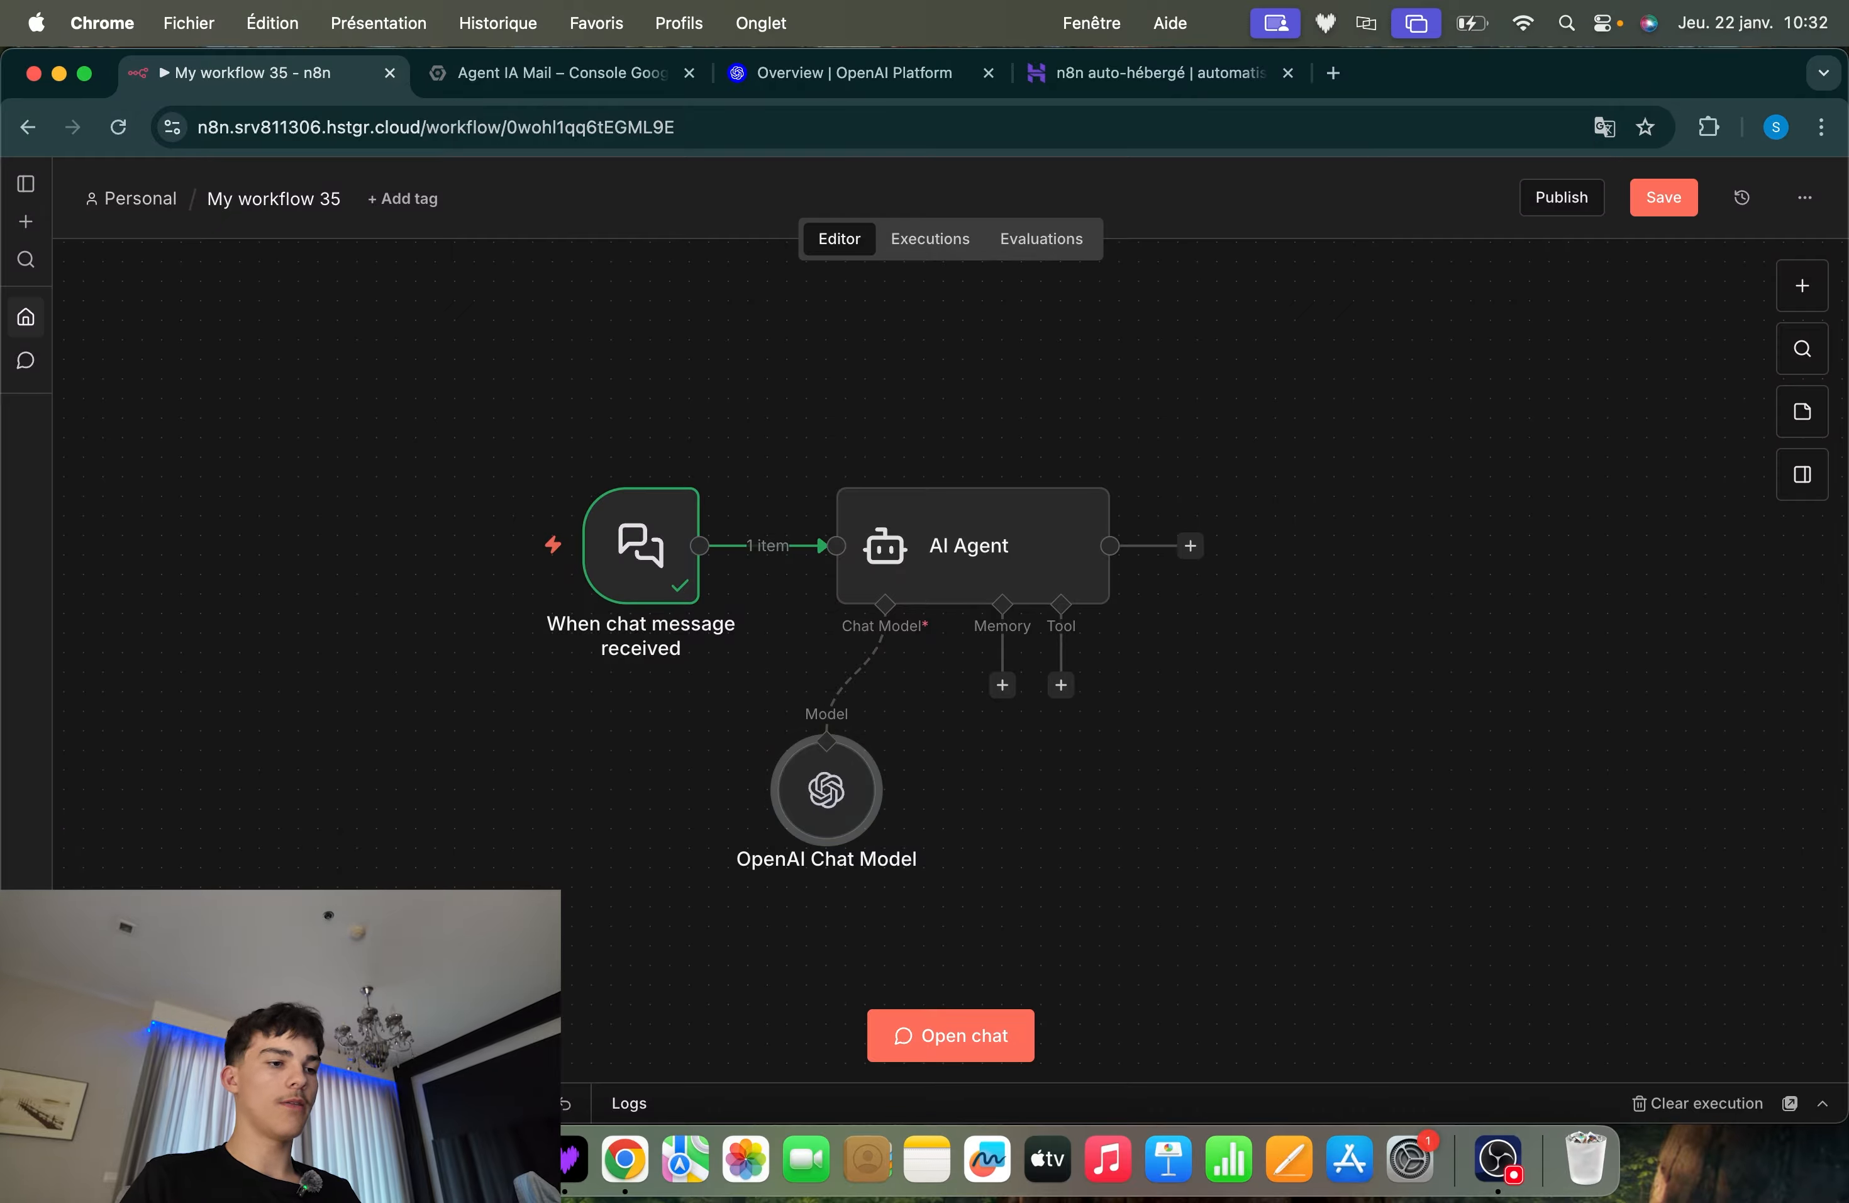
{"action": "left_click", "coordinate": [1124, 786]}
{"action": "scroll", "coordinate": [1122, 785], "scroll_direction": "down", "scroll_amount": 1}
{"action": "scroll", "coordinate": [1121, 785], "scroll_direction": "right", "scroll_amount": 1}
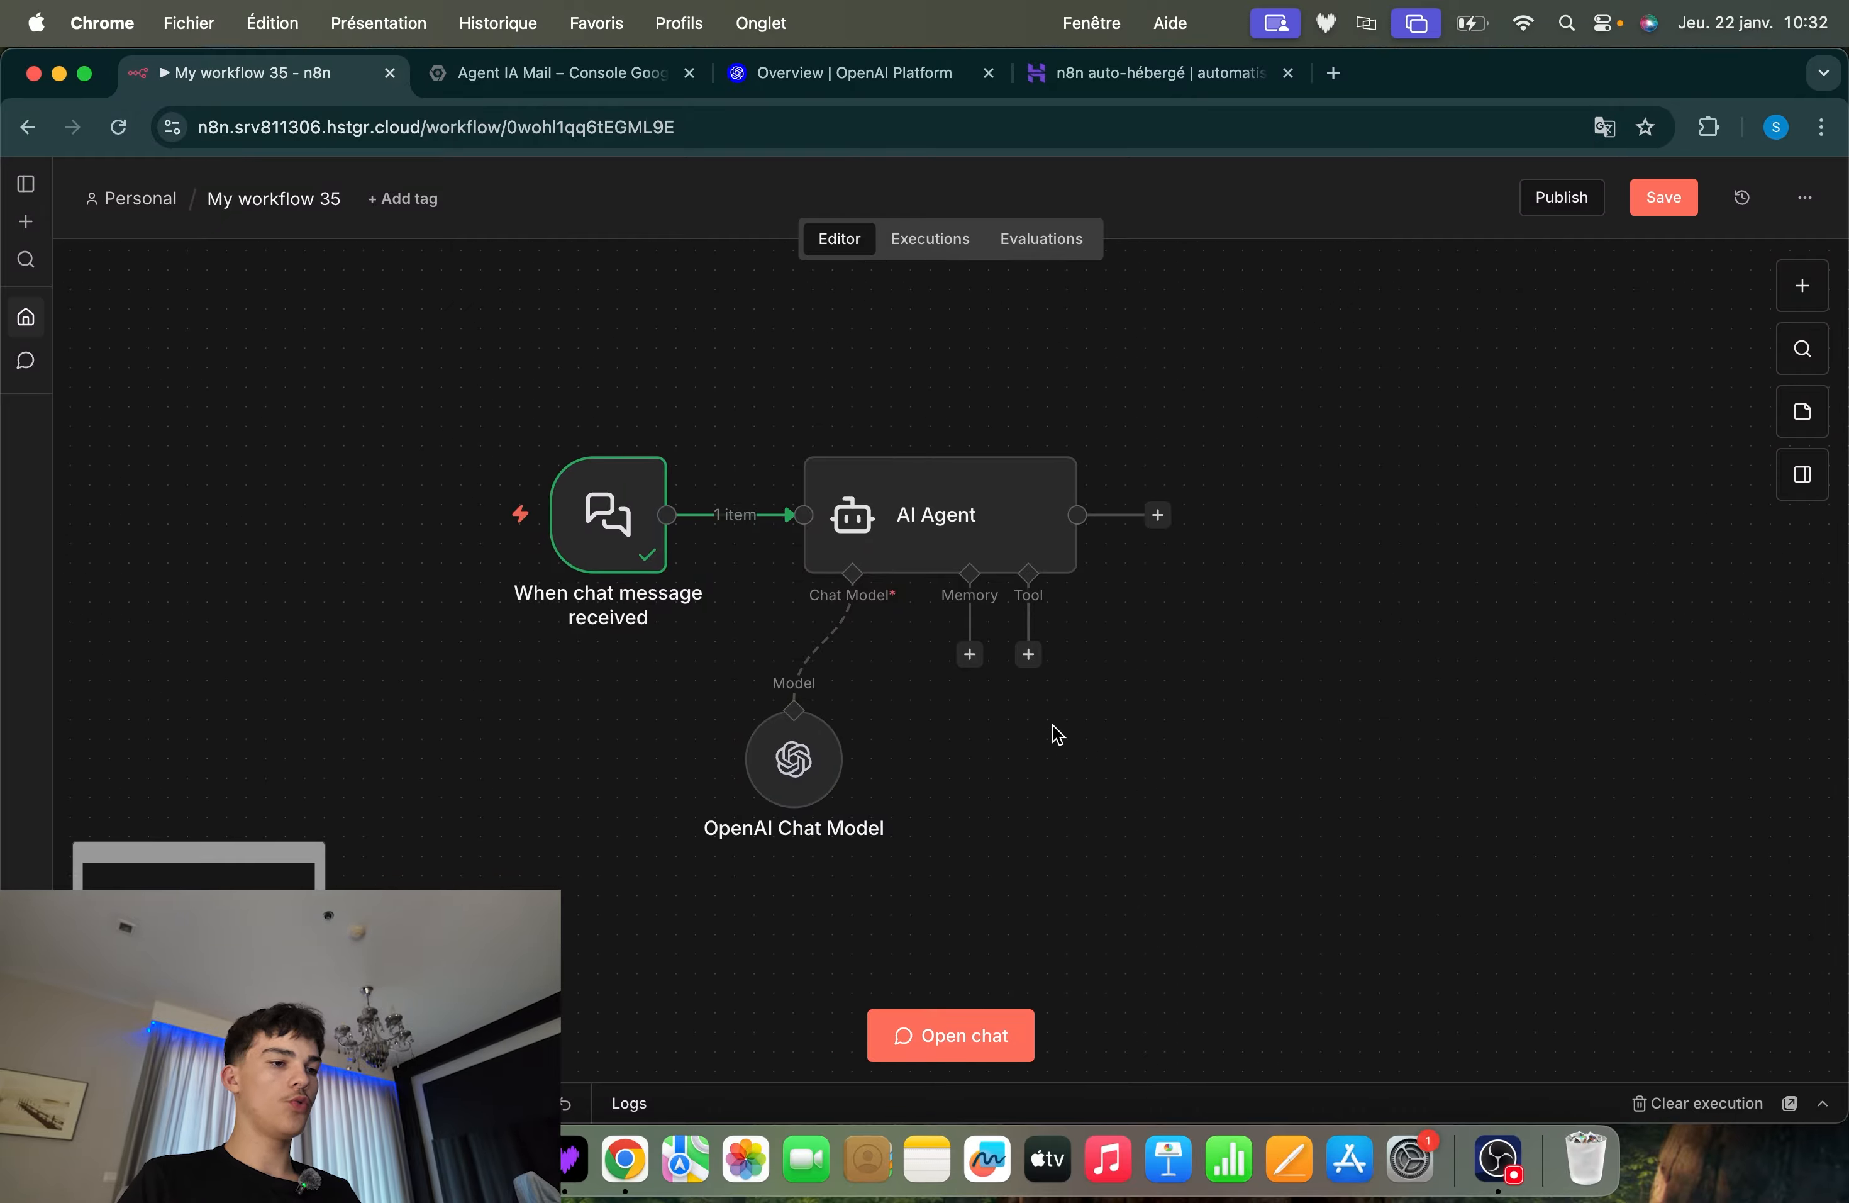
{"action": "left_click_drag", "start_coordinate": [969, 653], "coordinate": [940, 770]}
{"action": "left_click", "coordinate": [954, 763]}
{"action": "scroll", "coordinate": [1047, 770], "scroll_direction": "up", "scroll_amount": 1}
{"action": "scroll", "coordinate": [1047, 770], "scroll_direction": "left", "scroll_amount": 1}
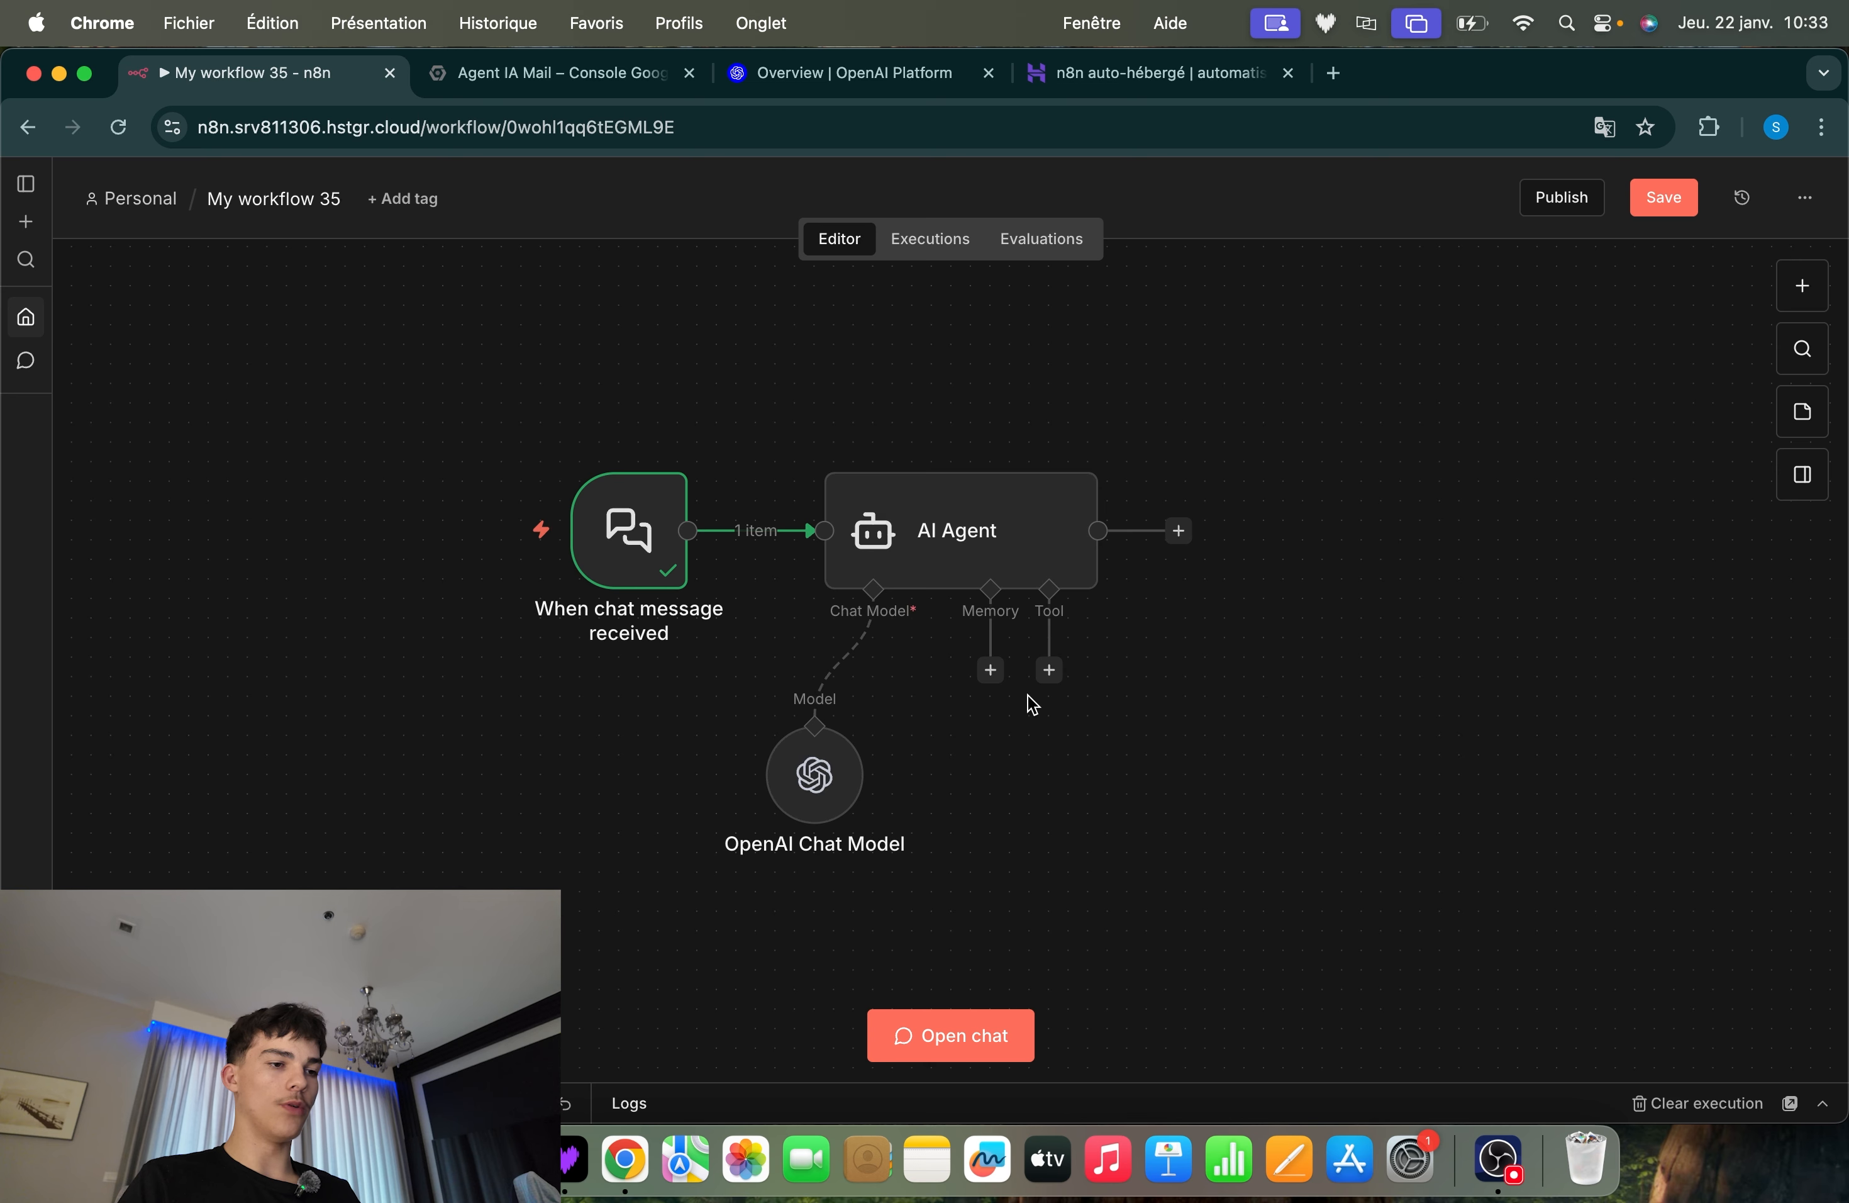
Attach a Gmail Tool to the AI Agent's Tool input and move the node further right below the agent
{"action": "left_click", "coordinate": [1049, 672]}
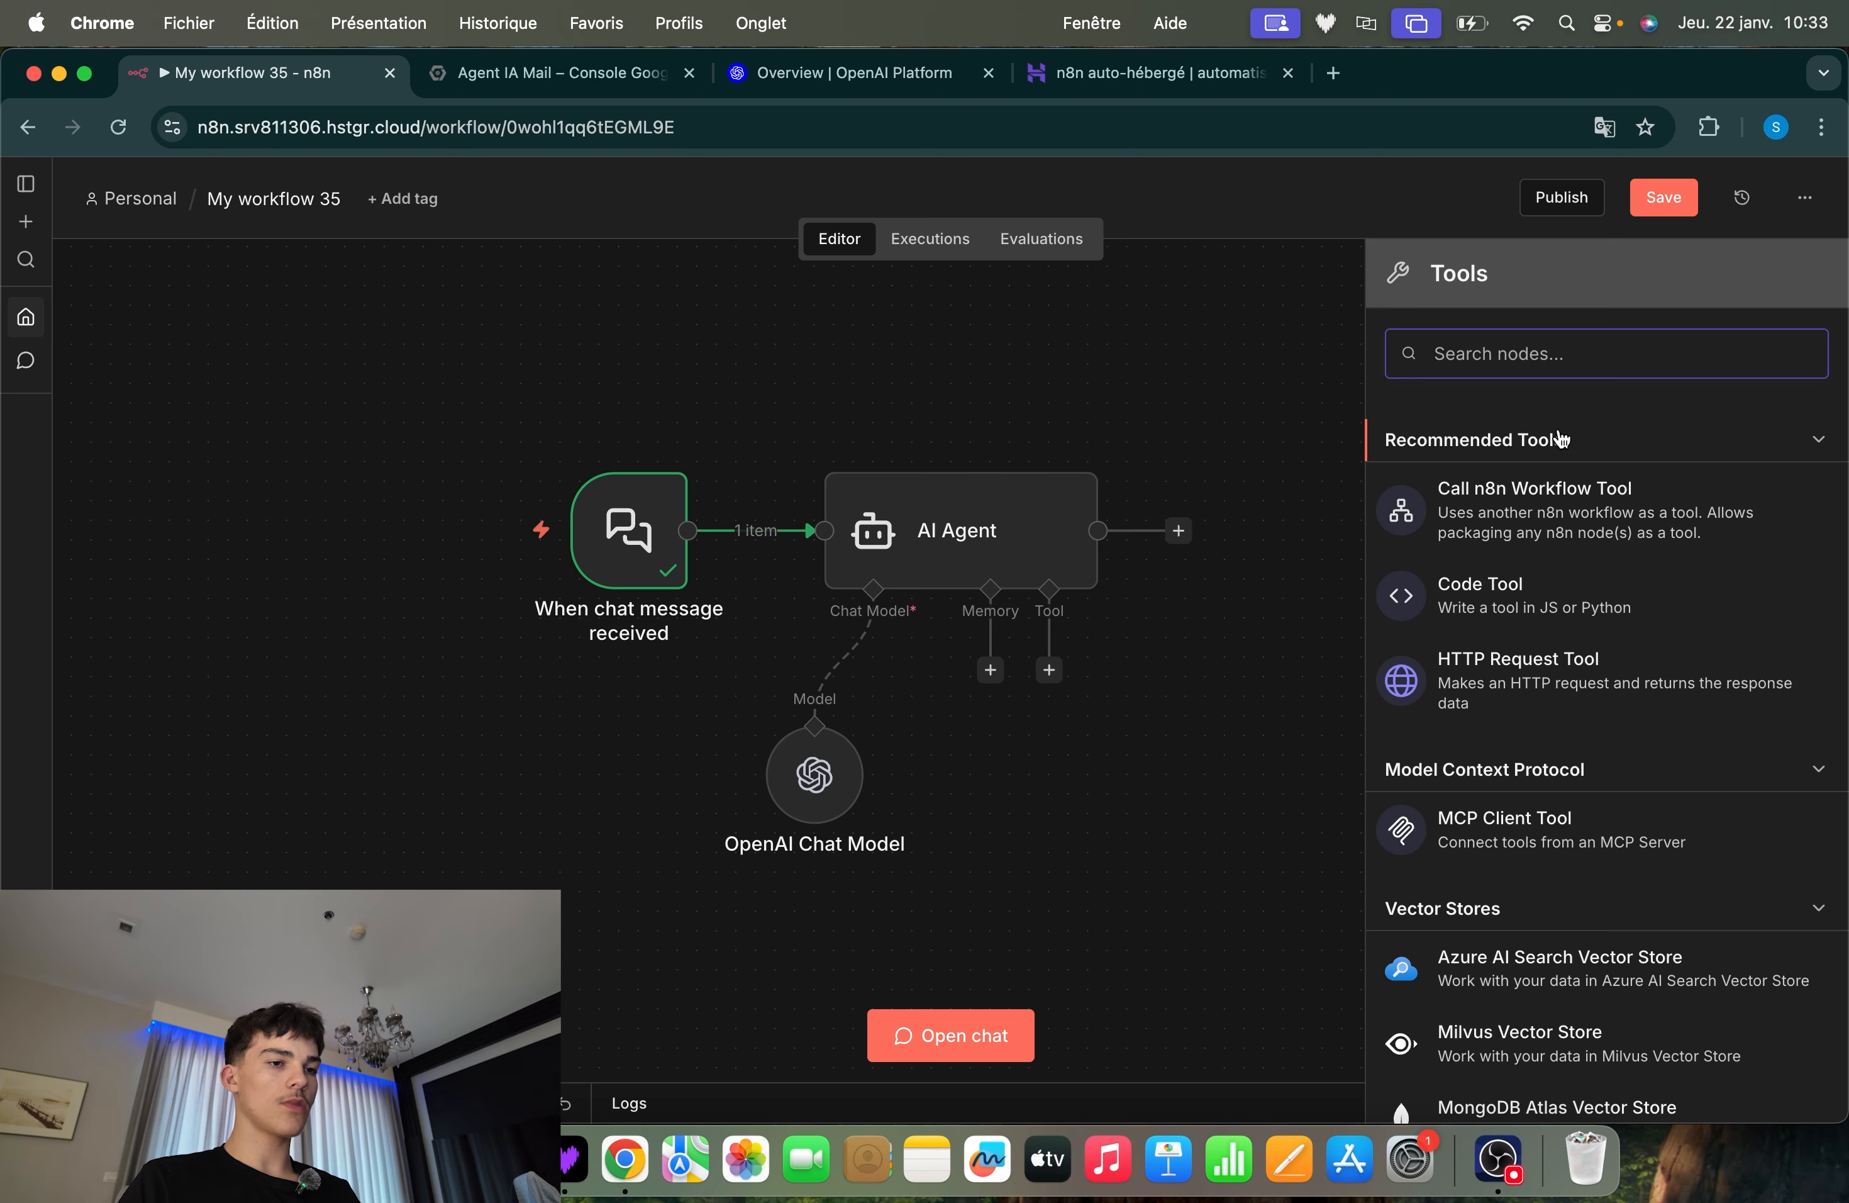
{"action": "type", "text": "gmail"}
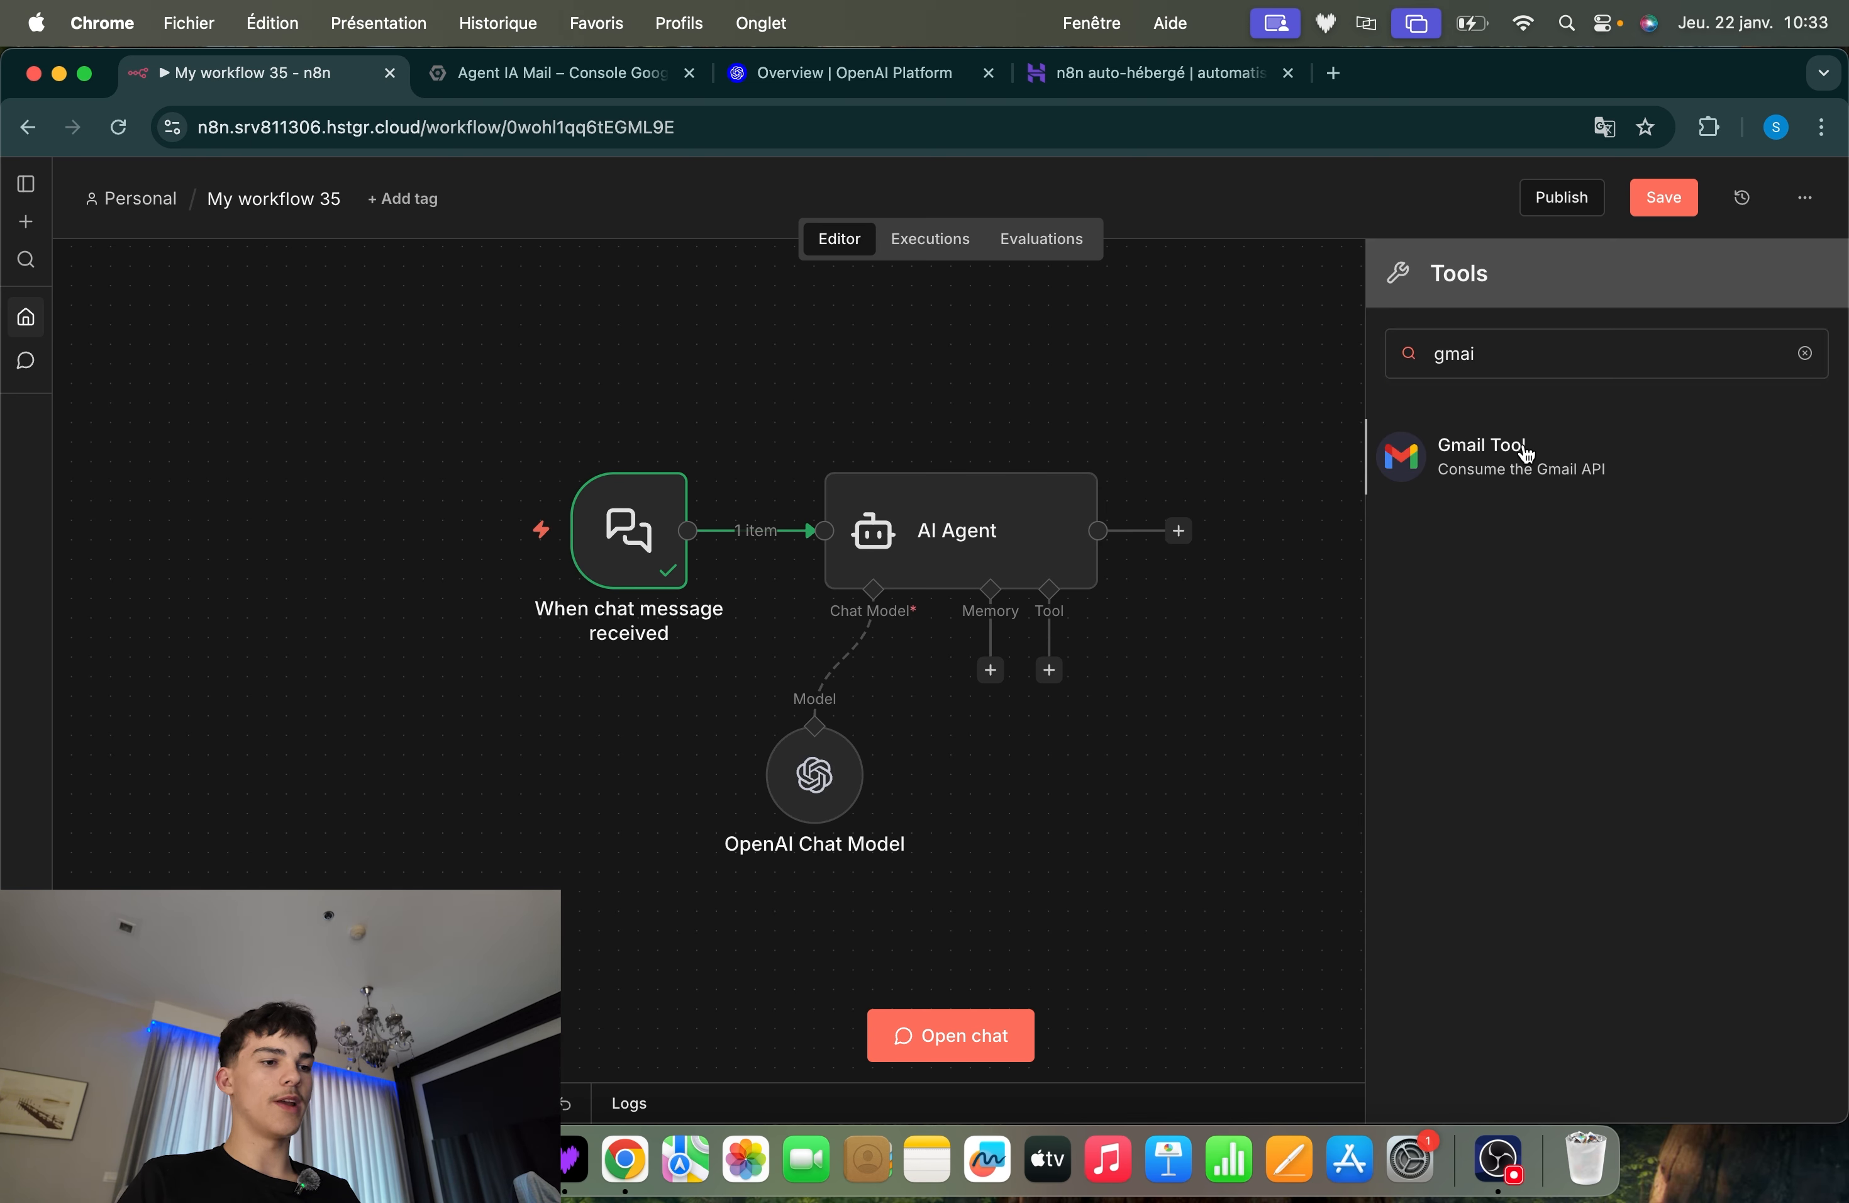
{"action": "left_click", "coordinate": [1525, 451]}
{"action": "left_click", "coordinate": [1252, 175]}
{"action": "left_click", "coordinate": [1297, 556]}
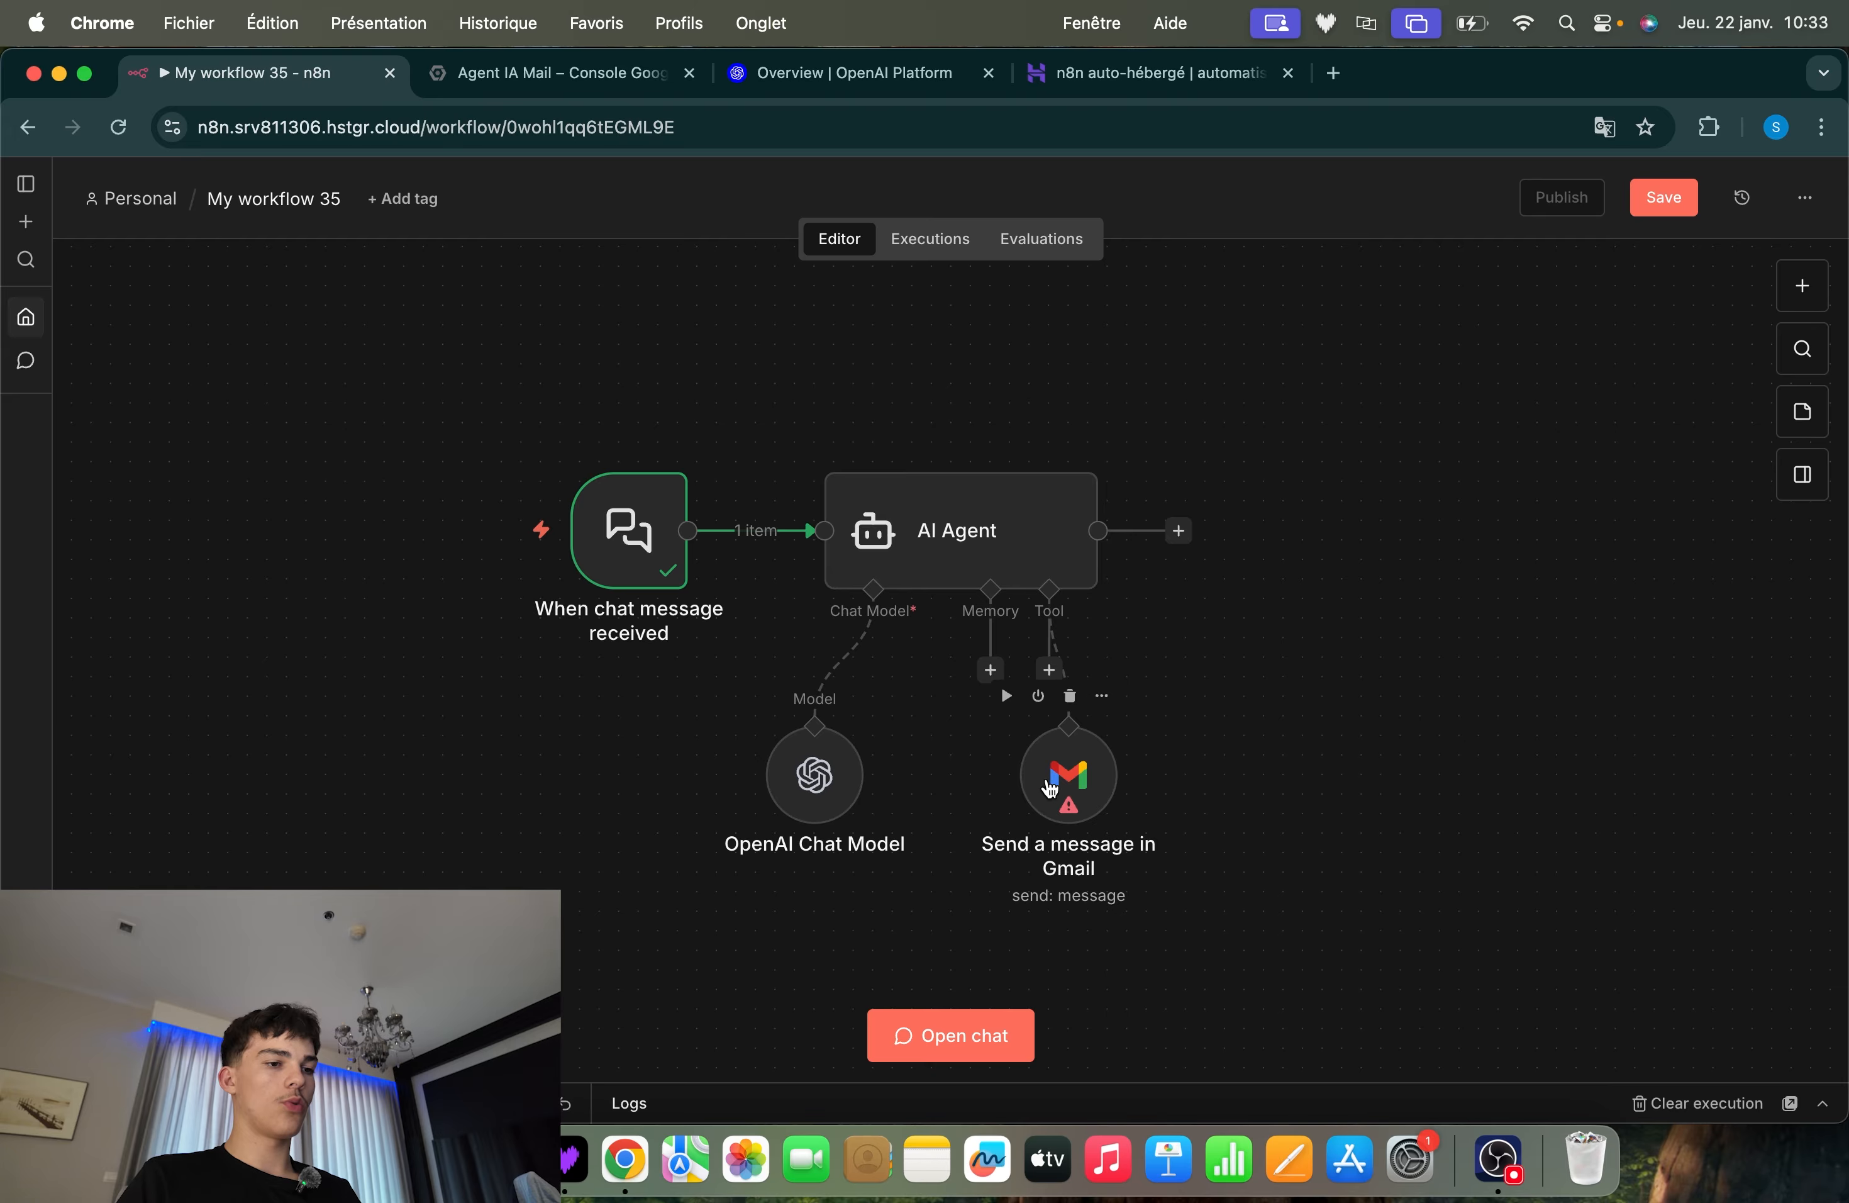
{"action": "left_click_drag", "start_coordinate": [1055, 786], "coordinate": [1148, 777]}
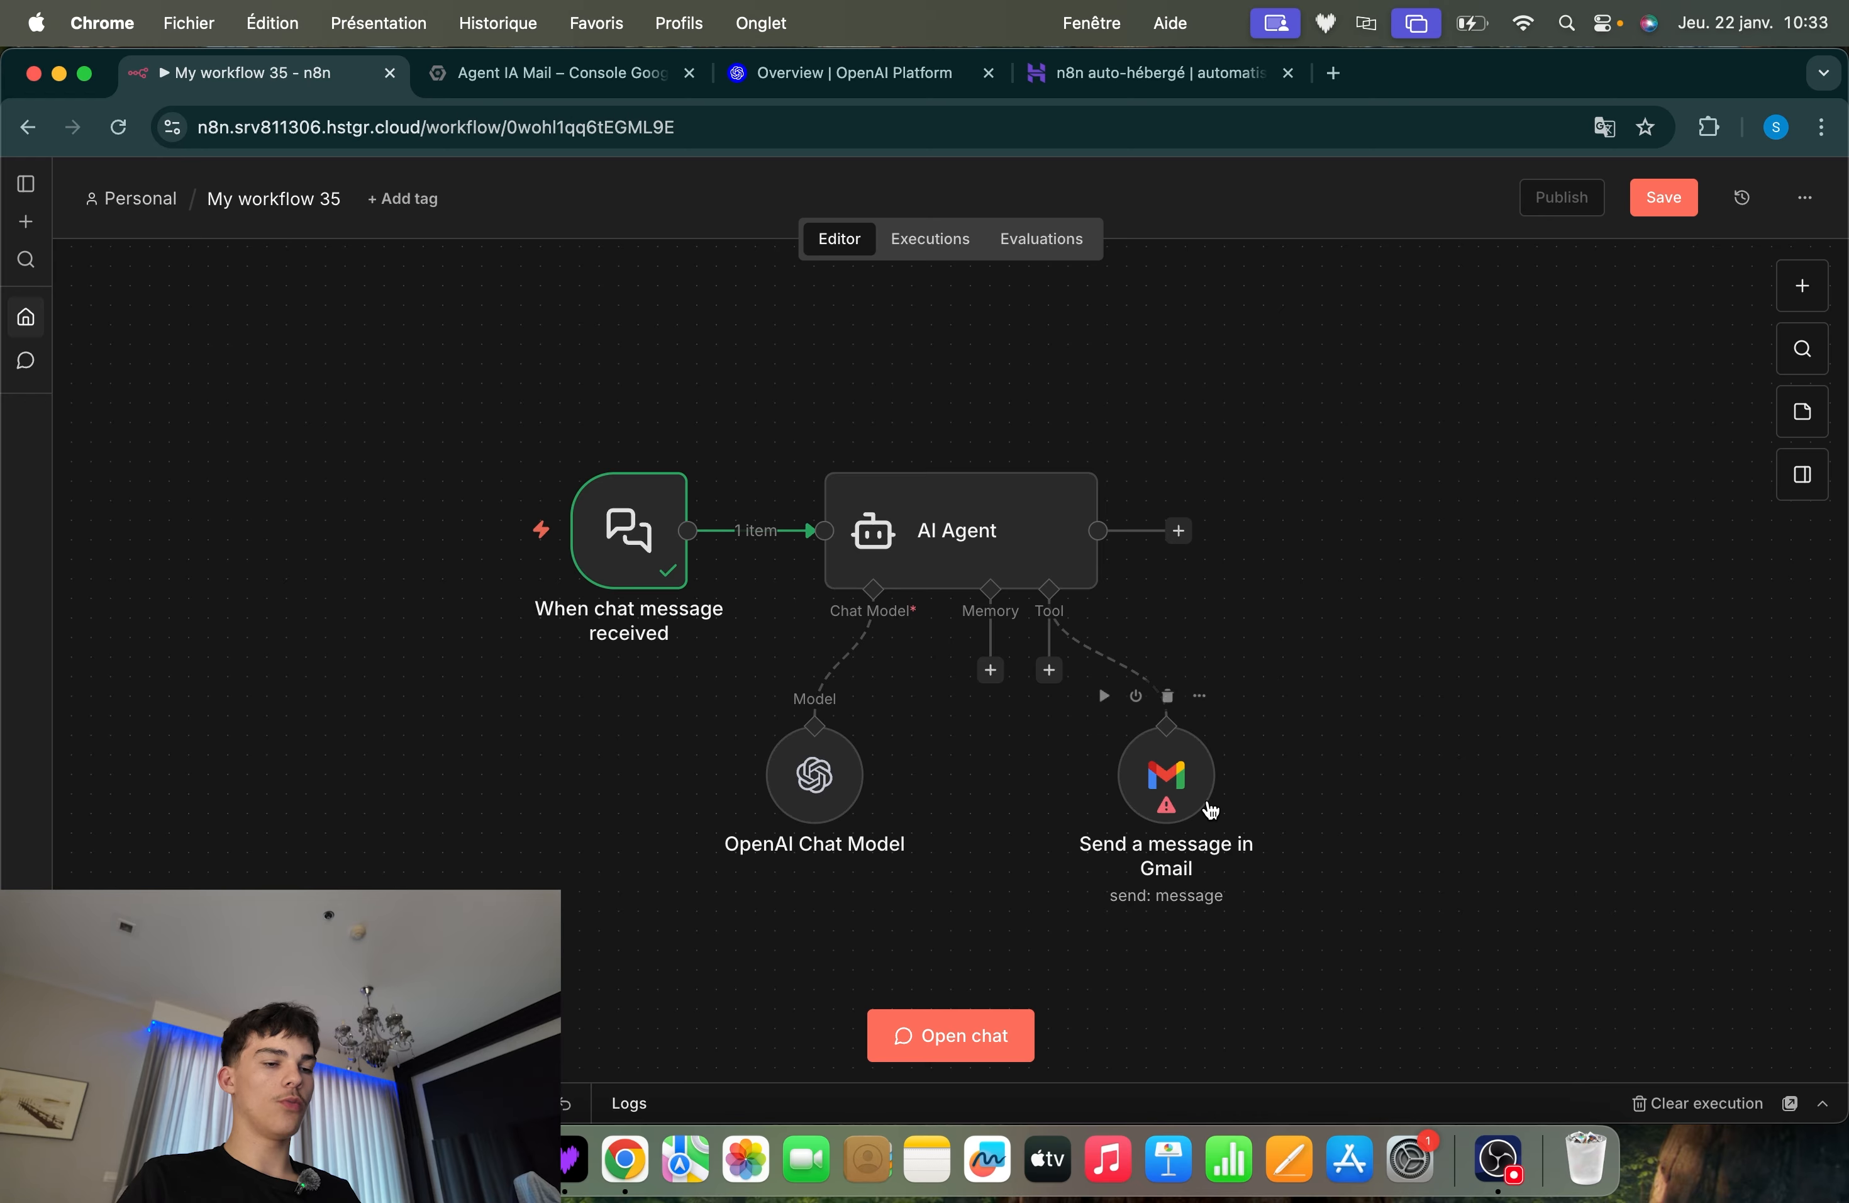
{"action": "scroll", "coordinate": [1210, 810], "scroll_direction": "up", "scroll_amount": 3}
{"action": "scroll", "coordinate": [1211, 810], "scroll_direction": "down", "scroll_amount": 3}
{"action": "left_click_drag", "start_coordinate": [1436, 600], "coordinate": [925, 856]}
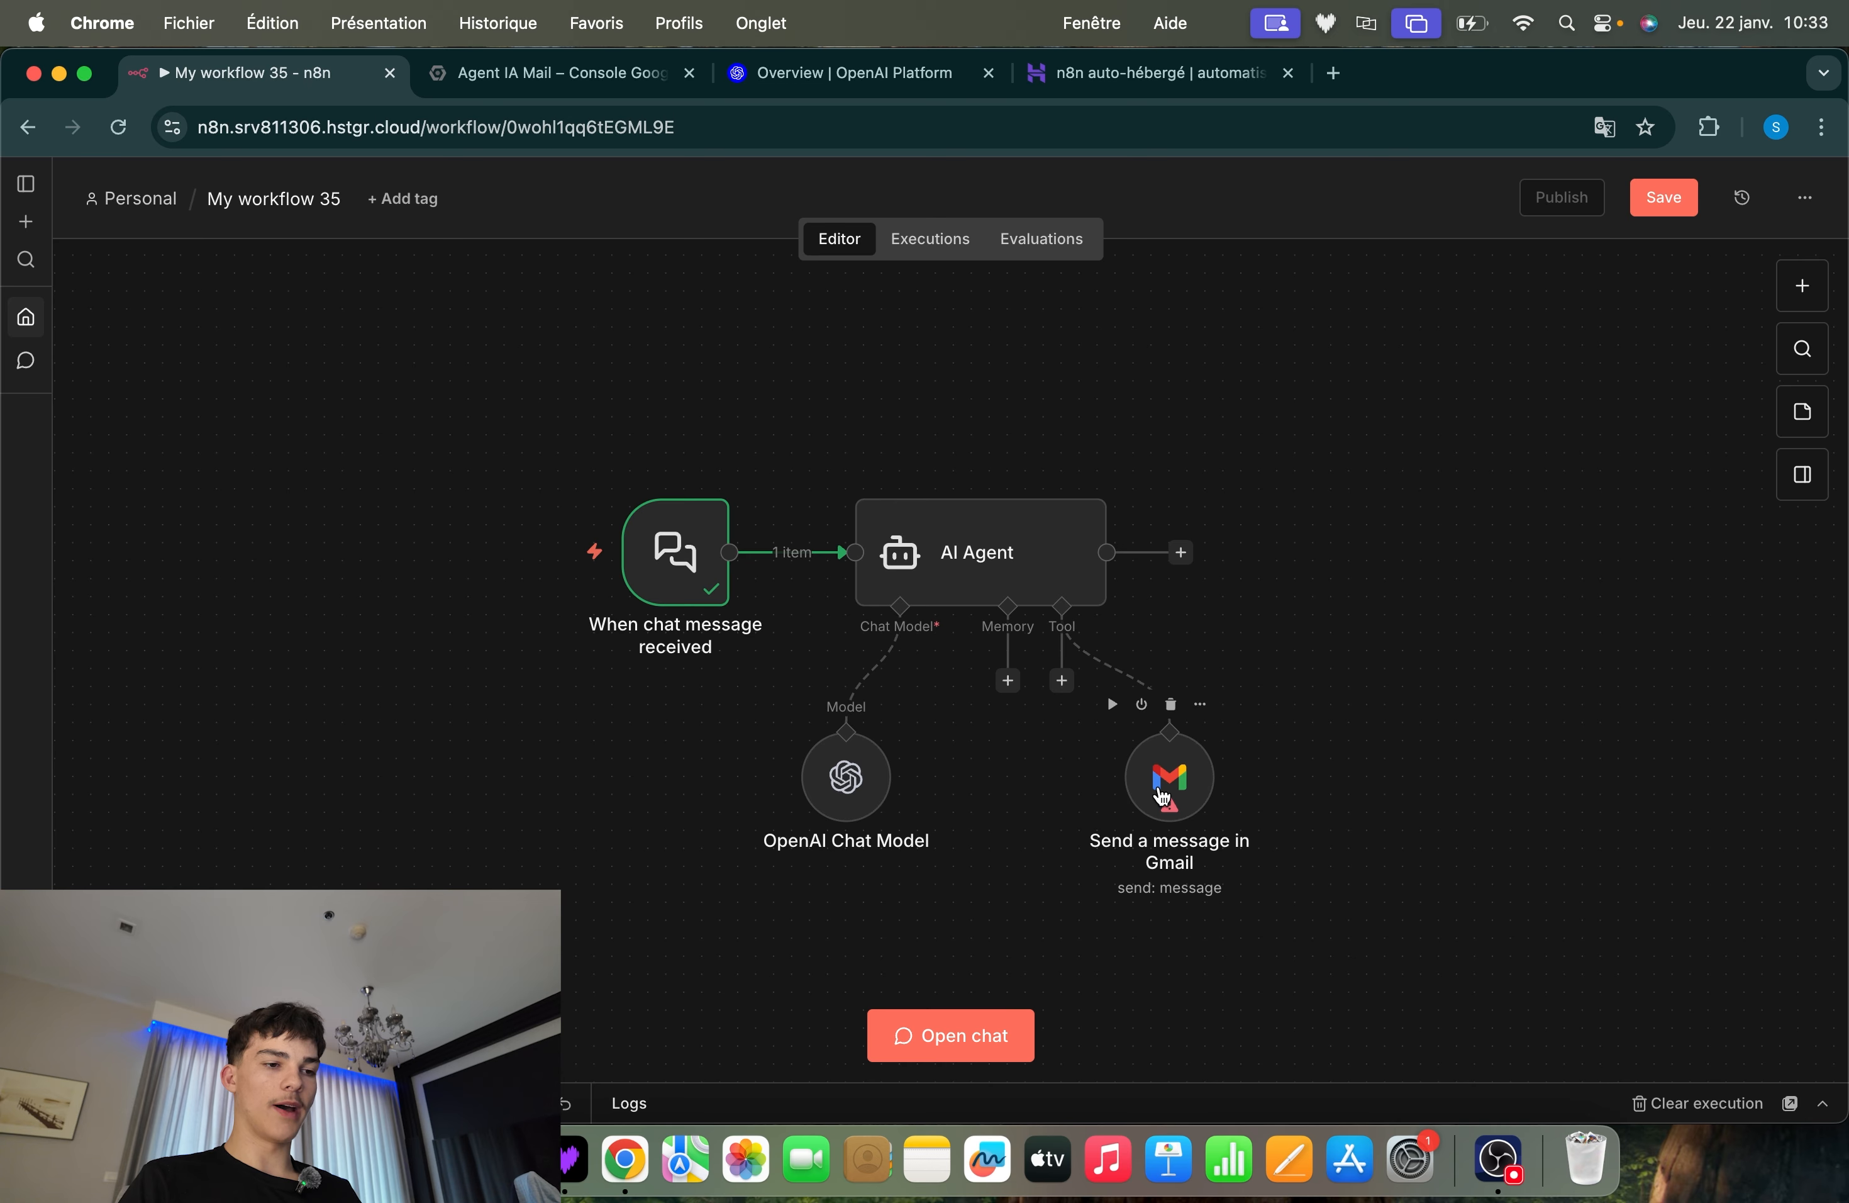
{"action": "left_click_drag", "start_coordinate": [1341, 645], "coordinate": [925, 947]}
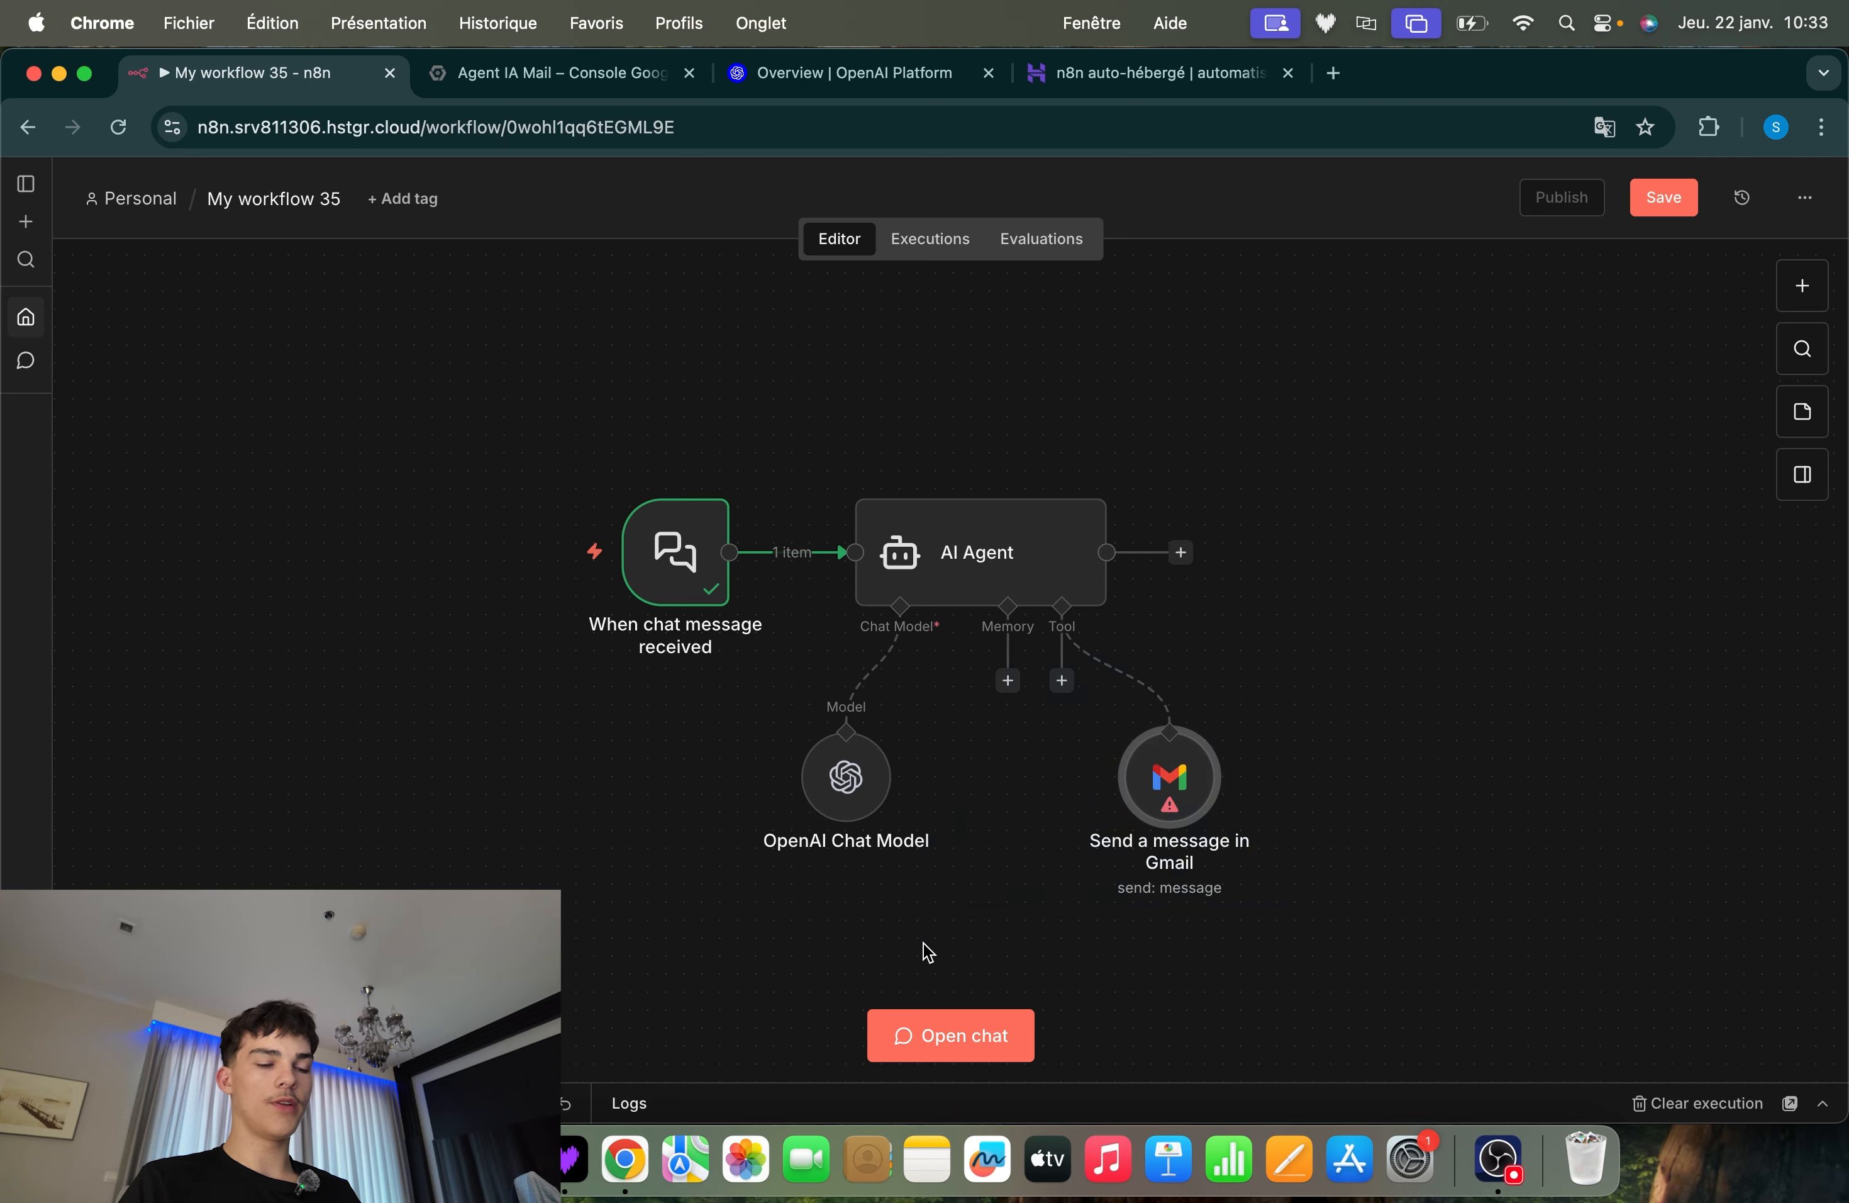
{"action": "left_click", "coordinate": [1170, 924]}
{"action": "left_click_drag", "start_coordinate": [1422, 649], "coordinate": [883, 1058]}
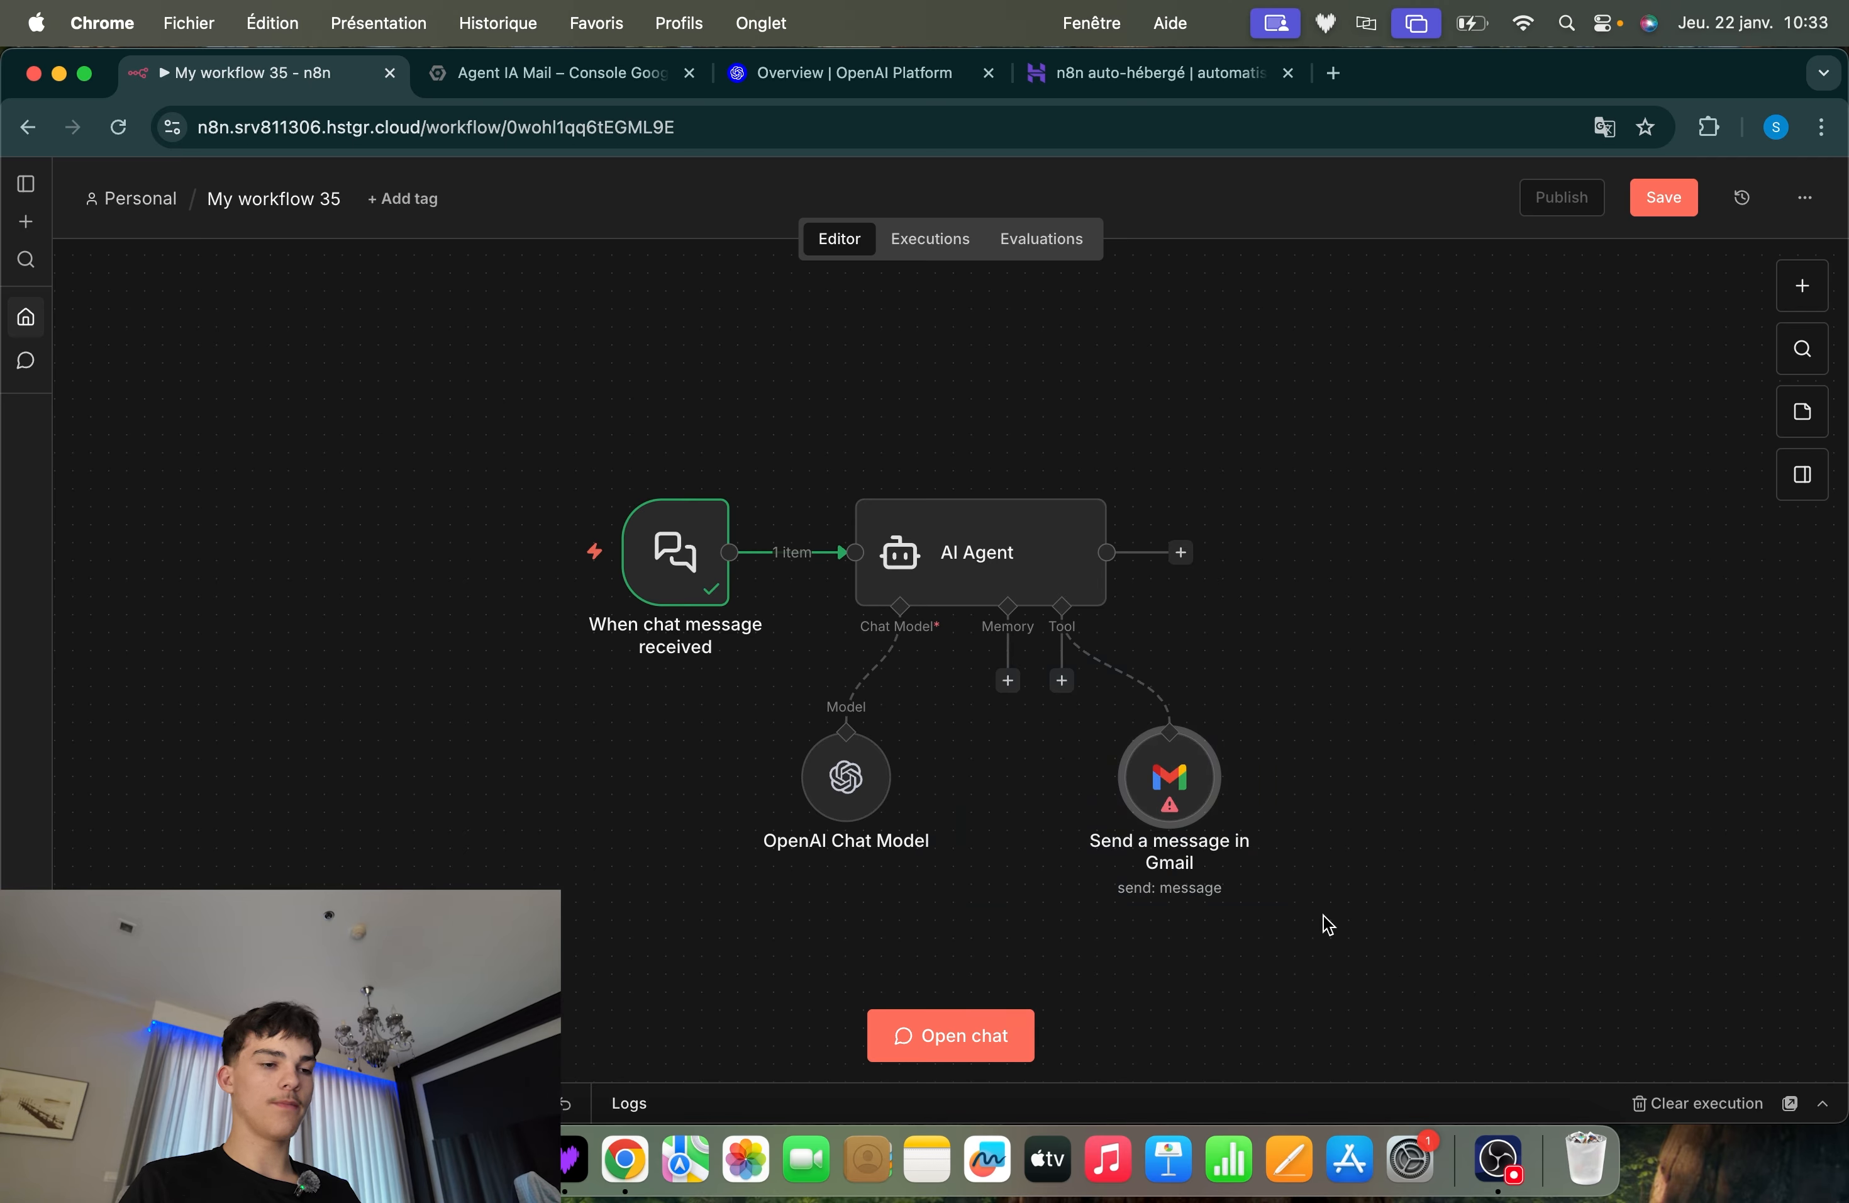
{"action": "left_click", "coordinate": [1323, 915]}
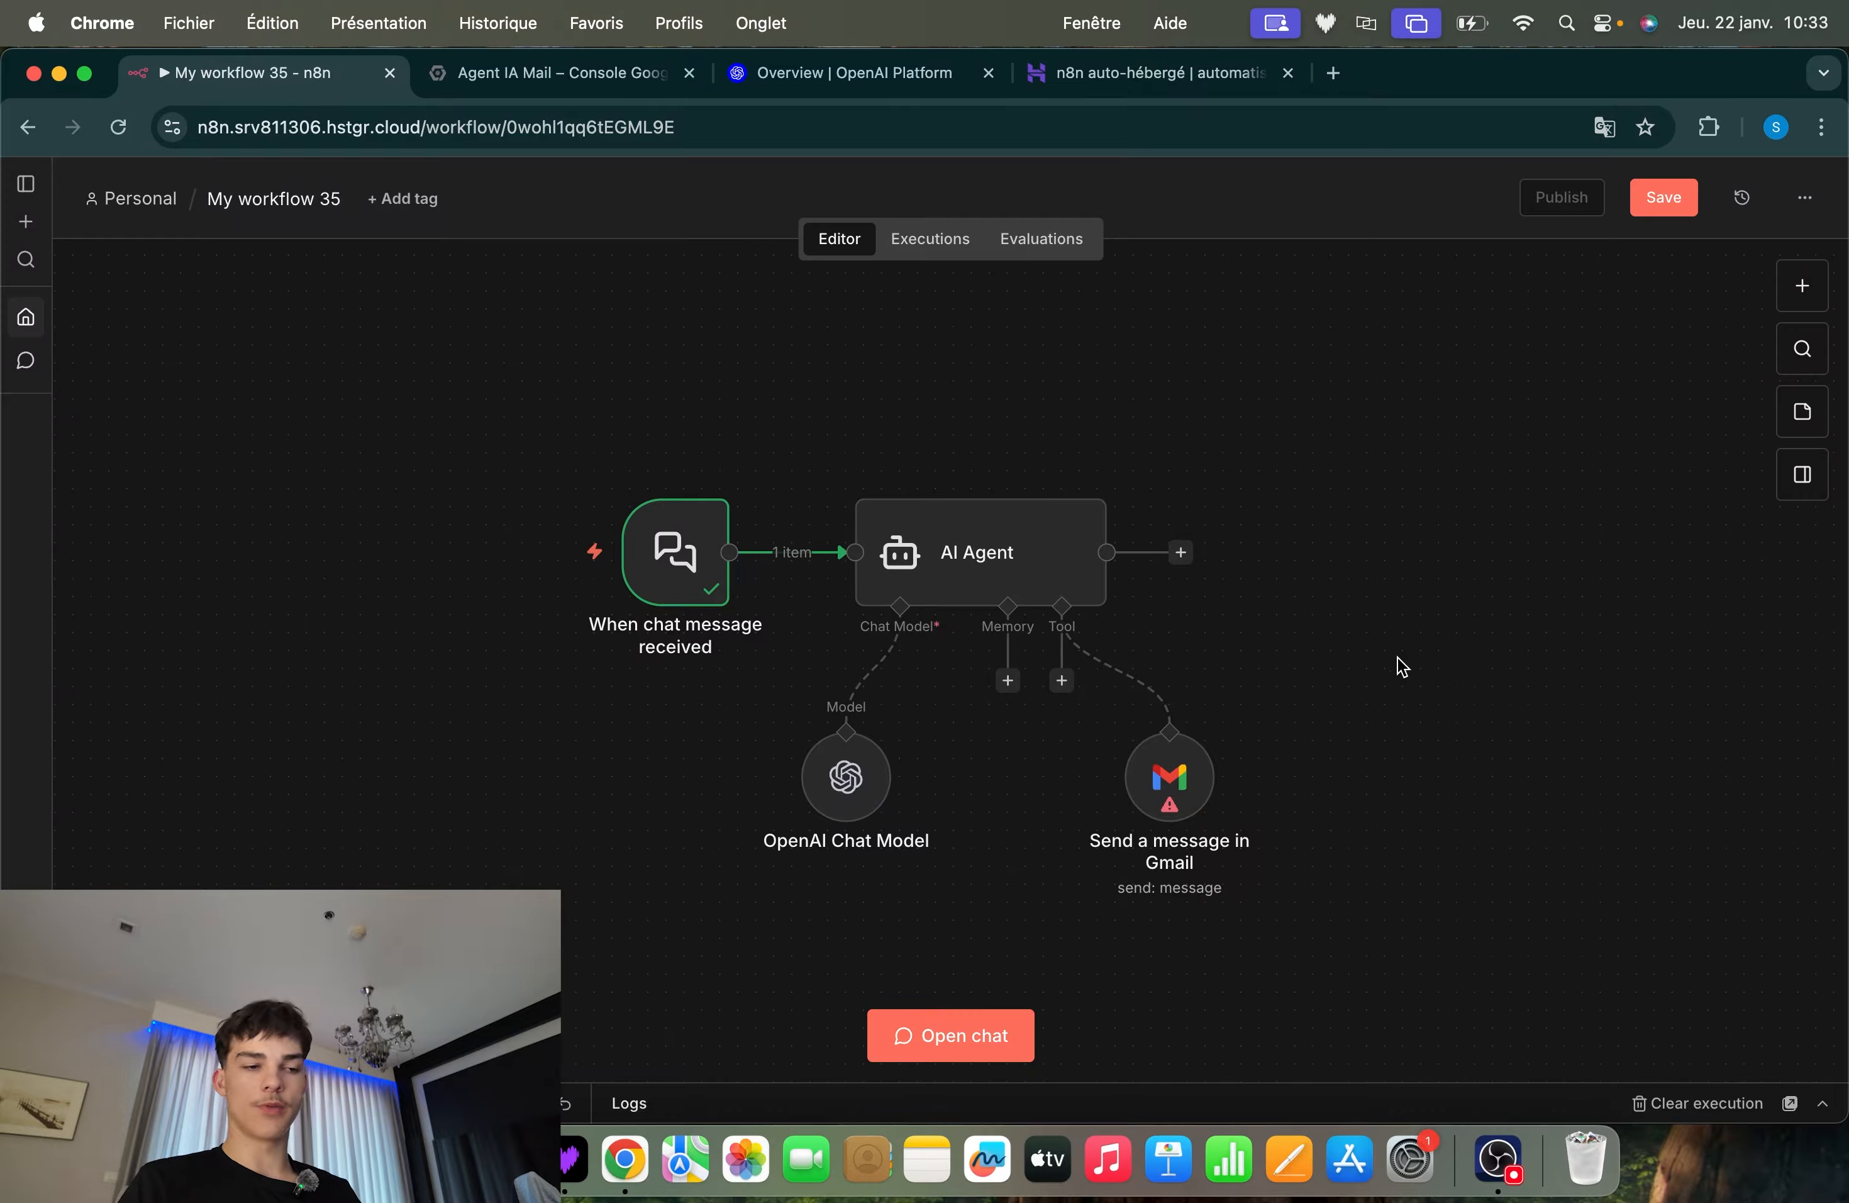
Open the Gmail tool node's settings and set its credential to Gmail account Aproclean
{"action": "left_click_drag", "start_coordinate": [1487, 655], "coordinate": [1168, 789]}
{"action": "double_click", "coordinate": [1172, 789]}
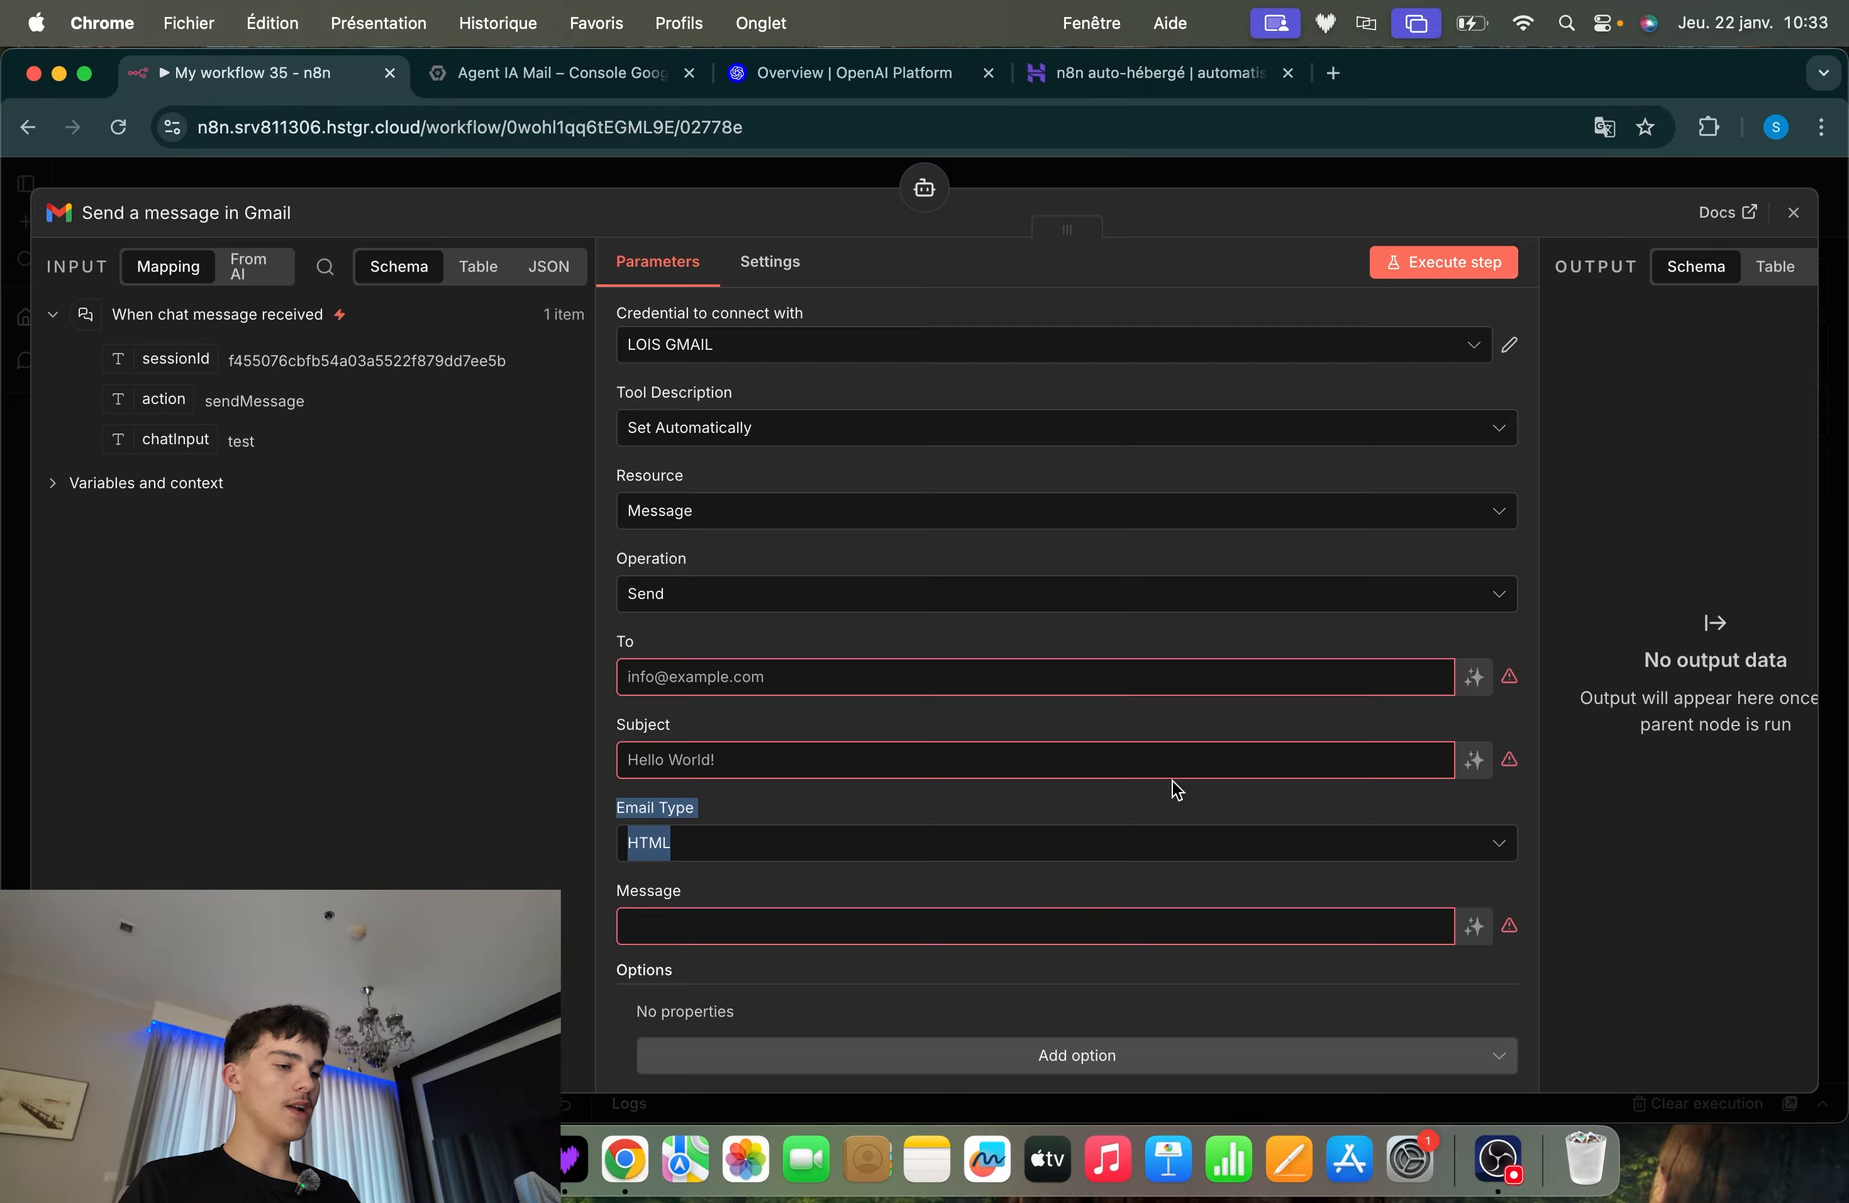
{"action": "left_click", "coordinate": [747, 344]}
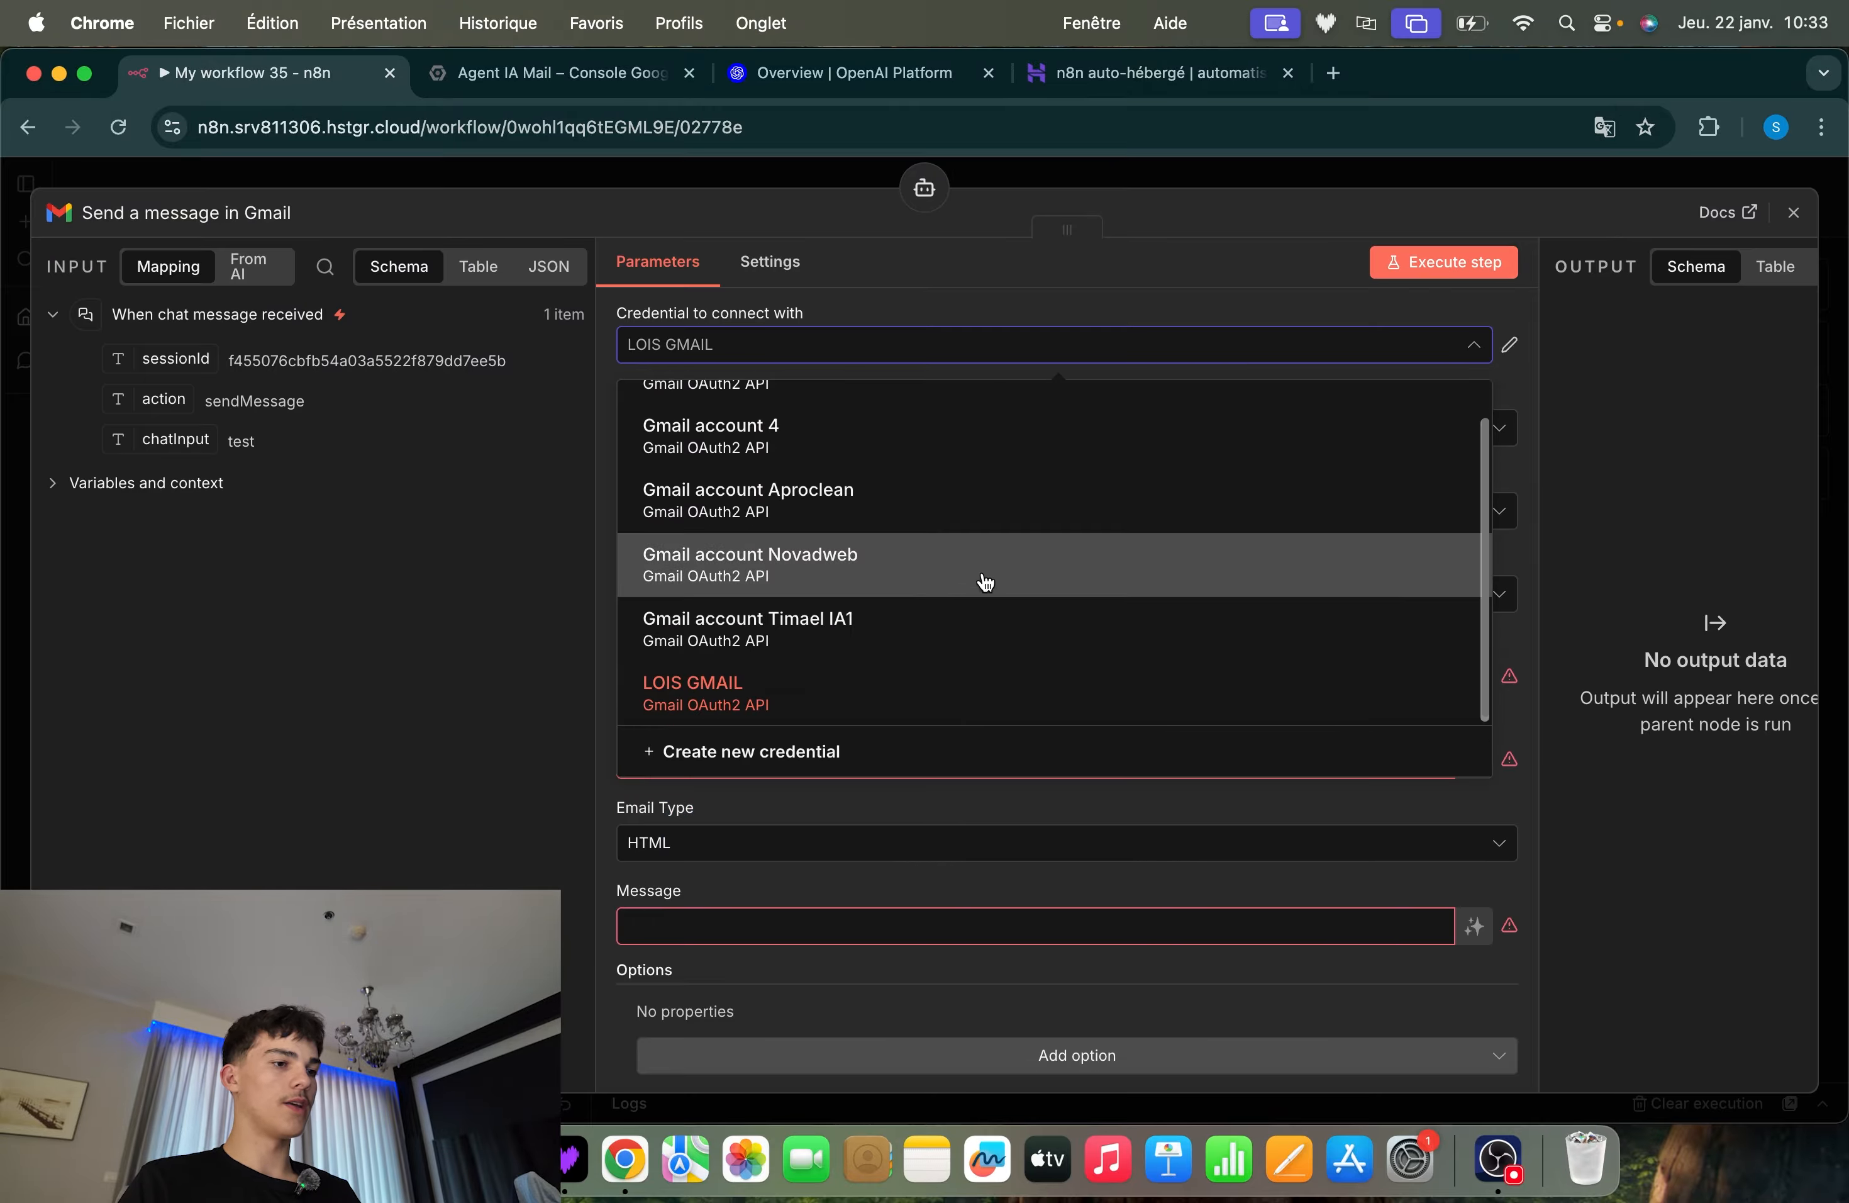
{"action": "left_click", "coordinate": [848, 514]}
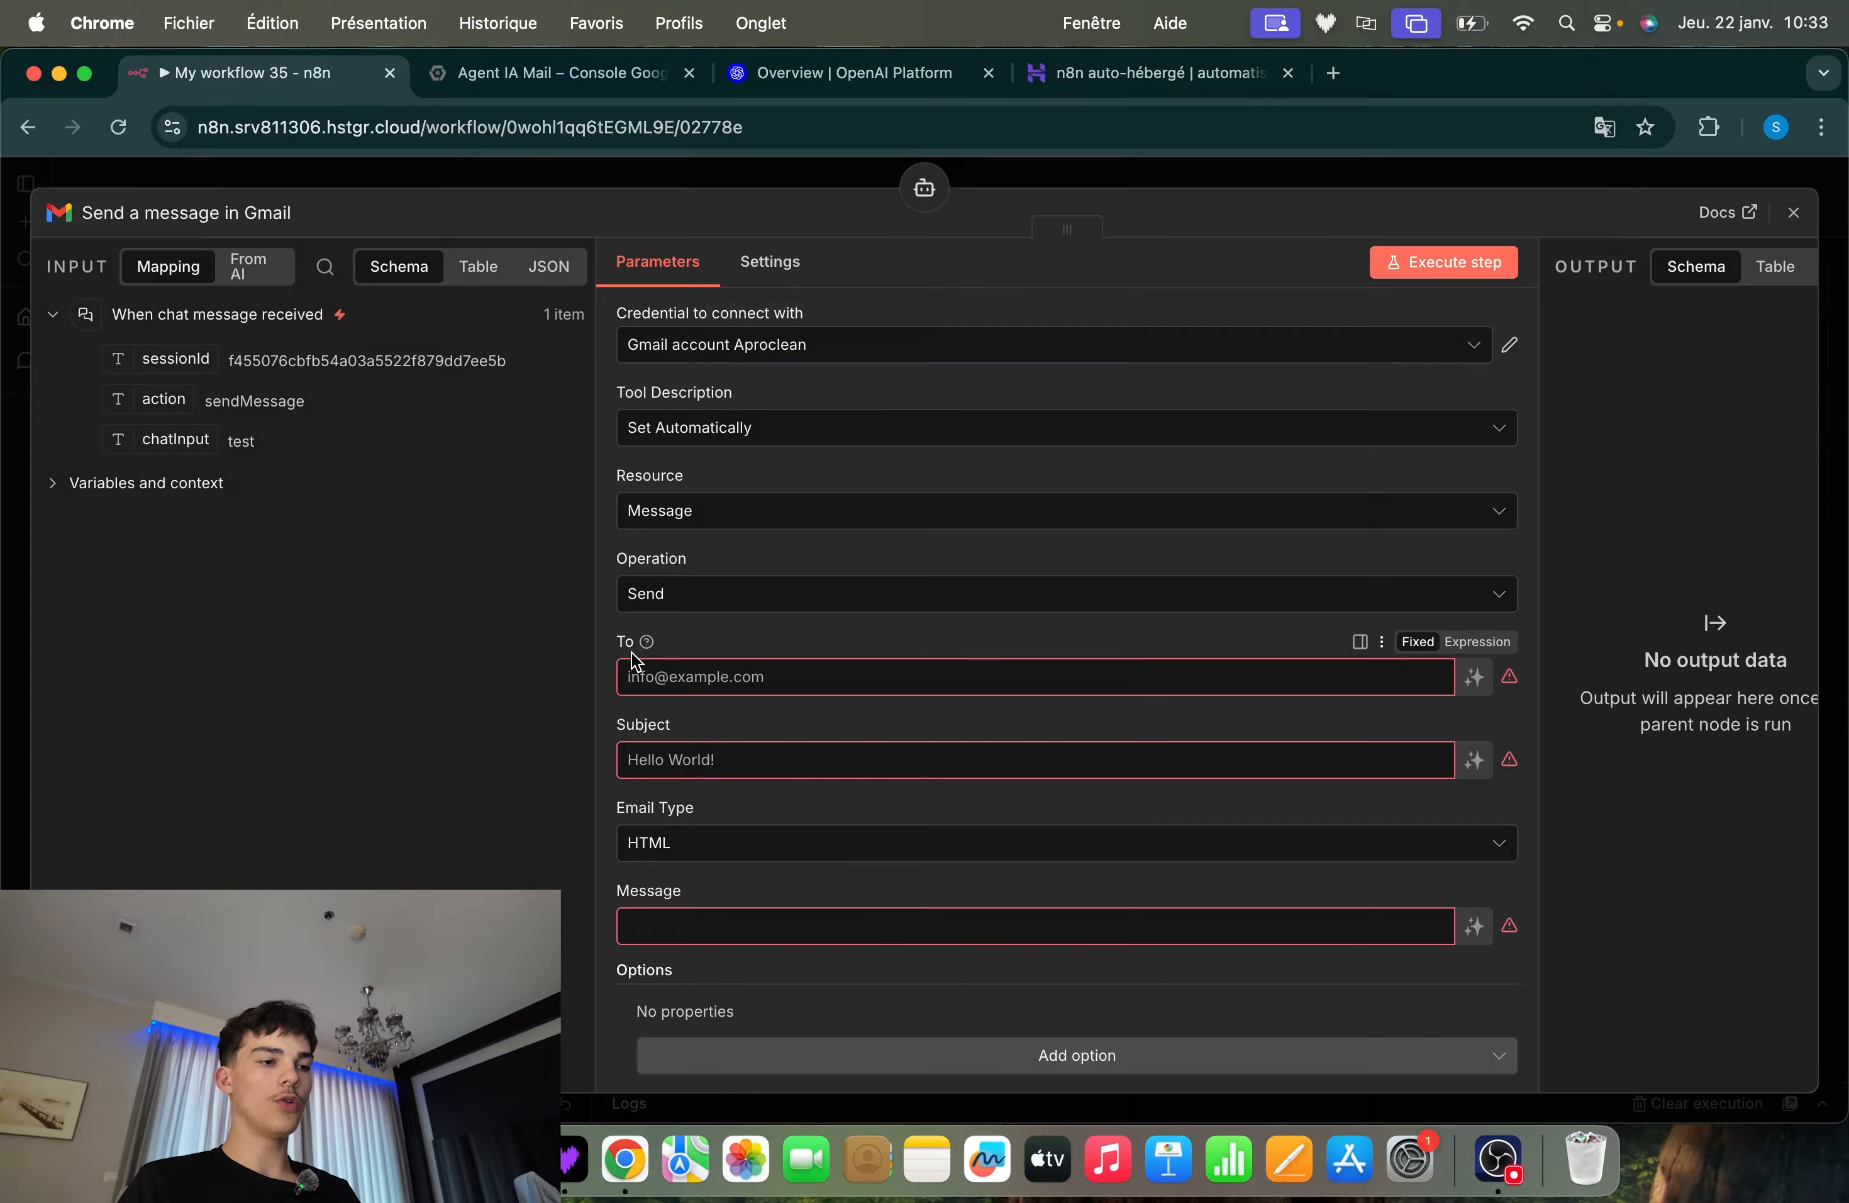
Review the Gmail tool's available message operations, keep Send selected, and return to the canvas
{"action": "left_click_drag", "start_coordinate": [681, 723], "coordinate": [612, 724]}
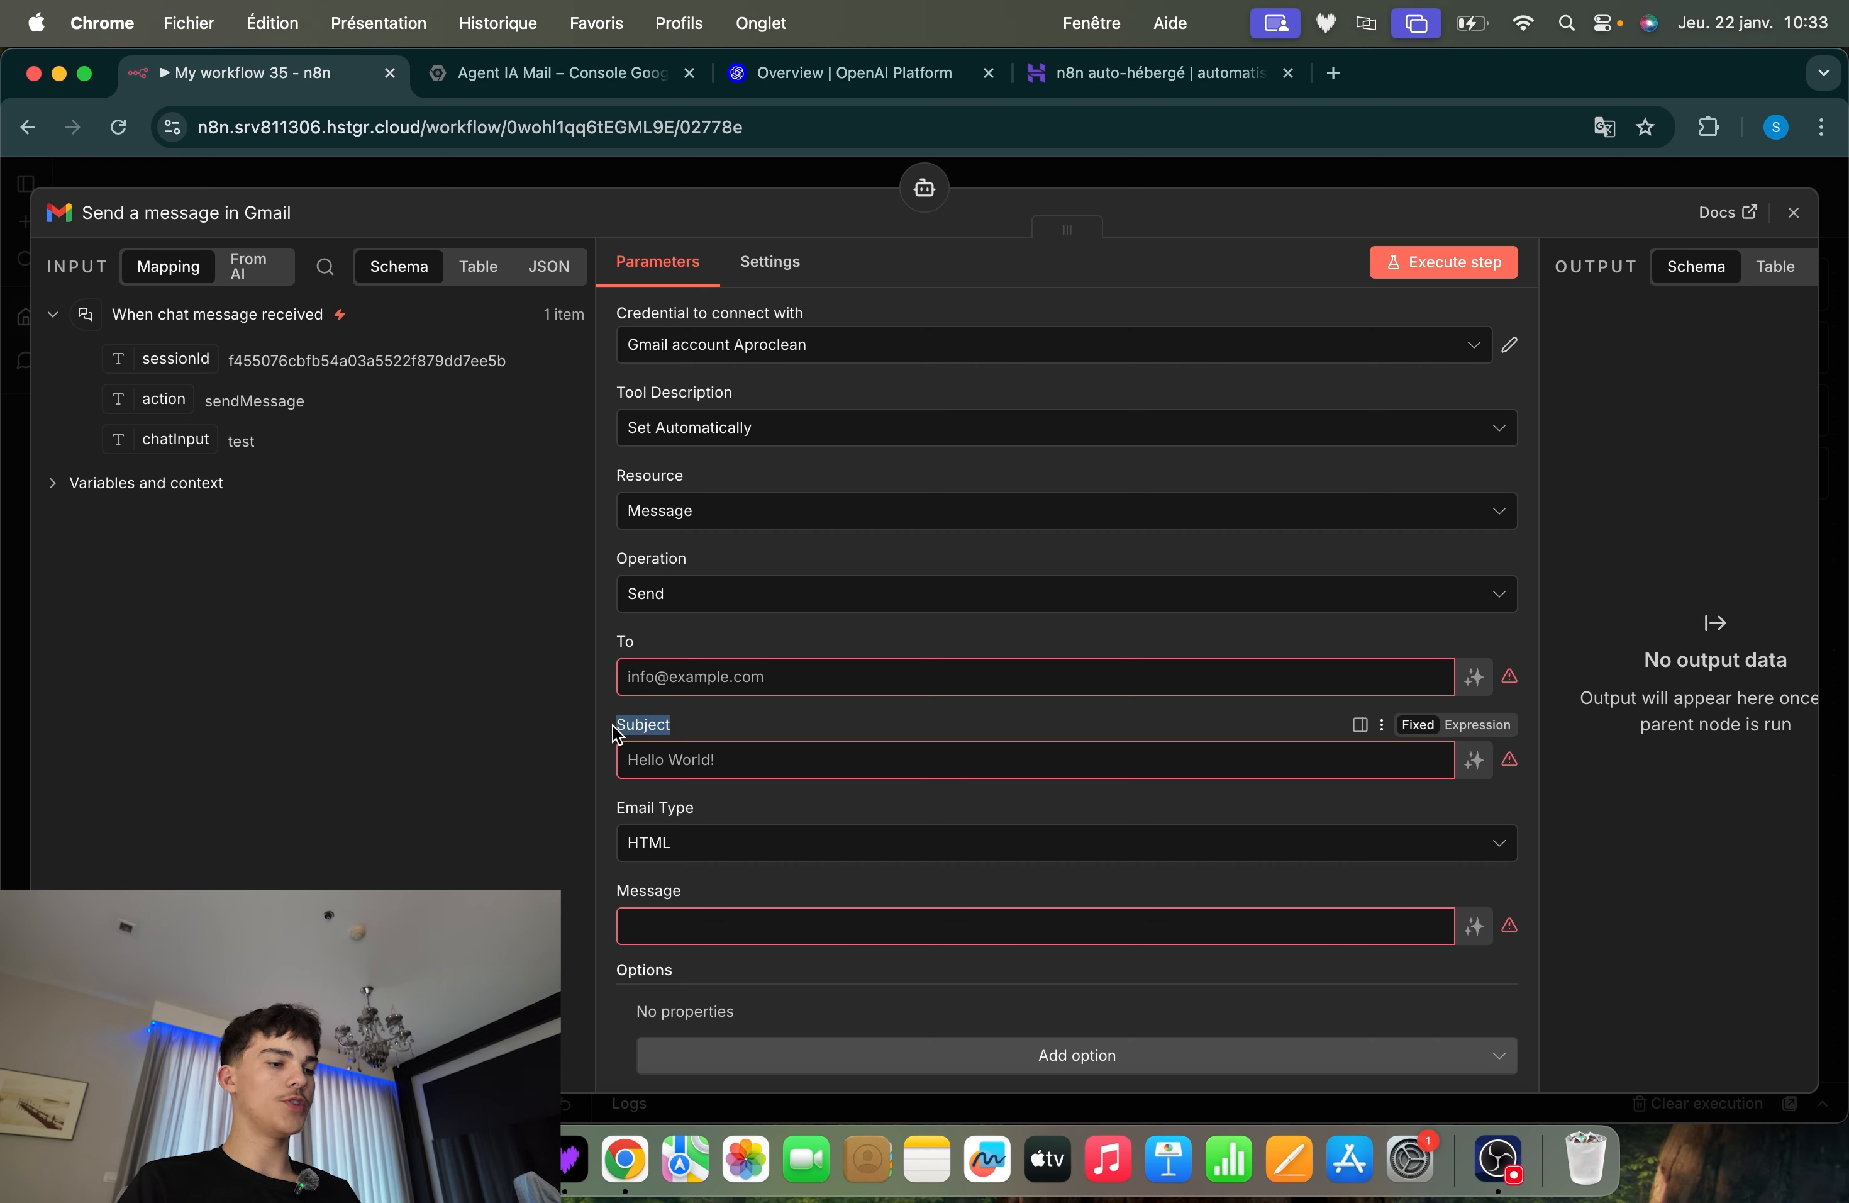
{"action": "key", "text": "super+a"}
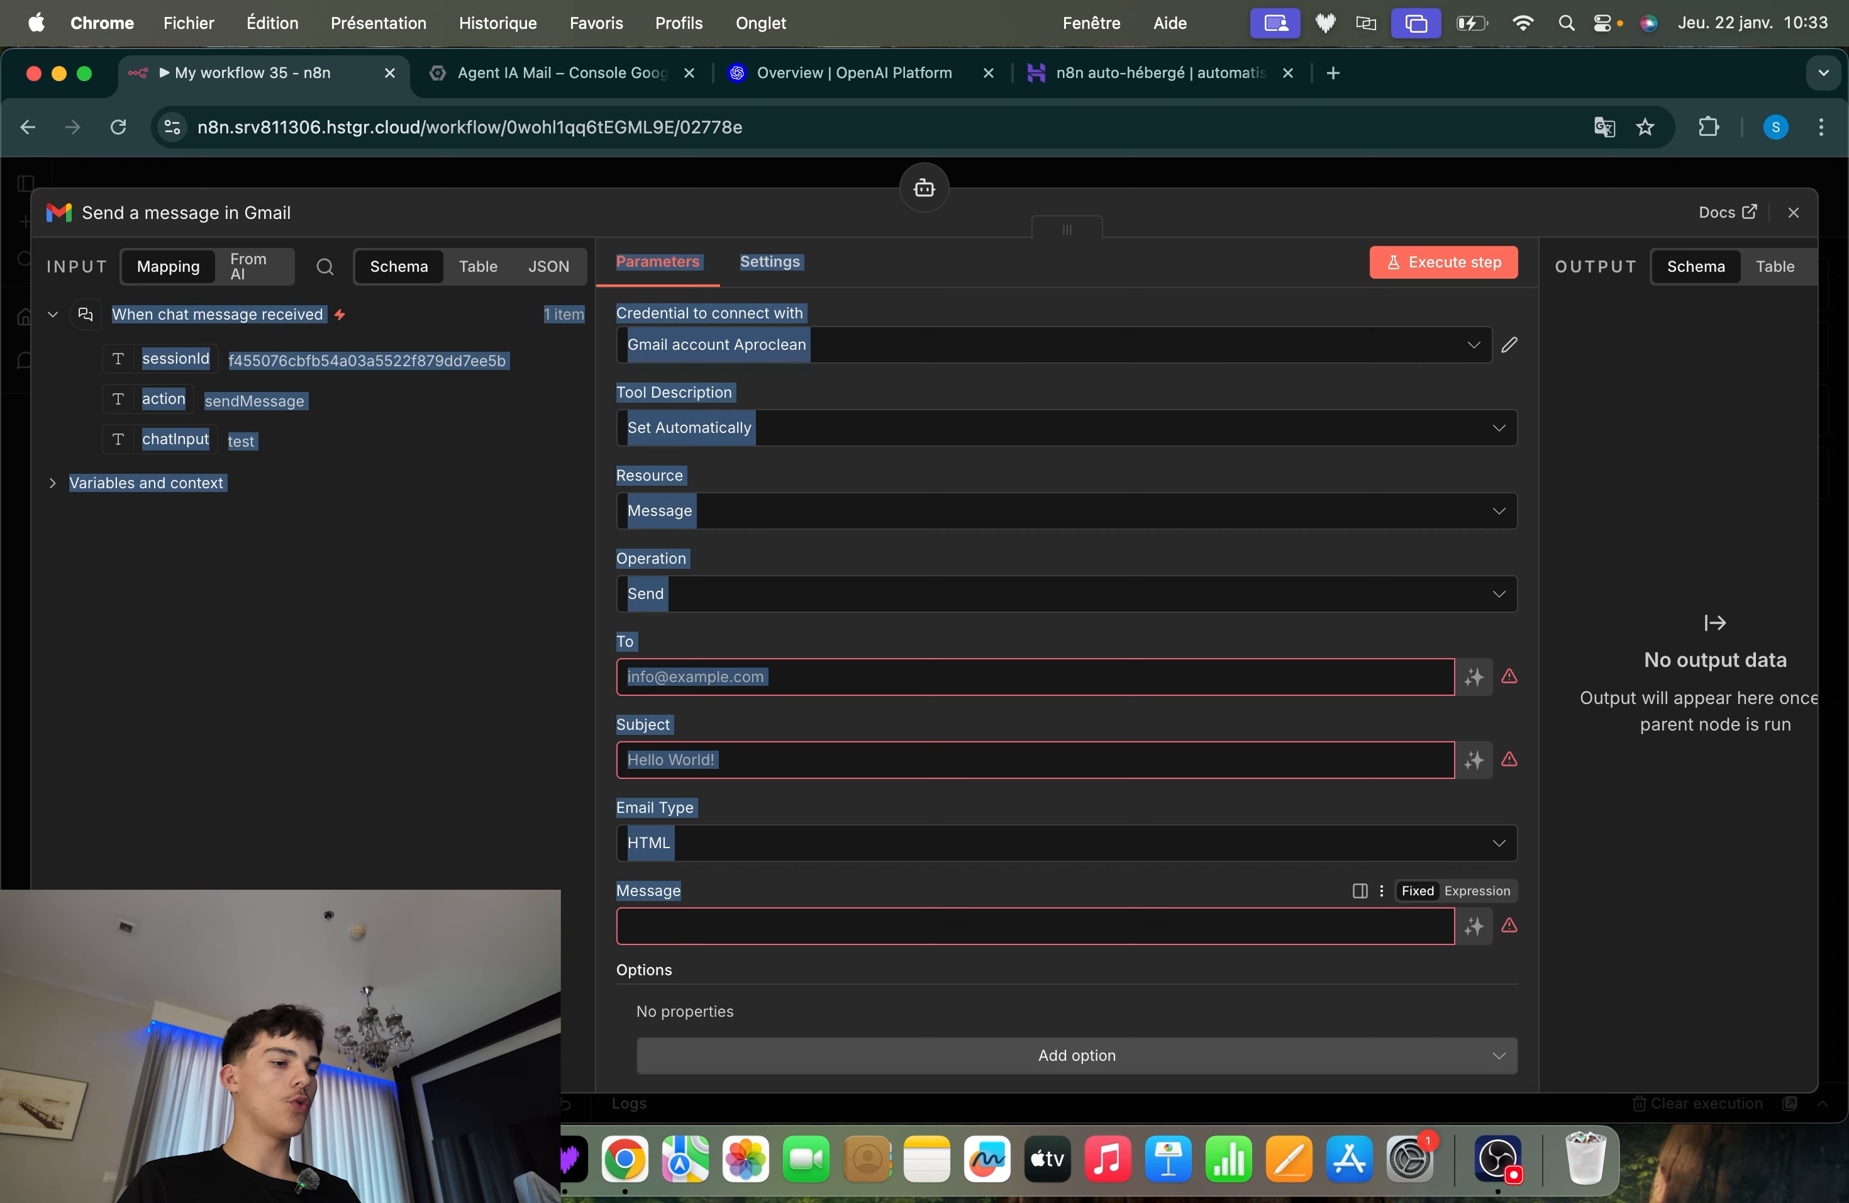
{"action": "left_click", "coordinate": [662, 893]}
{"action": "left_click", "coordinate": [677, 603]}
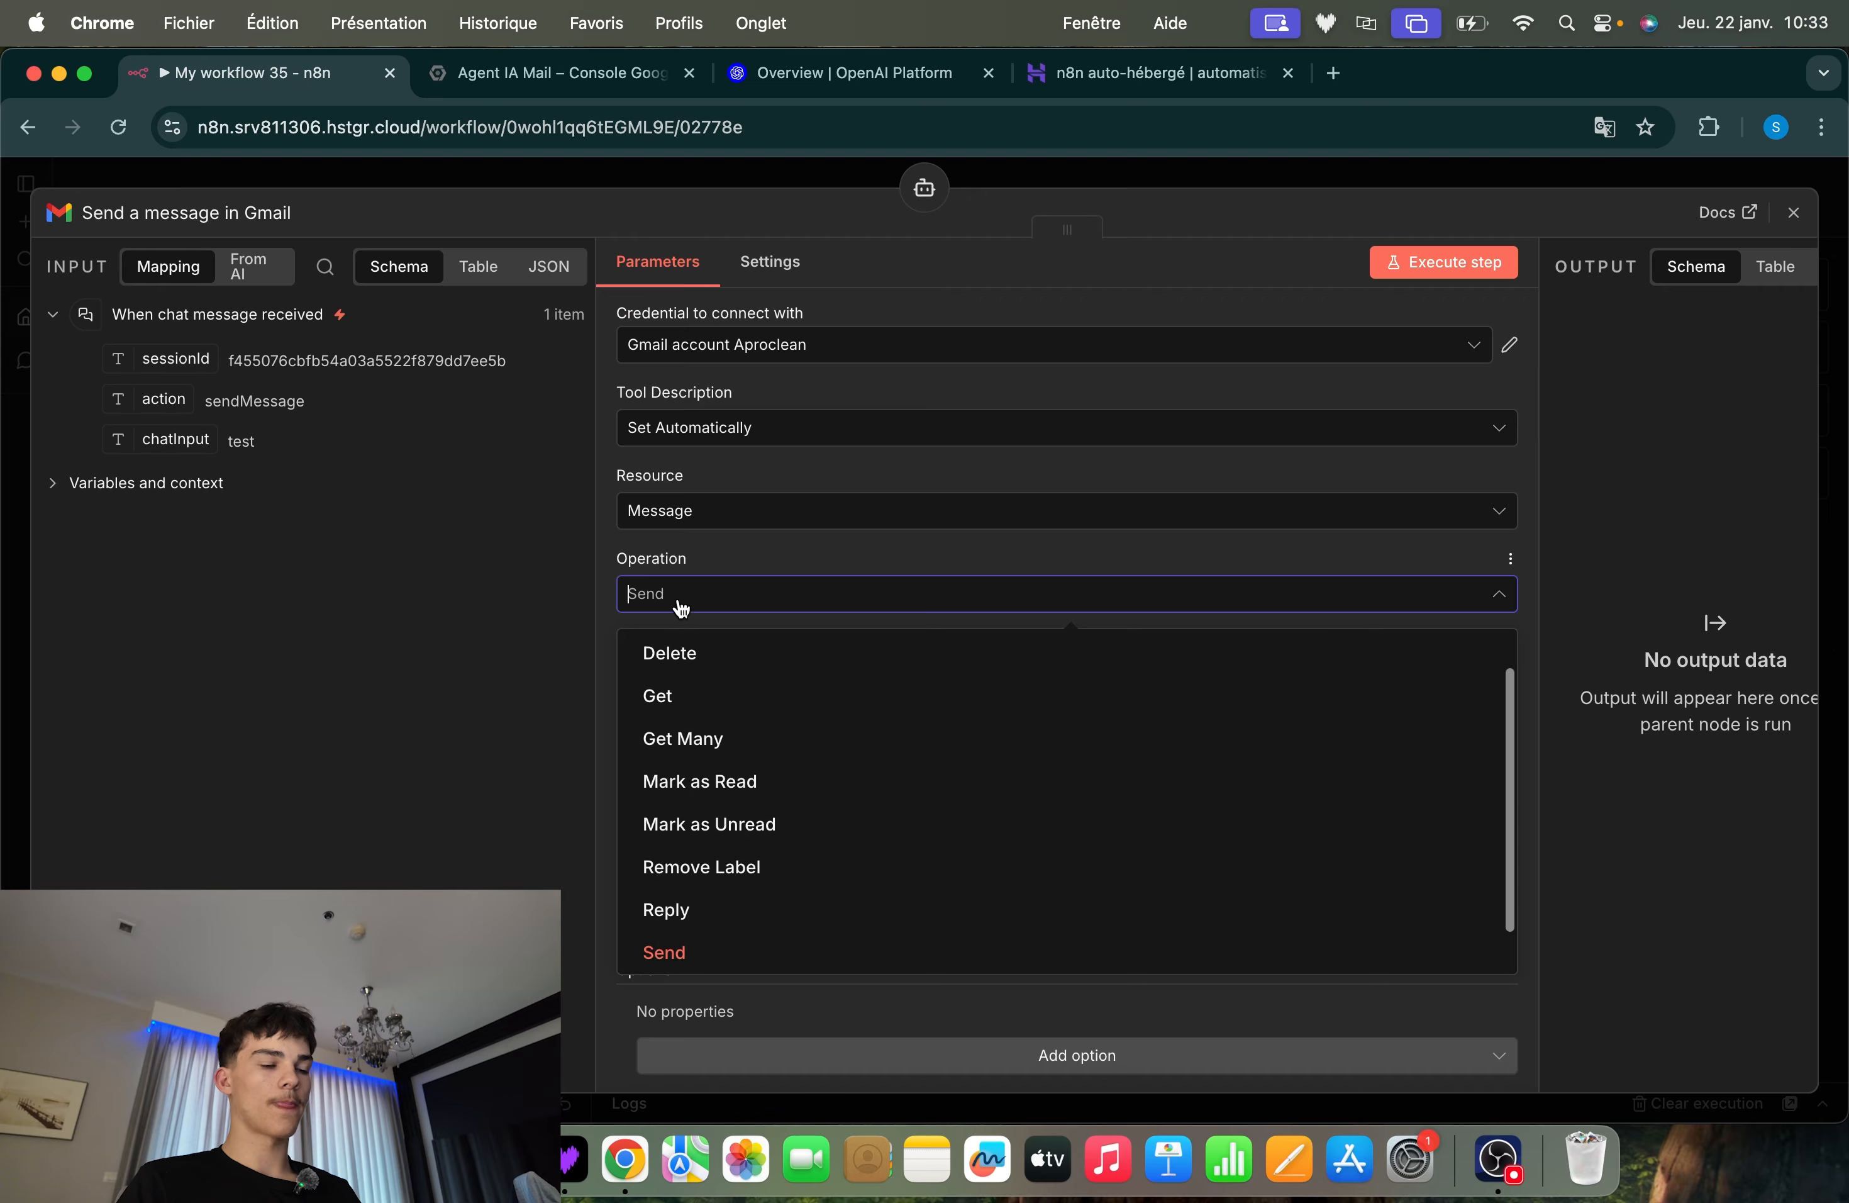
{"action": "scroll", "coordinate": [840, 795], "scroll_direction": "up", "scroll_amount": 1}
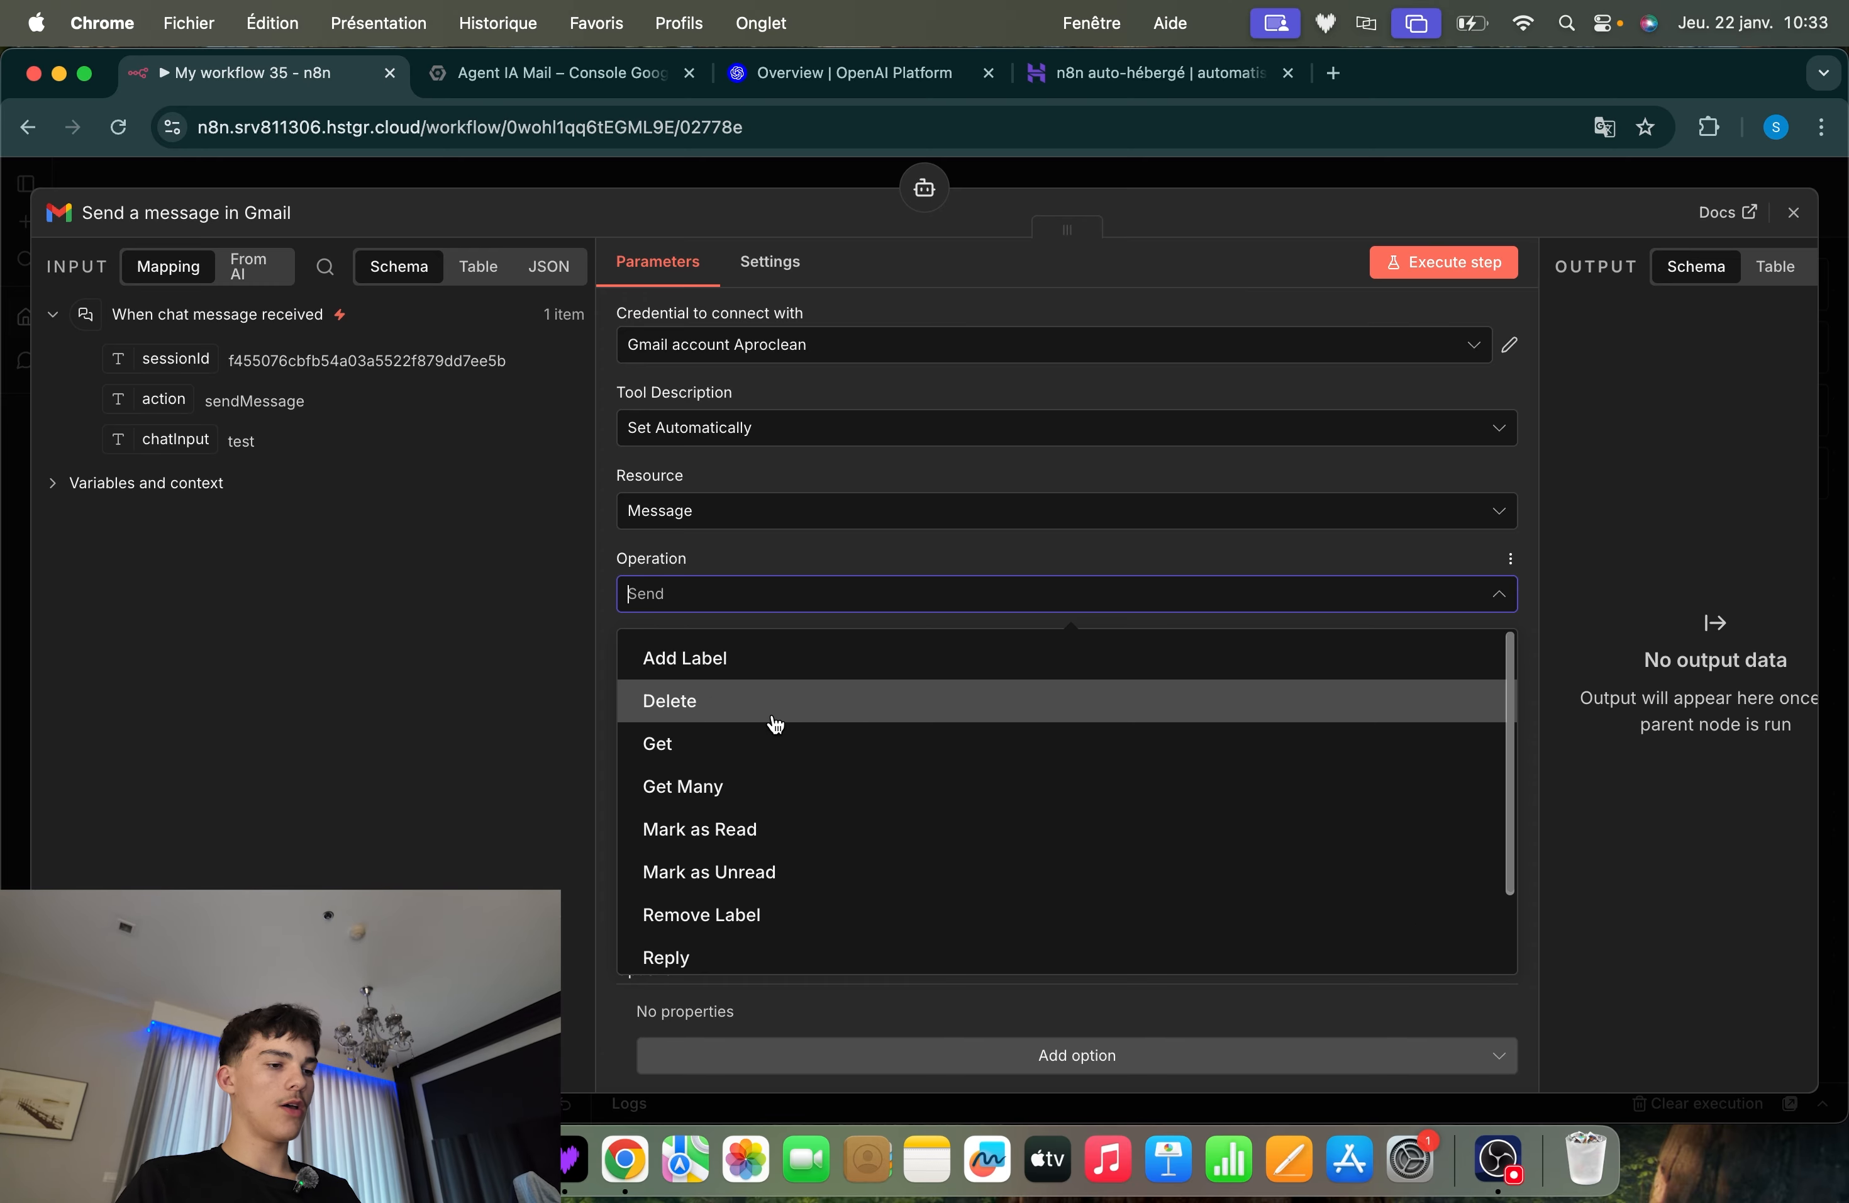
{"action": "scroll", "coordinate": [773, 726], "scroll_direction": "down", "scroll_amount": 2}
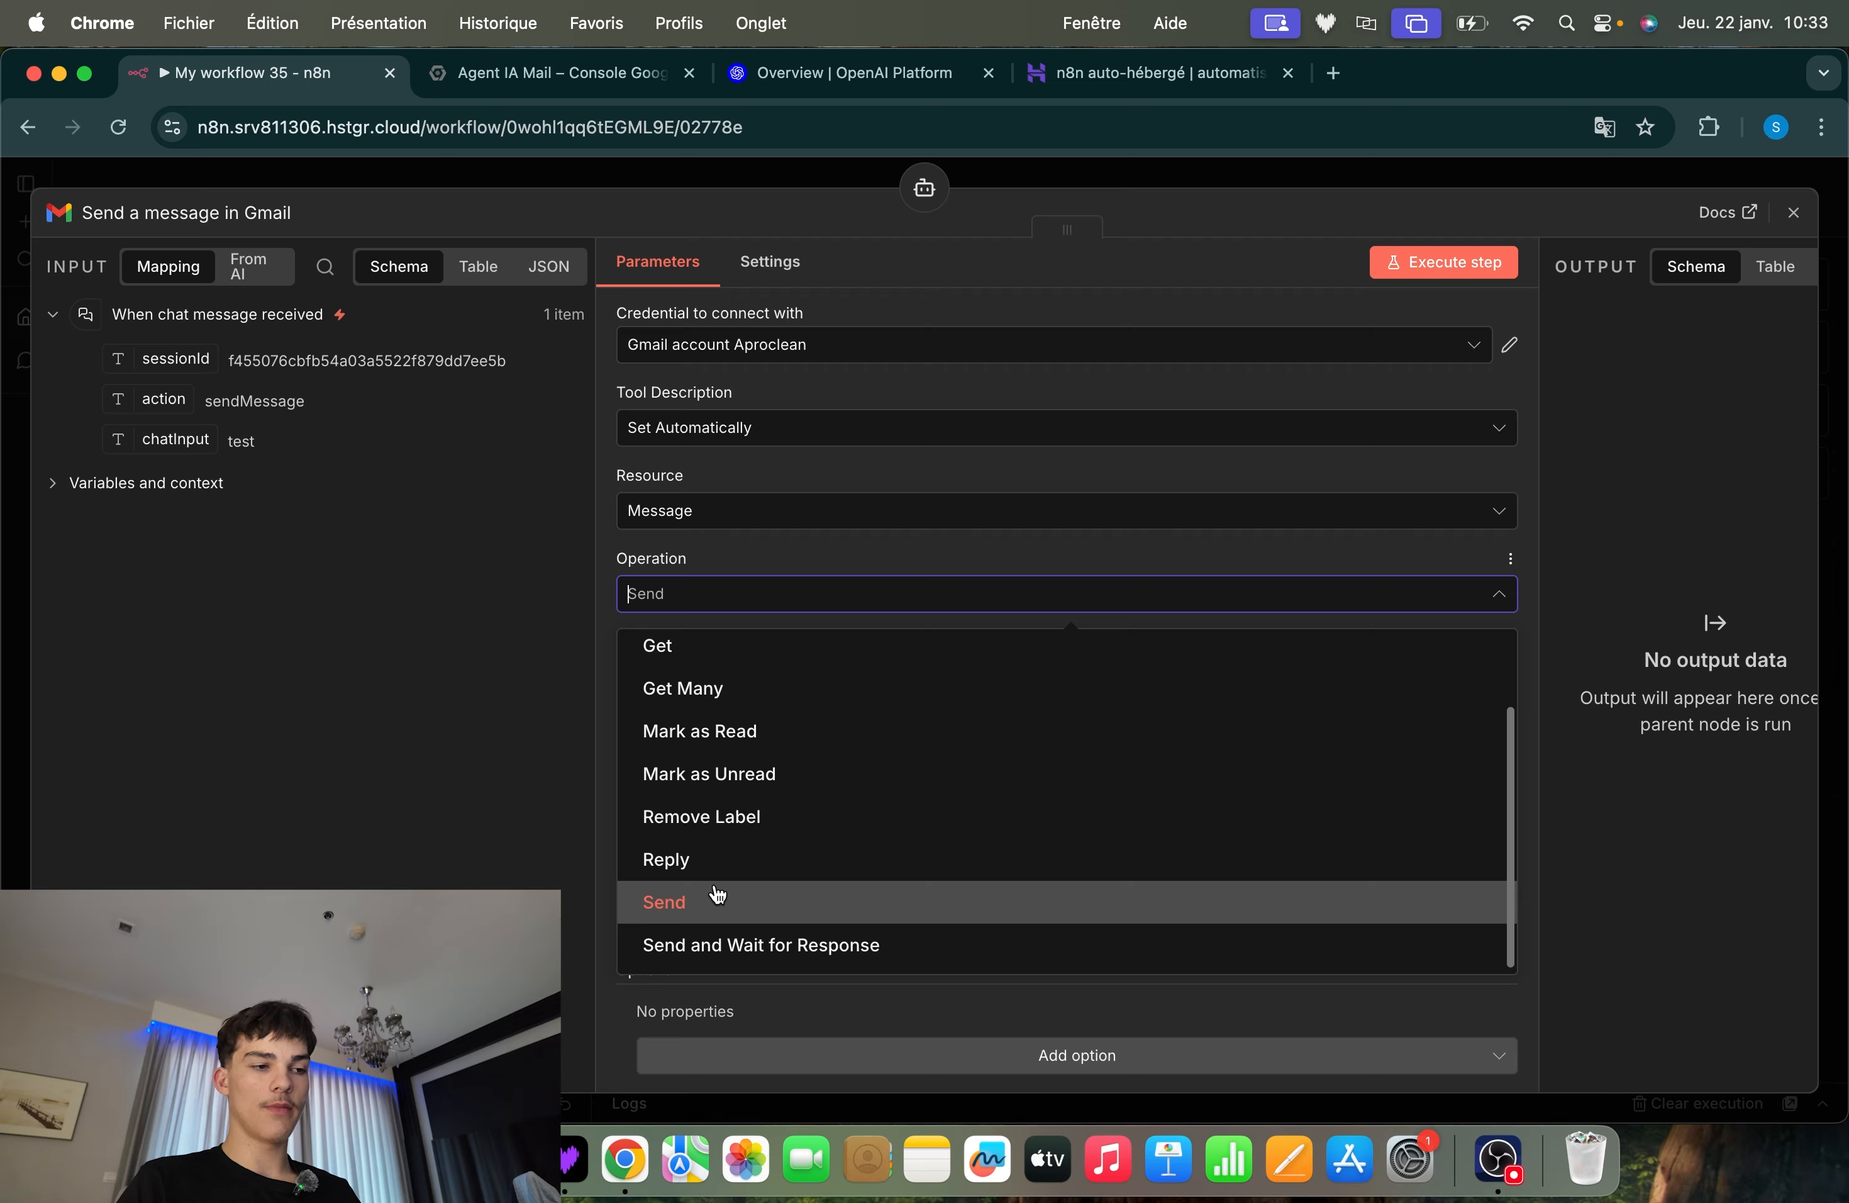
{"action": "scroll", "coordinate": [717, 893], "scroll_direction": "up", "scroll_amount": 2}
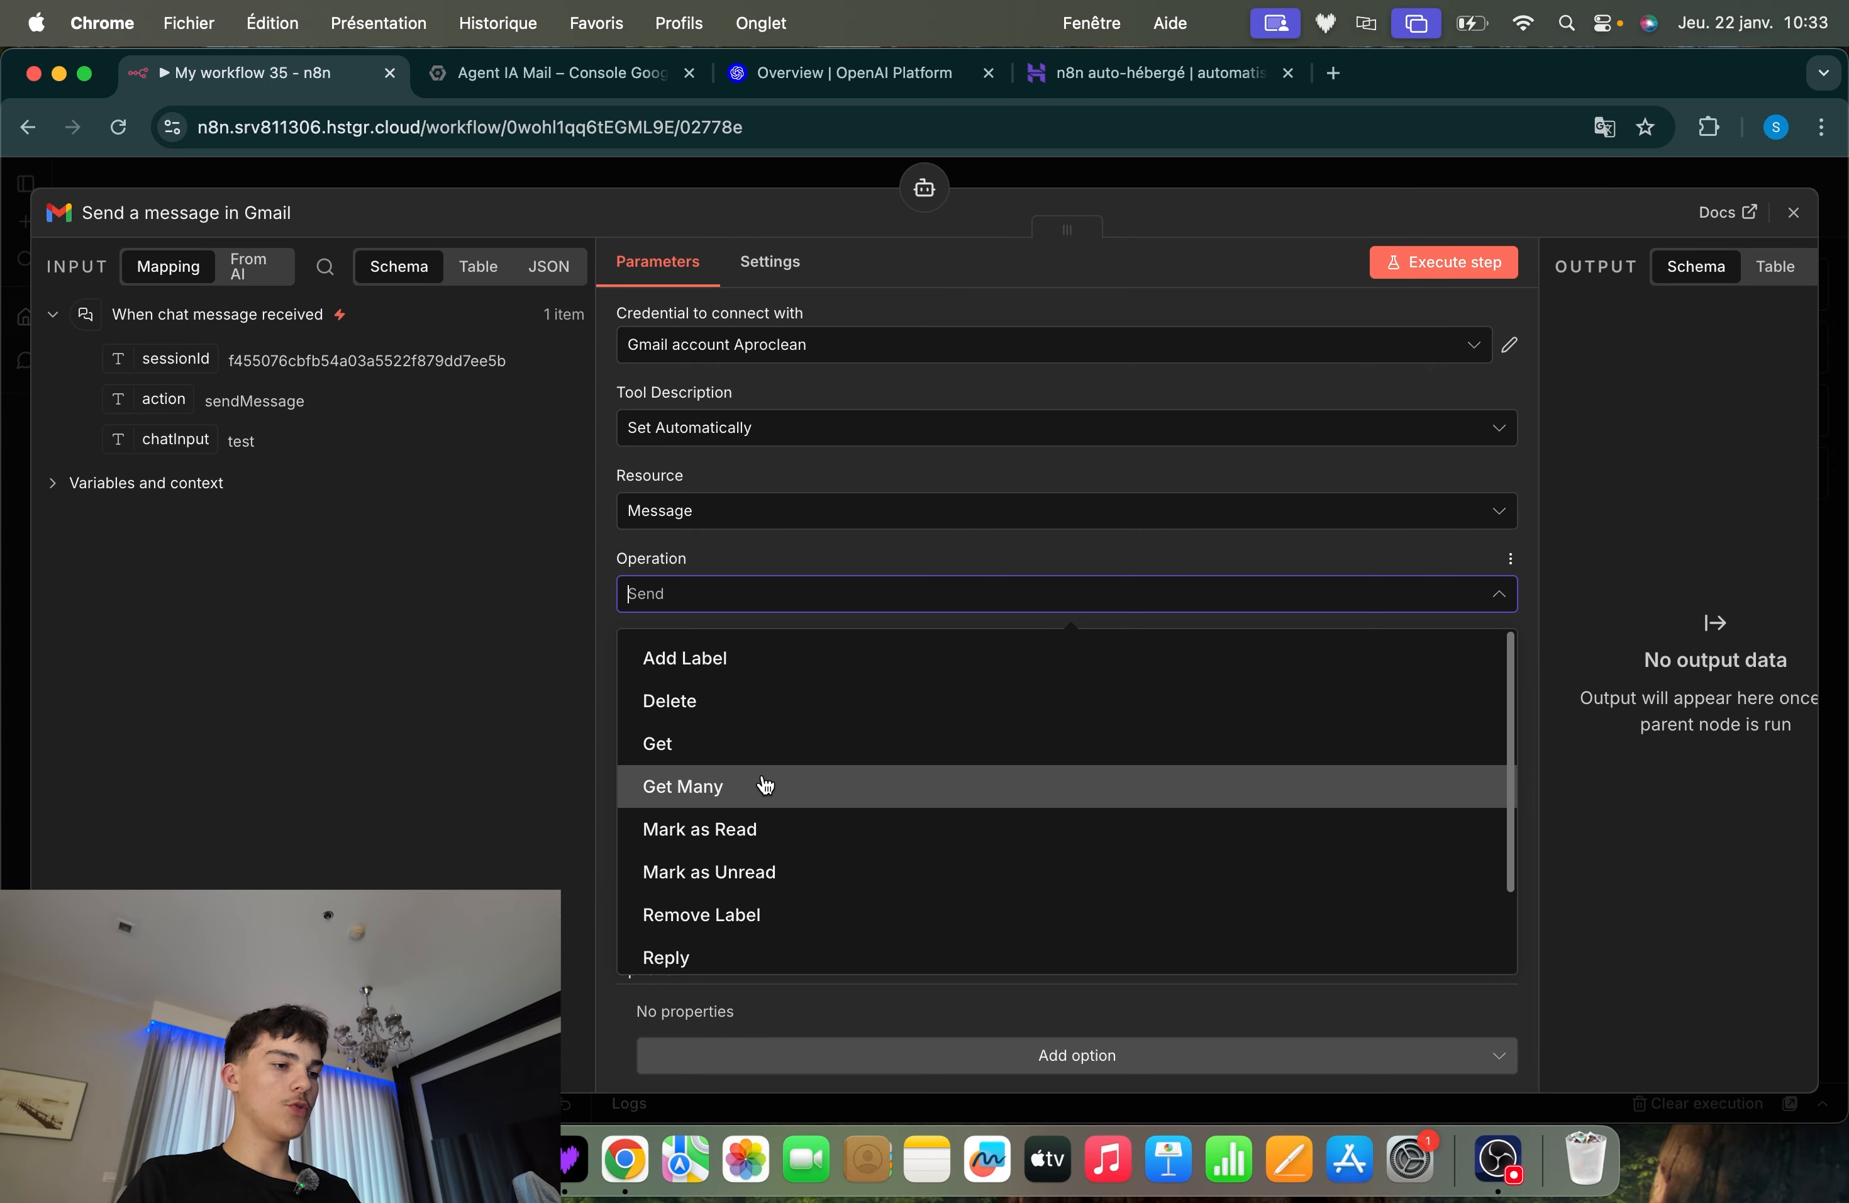
{"action": "scroll", "coordinate": [765, 780], "scroll_direction": "down", "scroll_amount": 2}
{"action": "left_click", "coordinate": [692, 914]}
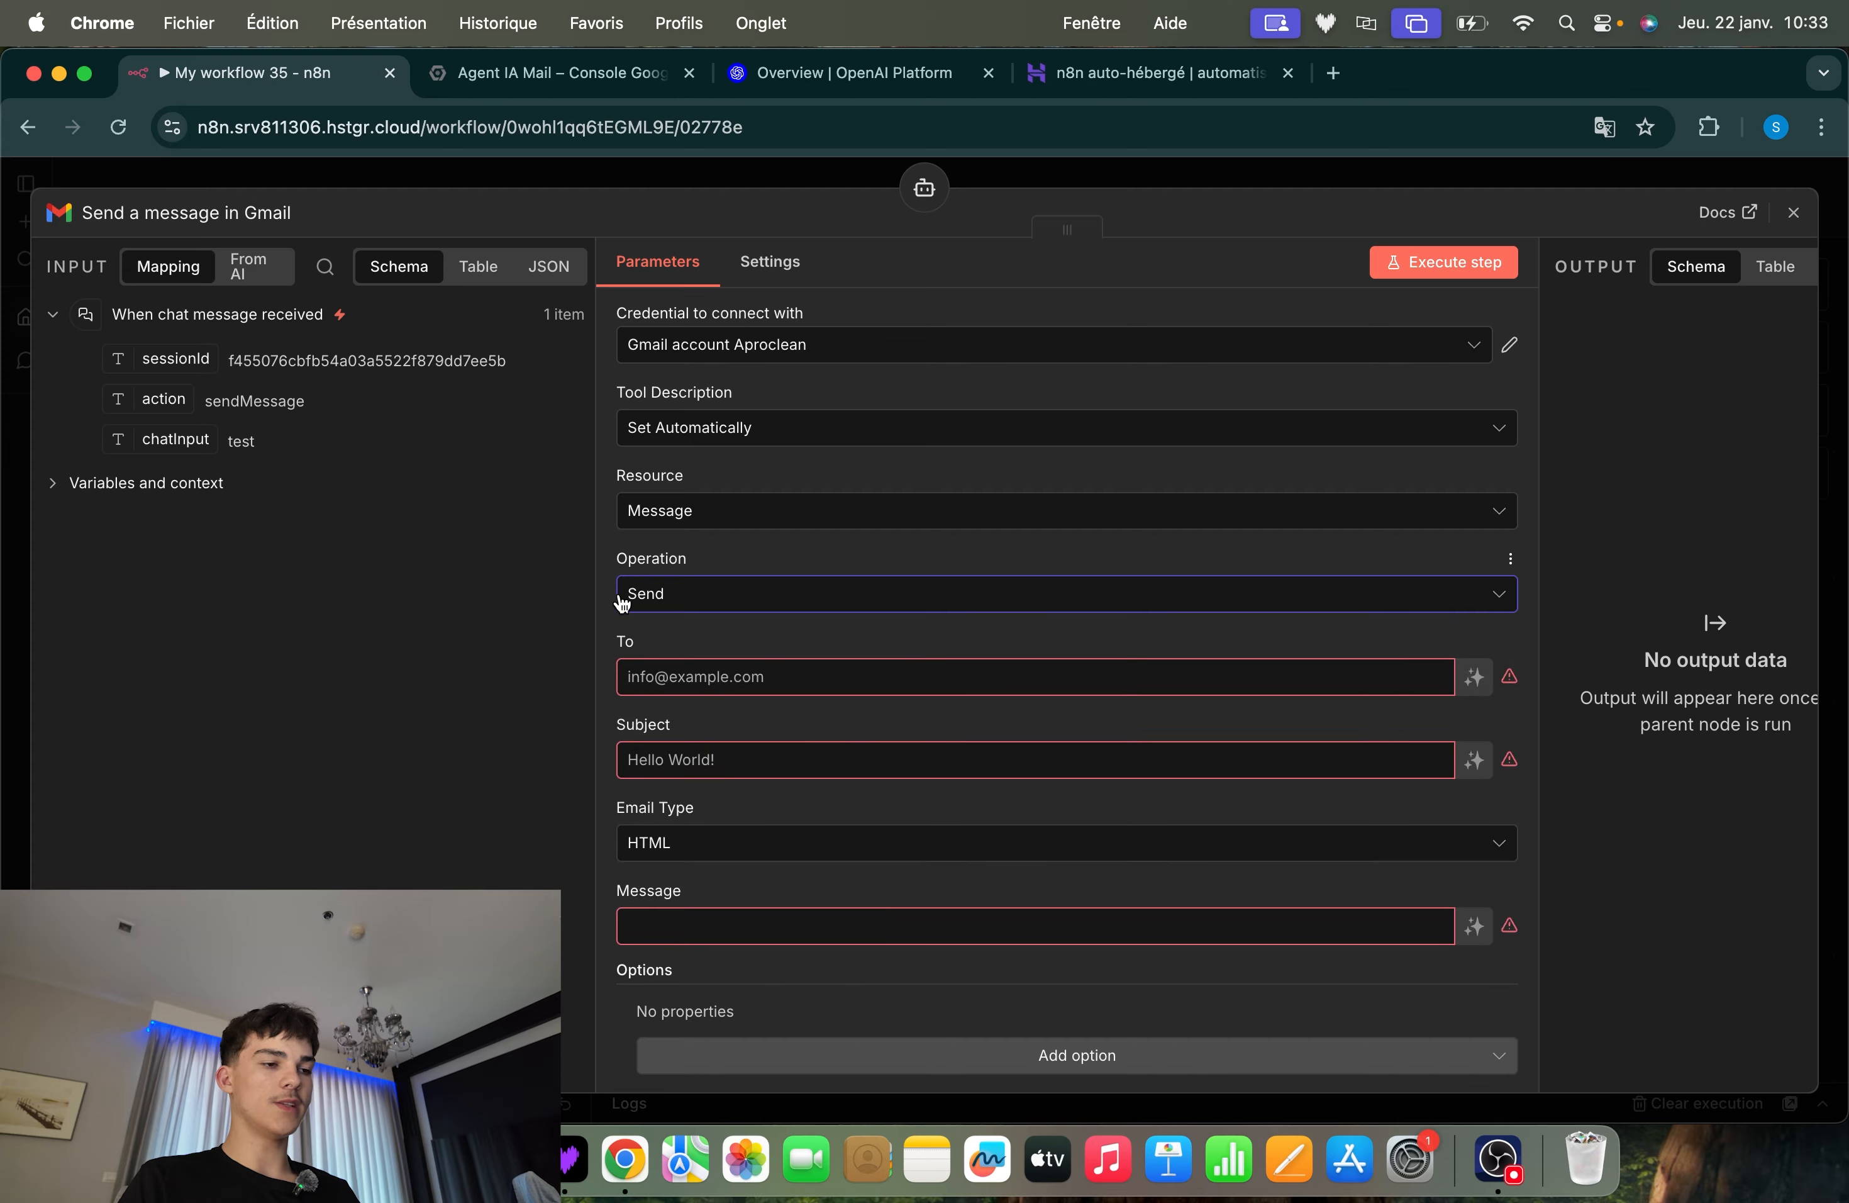
{"action": "left_click", "coordinate": [1572, 183]}
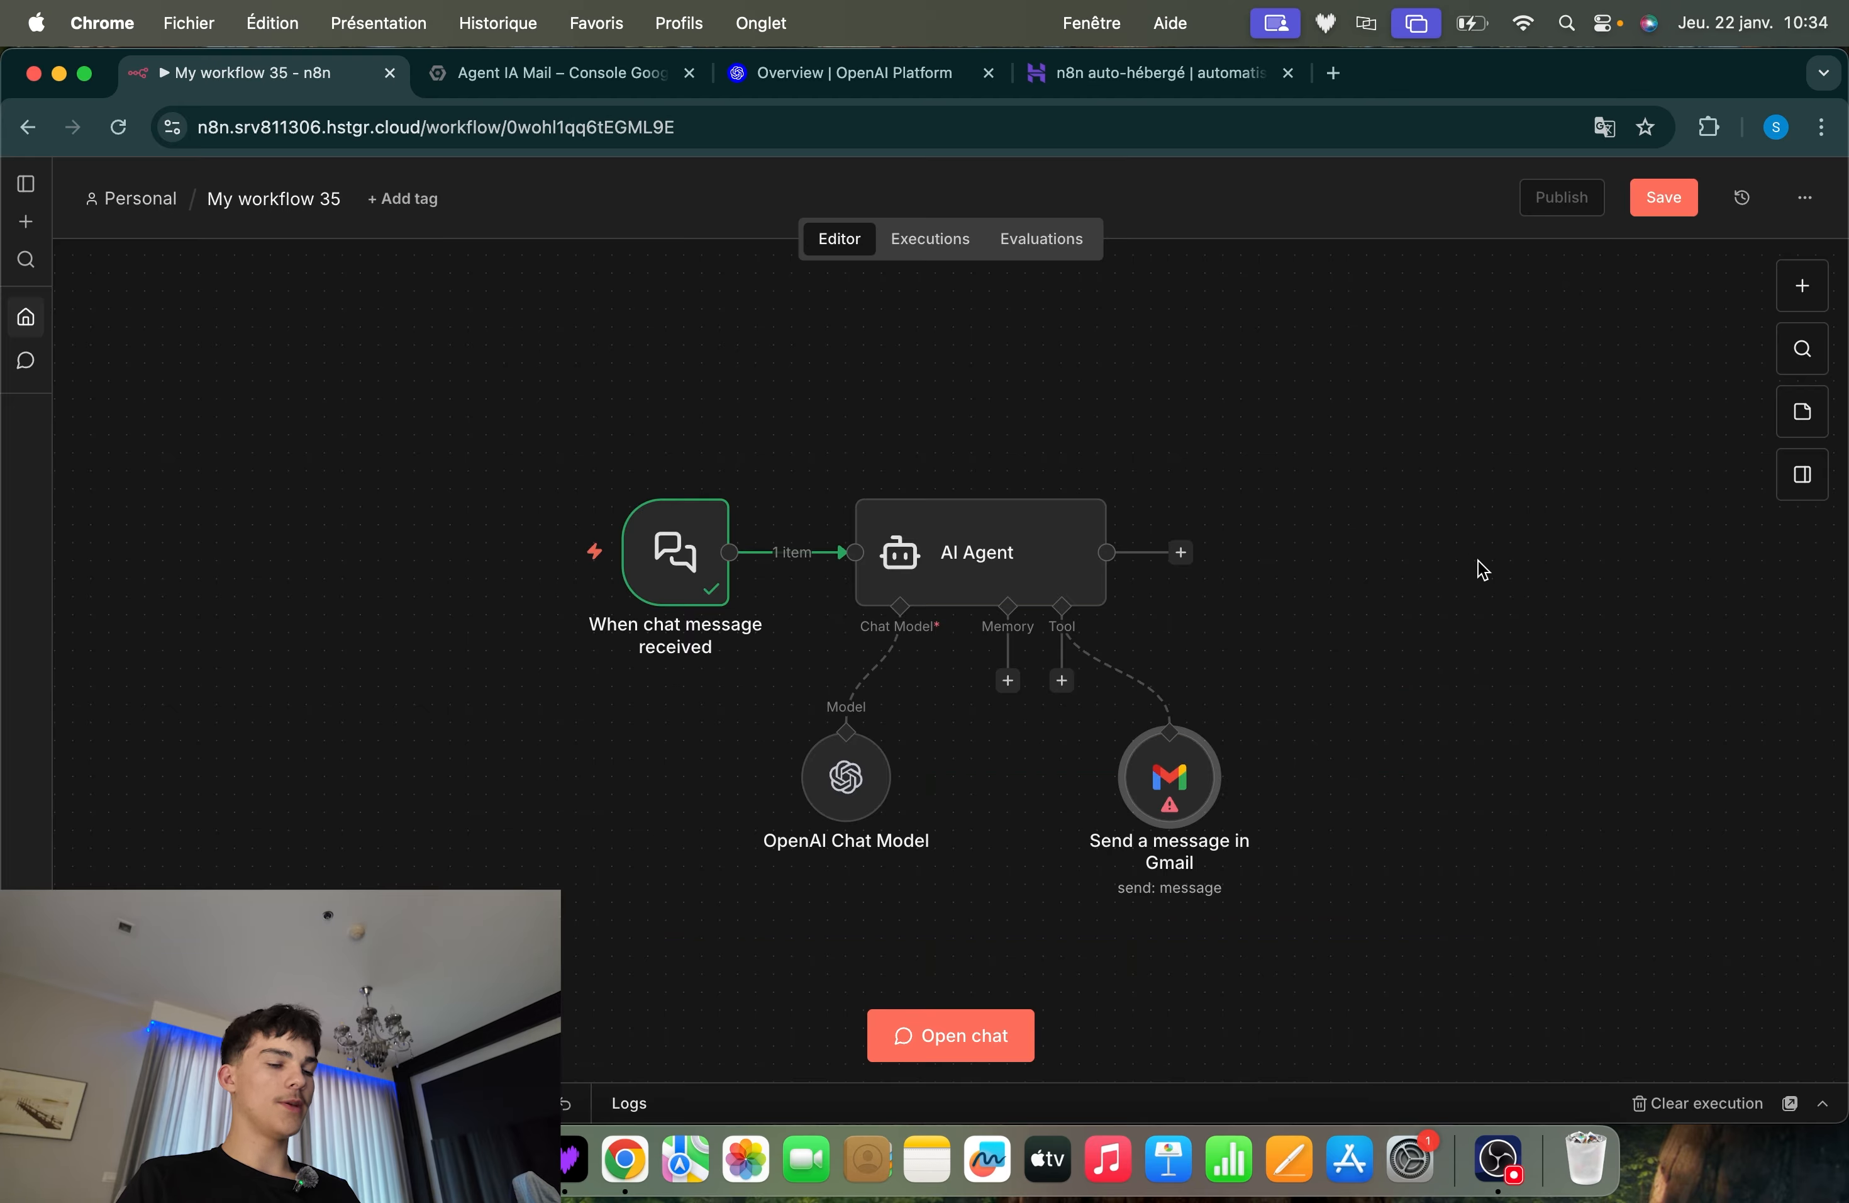
{"action": "left_click_drag", "start_coordinate": [1543, 382], "coordinate": [613, 816]}
{"action": "left_click", "coordinate": [718, 924]}
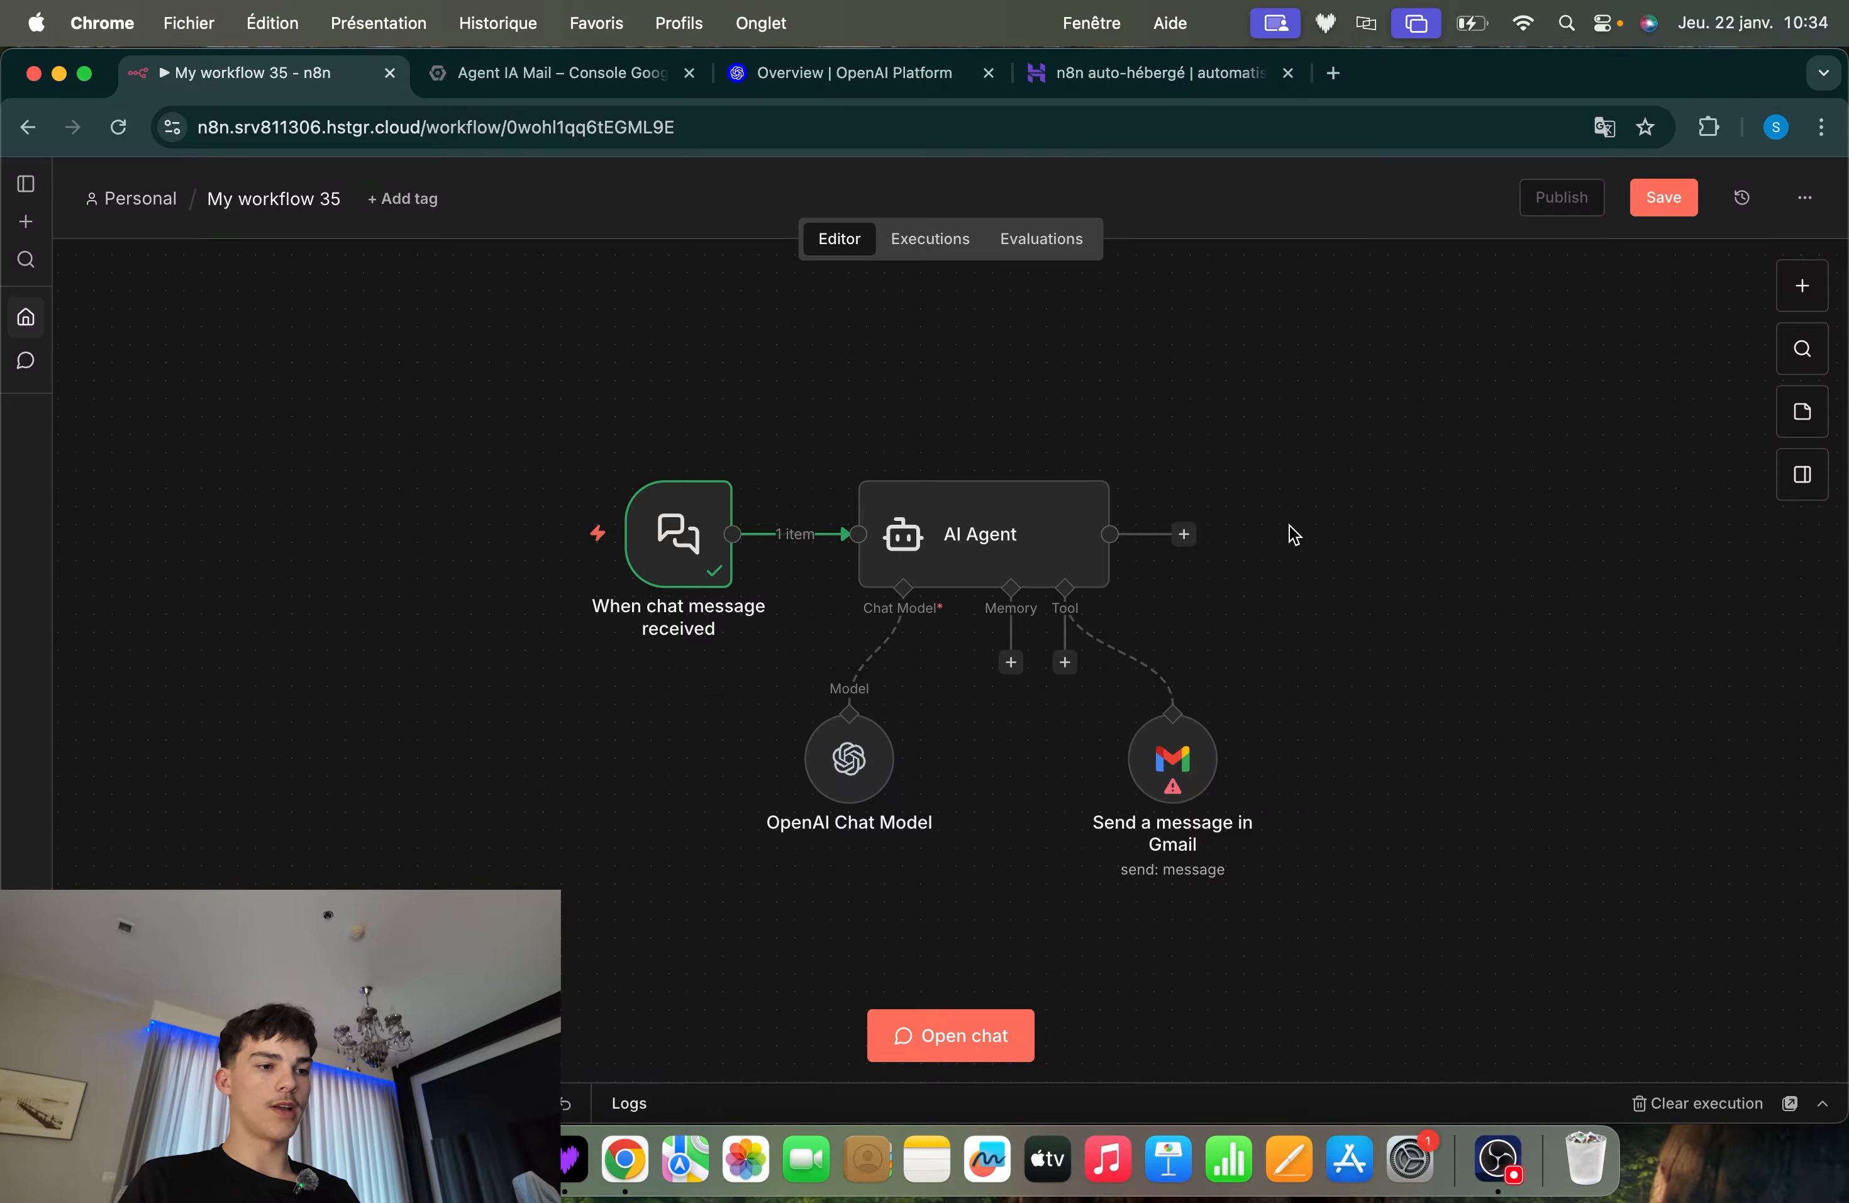
{"action": "left_click_drag", "start_coordinate": [1371, 400], "coordinate": [501, 866]}
{"action": "left_click", "coordinate": [617, 876]}
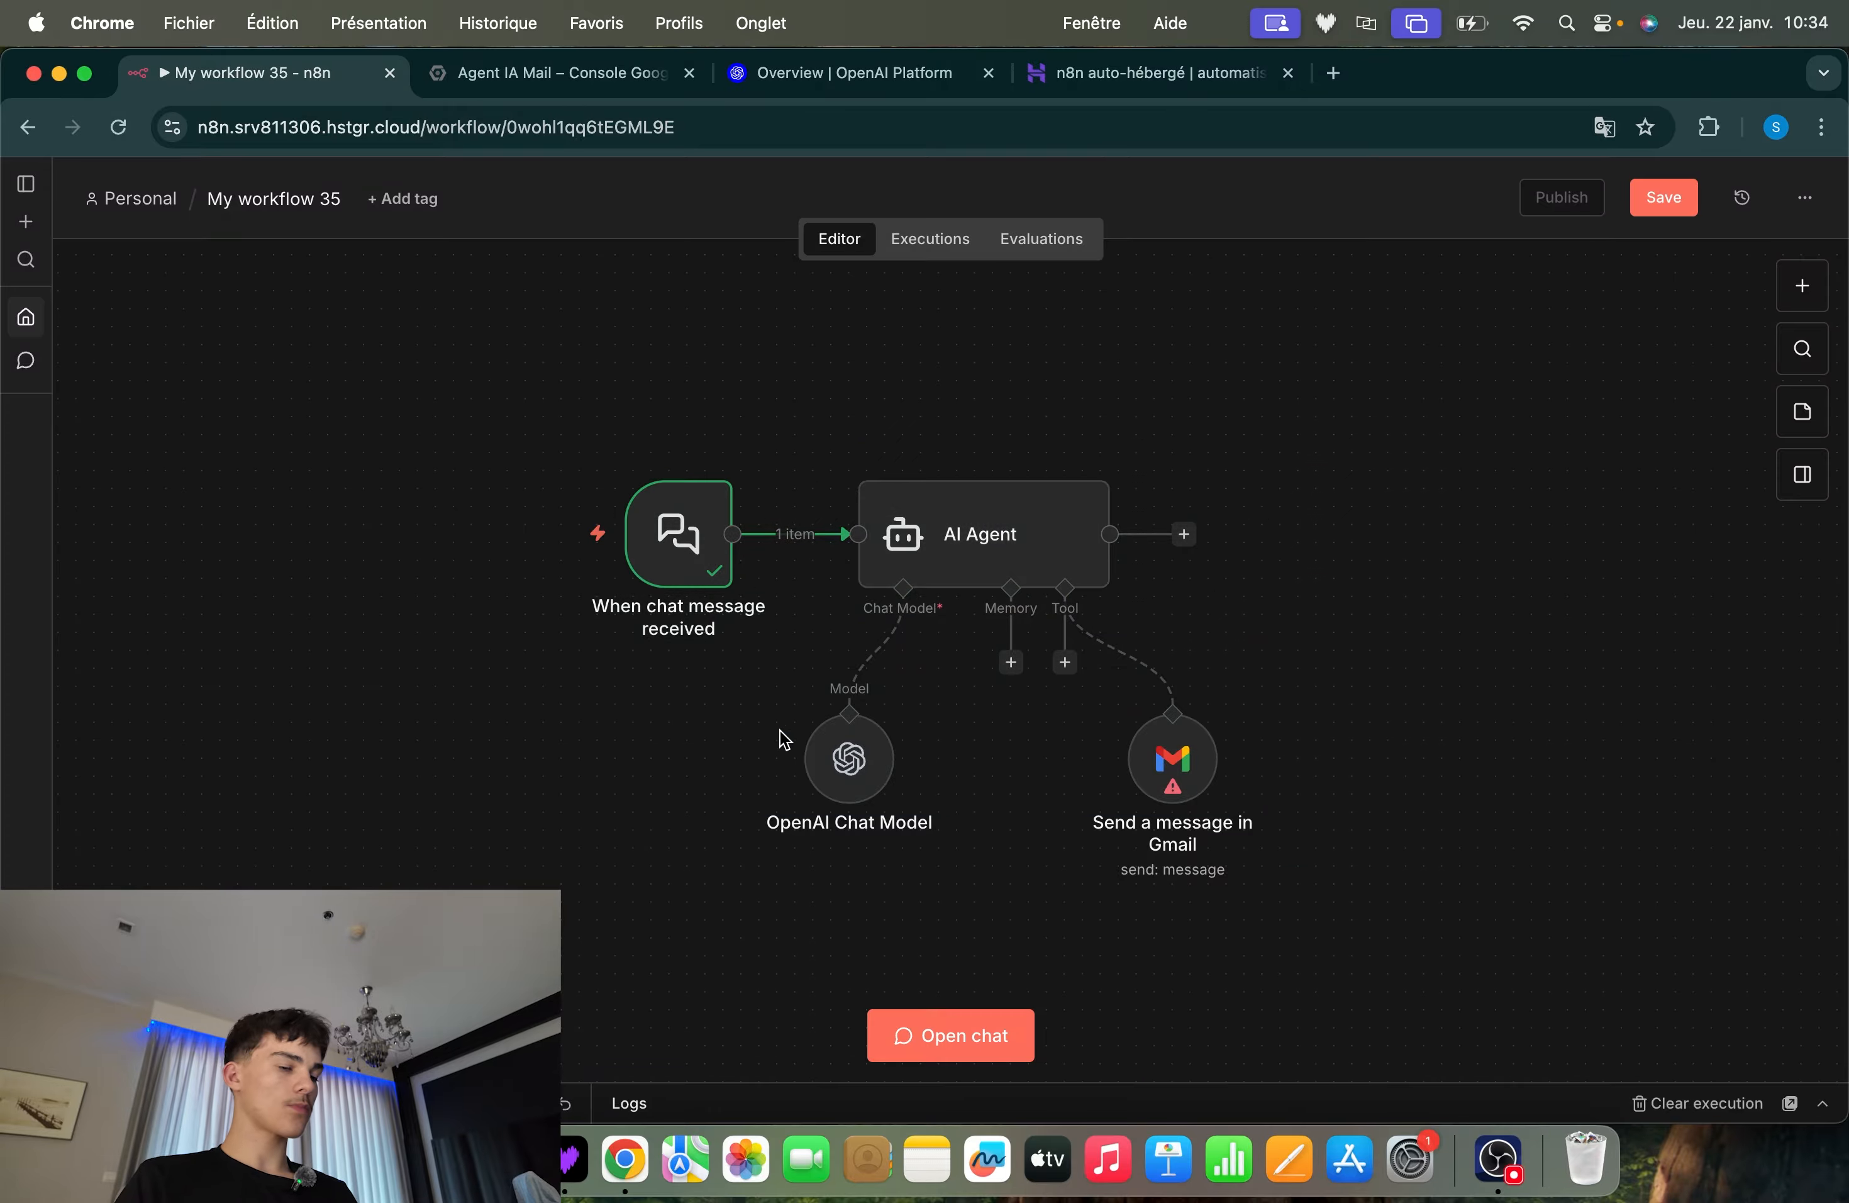
{"action": "scroll", "coordinate": [785, 740], "scroll_direction": "down", "scroll_amount": 2}
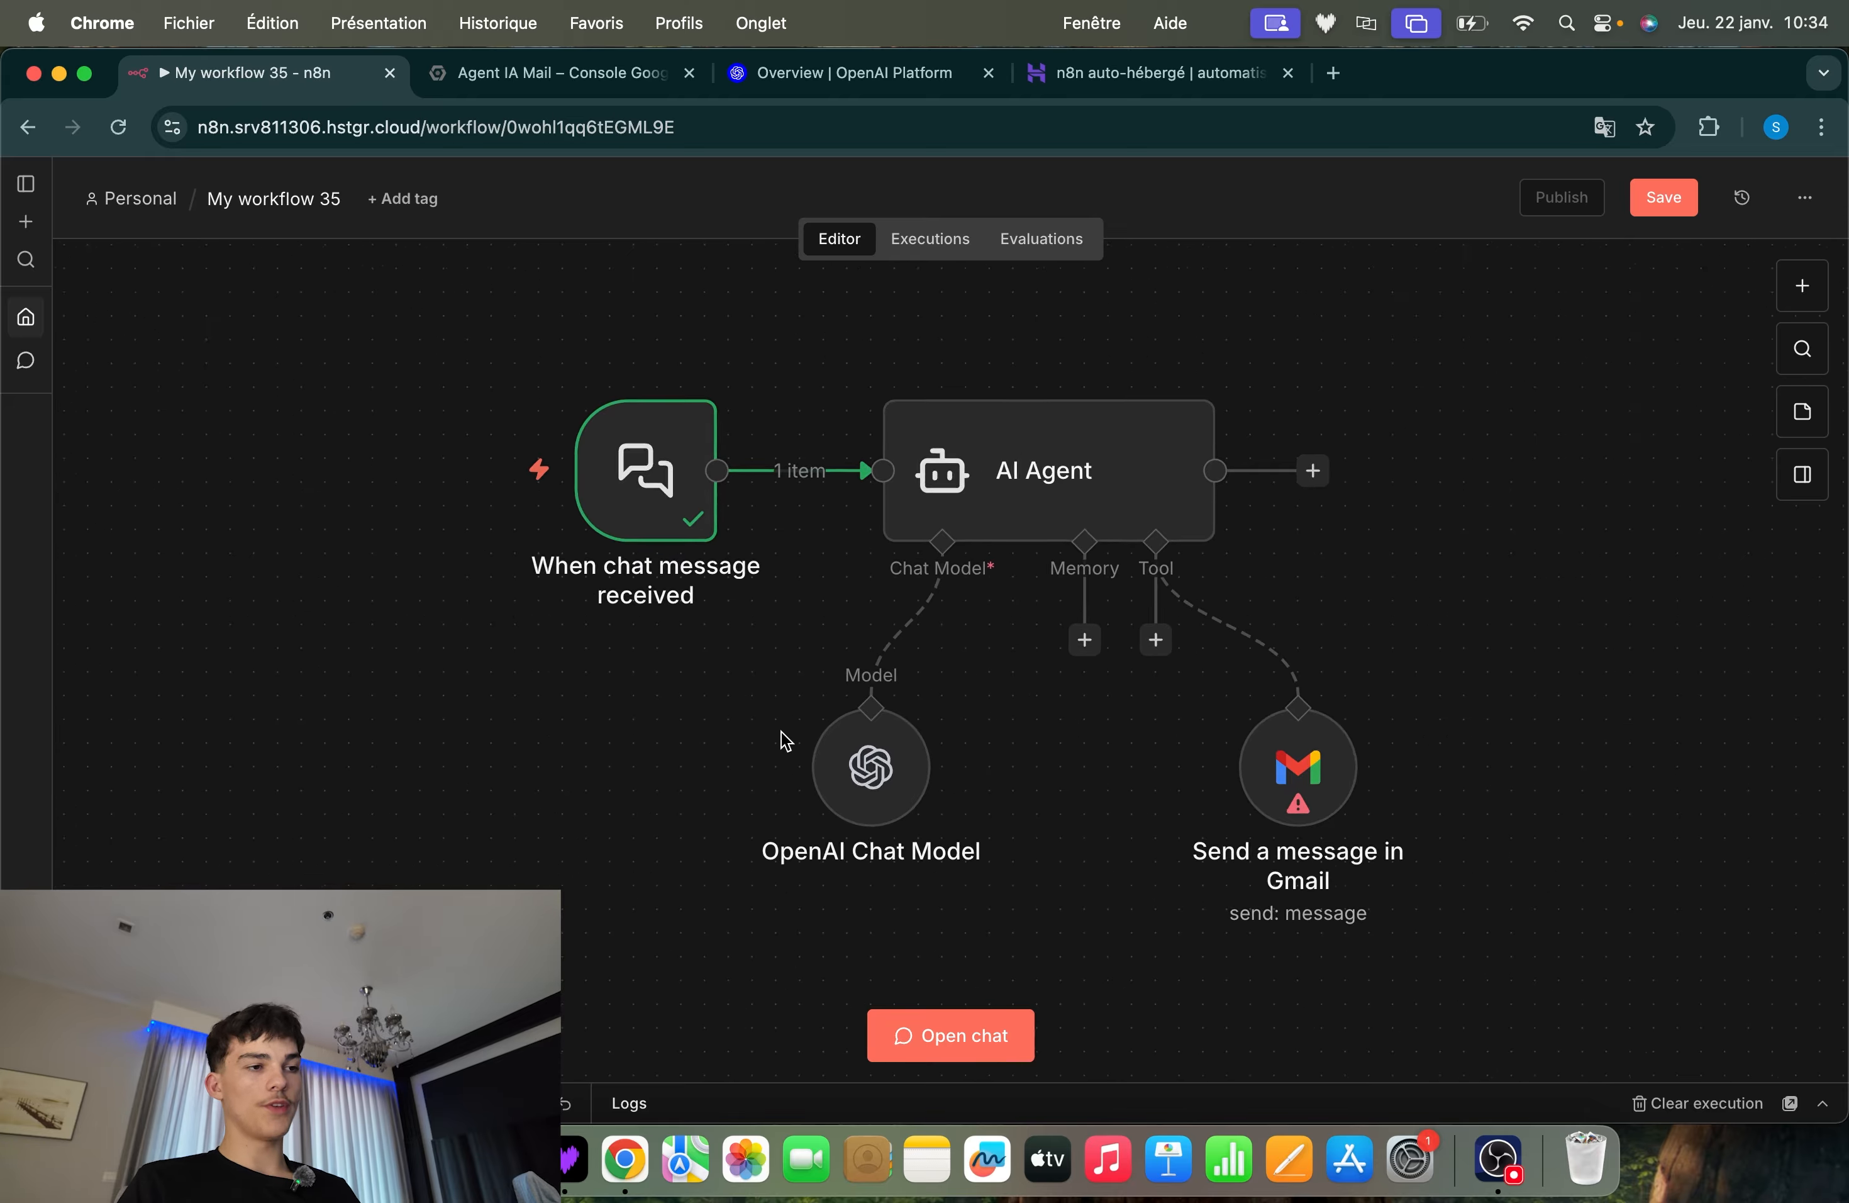
{"action": "left_click_drag", "start_coordinate": [963, 722], "coordinate": [595, 879]}
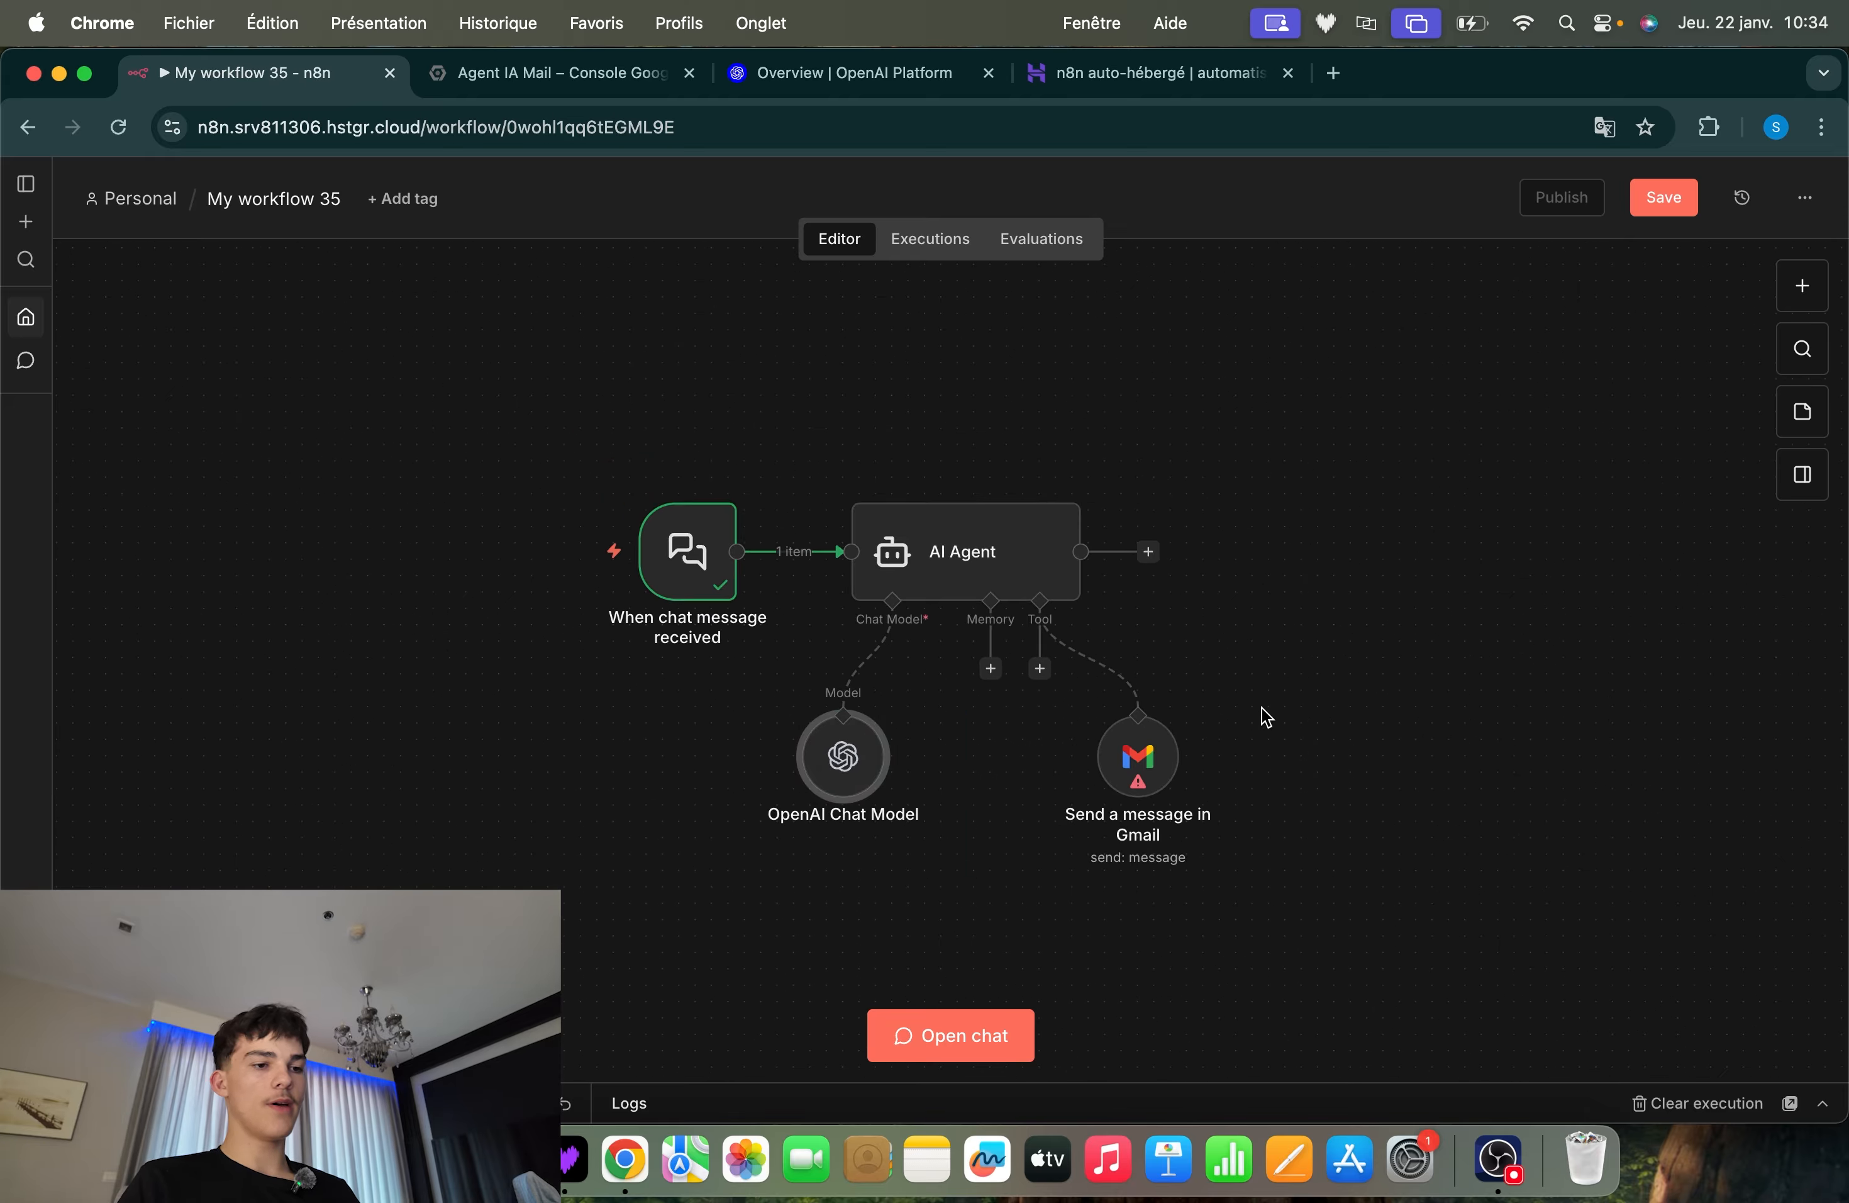
{"action": "left_click_drag", "start_coordinate": [1377, 638], "coordinate": [986, 838]}
{"action": "left_click", "coordinate": [1289, 707]}
{"action": "left_click_drag", "start_coordinate": [1390, 616], "coordinate": [1007, 869]}
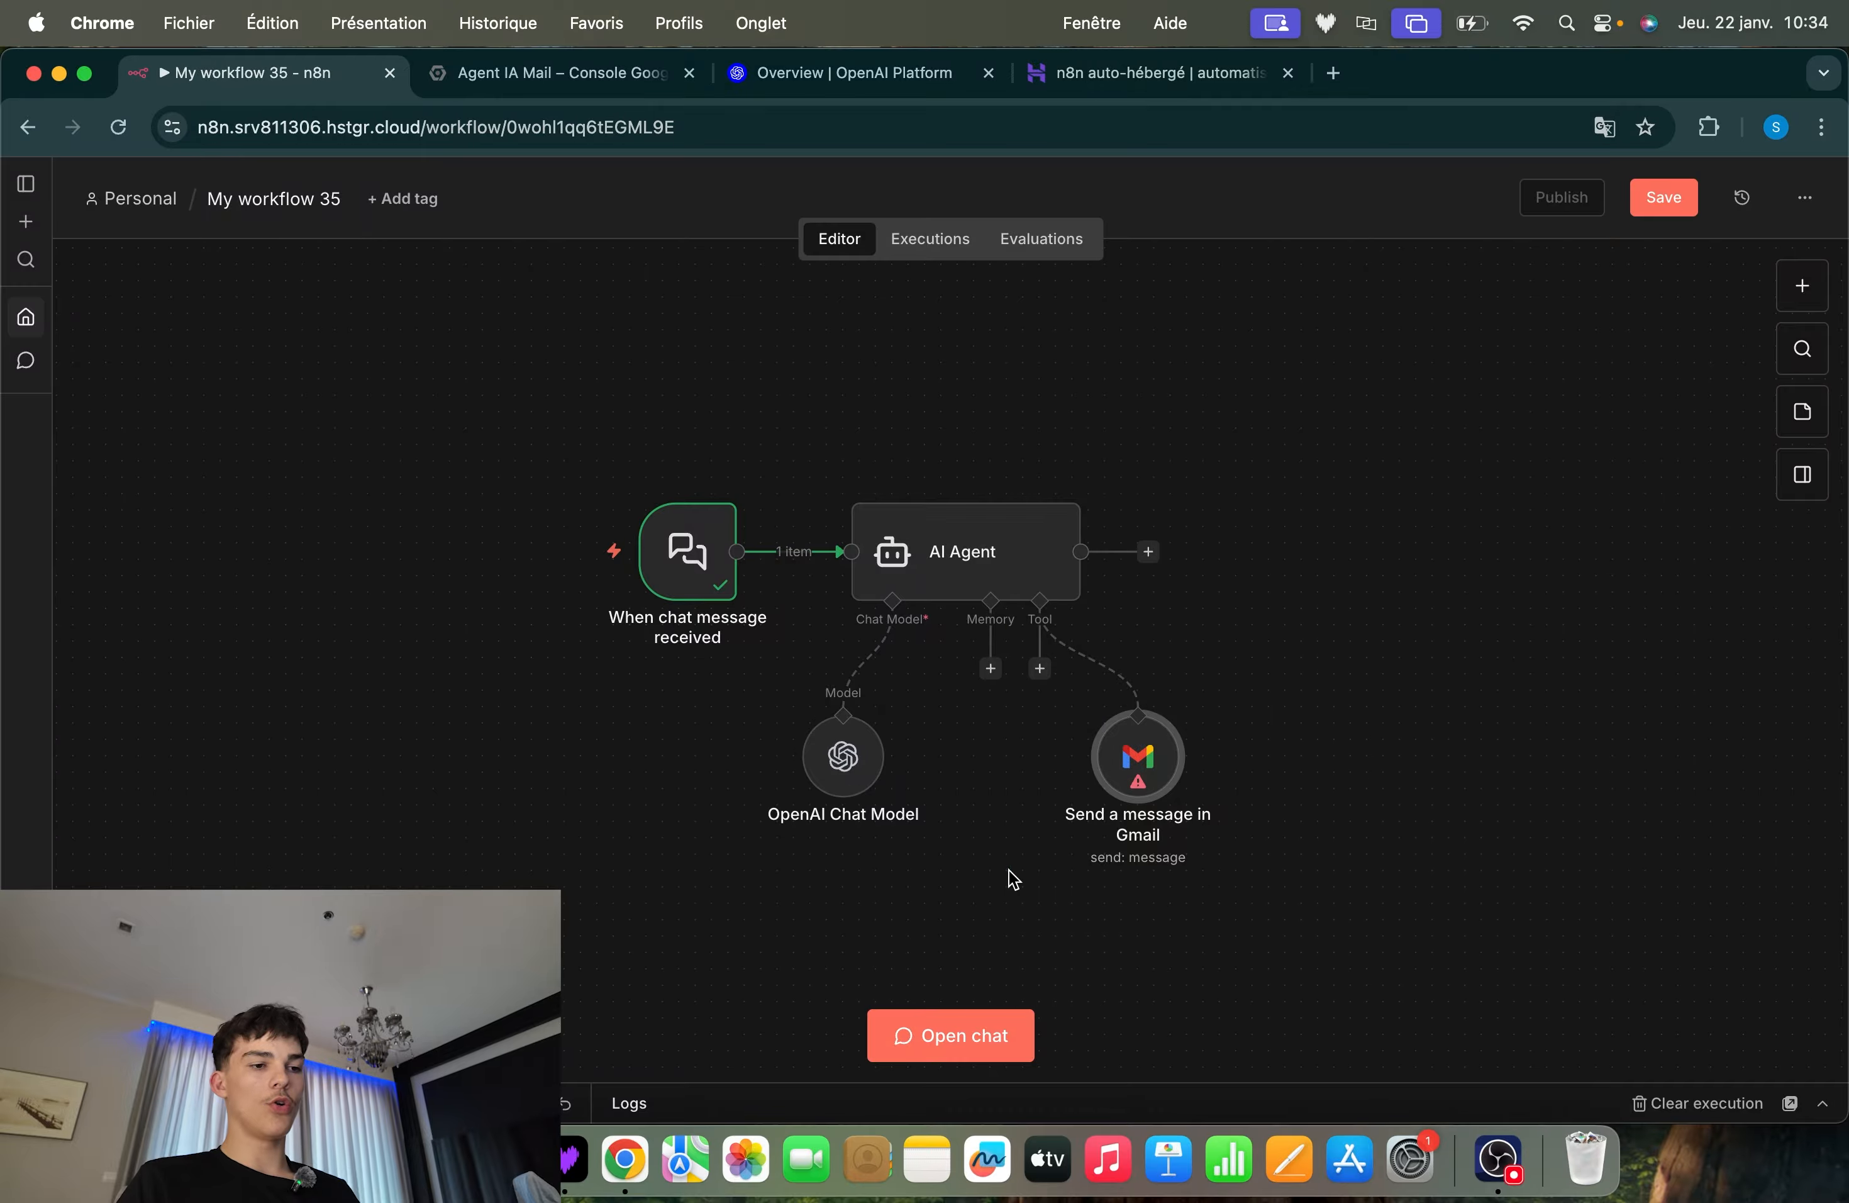
{"action": "left_click", "coordinate": [1243, 868]}
{"action": "scroll", "coordinate": [1242, 868], "scroll_direction": "left", "scroll_amount": 1}
{"action": "scroll", "coordinate": [1242, 869], "scroll_direction": "left", "scroll_amount": 1}
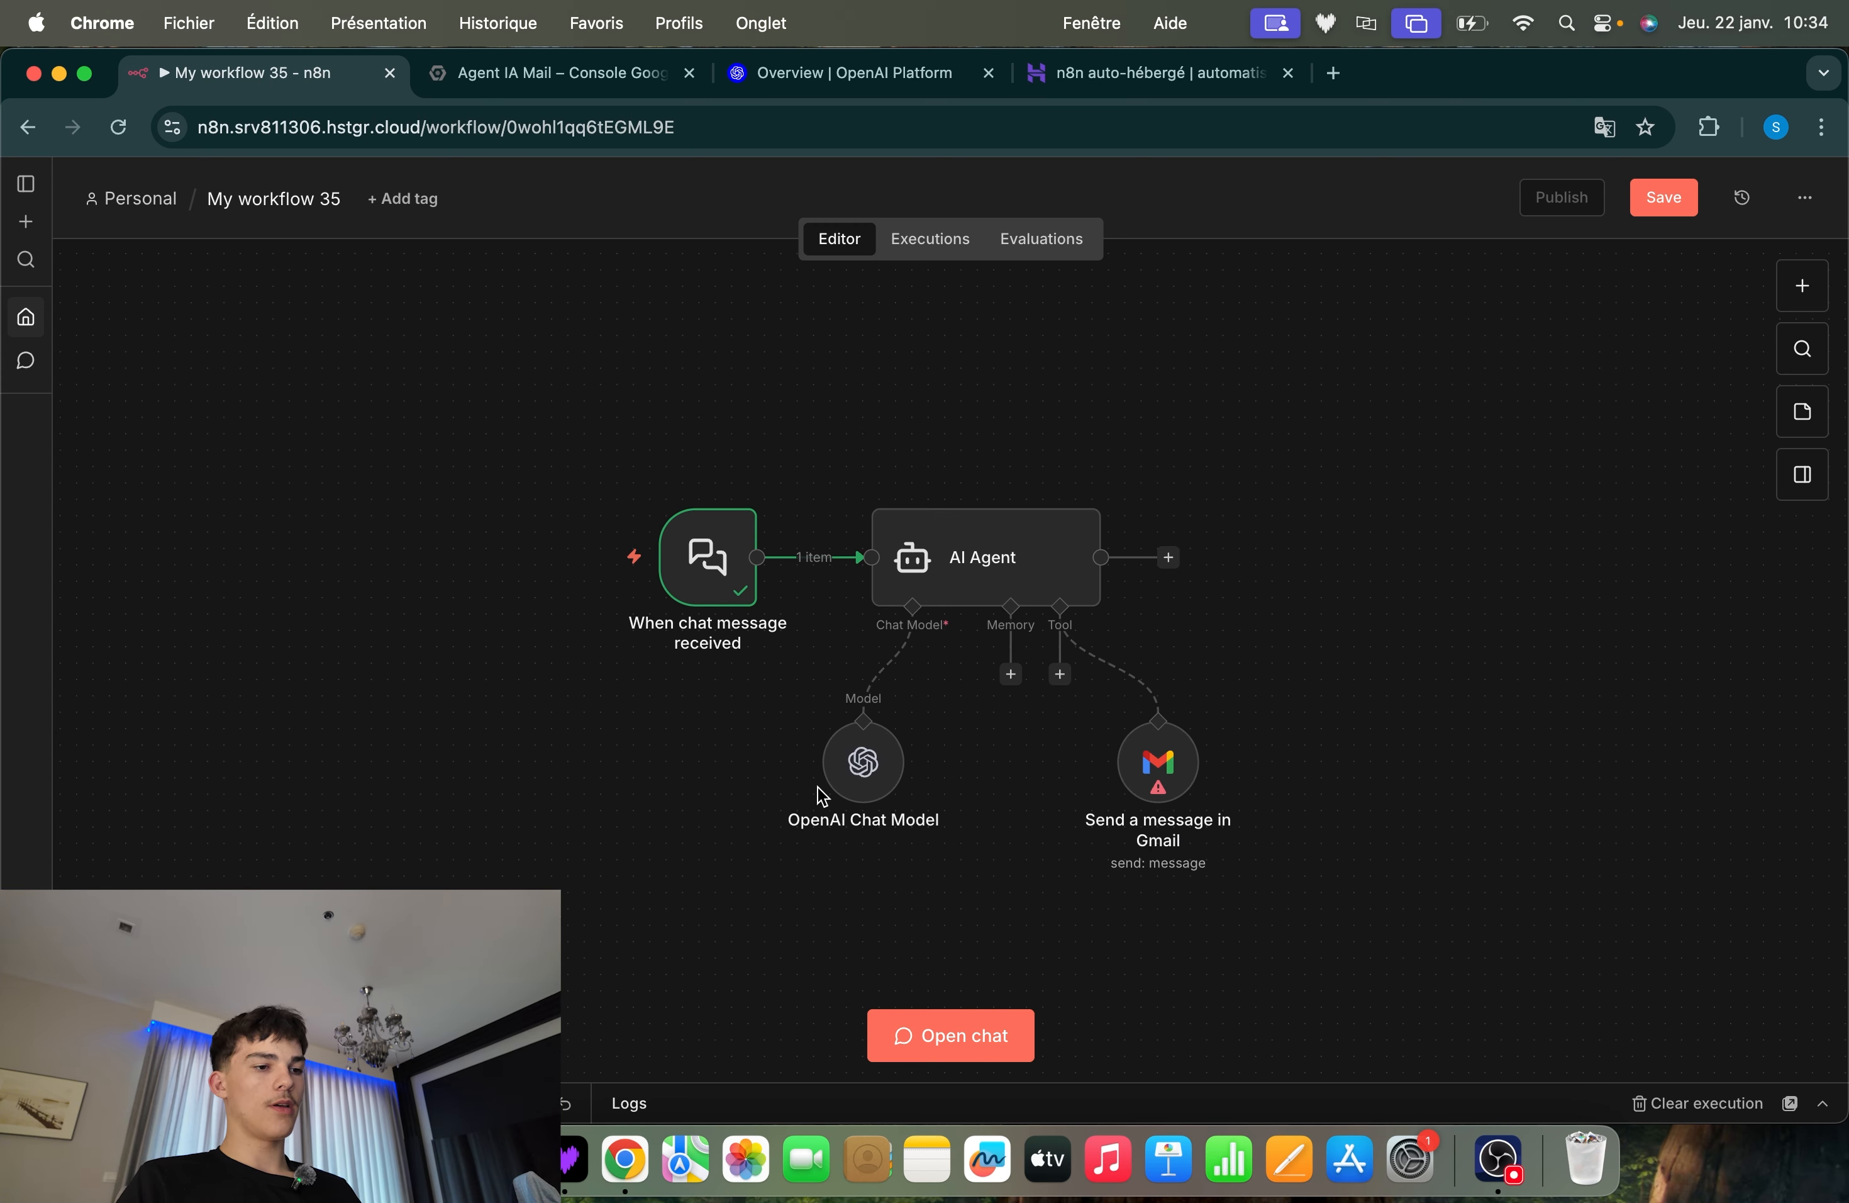
Open the form for a new credential from the OpenAI Chat Model node and examine its API Key field
{"action": "double_click", "coordinate": [853, 770]}
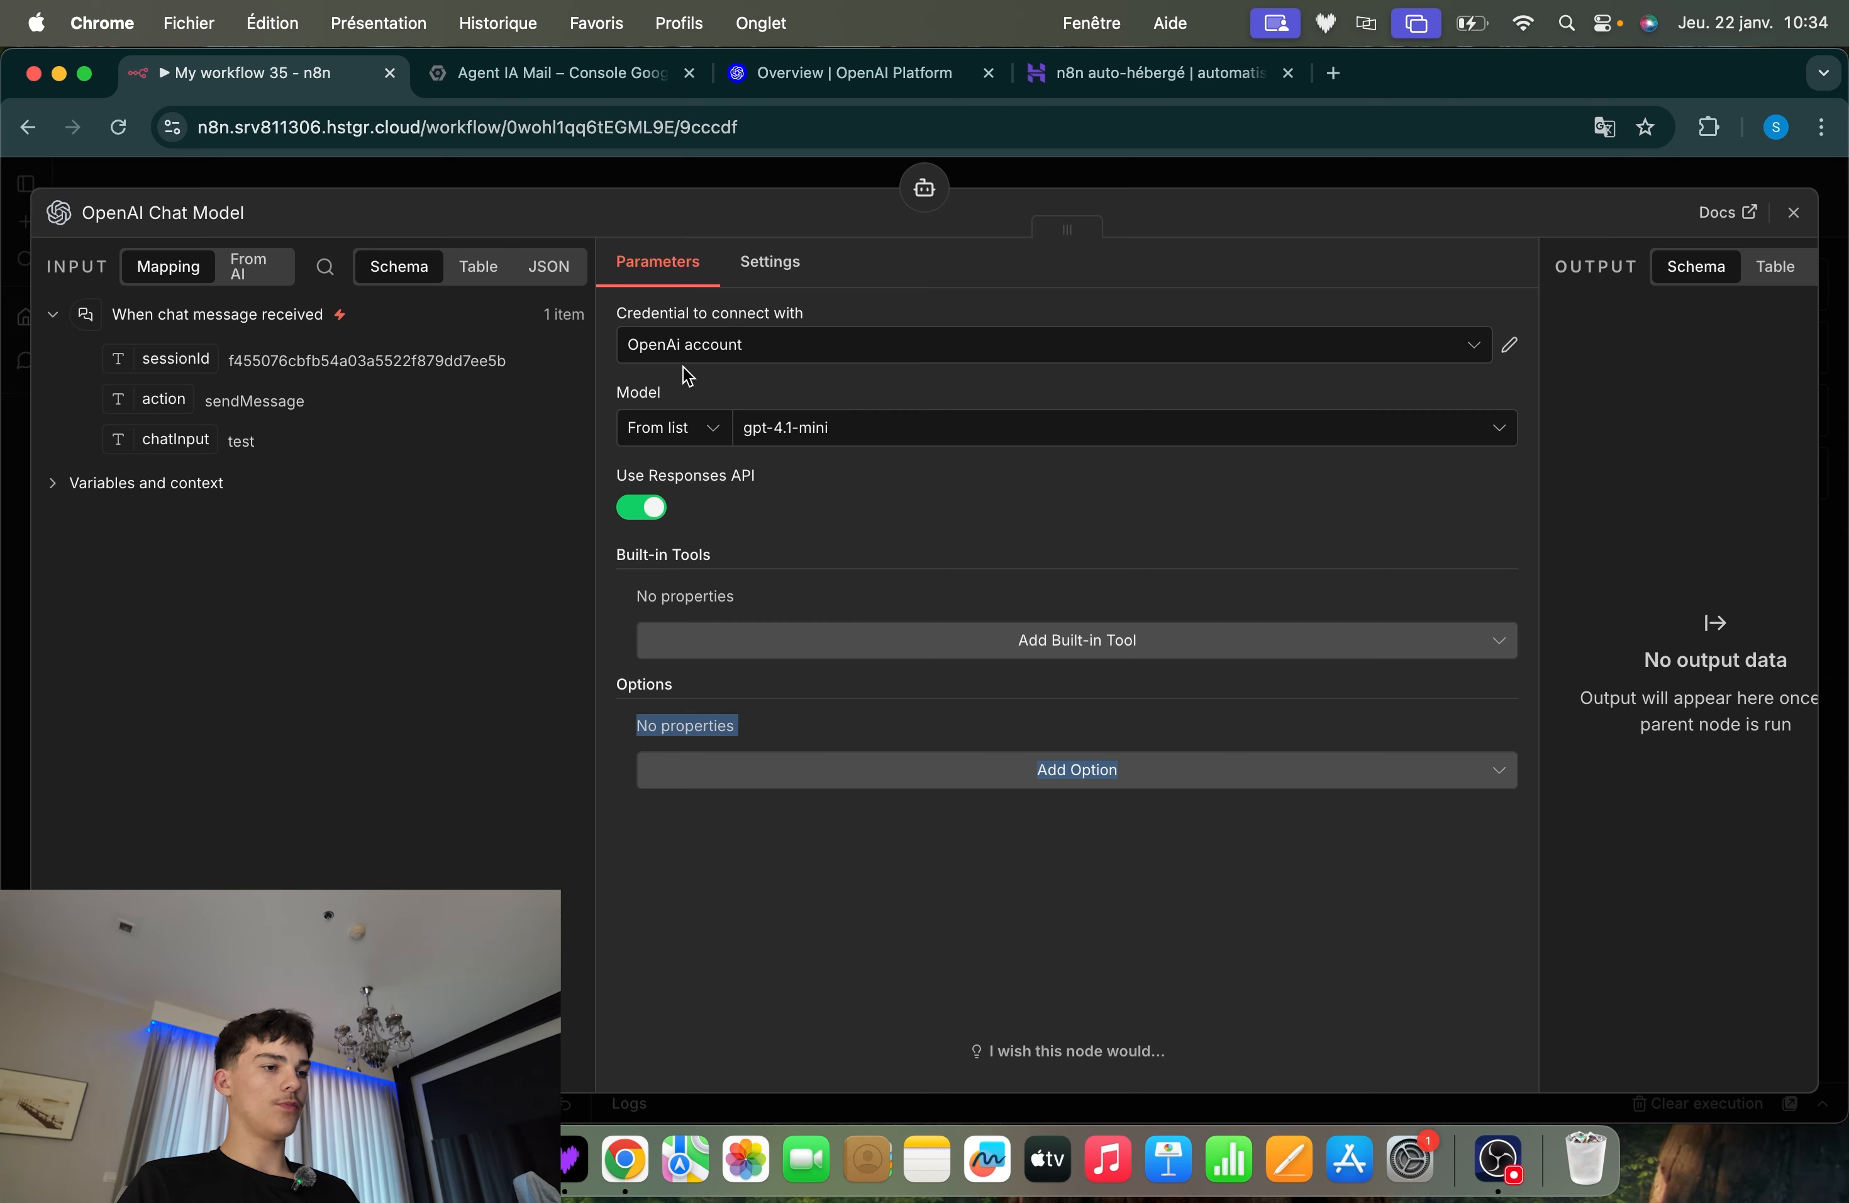
{"action": "left_click", "coordinate": [648, 313]}
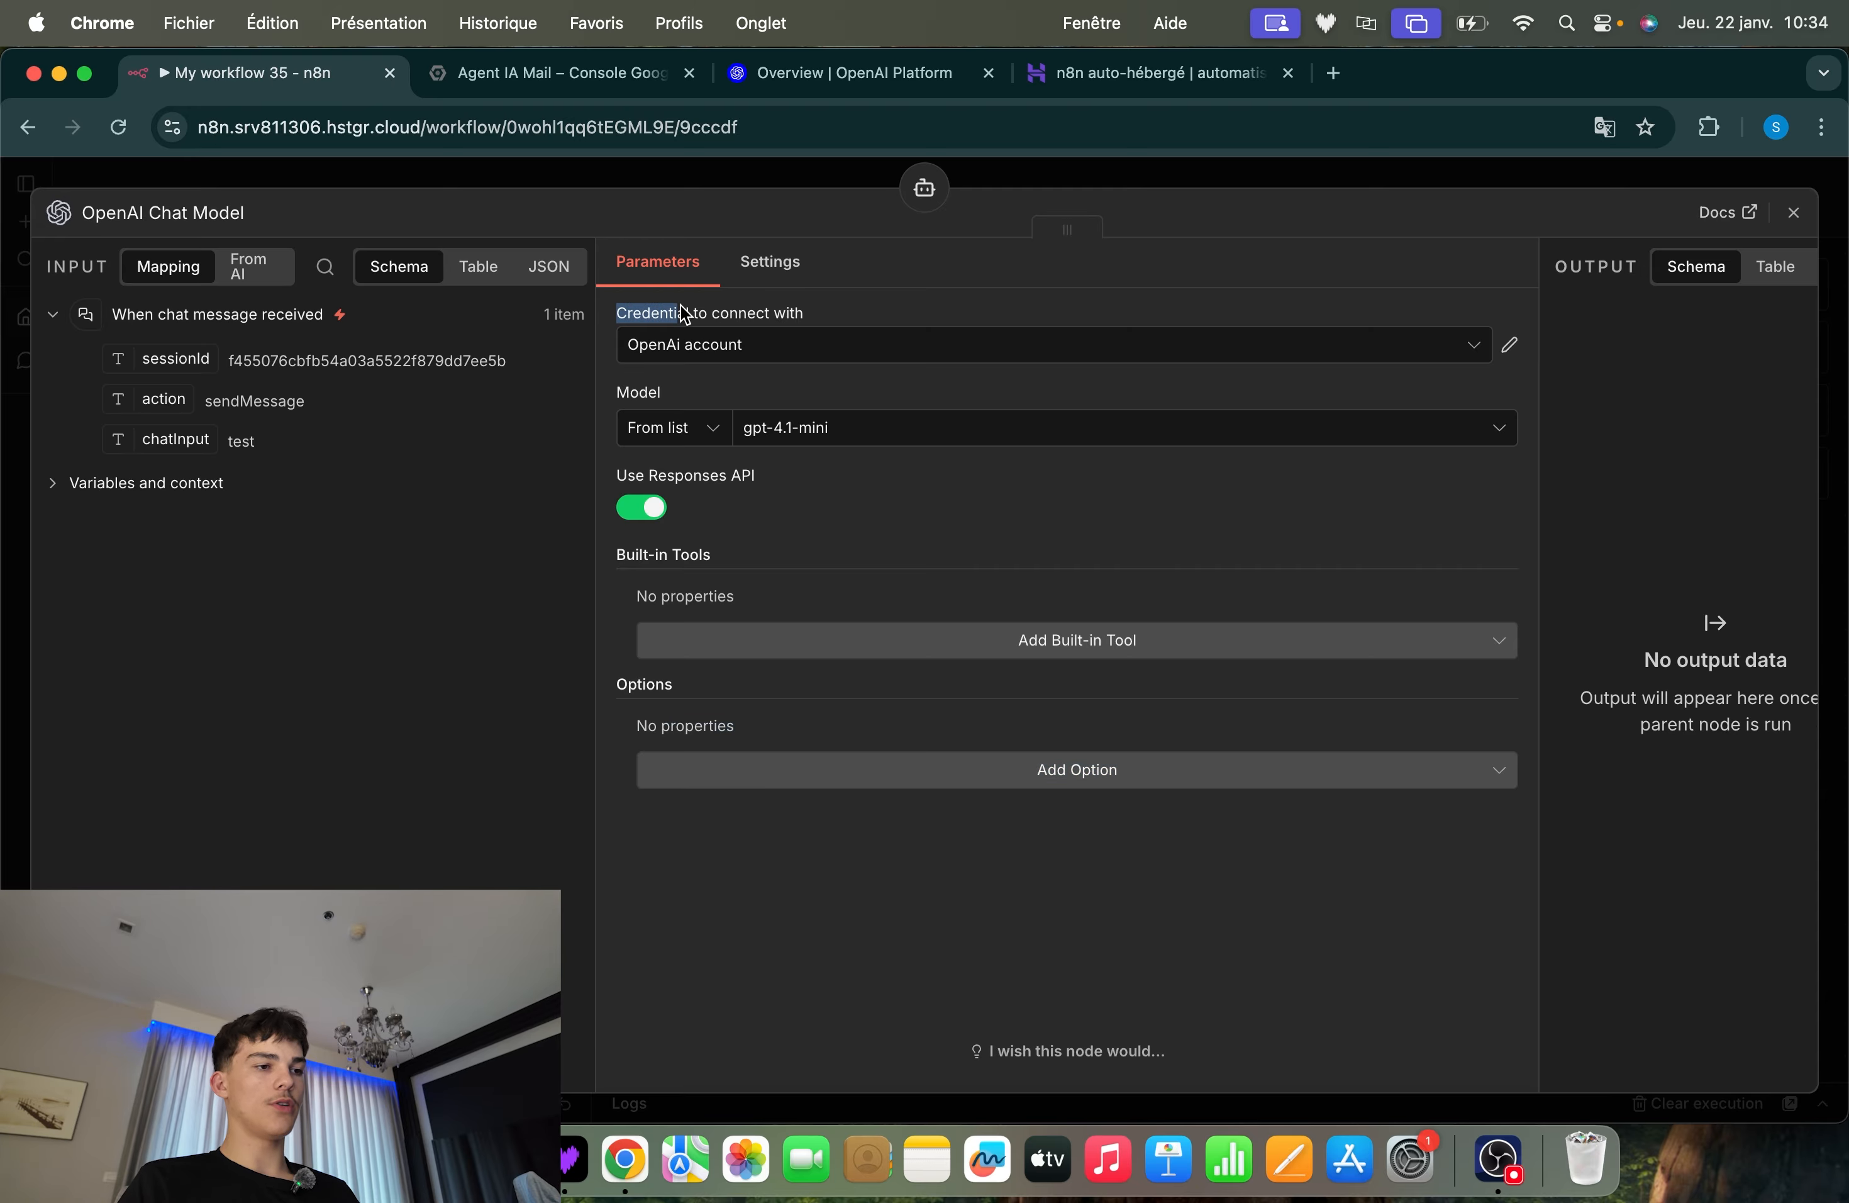
{"action": "left_click", "coordinate": [698, 343]}
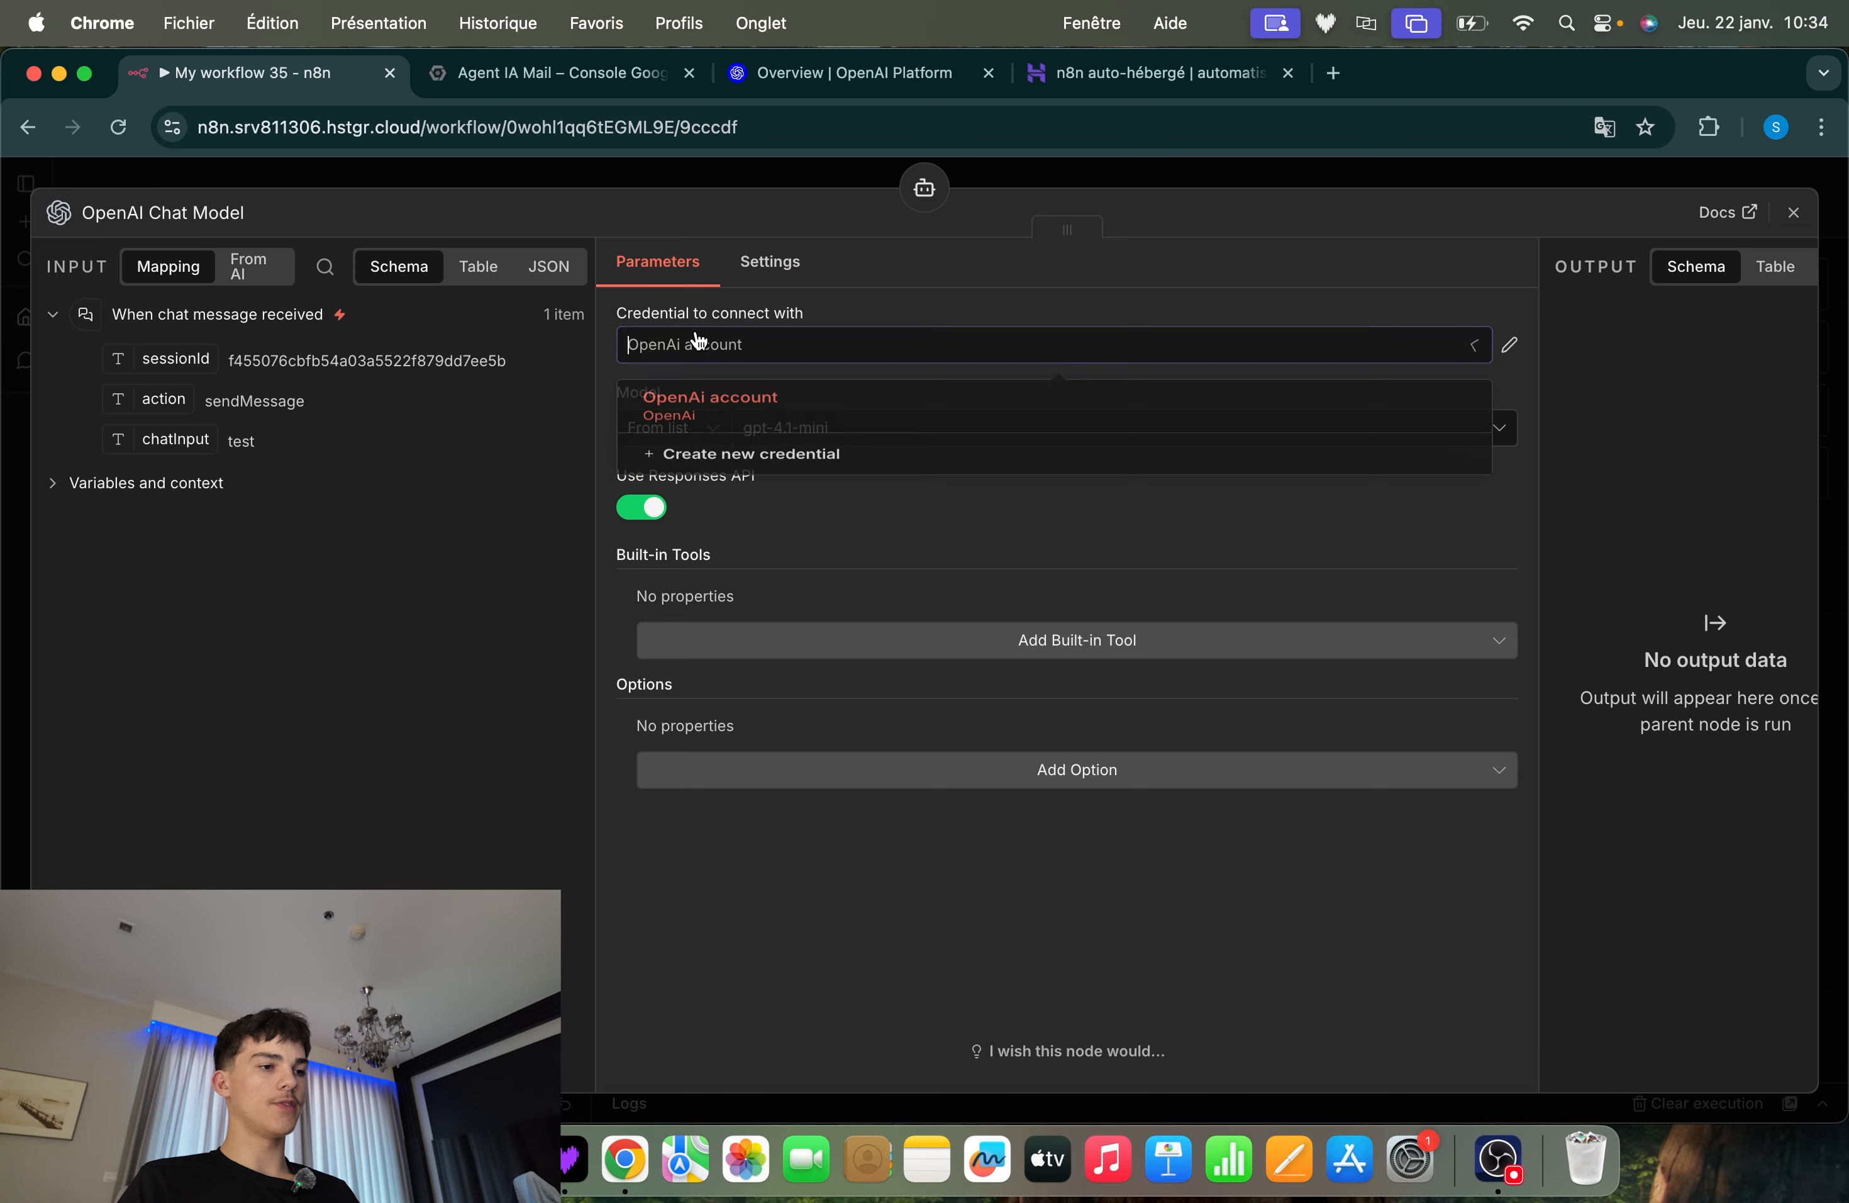
{"action": "left_click", "coordinate": [737, 467]}
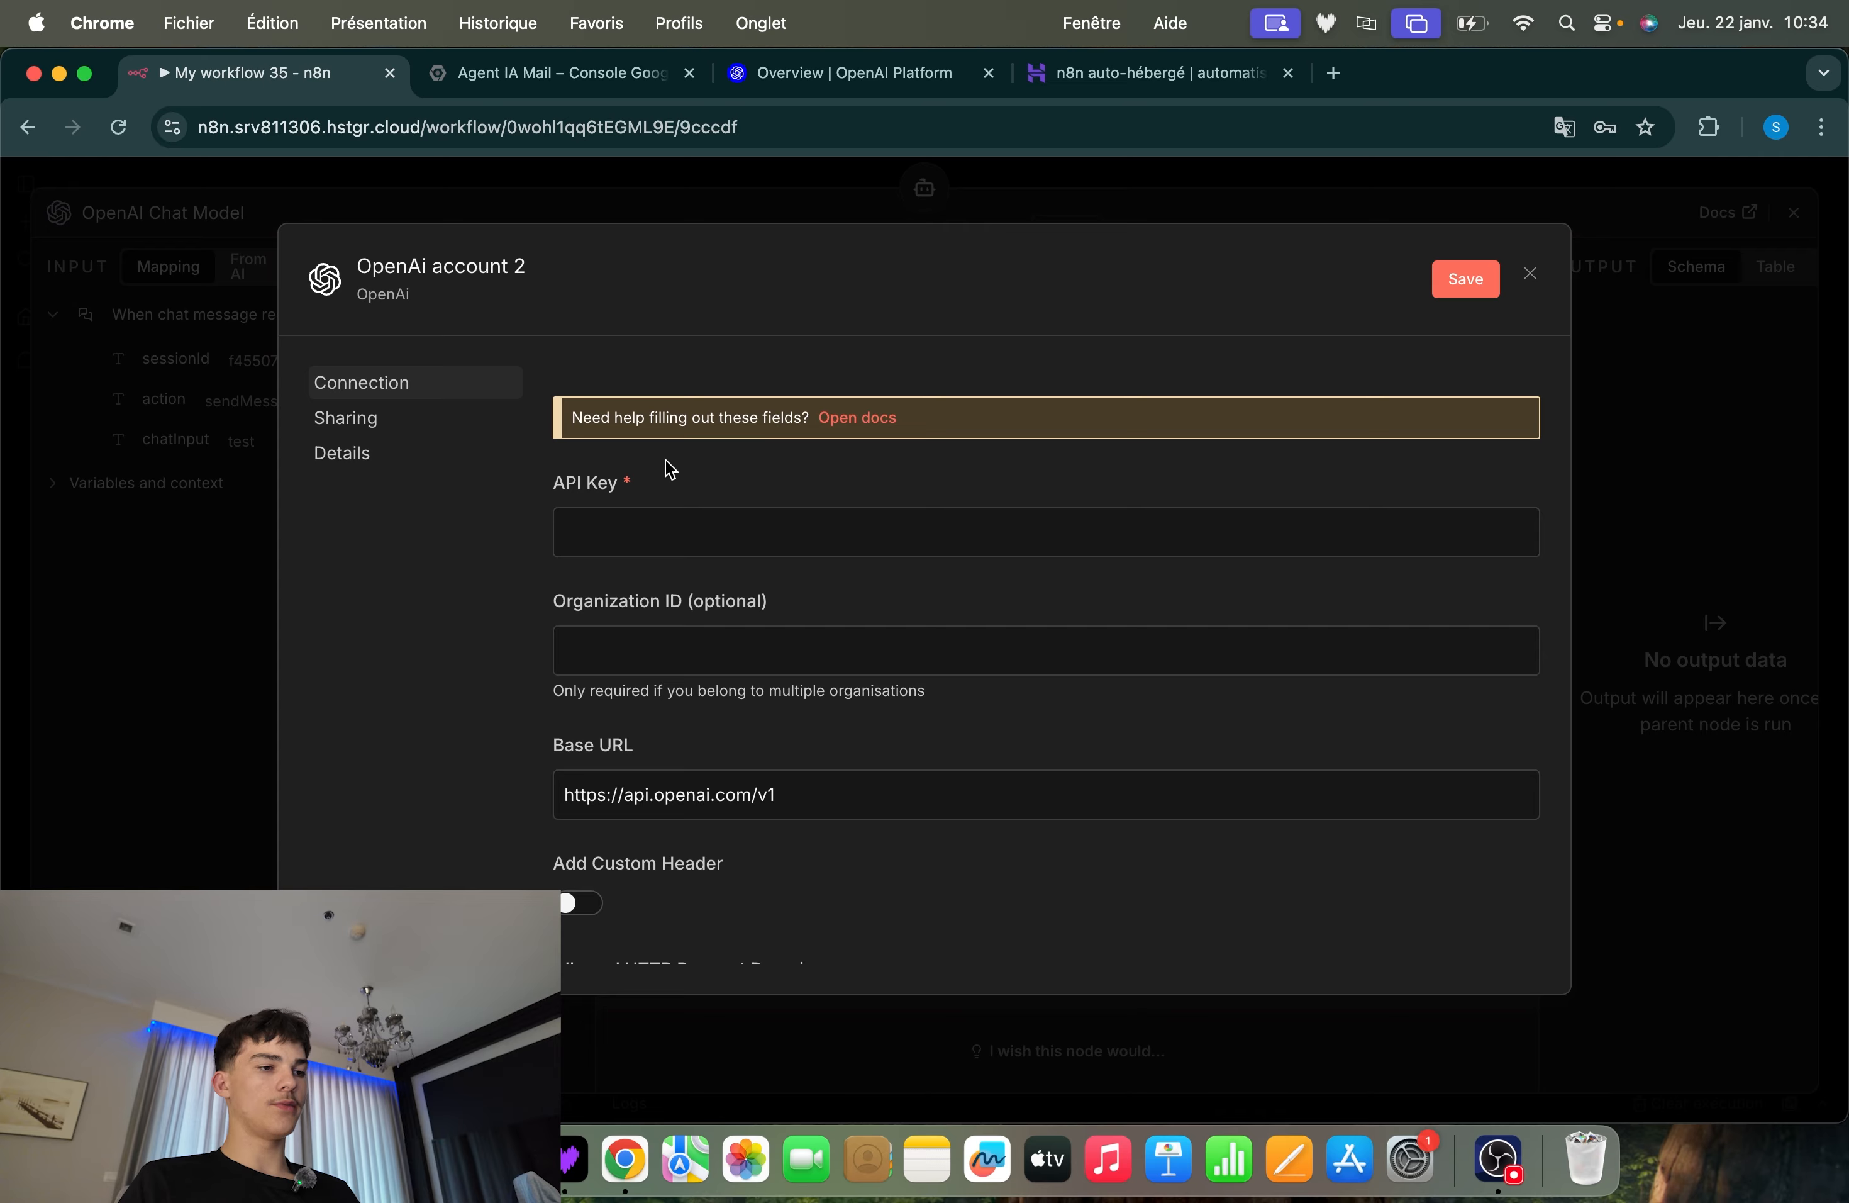
{"action": "left_click_drag", "start_coordinate": [555, 485], "coordinate": [727, 491]}
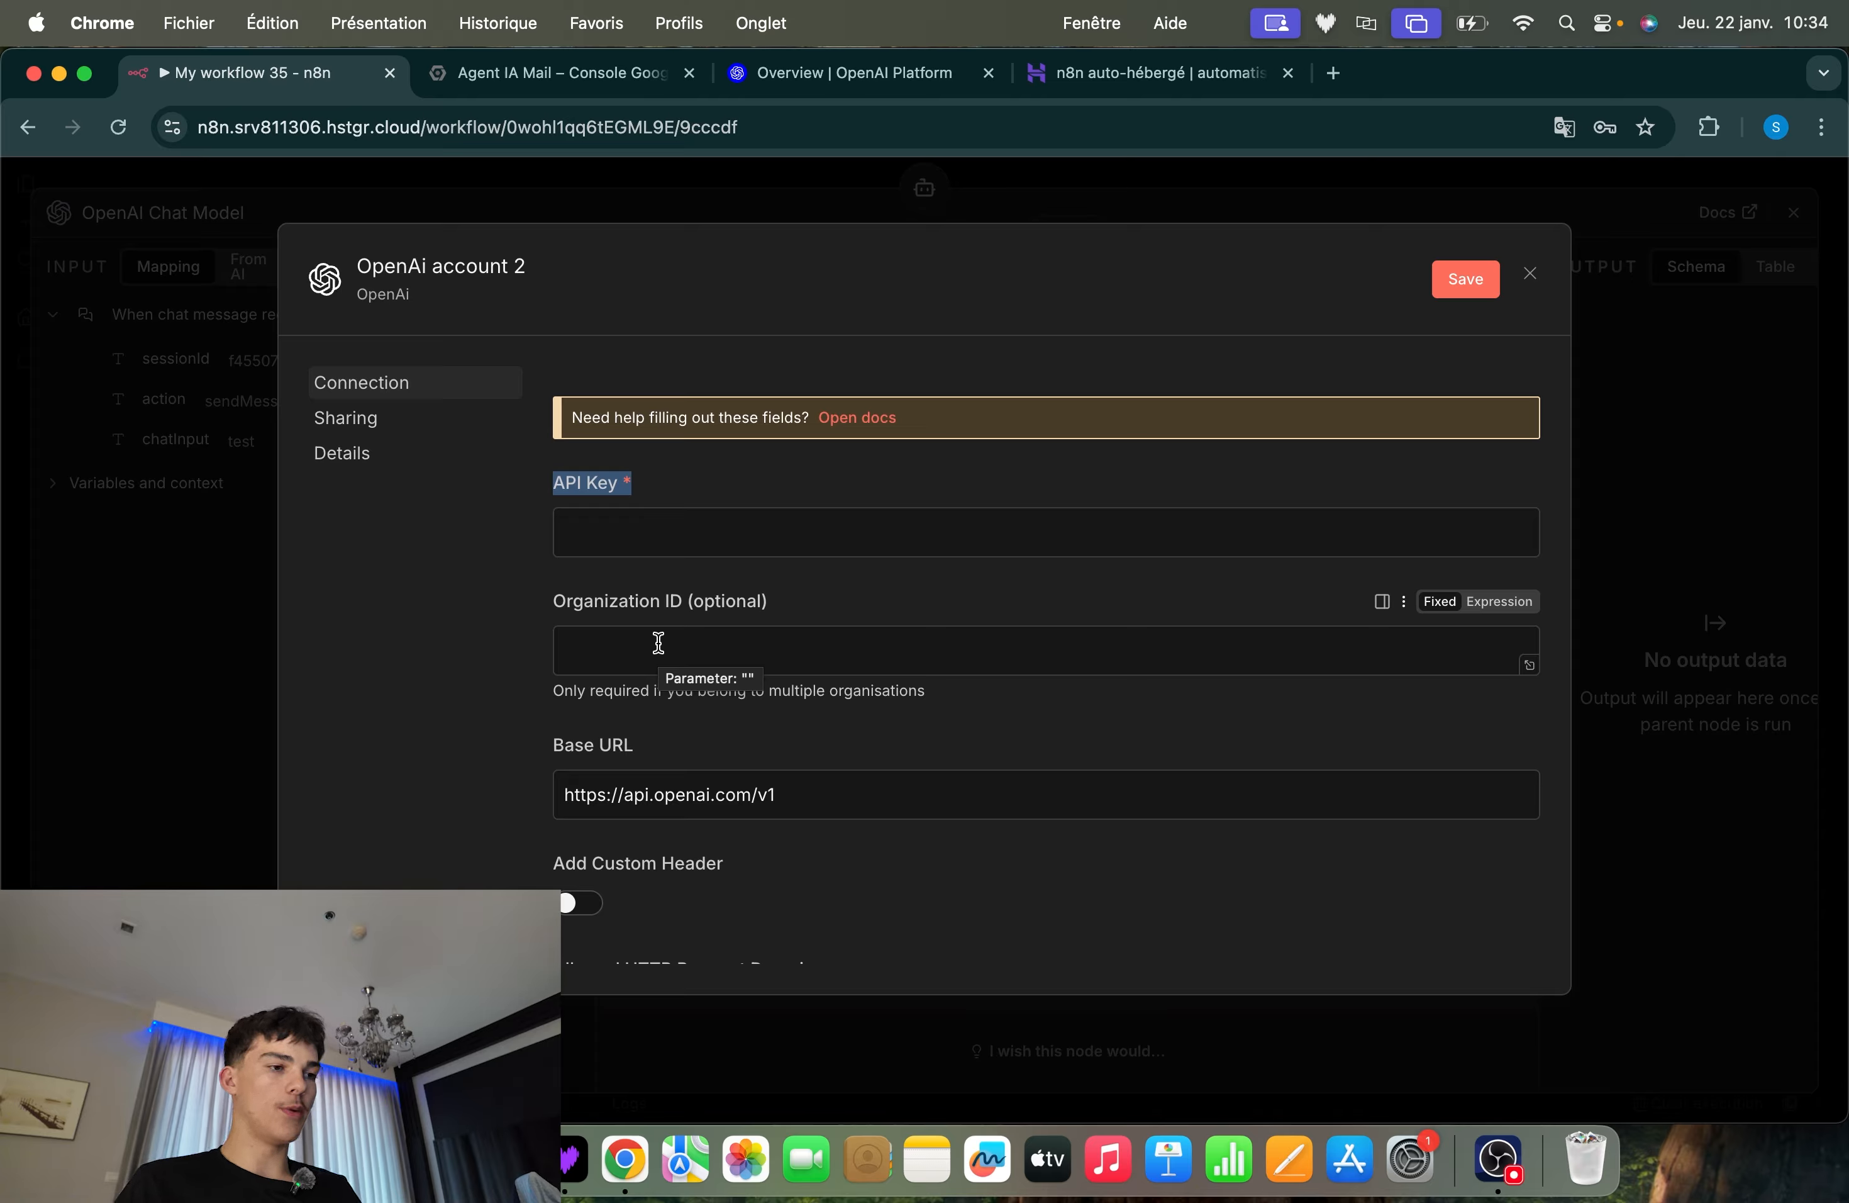
{"action": "left_click", "coordinate": [676, 484]}
View the OpenAI Platform overview page, then return to n8n and close the new credential form and the chat model settings without saving
{"action": "left_click", "coordinate": [812, 78]}
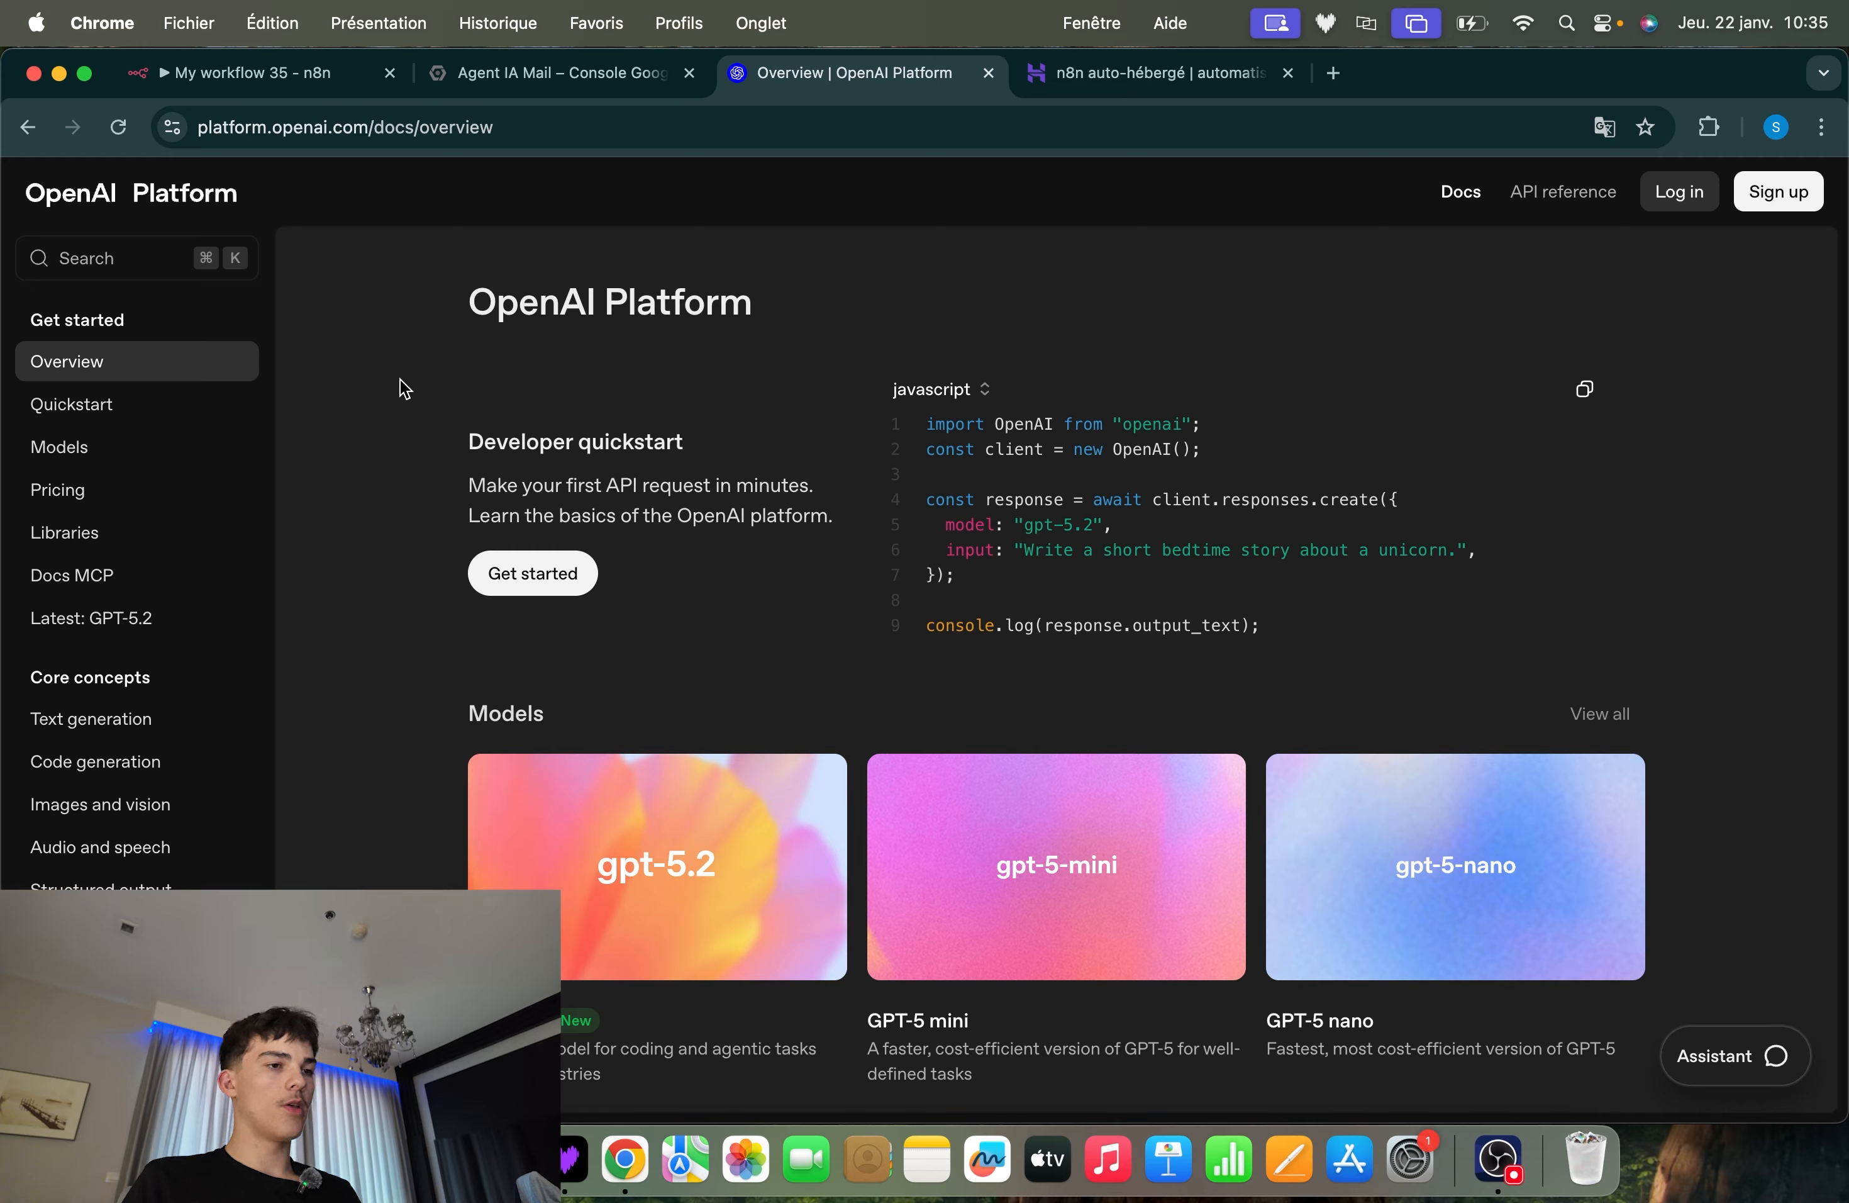
{"action": "left_click_drag", "start_coordinate": [423, 309], "coordinate": [746, 350]}
{"action": "left_click", "coordinate": [727, 412]}
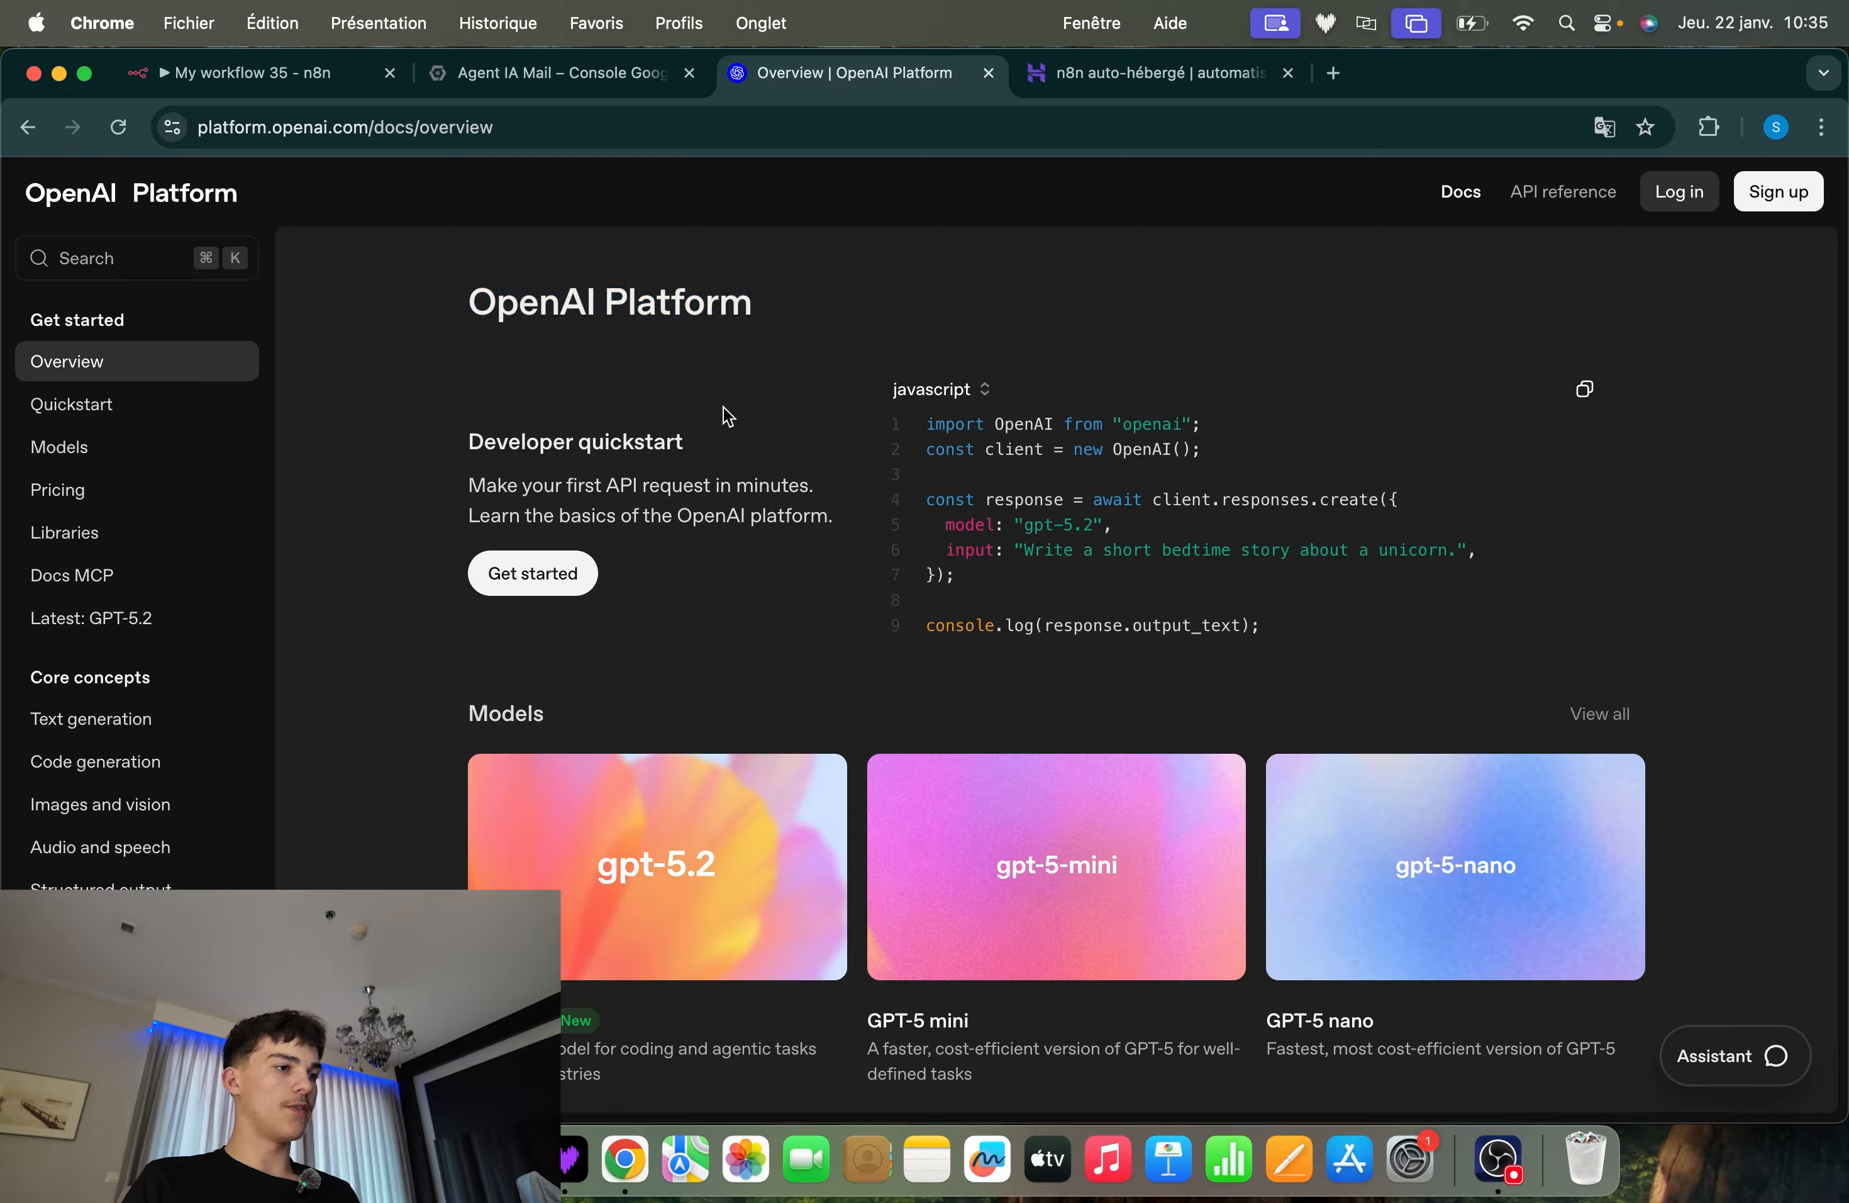
{"action": "left_click", "coordinate": [289, 75]}
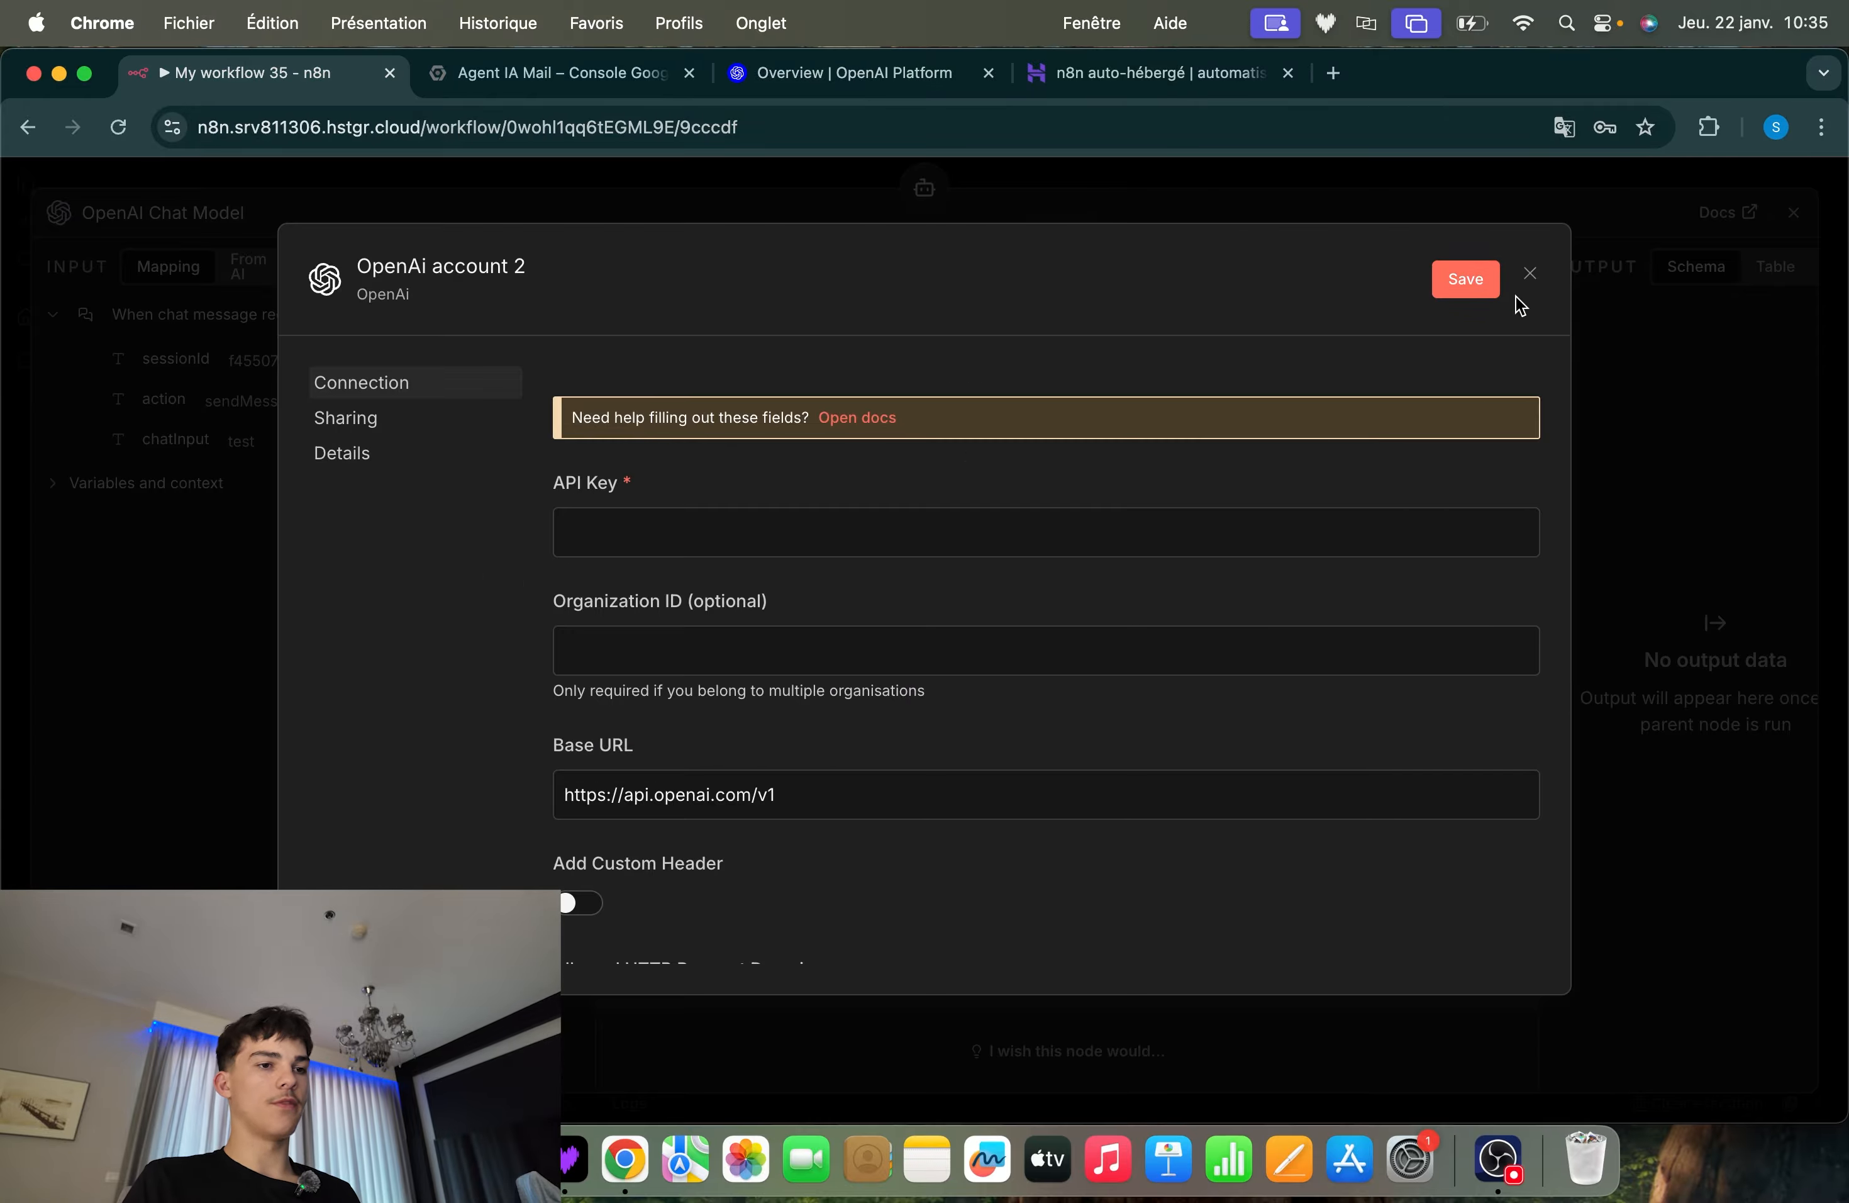
{"action": "left_click", "coordinate": [1528, 277]}
{"action": "left_click", "coordinate": [1077, 184]}
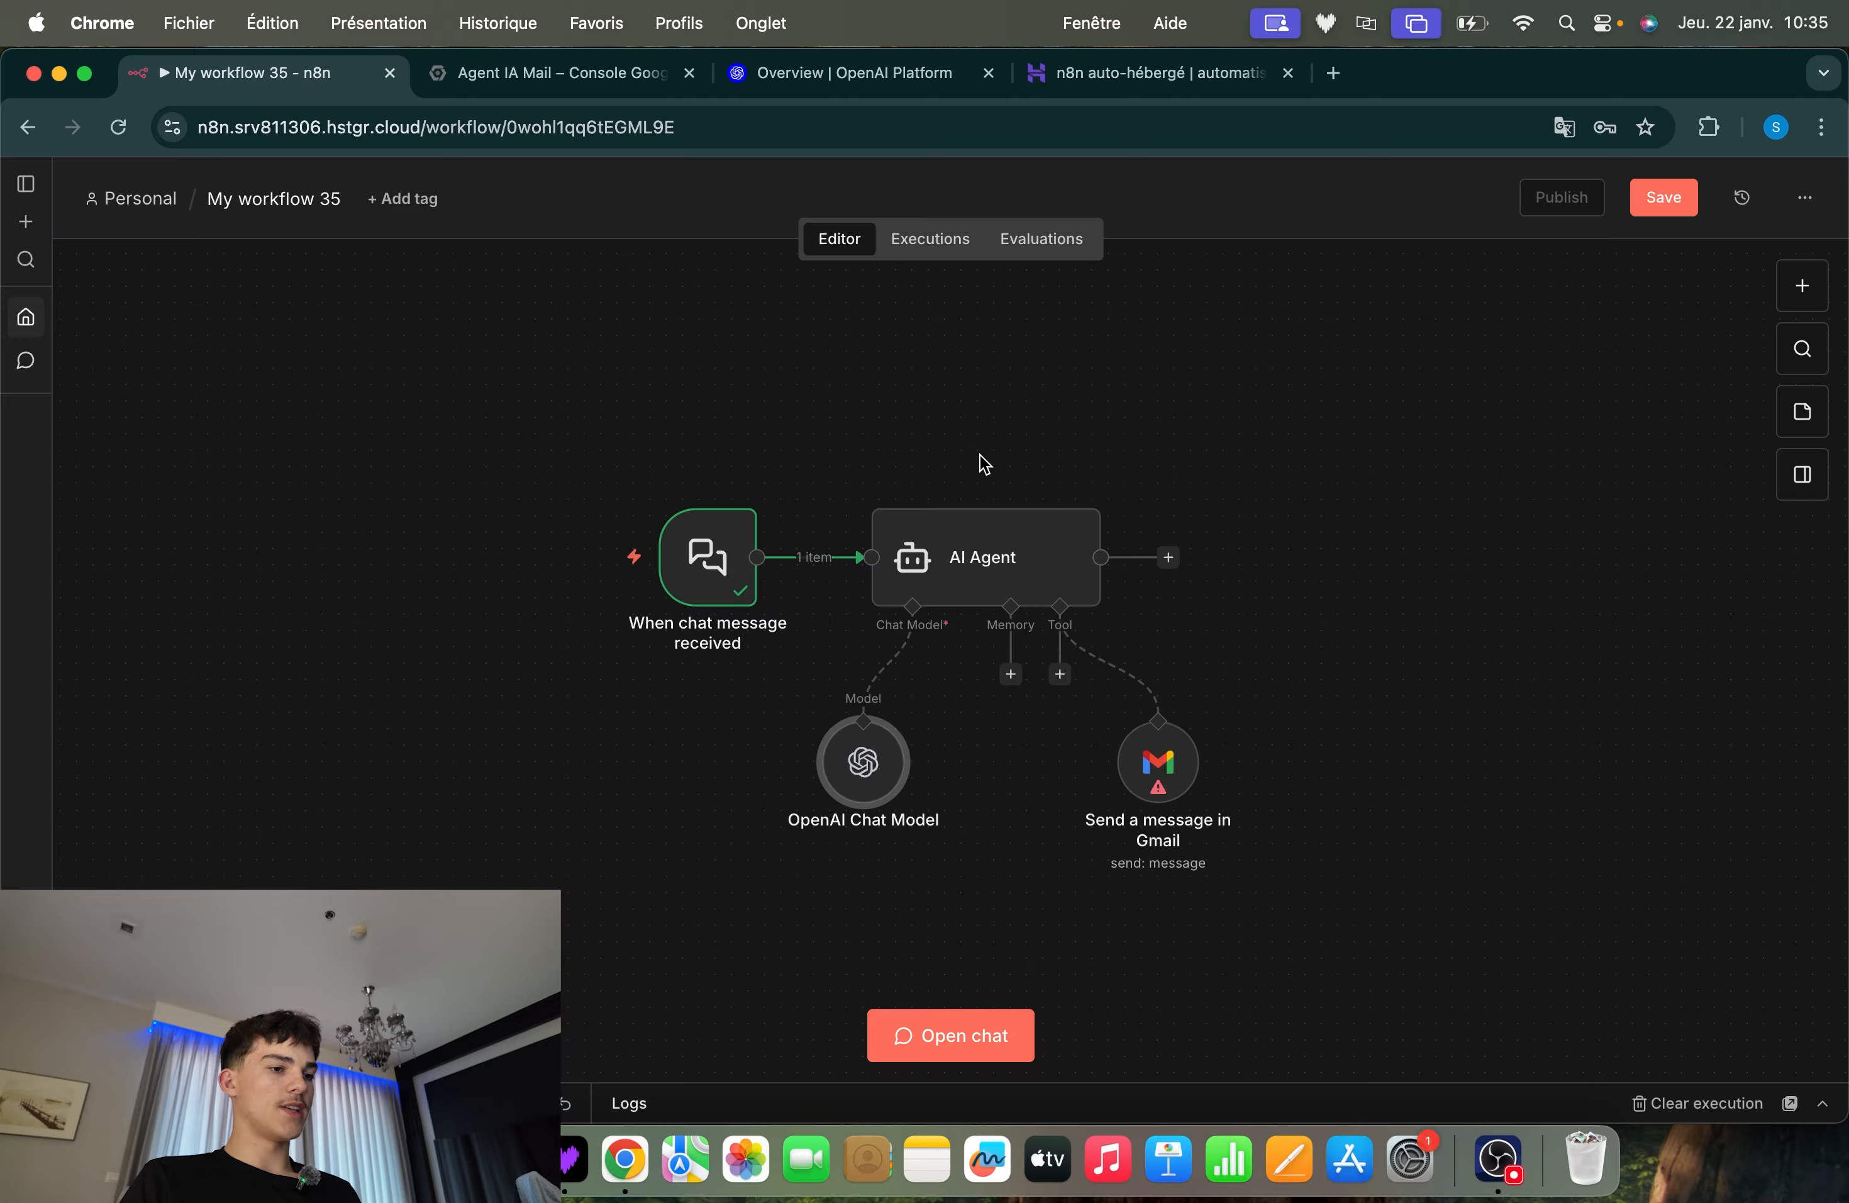
{"action": "left_click_drag", "start_coordinate": [1008, 702], "coordinate": [654, 875]}
{"action": "left_click", "coordinate": [1446, 822]}
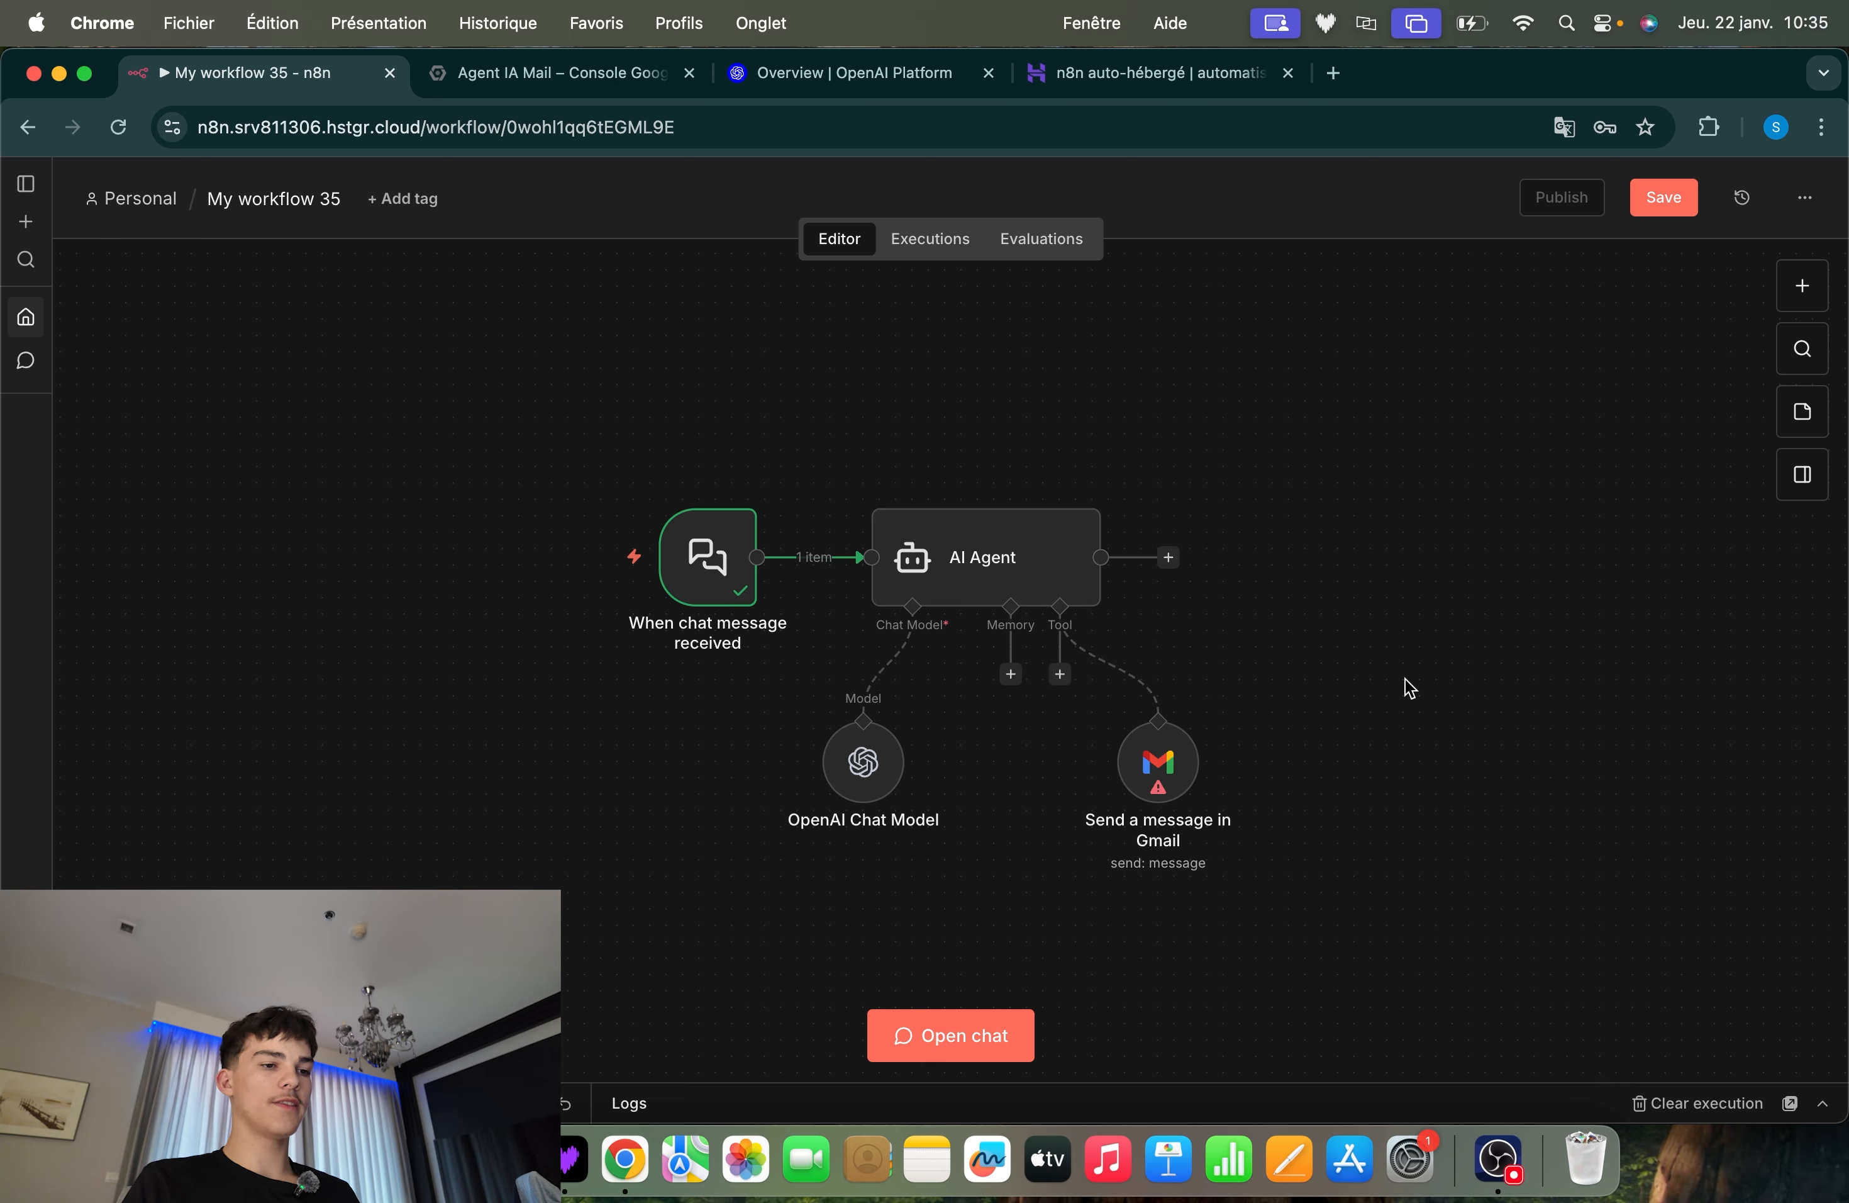
{"action": "left_click_drag", "start_coordinate": [1409, 688], "coordinate": [1000, 901]}
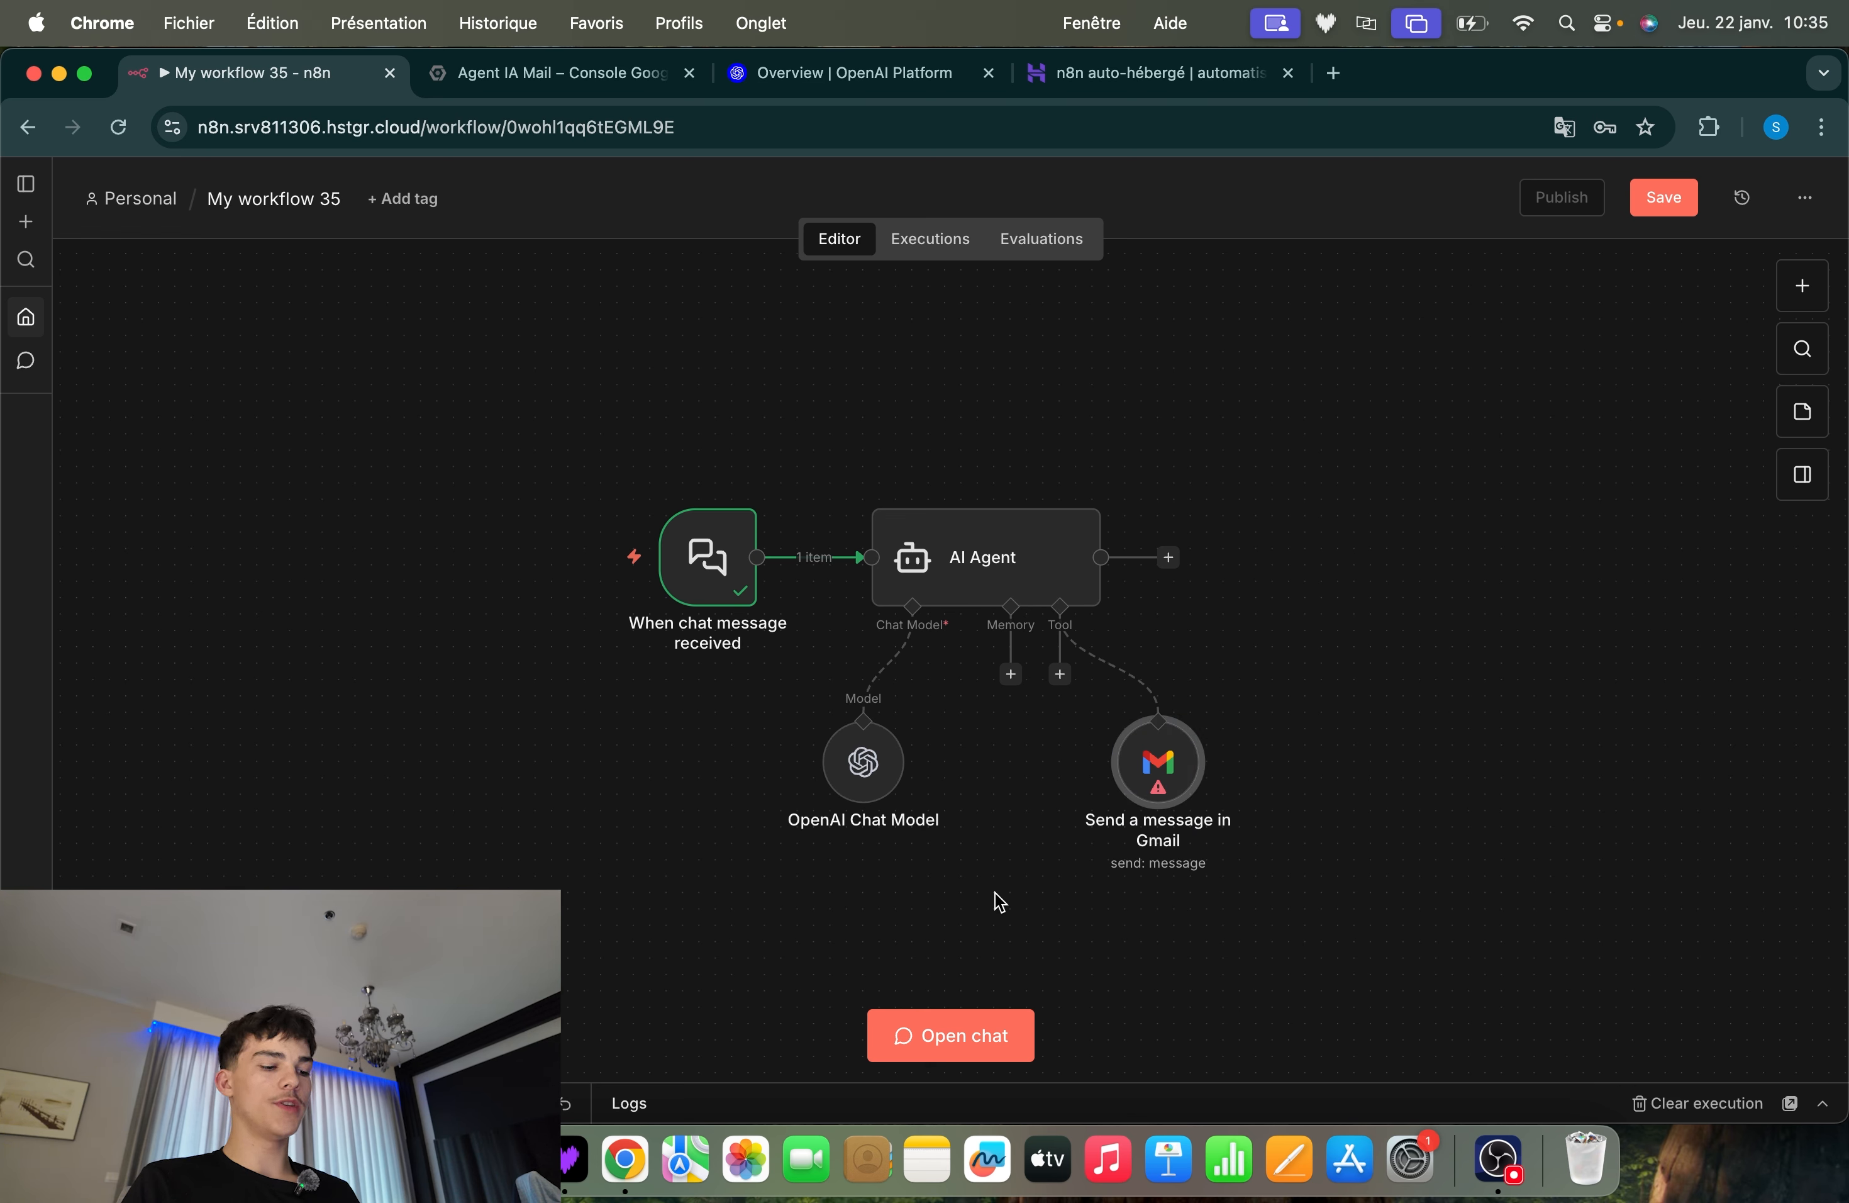
{"action": "left_click", "coordinate": [1301, 717]}
{"action": "left_click_drag", "start_coordinate": [1489, 612], "coordinate": [1031, 826]}
{"action": "left_click", "coordinate": [1229, 895]}
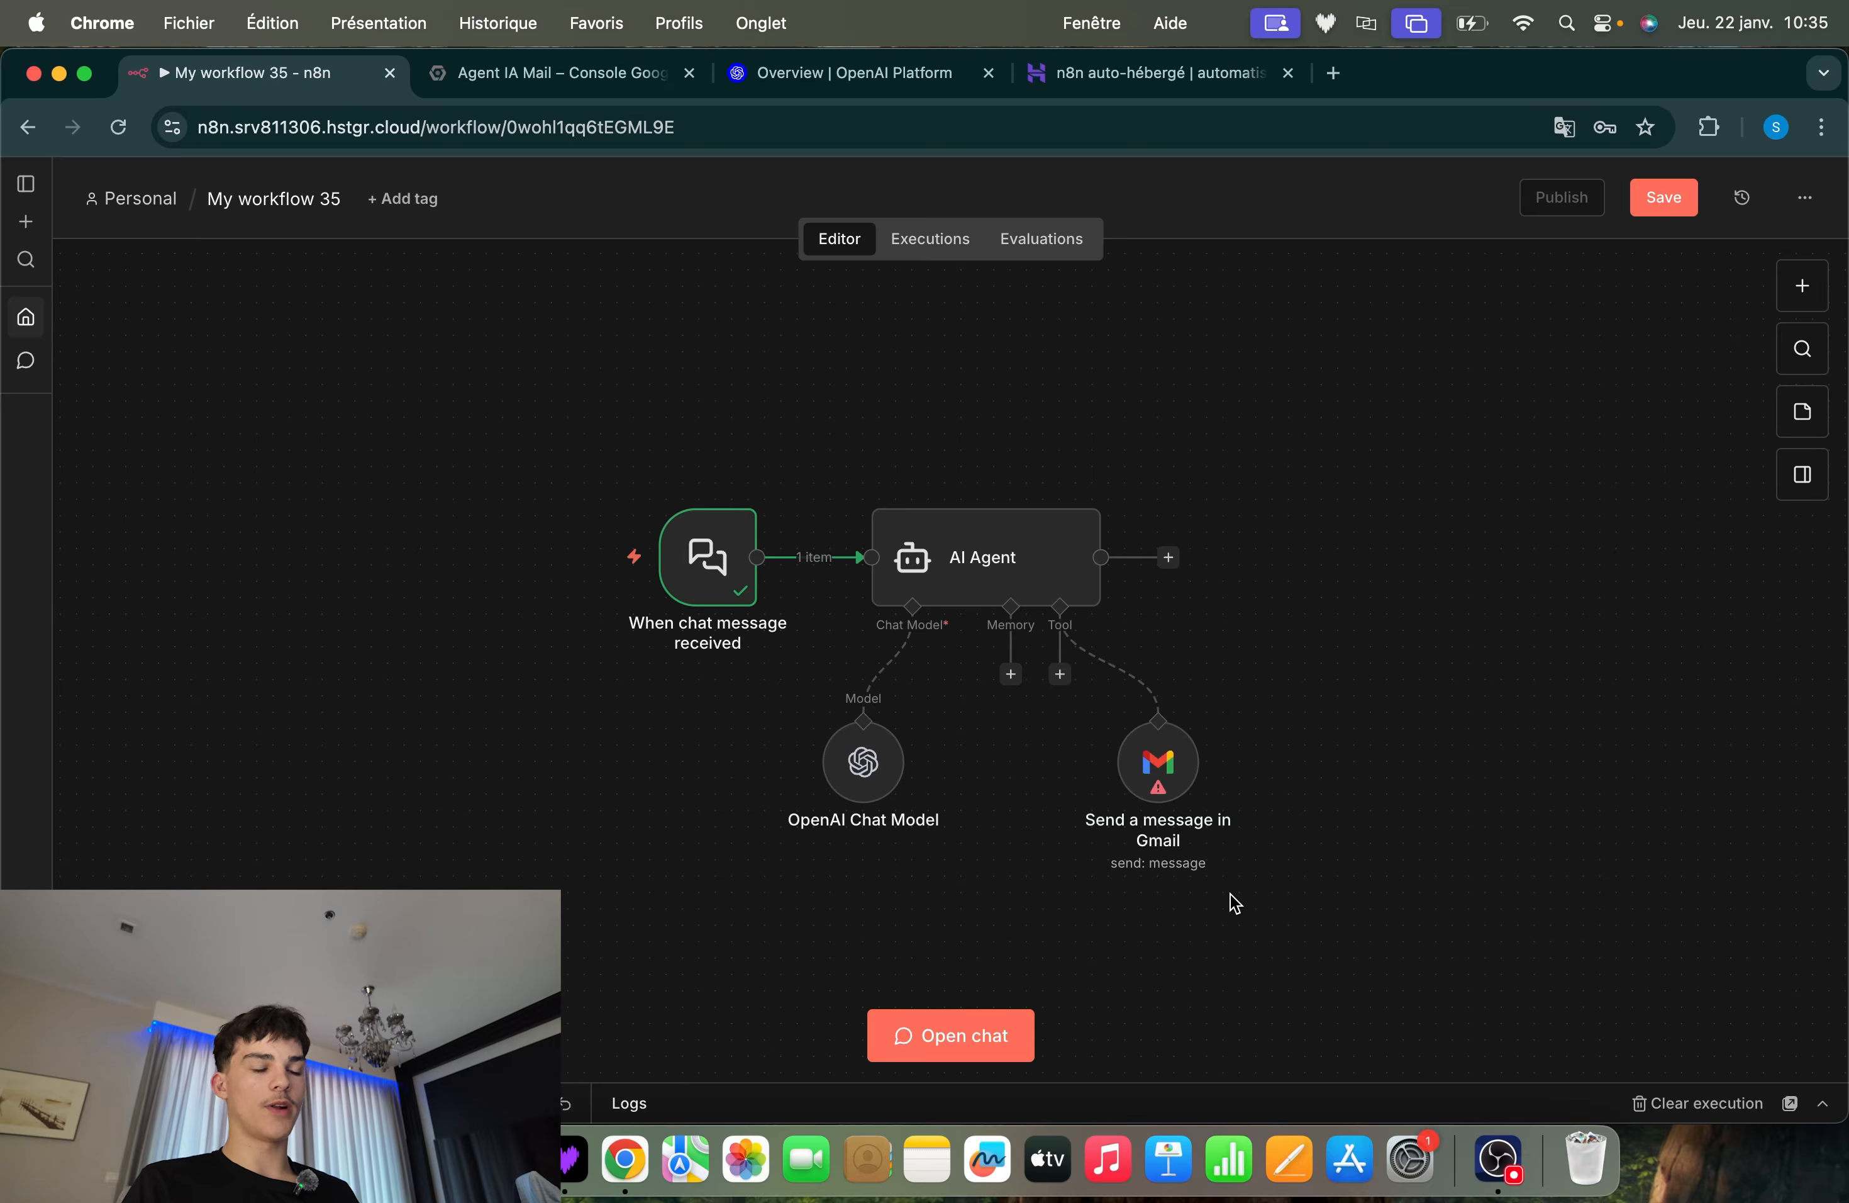
Open the Send a message in Gmail tool's settings and start a new Gmail OAuth2 credential
{"action": "scroll", "coordinate": [1163, 826], "scroll_direction": "up", "scroll_amount": 3}
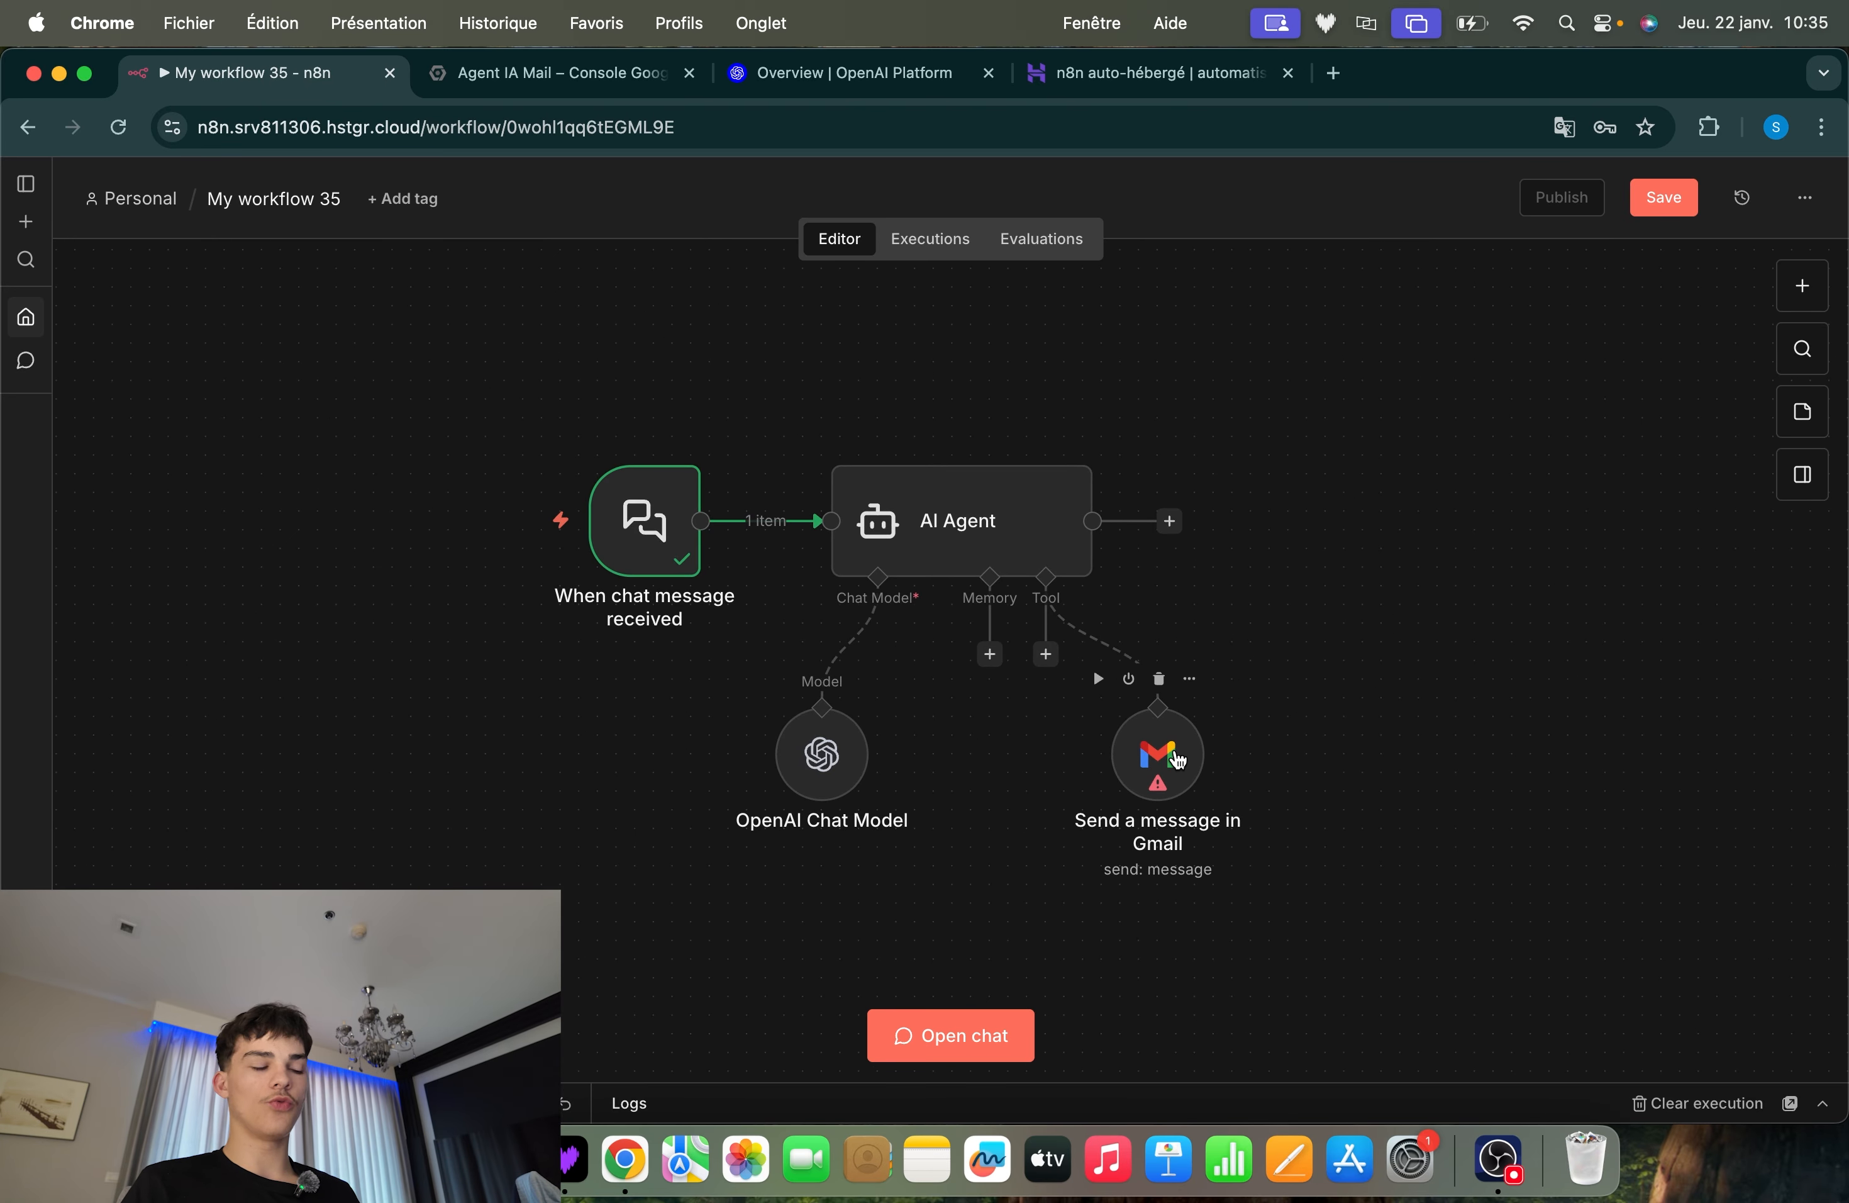
{"action": "double_click", "coordinate": [1177, 759]}
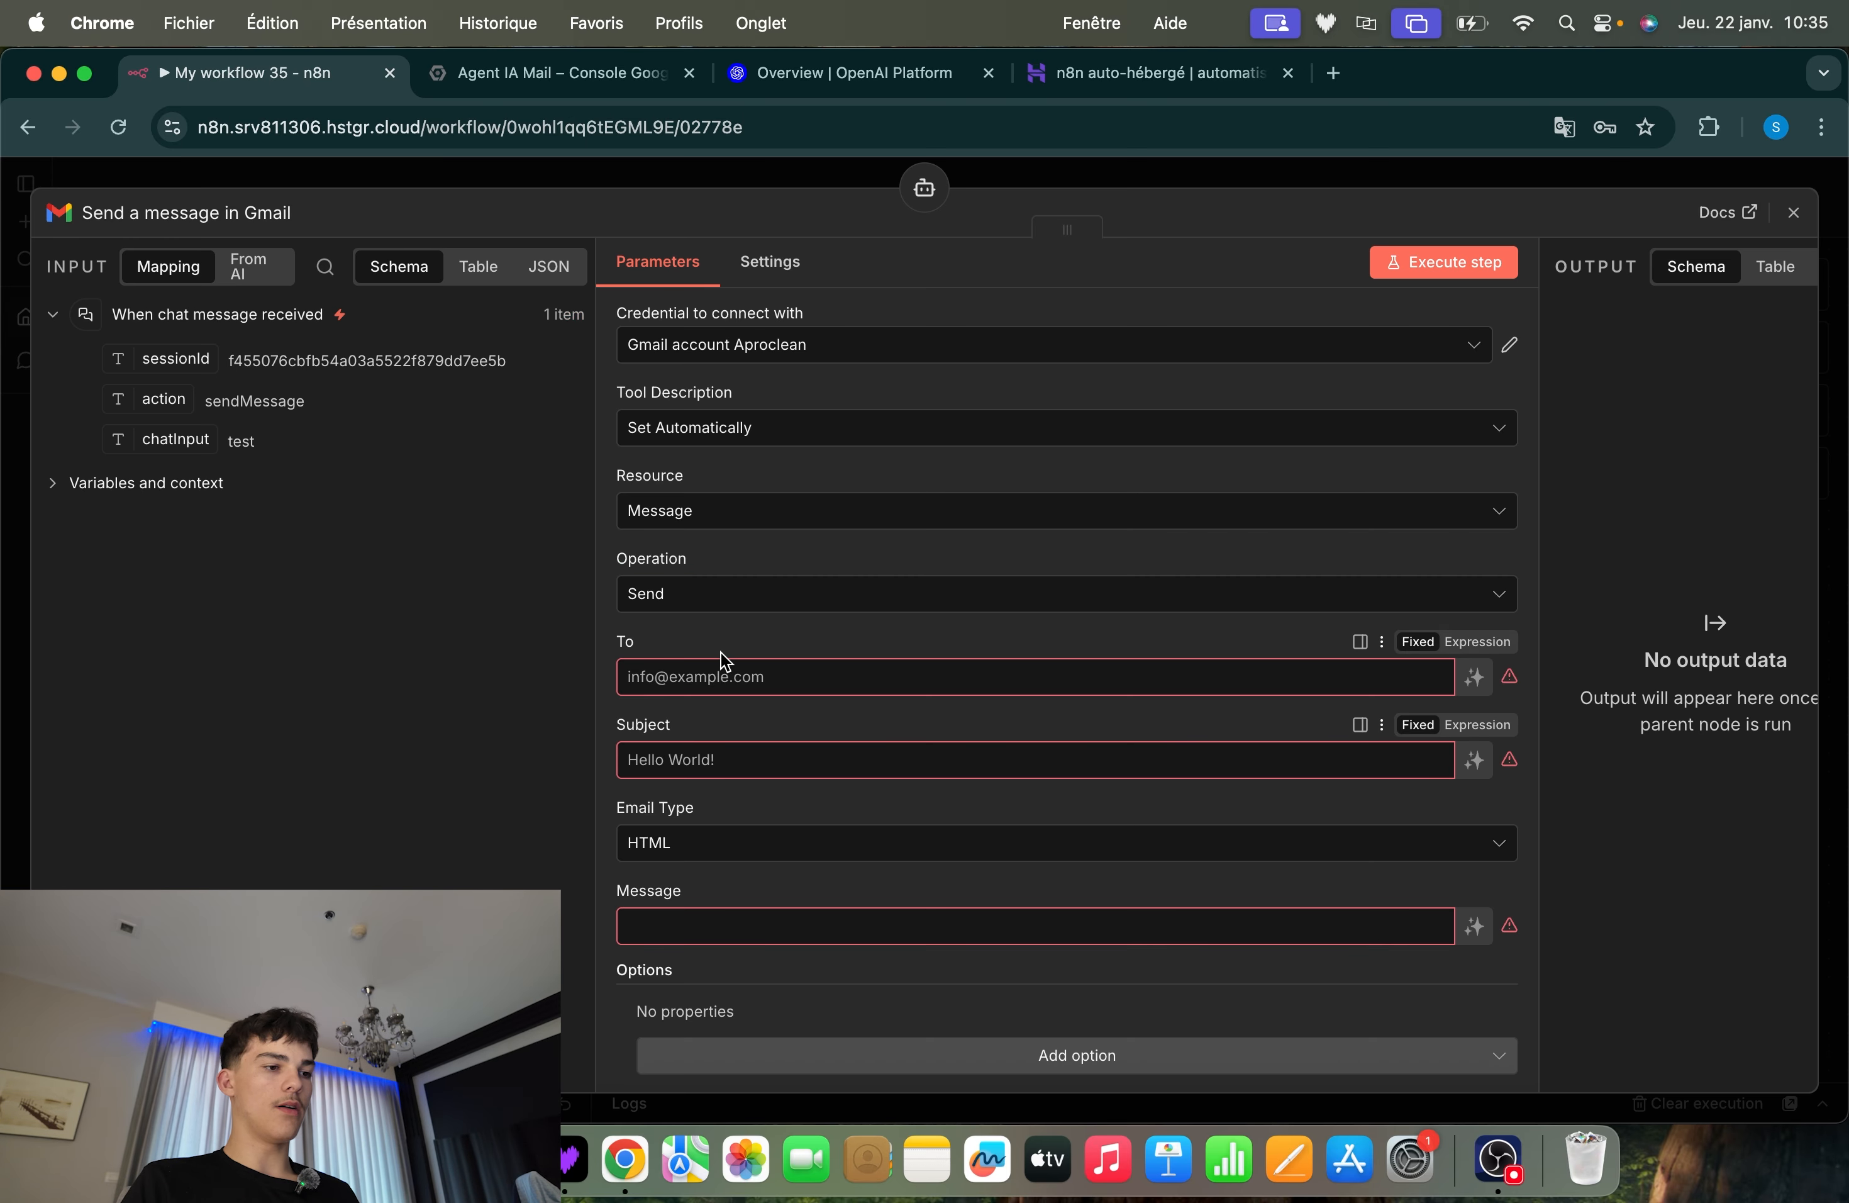
{"action": "left_click", "coordinate": [792, 356]}
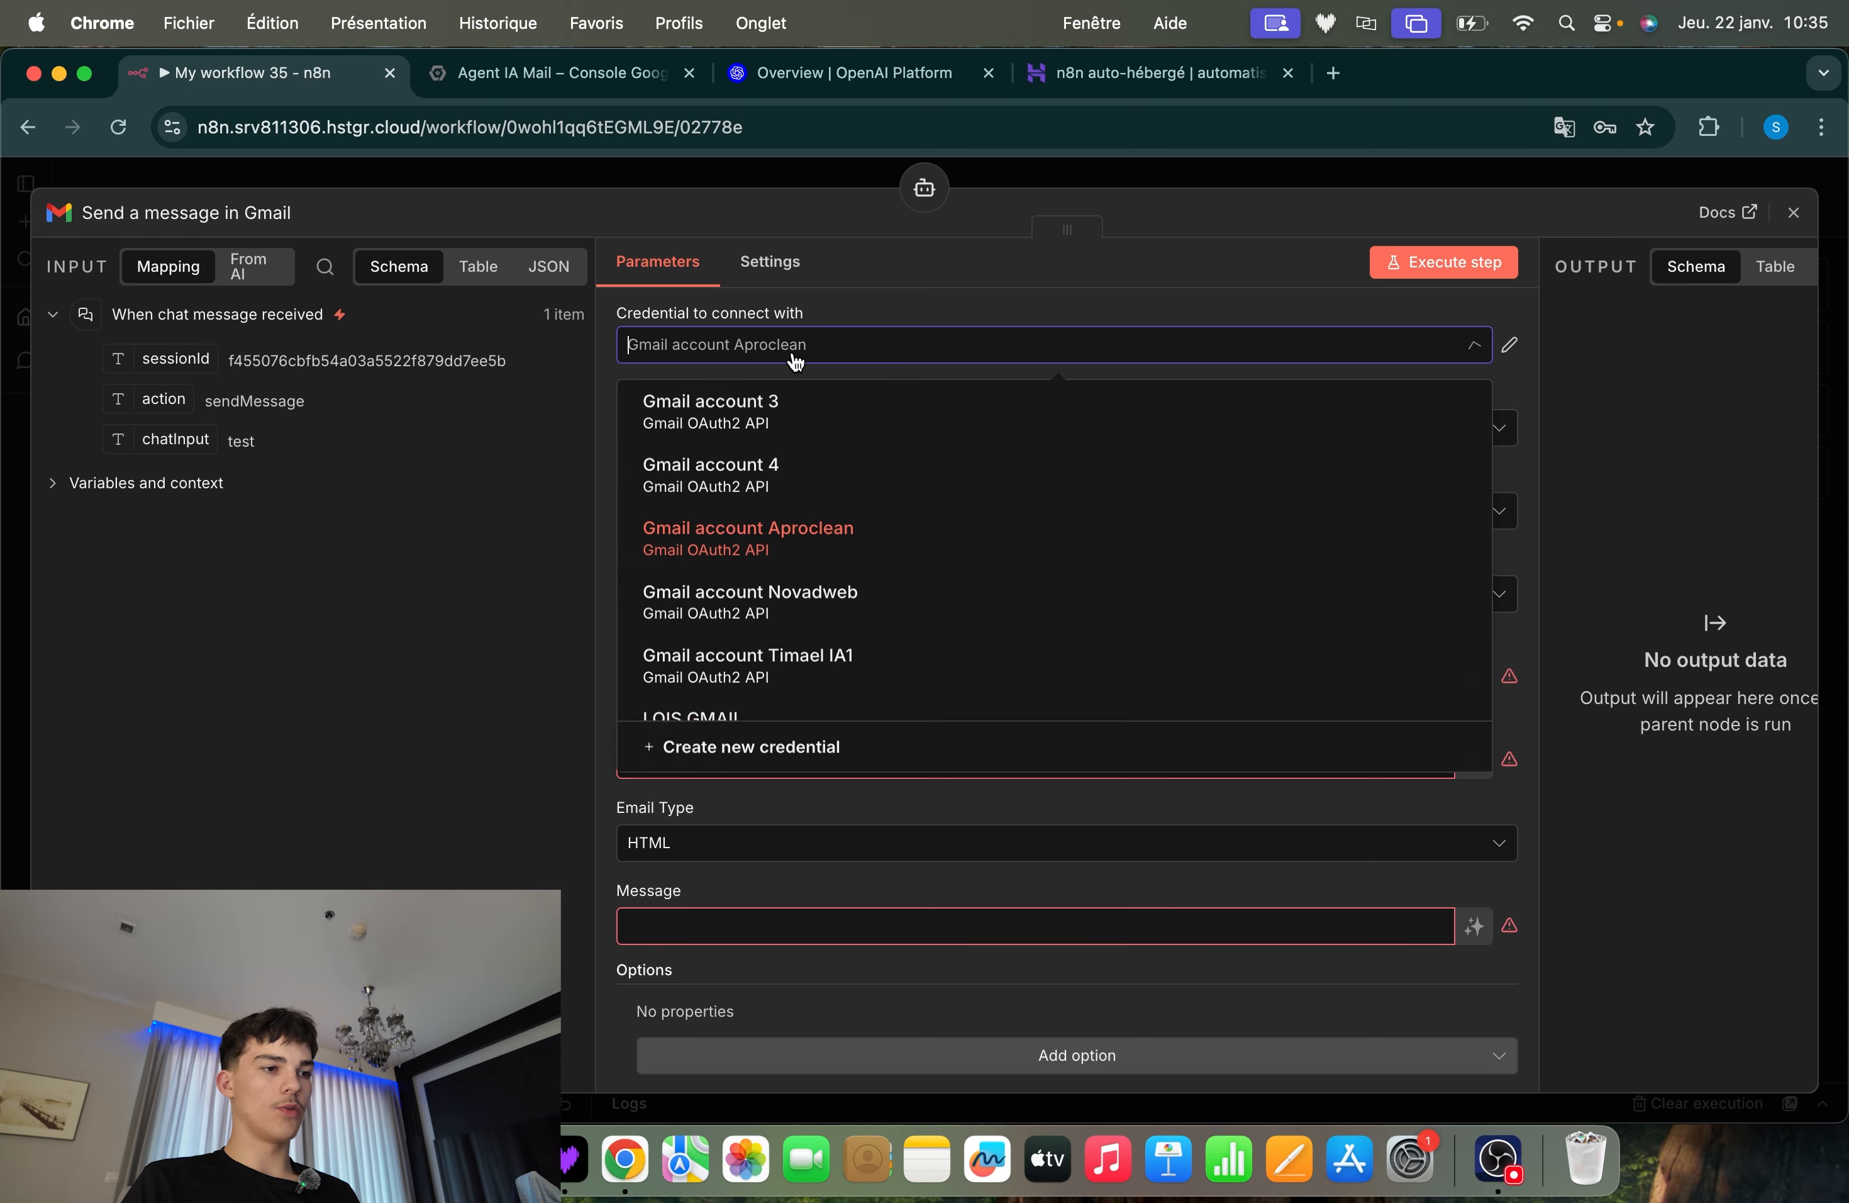
{"action": "left_click", "coordinate": [807, 756]}
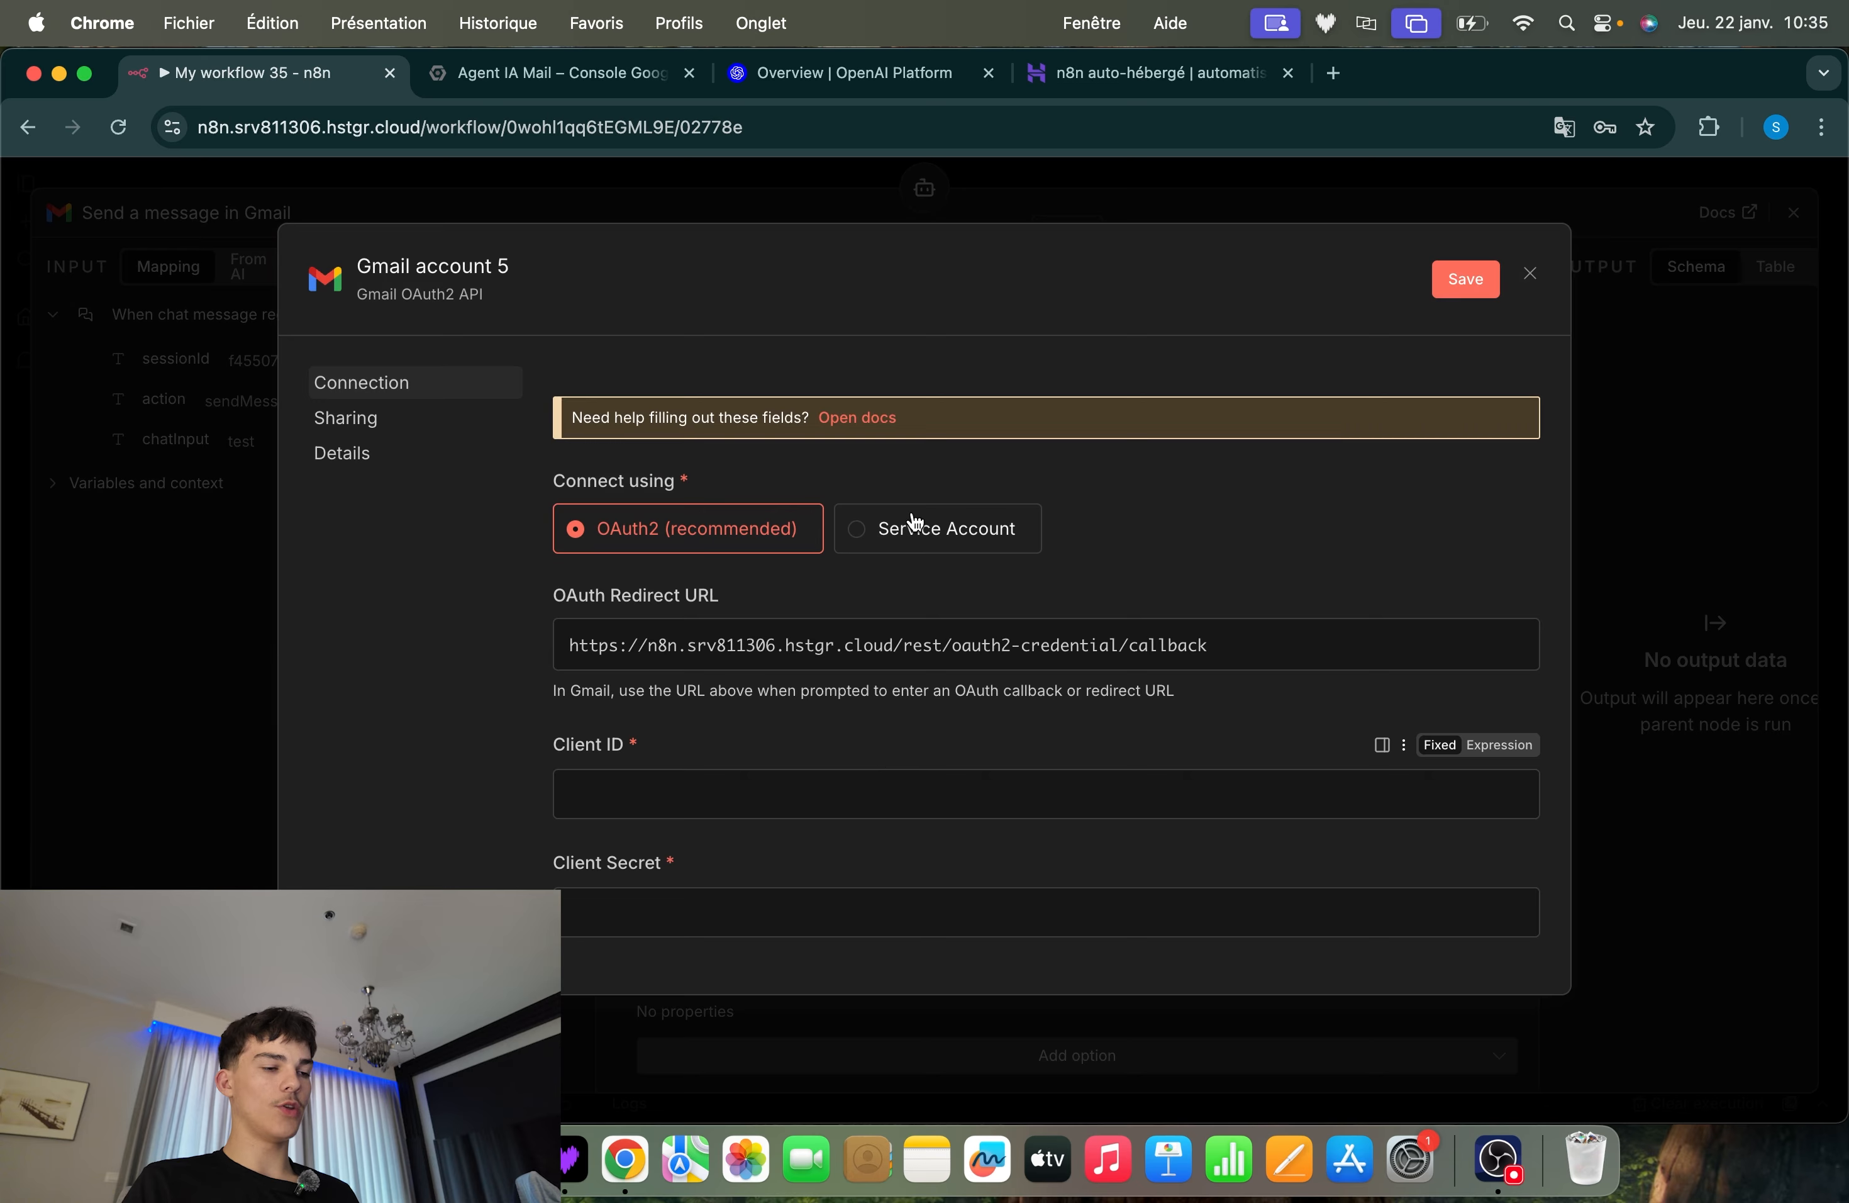
Examine the OAuth Redirect URL, Client ID and Client Secret fields of the new Gmail credential
{"action": "left_click_drag", "start_coordinate": [549, 598], "coordinate": [456, 617]}
{"action": "scroll", "coordinate": [767, 675], "scroll_direction": "down", "scroll_amount": 2}
{"action": "left_click", "coordinate": [637, 658]}
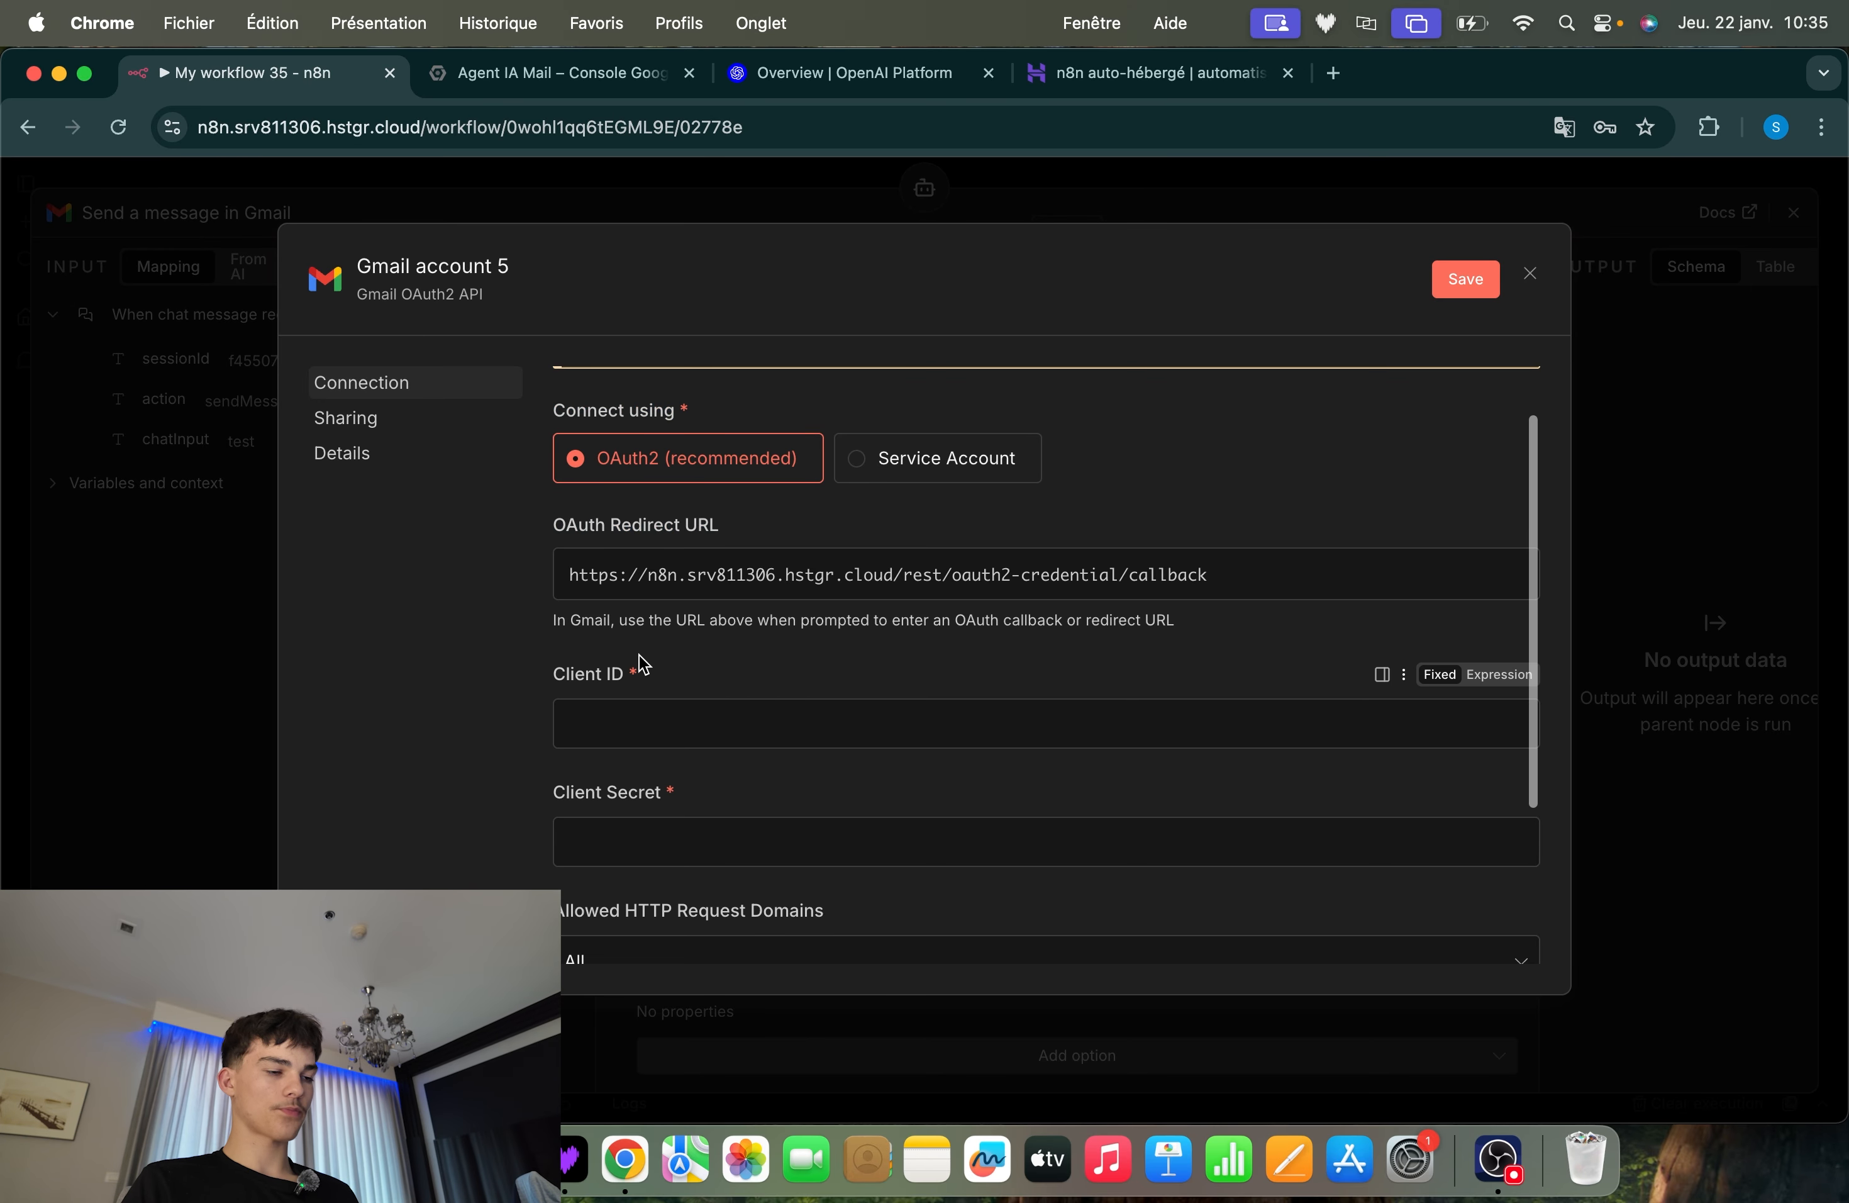
{"action": "scroll", "coordinate": [637, 659], "scroll_direction": "down", "scroll_amount": 2}
{"action": "left_click_drag", "start_coordinate": [676, 715], "coordinate": [426, 728]}
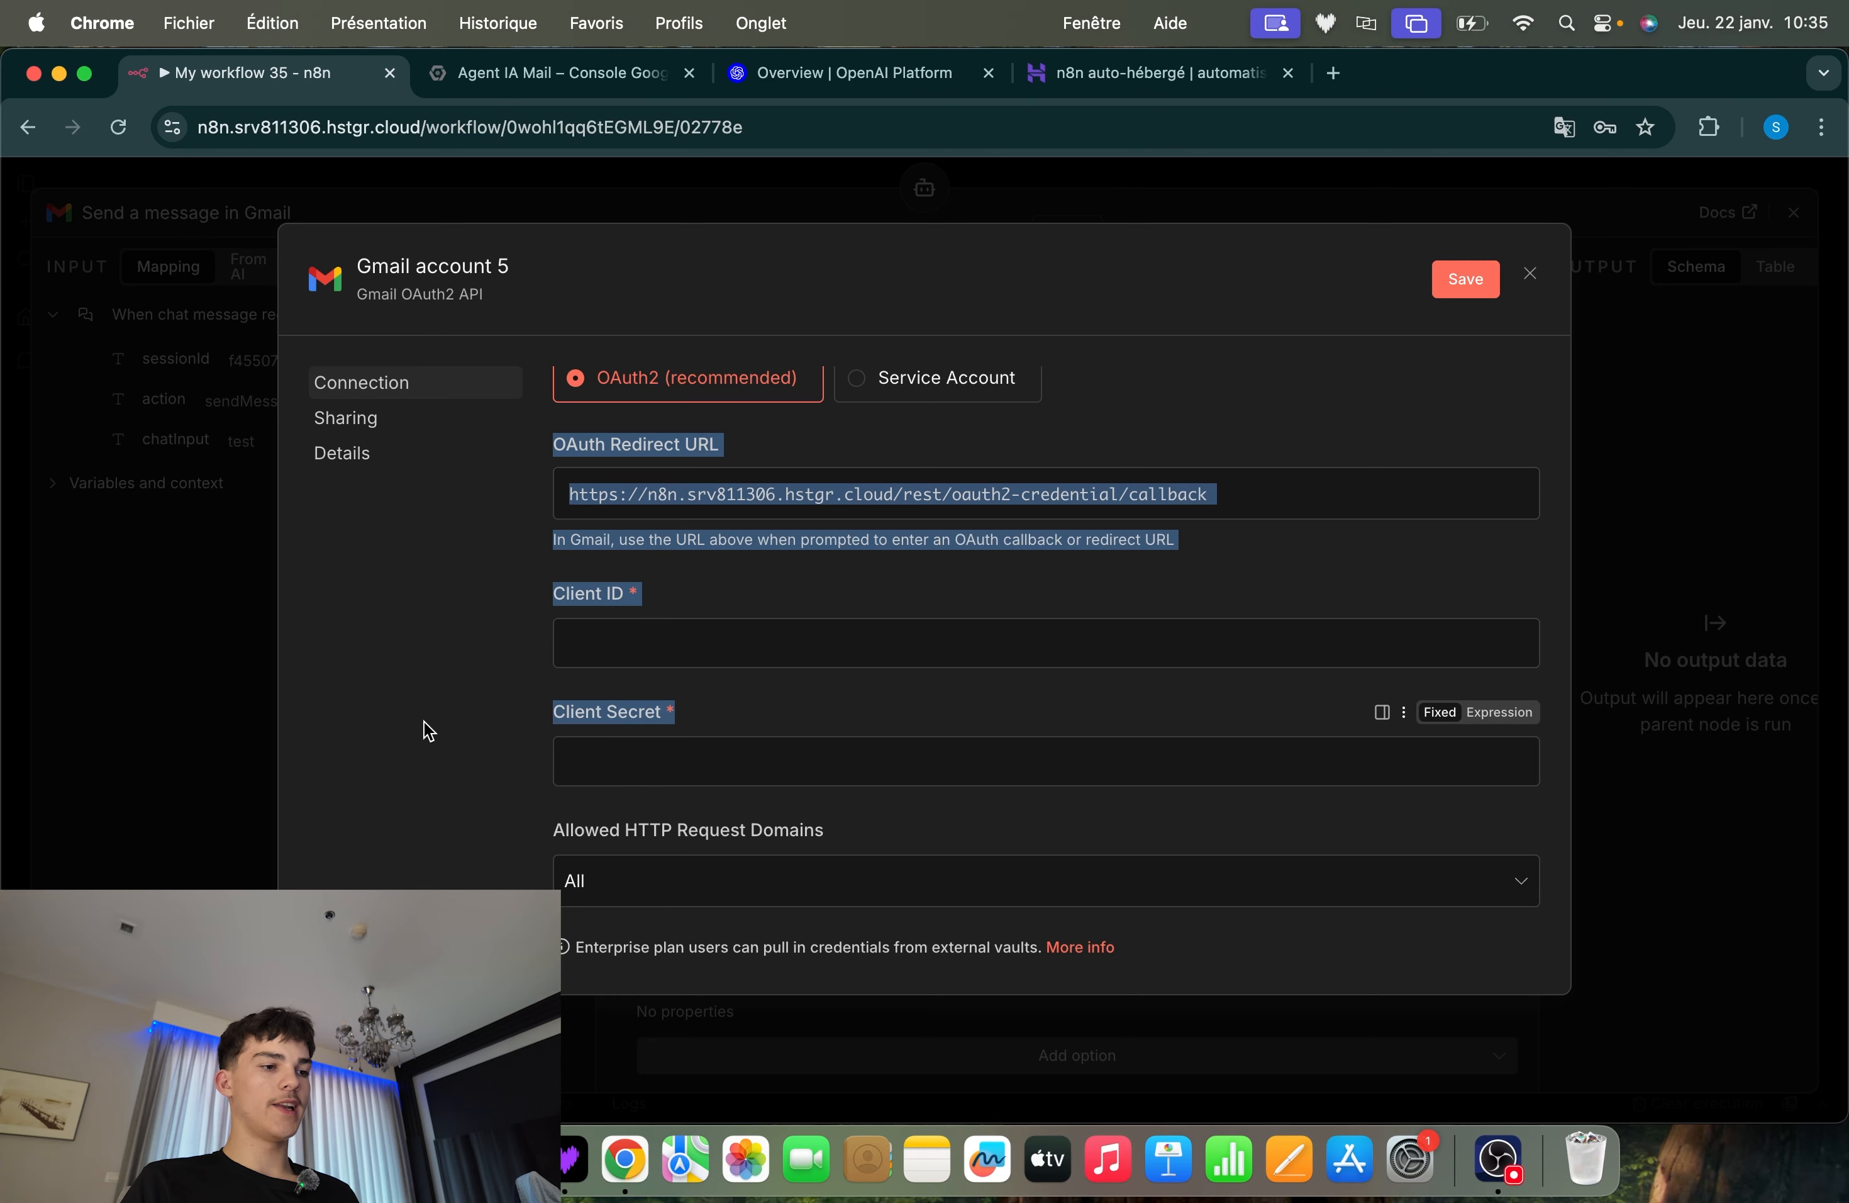
{"action": "left_click", "coordinate": [673, 707]}
{"action": "scroll", "coordinate": [840, 707], "scroll_direction": "up", "scroll_amount": 1}
{"action": "scroll", "coordinate": [840, 711], "scroll_direction": "up", "scroll_amount": 3}
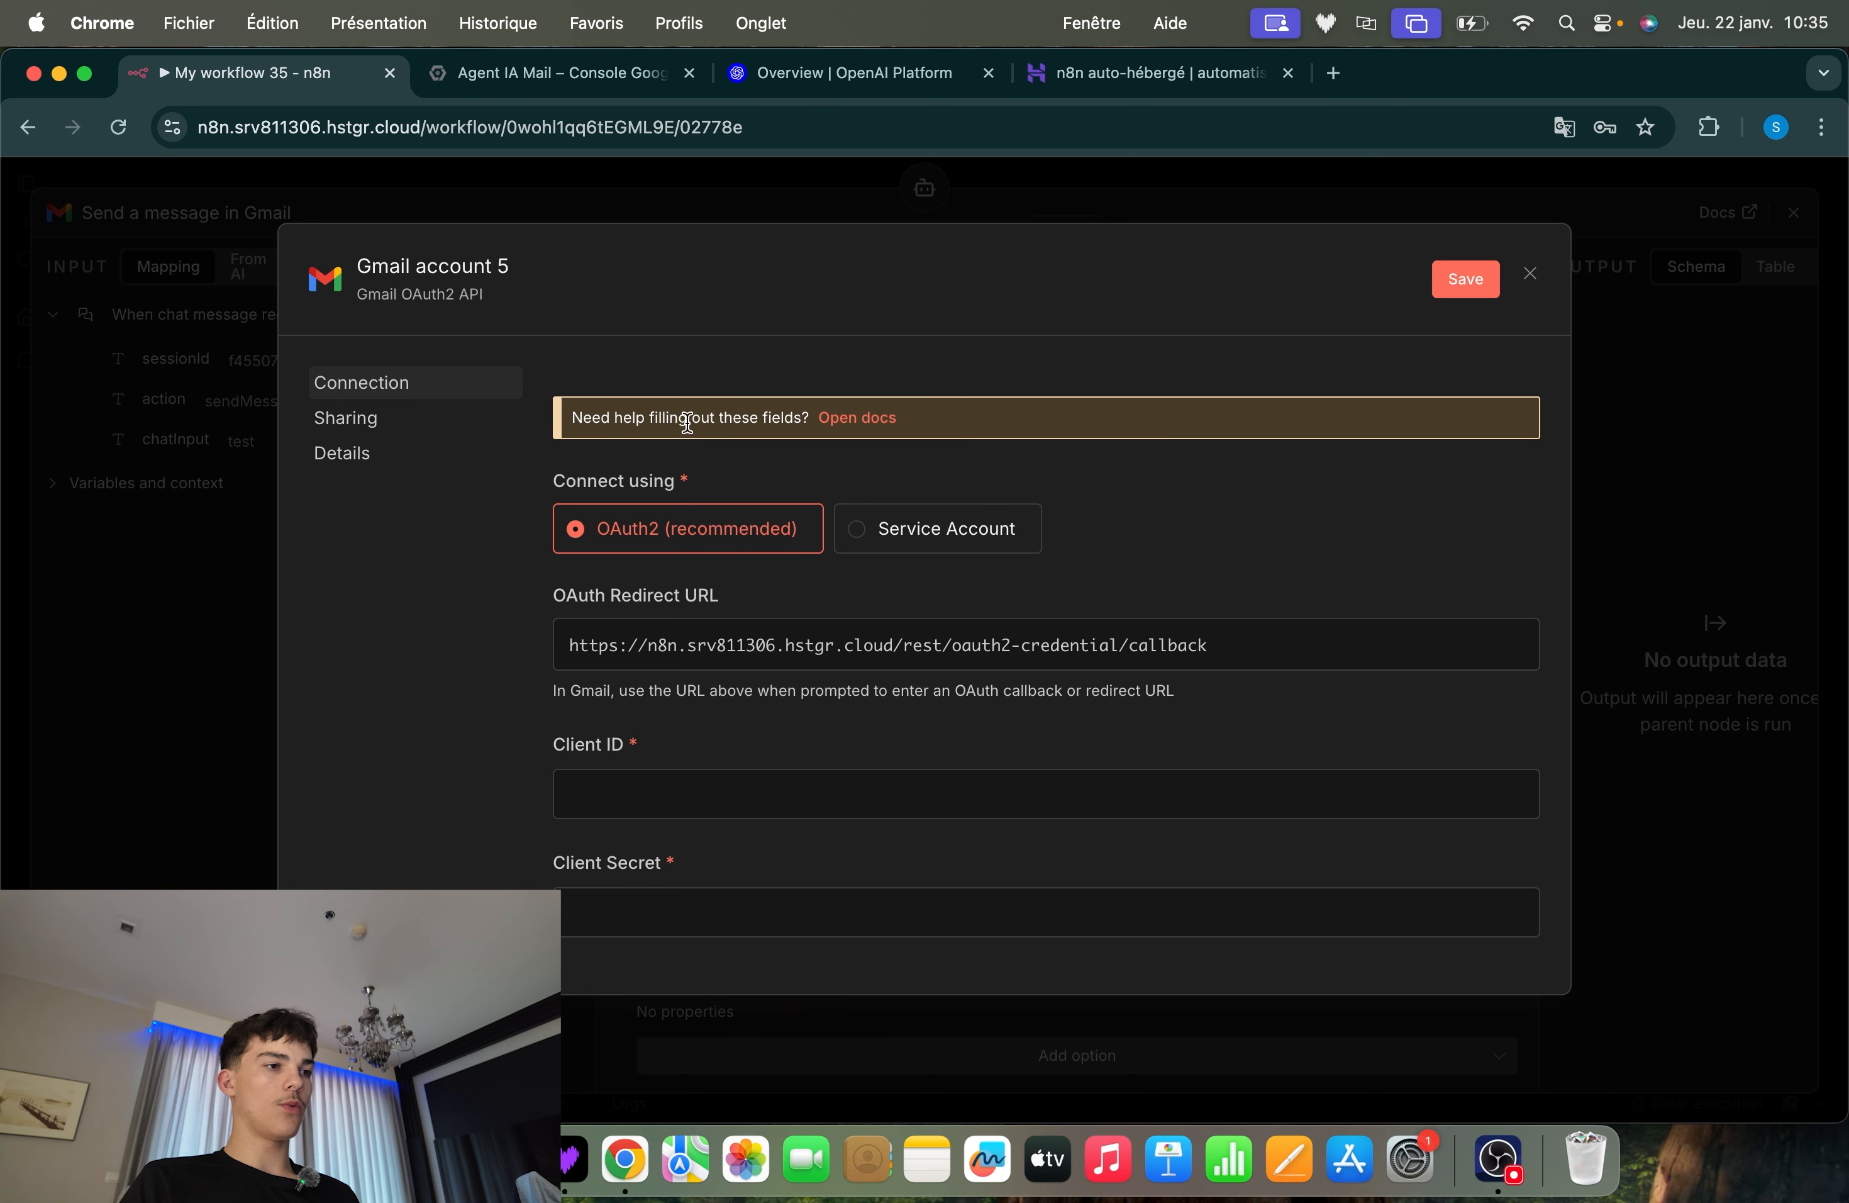
Switch to the Google Cloud console and create a new project named Agent Mail 2
{"action": "left_click", "coordinate": [508, 74]}
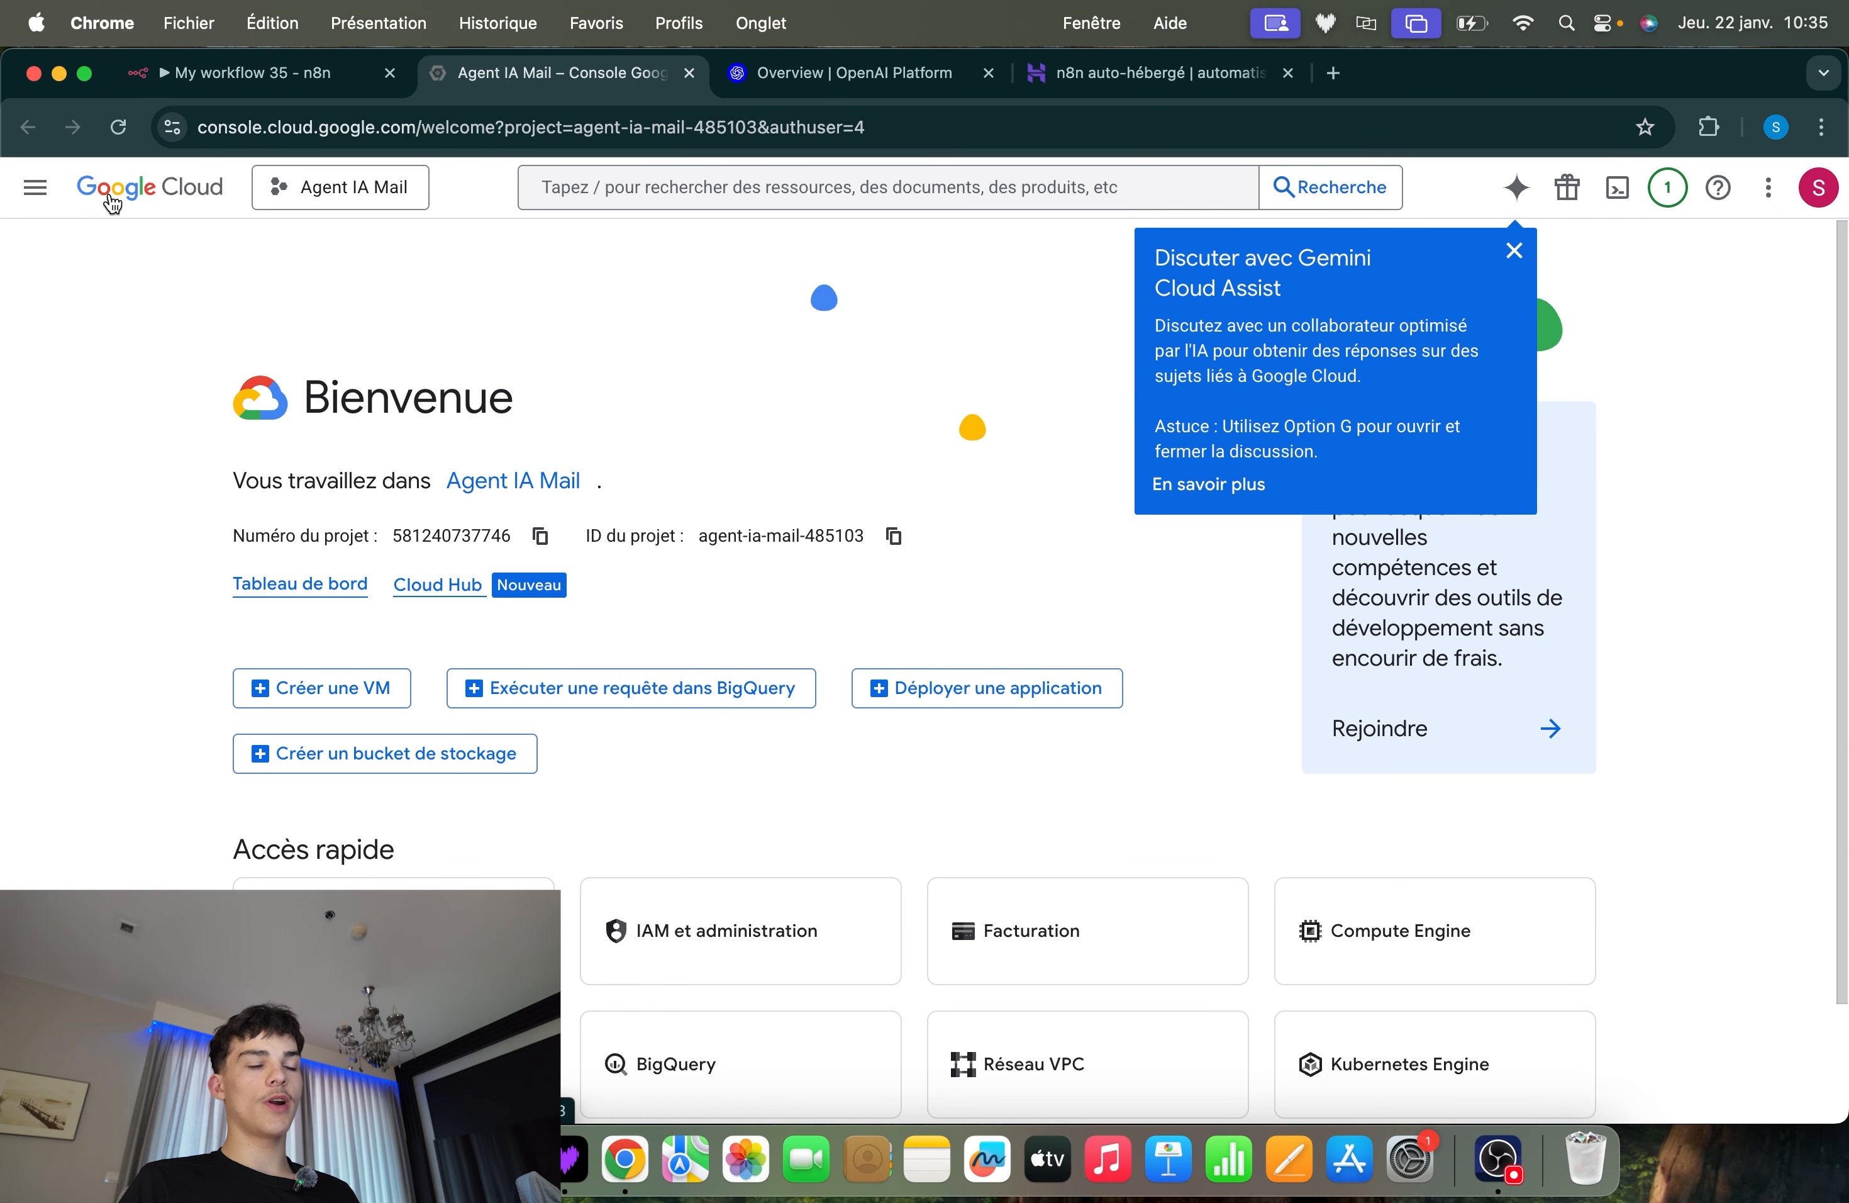
{"action": "left_click", "coordinate": [343, 187]}
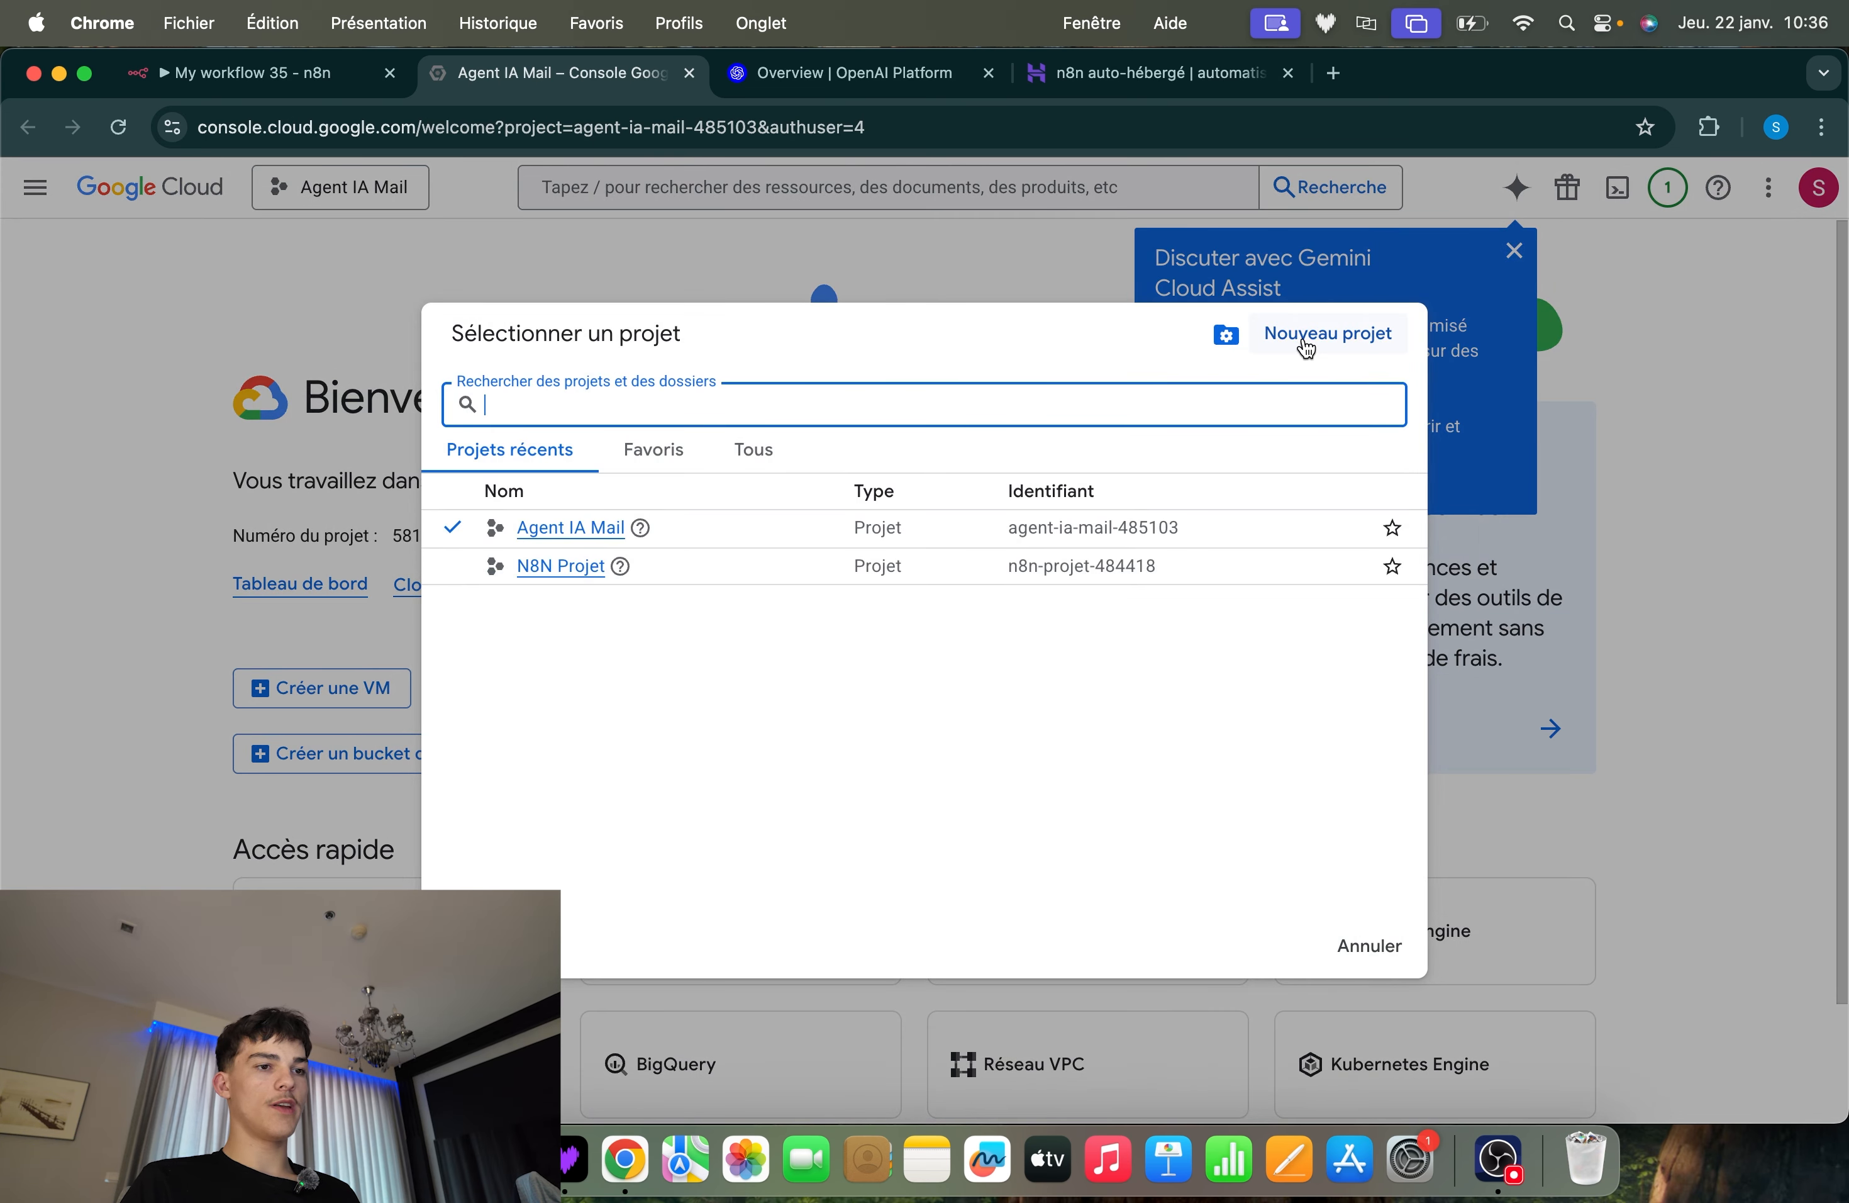
{"action": "left_click", "coordinate": [1304, 344]}
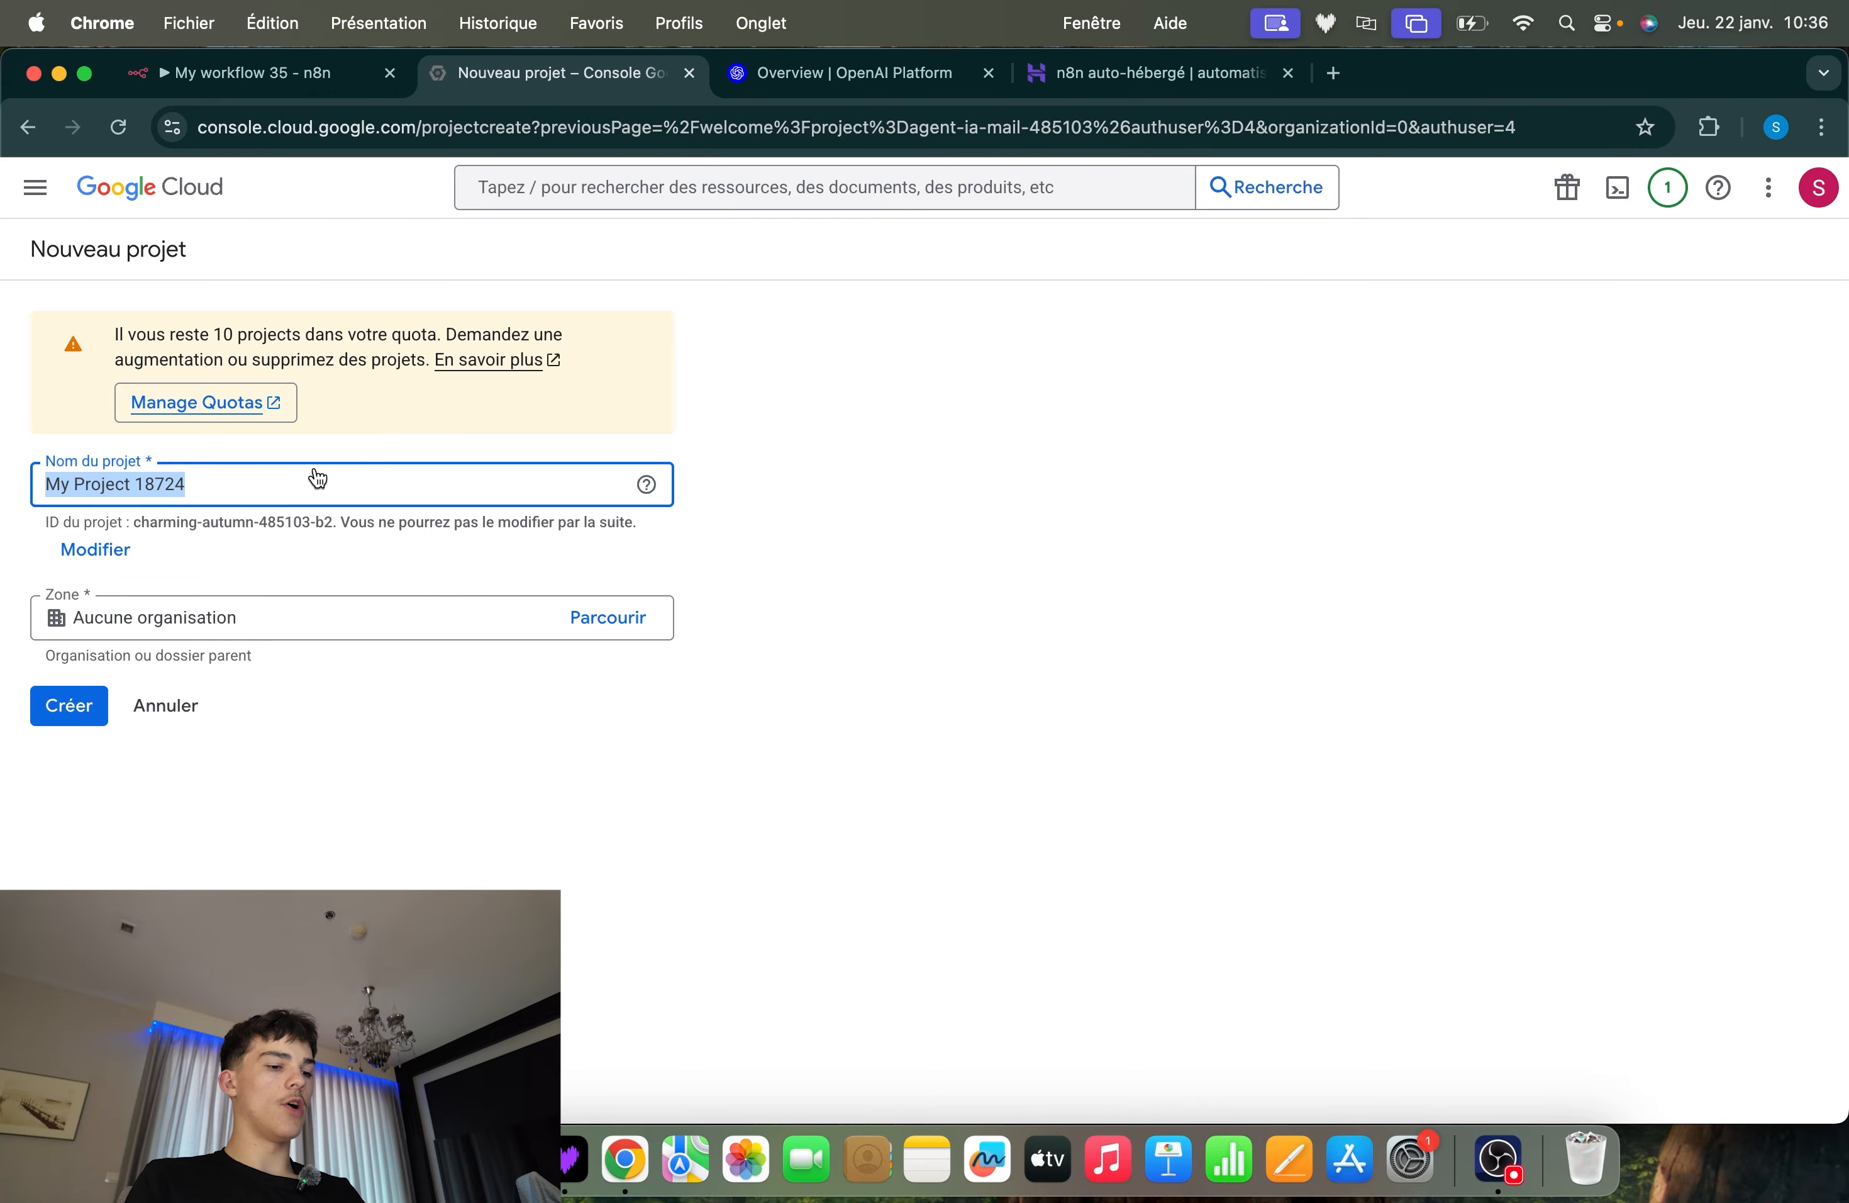
{"action": "type", "text": "GAne"}
{"action": "key", "text": "BackSpace"}
{"action": "type", "text": "Ag"}
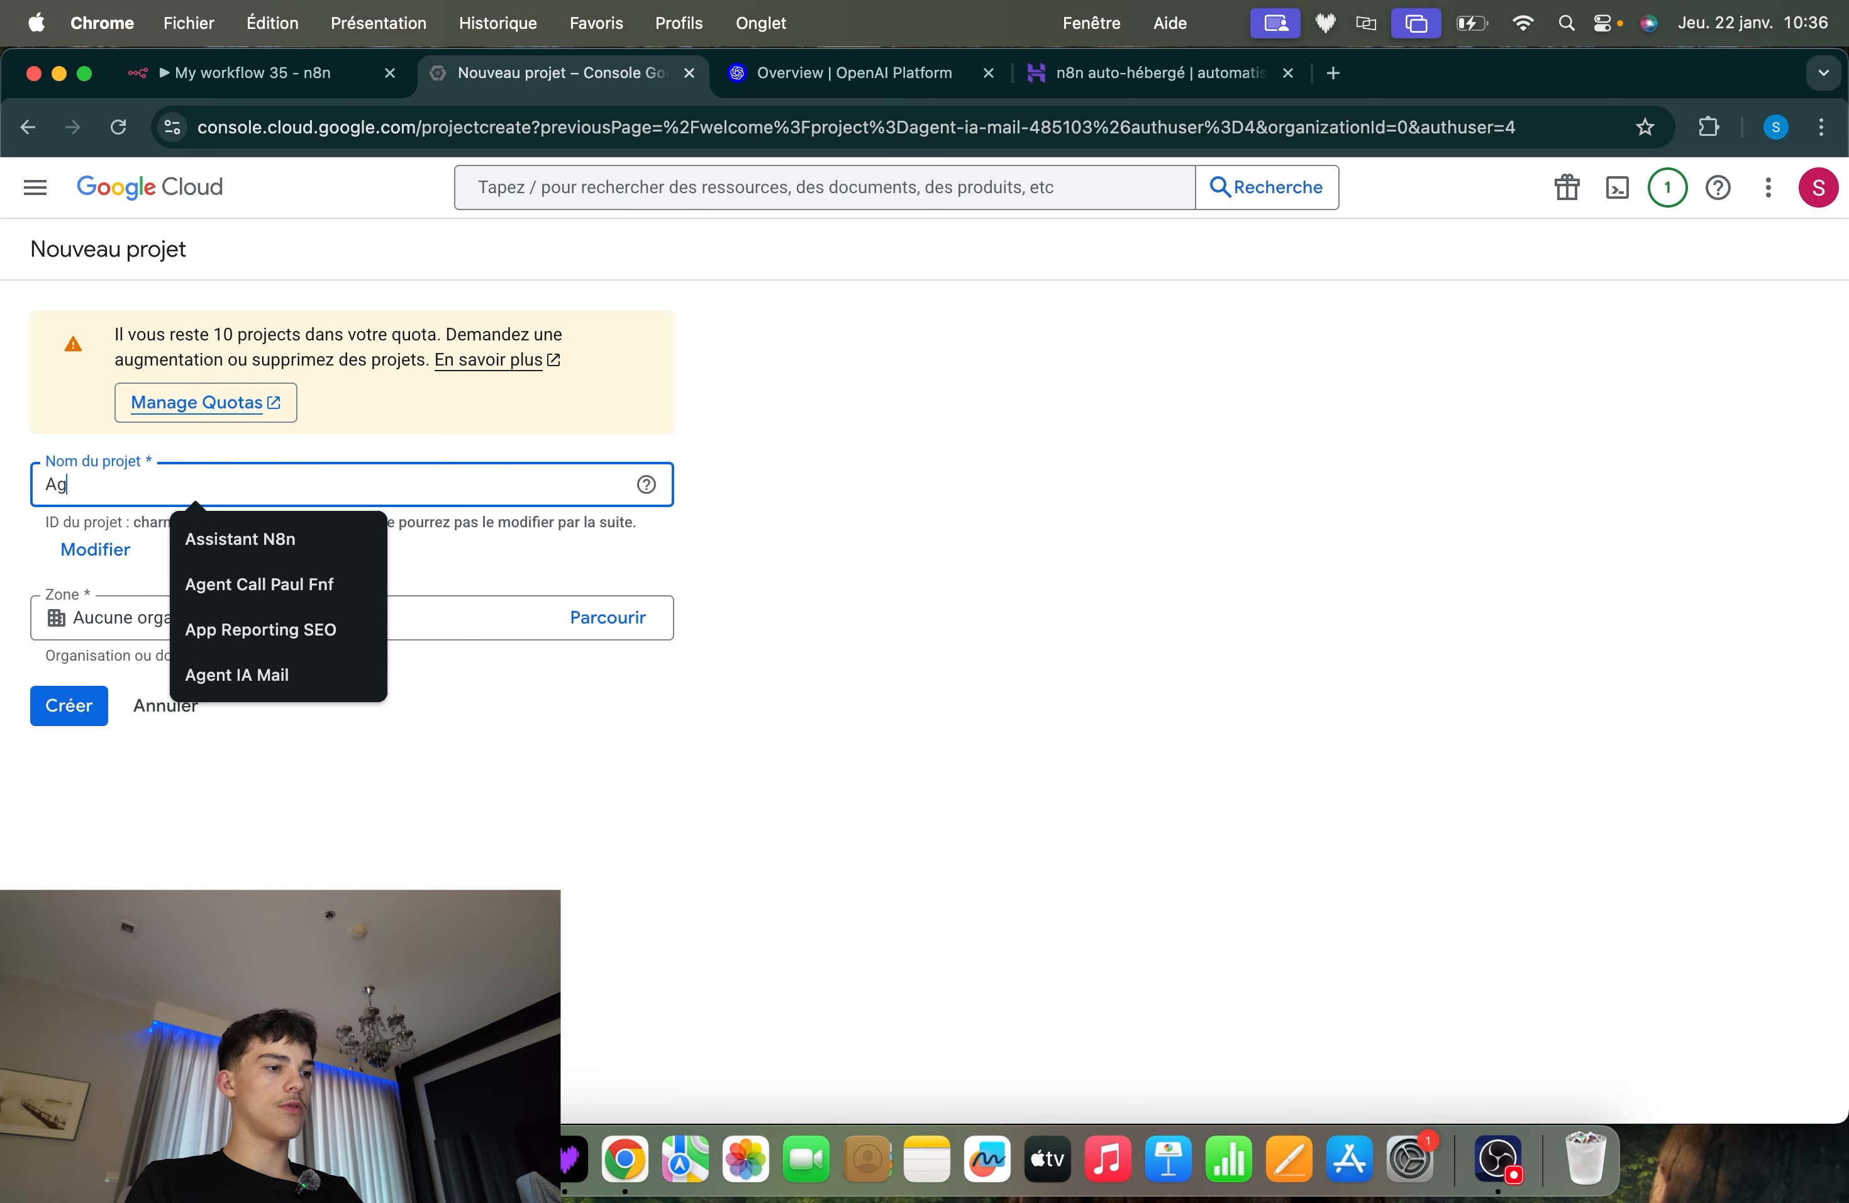
{"action": "type", "text": "ent Mail"}
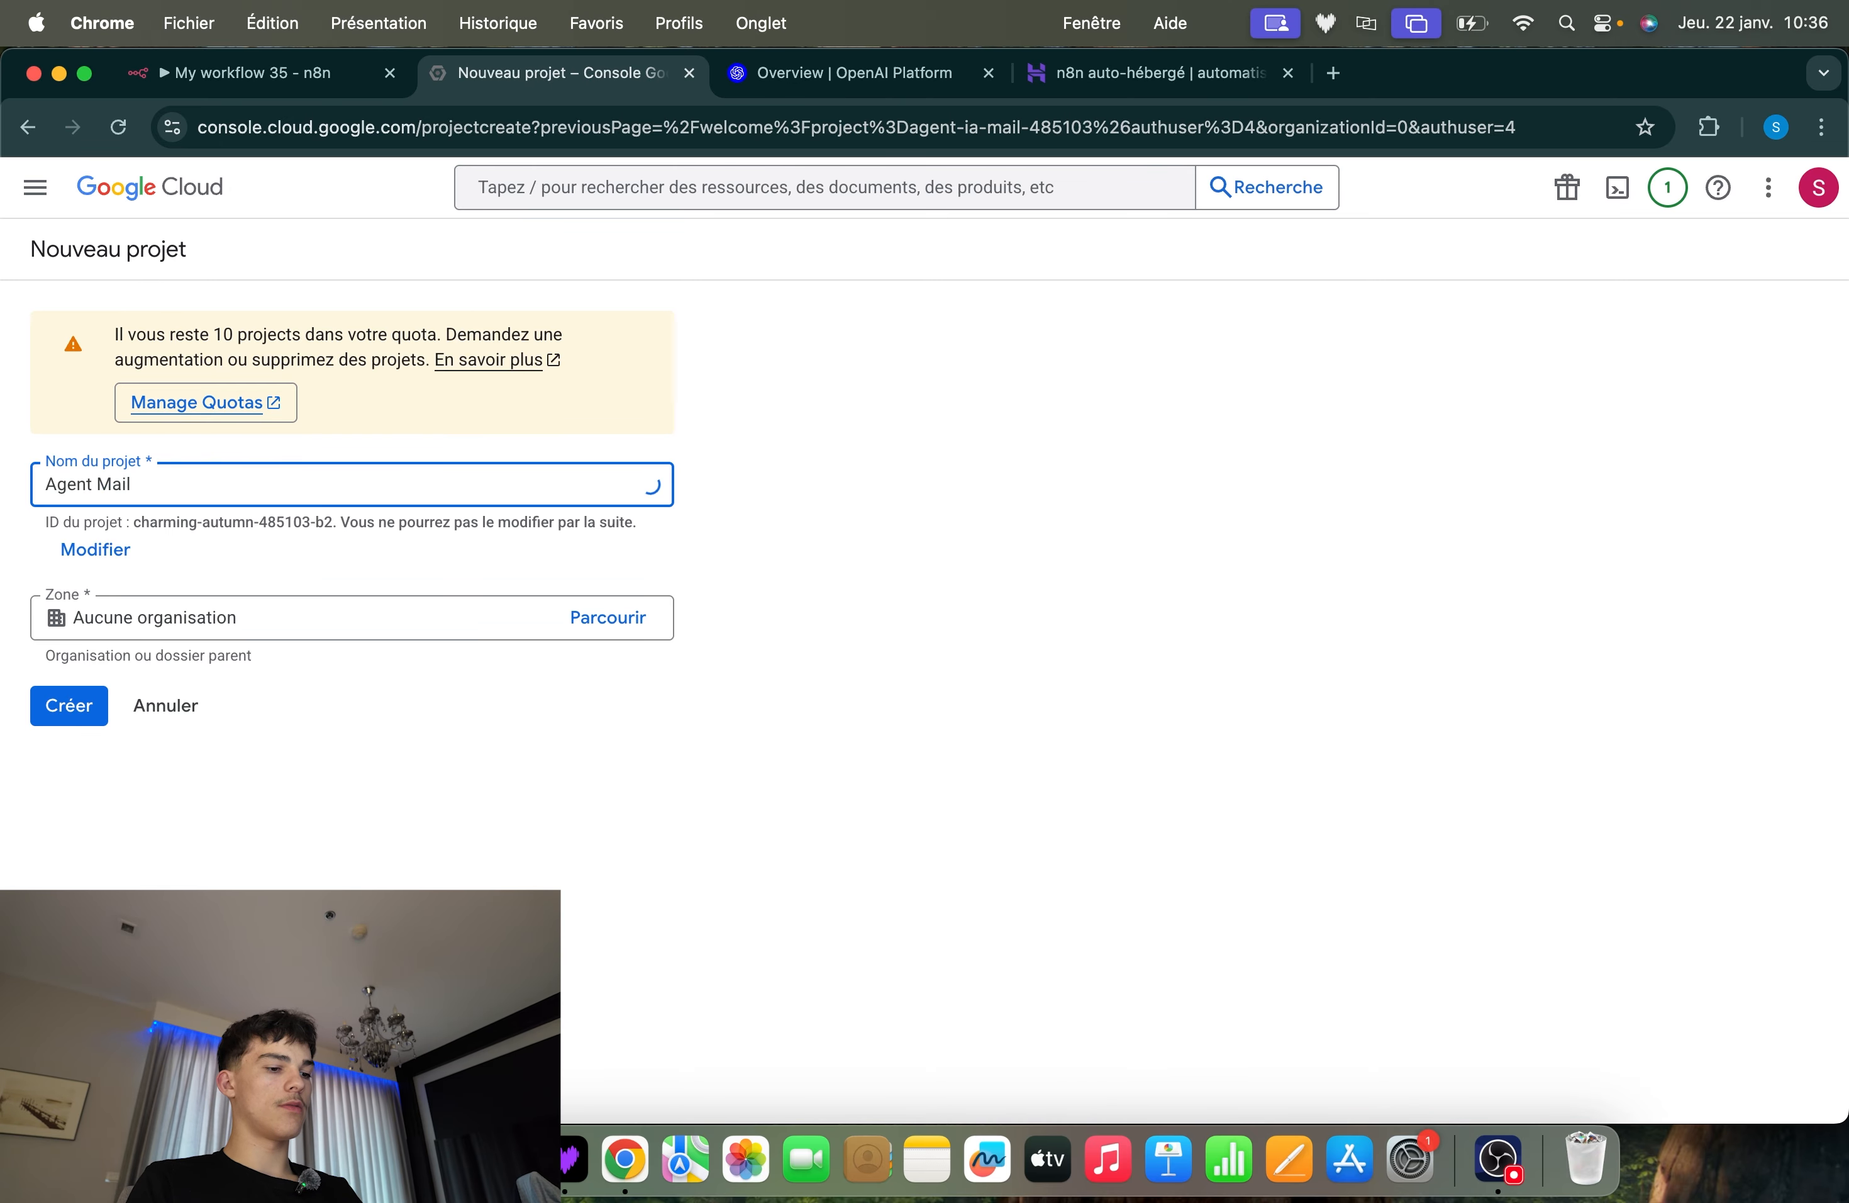
{"action": "type", "text": " 2"}
{"action": "left_click", "coordinate": [85, 701]}
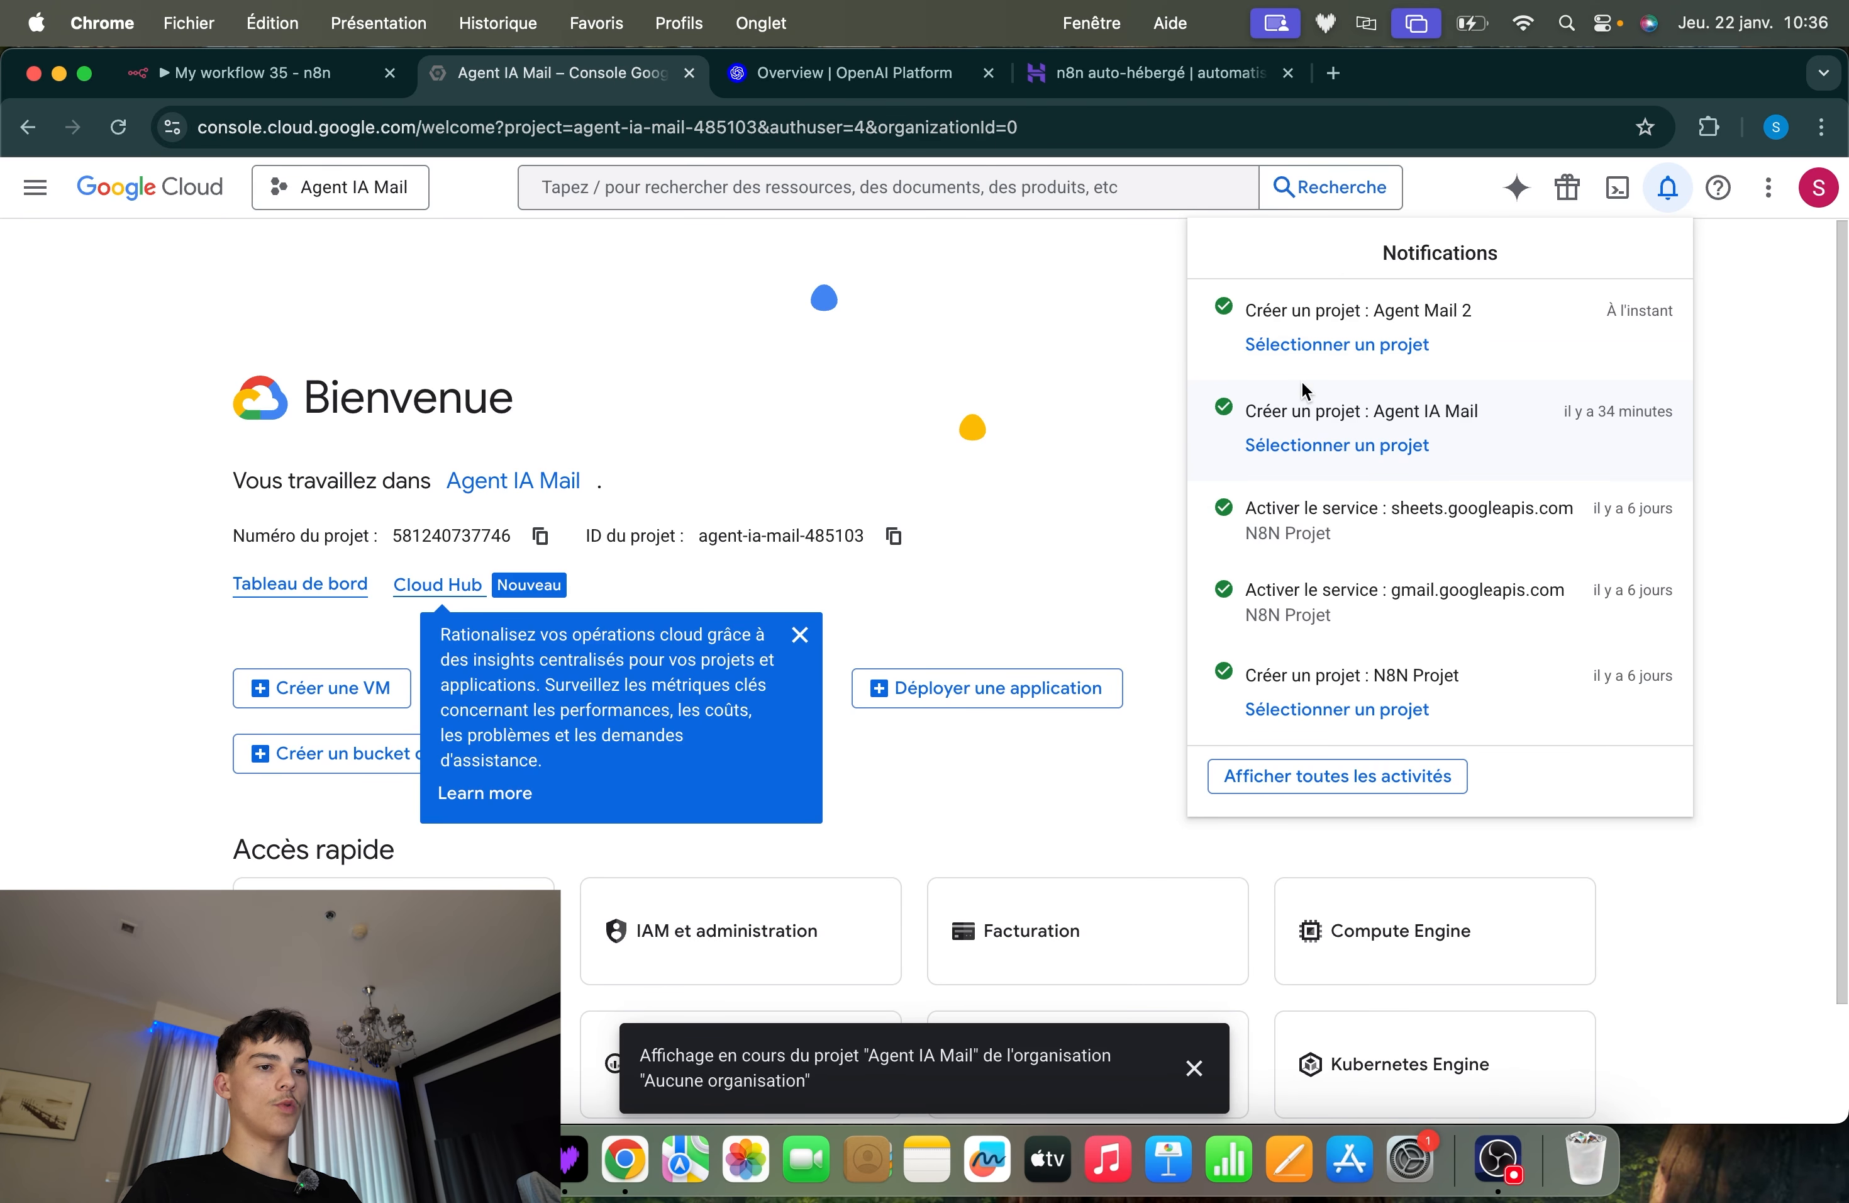
Make Agent Mail 2 the active project and dismiss the notifications and the Cloud Hub tip
{"action": "left_click", "coordinate": [1322, 358]}
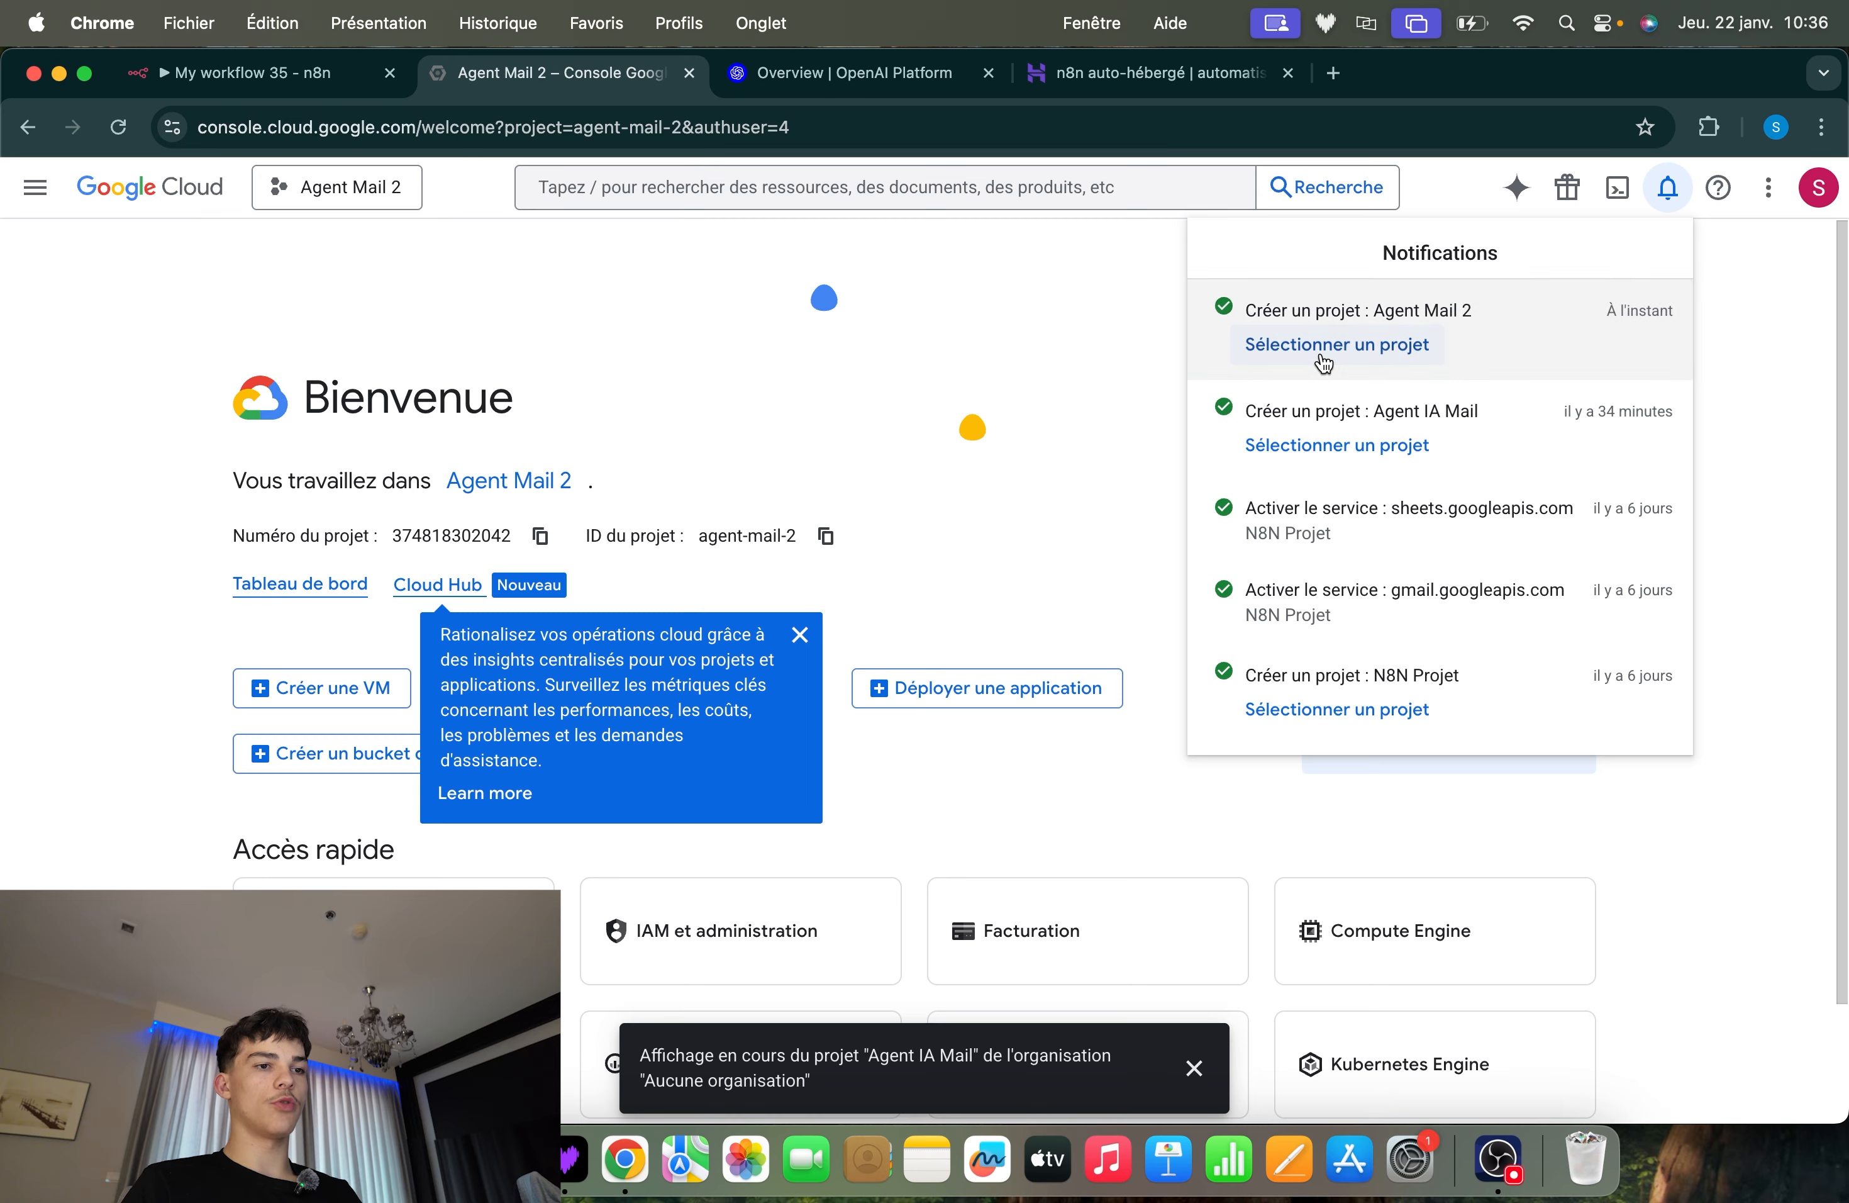
{"action": "left_click", "coordinate": [893, 458]}
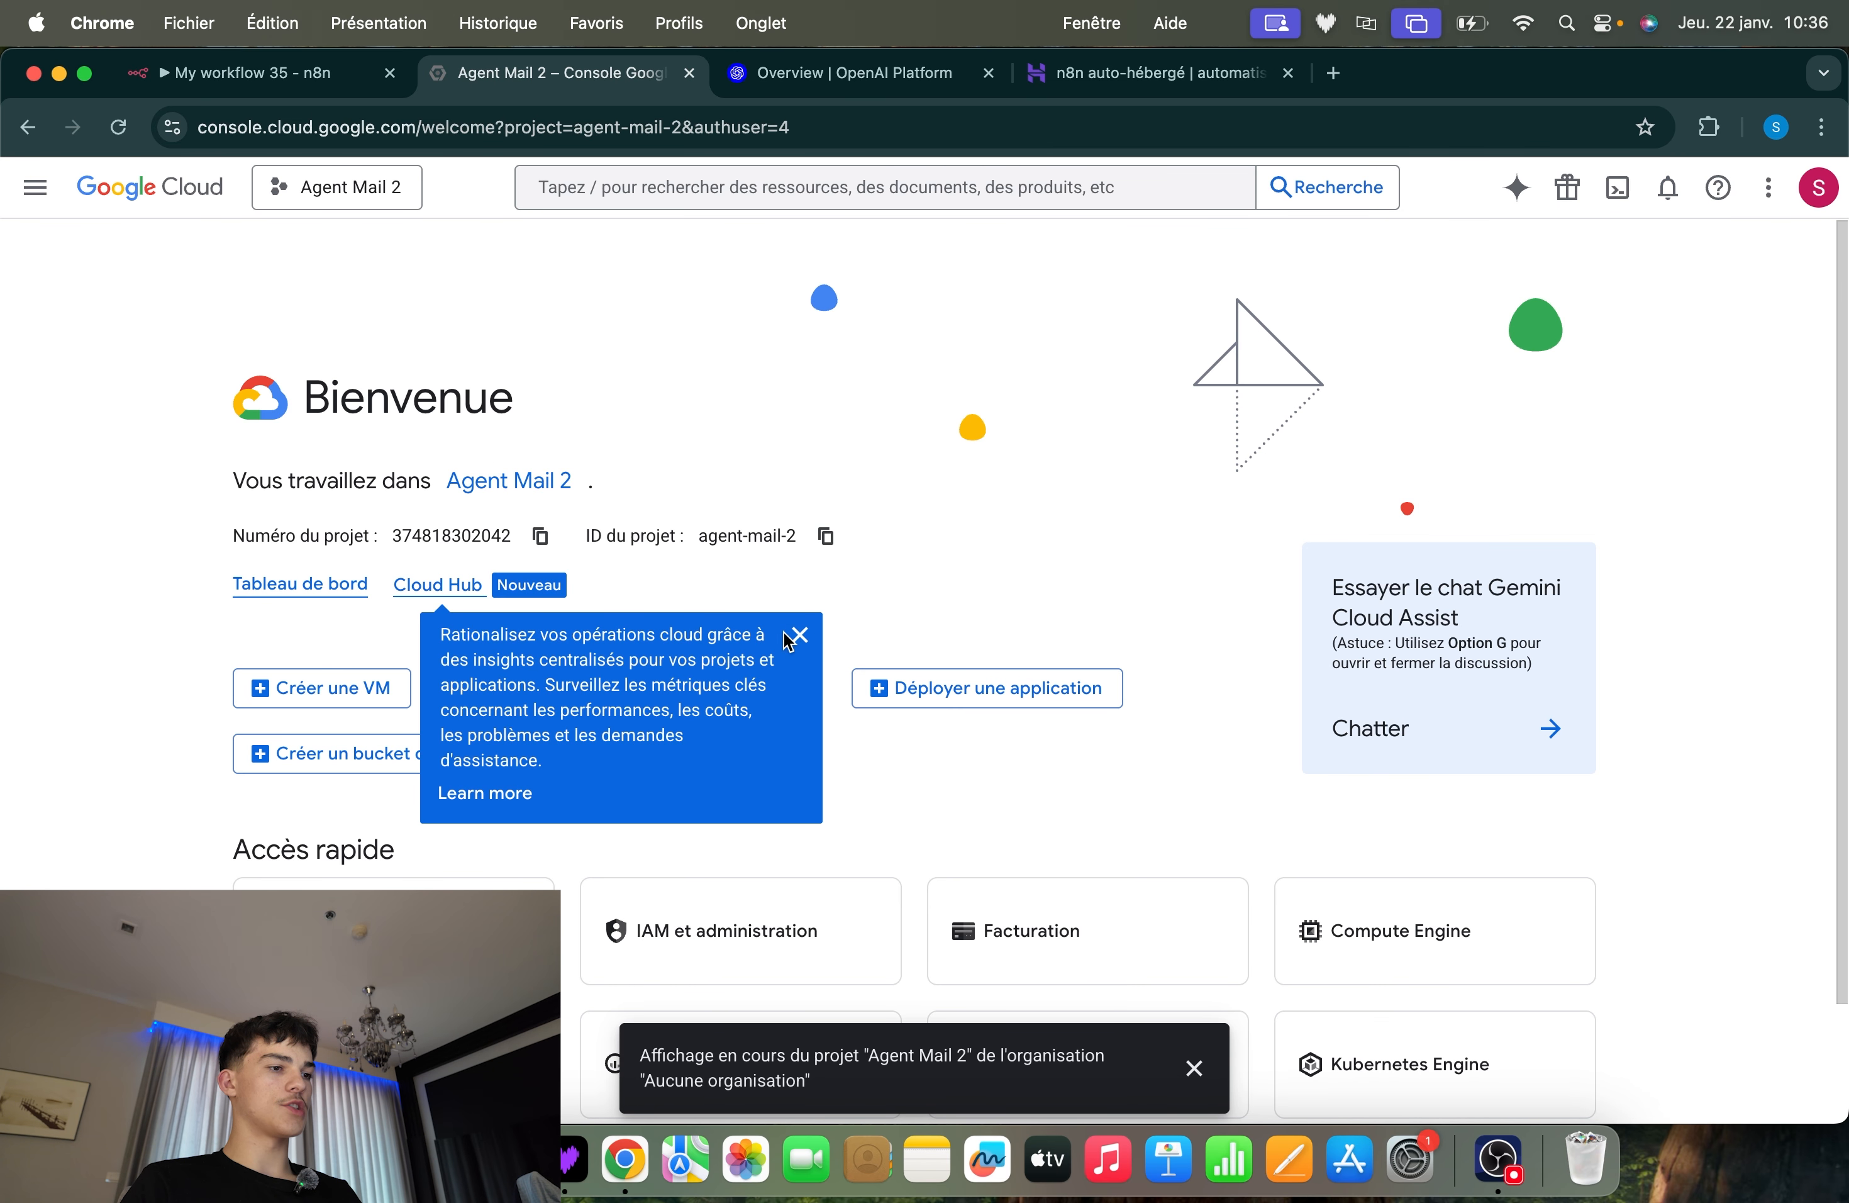
{"action": "left_click_drag", "start_coordinate": [660, 482], "coordinate": [763, 437]}
{"action": "left_click", "coordinate": [762, 438]}
{"action": "left_click", "coordinate": [798, 634]}
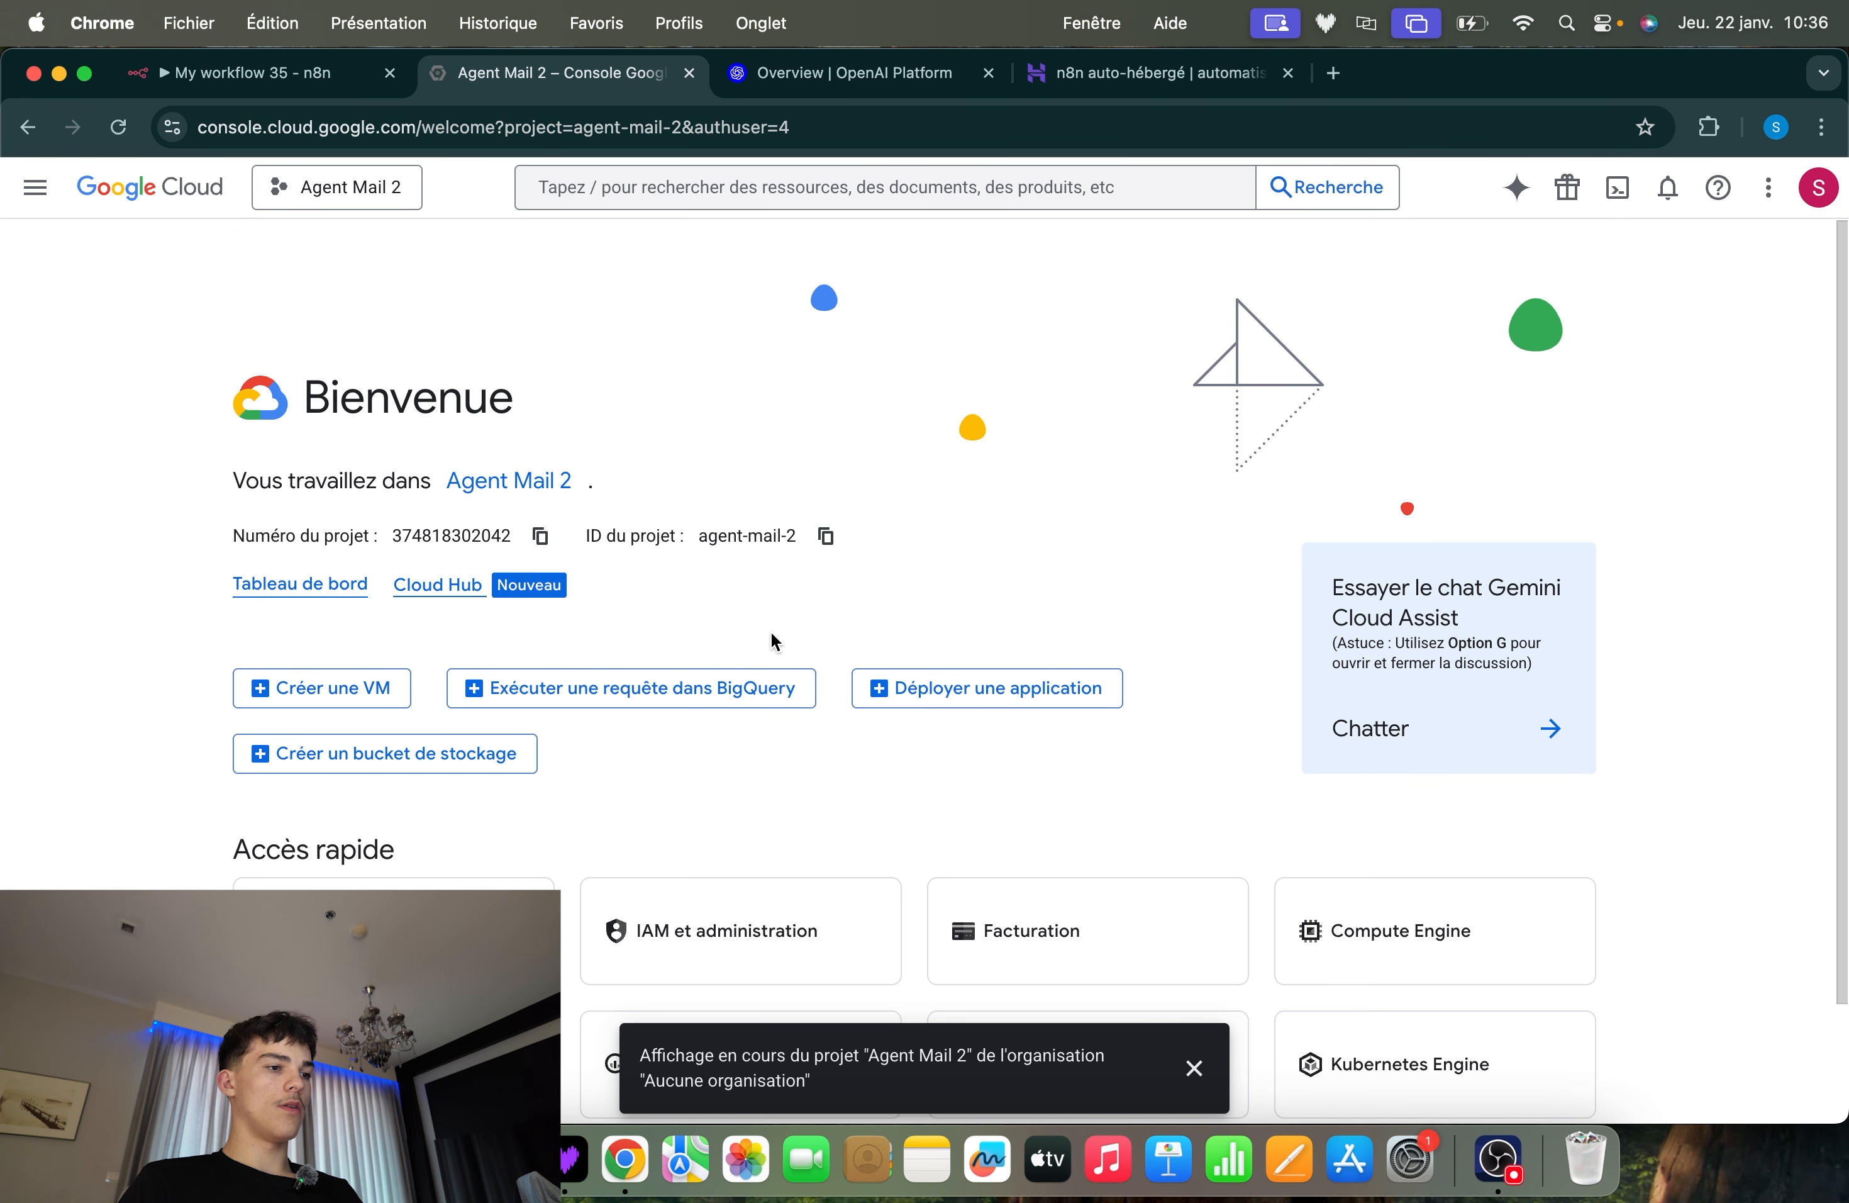
{"action": "left_click_drag", "start_coordinate": [224, 431], "coordinate": [479, 501]}
{"action": "left_click", "coordinate": [385, 488]}
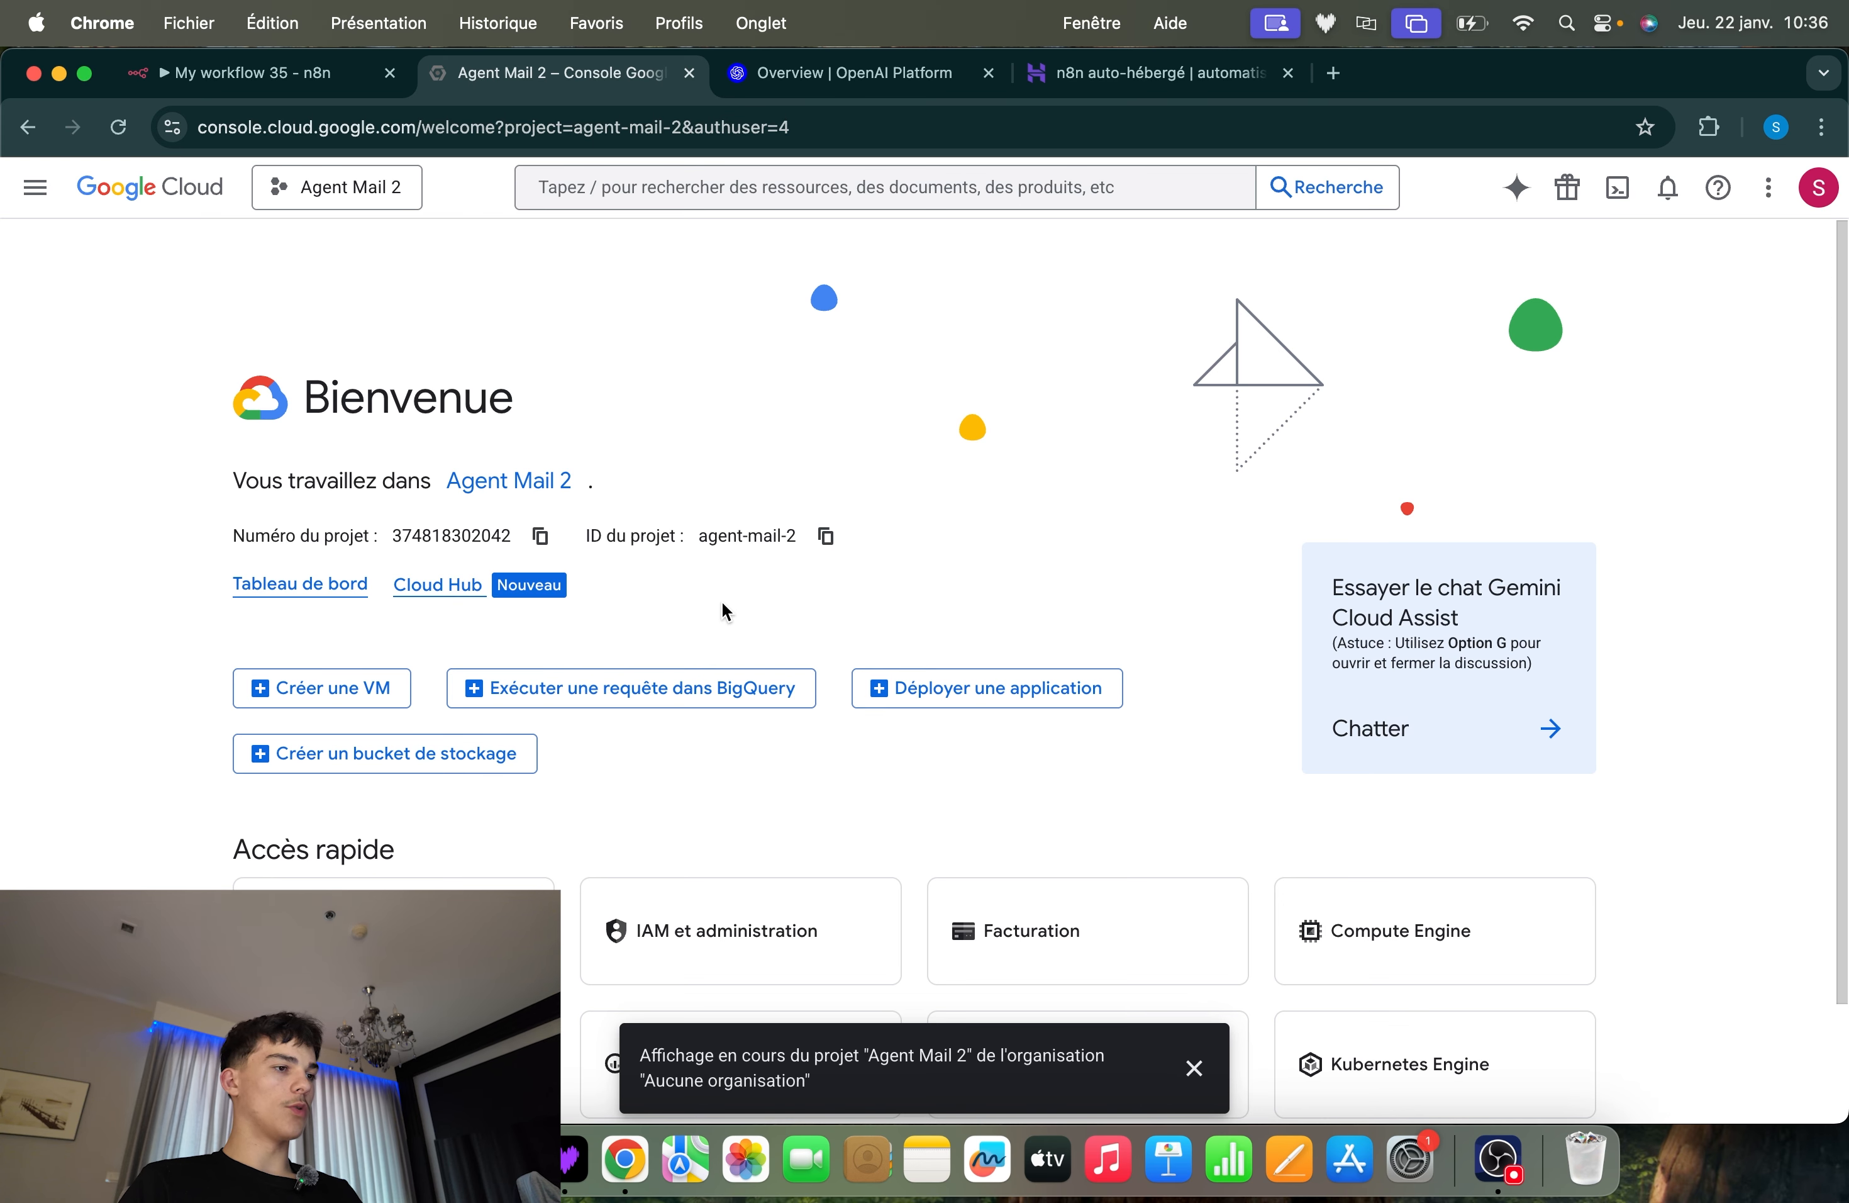
Open the OAuth consent screen page under API et services and start configuring the Google Auth Platform
{"action": "left_click", "coordinate": [32, 190]}
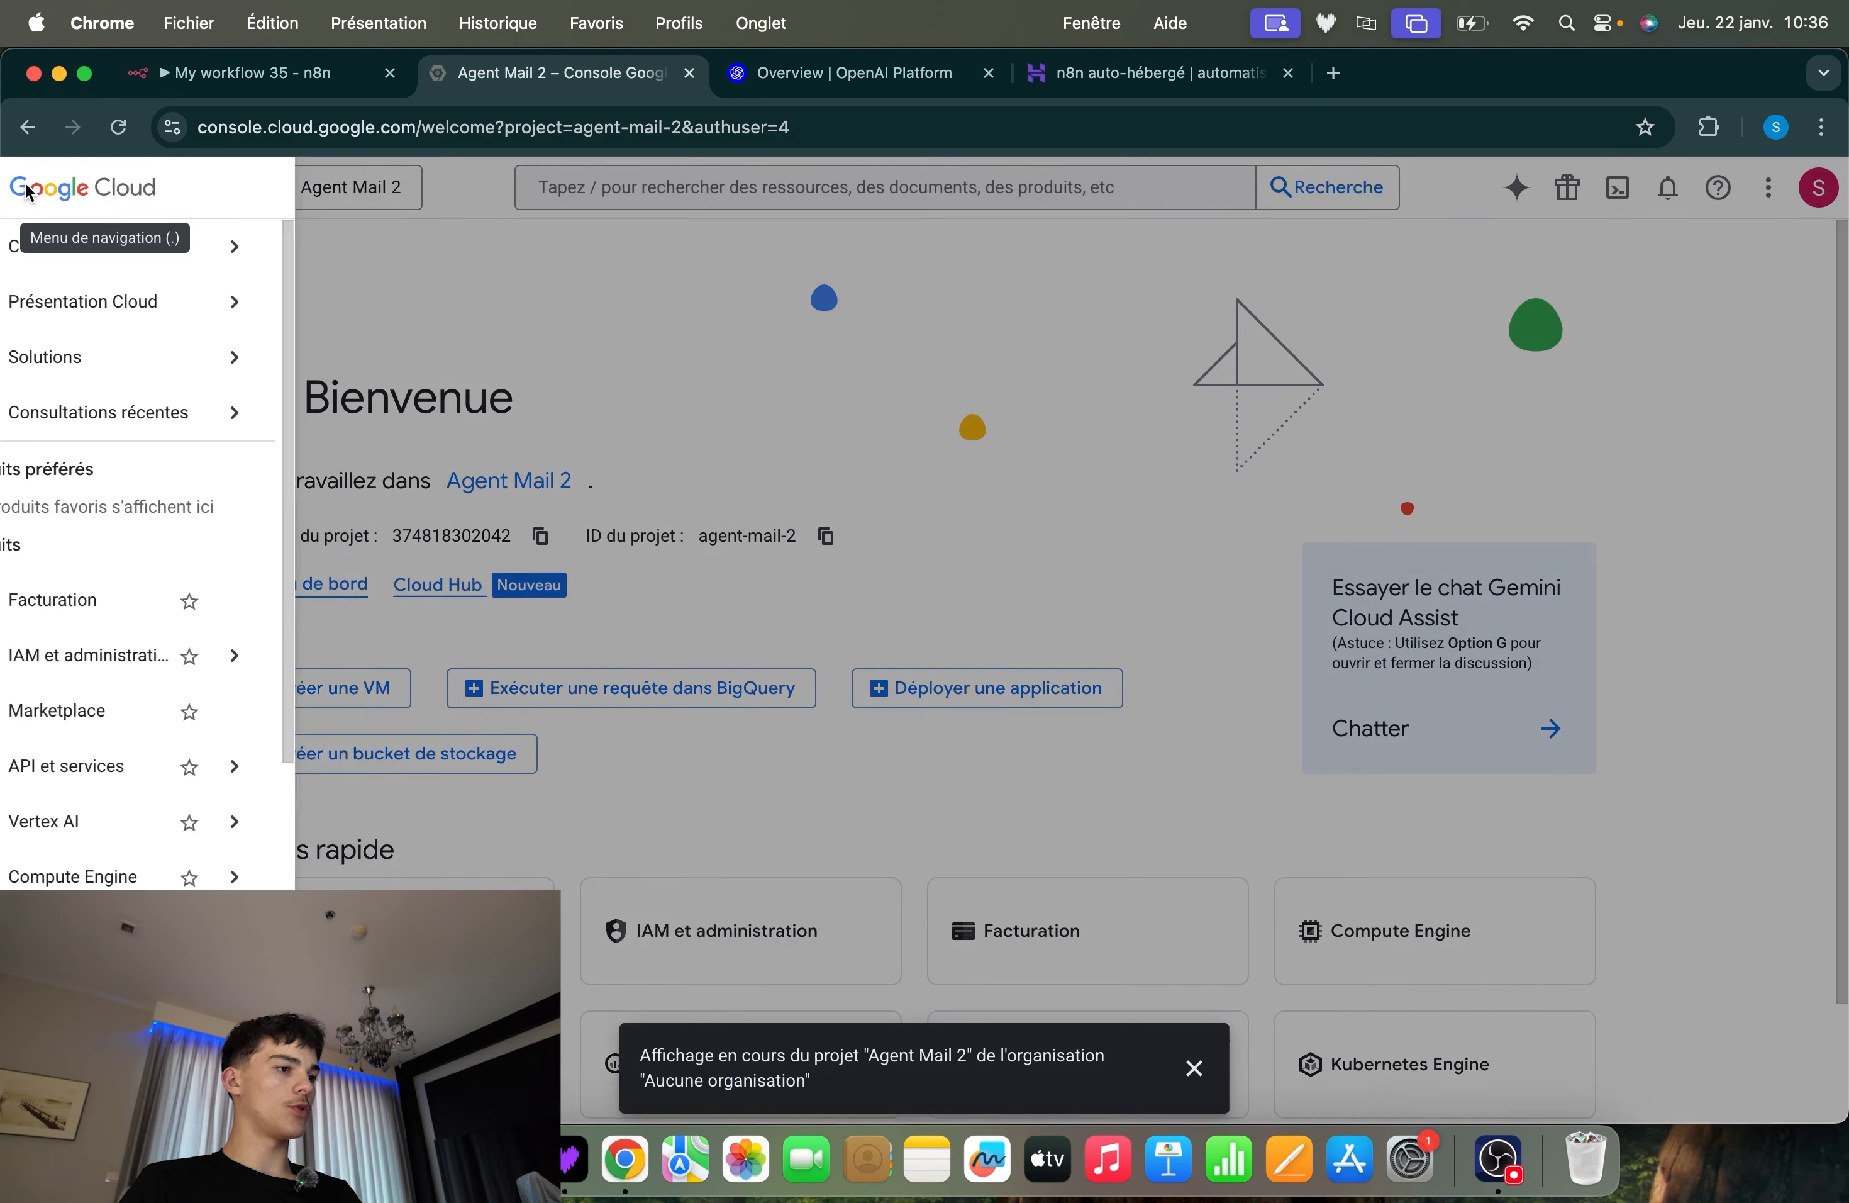
{"action": "mouse_move", "coordinate": [236, 691]}
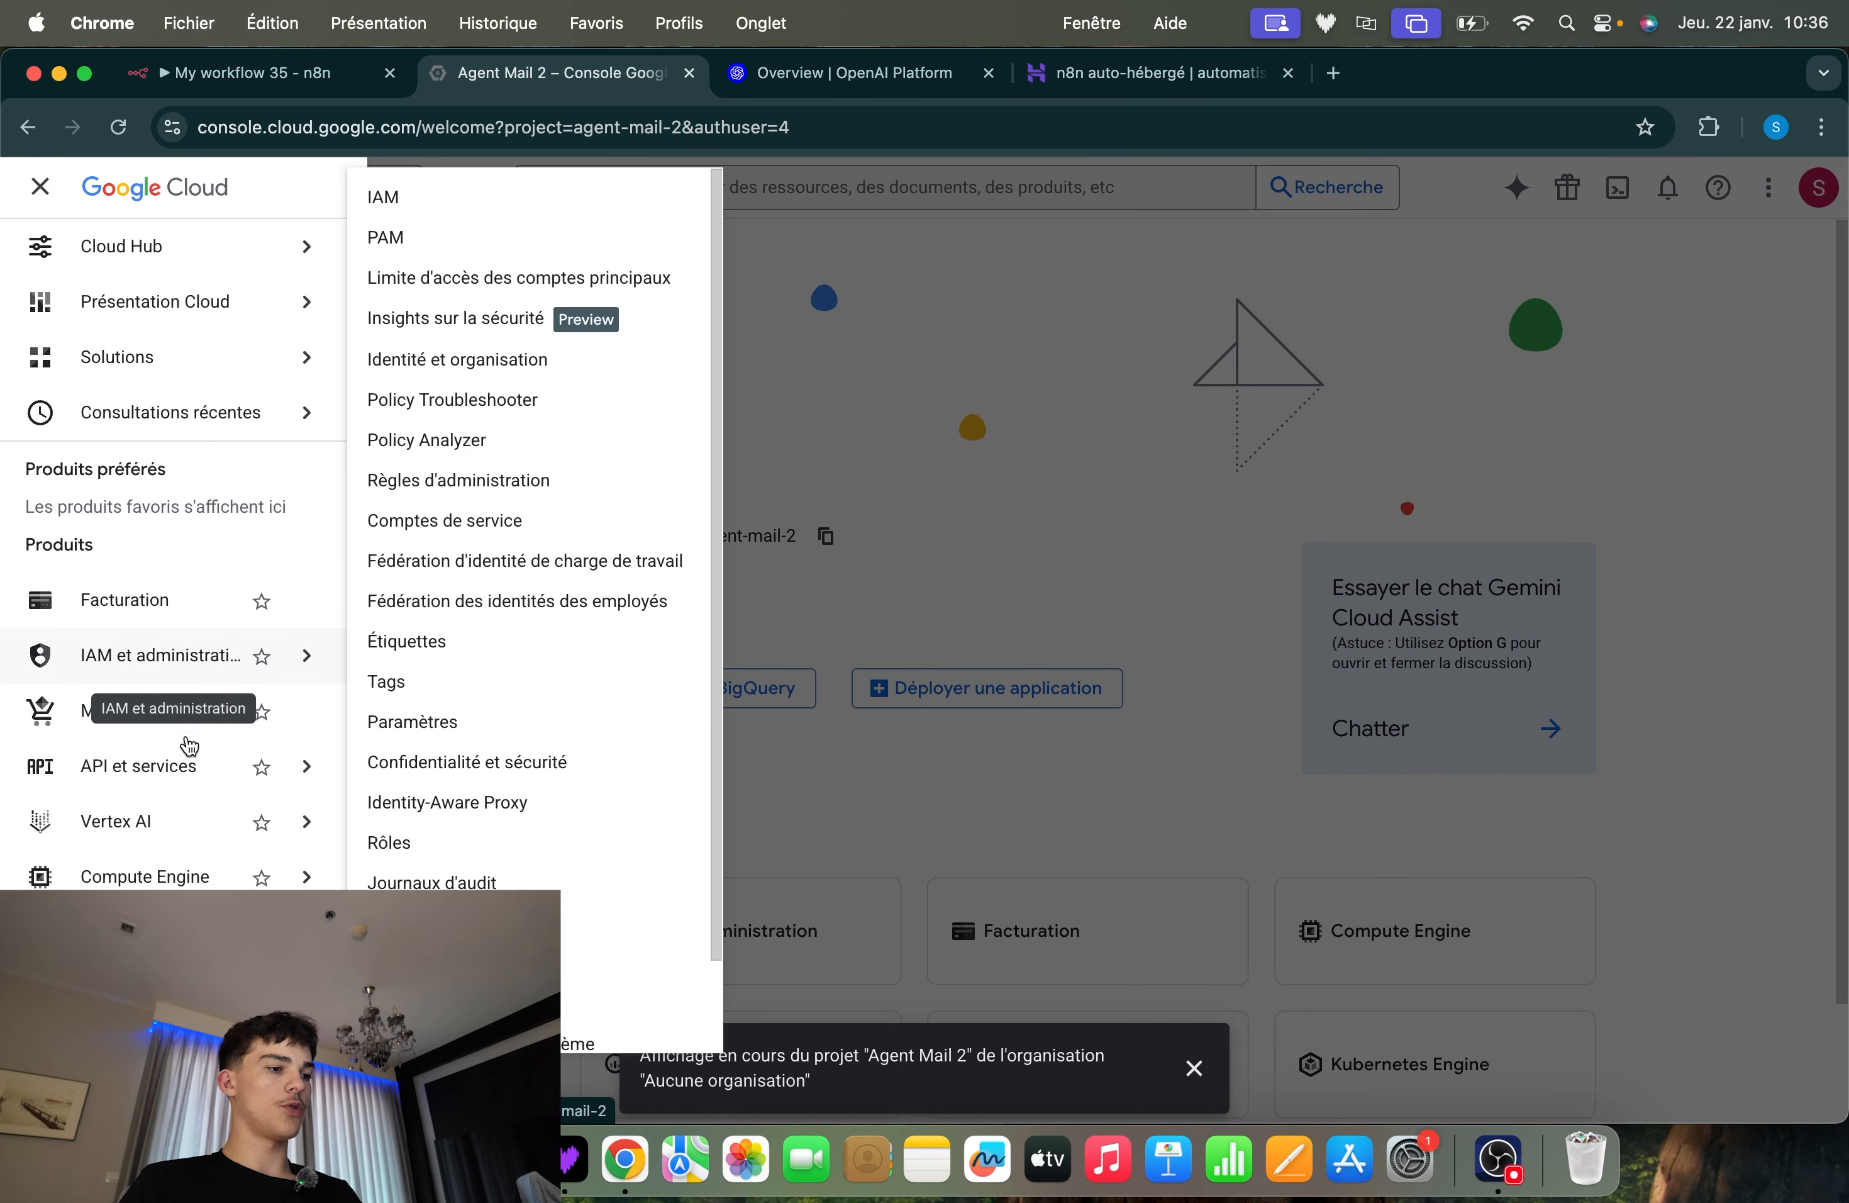
{"action": "mouse_move", "coordinate": [82, 768]}
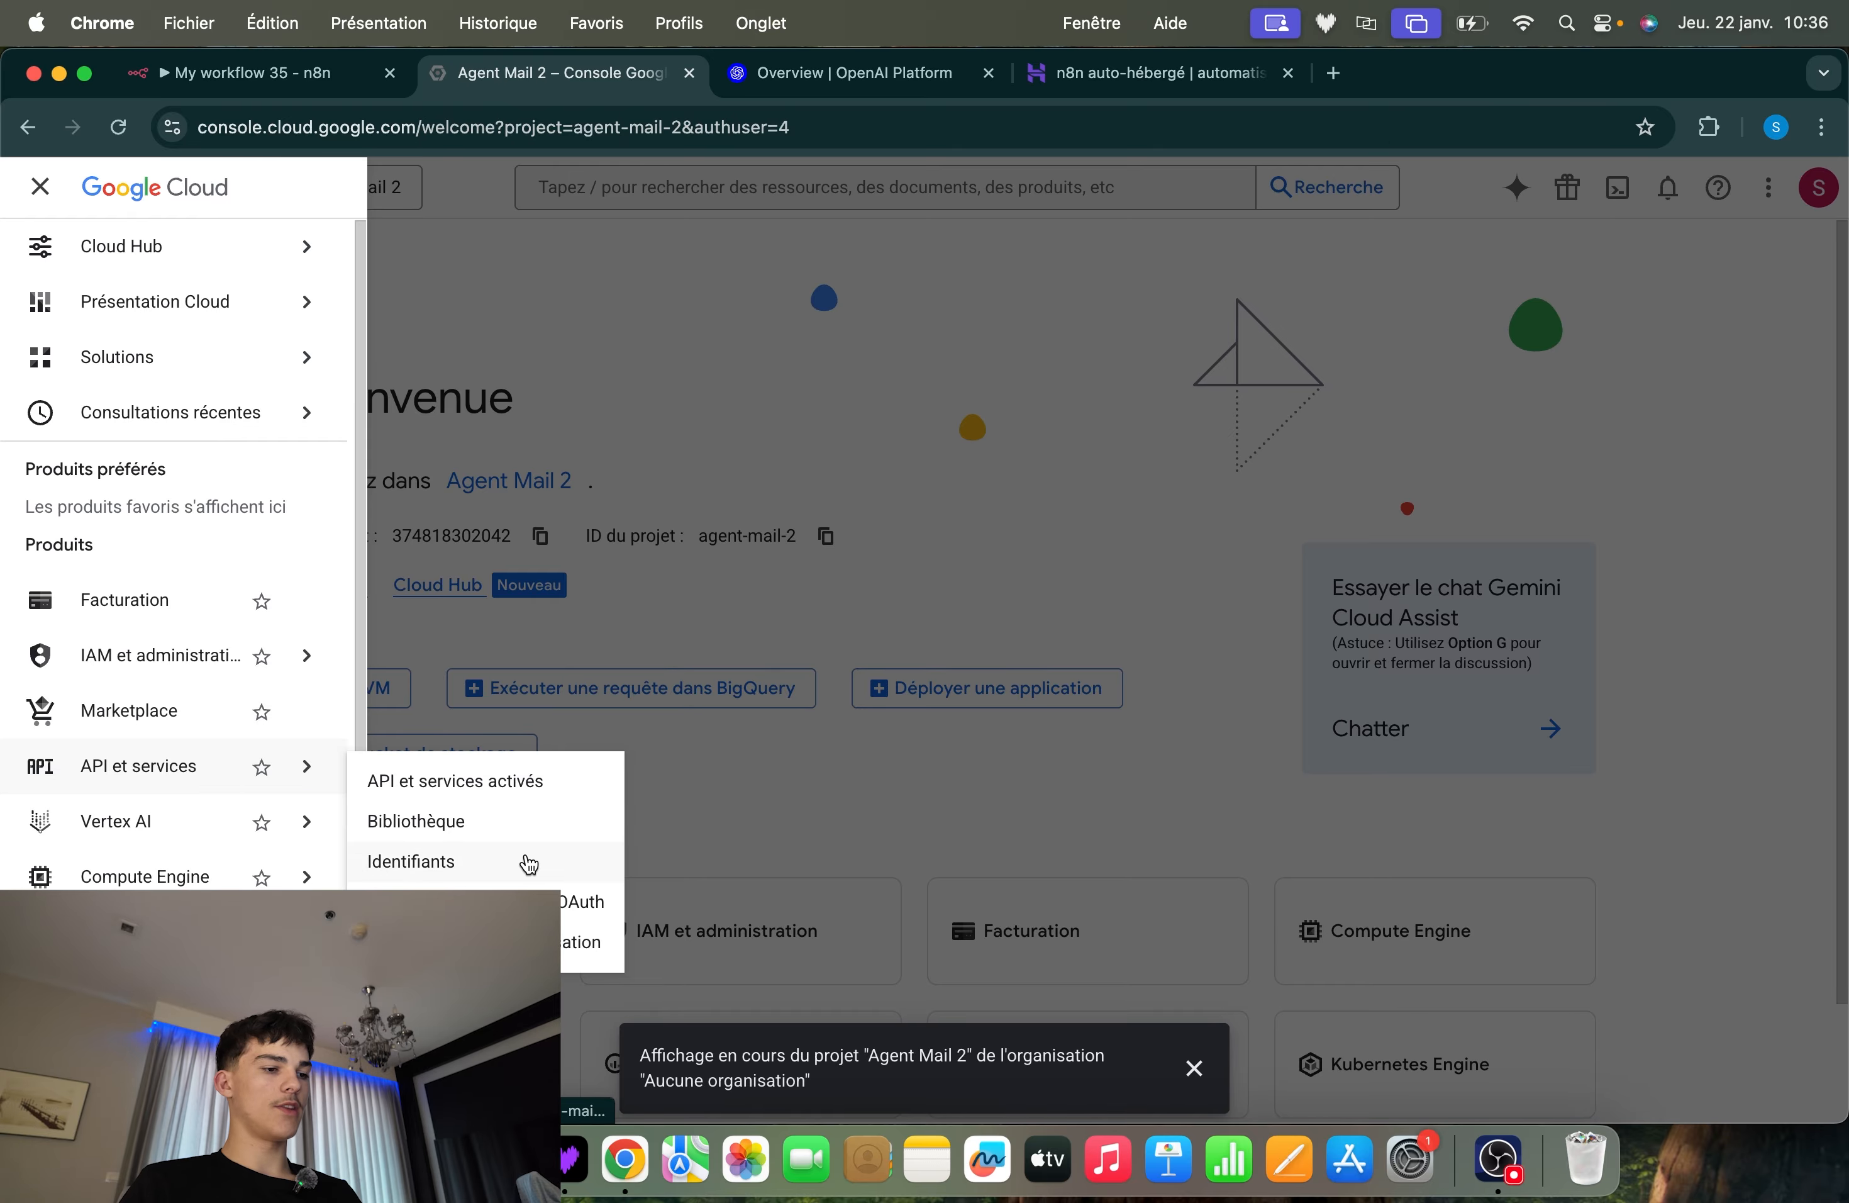
{"action": "left_click", "coordinate": [469, 902]}
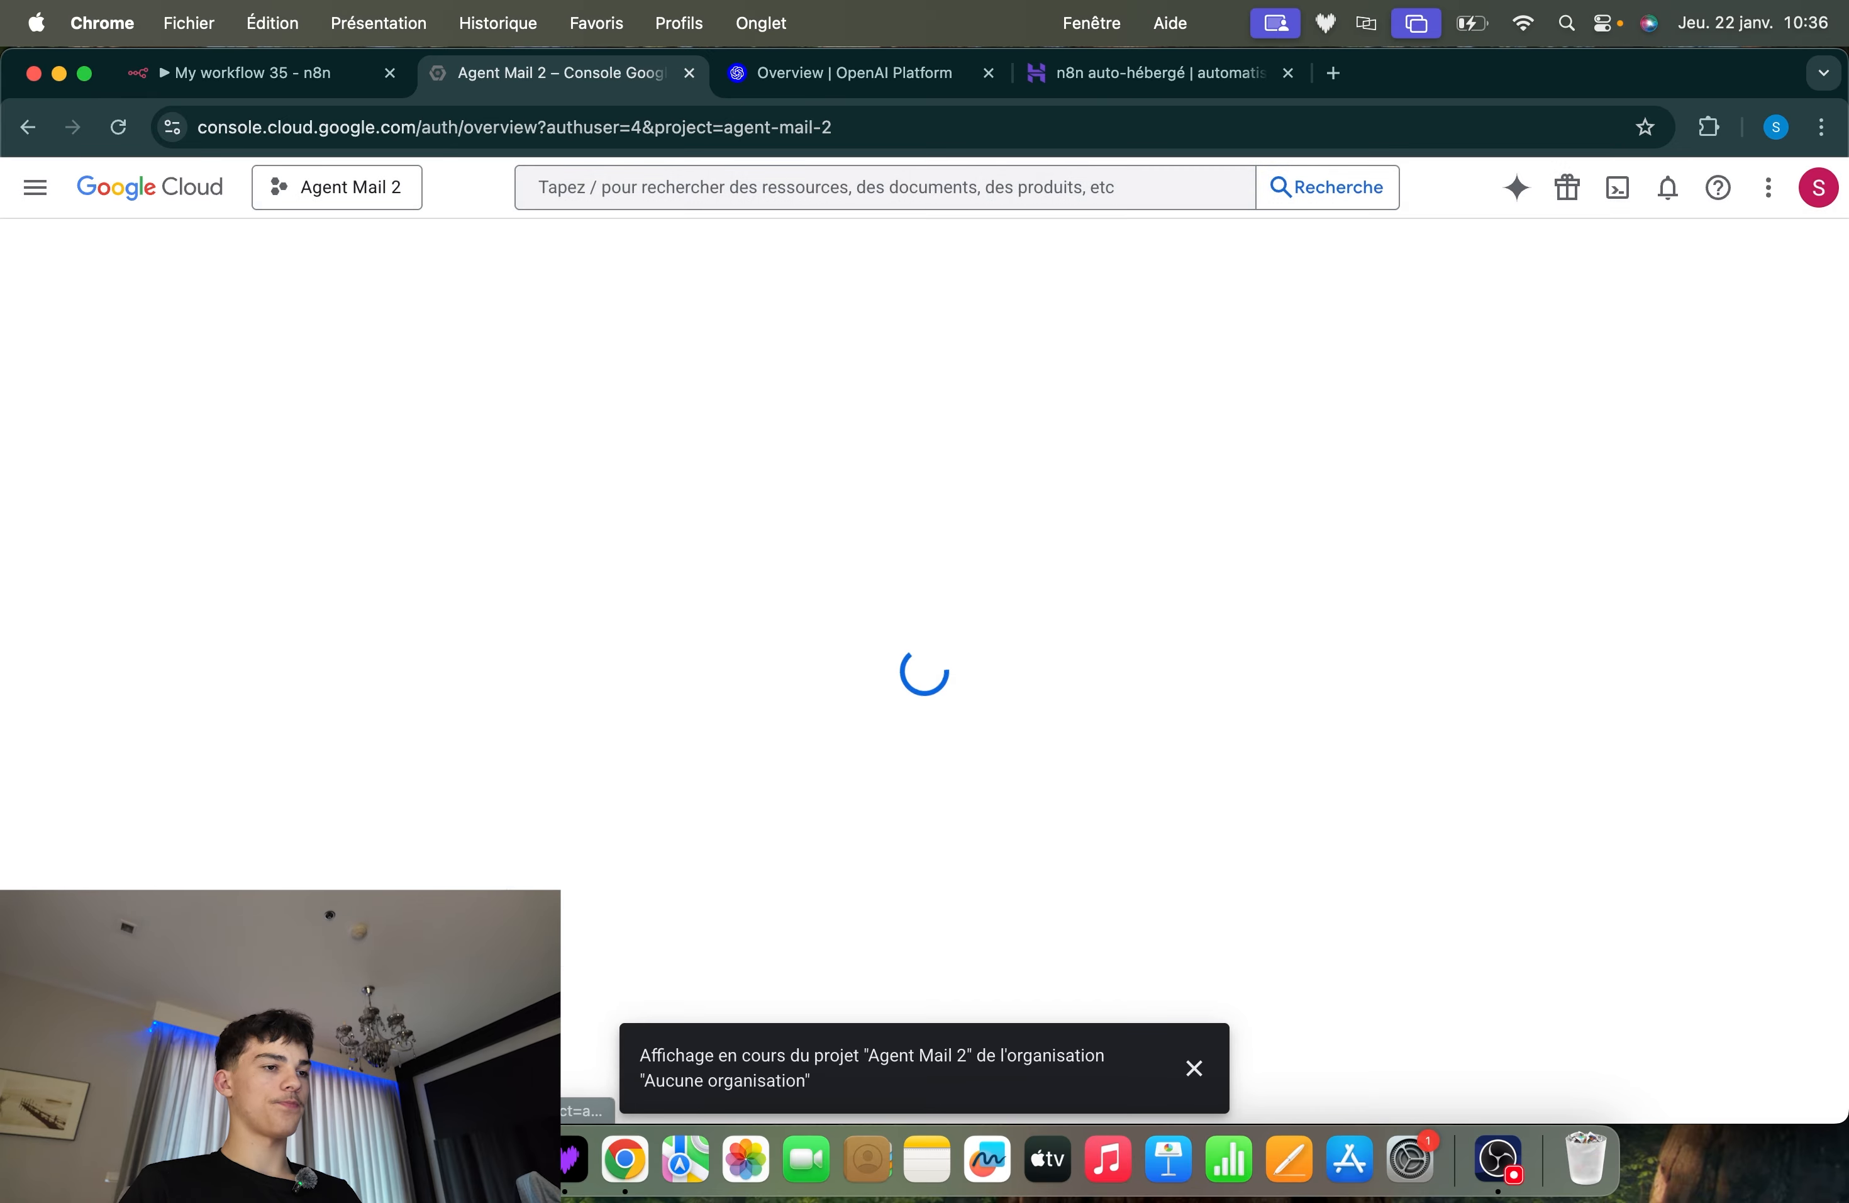
{"action": "left_click", "coordinate": [1194, 1067]}
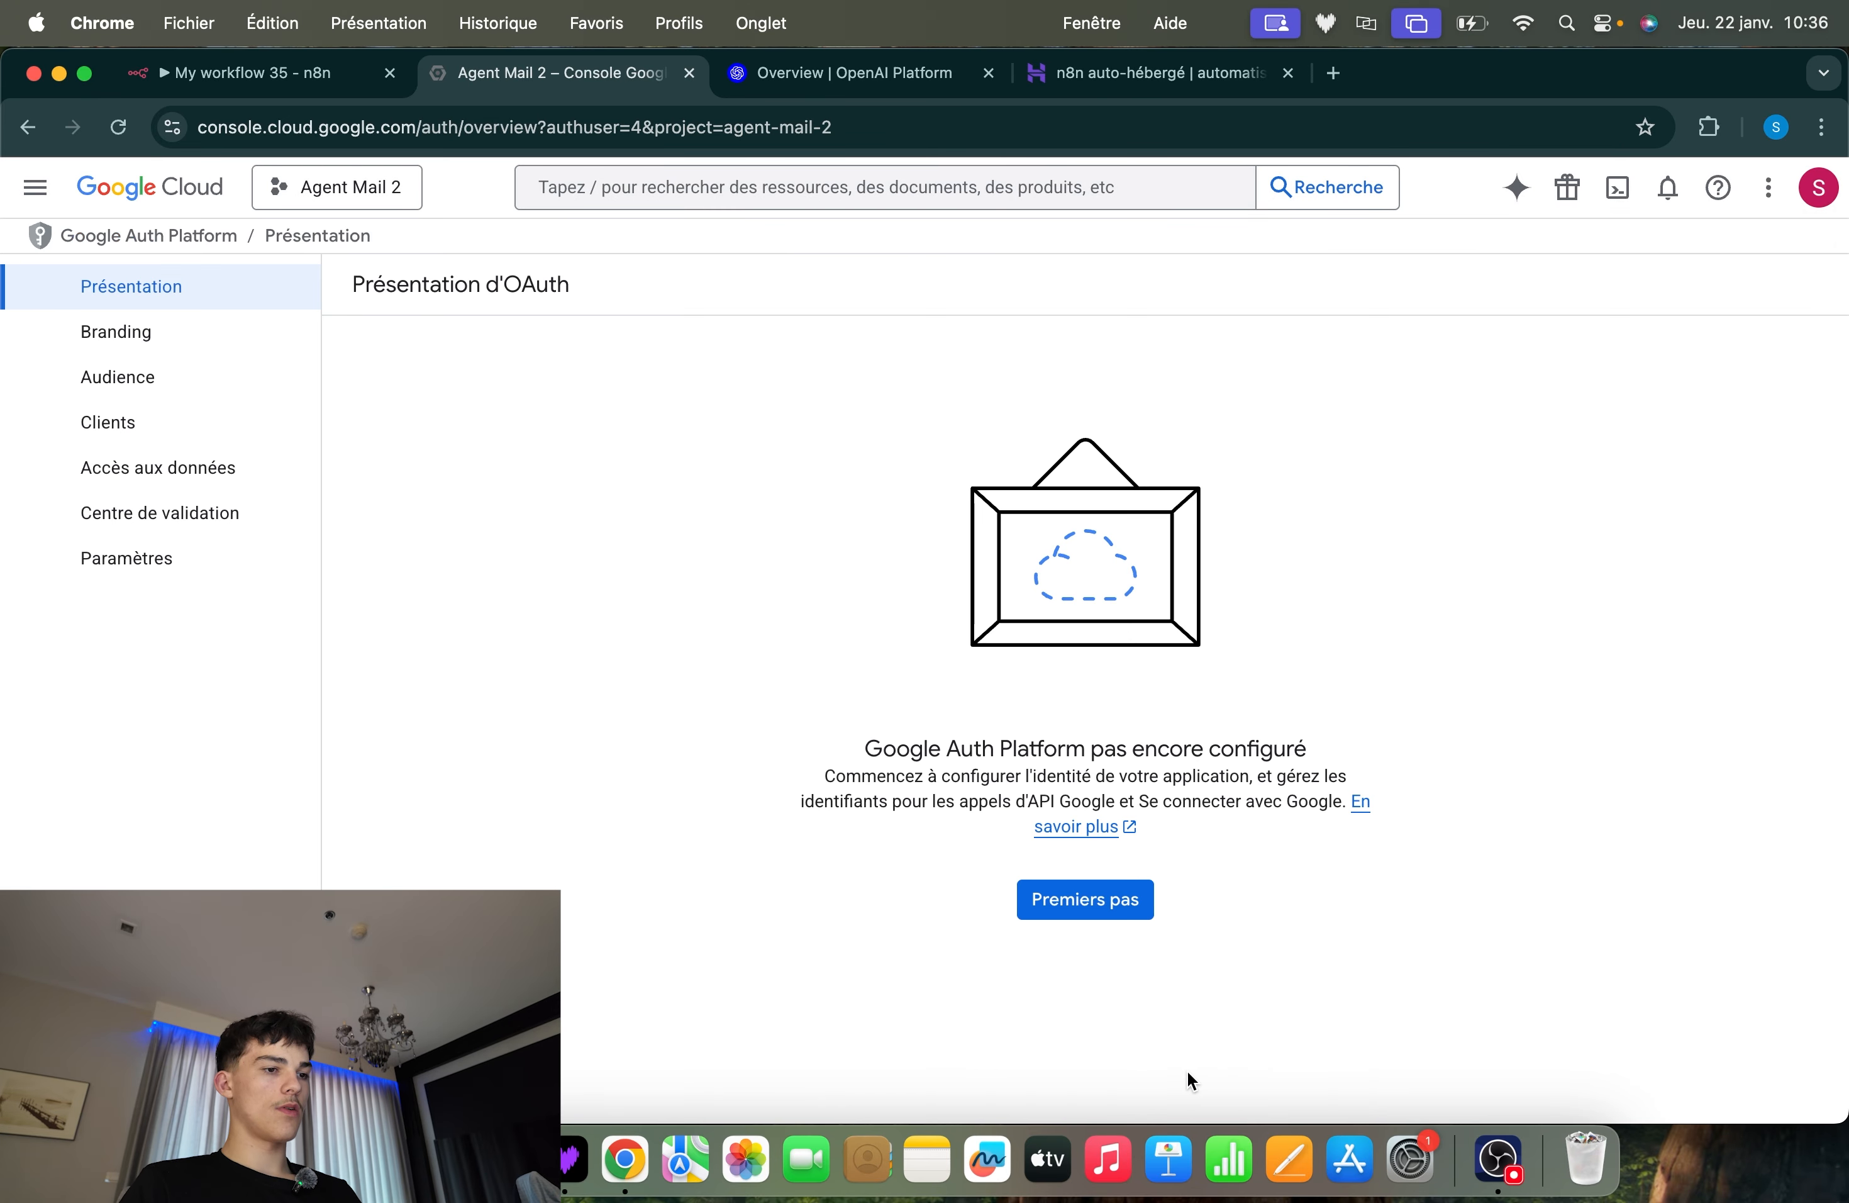
{"action": "left_click", "coordinate": [1108, 914]}
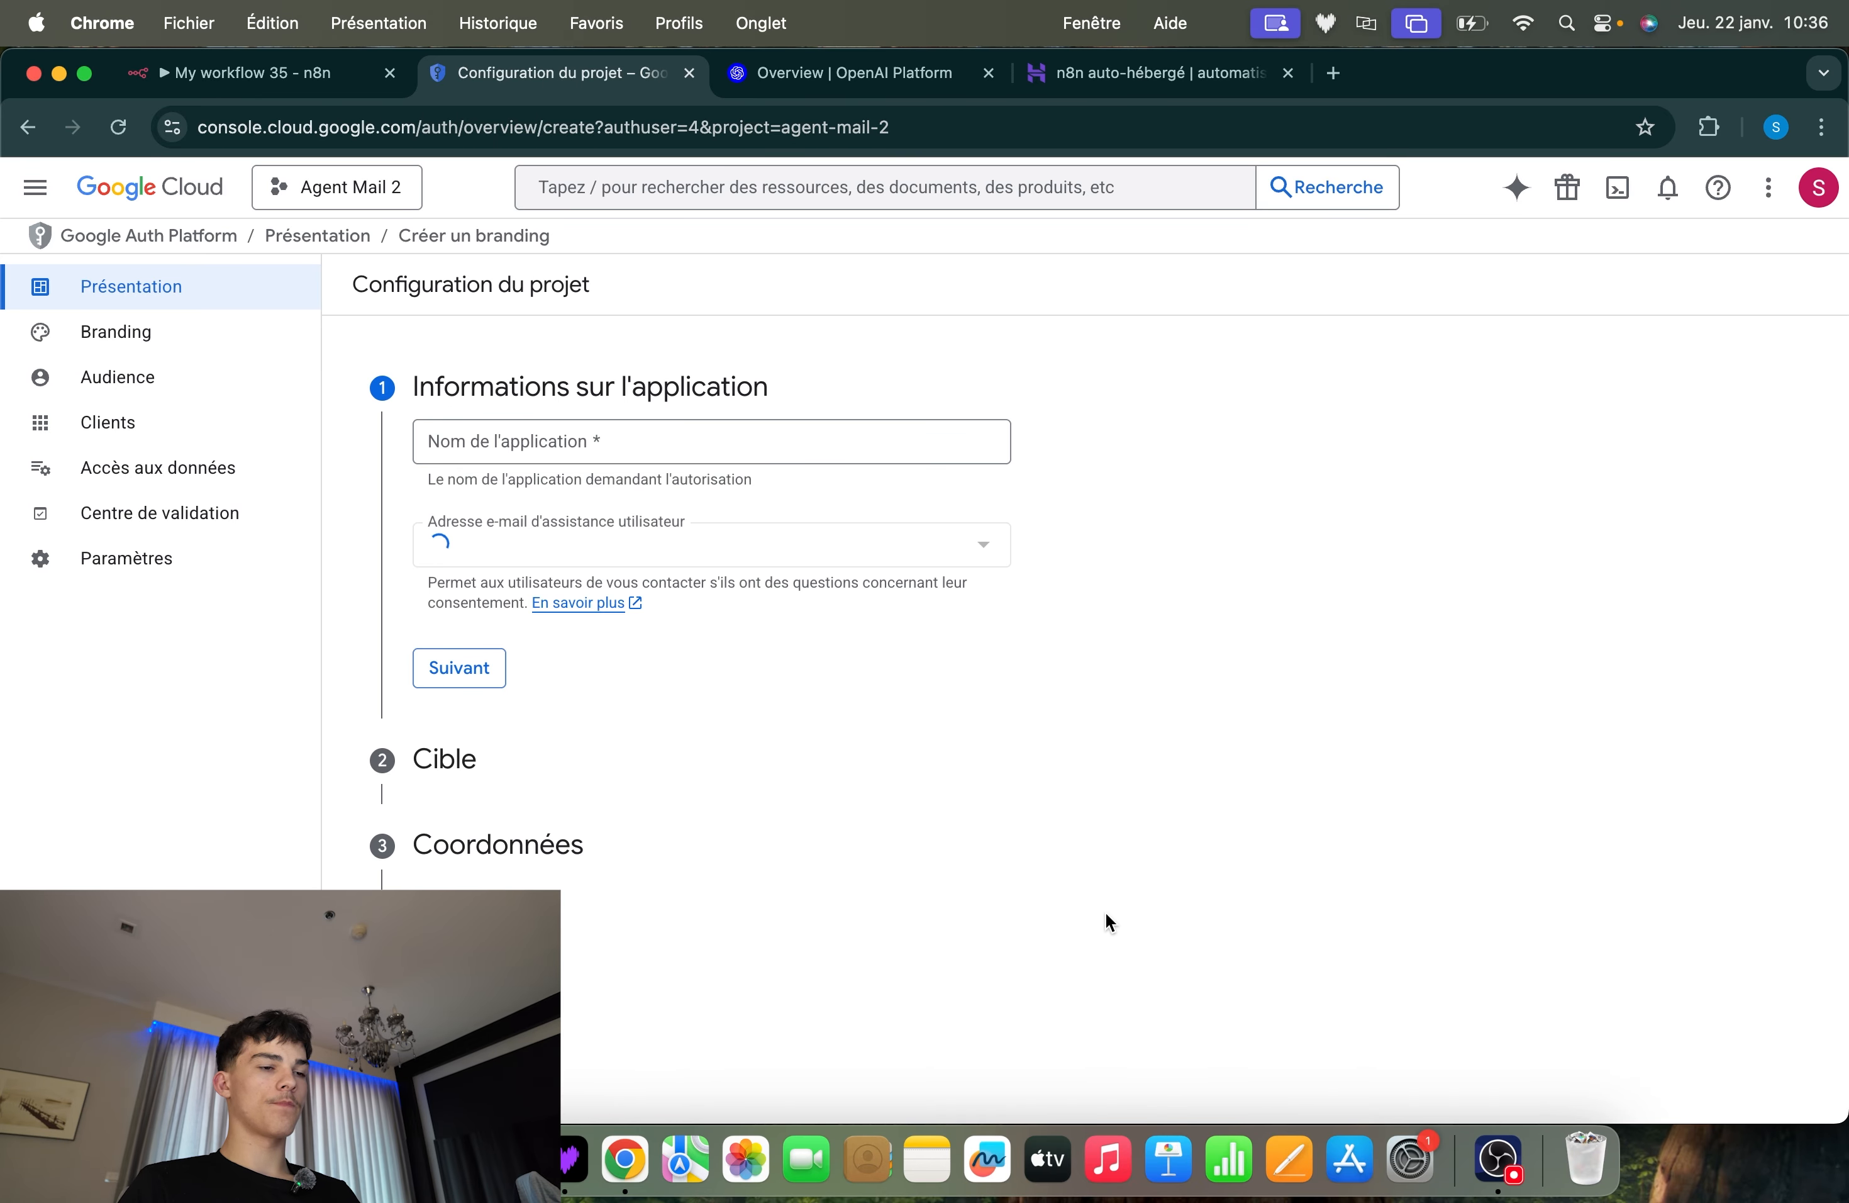
Name the application Agent Mail and select the account's address as the user support e-mail
{"action": "left_click", "coordinate": [572, 453]}
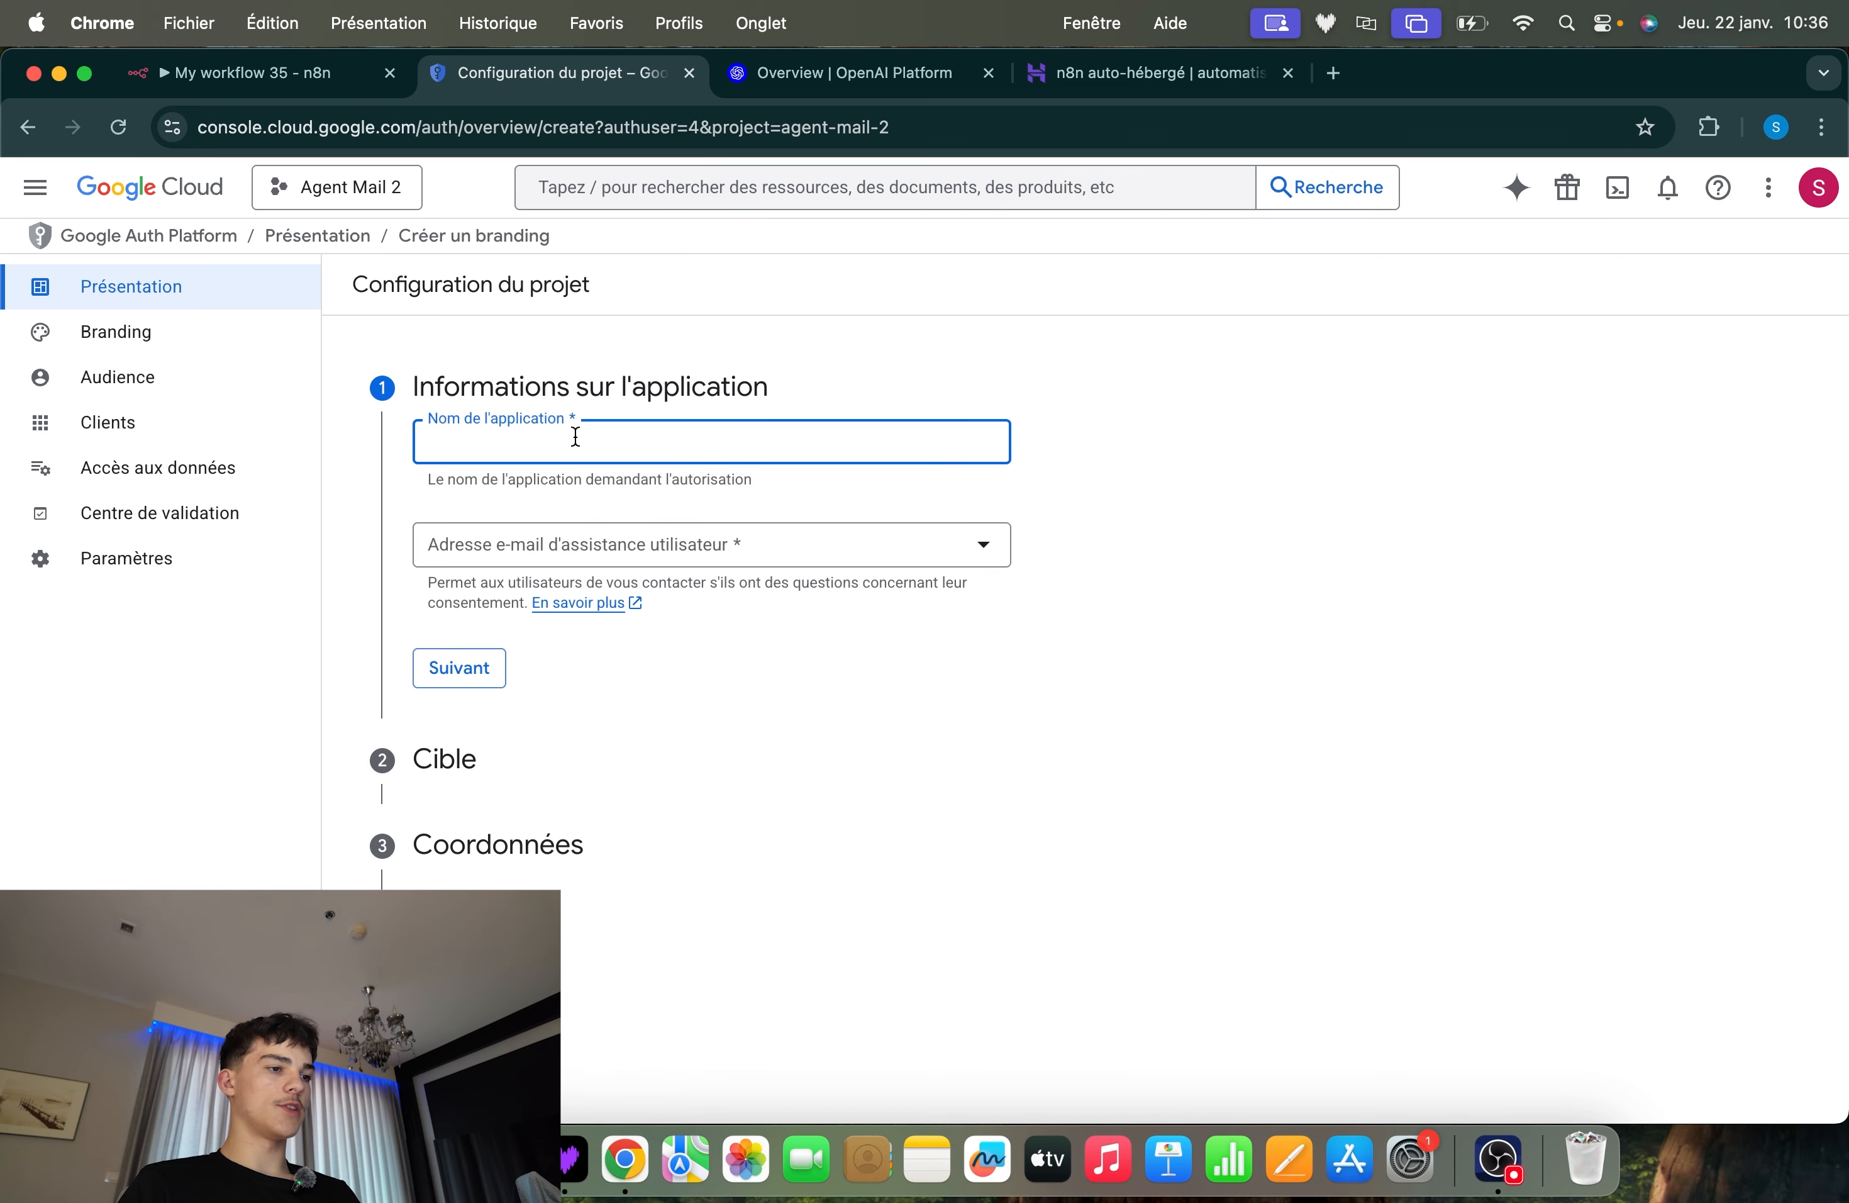
{"action": "type", "text": "GA"}
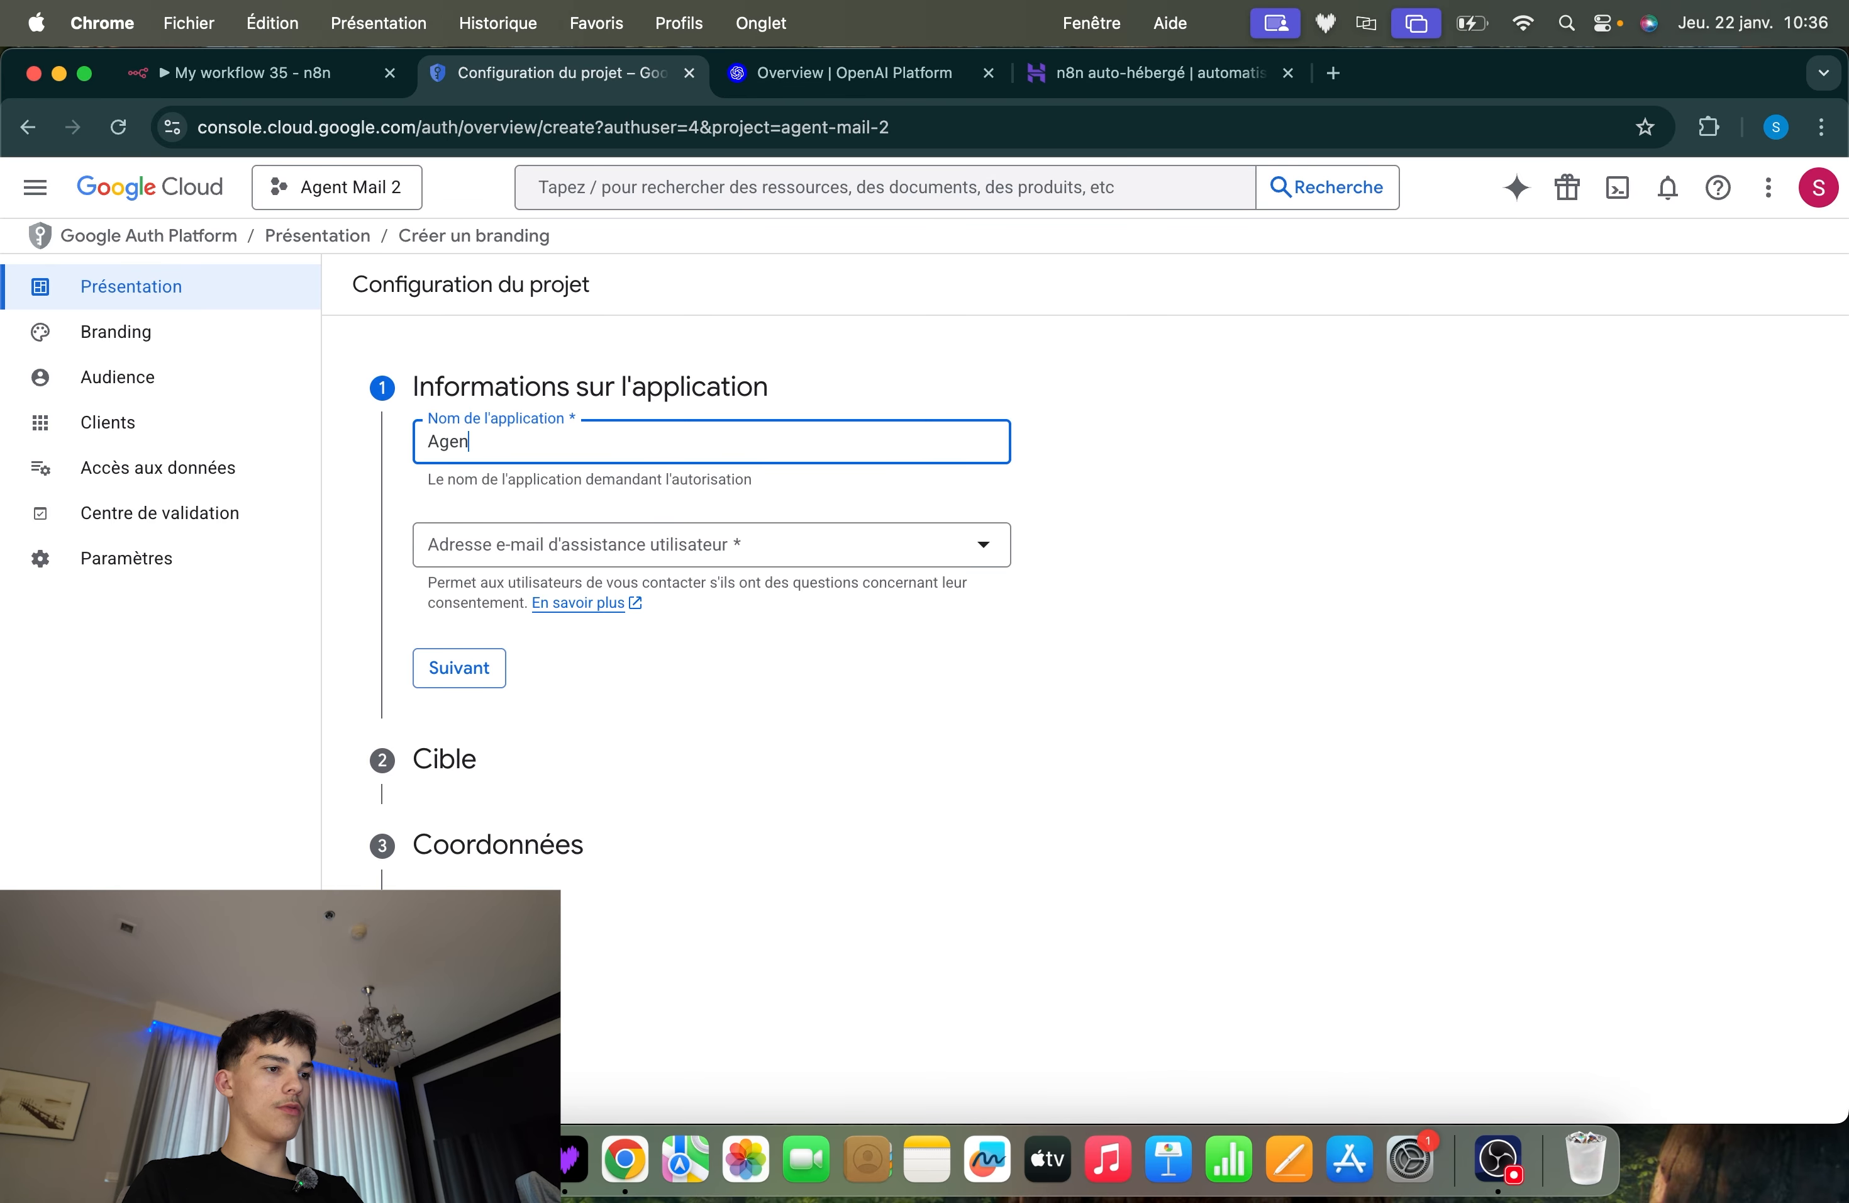
{"action": "type", "text": "ent Mail"}
{"action": "left_click", "coordinate": [582, 544]}
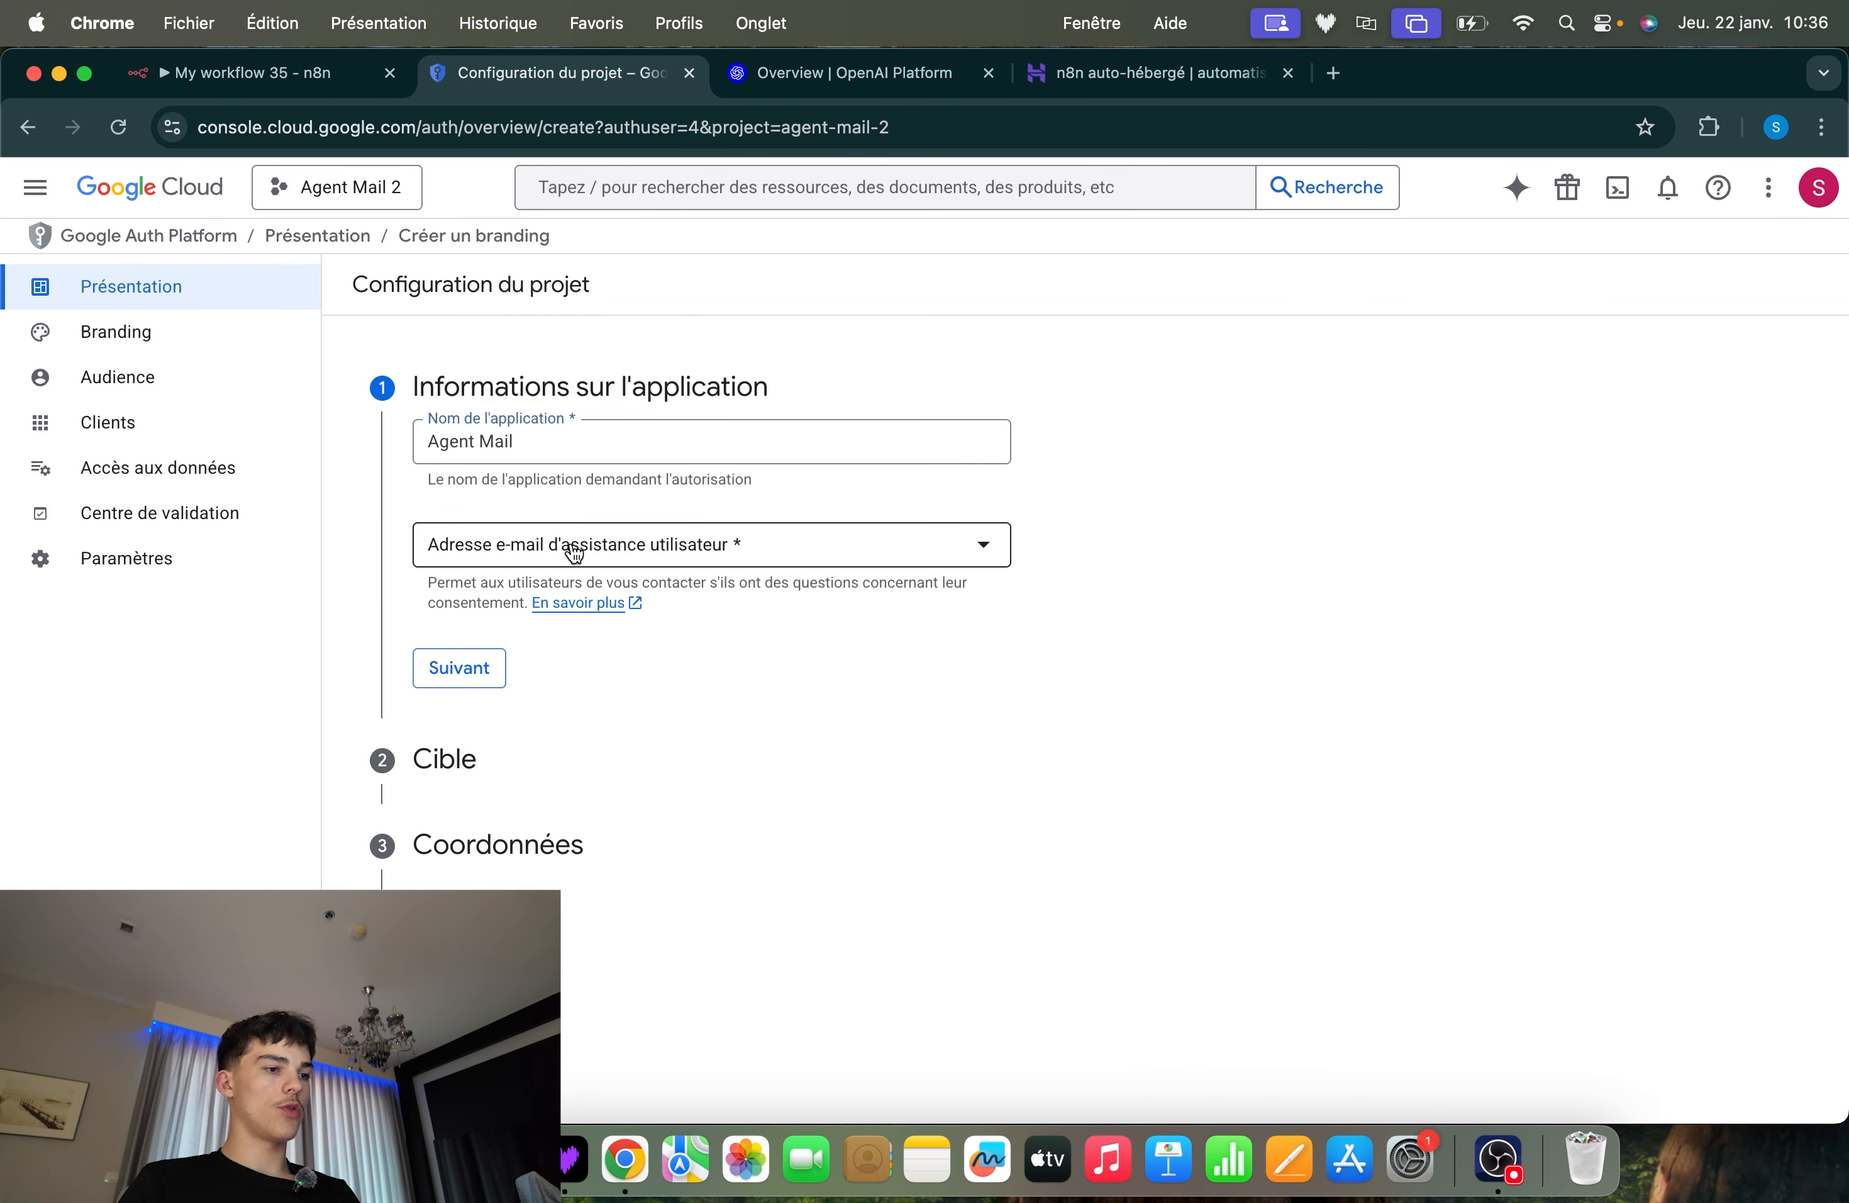
{"action": "left_click", "coordinate": [598, 572]}
{"action": "left_click", "coordinate": [480, 666]}
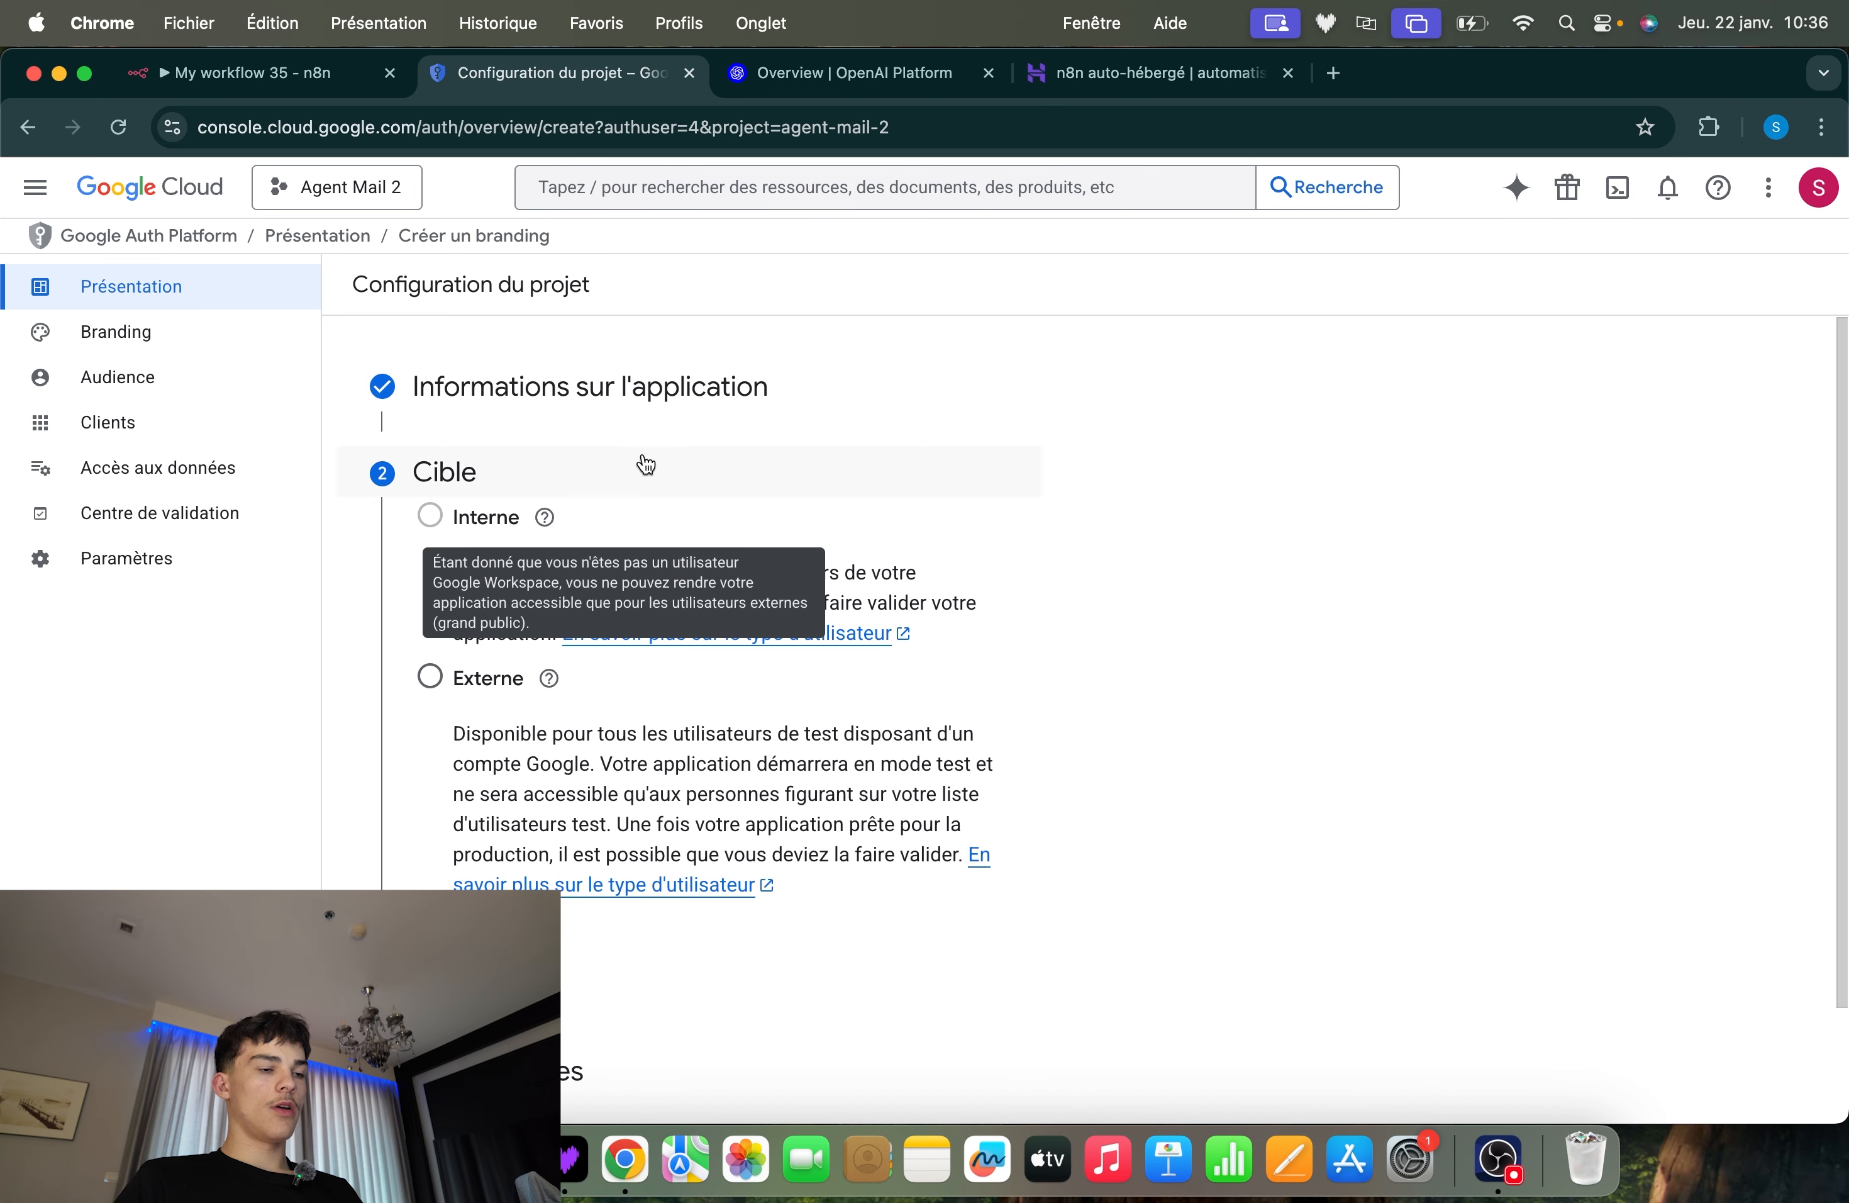
Set the target audience to Externe and fill in the signed-in account's e-mail as the contact address
{"action": "left_click", "coordinate": [430, 676]}
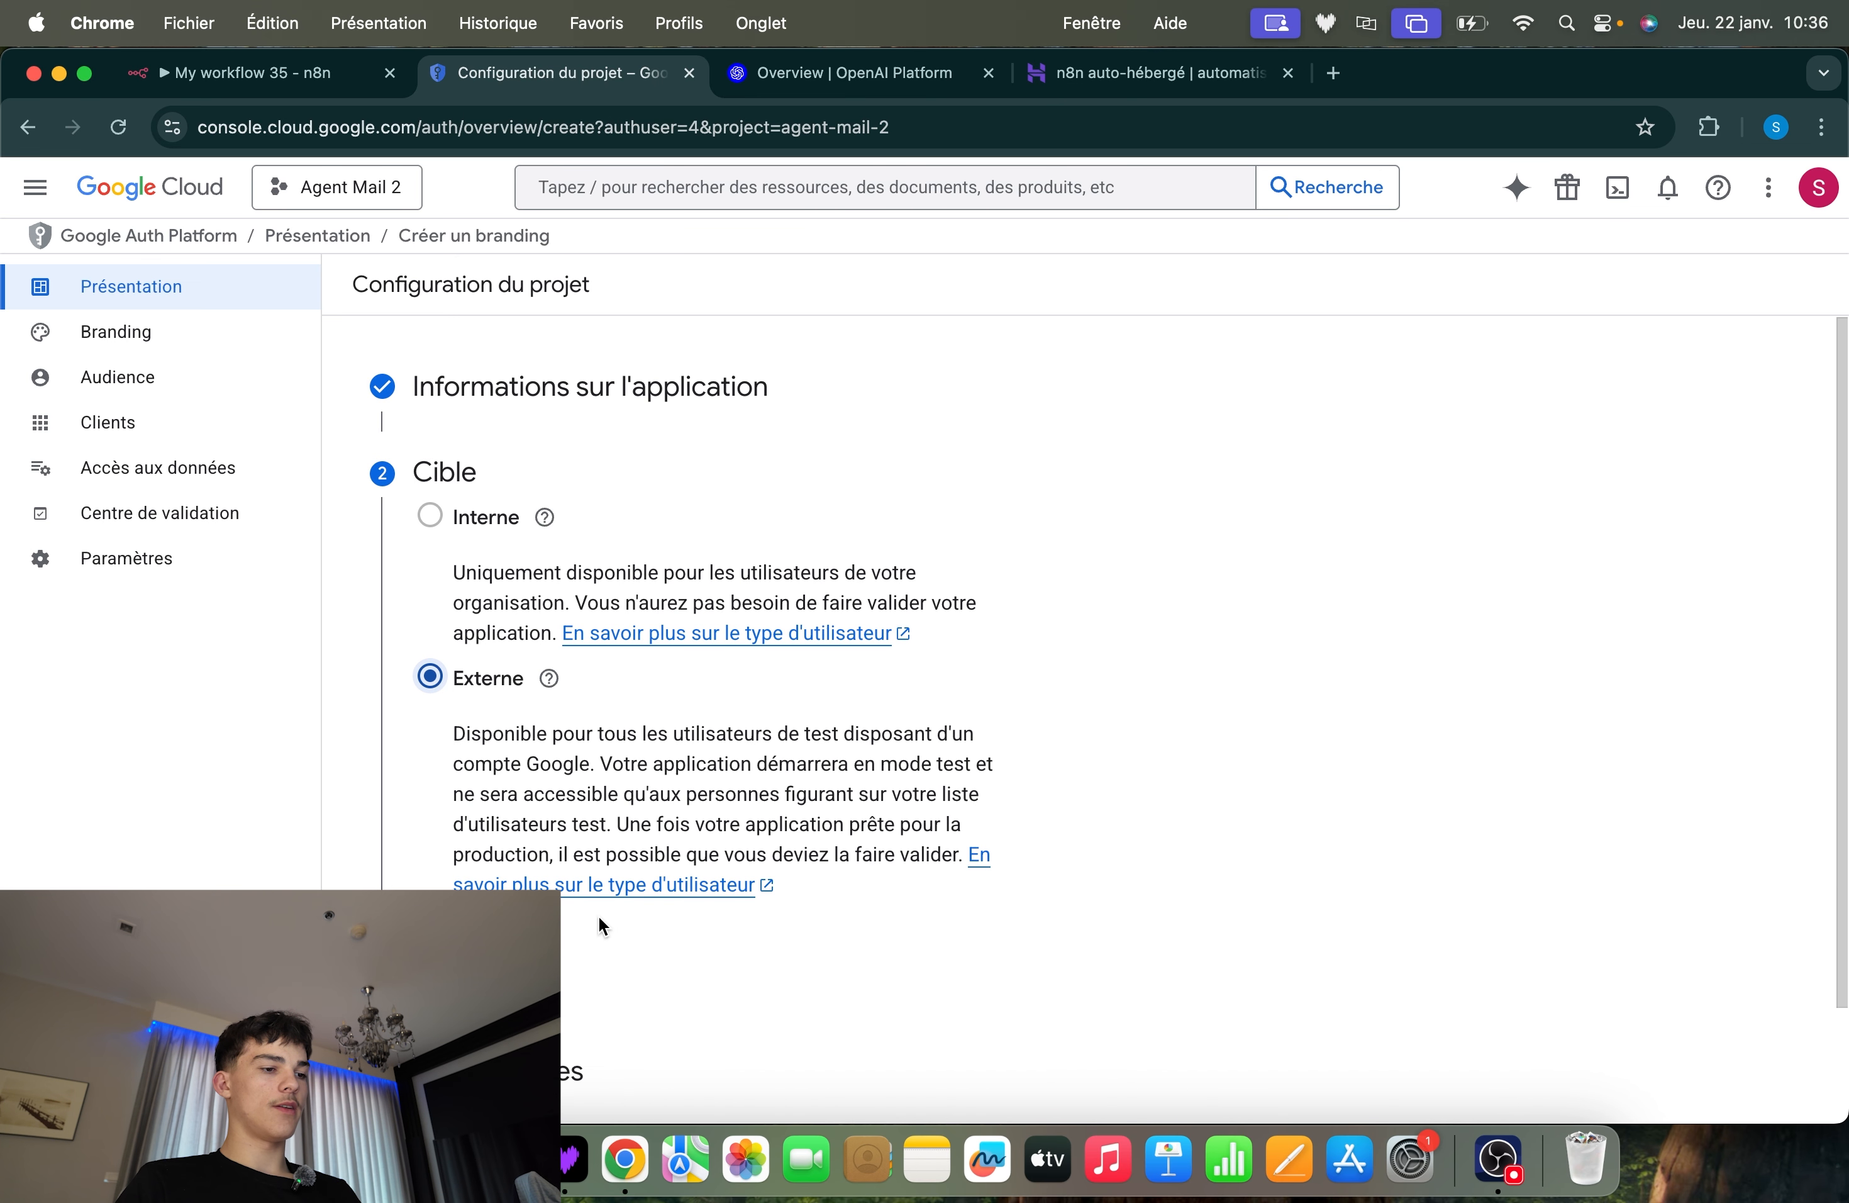
{"action": "left_click", "coordinate": [461, 928]}
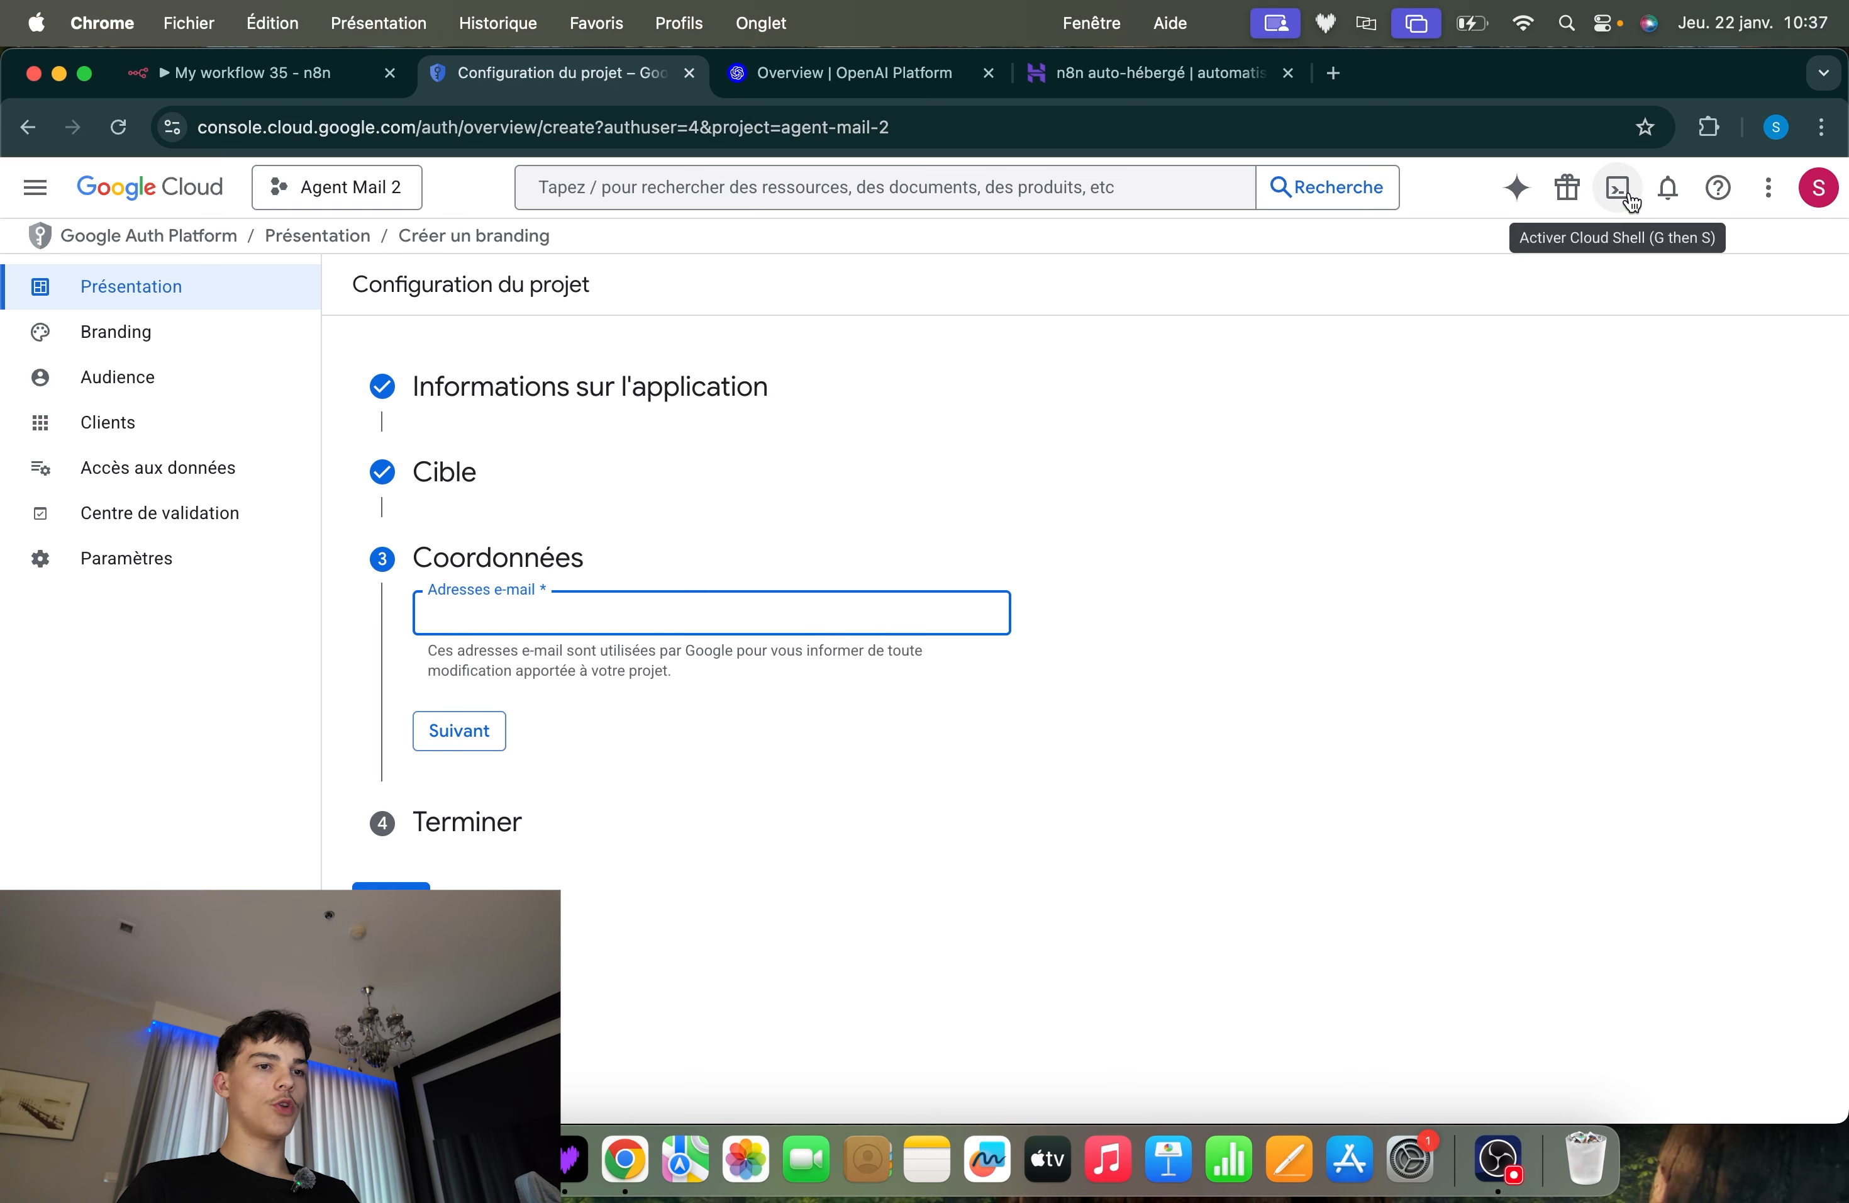
{"action": "left_click", "coordinate": [1819, 188]}
{"action": "left_click_drag", "start_coordinate": [1809, 272], "coordinate": [1575, 274]}
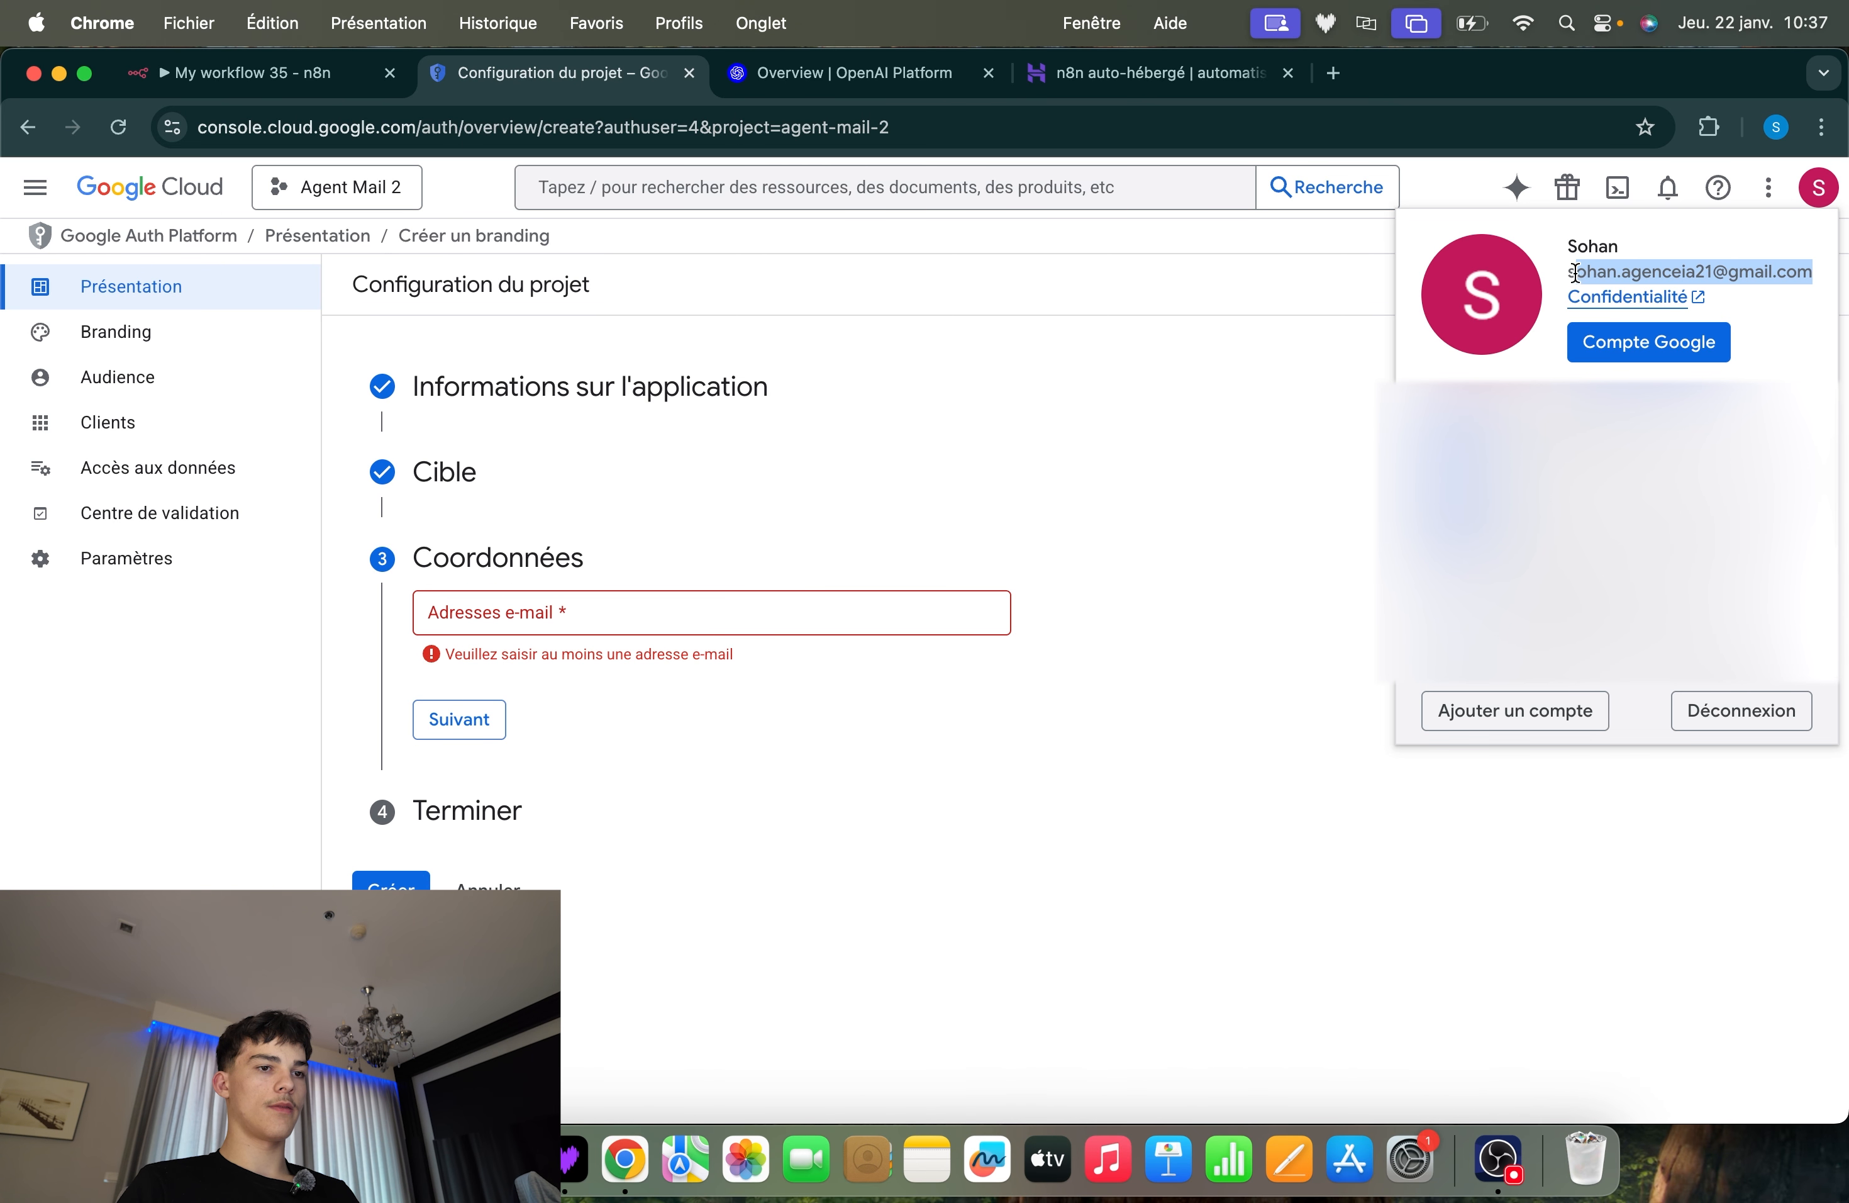
{"action": "left_click", "coordinate": [1222, 478]}
{"action": "left_click", "coordinate": [469, 617]}
{"action": "key", "text": "super+v"}
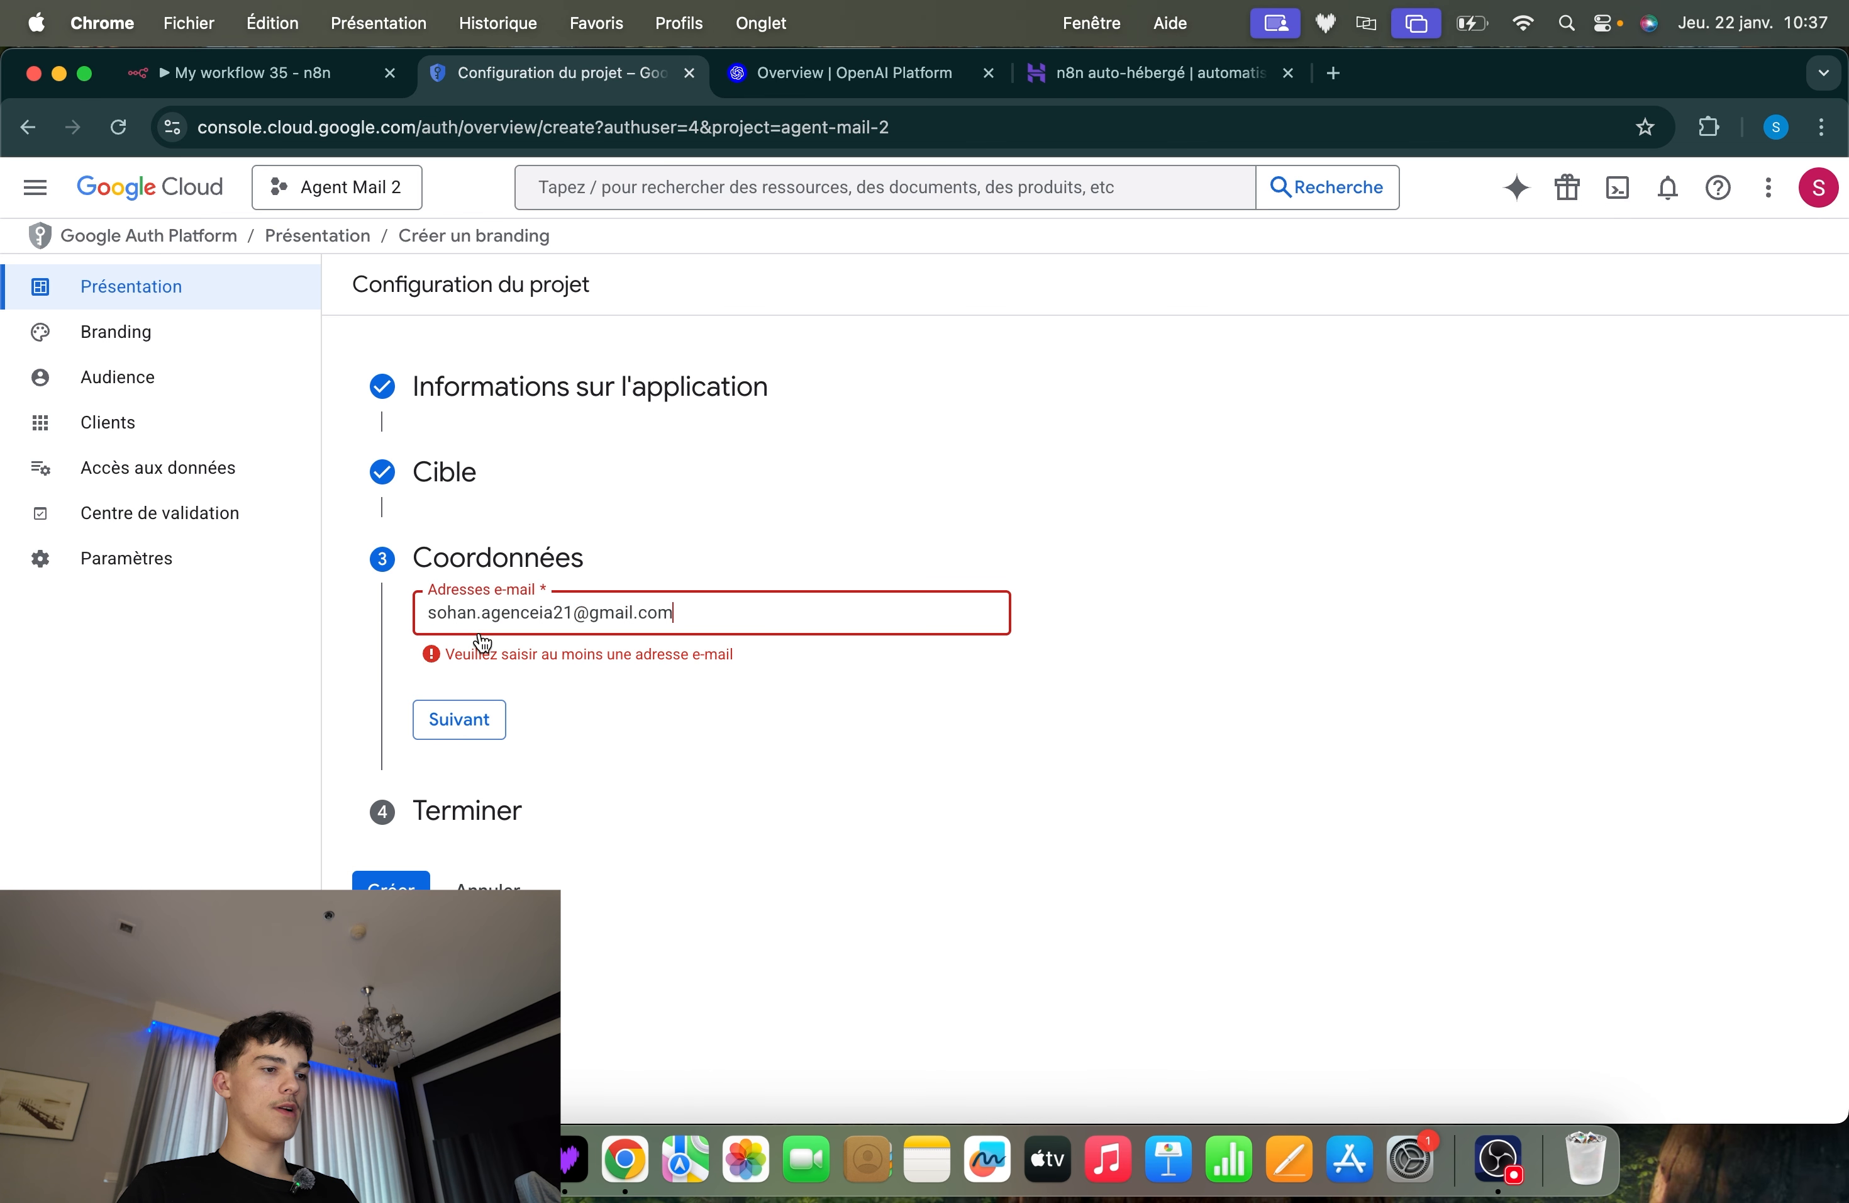
{"action": "left_click", "coordinate": [494, 734]}
Accept the agreement in the Terminer section and create the project's OAuth configuration
{"action": "left_click", "coordinate": [429, 687]}
{"action": "left_click", "coordinate": [482, 777]}
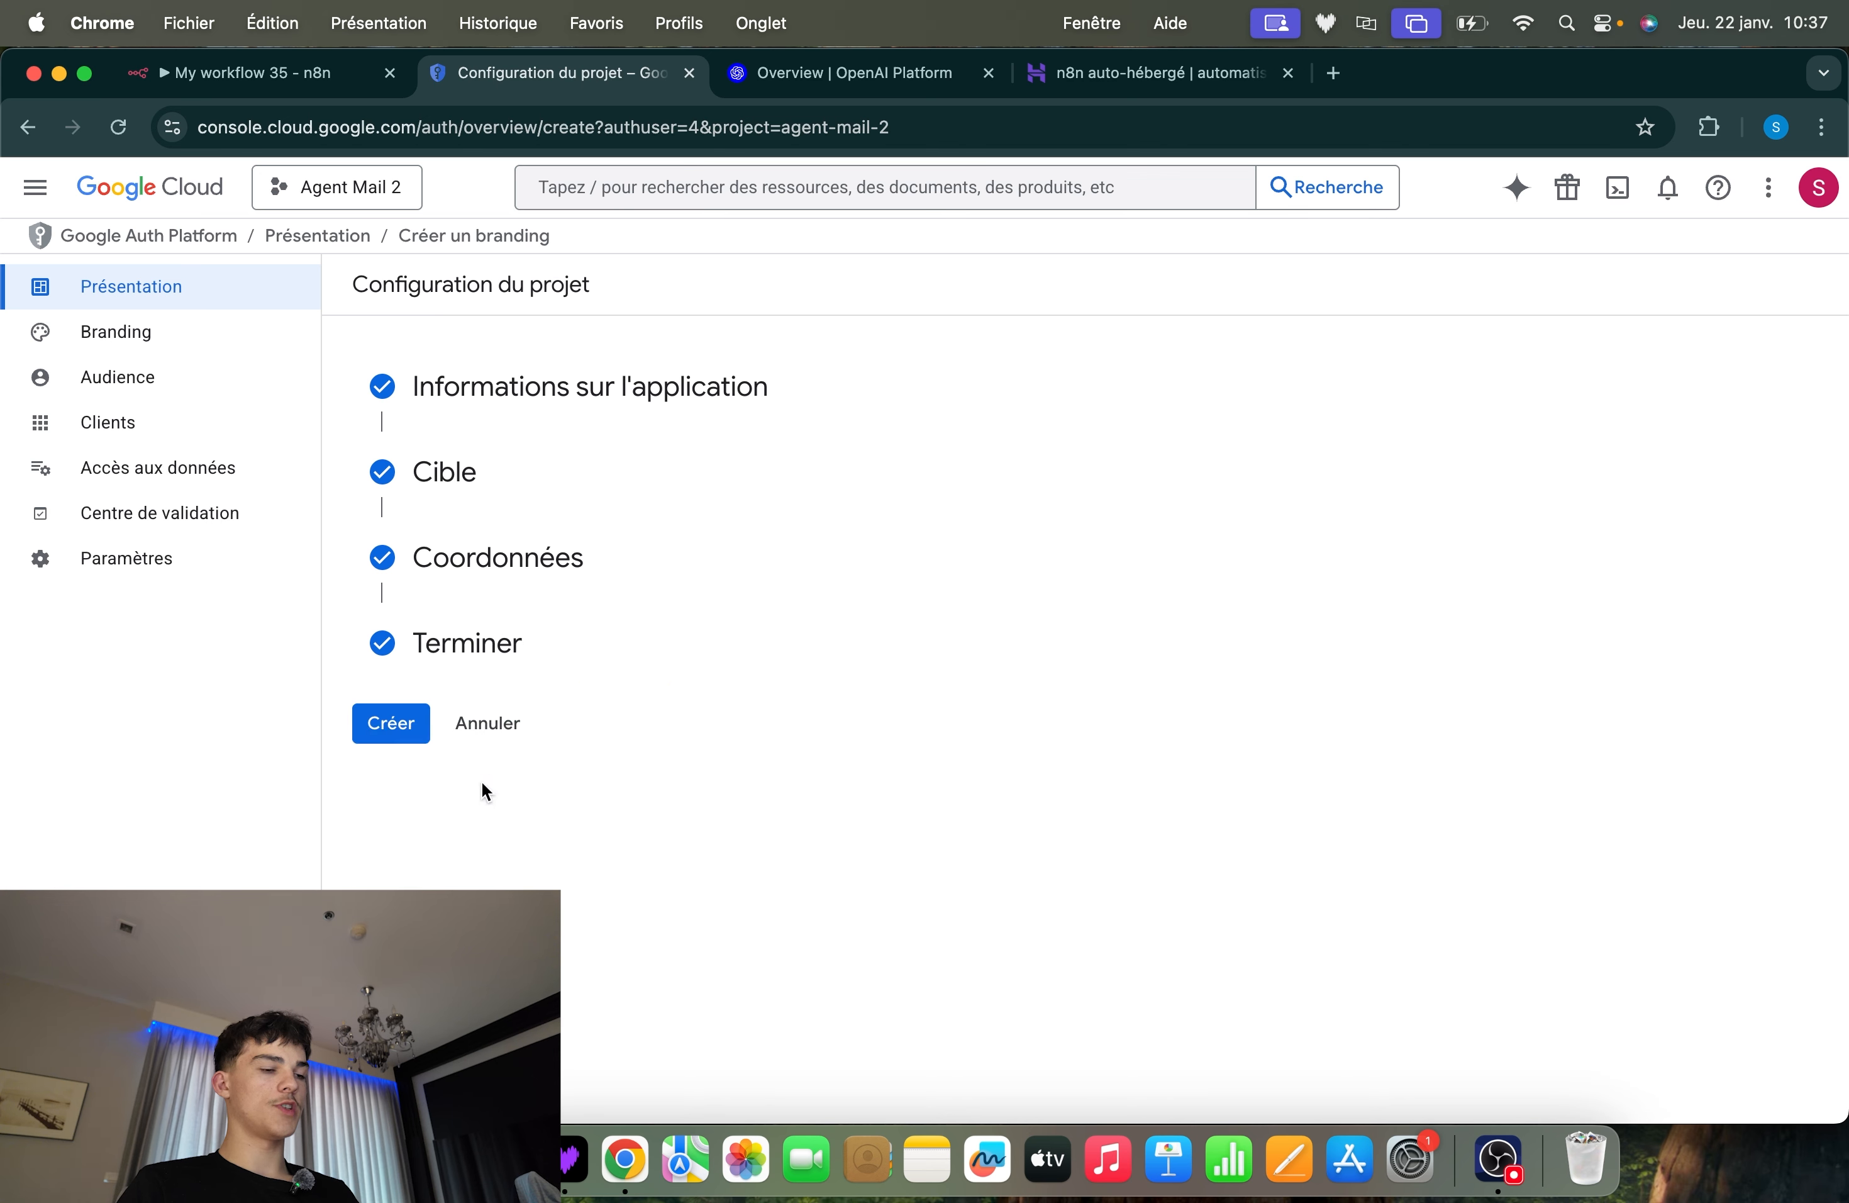
{"action": "left_click", "coordinate": [386, 723]}
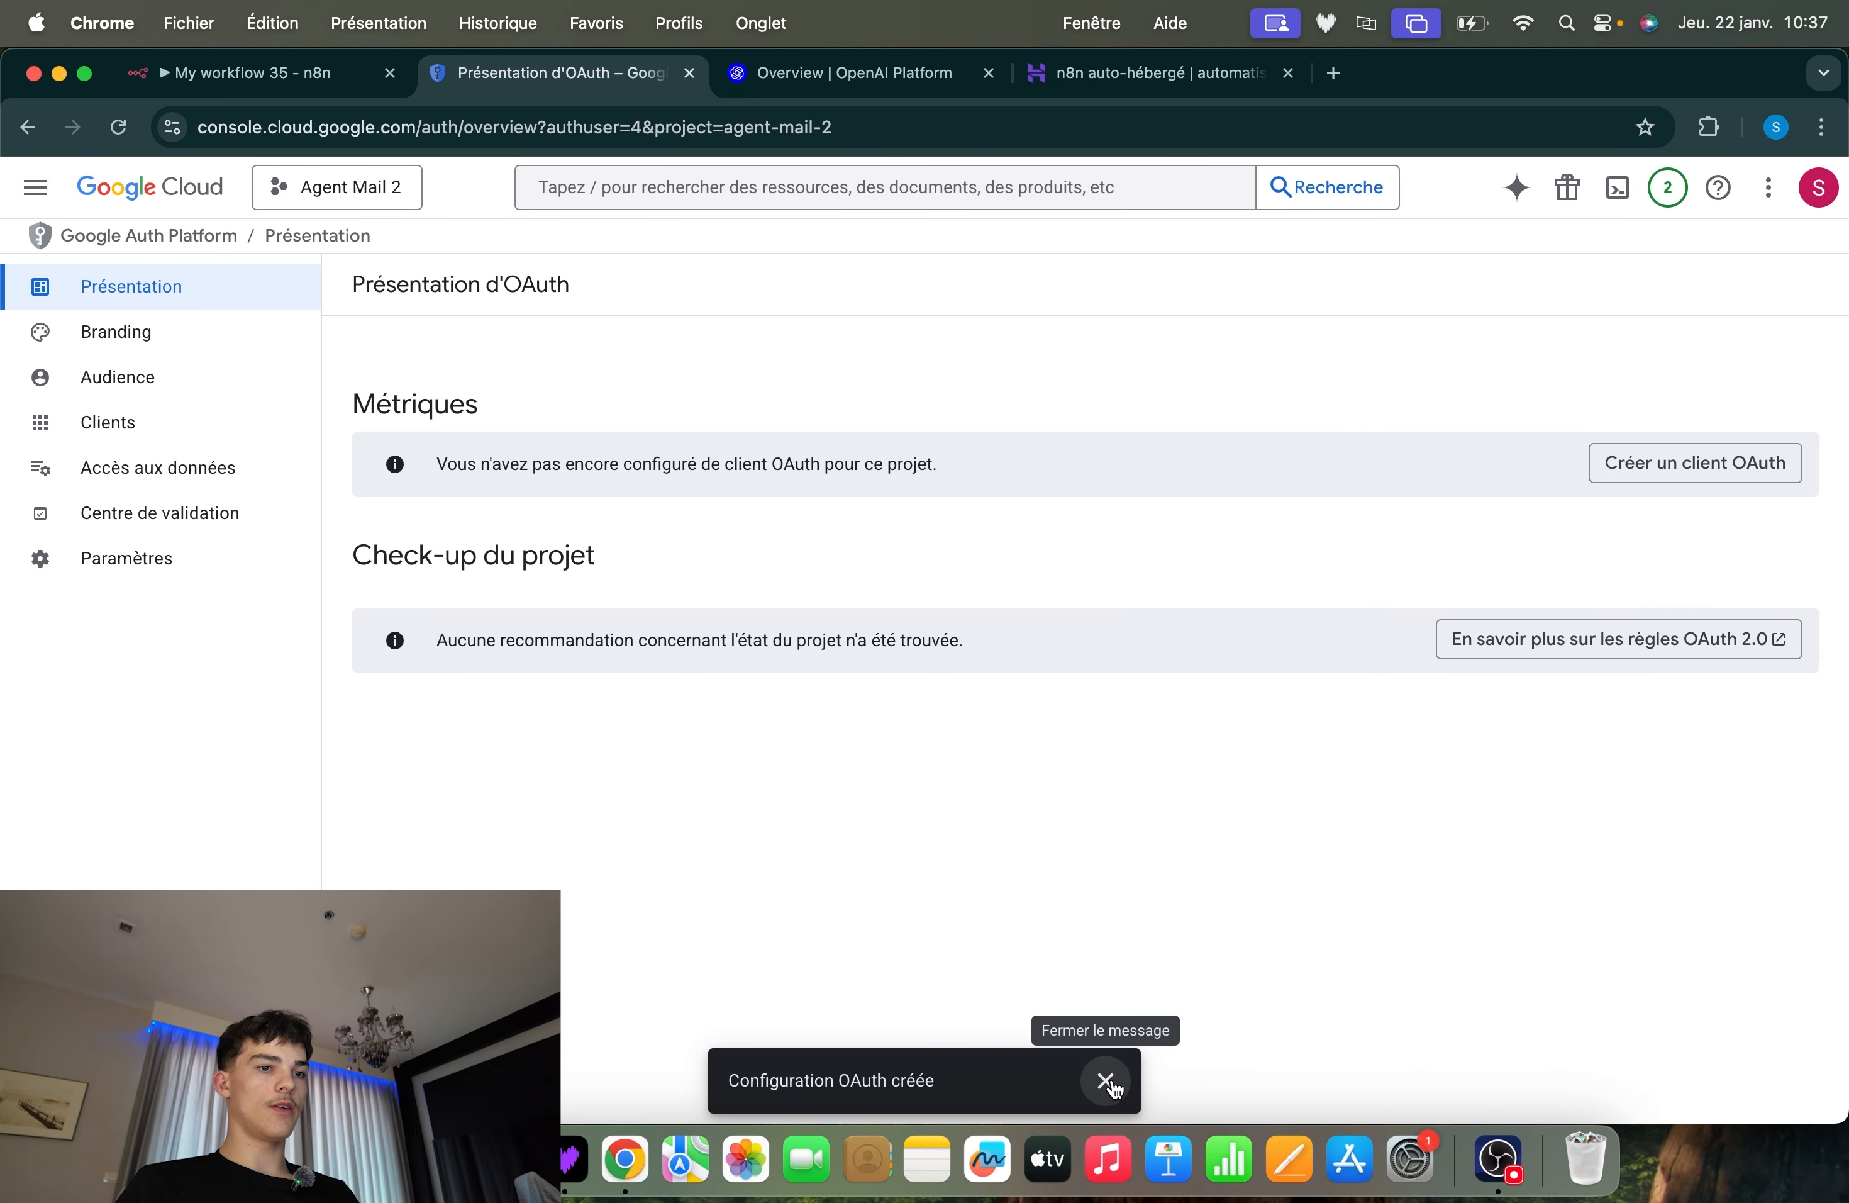
{"action": "left_click", "coordinate": [1106, 1082]}
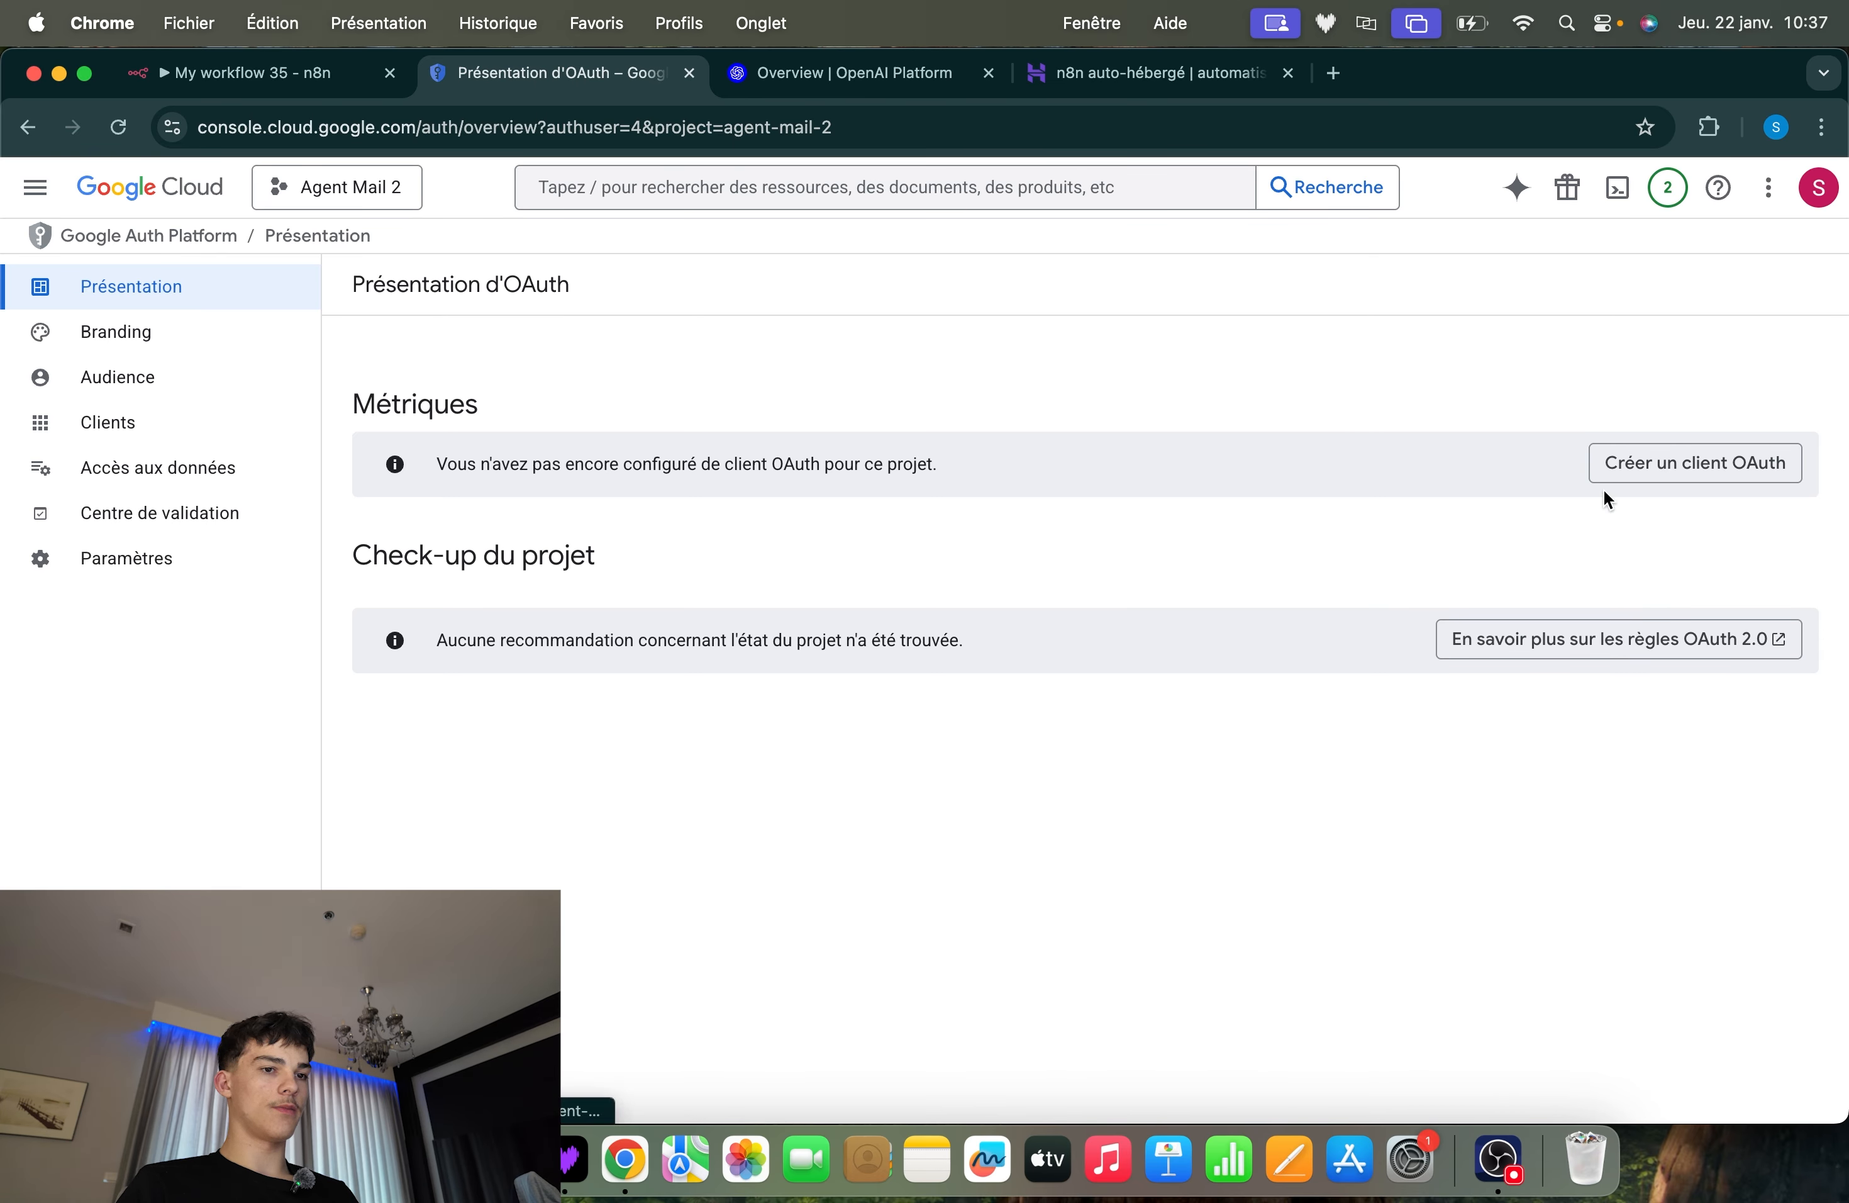
Start creating an OAuth client for the project with the application type Application Web
{"action": "left_click", "coordinate": [1663, 462]}
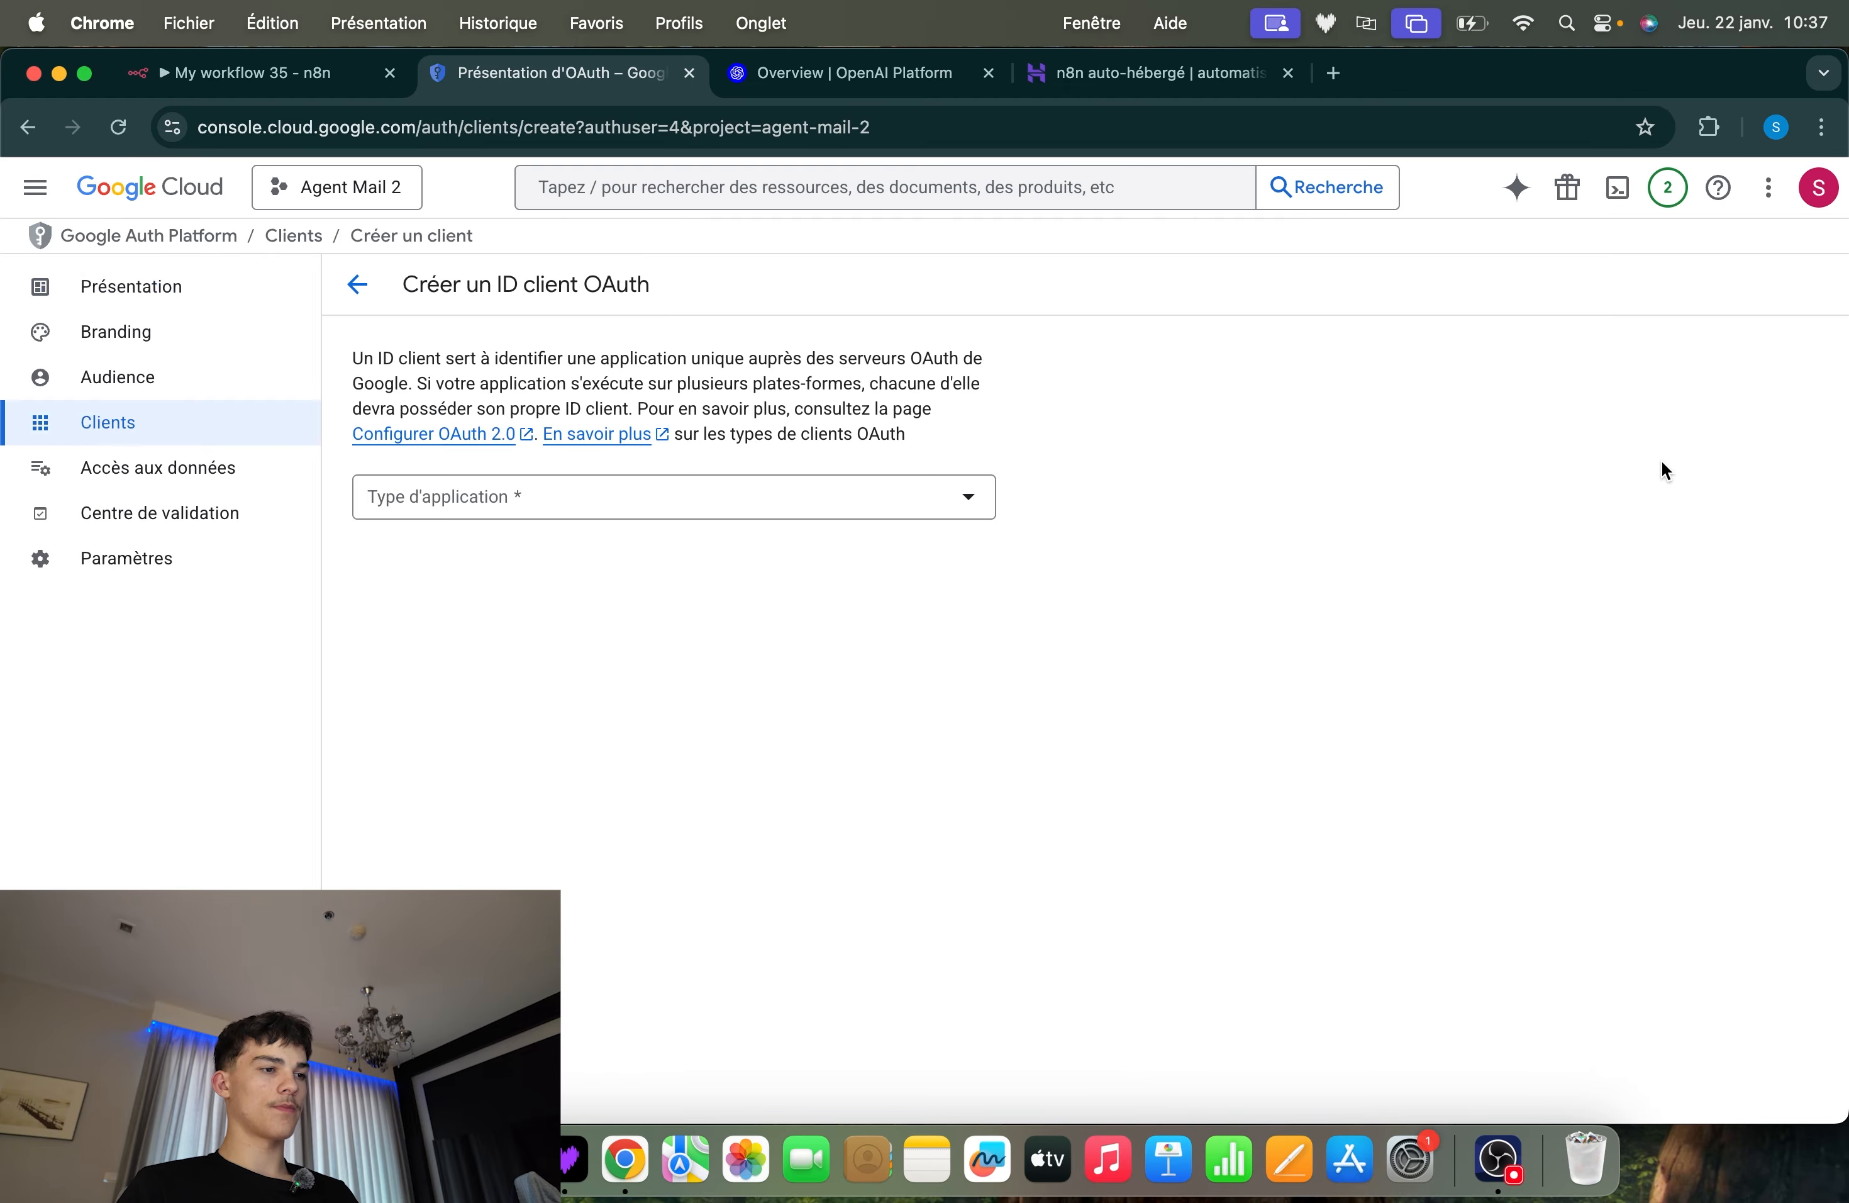
{"action": "left_click", "coordinate": [689, 496]}
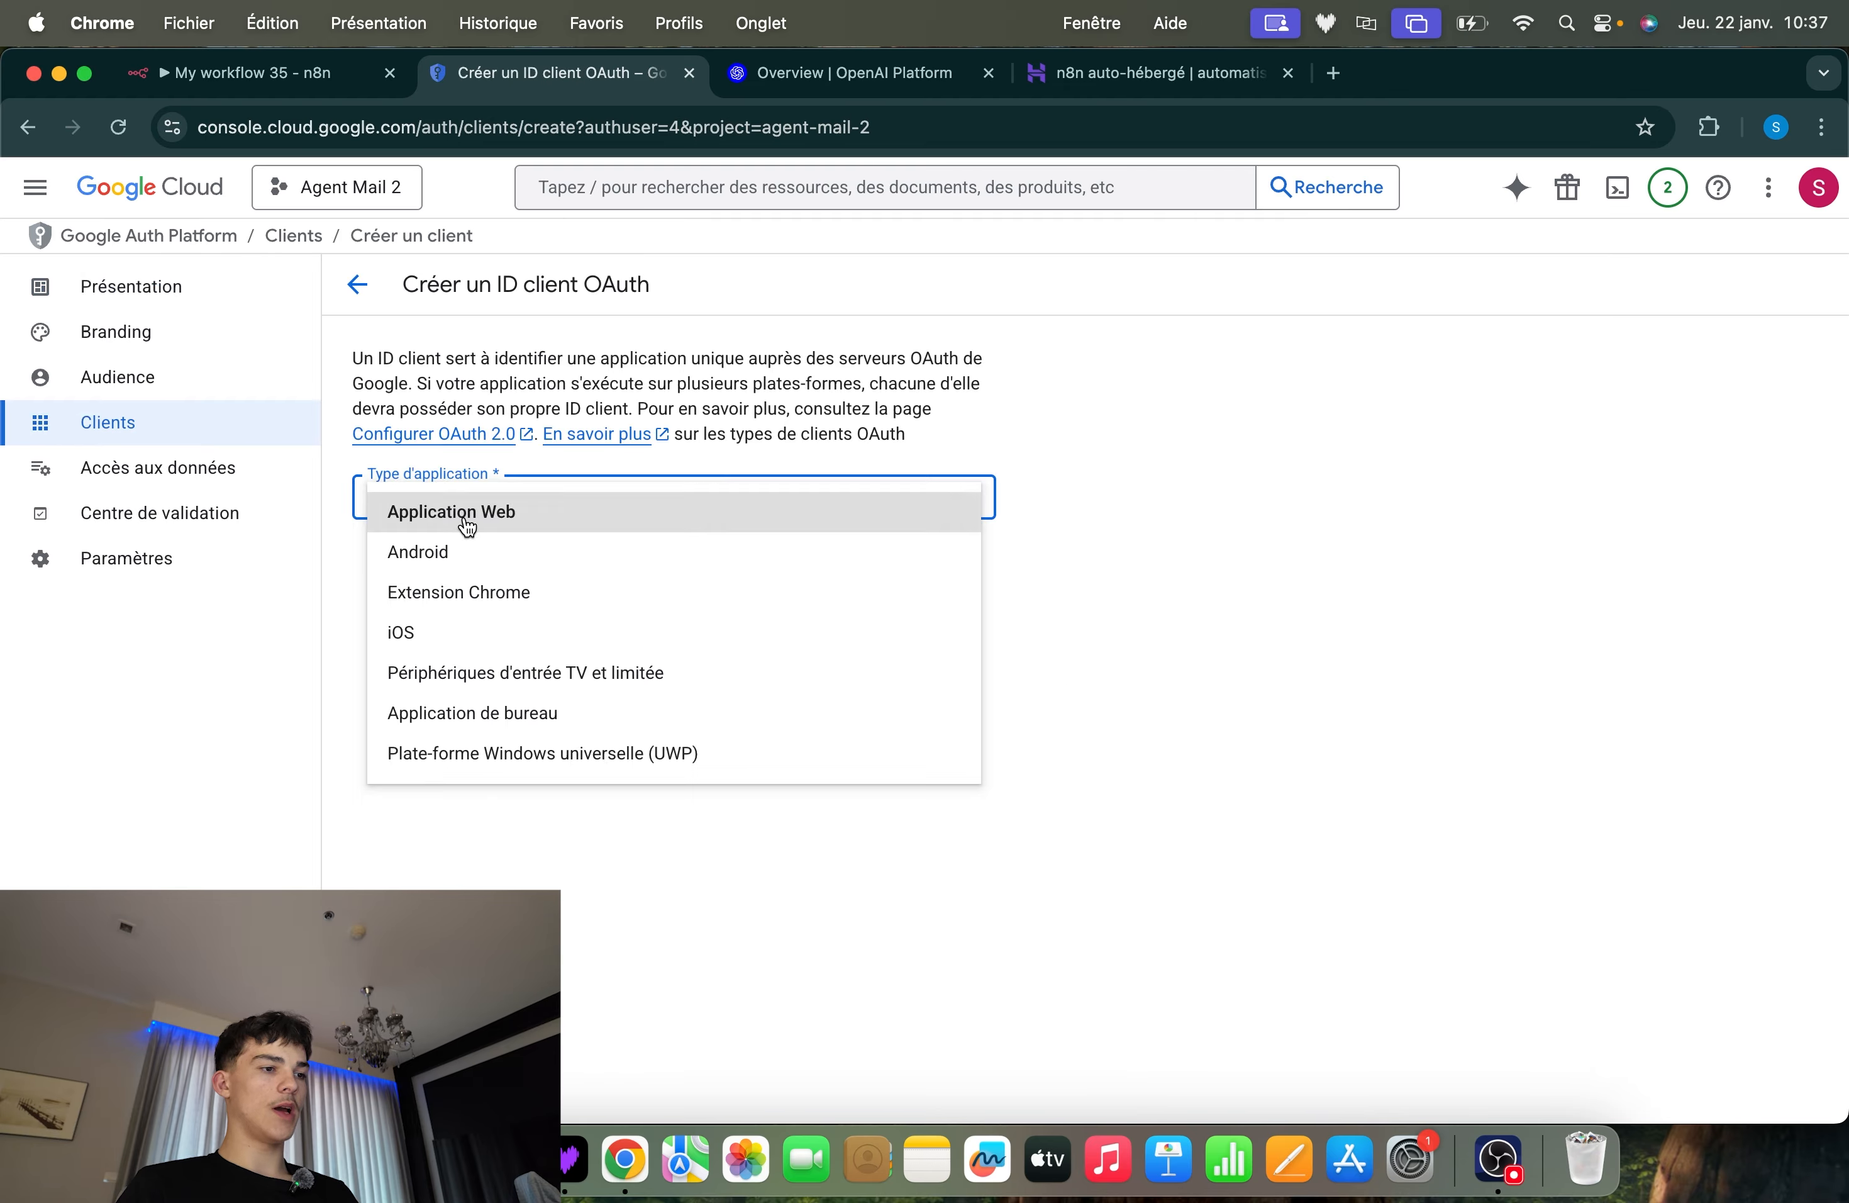
{"action": "left_click", "coordinate": [466, 515]}
{"action": "scroll", "coordinate": [876, 453], "scroll_direction": "down", "scroll_amount": 3}
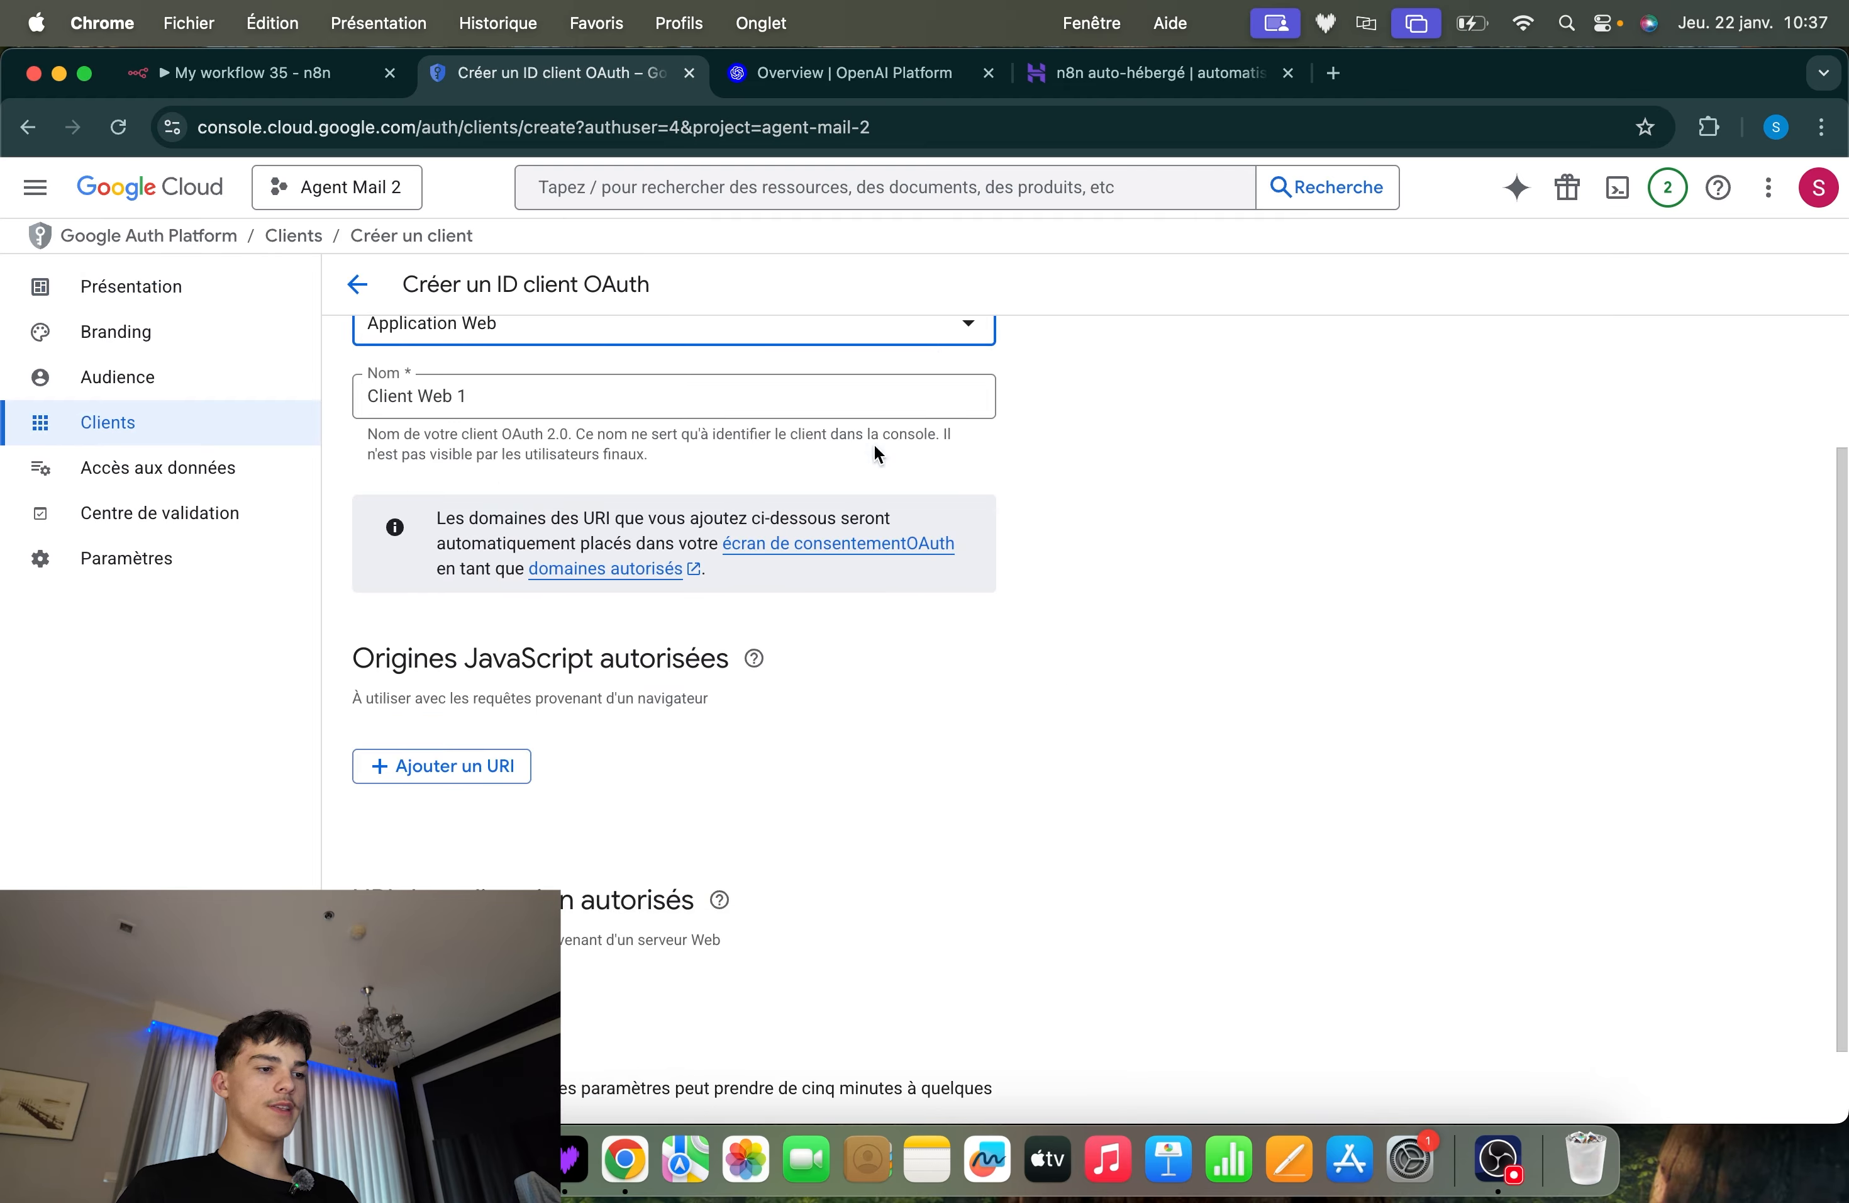
Add the OAuth Redirect URL from n8n's Gmail credential as the client's authorised redirect URI and create the client
{"action": "scroll", "coordinate": [934, 668], "scroll_direction": "down", "scroll_amount": 2}
{"action": "left_click_drag", "start_coordinate": [342, 808], "coordinate": [709, 816]}
{"action": "left_click", "coordinate": [806, 860]}
{"action": "left_click", "coordinate": [442, 914]}
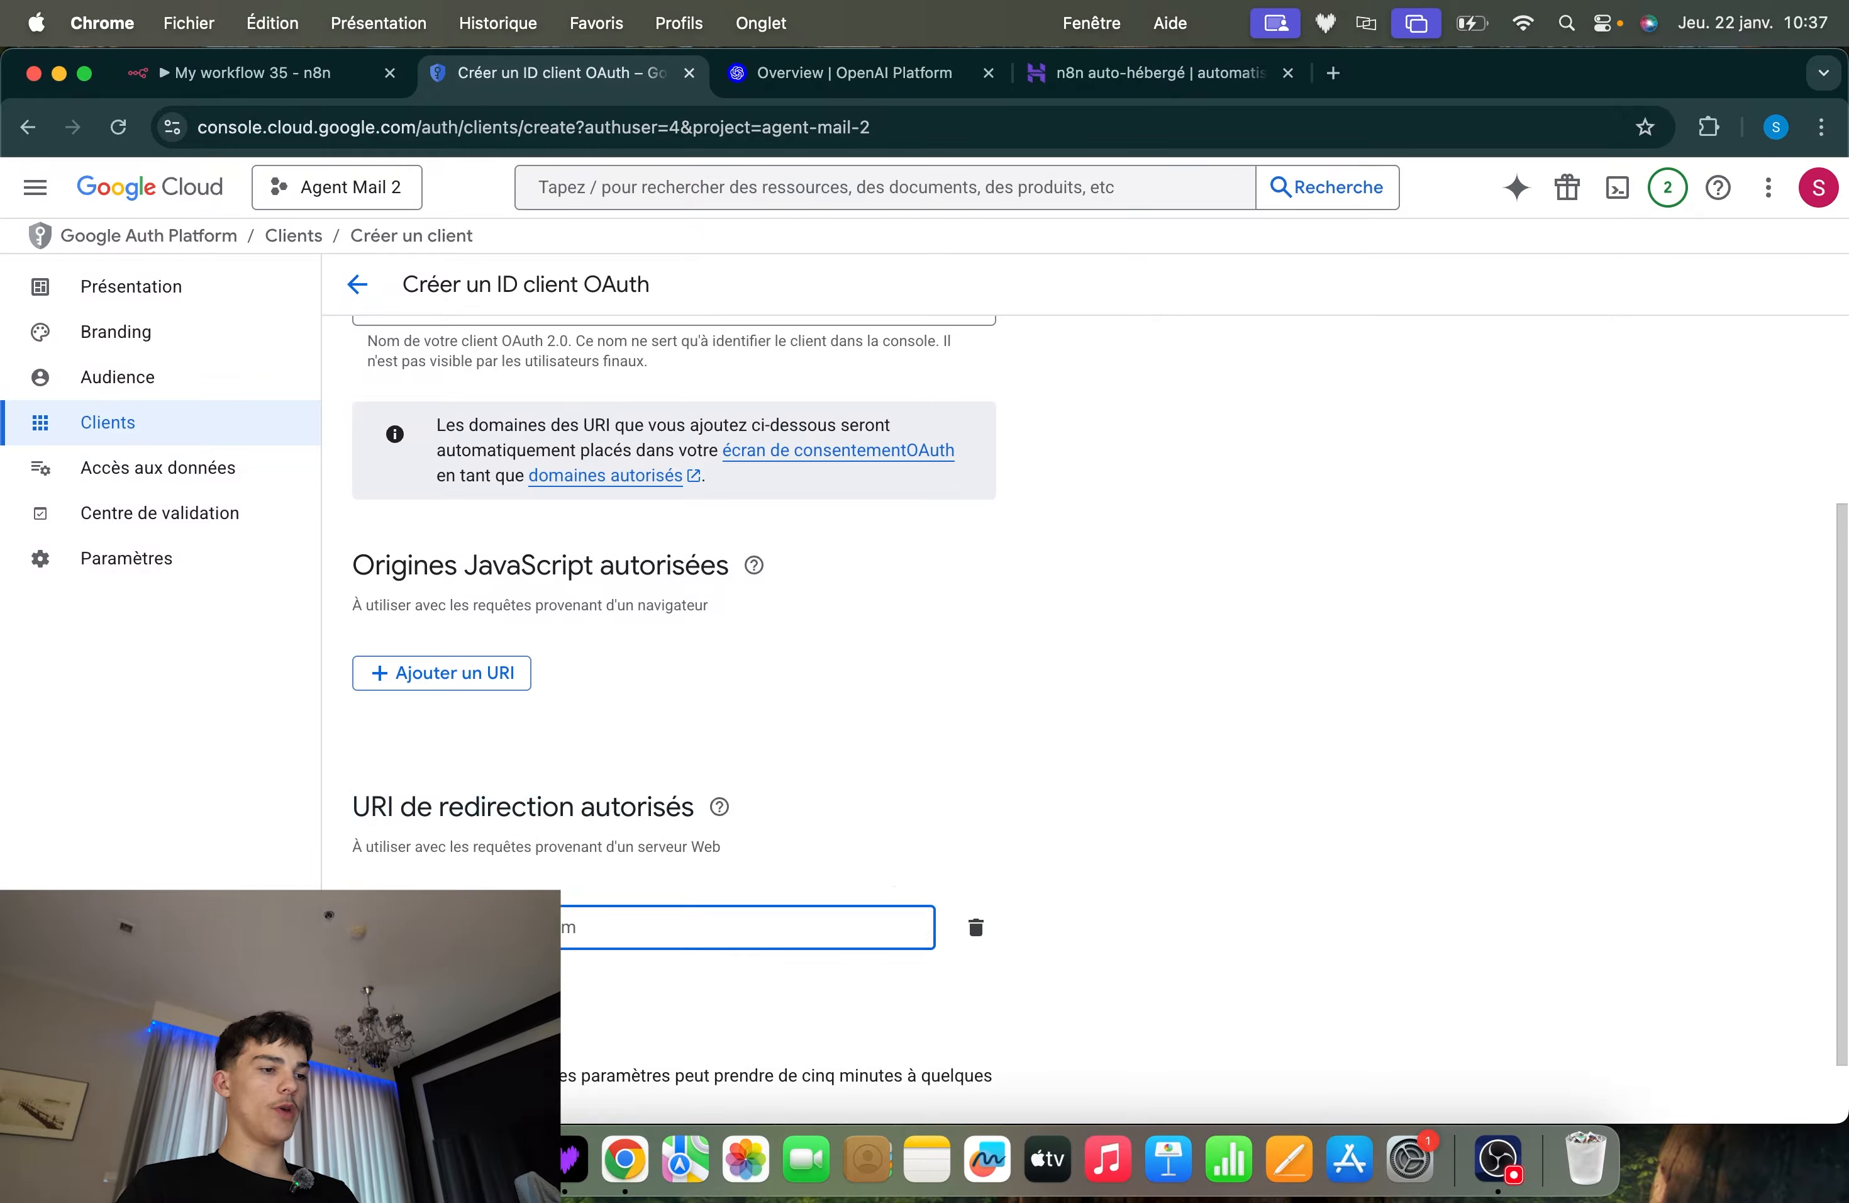
{"action": "scroll", "coordinate": [887, 867], "scroll_direction": "down", "scroll_amount": 2}
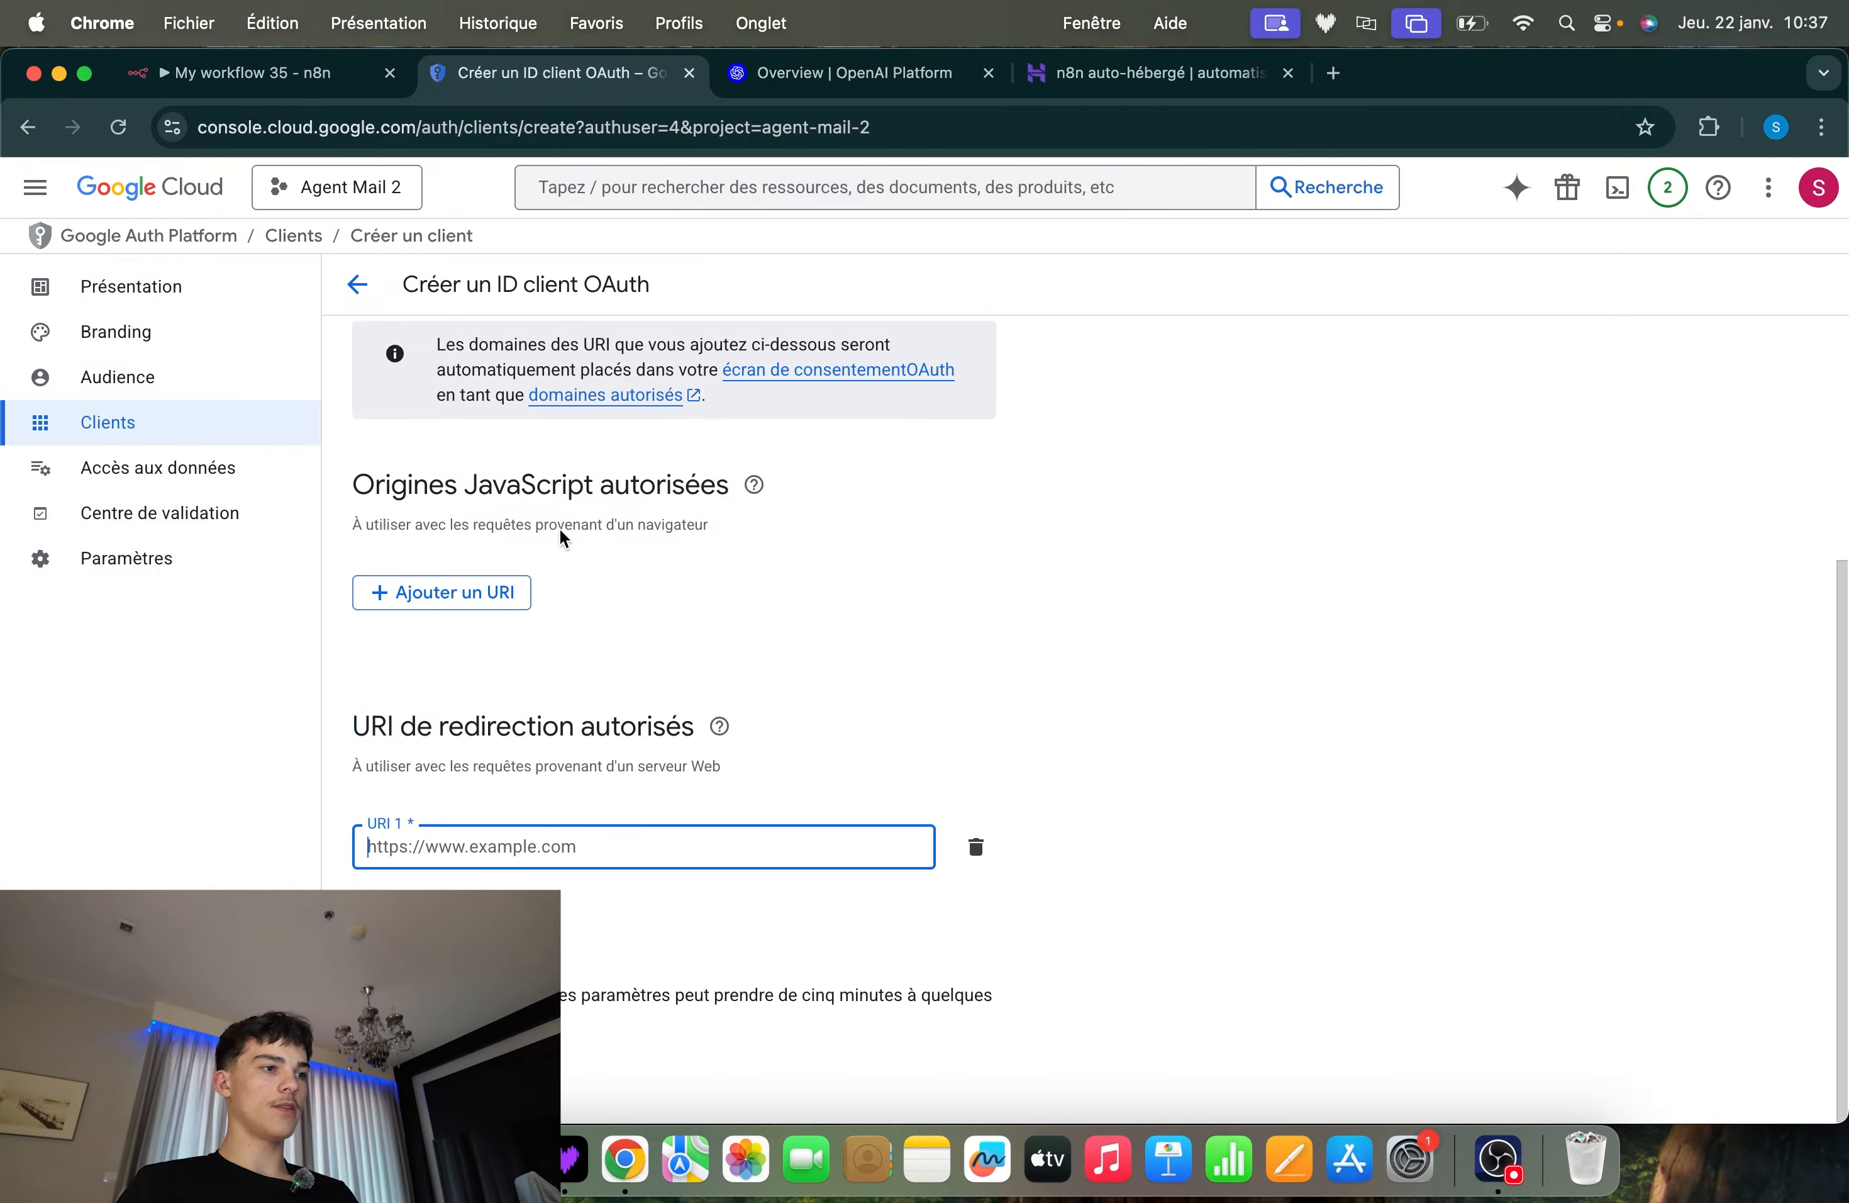
{"action": "left_click", "coordinate": [246, 73]}
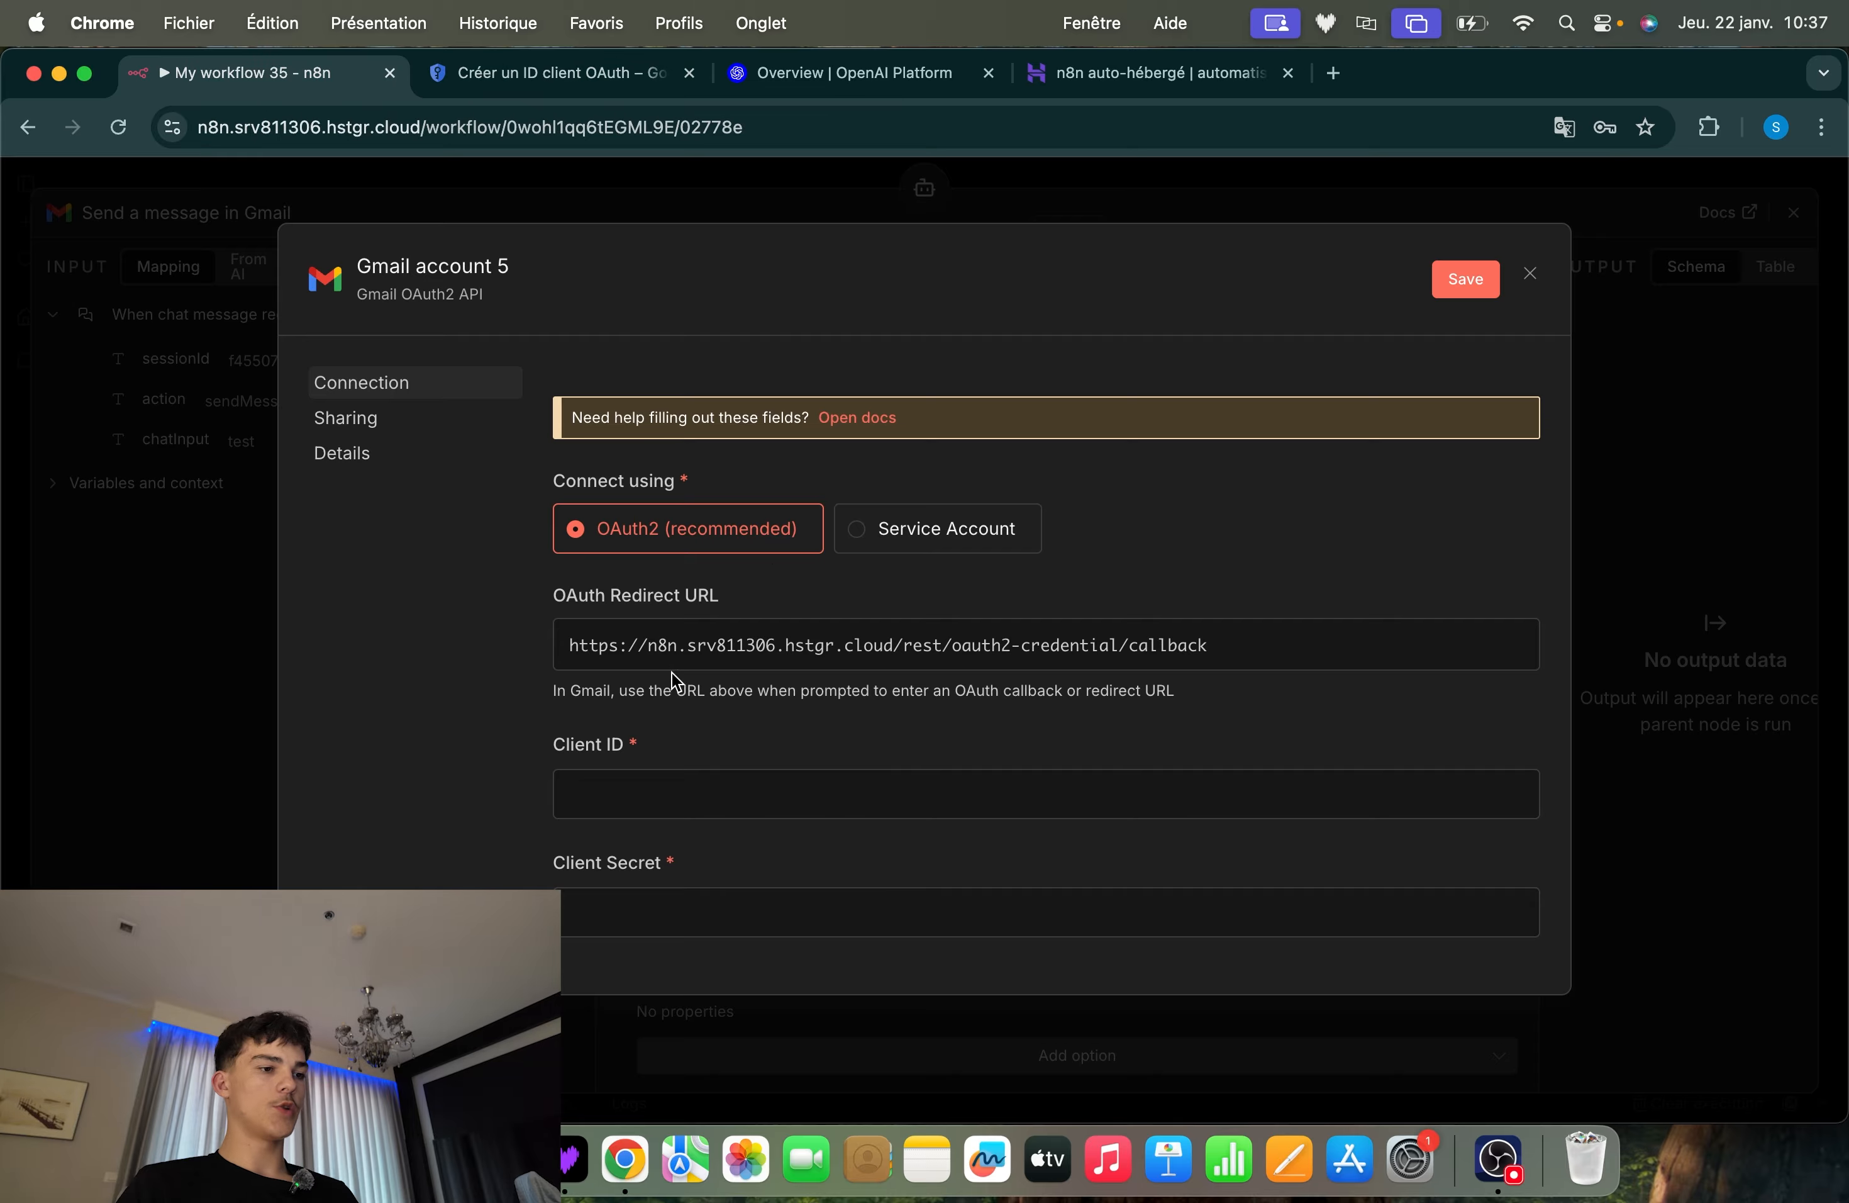
{"action": "left_click", "coordinate": [750, 648]}
{"action": "left_click", "coordinate": [500, 92]}
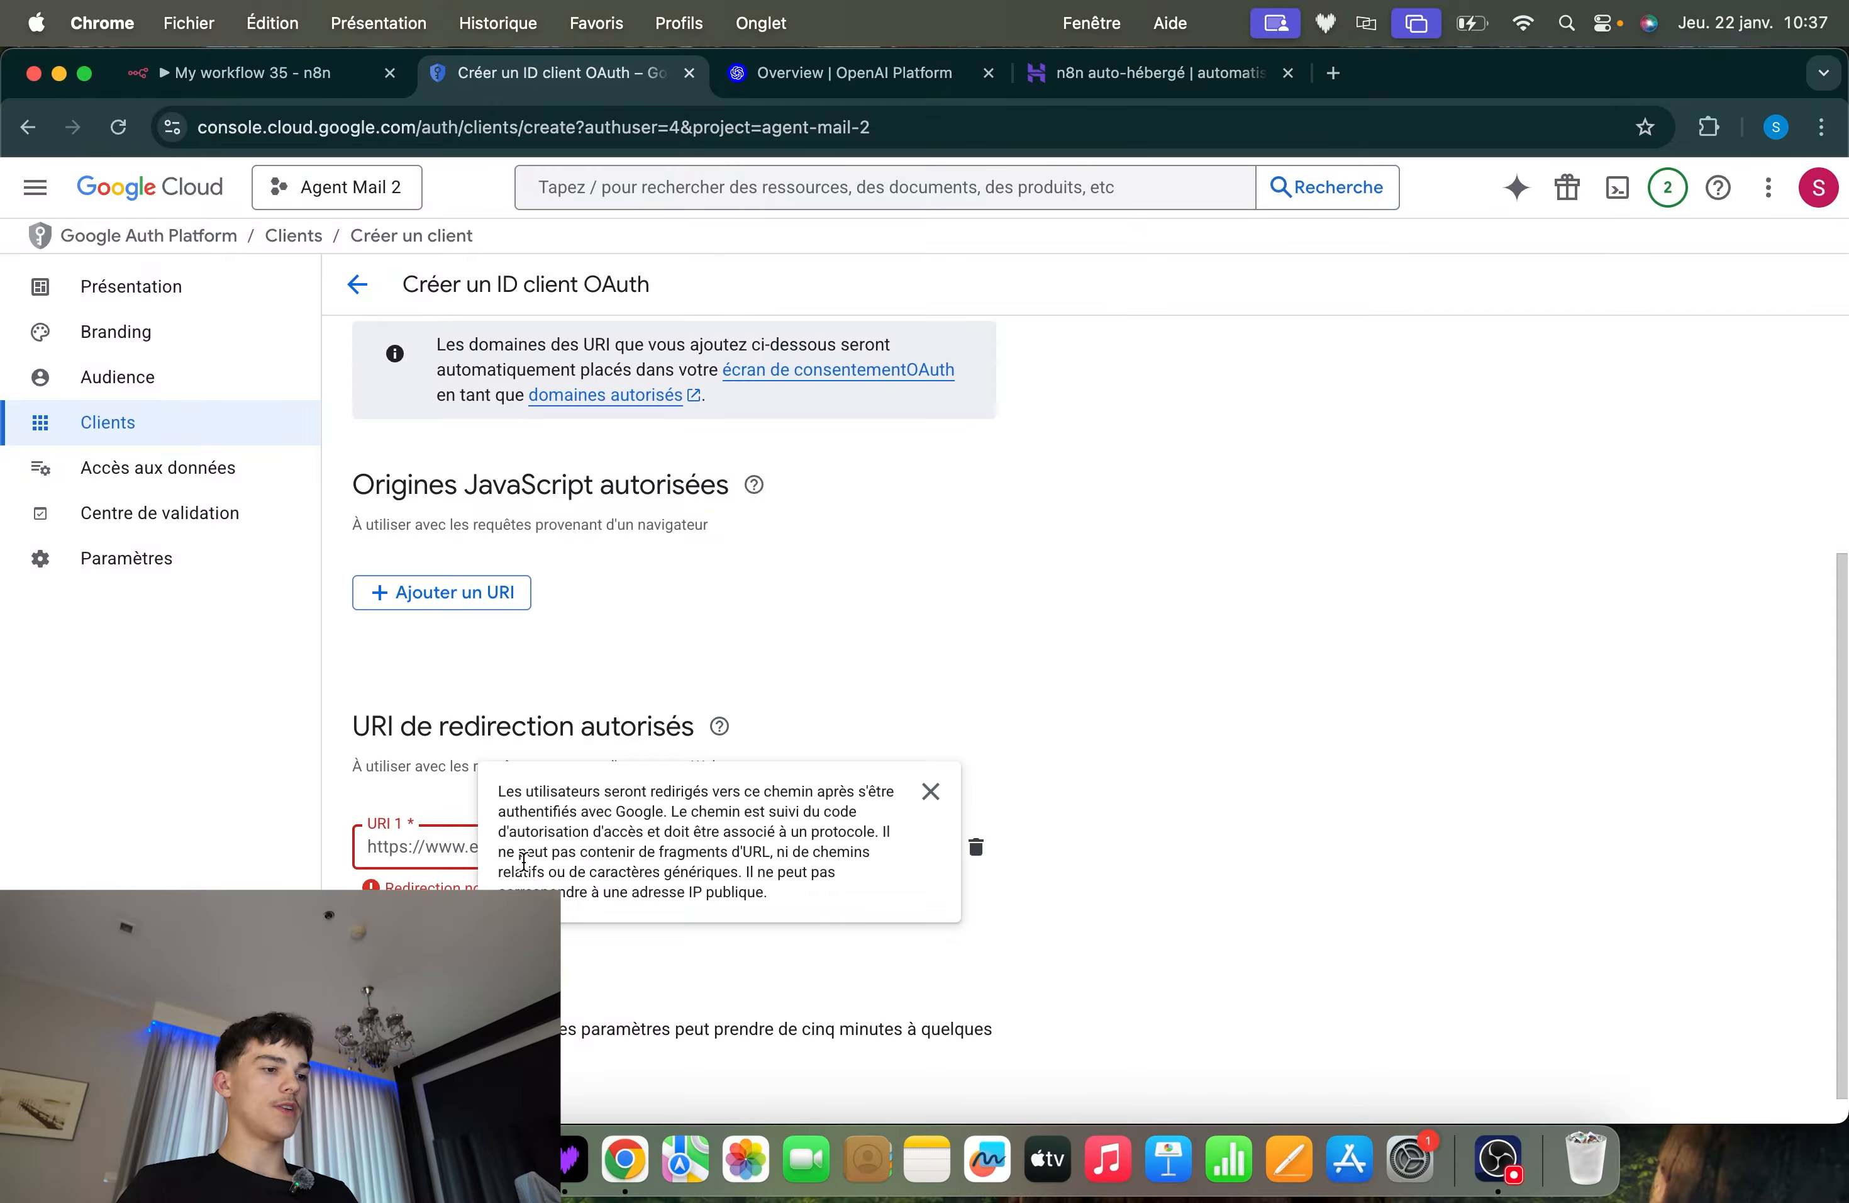
{"action": "left_click", "coordinate": [441, 851]}
{"action": "key", "text": "super+v"}
{"action": "left_click", "coordinate": [1048, 688]}
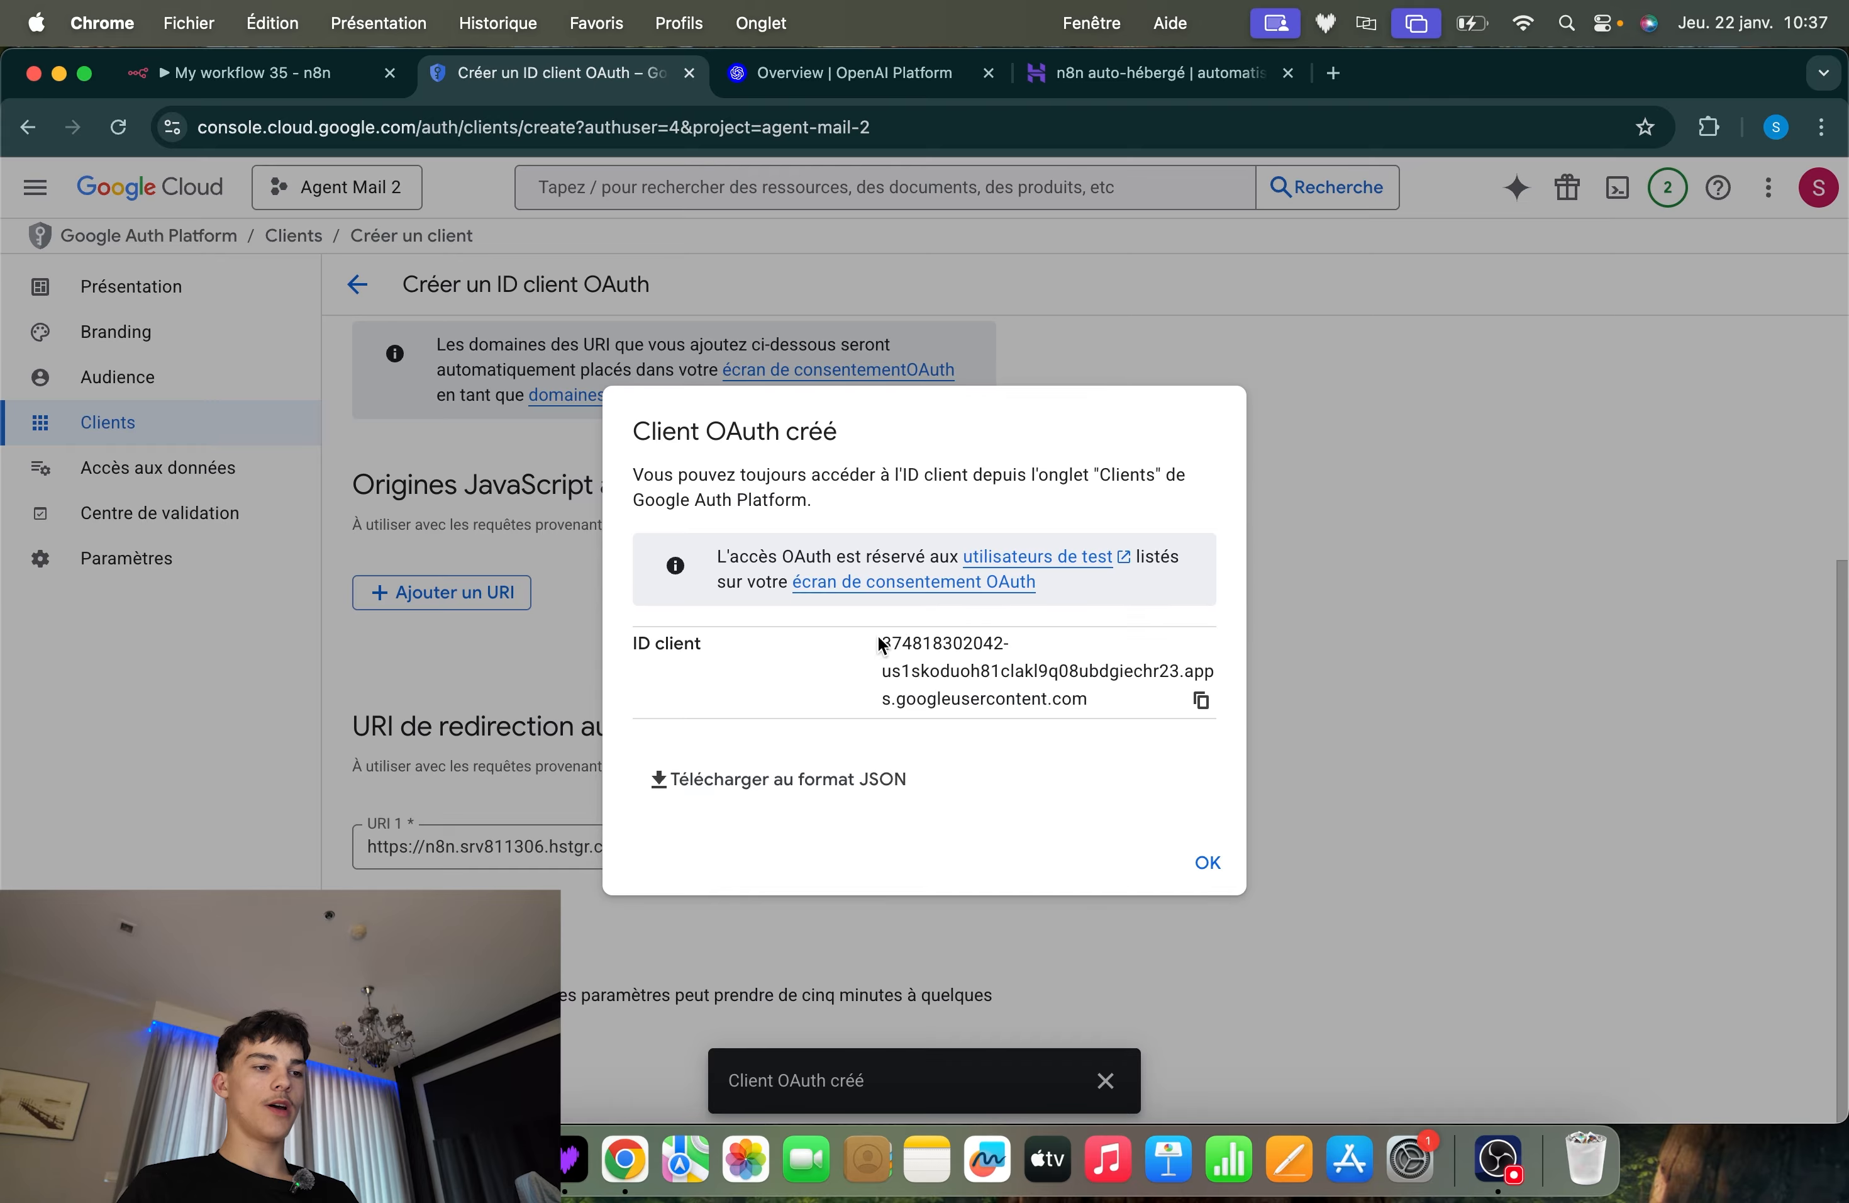
Copy the new OAuth client's ID into the Client ID field of n8n's Gmail credential
{"action": "left_click_drag", "start_coordinate": [879, 642], "coordinate": [1148, 738]}
{"action": "left_click", "coordinate": [1047, 730]}
{"action": "left_click", "coordinate": [1201, 701]}
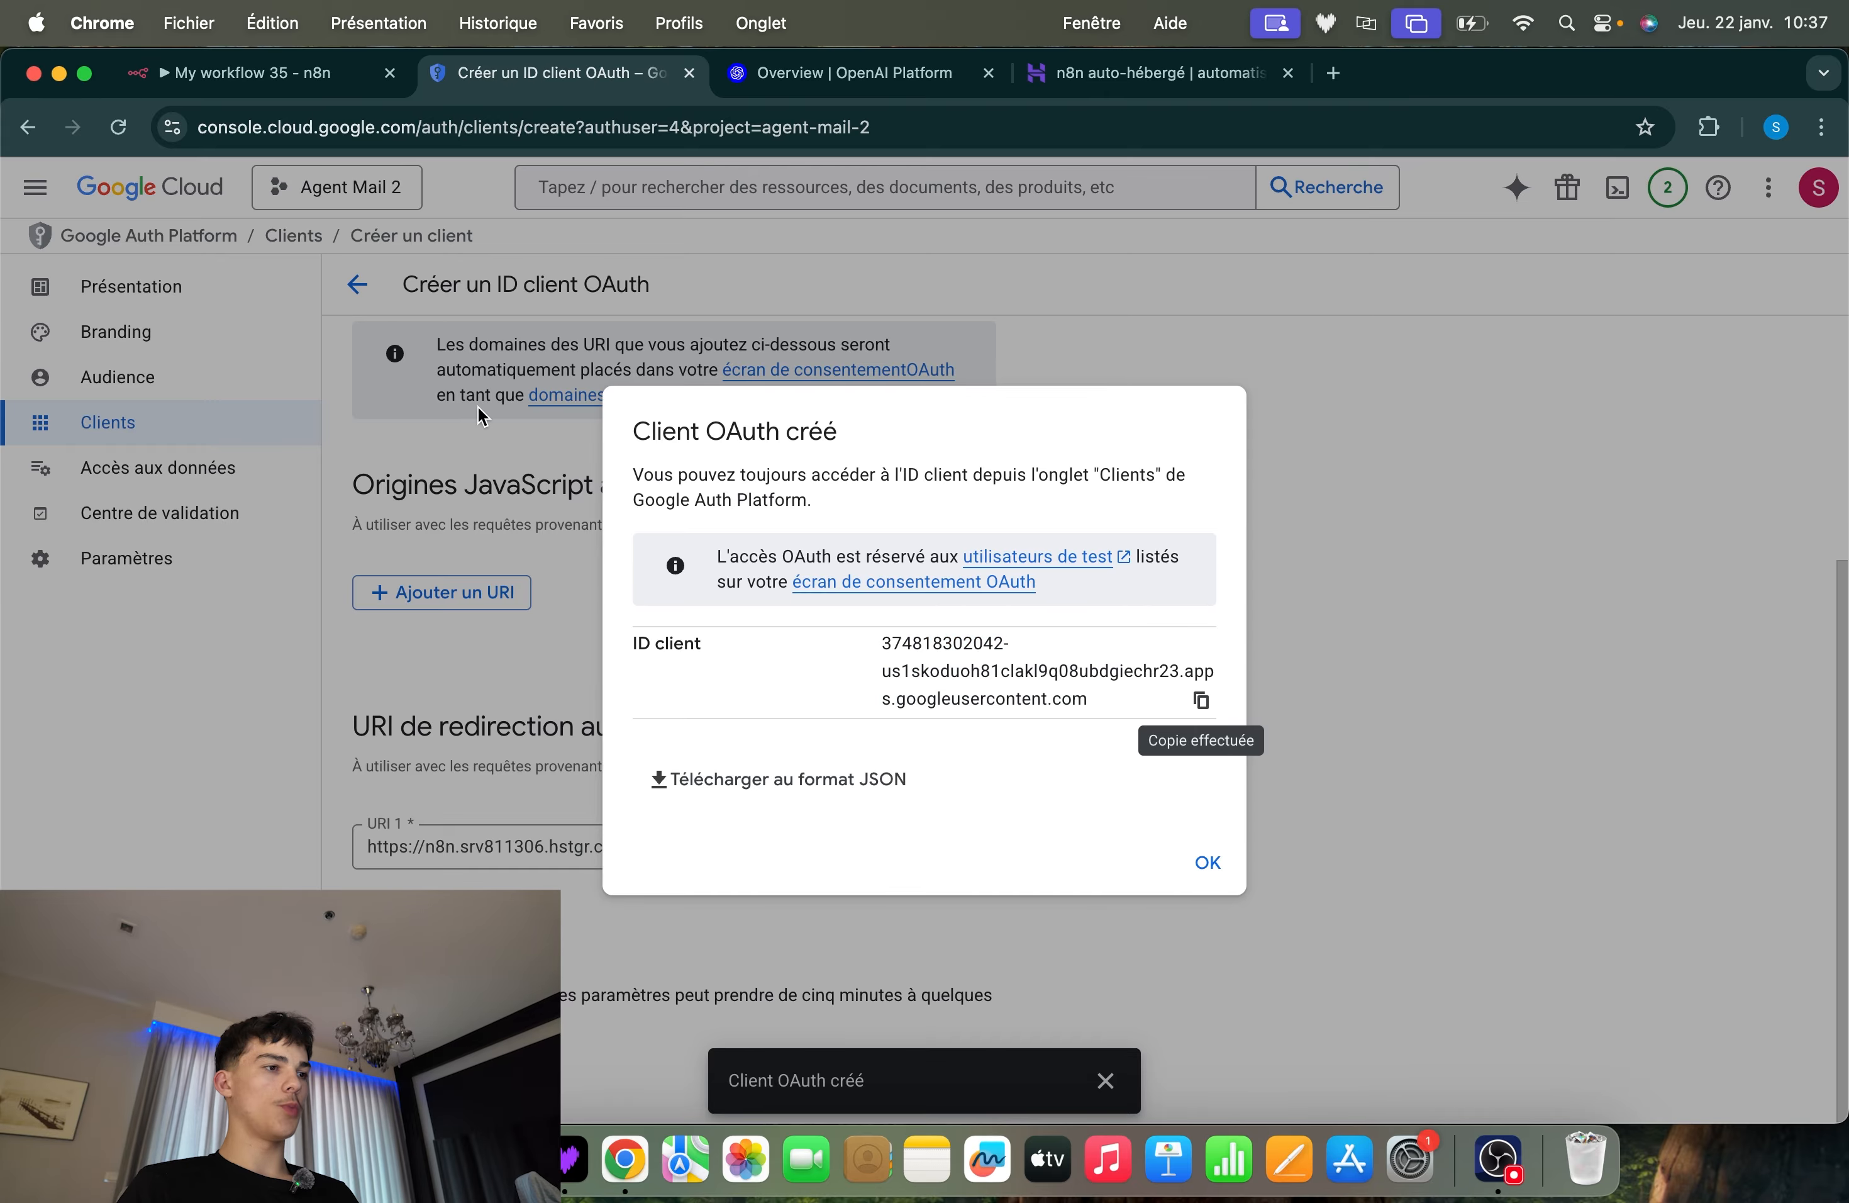
{"action": "left_click", "coordinate": [247, 78]}
{"action": "left_click", "coordinate": [653, 787]}
{"action": "key", "text": "super+v"}
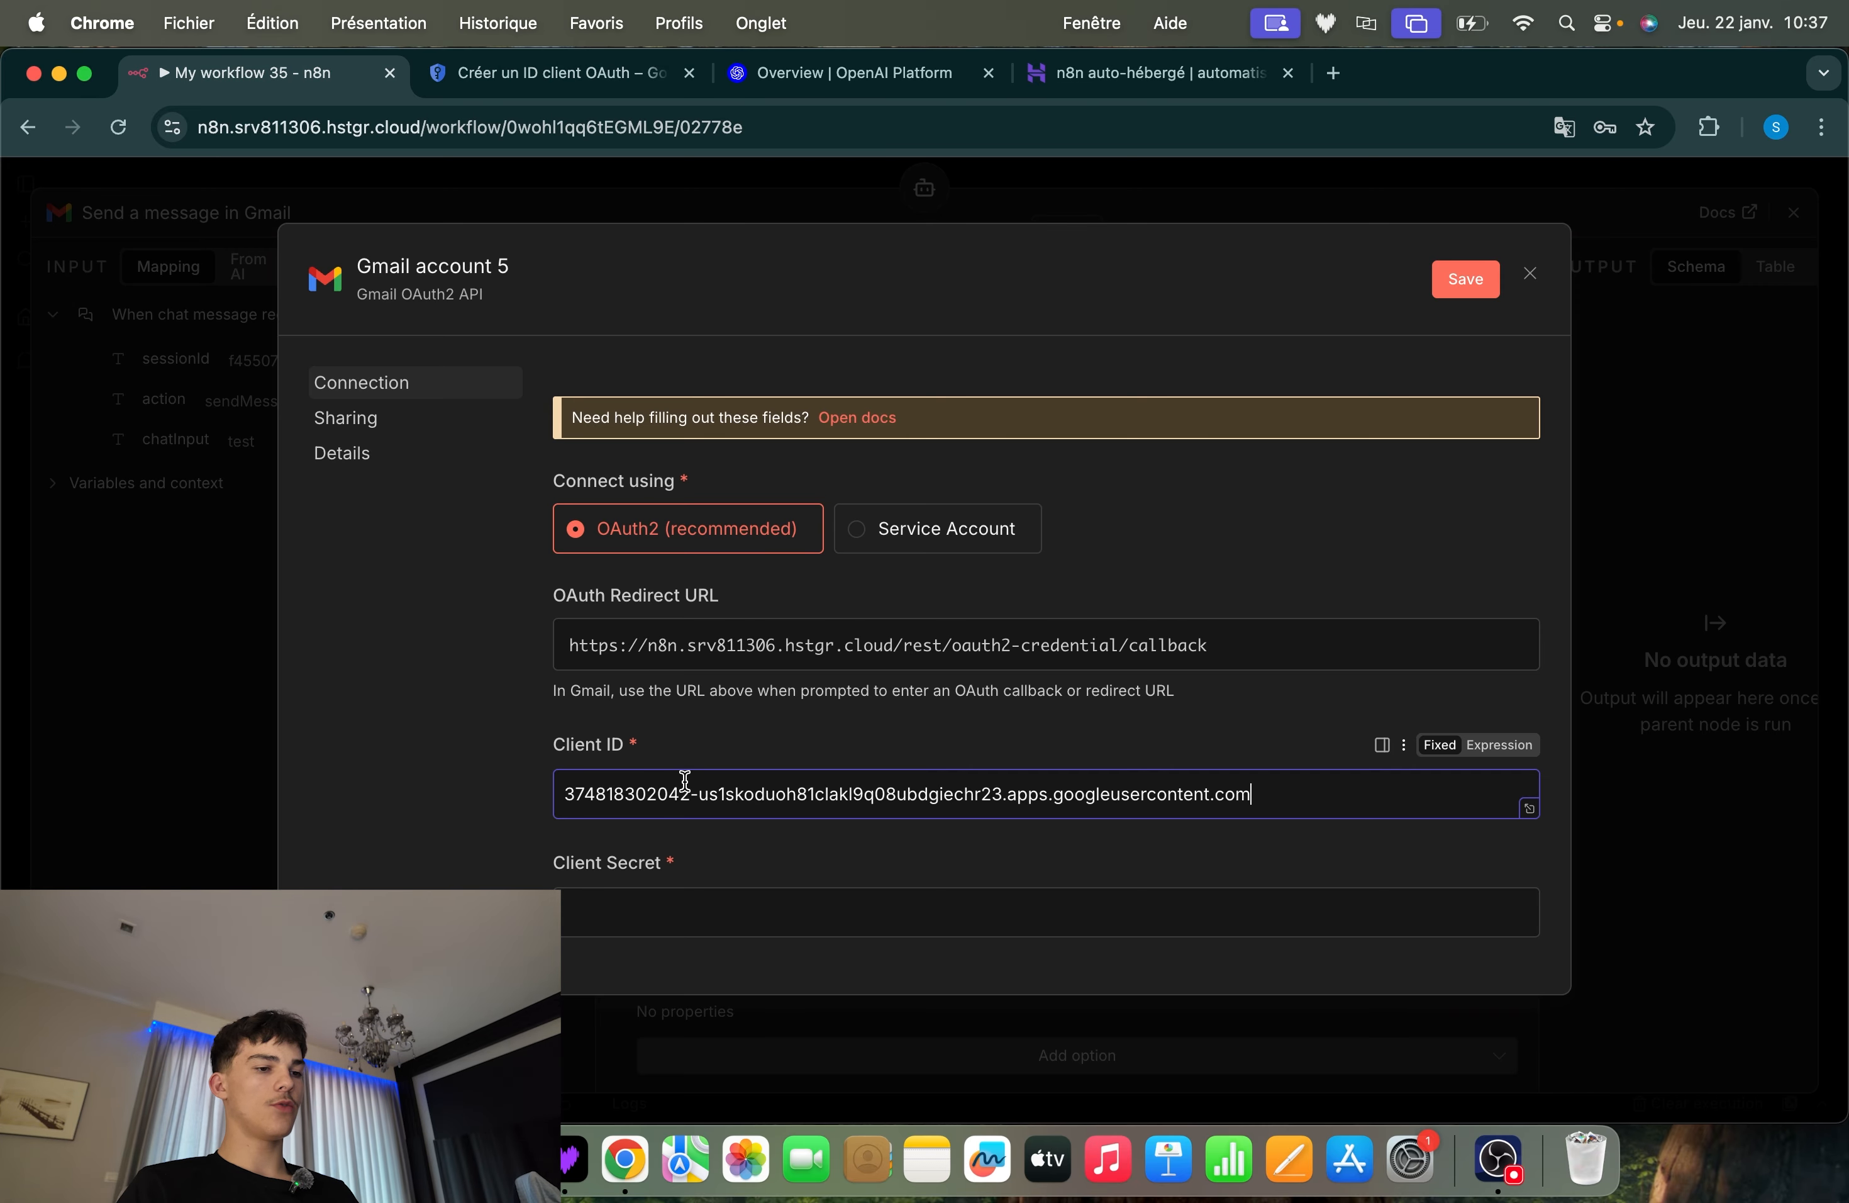
Return to Google Cloud, dismiss the client creation messages, and copy the client secret from Client Web 1's details
{"action": "left_click", "coordinate": [566, 82]}
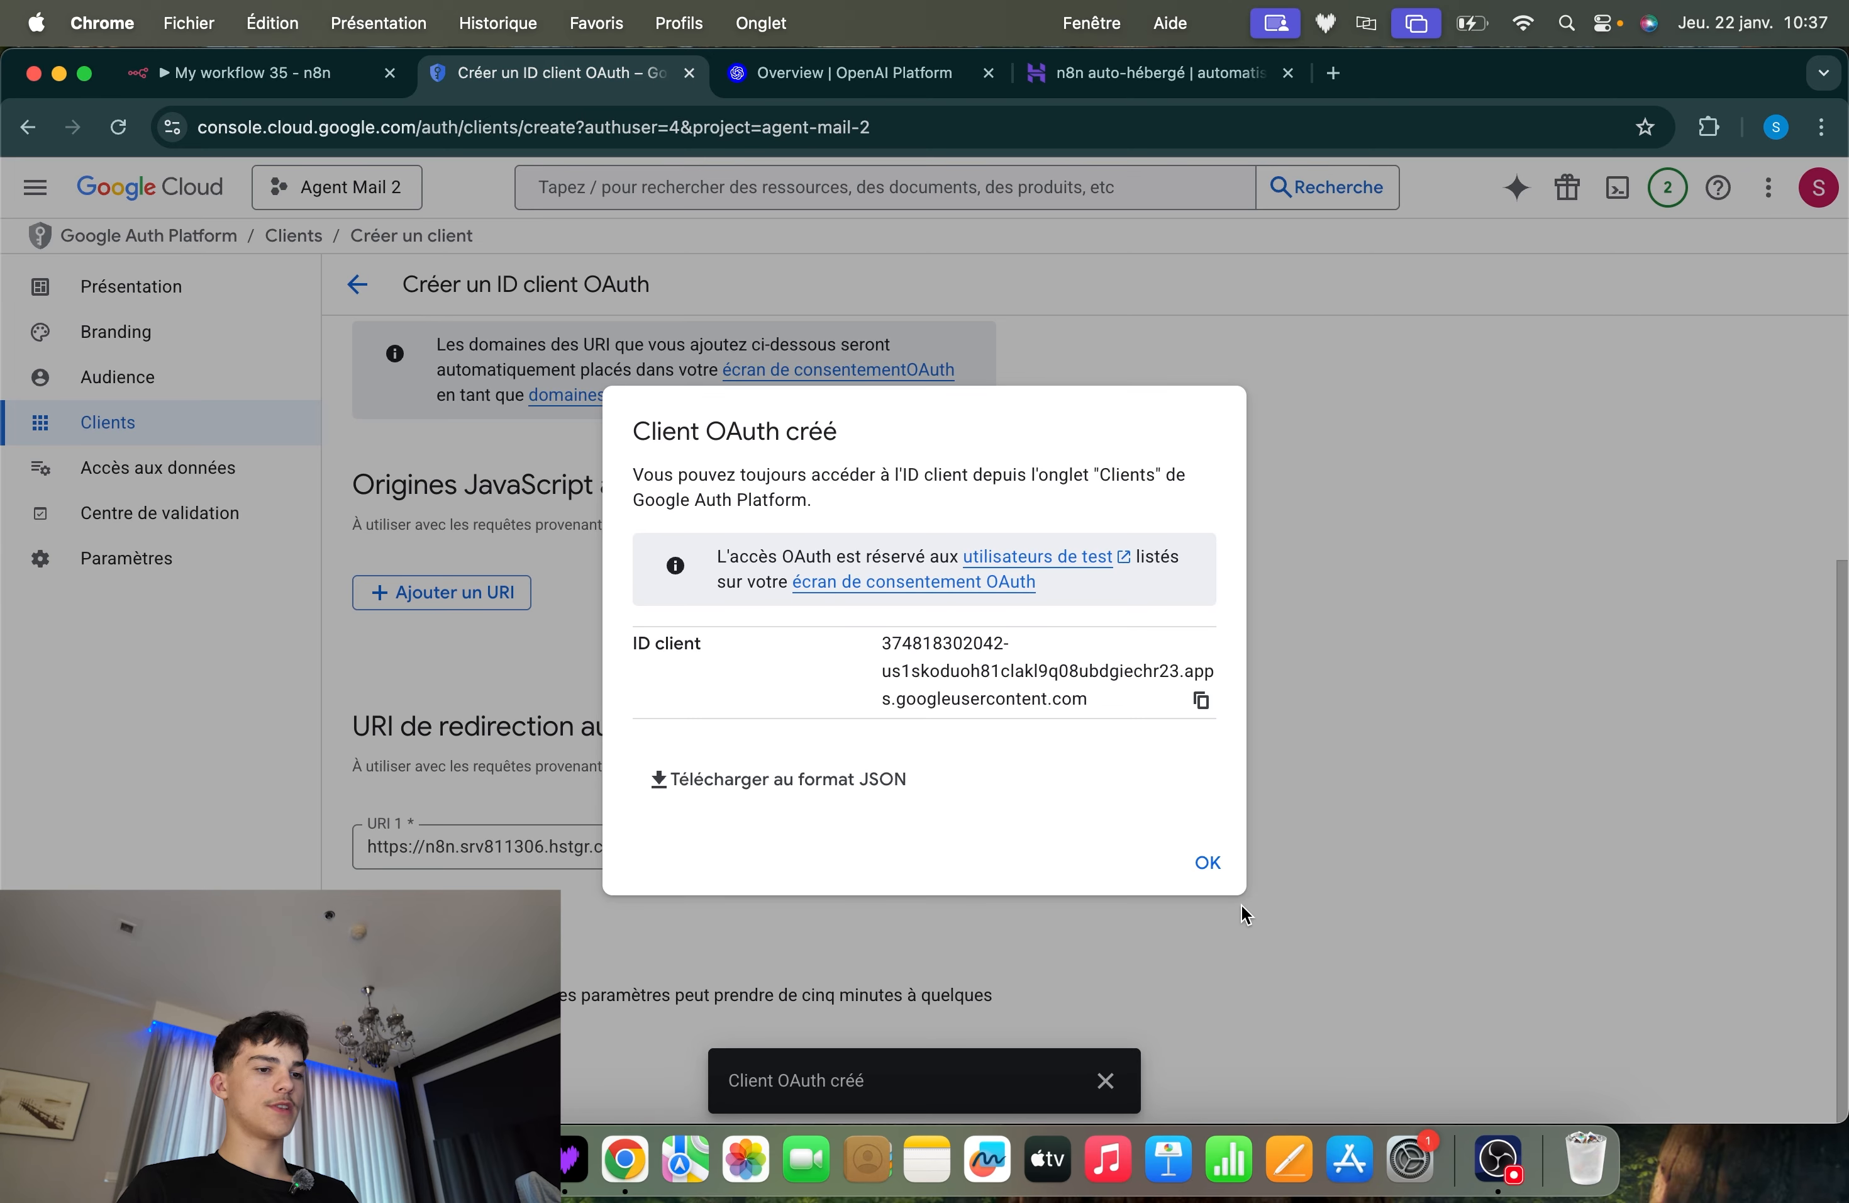
{"action": "left_click", "coordinate": [1207, 864]}
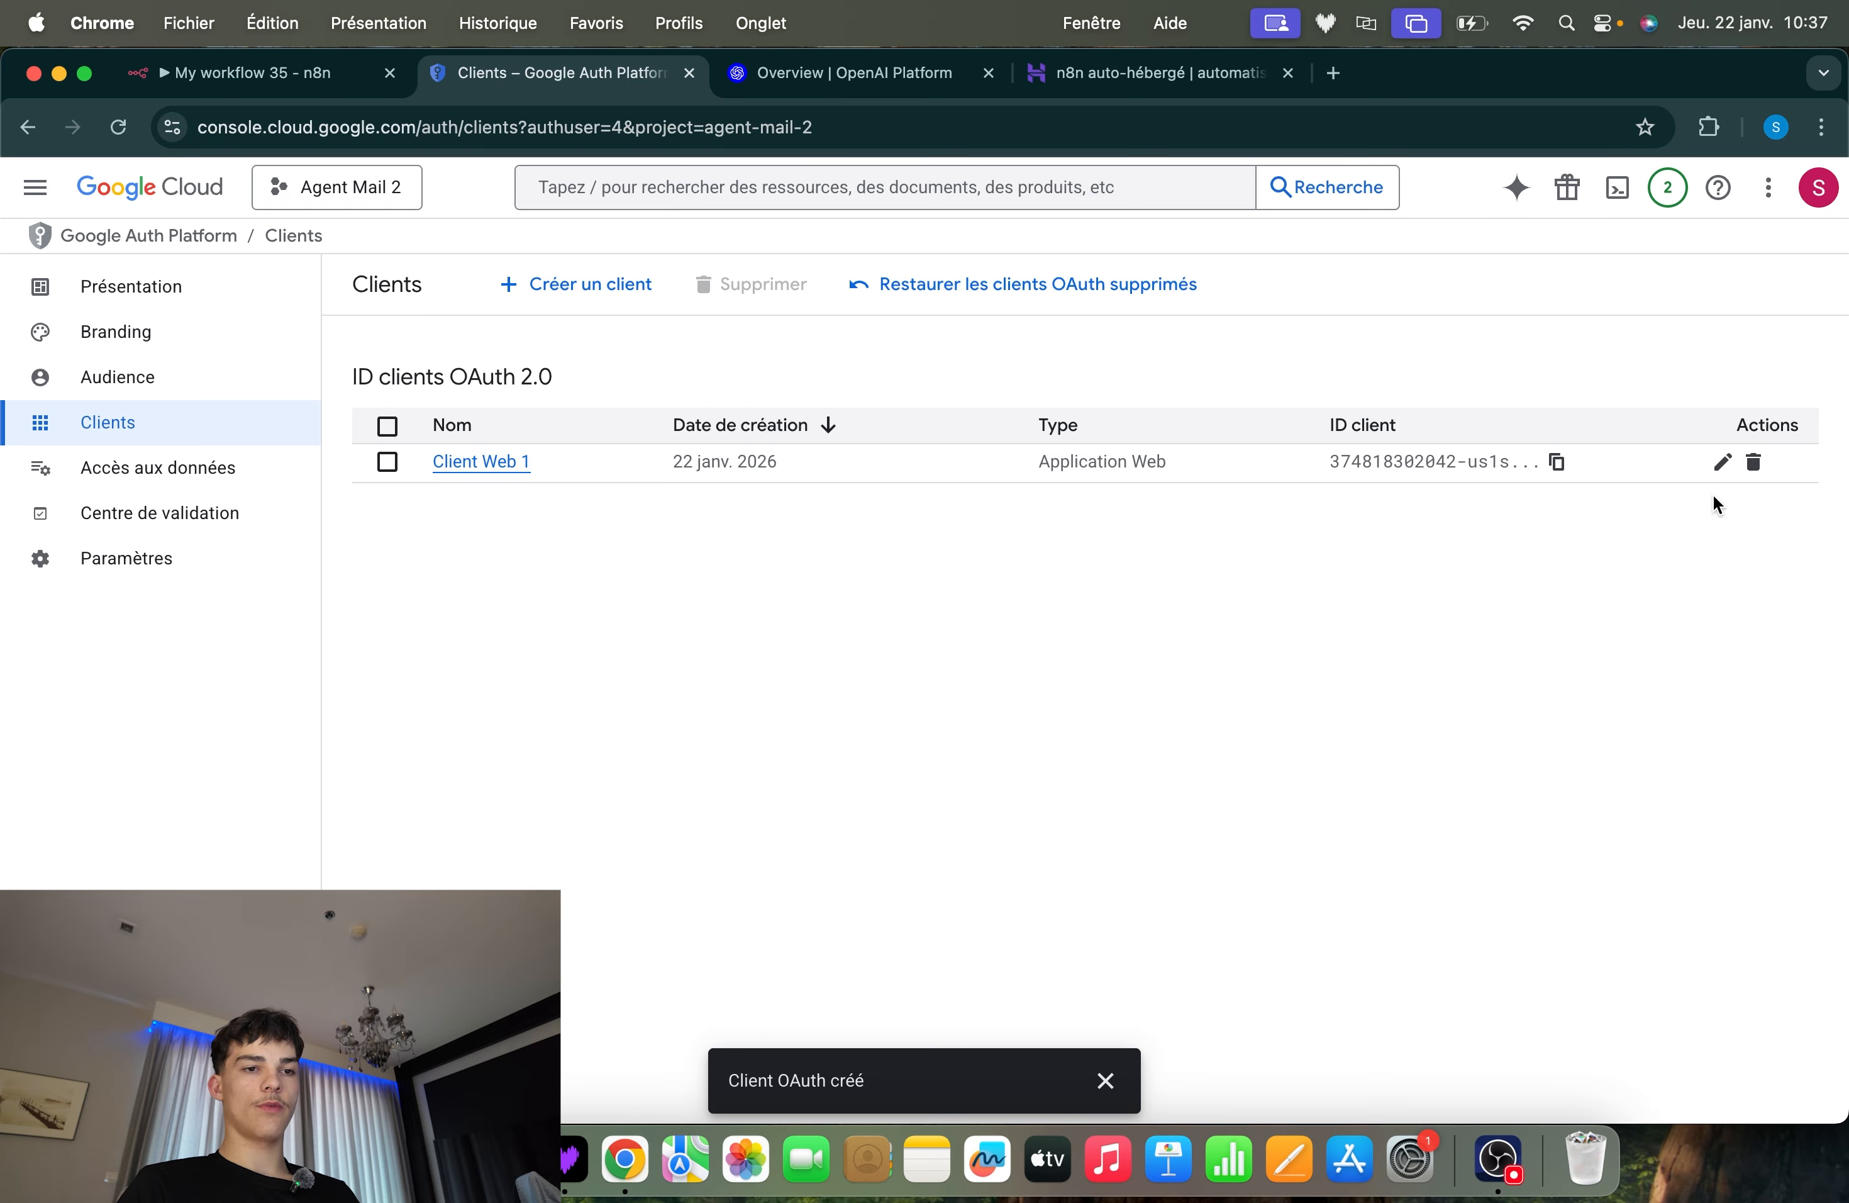
{"action": "left_click", "coordinate": [1720, 466]}
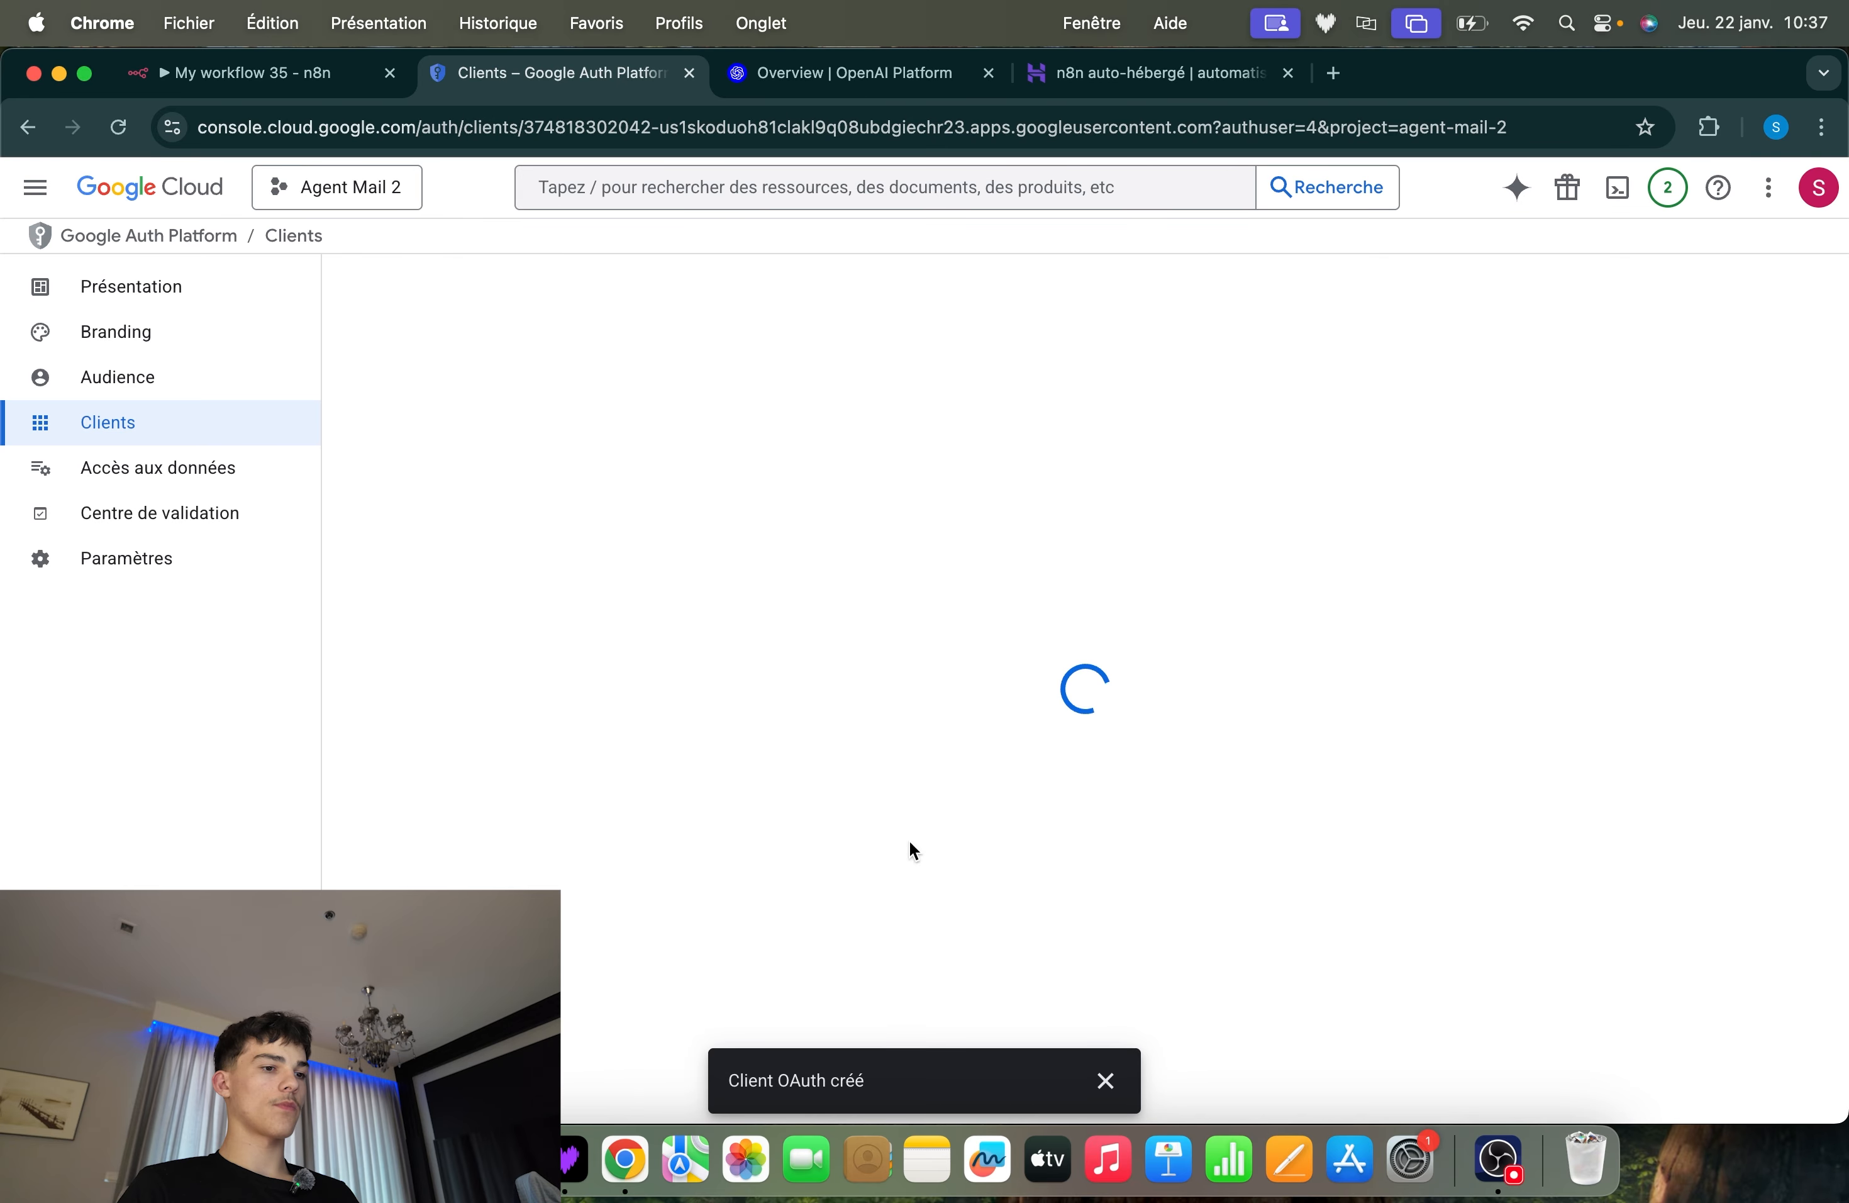
{"action": "left_click", "coordinate": [1105, 1080]}
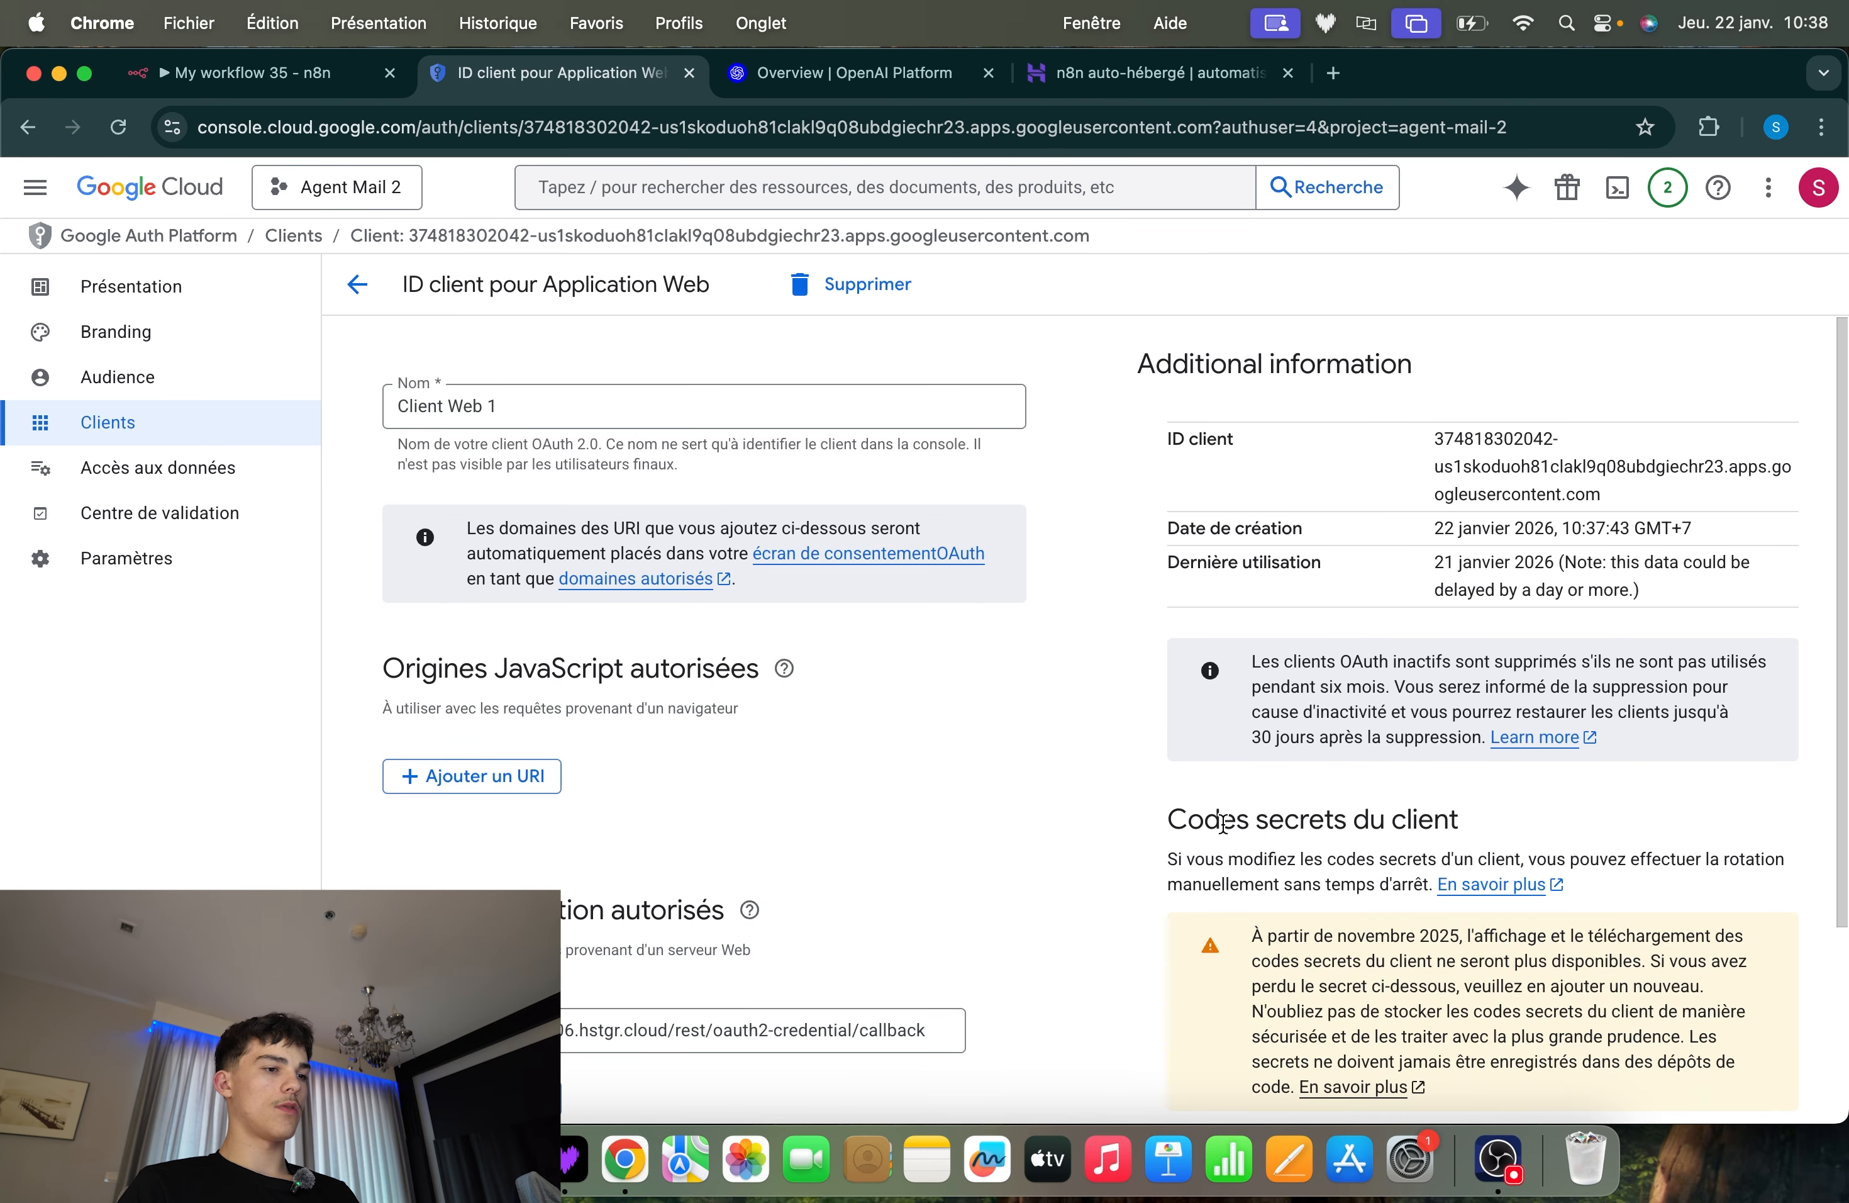
{"action": "scroll", "coordinate": [812, 783], "scroll_direction": "down", "scroll_amount": 3}
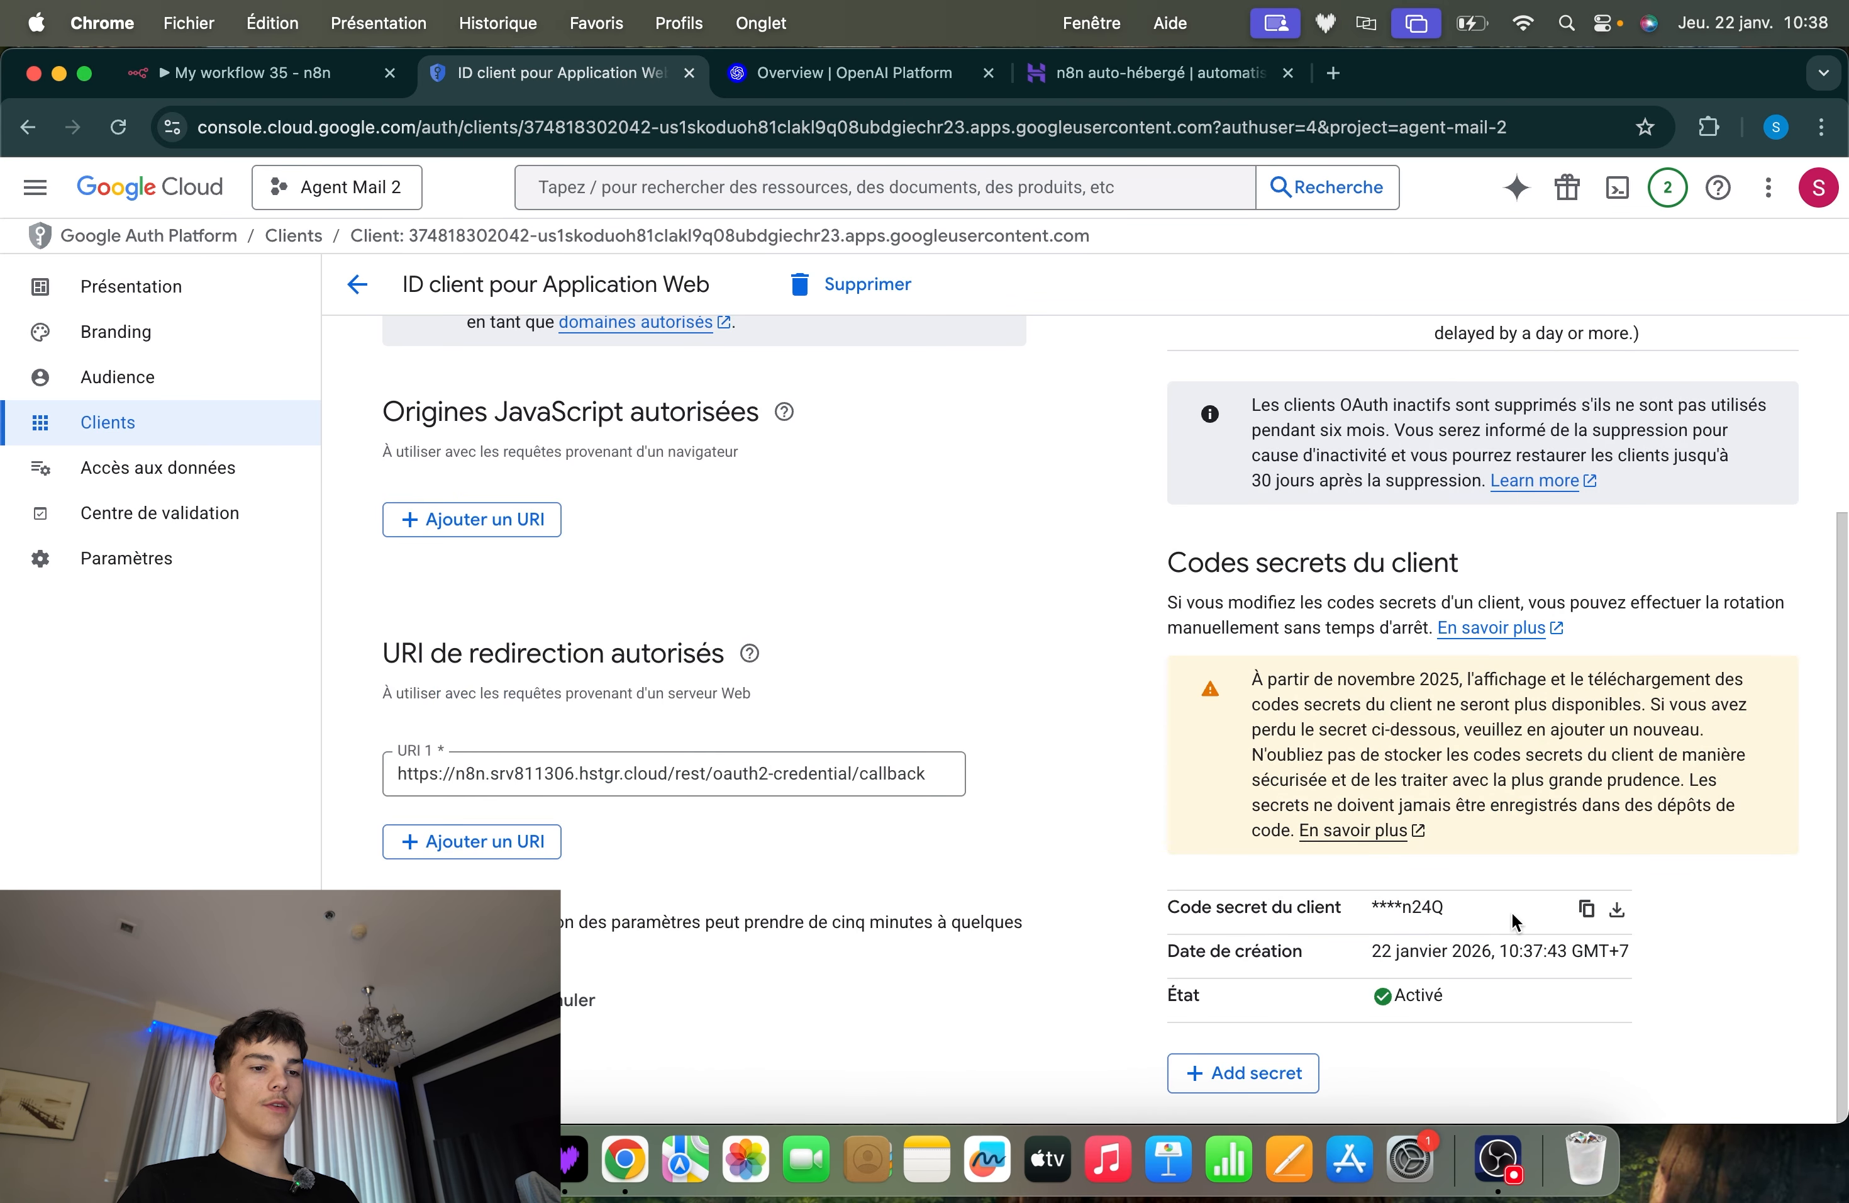
{"action": "left_click_drag", "start_coordinate": [1164, 916], "coordinate": [1326, 908]}
{"action": "left_click_drag", "start_coordinate": [1361, 905], "coordinate": [1600, 899]}
{"action": "left_click", "coordinate": [1505, 867]}
{"action": "left_click", "coordinate": [1586, 908]}
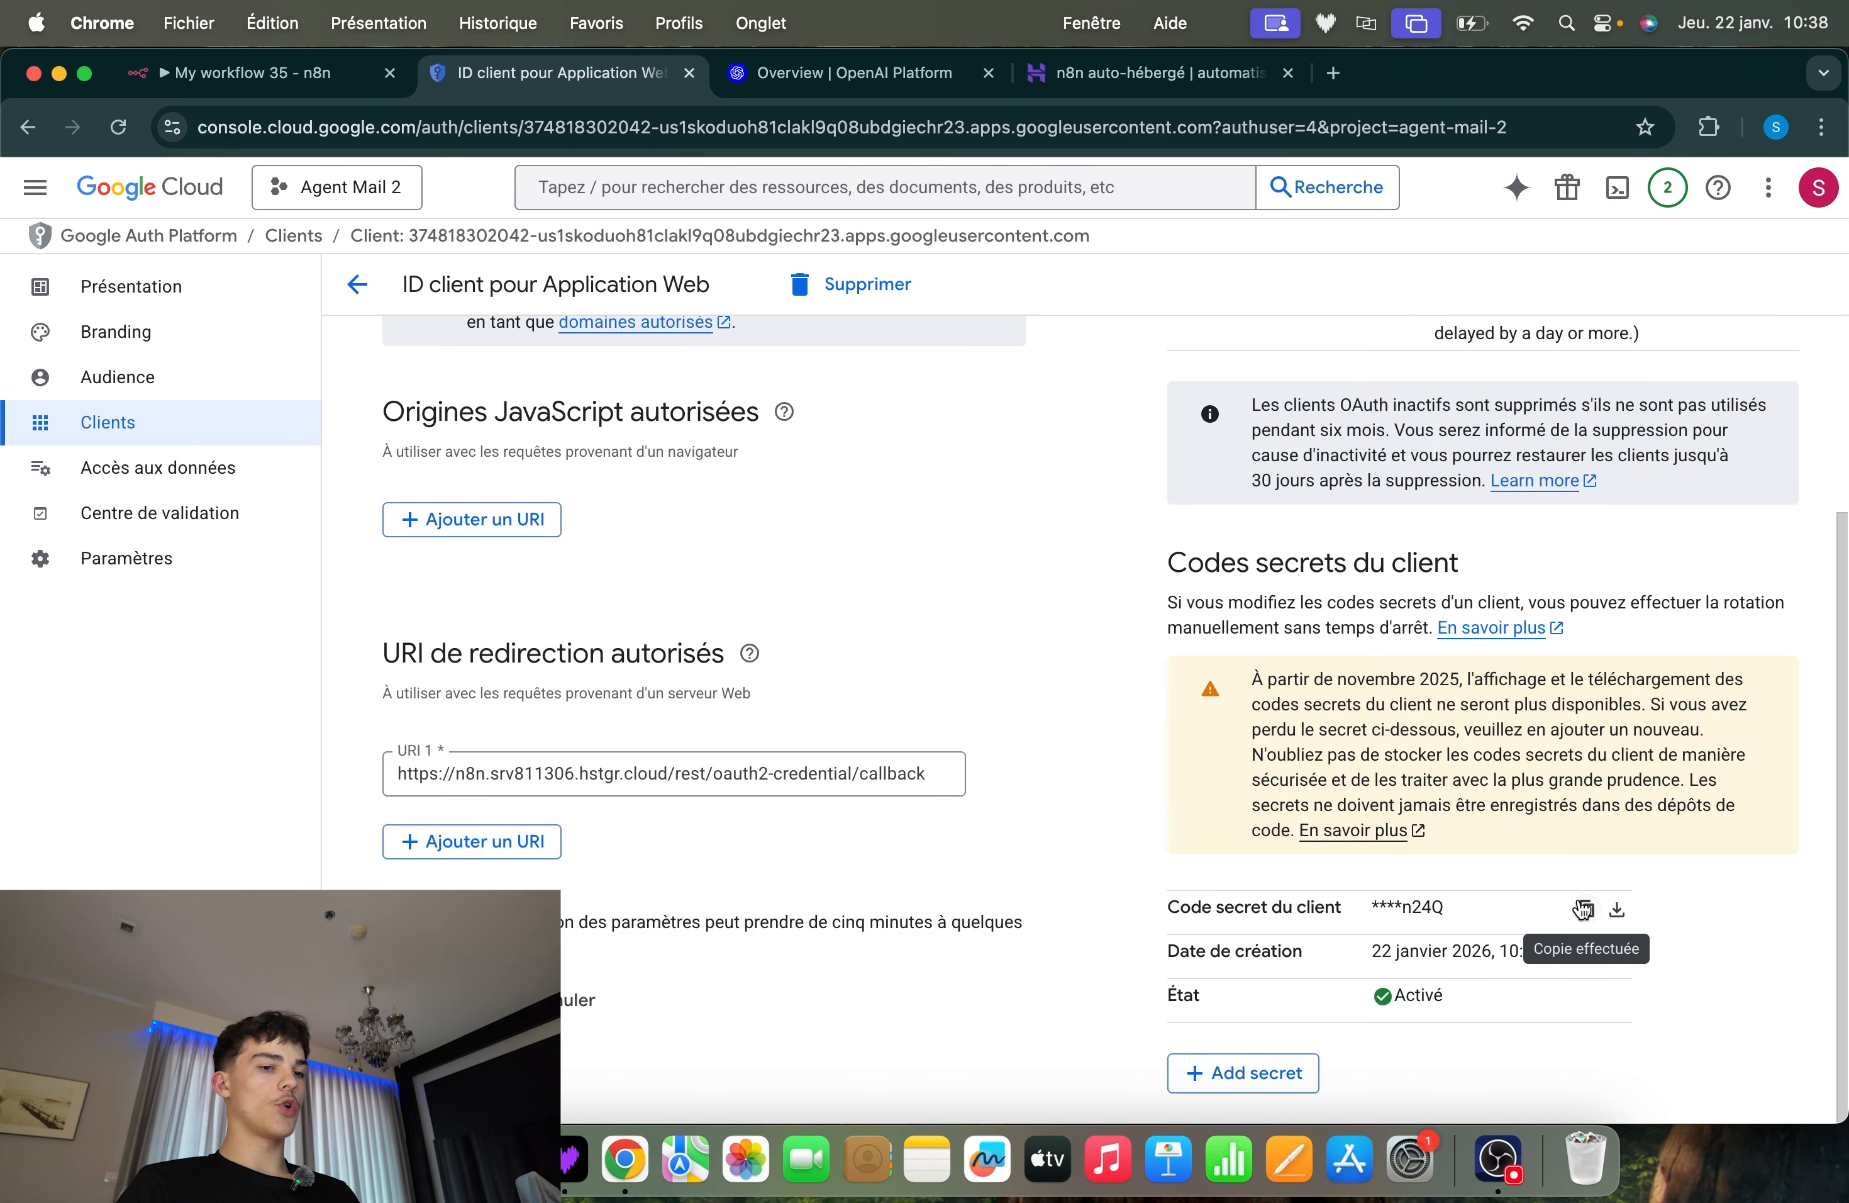
Paste the copied secret into the Client Secret field of n8n's Gmail credential
{"action": "left_click", "coordinate": [219, 72]}
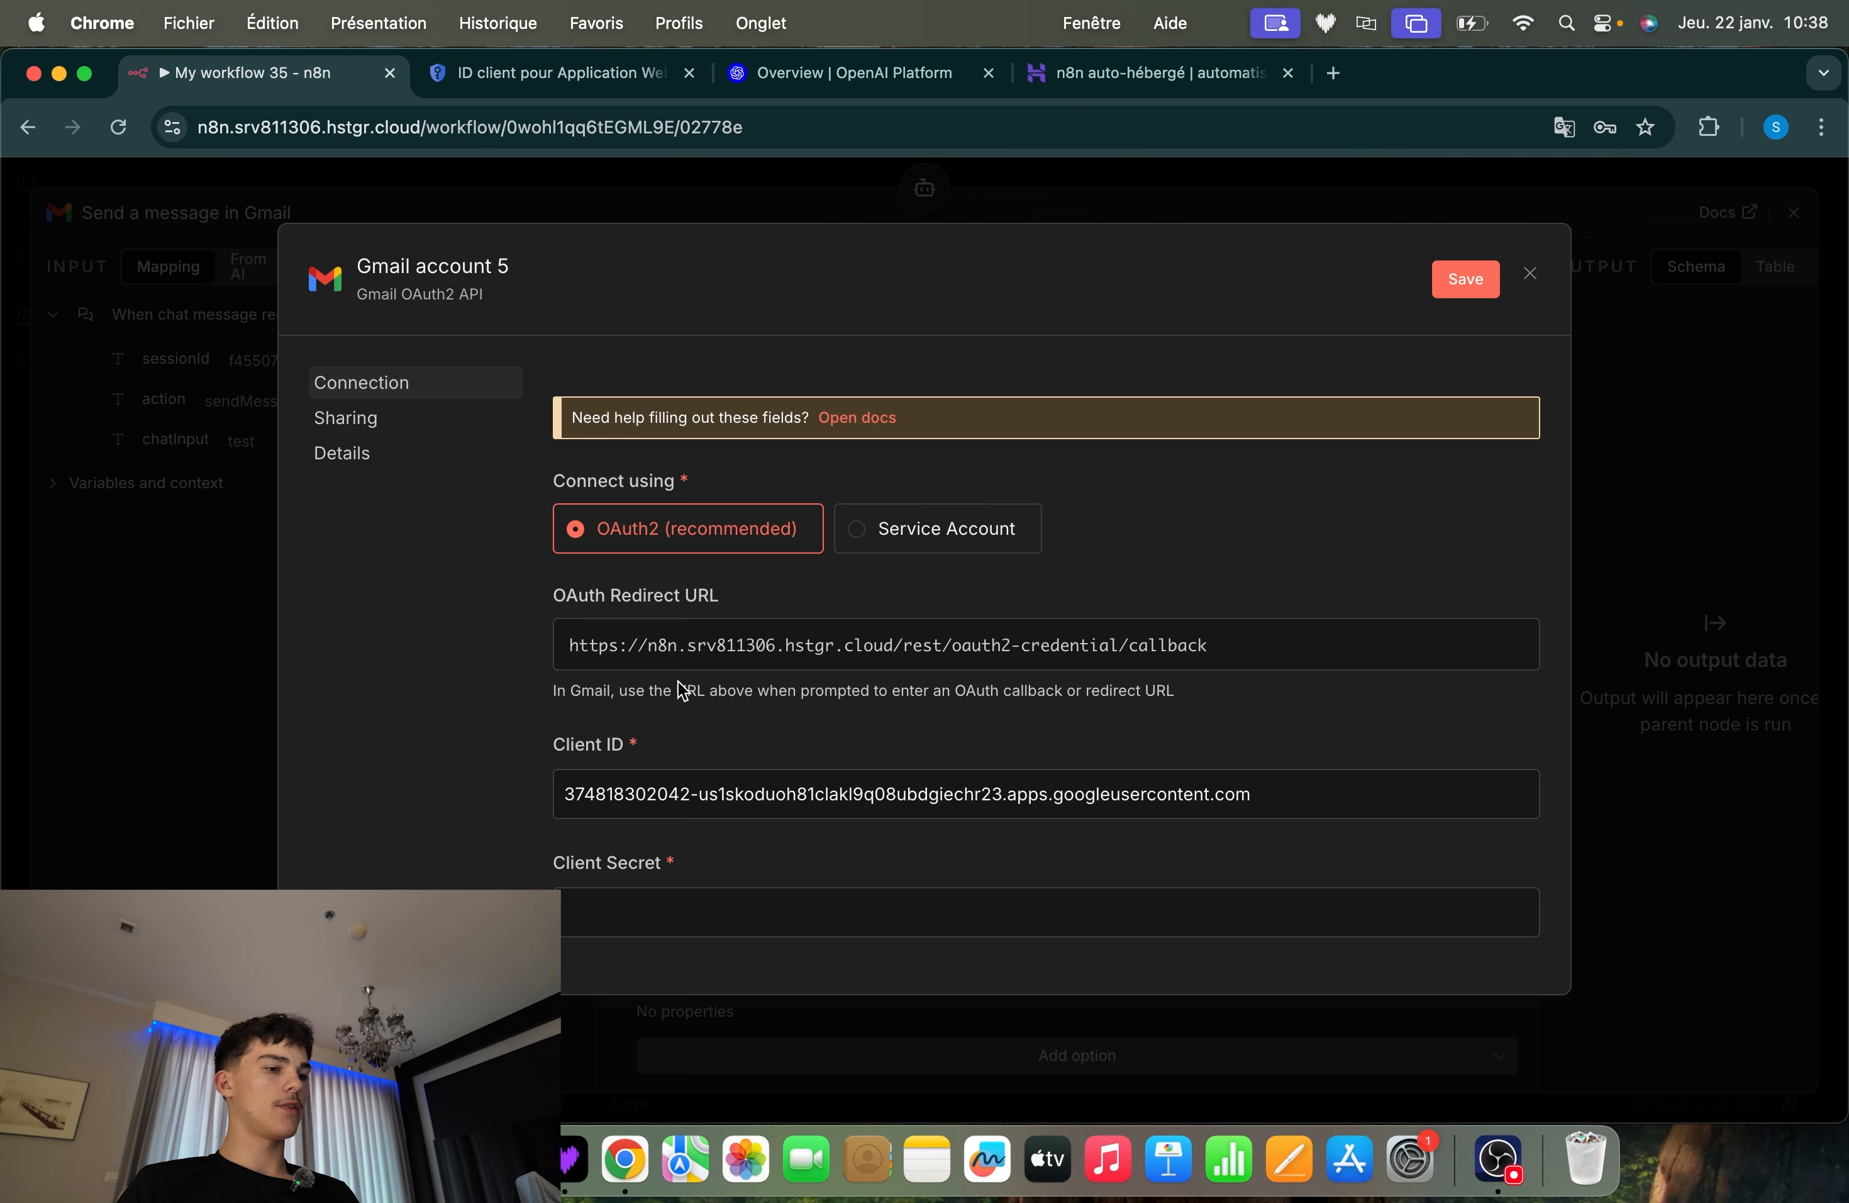
{"action": "left_click", "coordinate": [648, 910]}
{"action": "key", "text": "super+v"}
{"action": "scroll", "coordinate": [1003, 839], "scroll_direction": "down", "scroll_amount": 5}
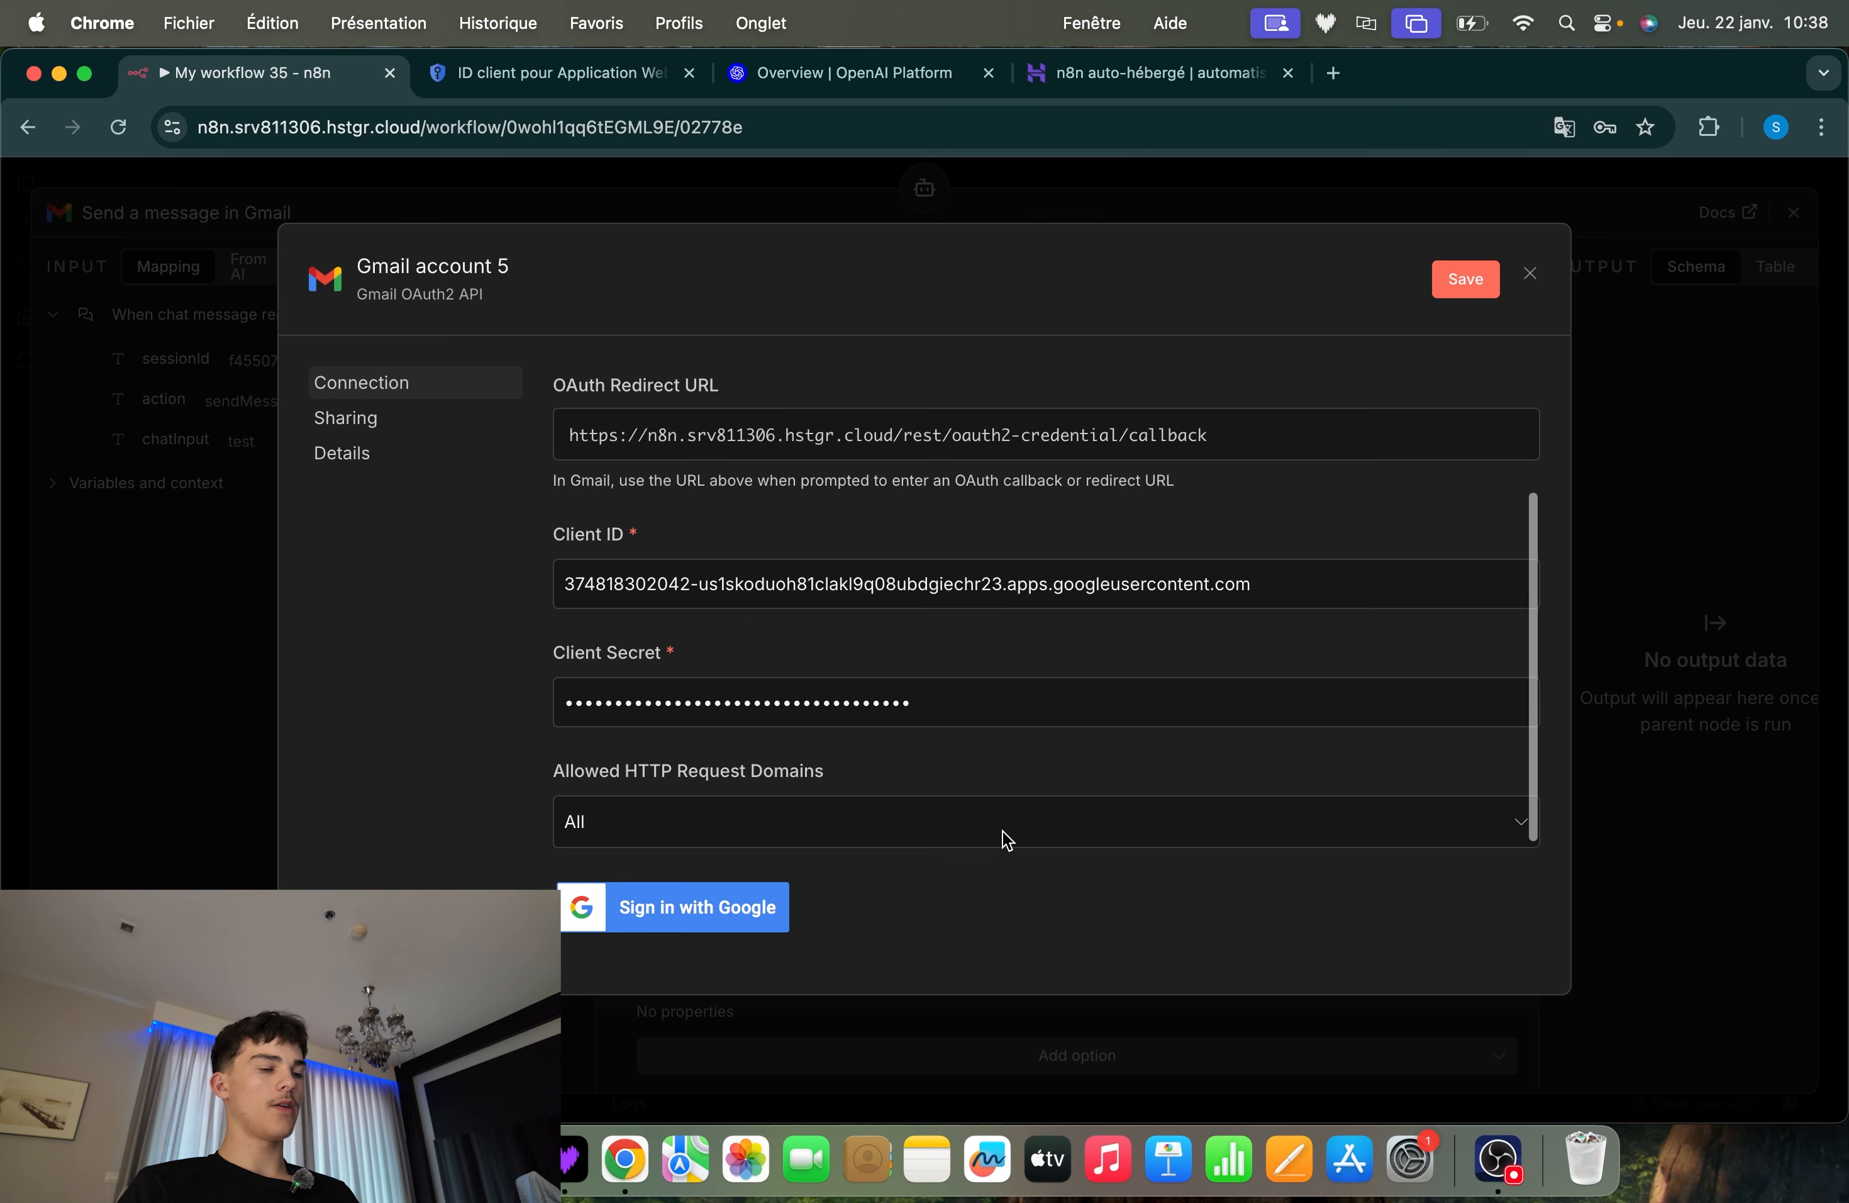
{"action": "scroll", "coordinate": [1002, 838], "scroll_direction": "up", "scroll_amount": 3}
{"action": "scroll", "coordinate": [829, 650], "scroll_direction": "down", "scroll_amount": 3}
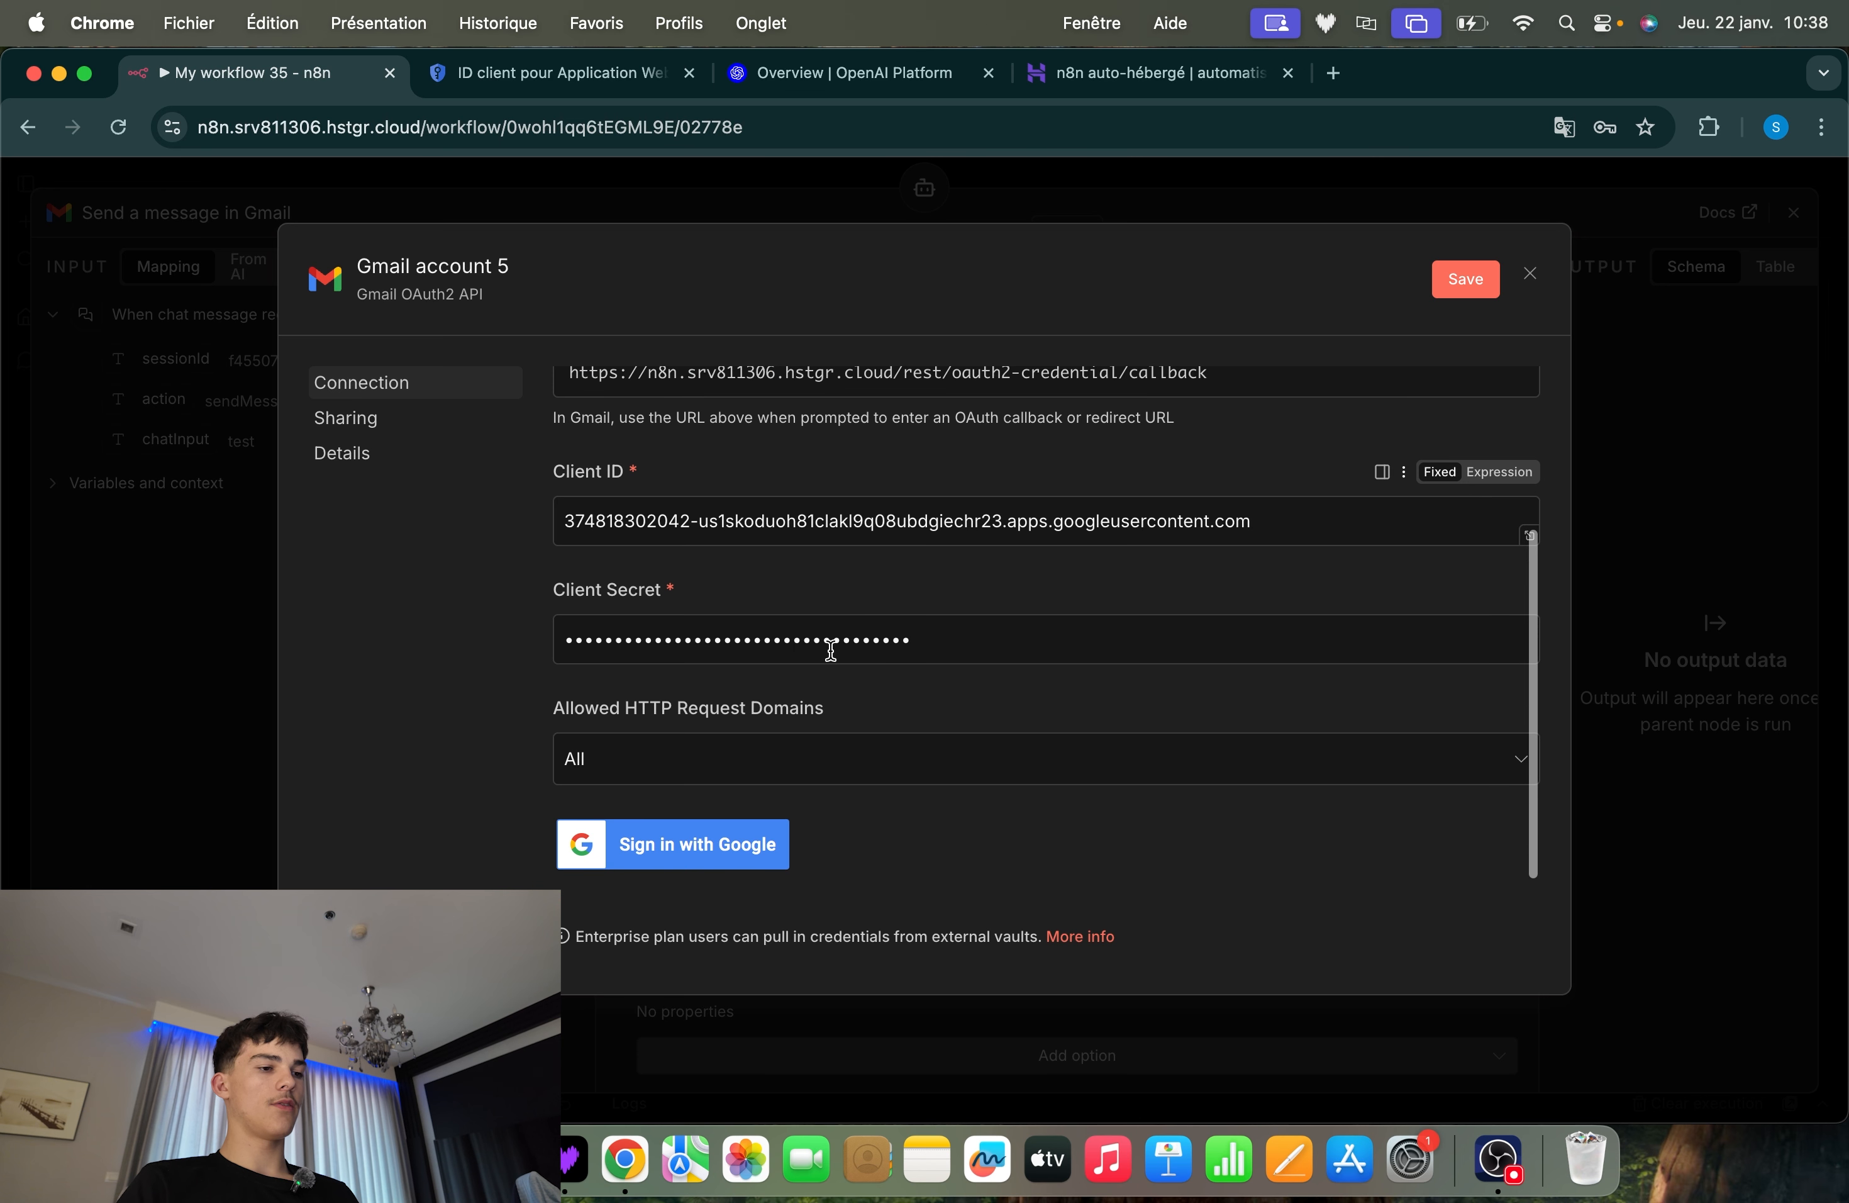
Publish the OAuth app to production from the Audience page of the Google Auth Platform
{"action": "left_click", "coordinate": [563, 75]}
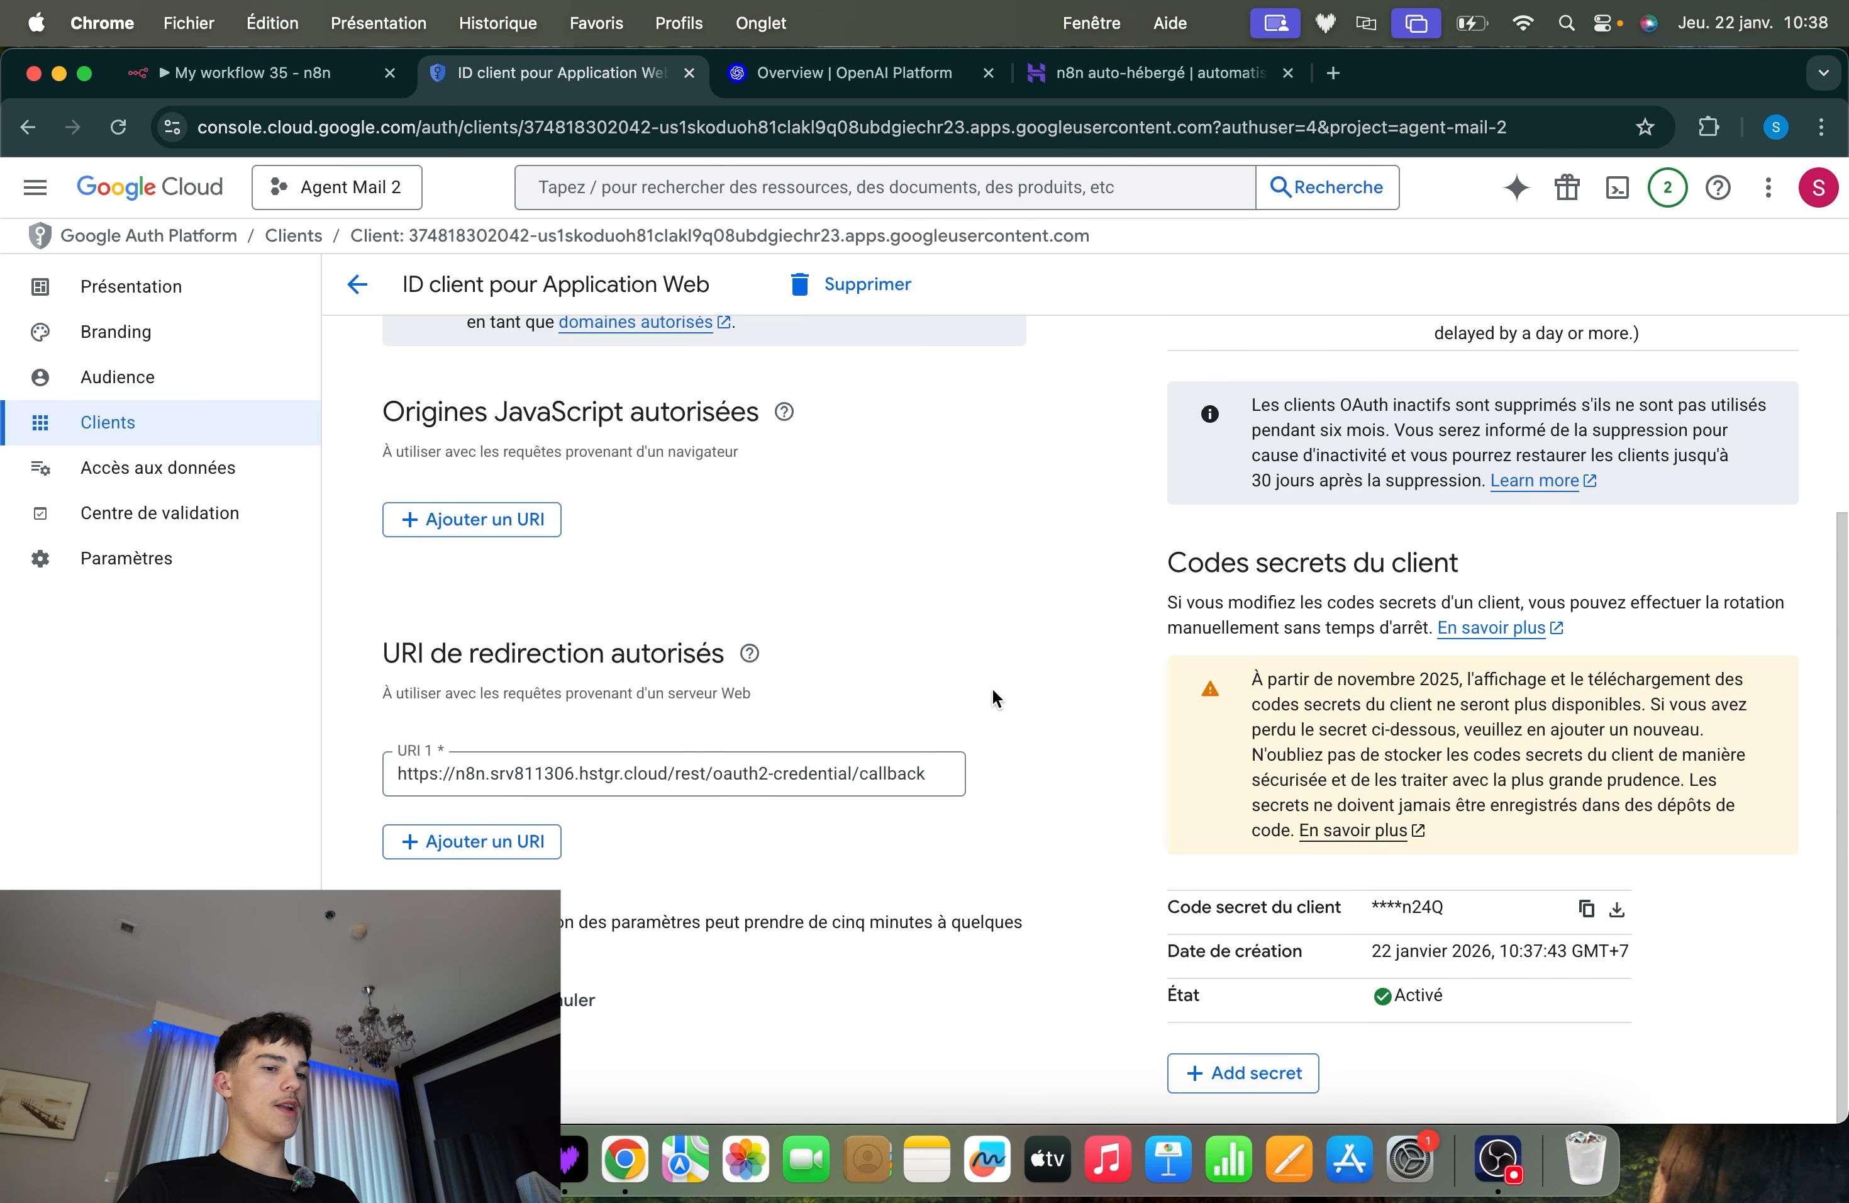
{"action": "scroll", "coordinate": [993, 688], "scroll_direction": "up", "scroll_amount": 1}
{"action": "left_click", "coordinate": [132, 377]}
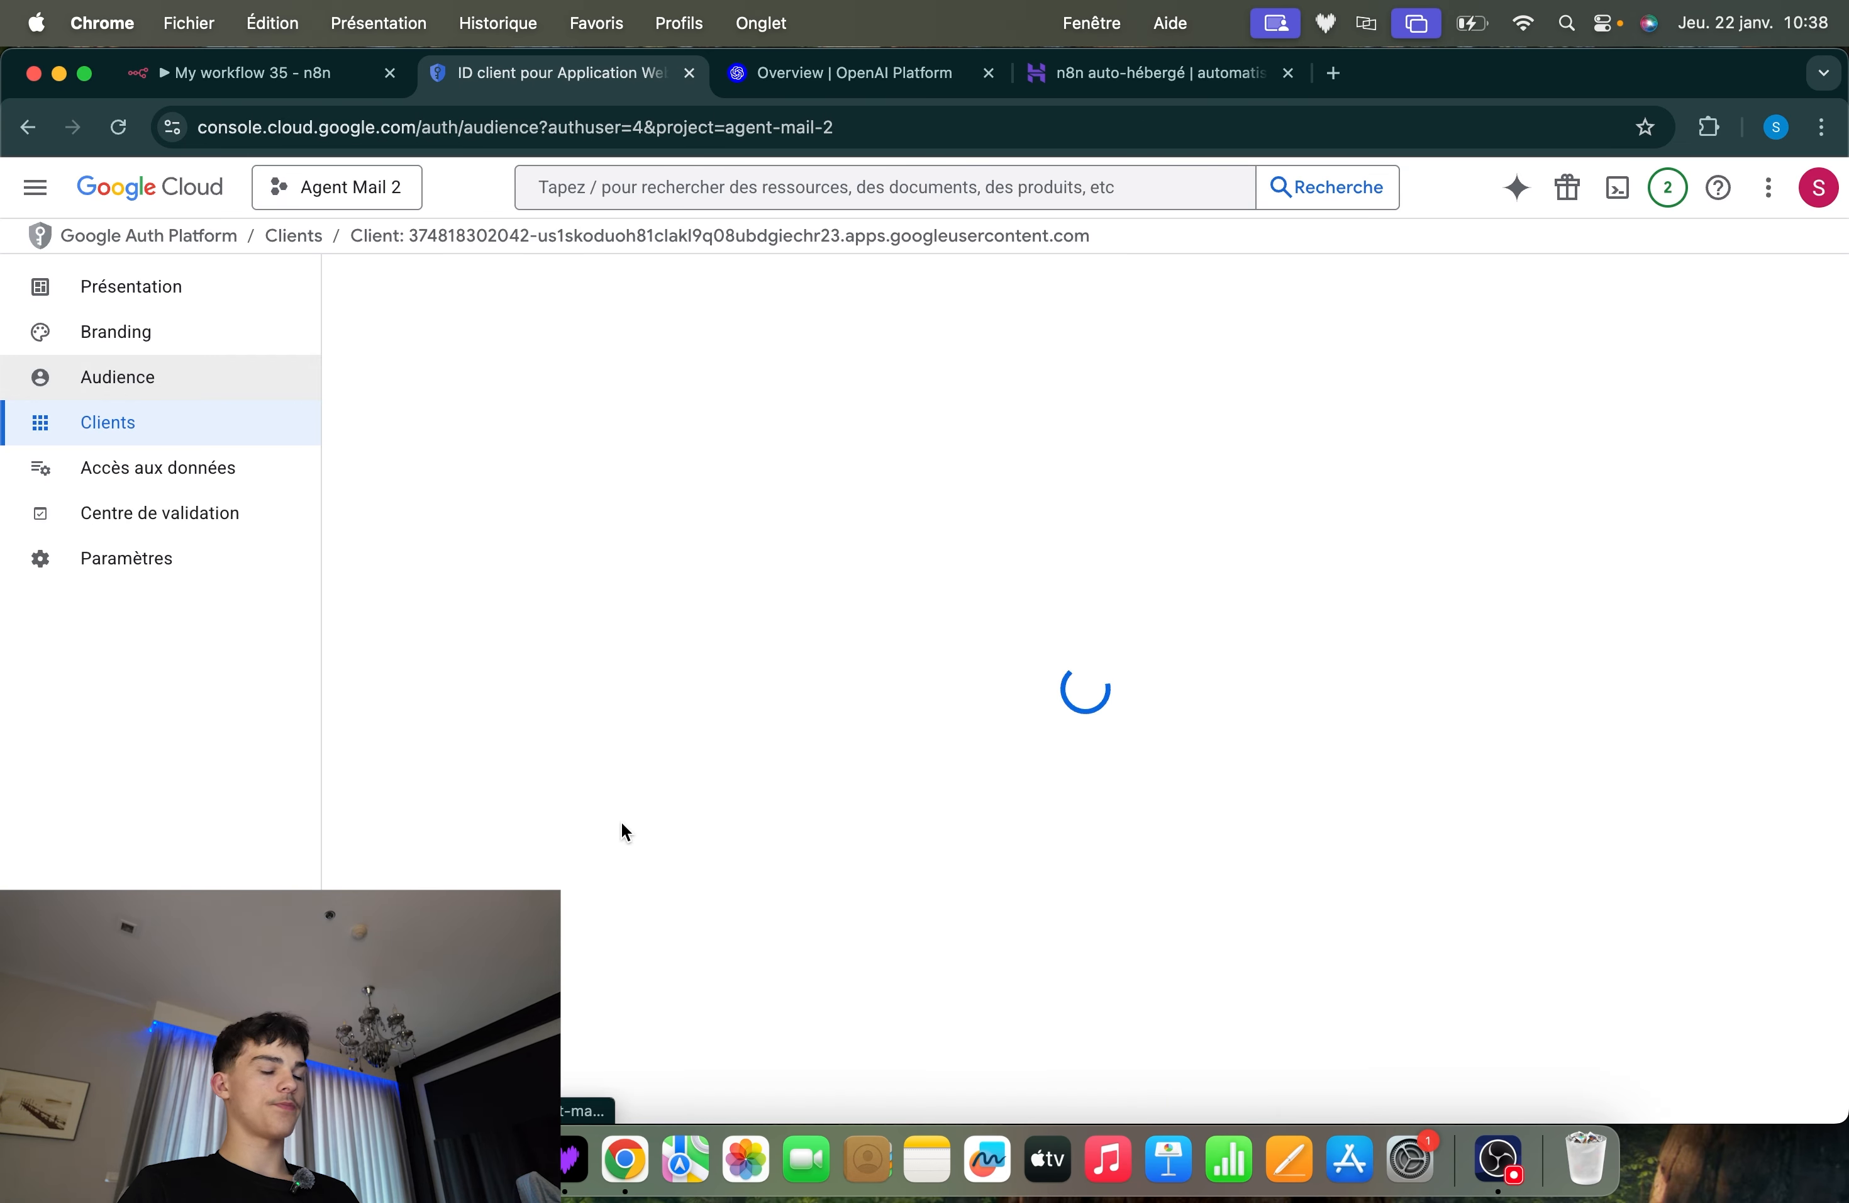
{"action": "left_click", "coordinate": [435, 482]}
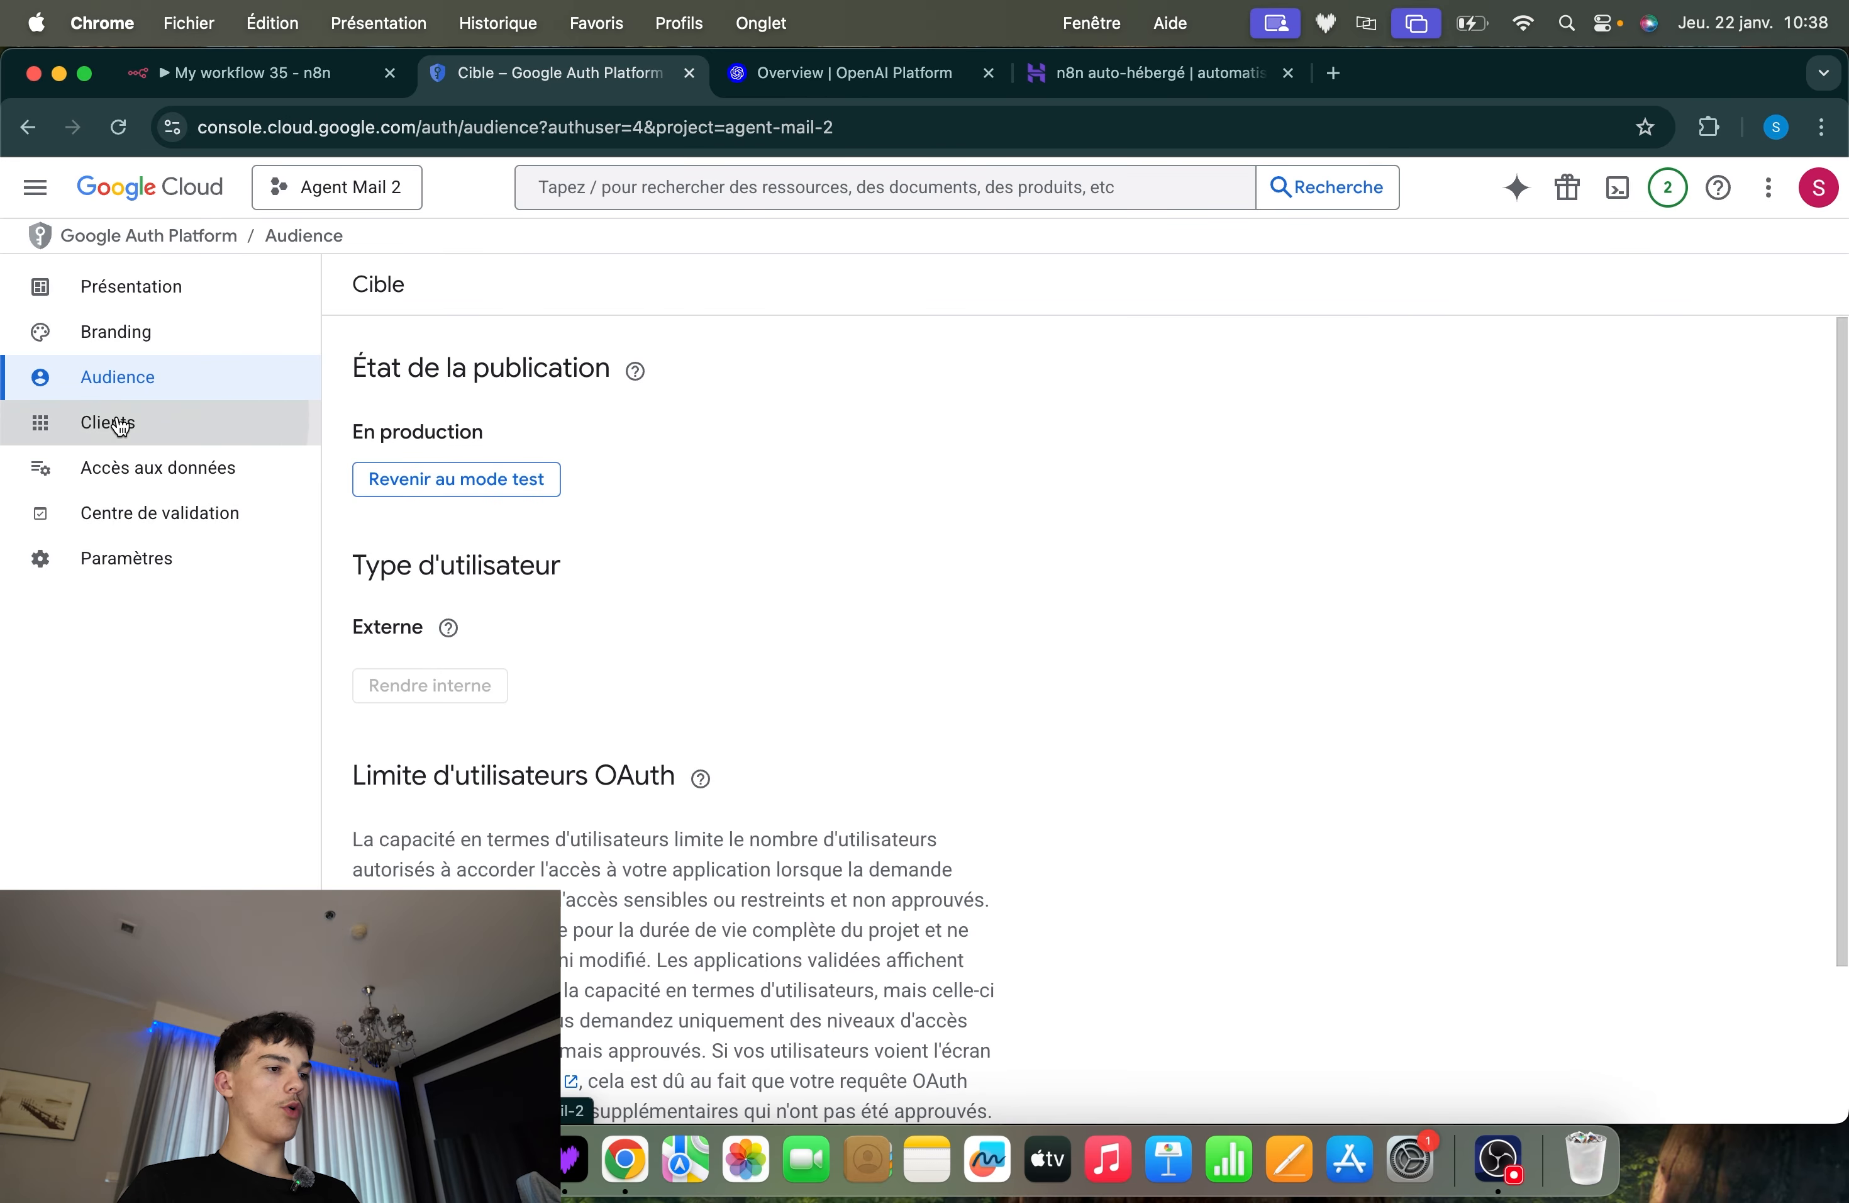
Review Client Web 1's ID, redirect URI and secret section against the fields of n8n's Gmail credential
{"action": "left_click", "coordinate": [119, 426]}
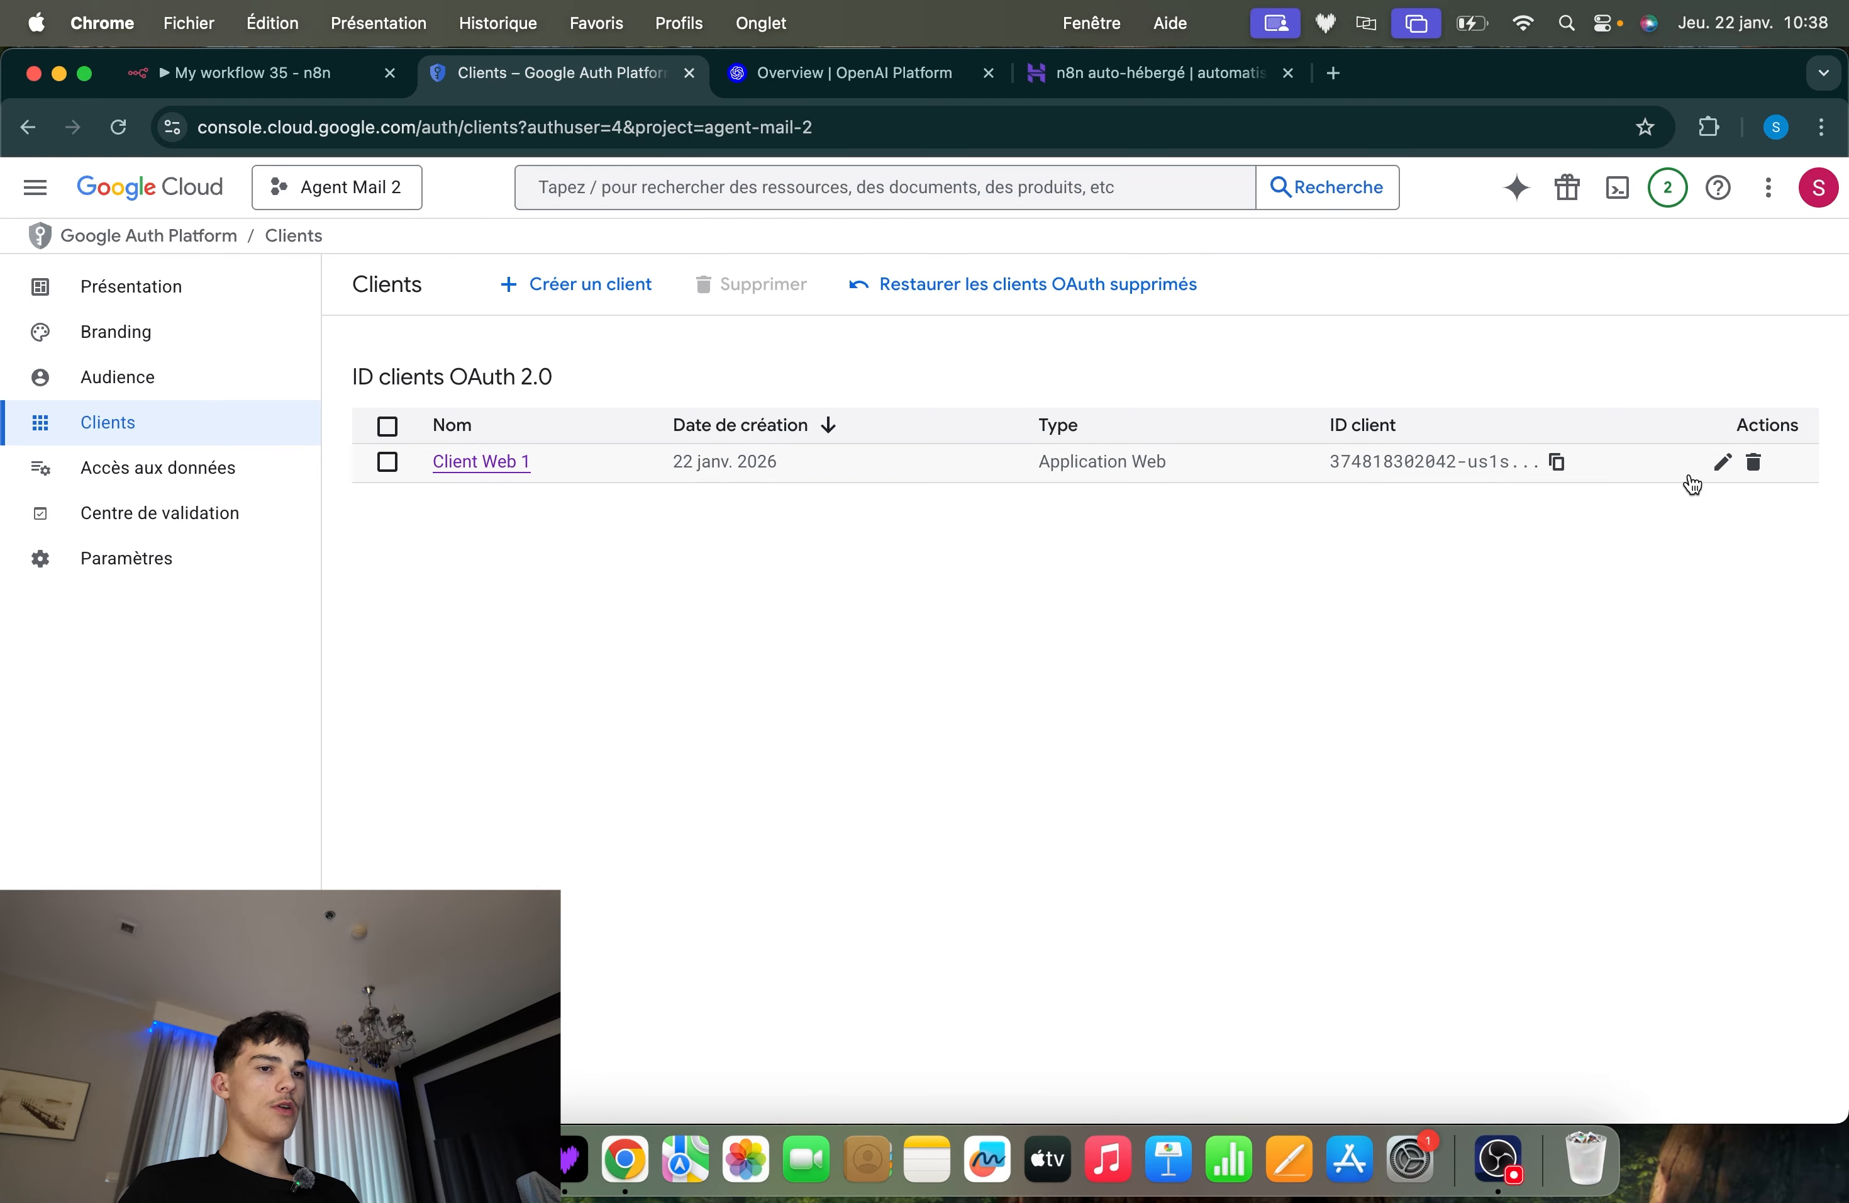
{"action": "left_click", "coordinate": [1716, 465]}
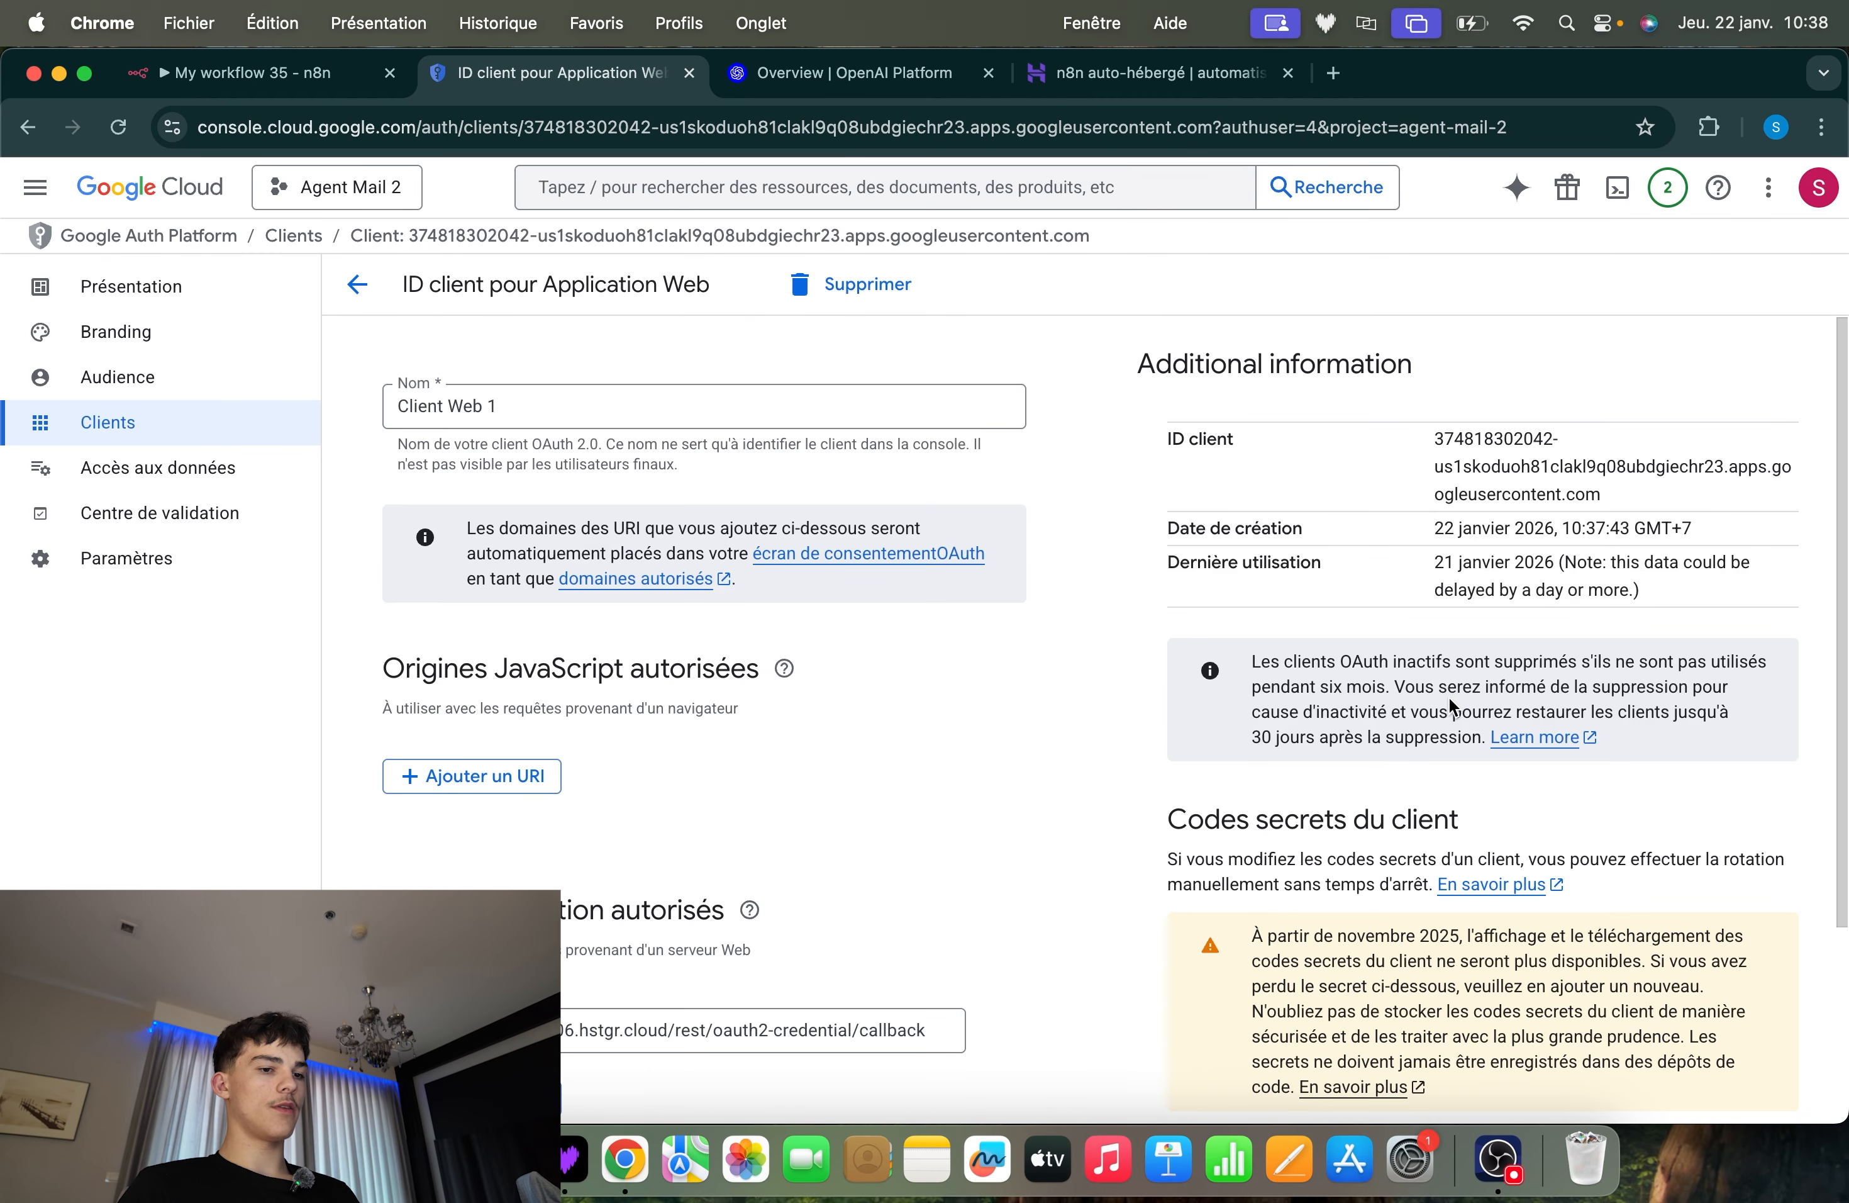
{"action": "scroll", "coordinate": [1449, 707], "scroll_direction": "down", "scroll_amount": 6}
{"action": "scroll", "coordinate": [1450, 707], "scroll_direction": "up", "scroll_amount": 5}
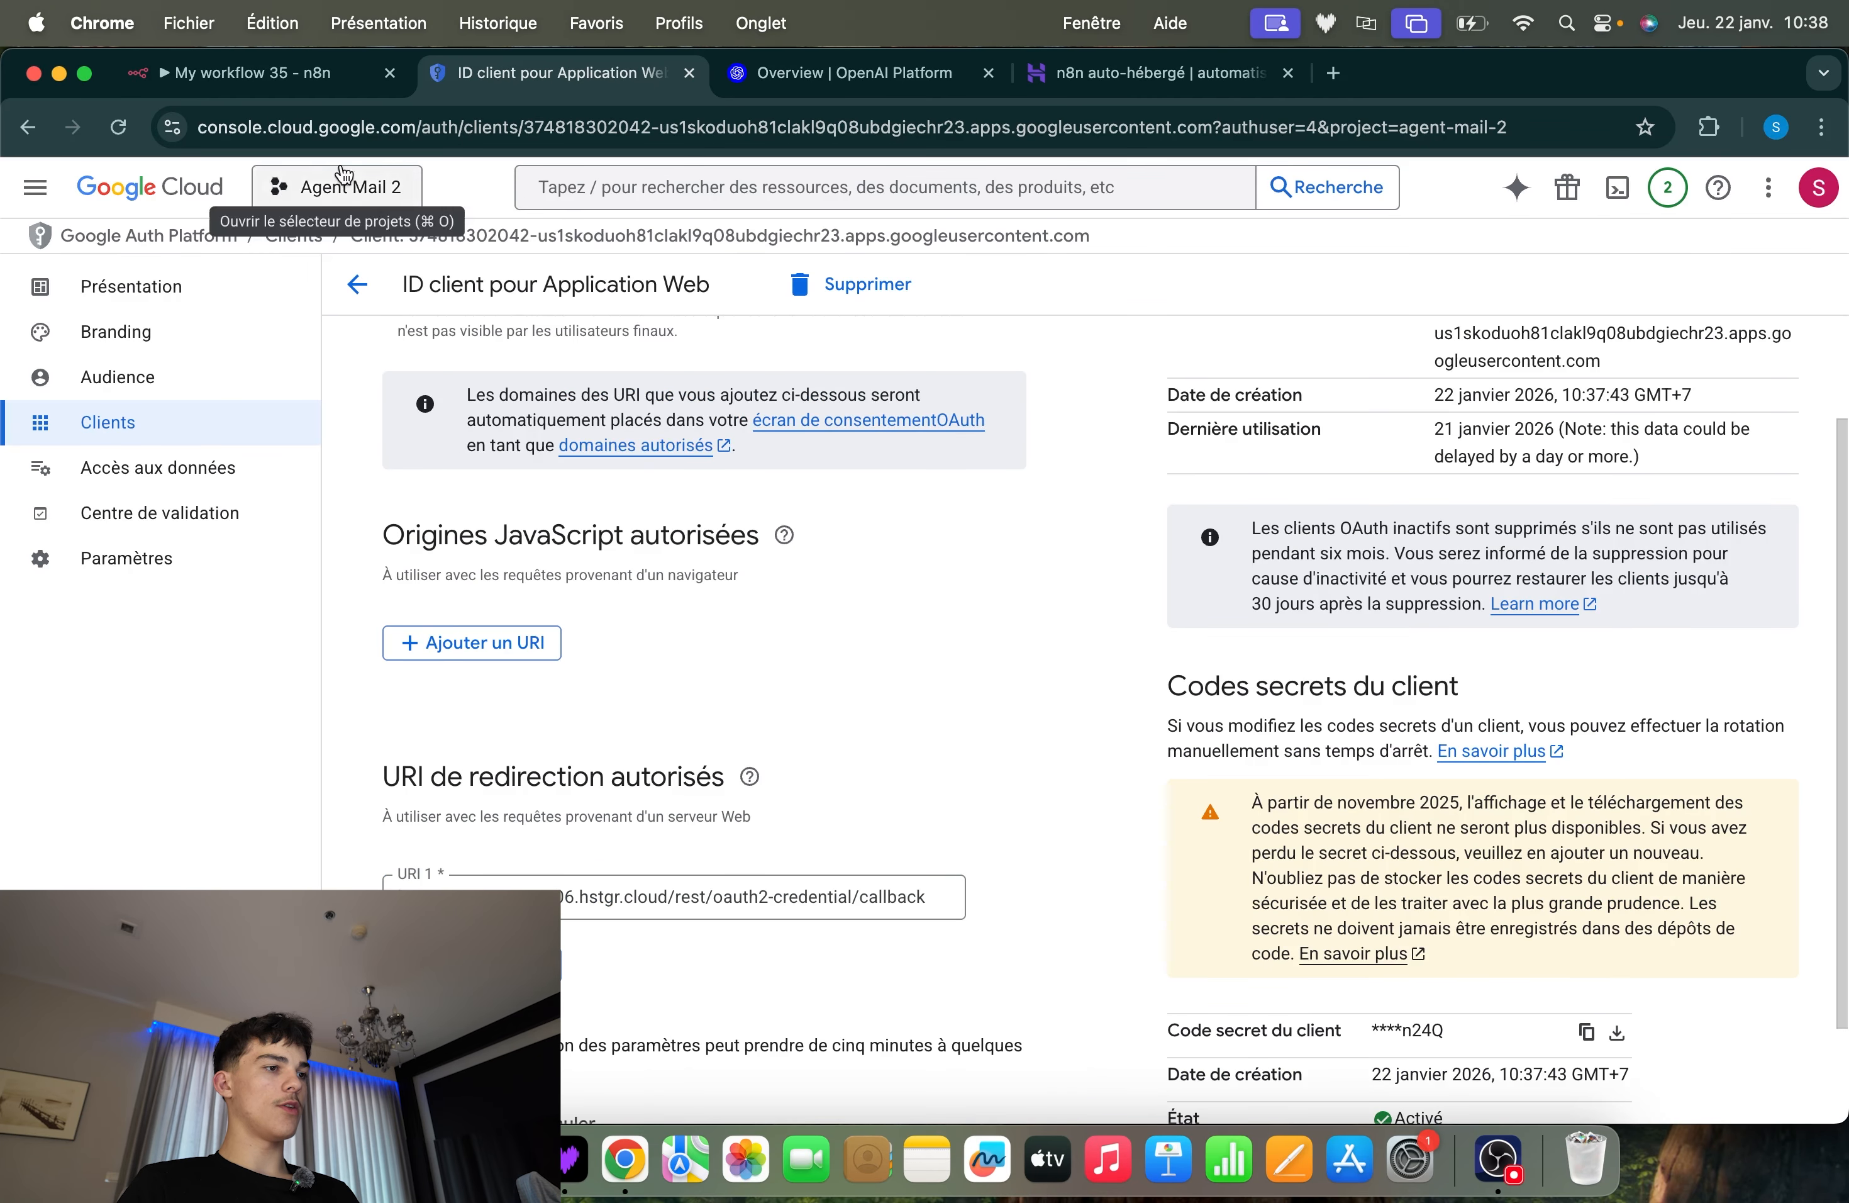
{"action": "left_click", "coordinate": [294, 78]}
{"action": "scroll", "coordinate": [692, 765], "scroll_direction": "up", "scroll_amount": 2}
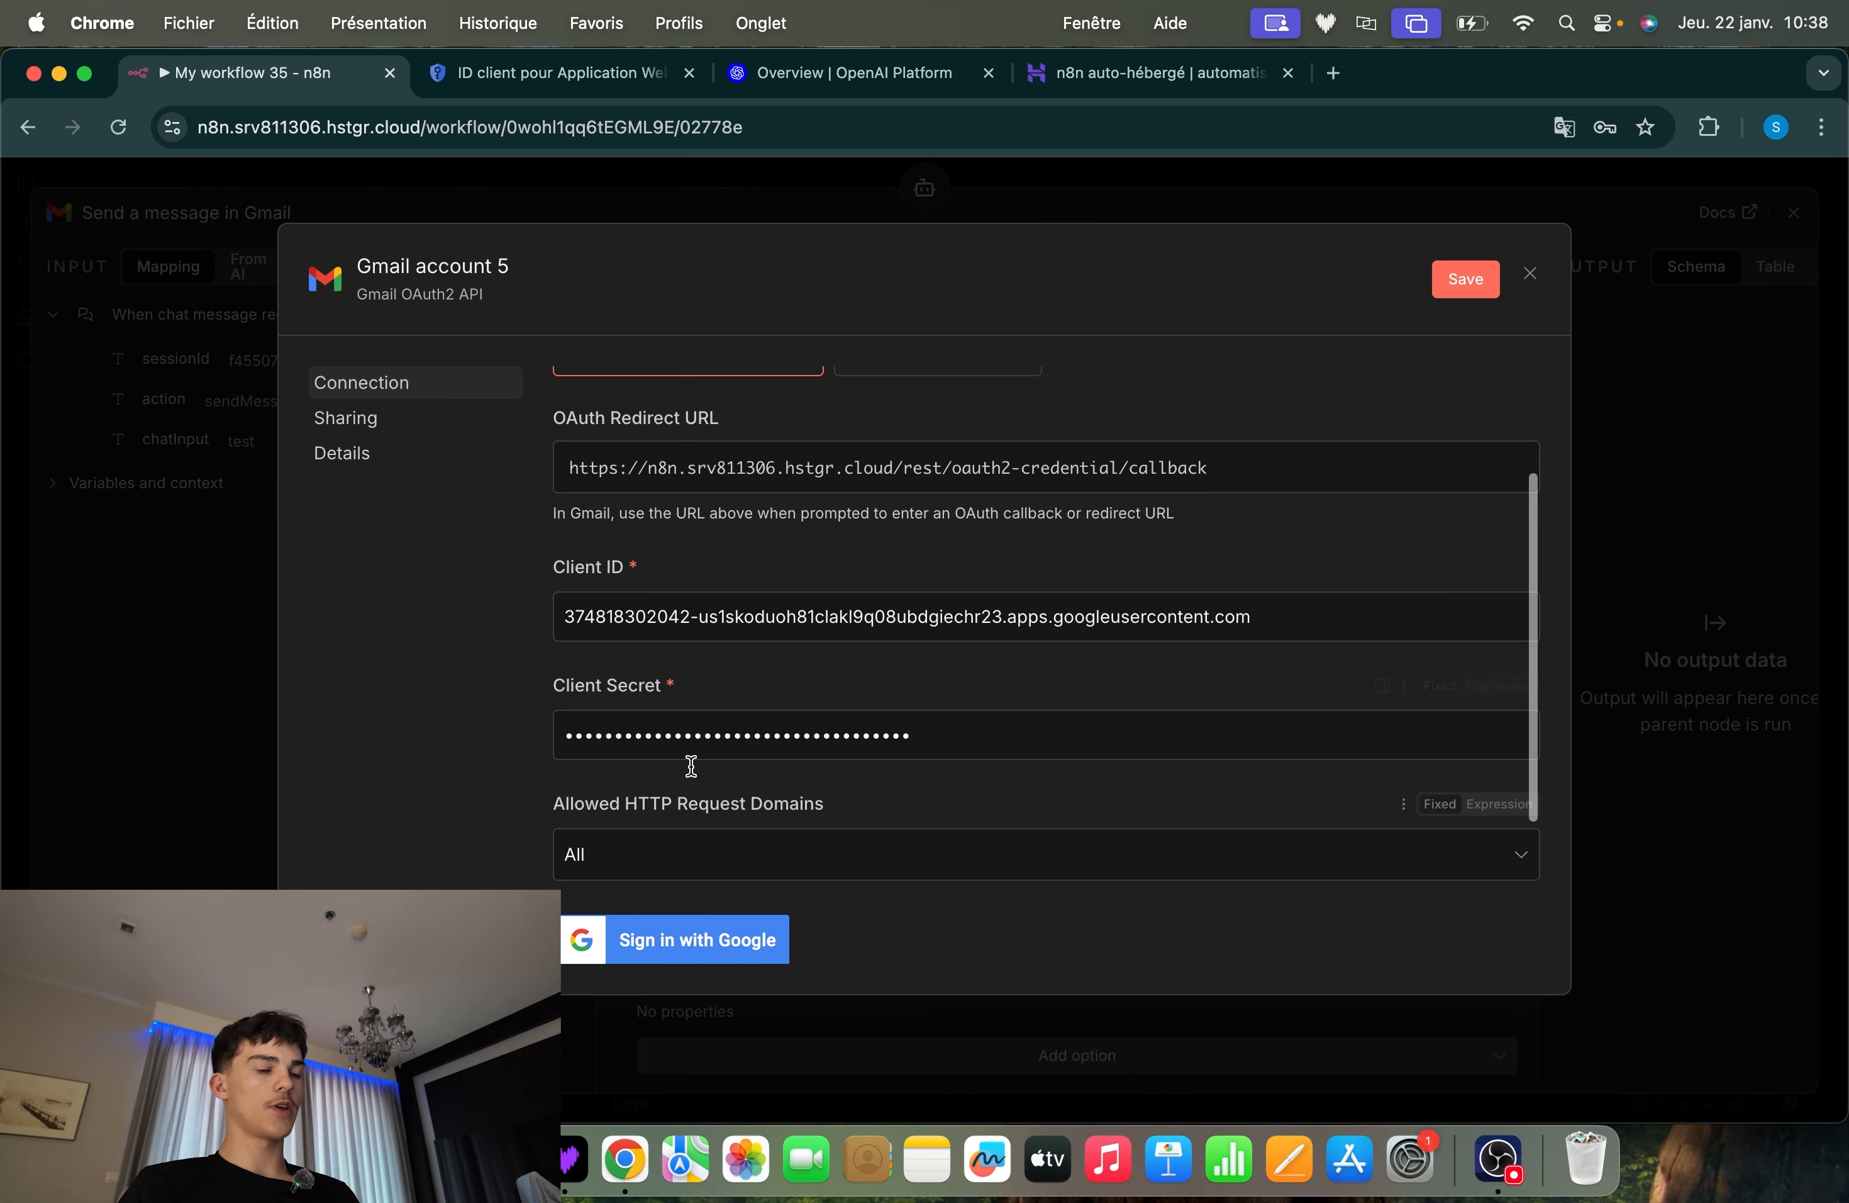
{"action": "scroll", "coordinate": [1015, 715], "scroll_direction": "up", "scroll_amount": 3}
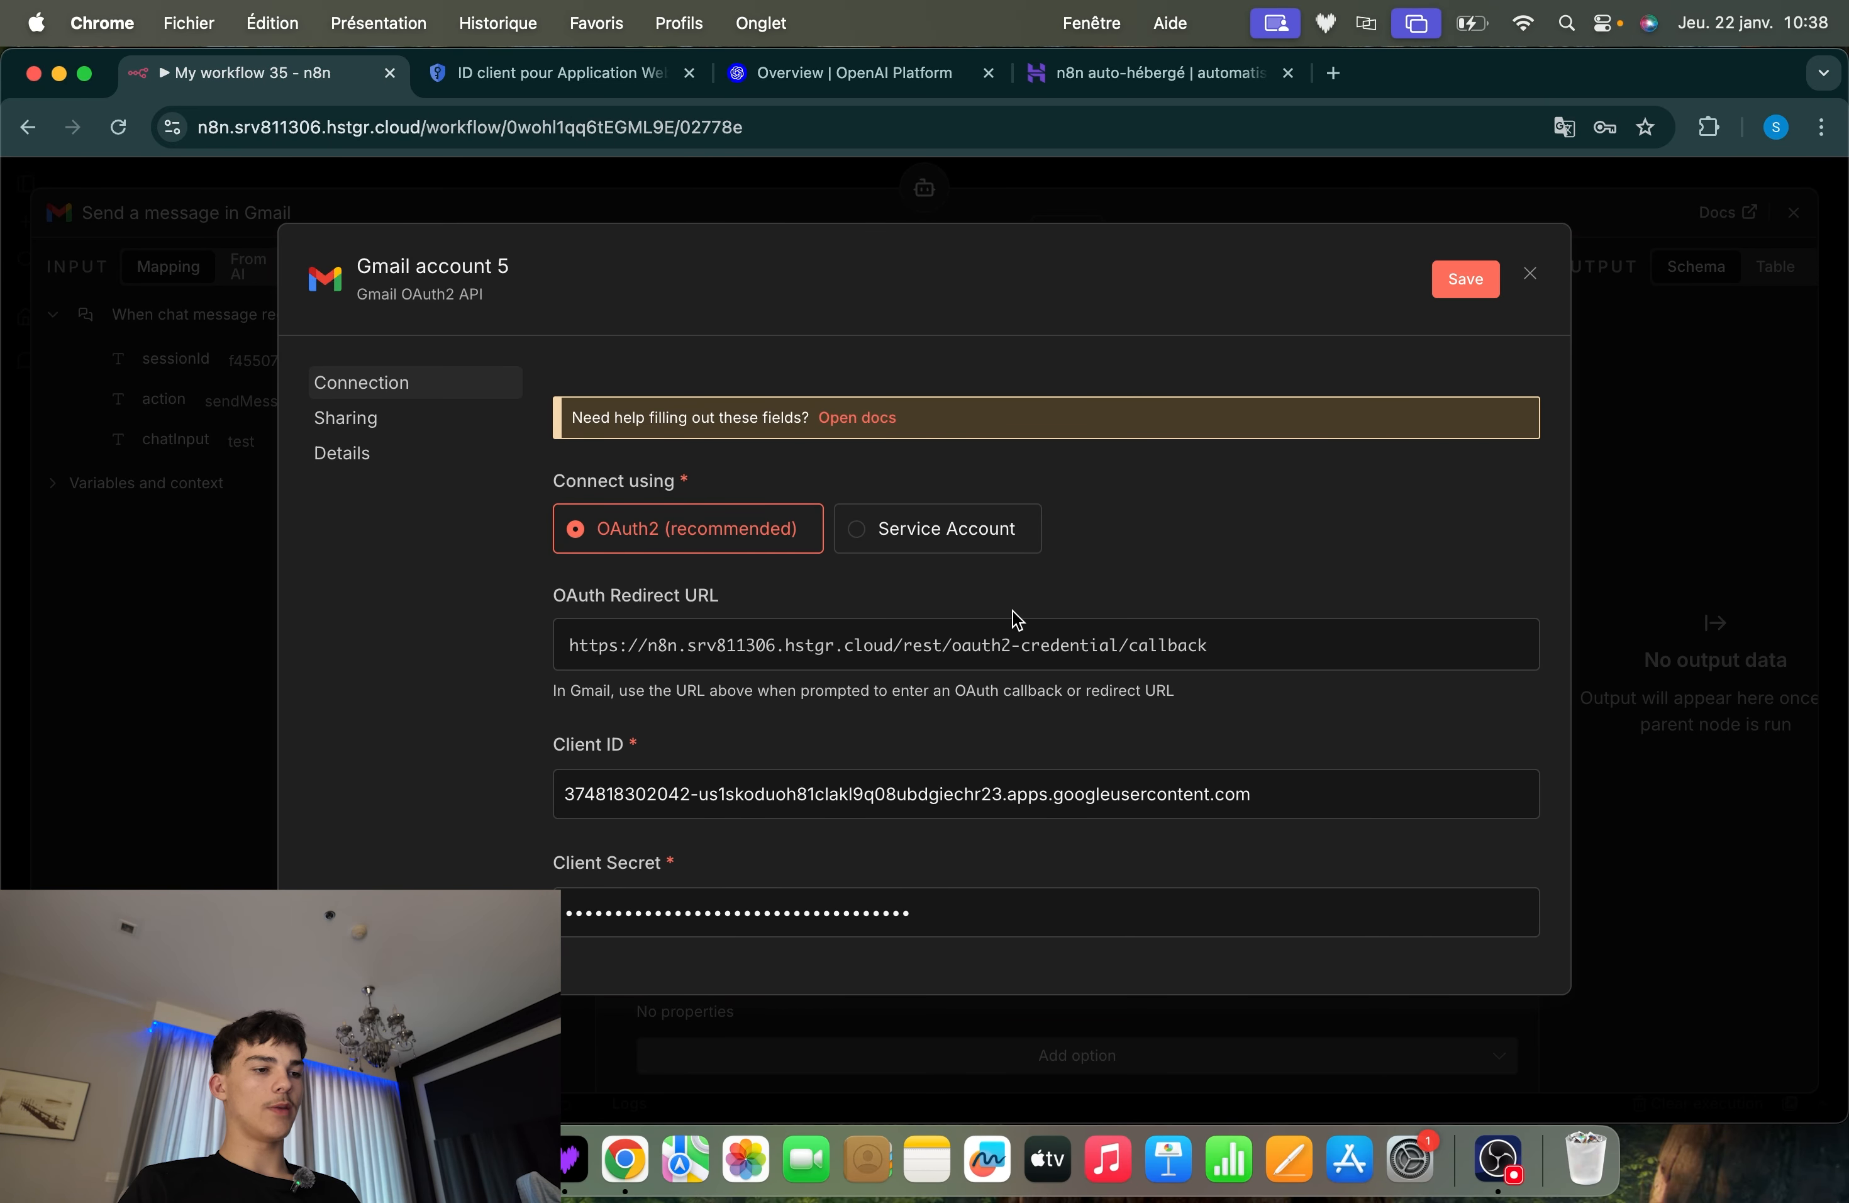
{"action": "scroll", "coordinate": [1016, 620], "scroll_direction": "down", "scroll_amount": 5}
{"action": "scroll", "coordinate": [1057, 621], "scroll_direction": "up", "scroll_amount": 2}
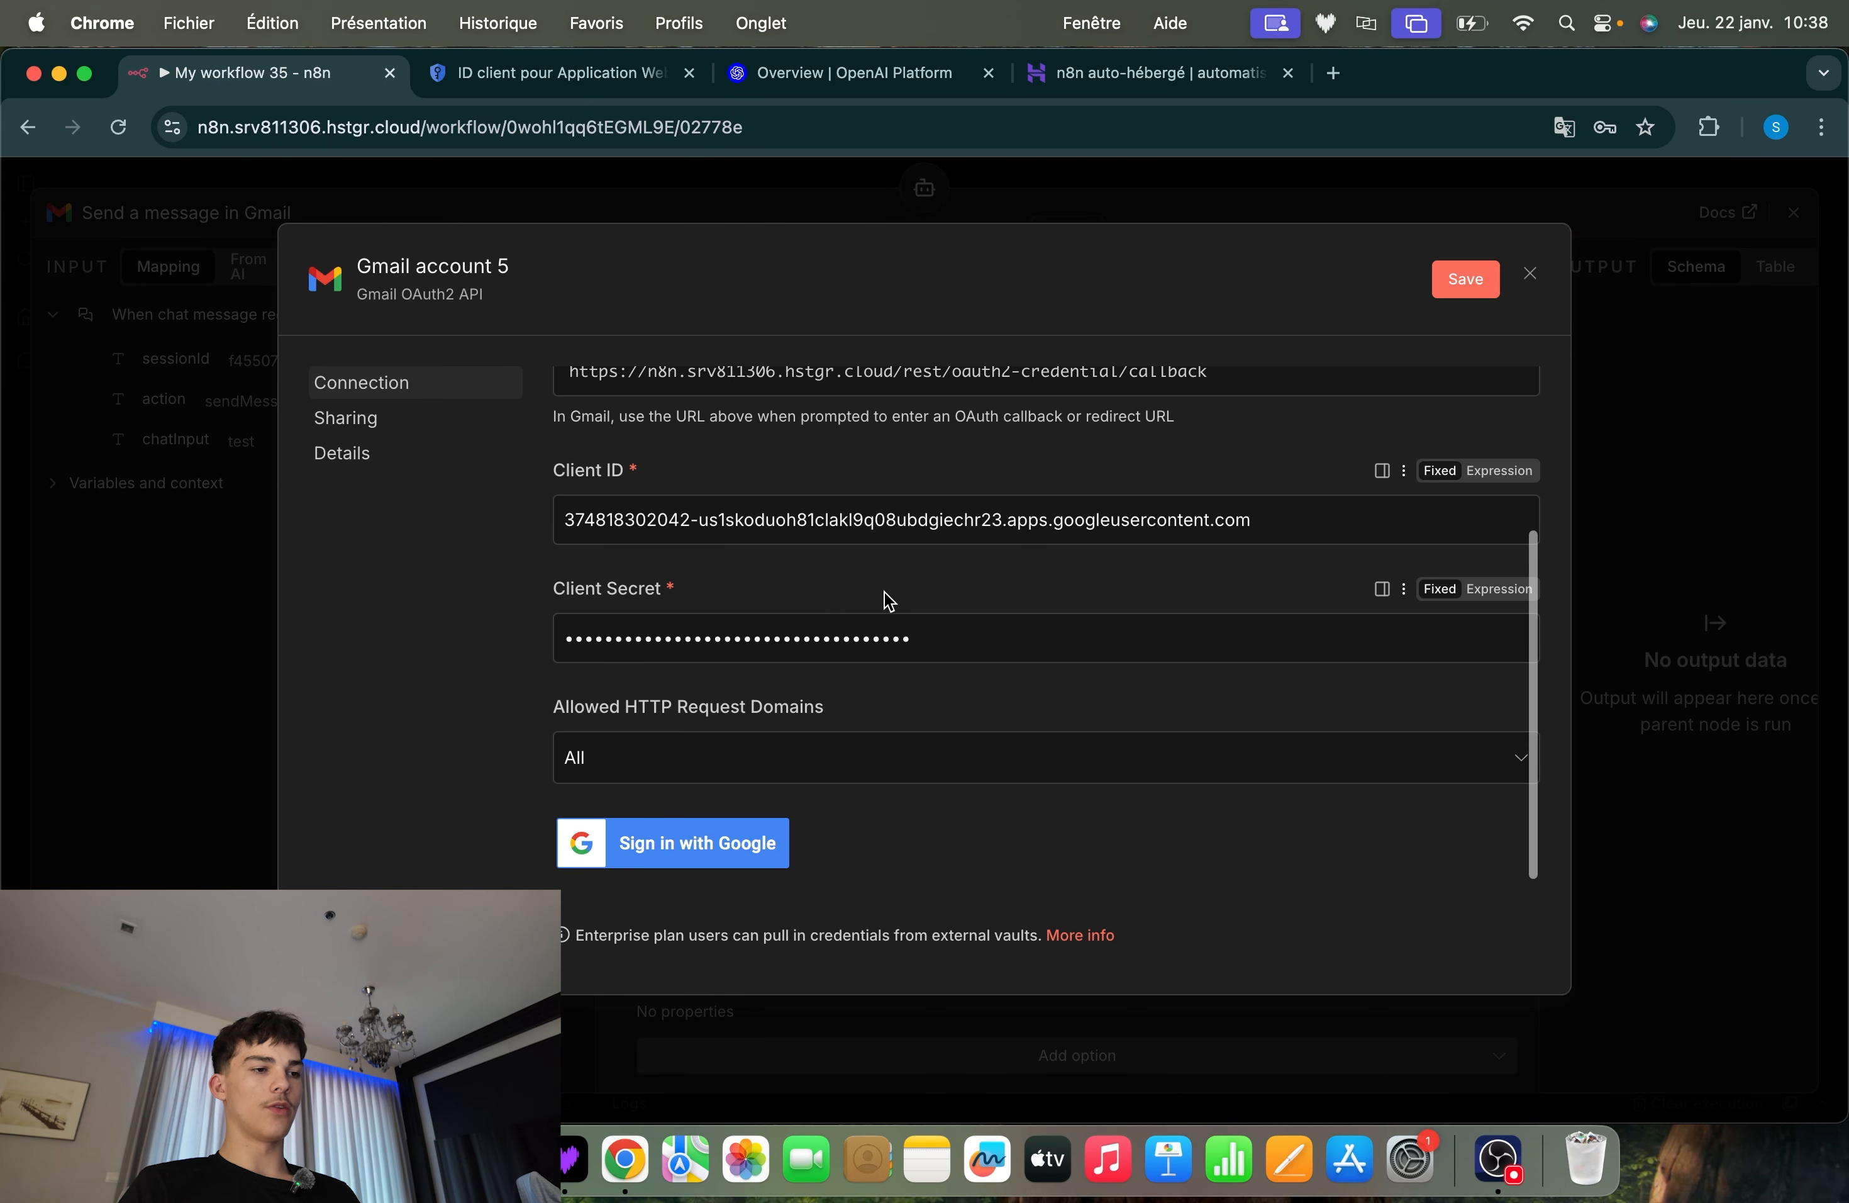
{"action": "scroll", "coordinate": [888, 601], "scroll_direction": "up", "scroll_amount": 2}
Start the Google sign-in from the Gmail credential and choose the account used for the Google Cloud project
{"action": "scroll", "coordinate": [974, 739], "scroll_direction": "down", "scroll_amount": 3}
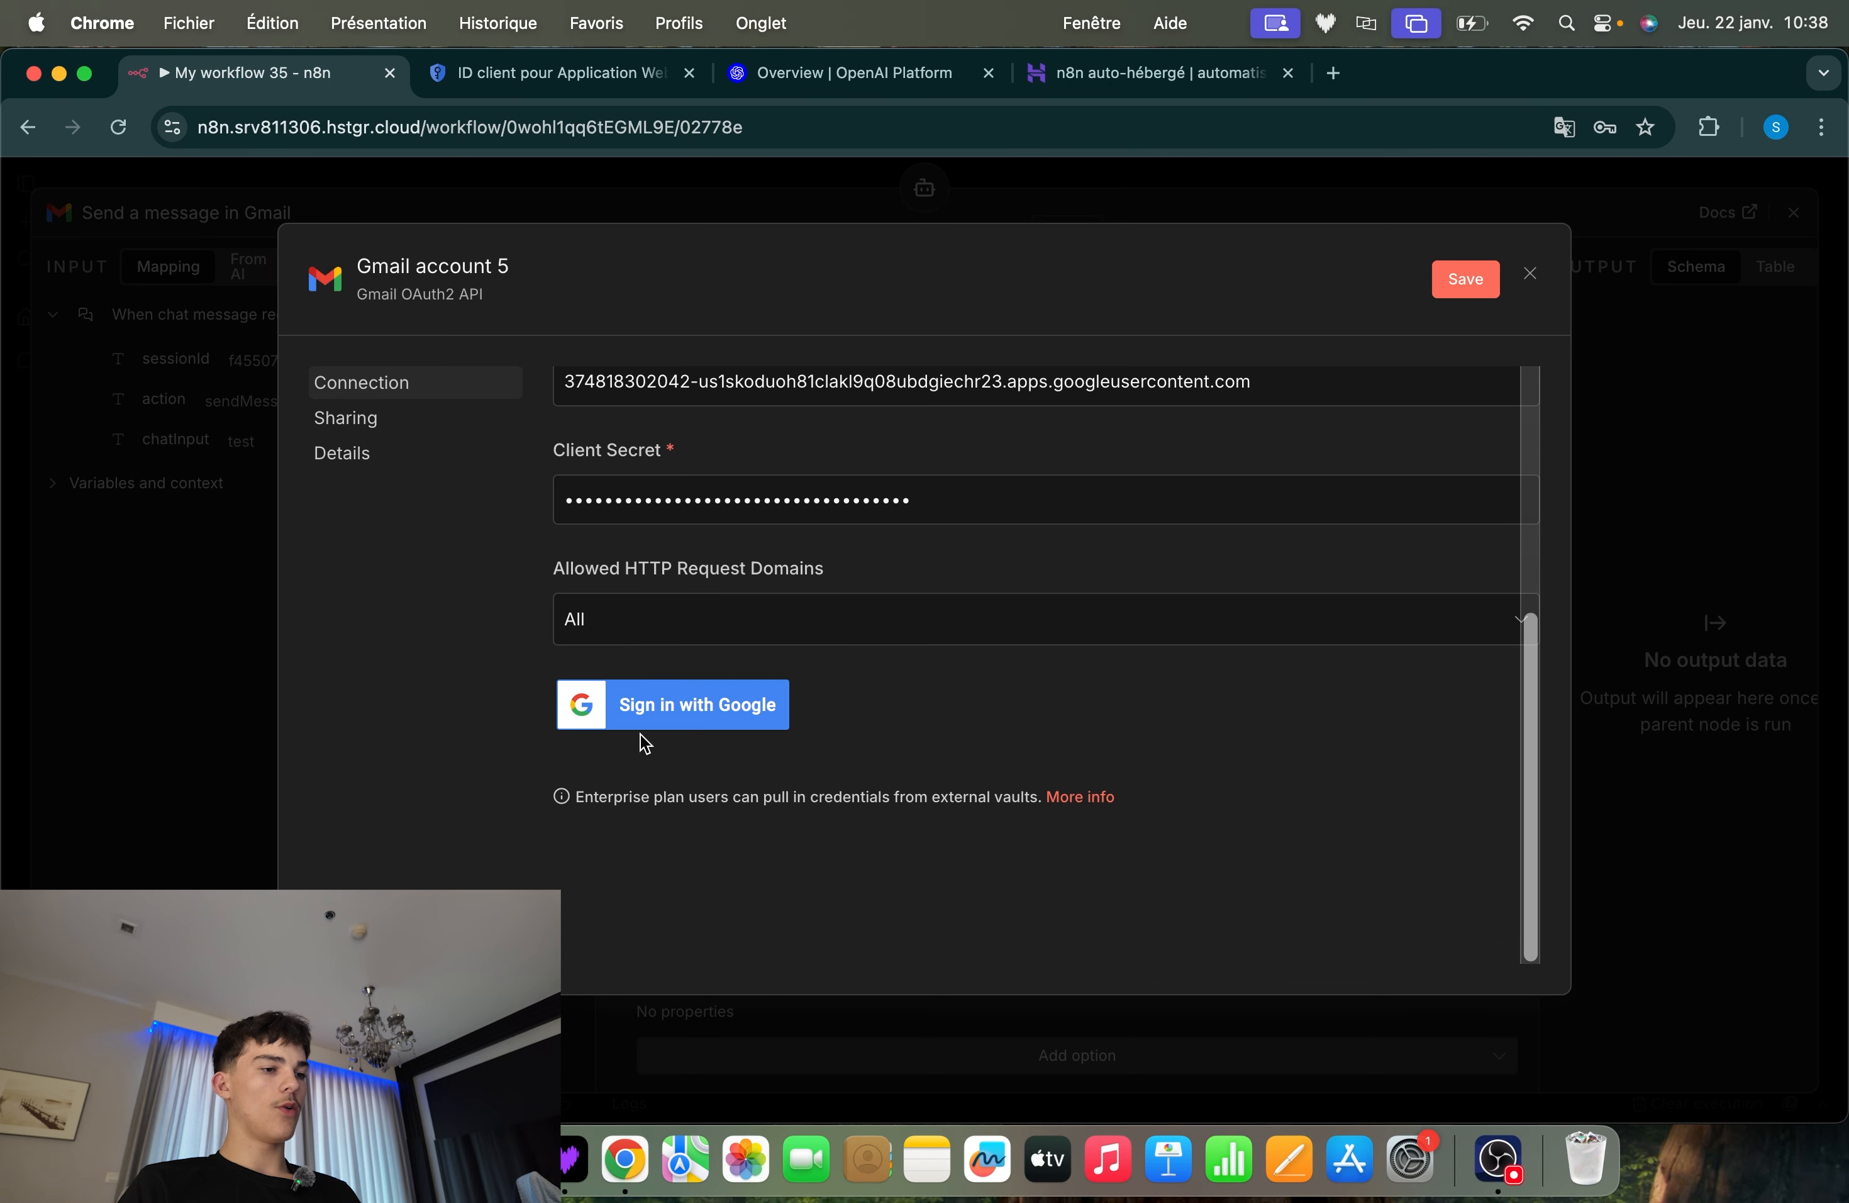
{"action": "left_click", "coordinate": [636, 708]}
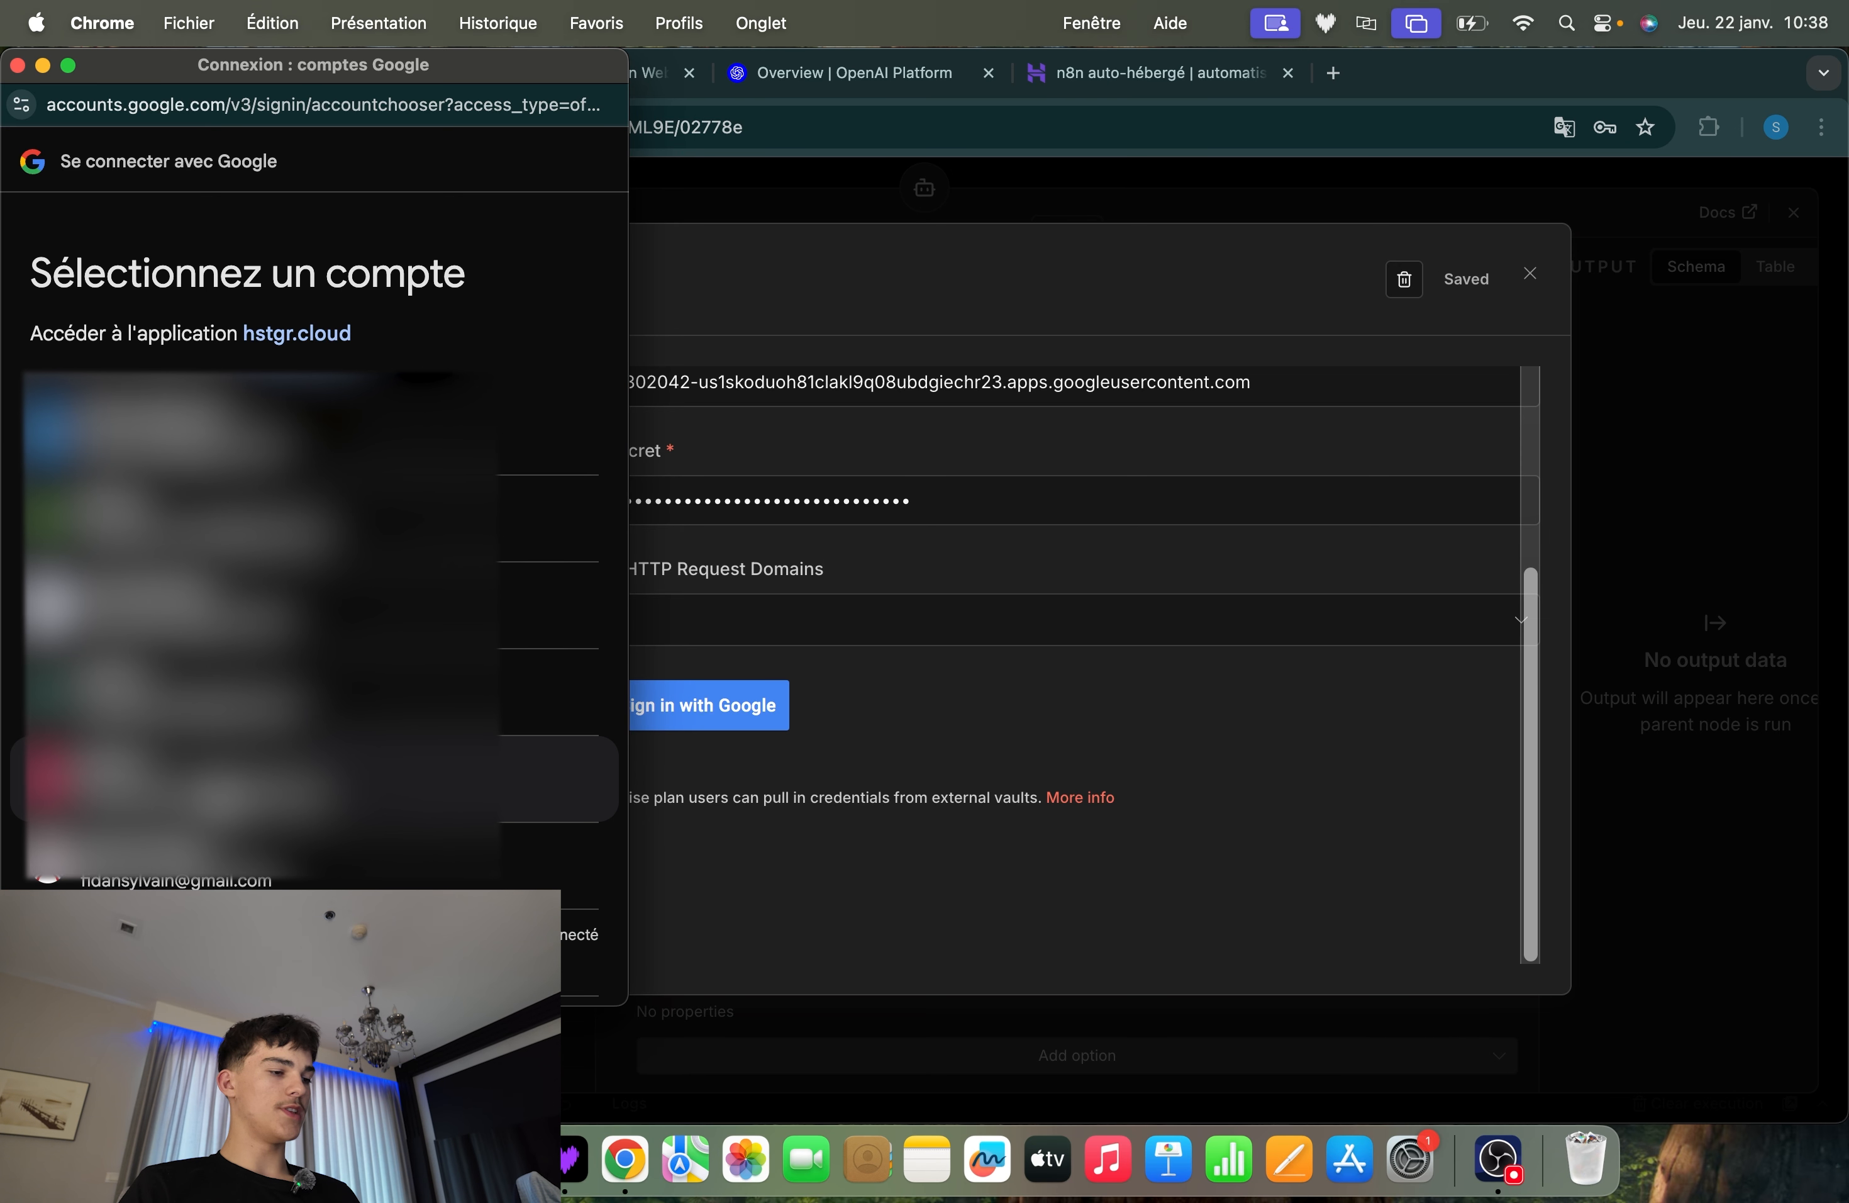
{"action": "left_click", "coordinate": [312, 778]}
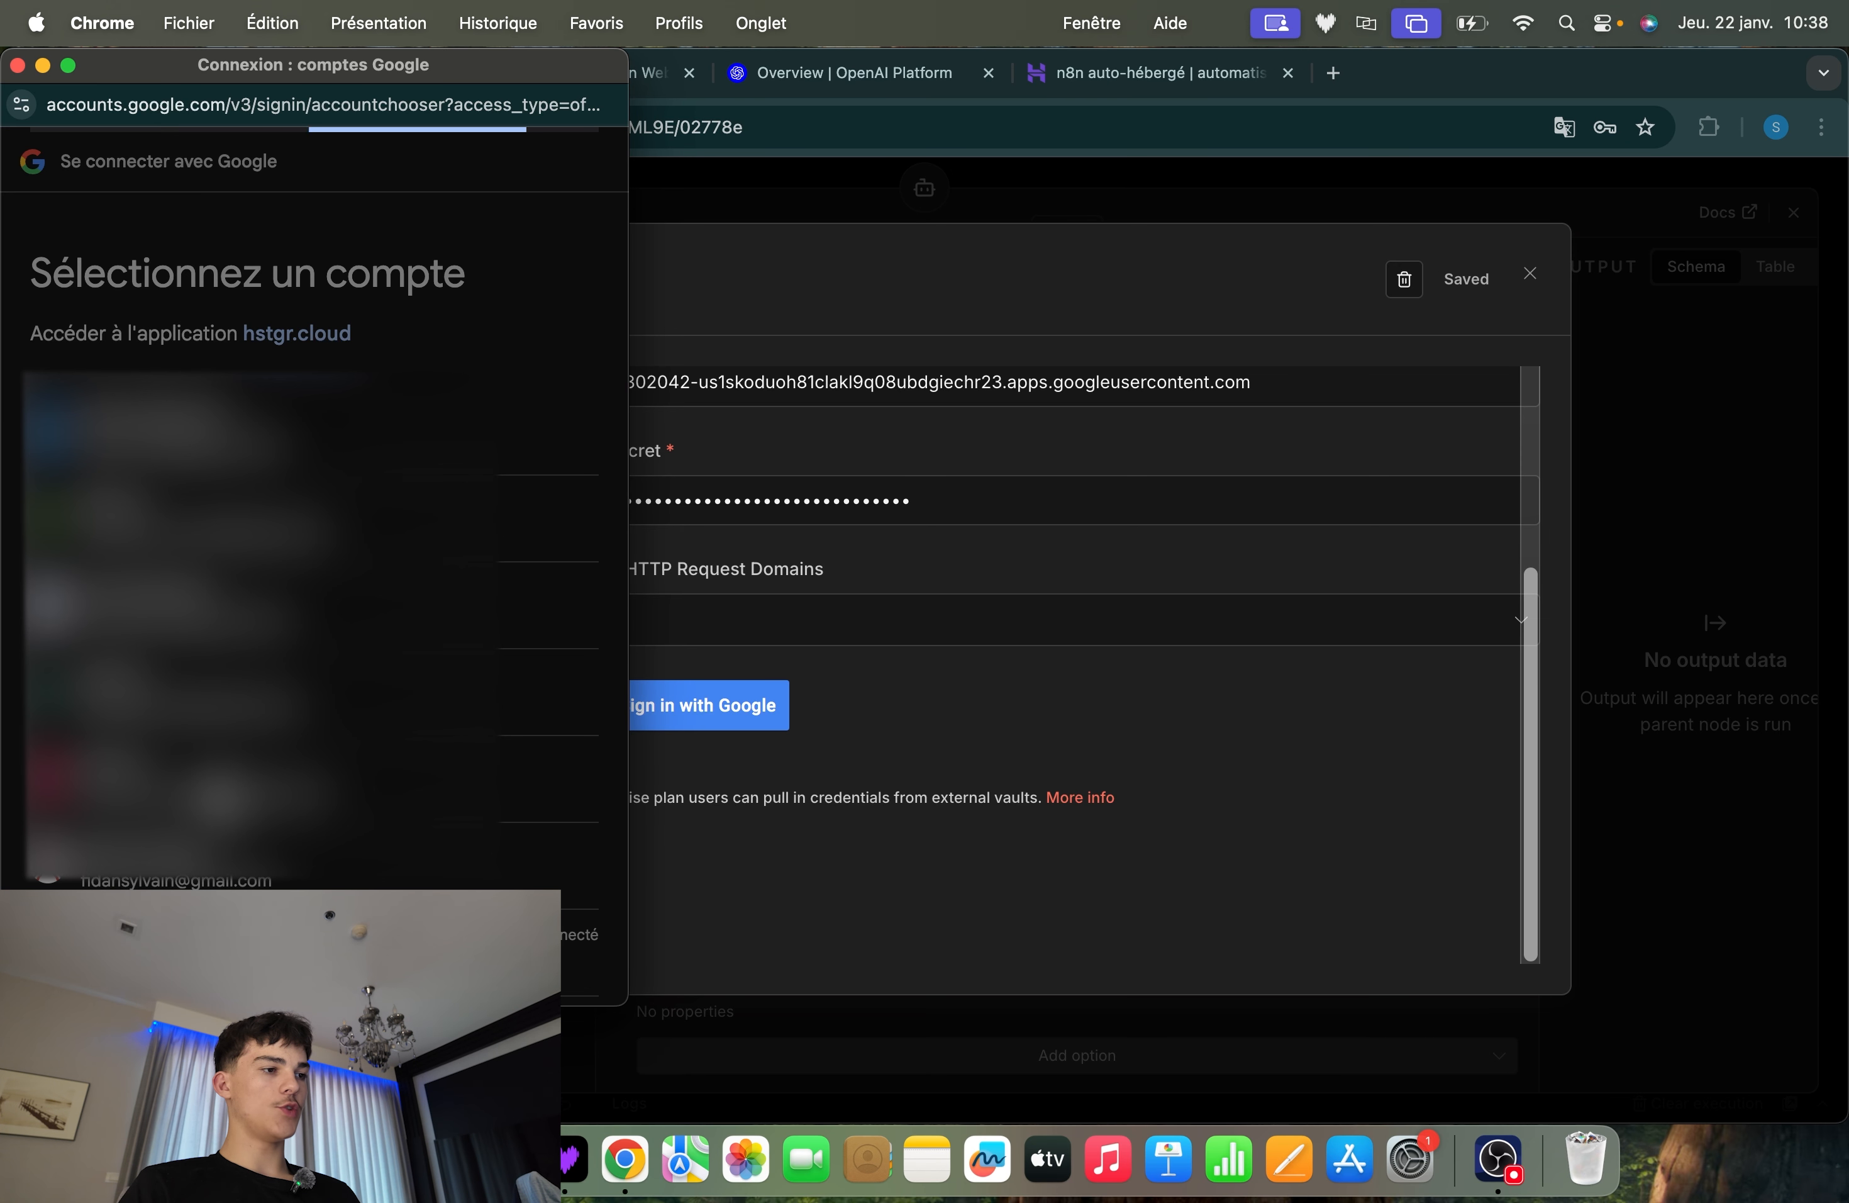
Read the unverified-app warning, reveal its advanced settings and continue to hstgr.cloud despite it
{"action": "left_click_drag", "start_coordinate": [16, 320], "coordinate": [439, 456]}
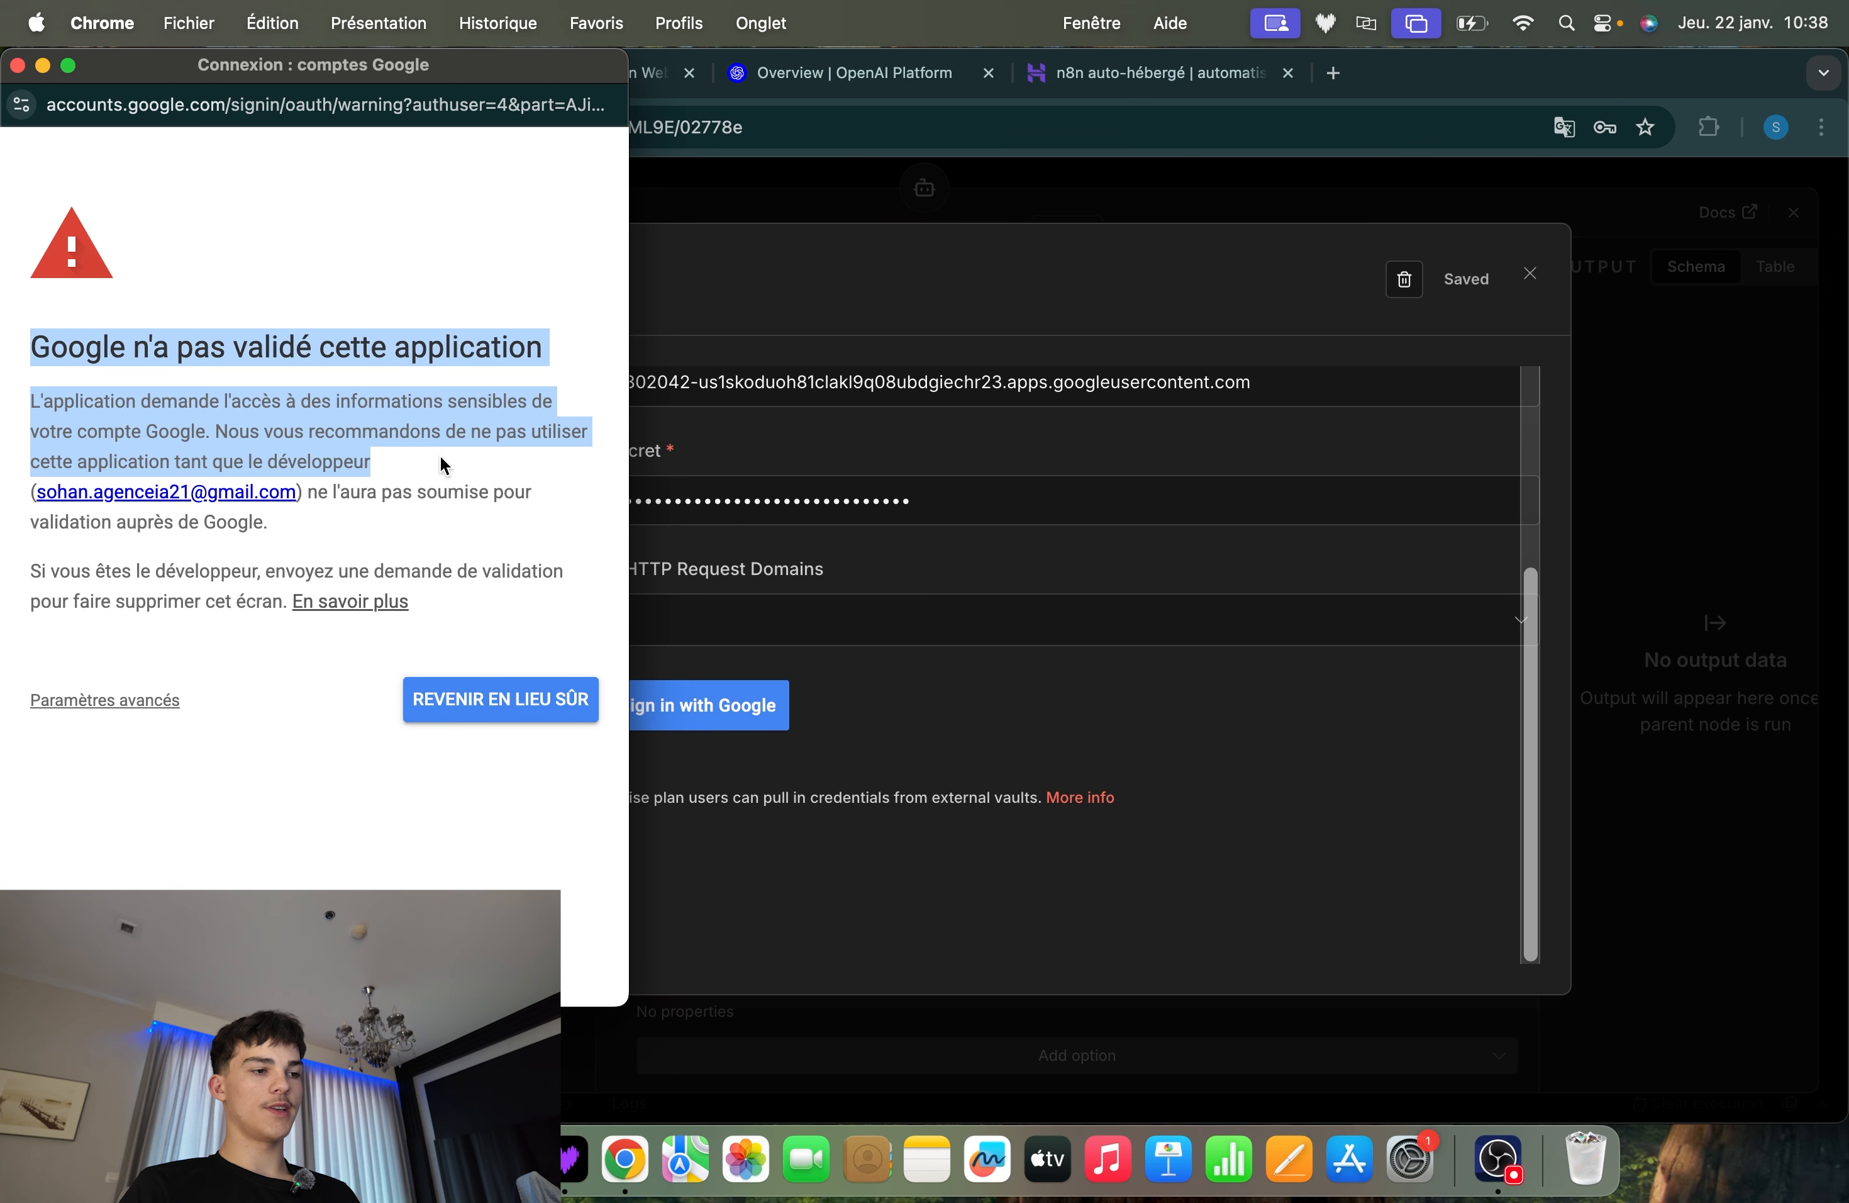
{"action": "left_click", "coordinate": [441, 545]}
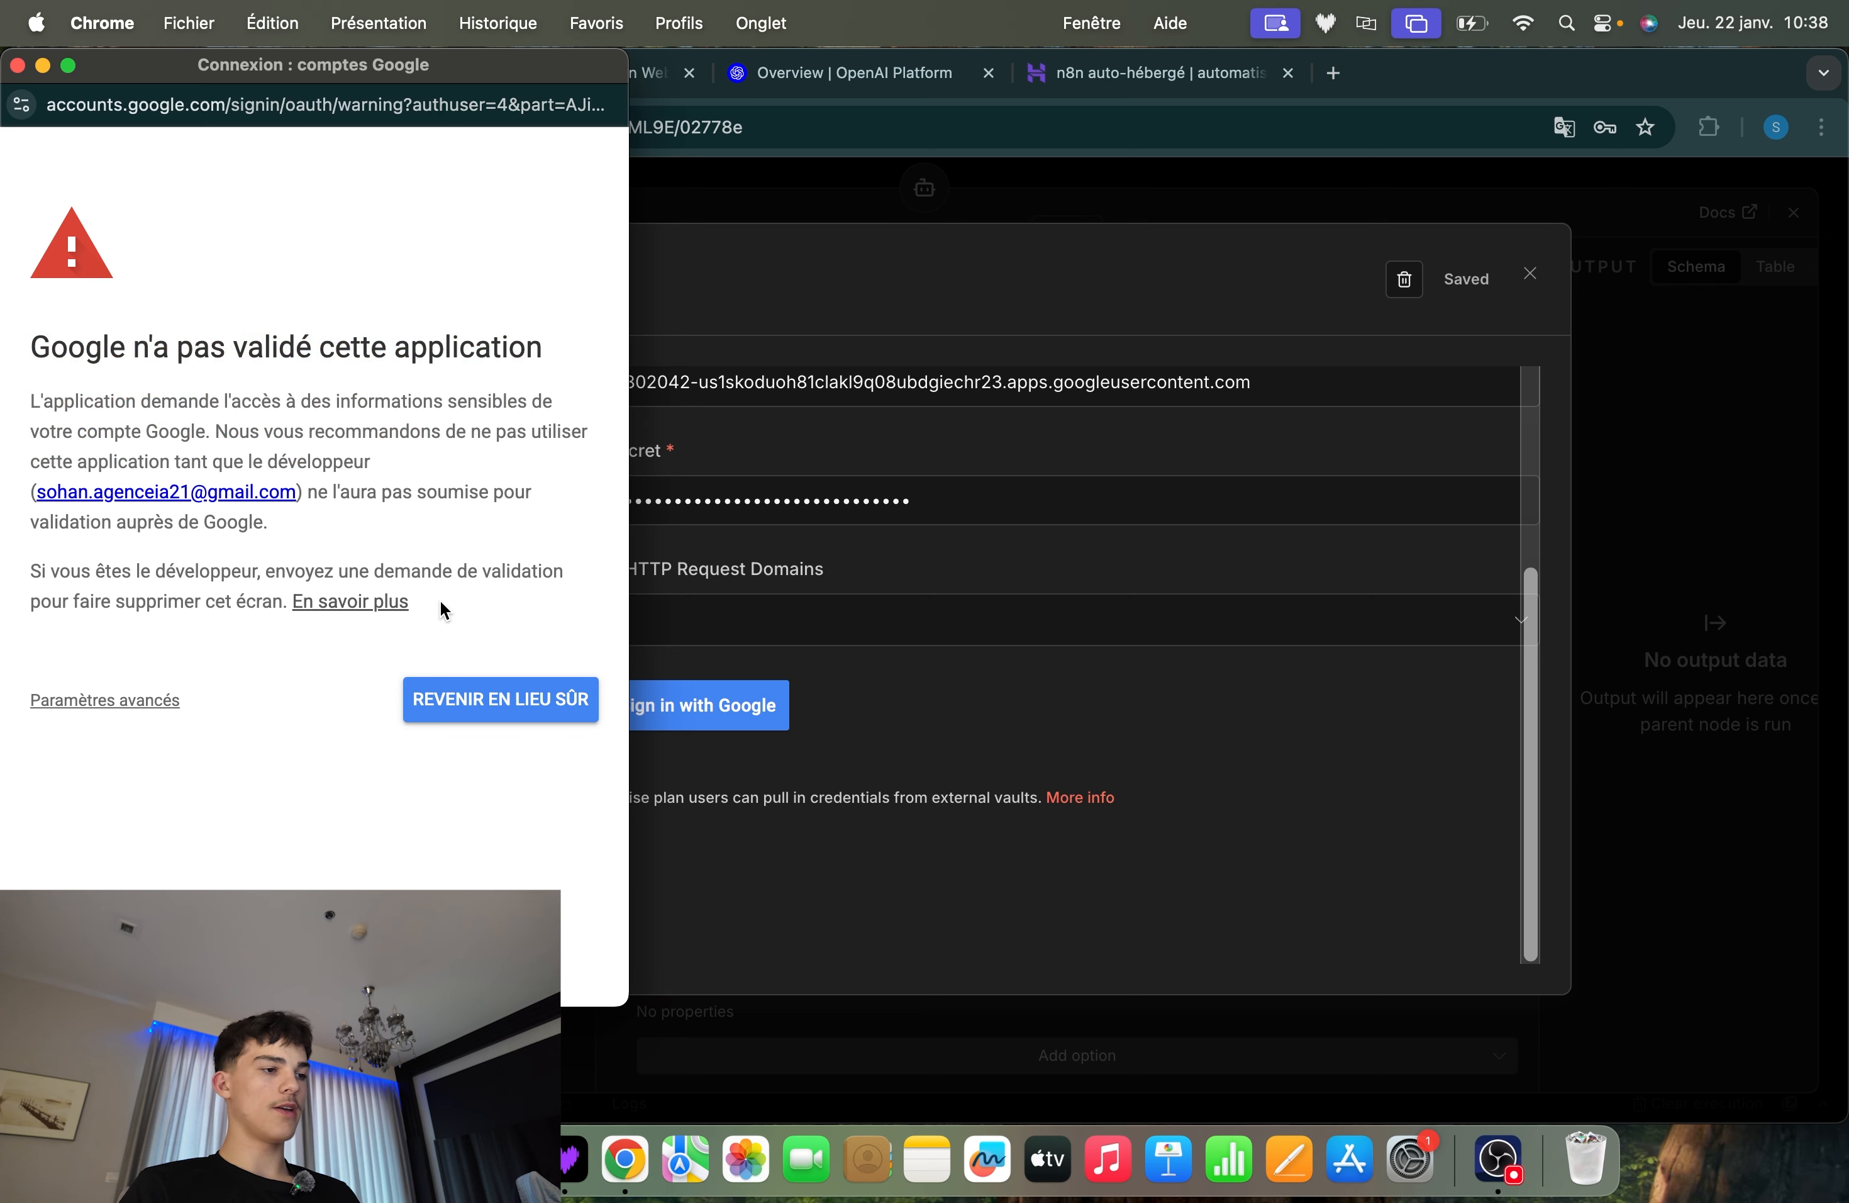
{"action": "left_click_drag", "start_coordinate": [440, 600], "coordinate": [35, 343]}
{"action": "left_click", "coordinate": [145, 742]}
{"action": "left_click", "coordinate": [107, 703]}
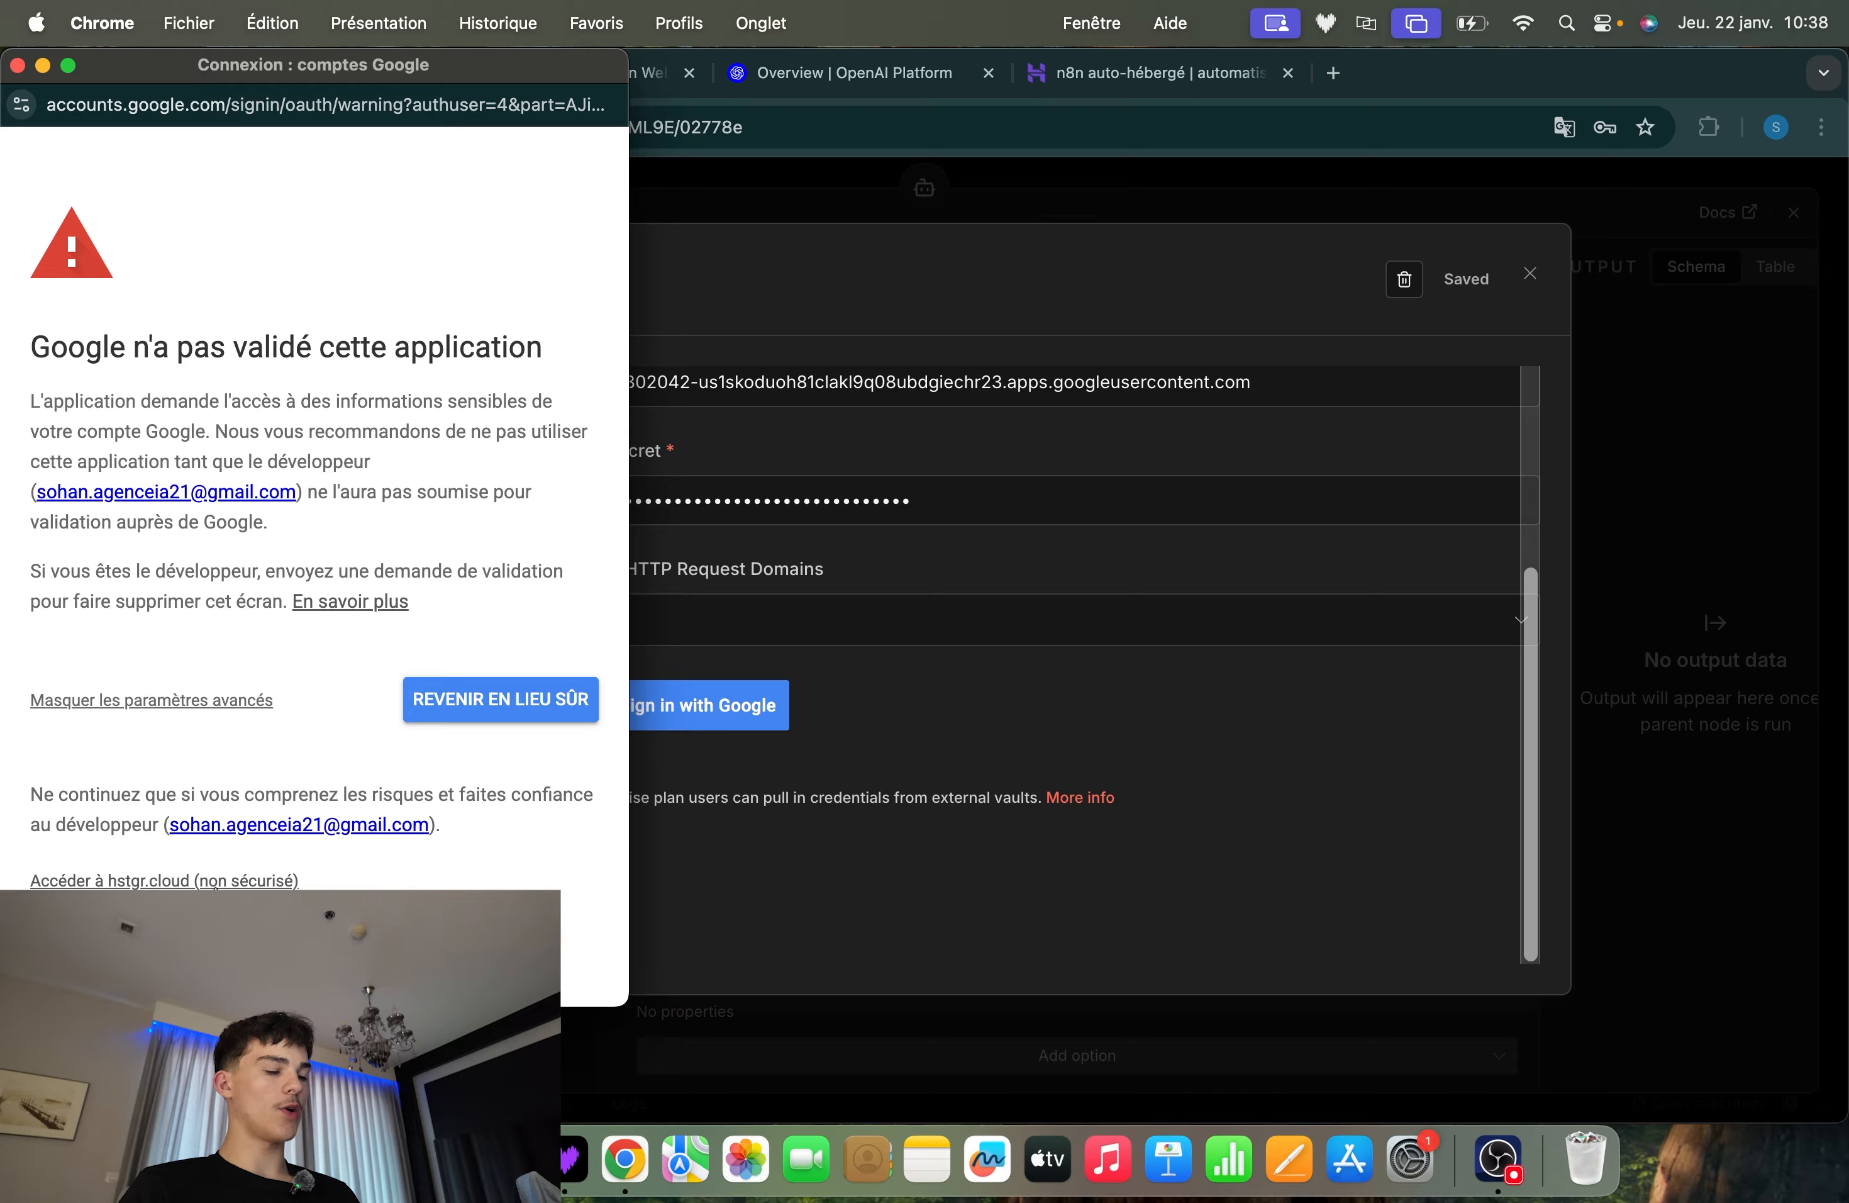
{"action": "left_click", "coordinate": [164, 880]}
{"action": "scroll", "coordinate": [334, 691], "scroll_direction": "down", "scroll_amount": 2}
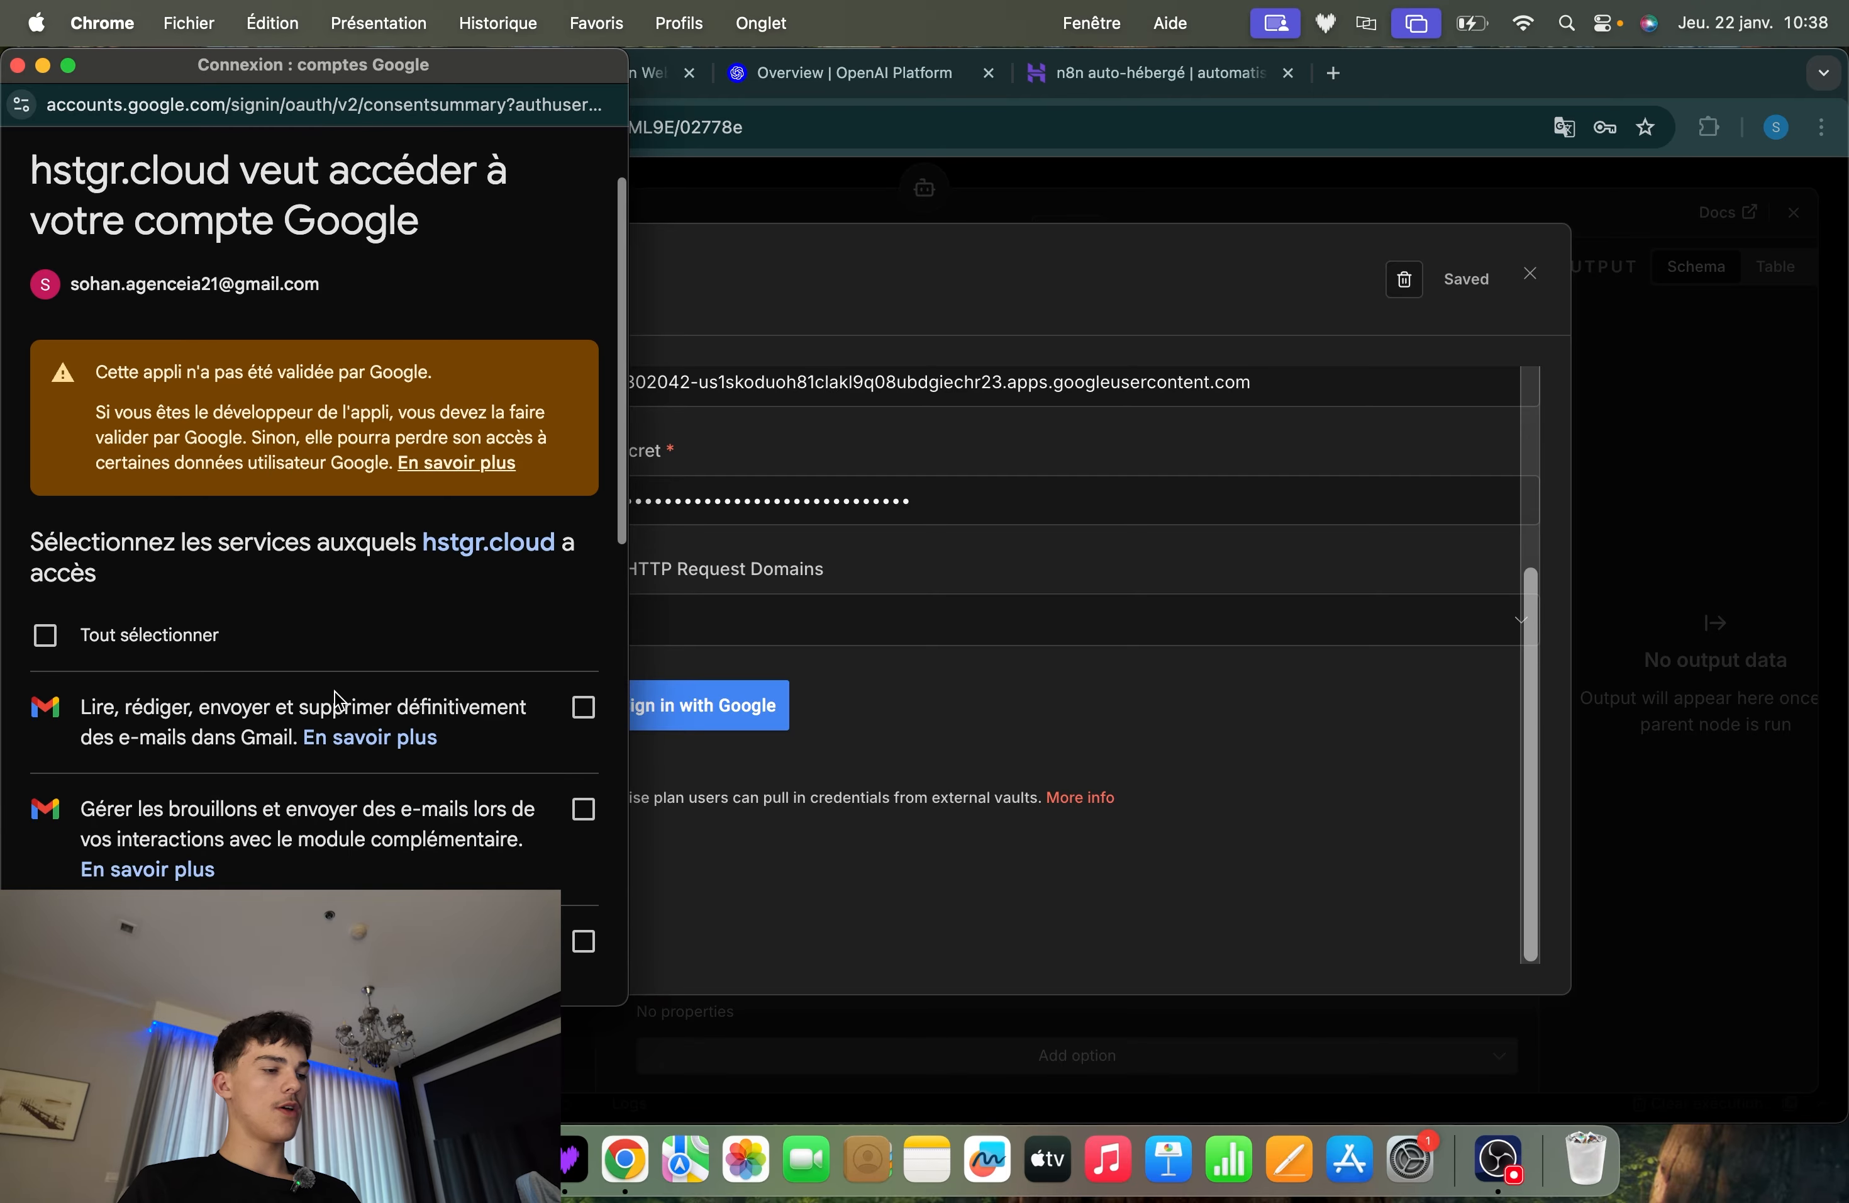
Grant hstgr.cloud all the listed Gmail permissions on the Google consent page and continue to authorise the account
{"action": "left_click", "coordinate": [45, 625]}
{"action": "scroll", "coordinate": [453, 566], "scroll_direction": "down", "scroll_amount": 10}
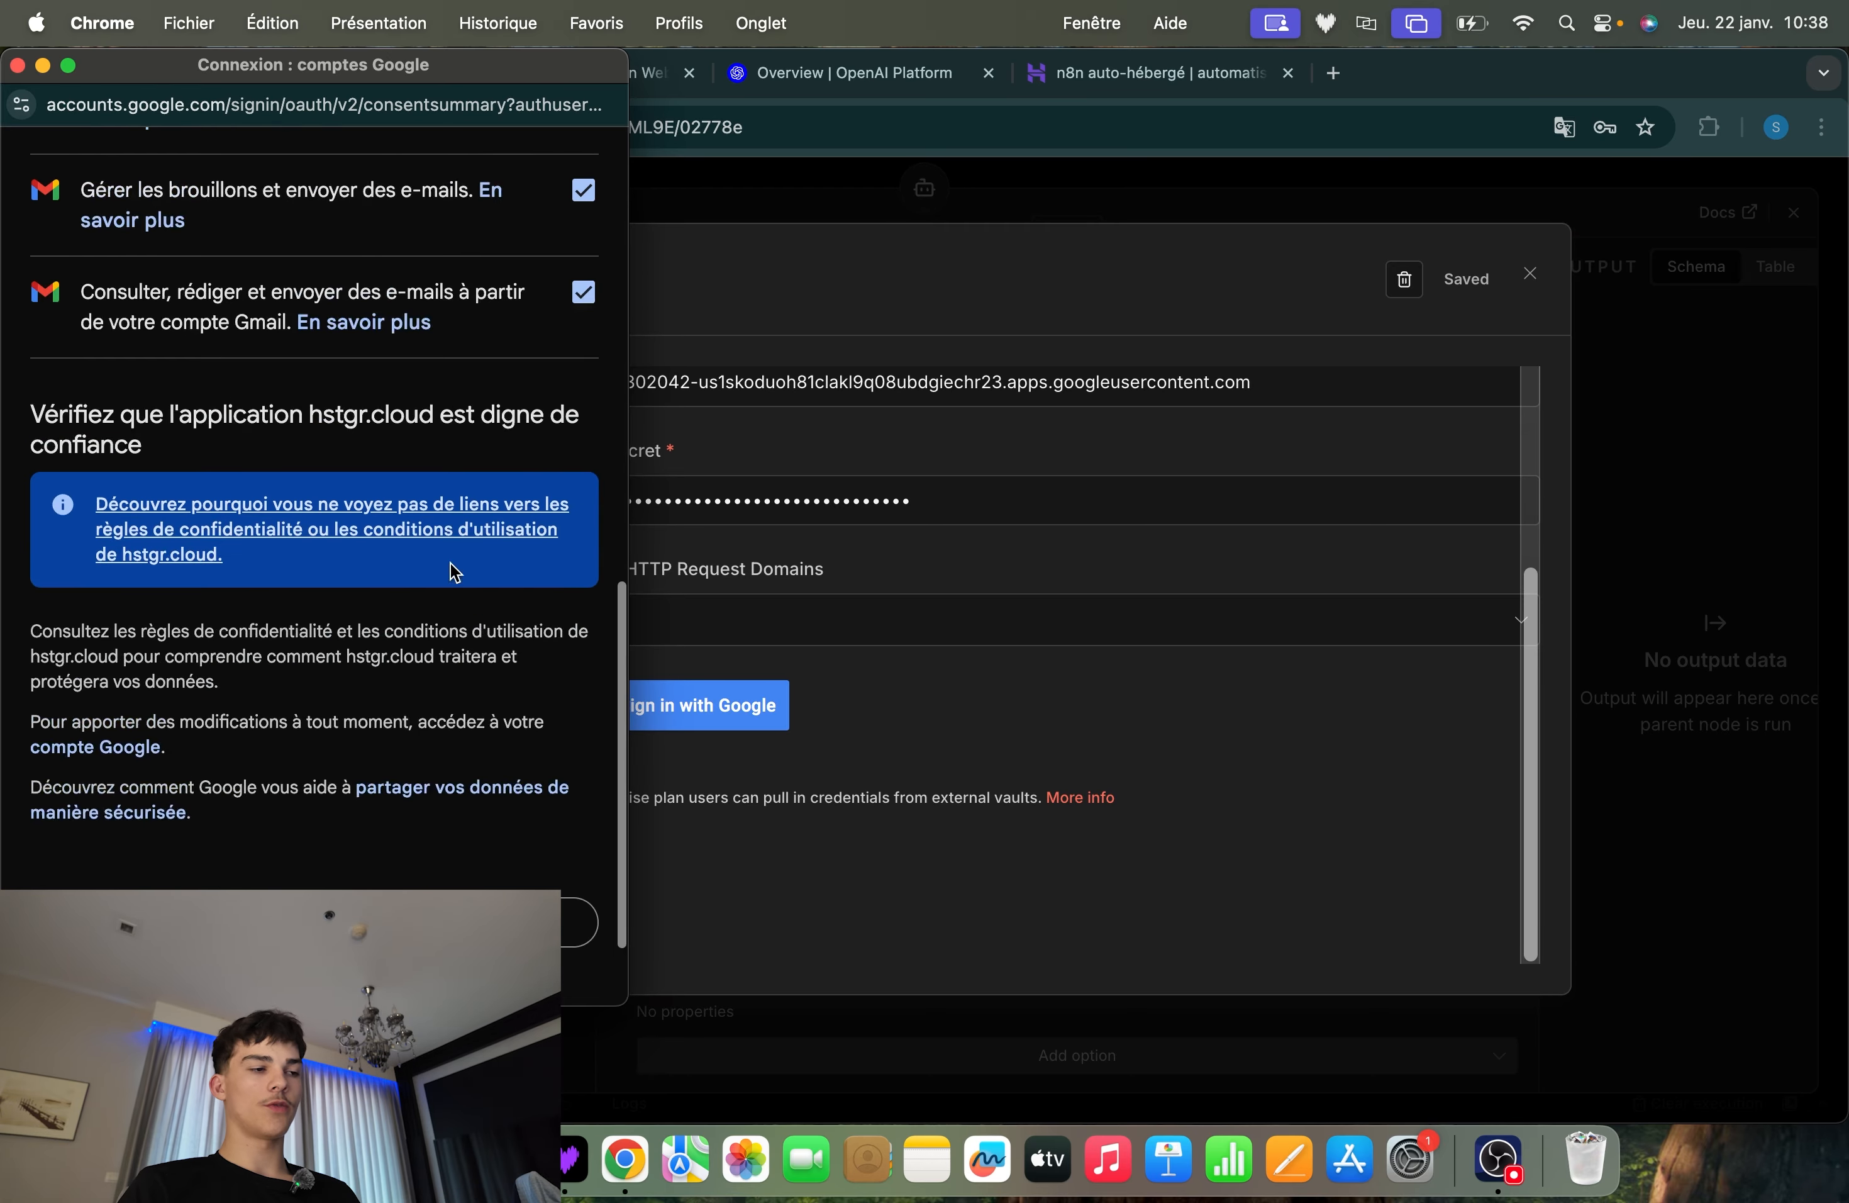
{"action": "scroll", "coordinate": [450, 563], "scroll_direction": "up", "scroll_amount": 10}
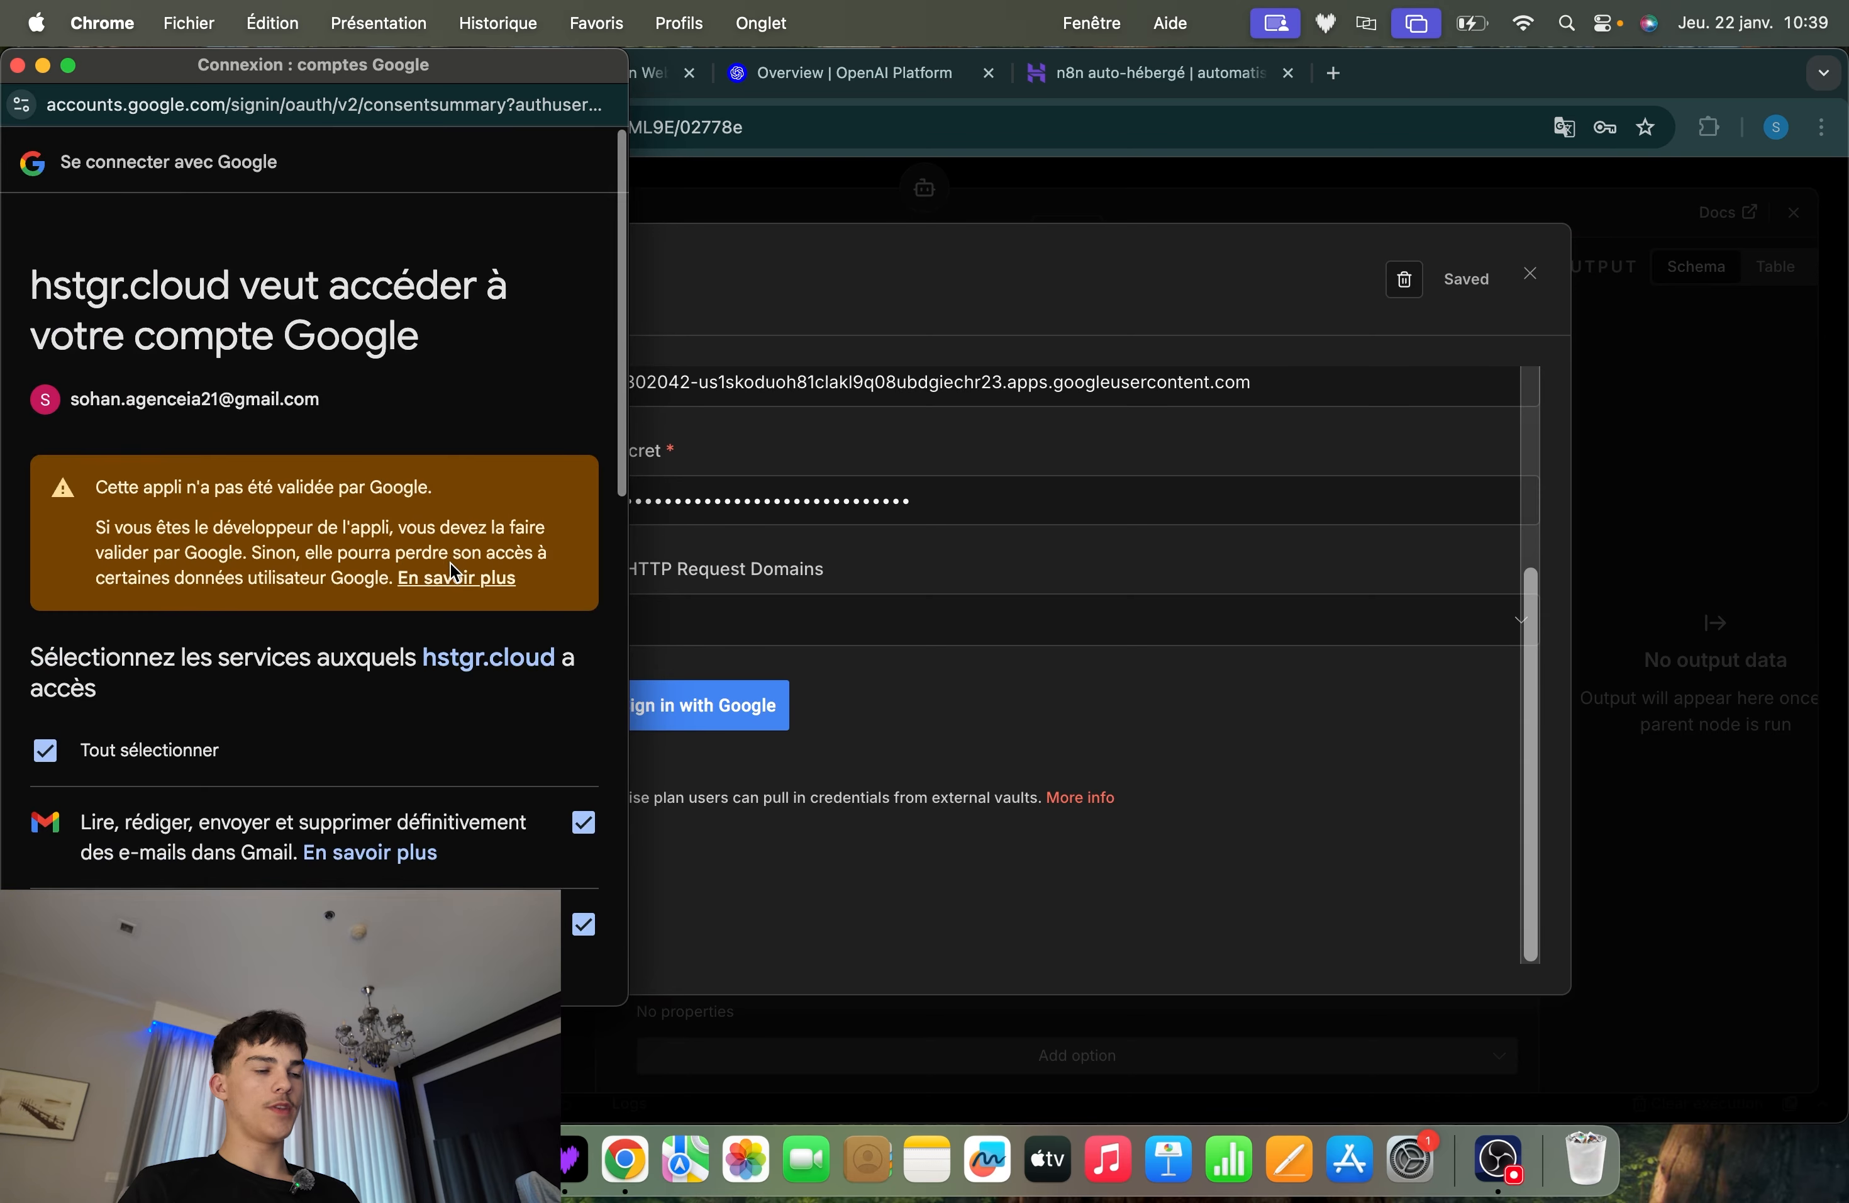
{"action": "scroll", "coordinate": [451, 565], "scroll_direction": "down", "scroll_amount": 10}
{"action": "scroll", "coordinate": [431, 566], "scroll_direction": "up", "scroll_amount": 6}
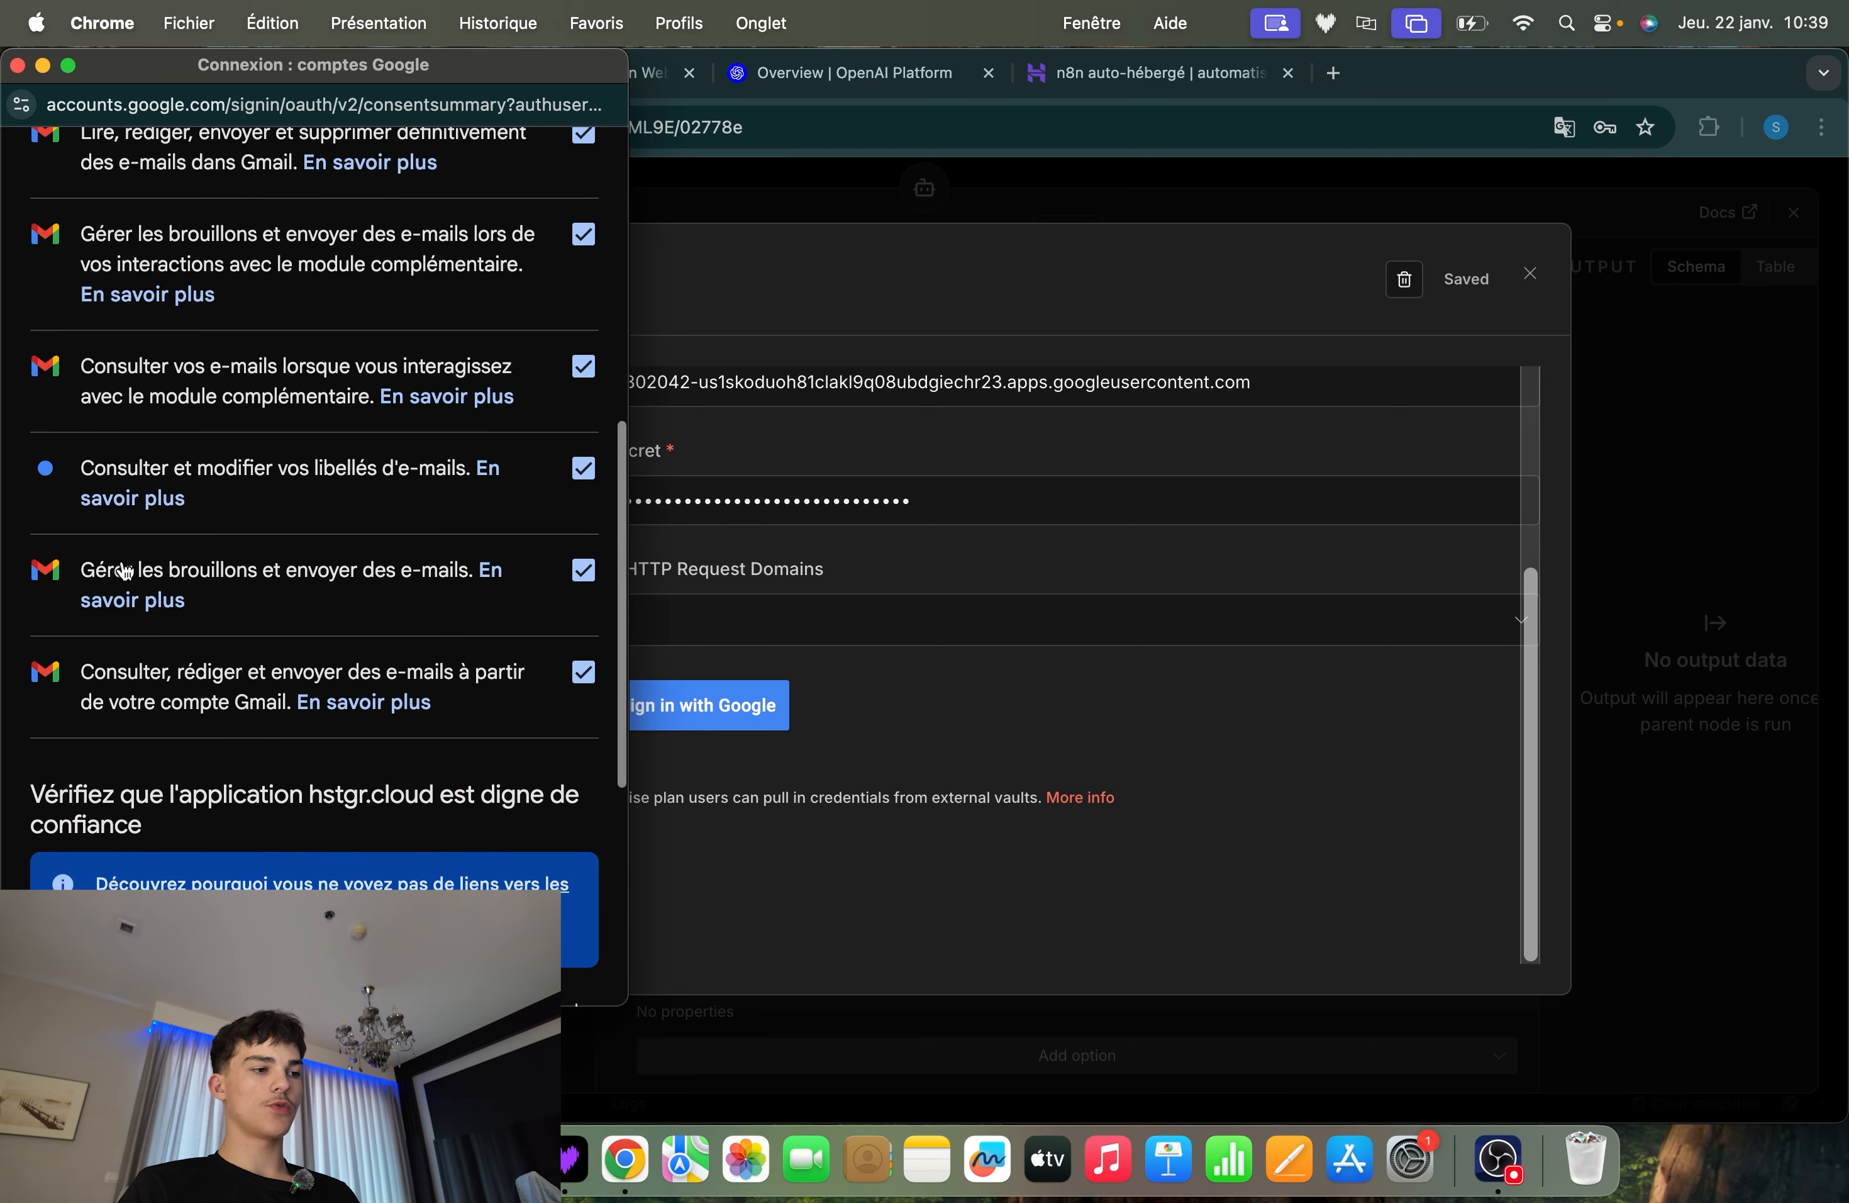
{"action": "scroll", "coordinate": [125, 573], "scroll_direction": "down", "scroll_amount": 5}
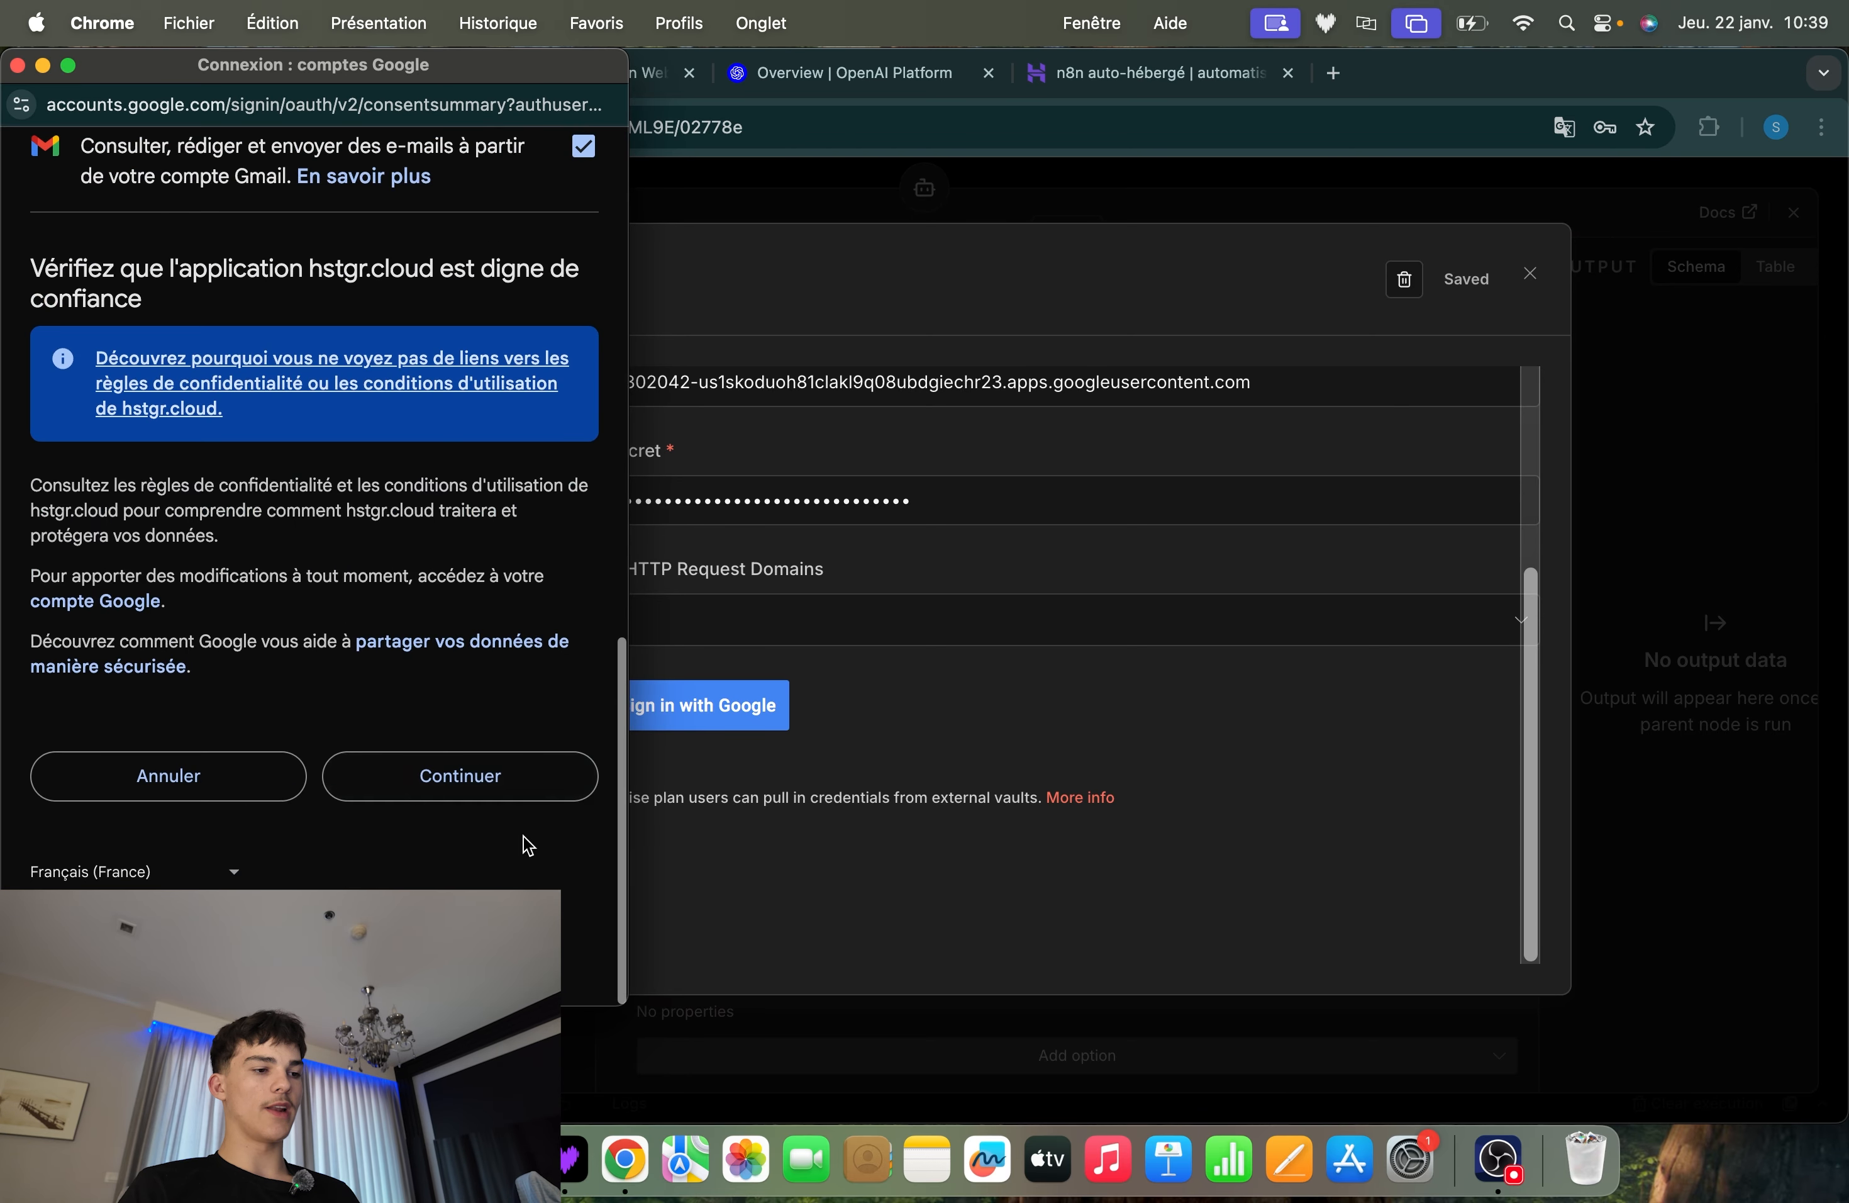
{"action": "left_click", "coordinate": [457, 801]}
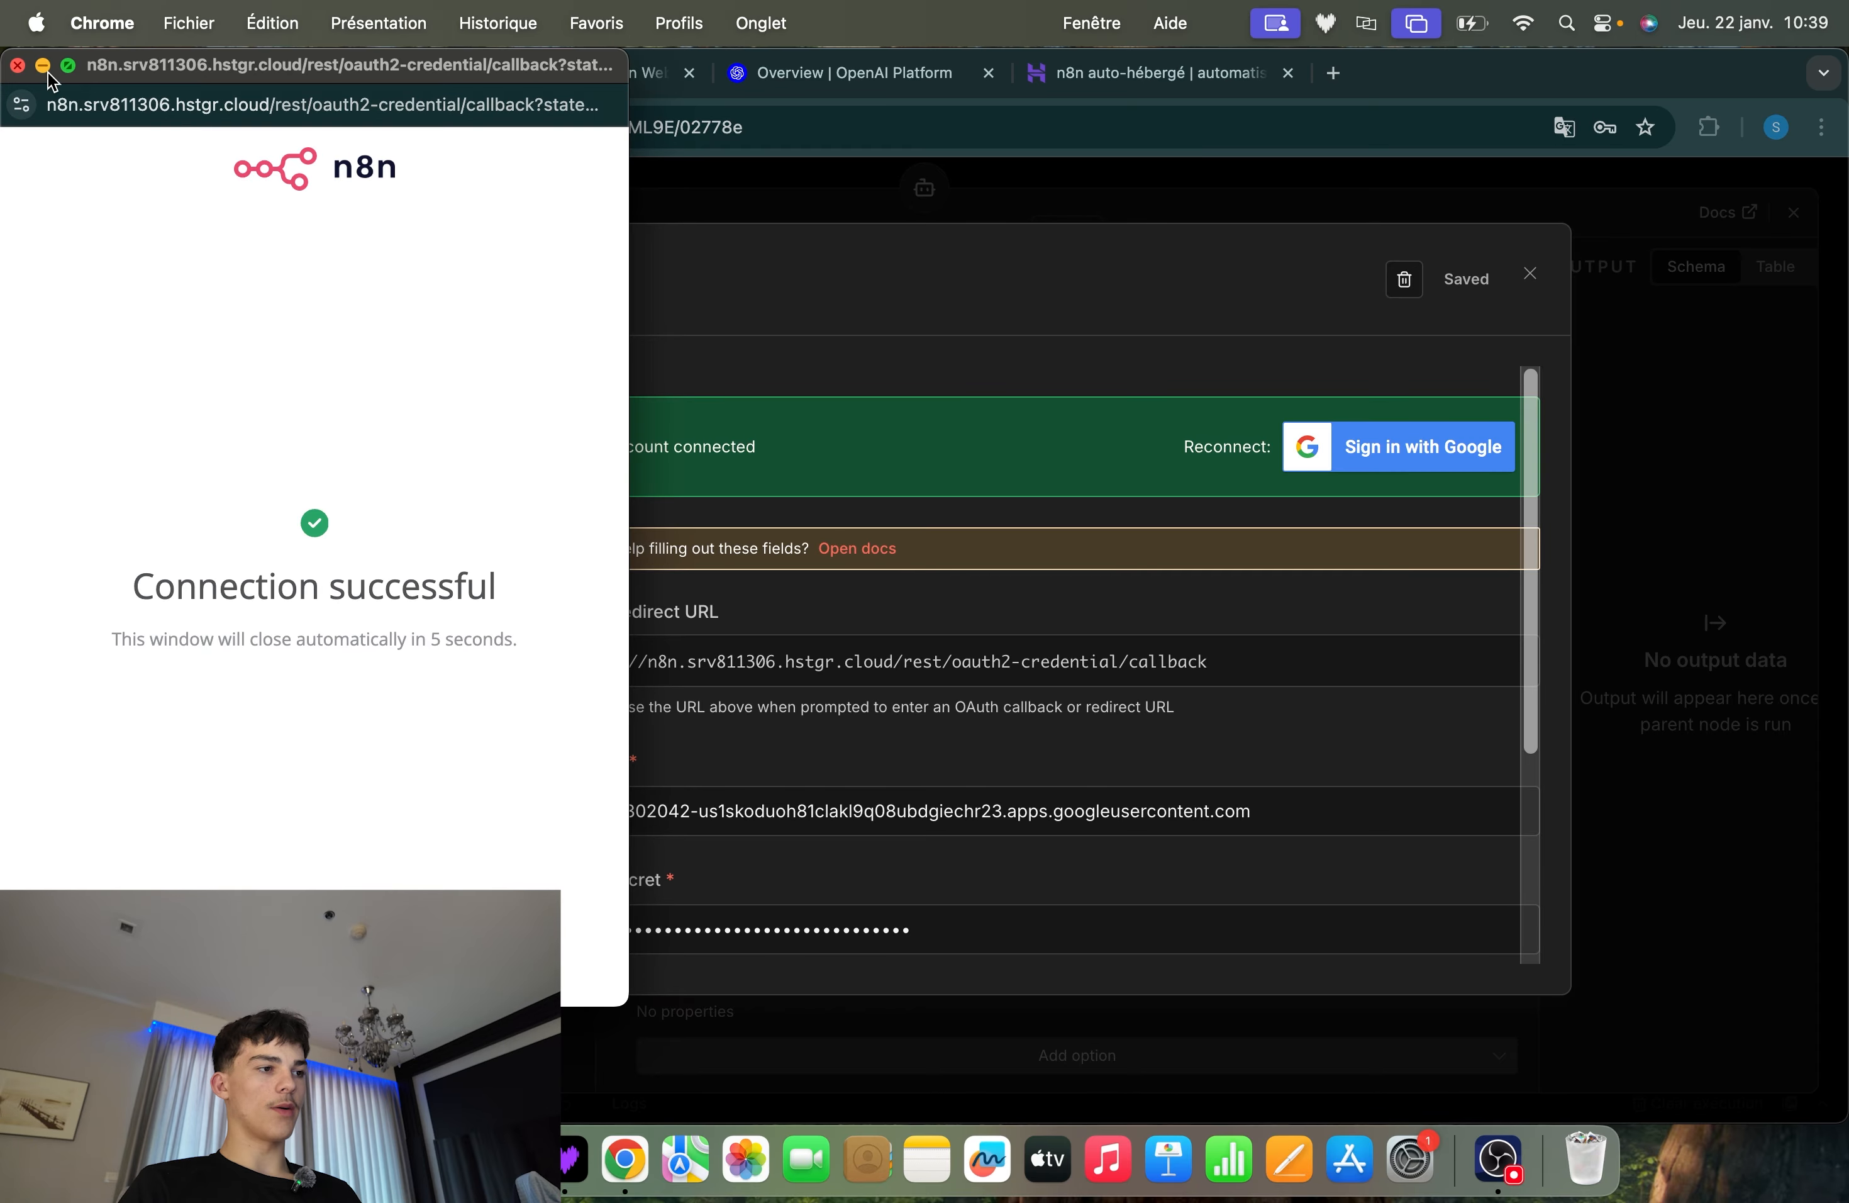
Close the sign-in window and the Gmail credential, dismiss the password-saving offer and return to the workflow canvas
{"action": "left_click", "coordinate": [17, 66]}
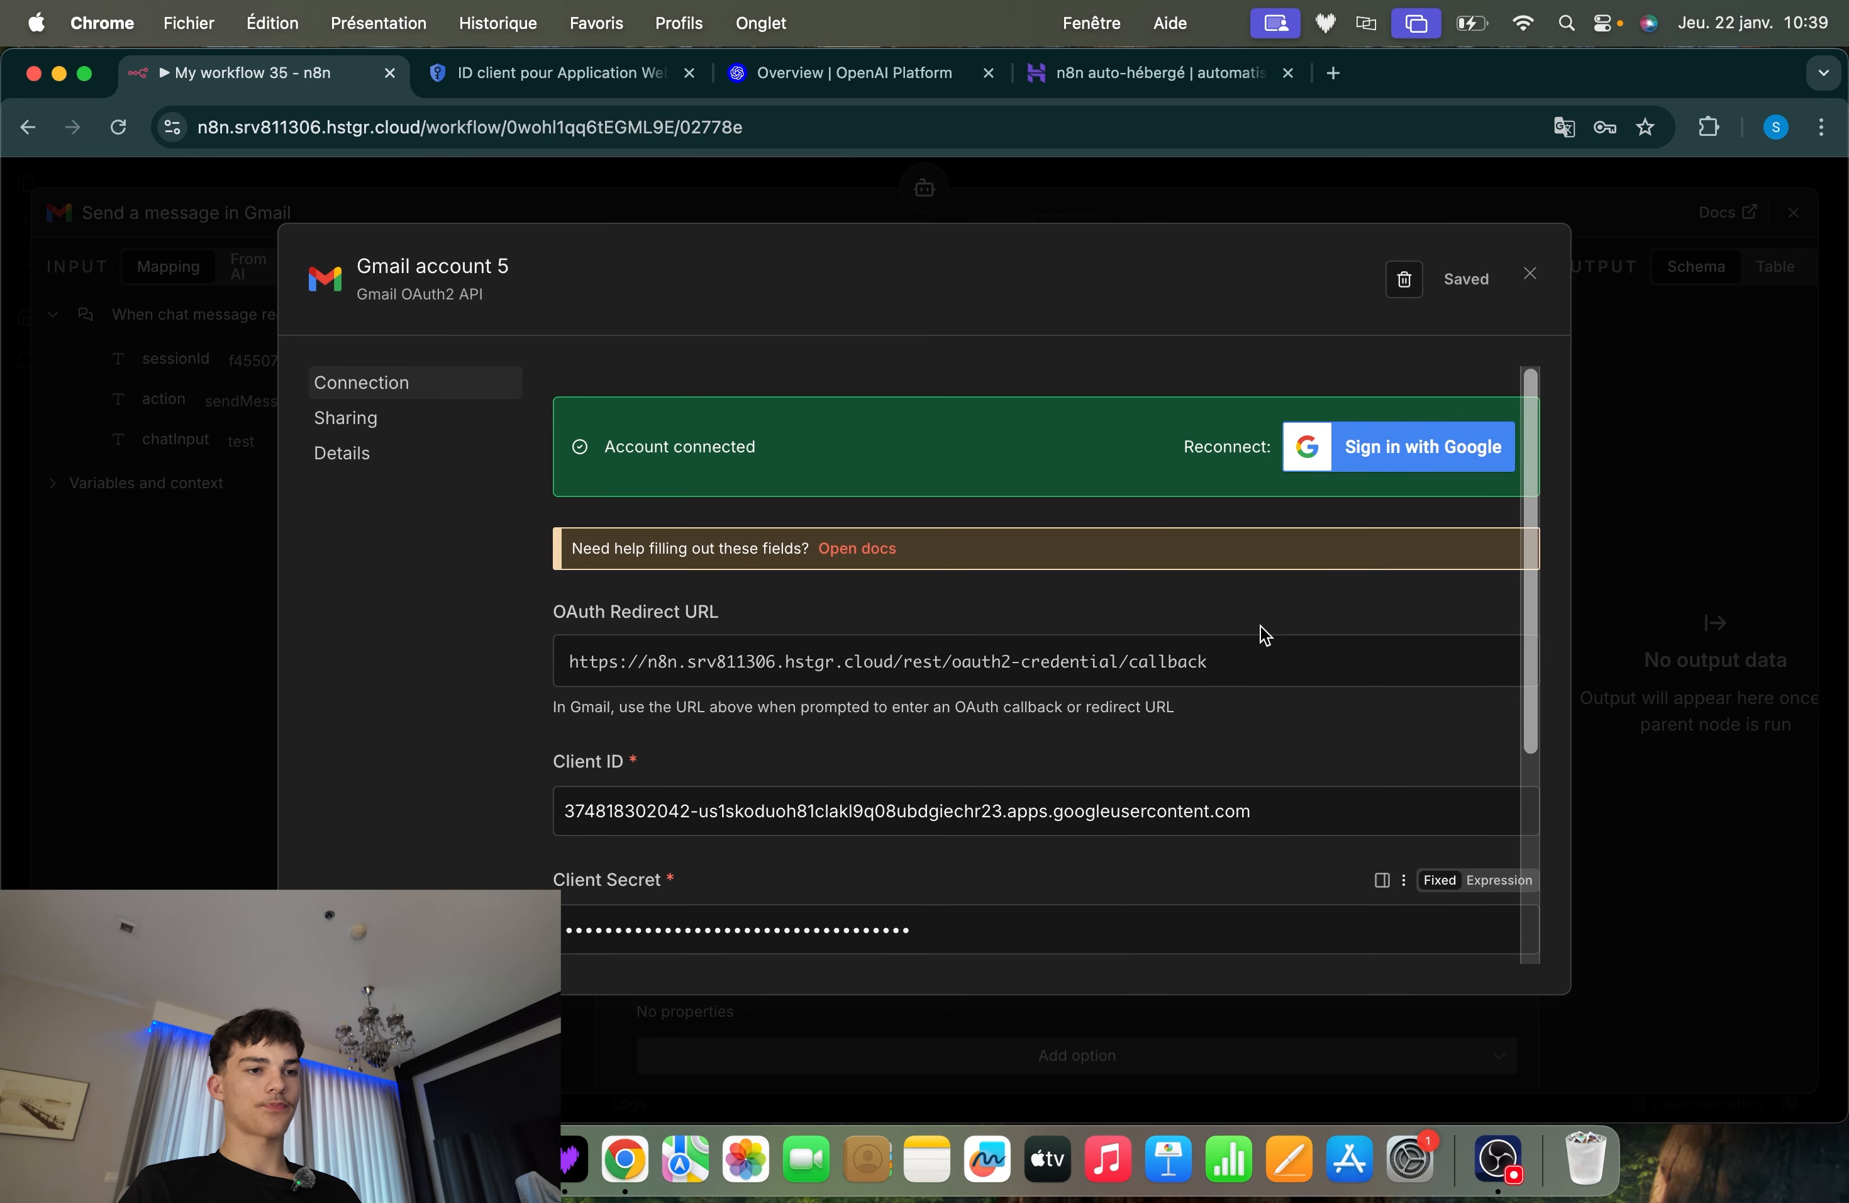
{"action": "left_click", "coordinate": [1529, 274]}
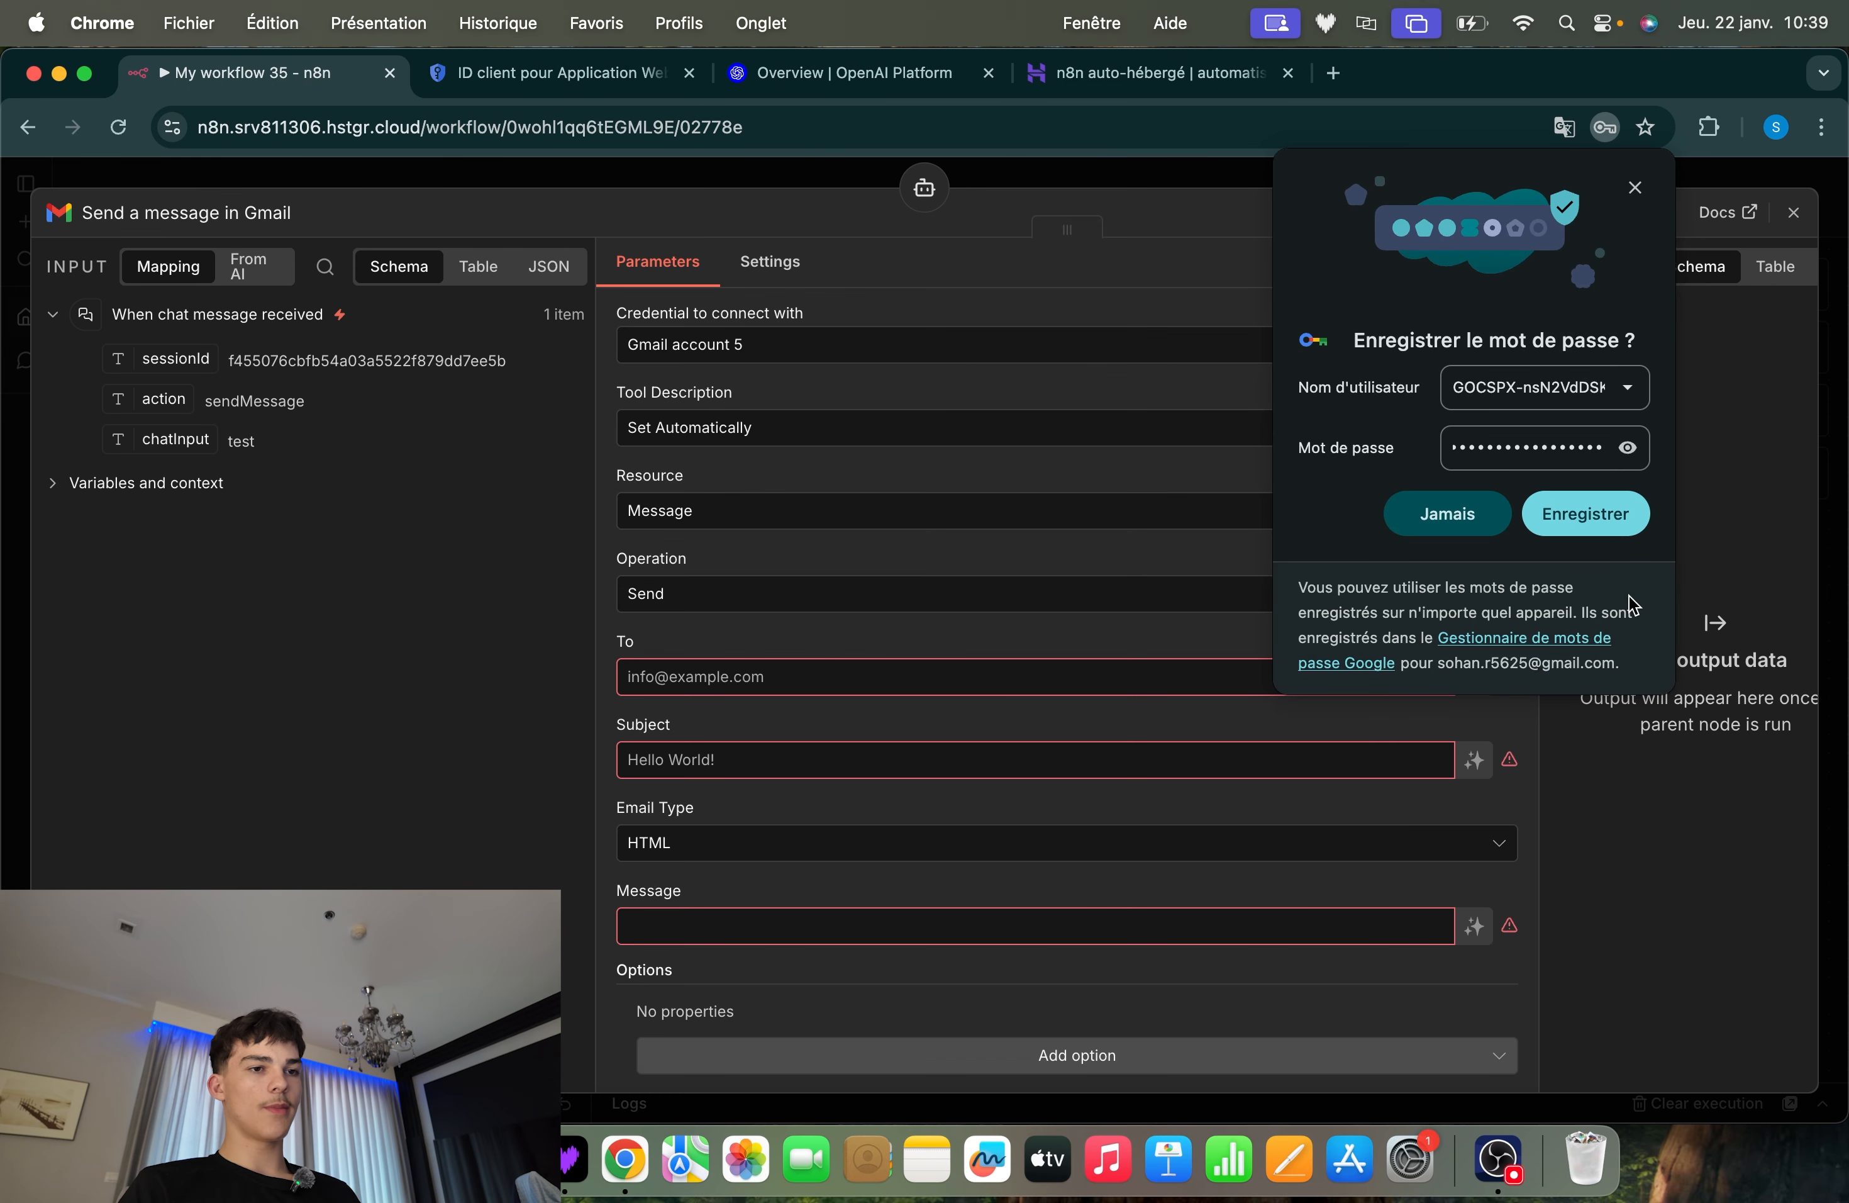
{"action": "left_click", "coordinate": [1633, 190]}
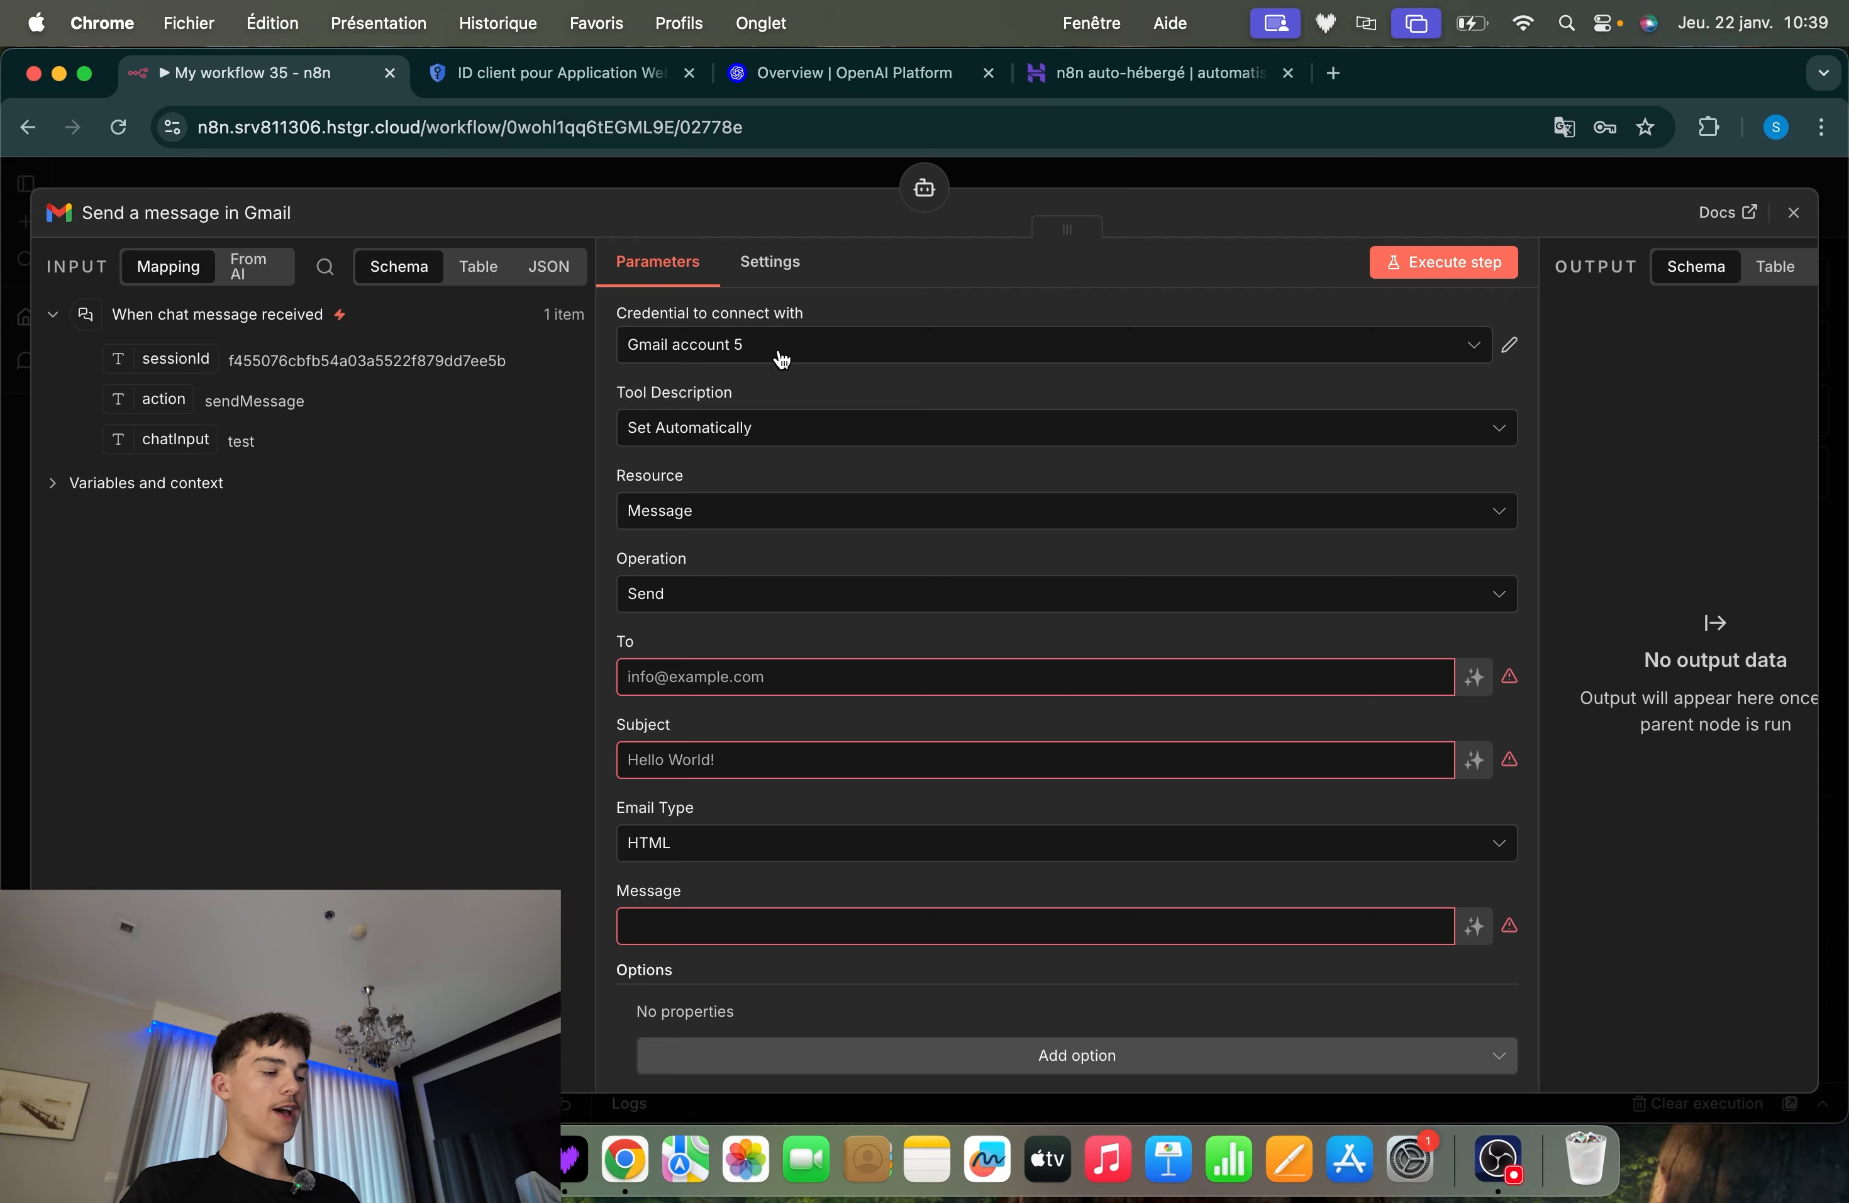
{"action": "left_click", "coordinate": [1408, 181]}
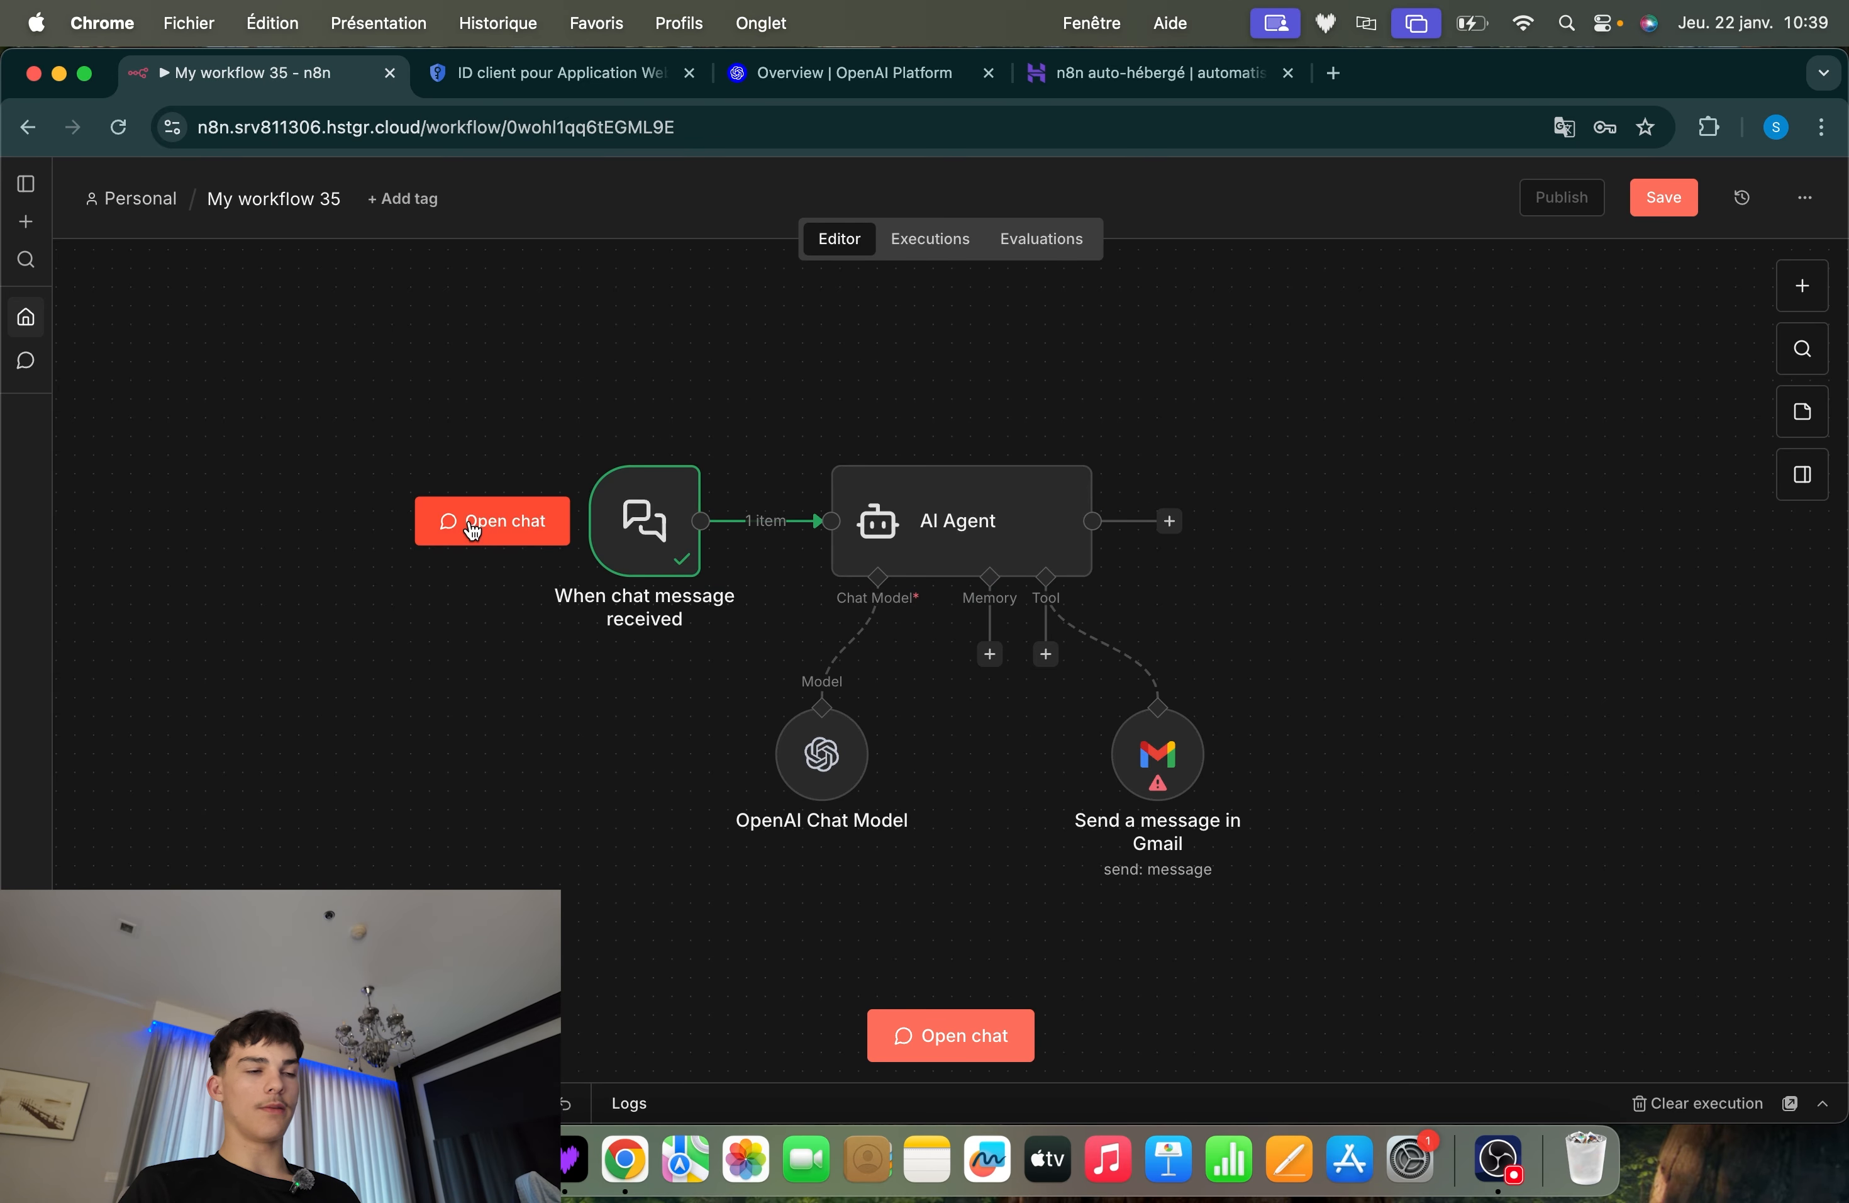
Switch to Google Cloud and open the API library of the Agent Mail 2 project
{"action": "left_click", "coordinate": [551, 72]}
{"action": "scroll", "coordinate": [564, 557], "scroll_direction": "up", "scroll_amount": 3}
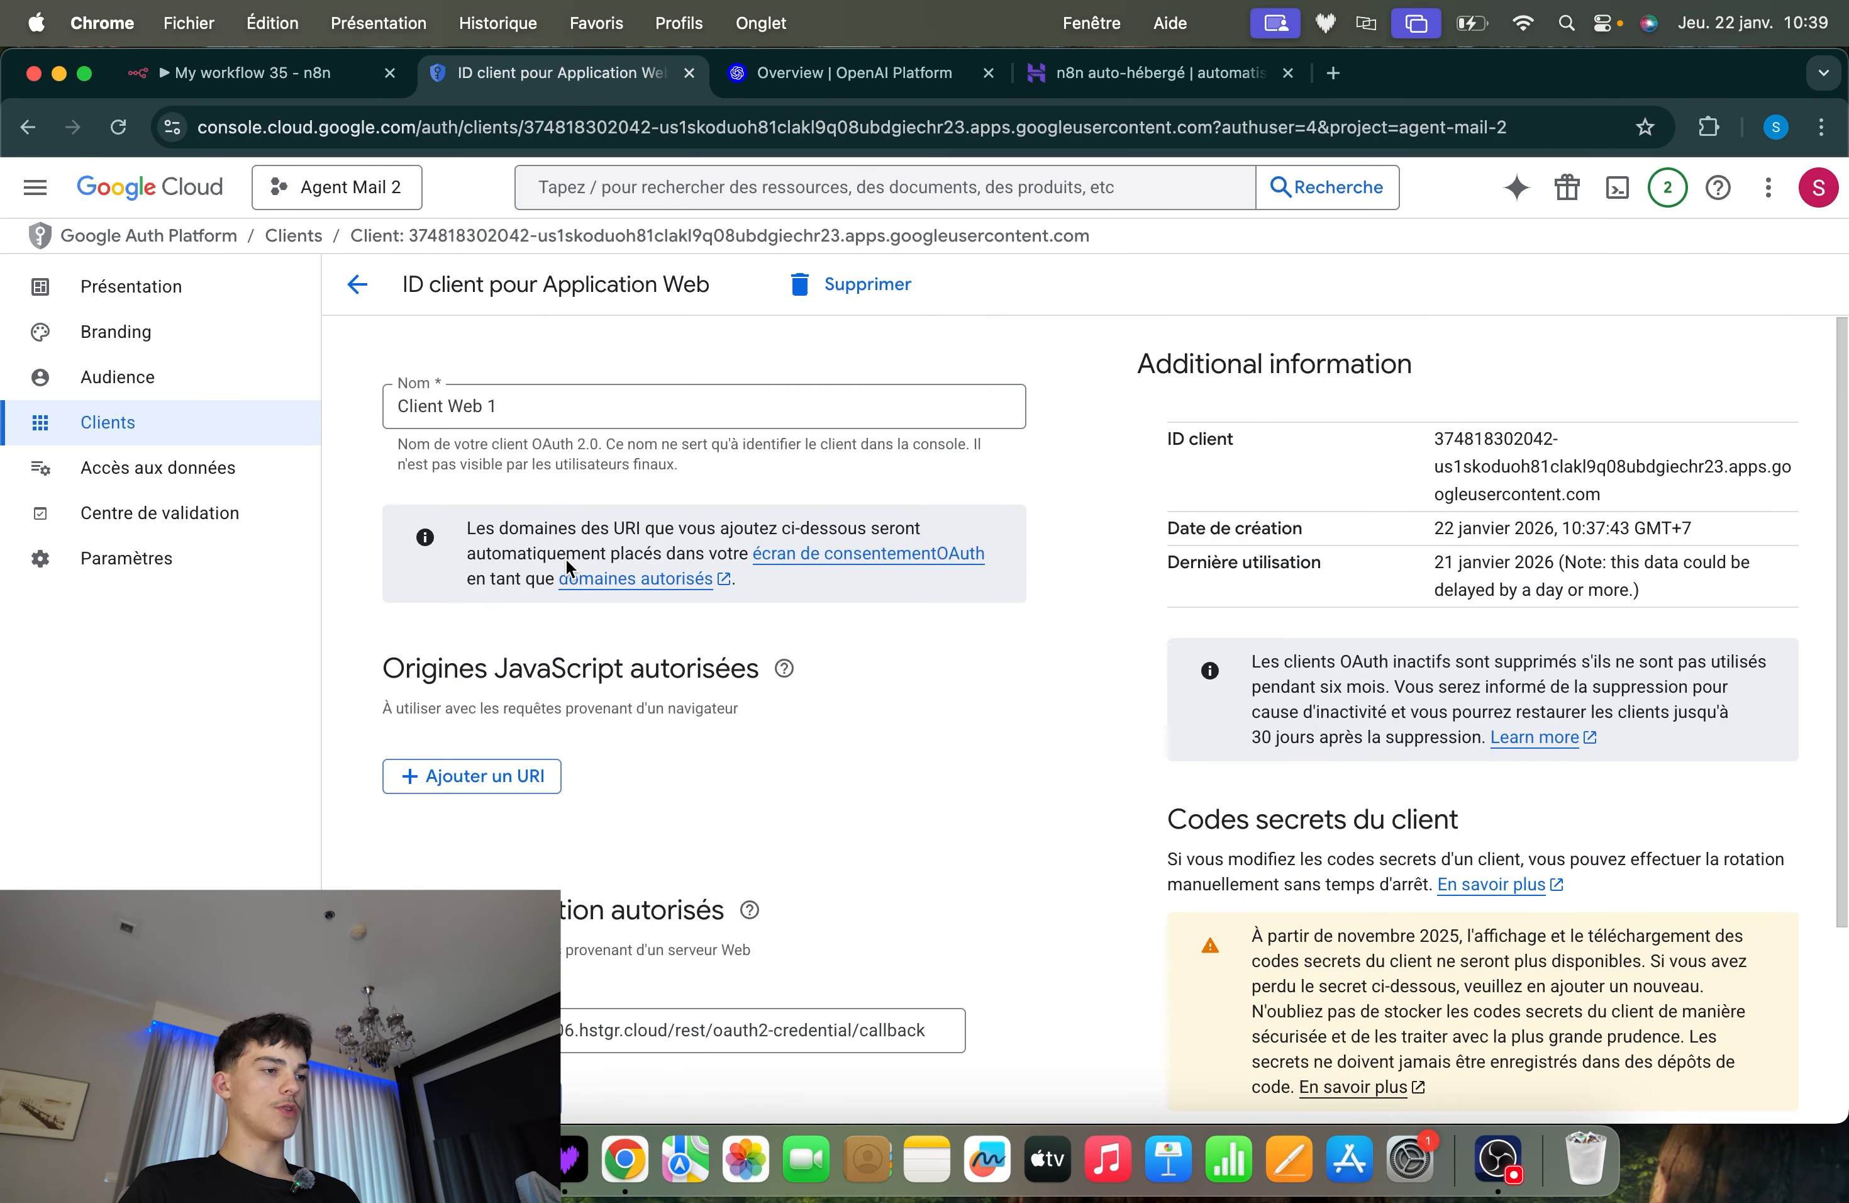
{"action": "left_click", "coordinate": [36, 188]}
{"action": "mouse_move", "coordinate": [195, 765]}
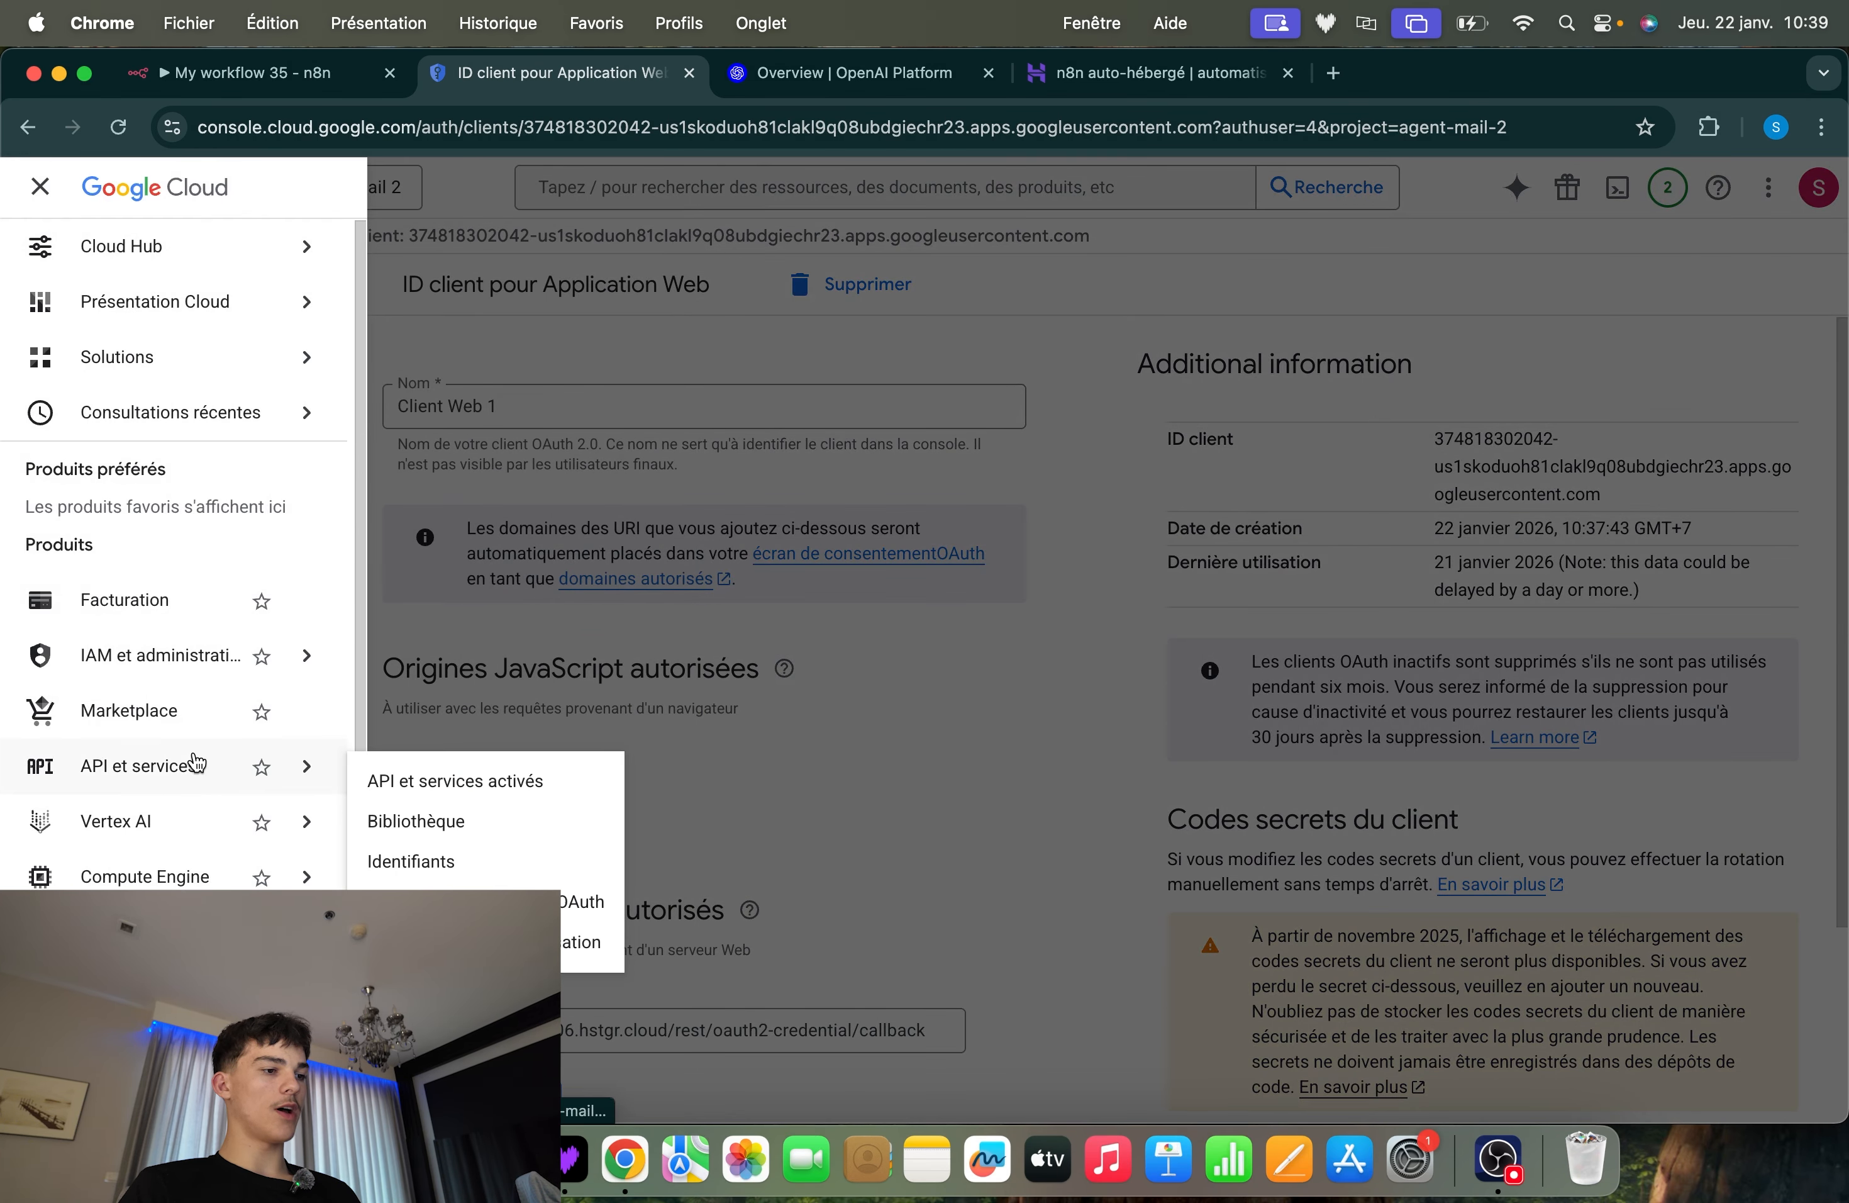
{"action": "left_click", "coordinate": [497, 831]}
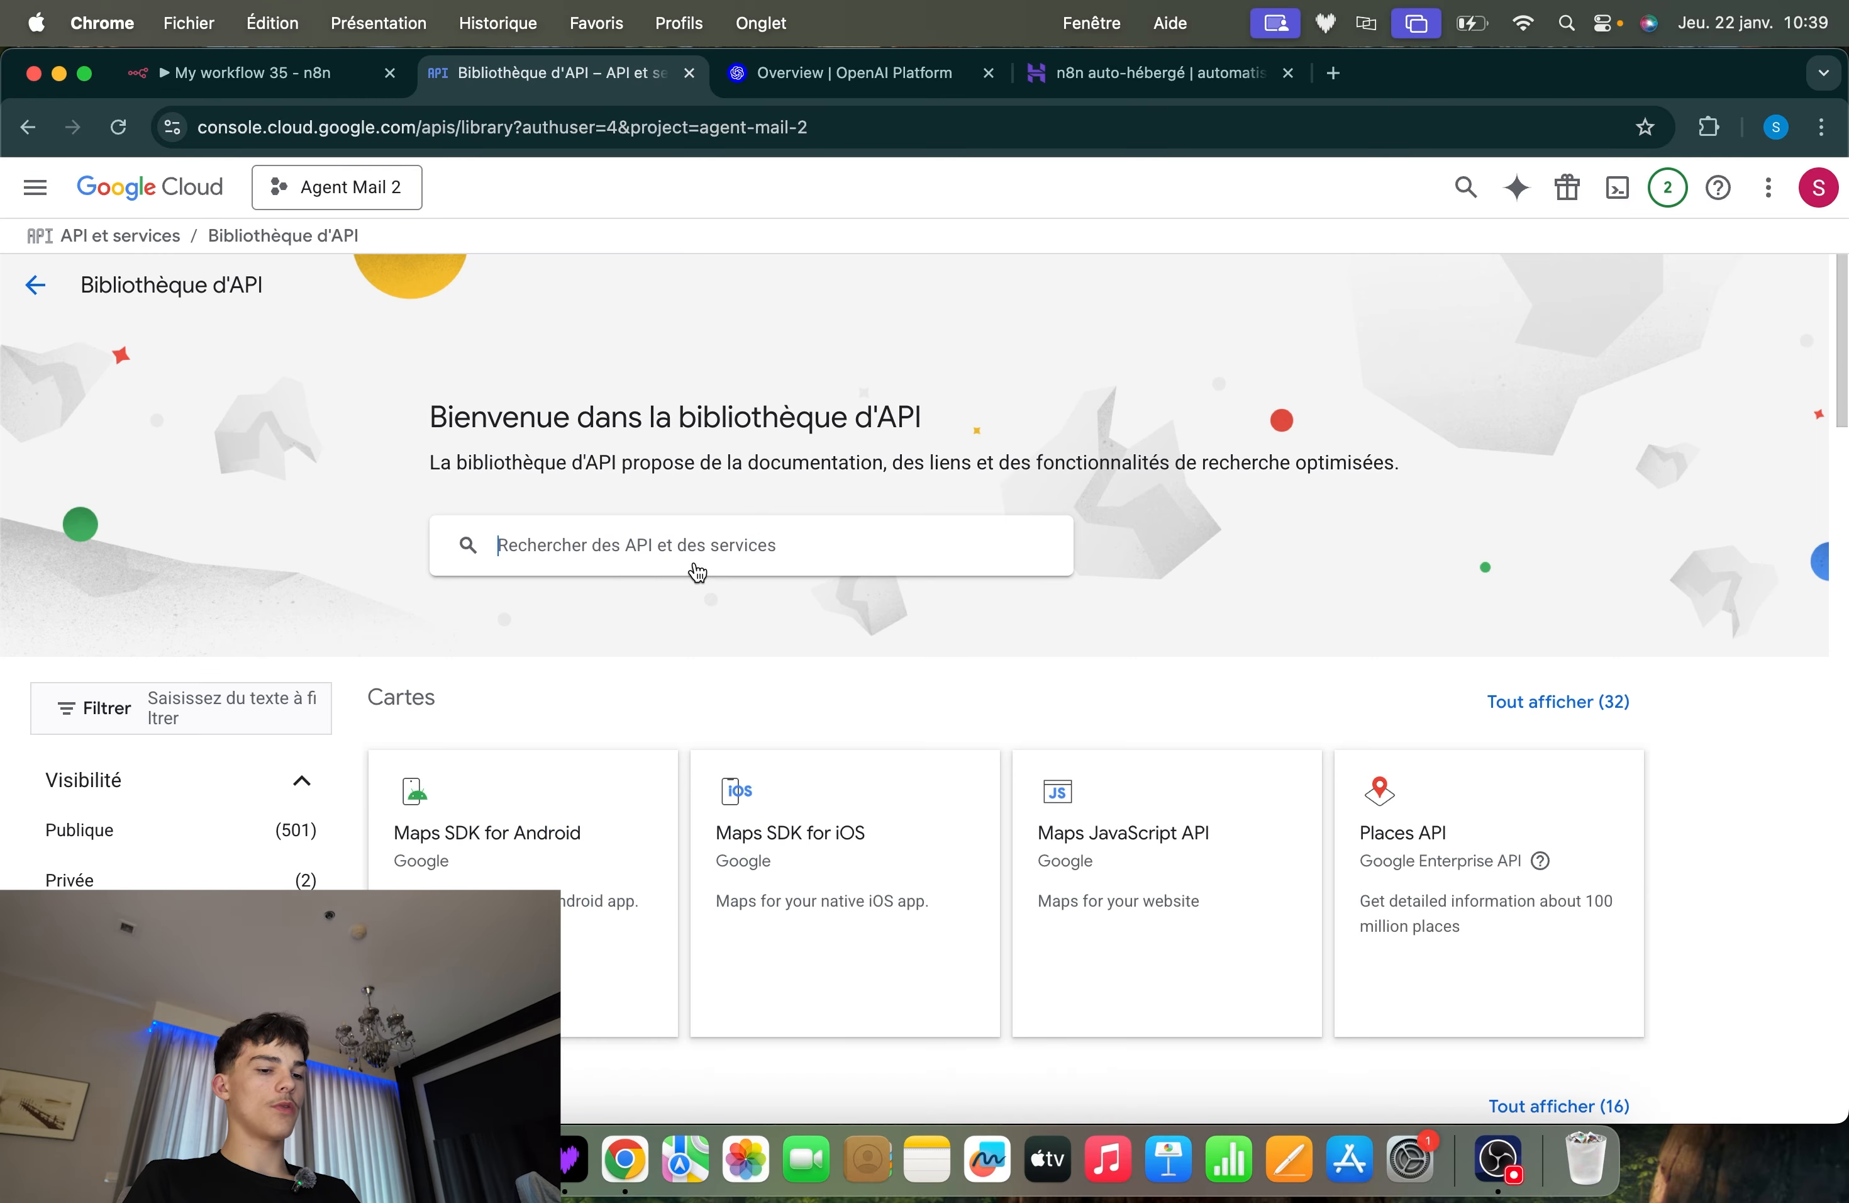
Search the API library for "gmail api" and enable the Gmail API for the project
{"action": "left_click", "coordinate": [698, 572]}
{"action": "type", "text": "gma"}
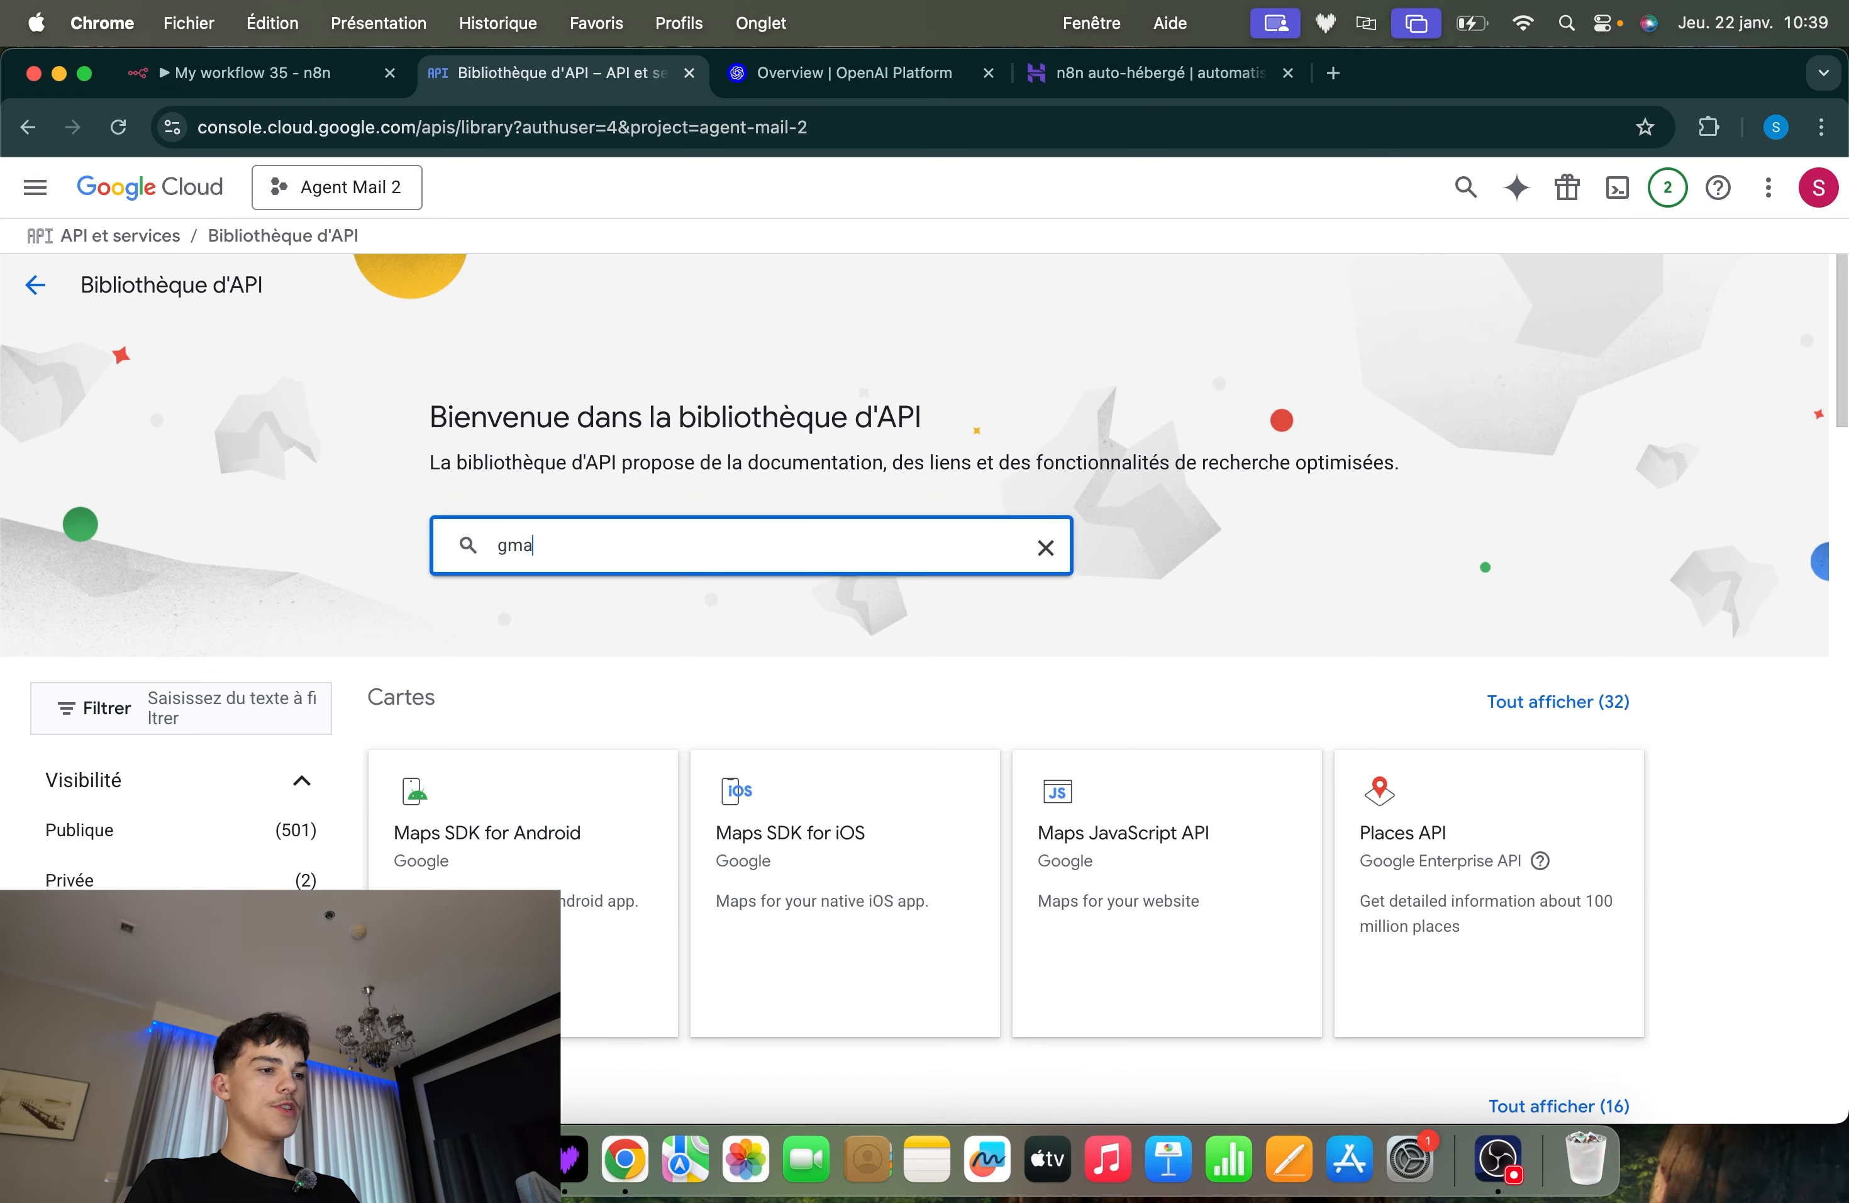
{"action": "type", "text": "il api"}
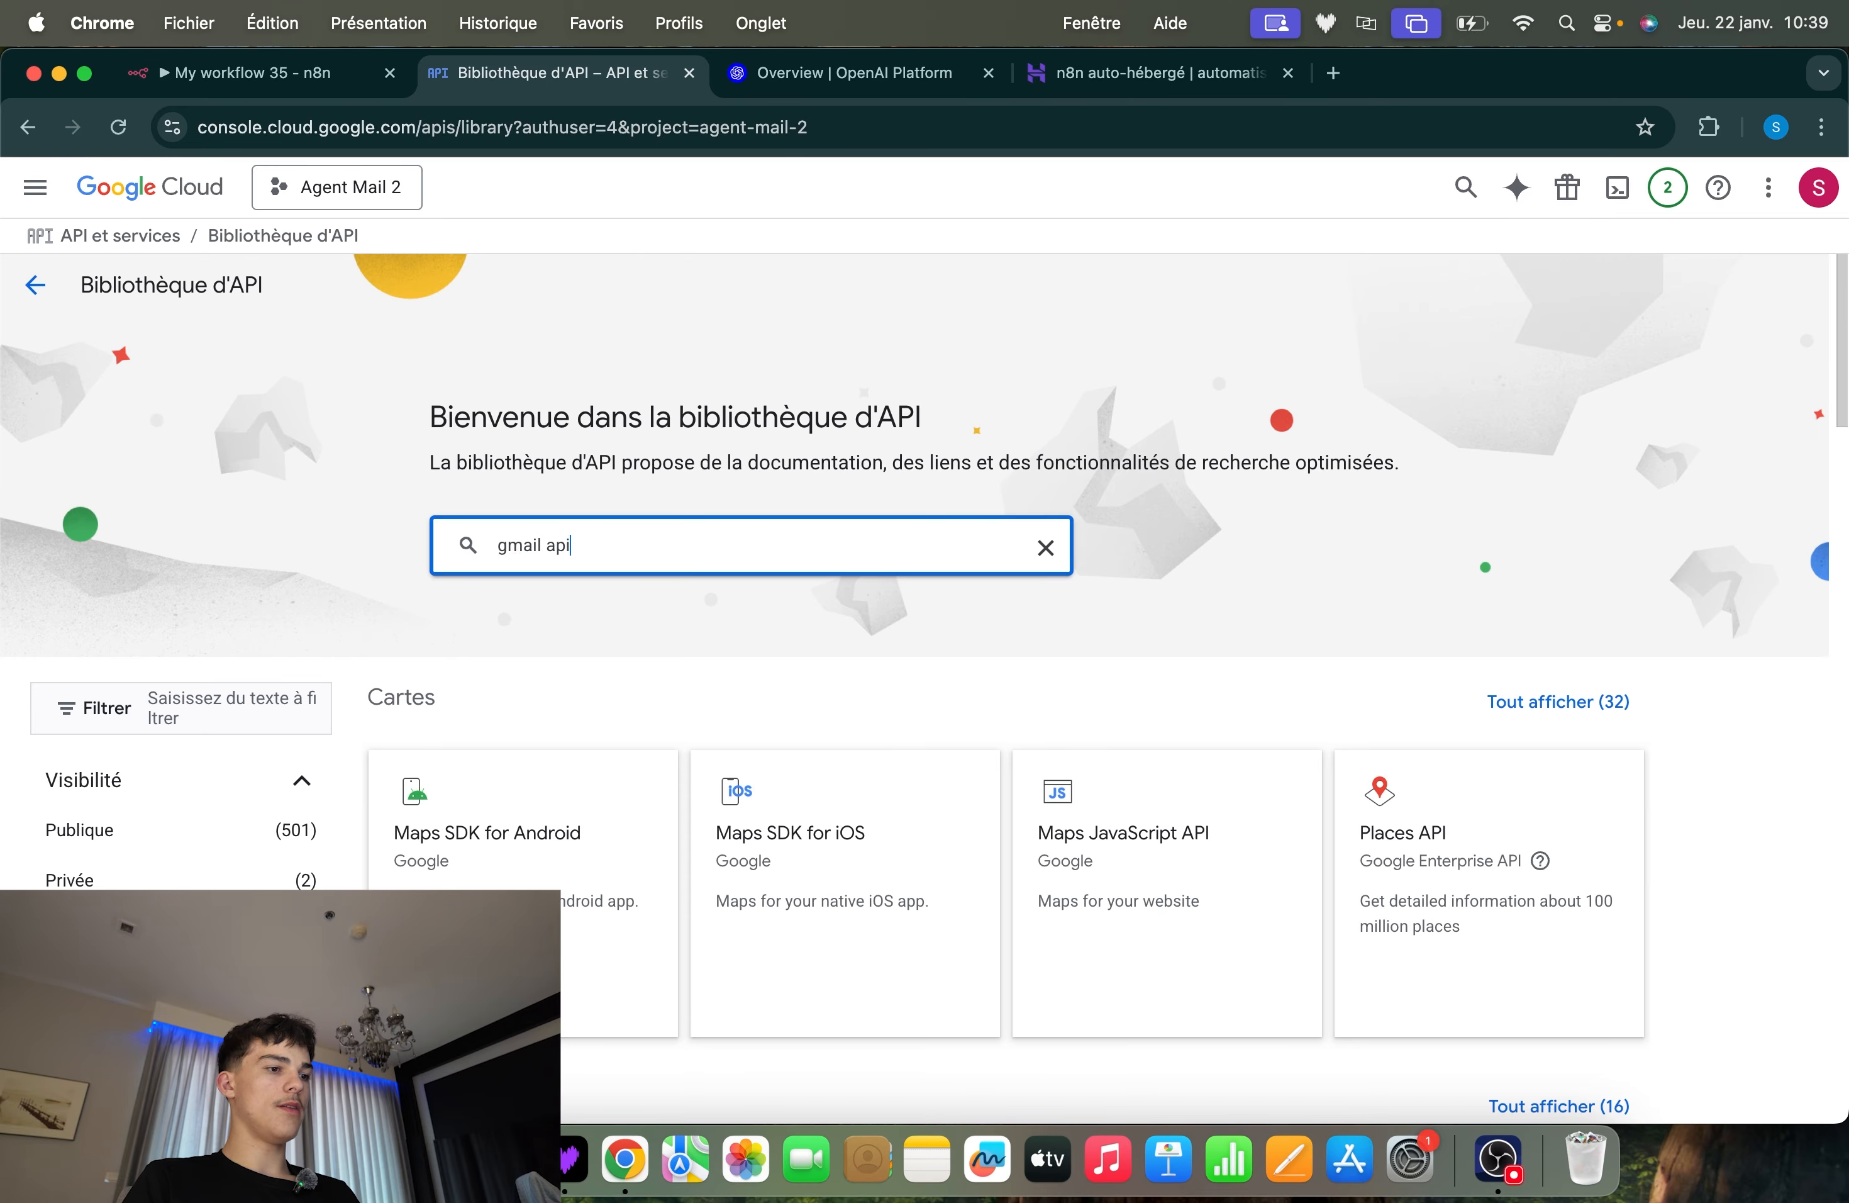
{"action": "key", "text": "Return"}
{"action": "left_click", "coordinate": [508, 568]}
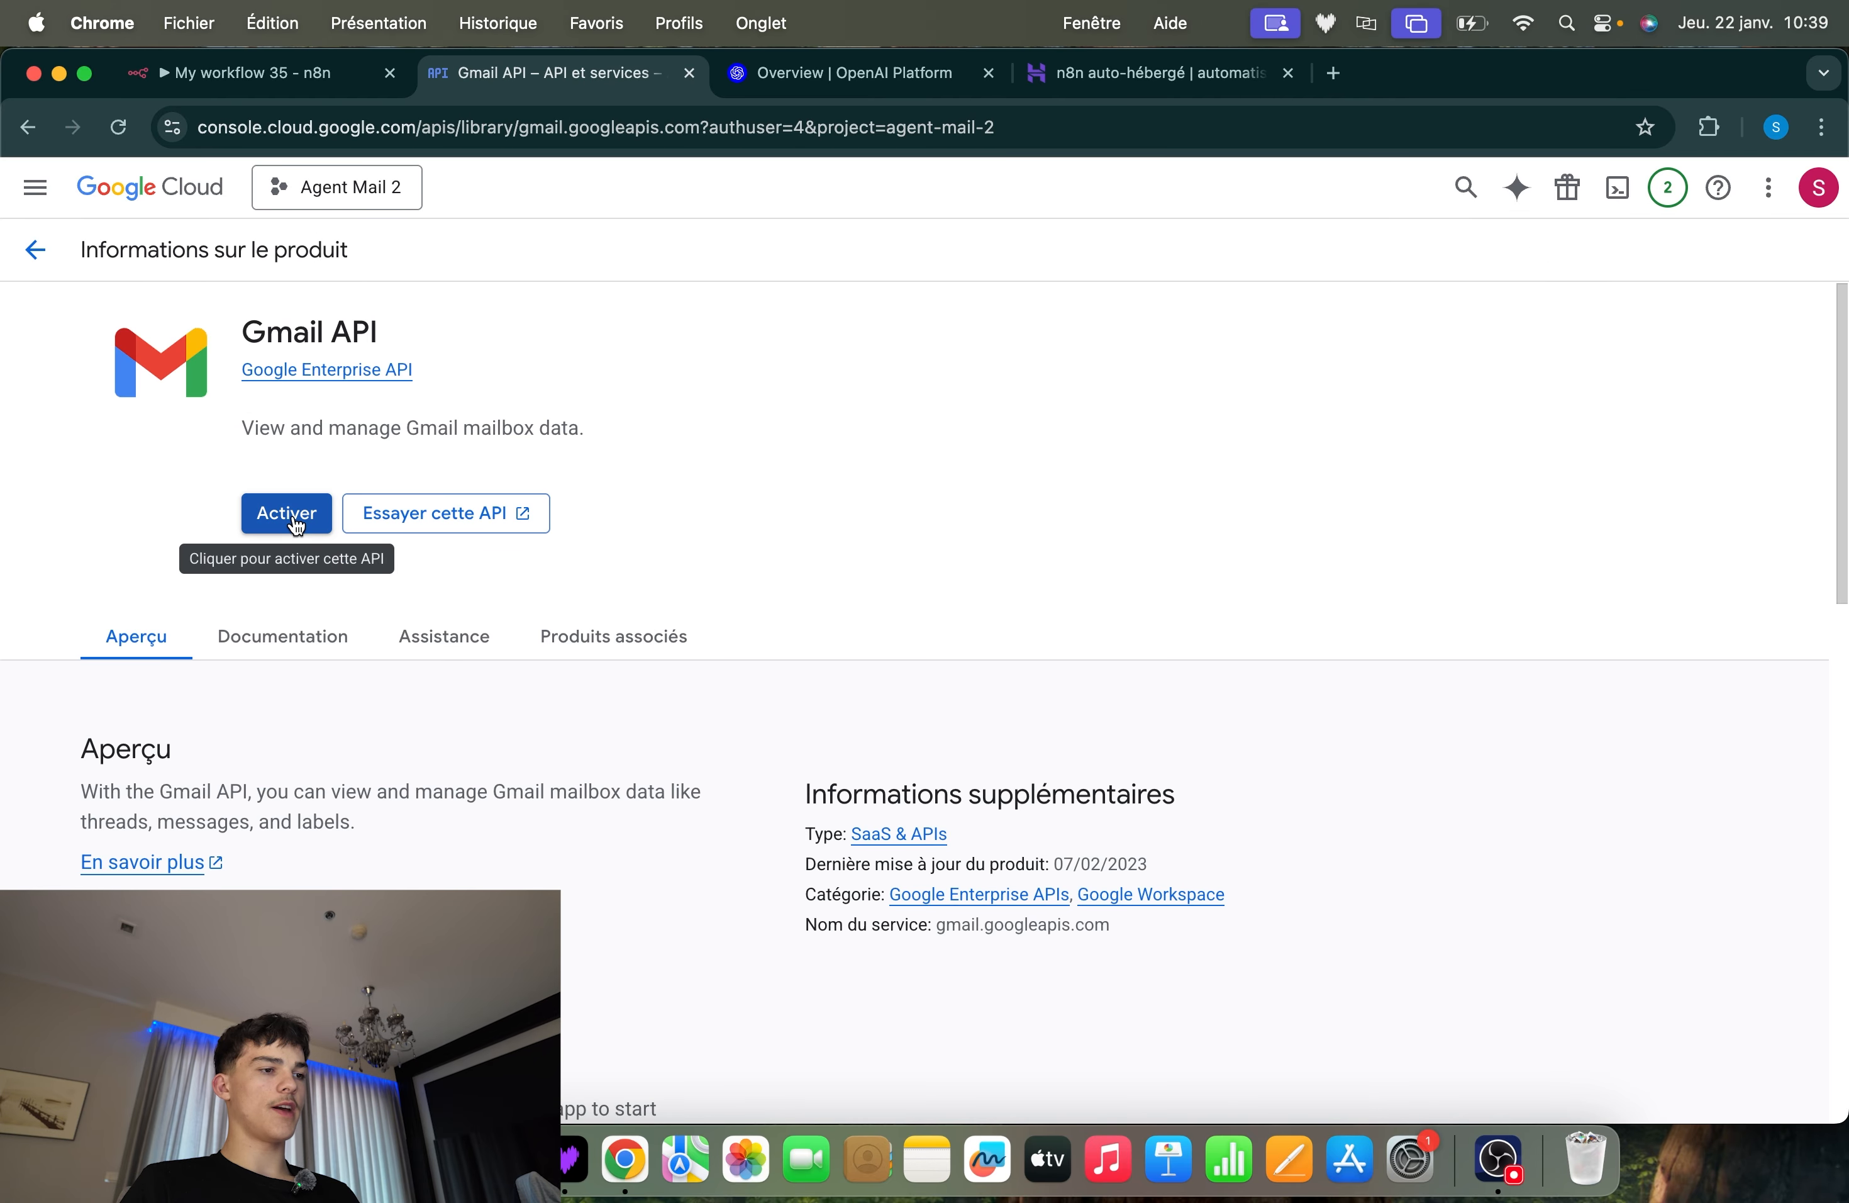
{"action": "left_click", "coordinate": [289, 514]}
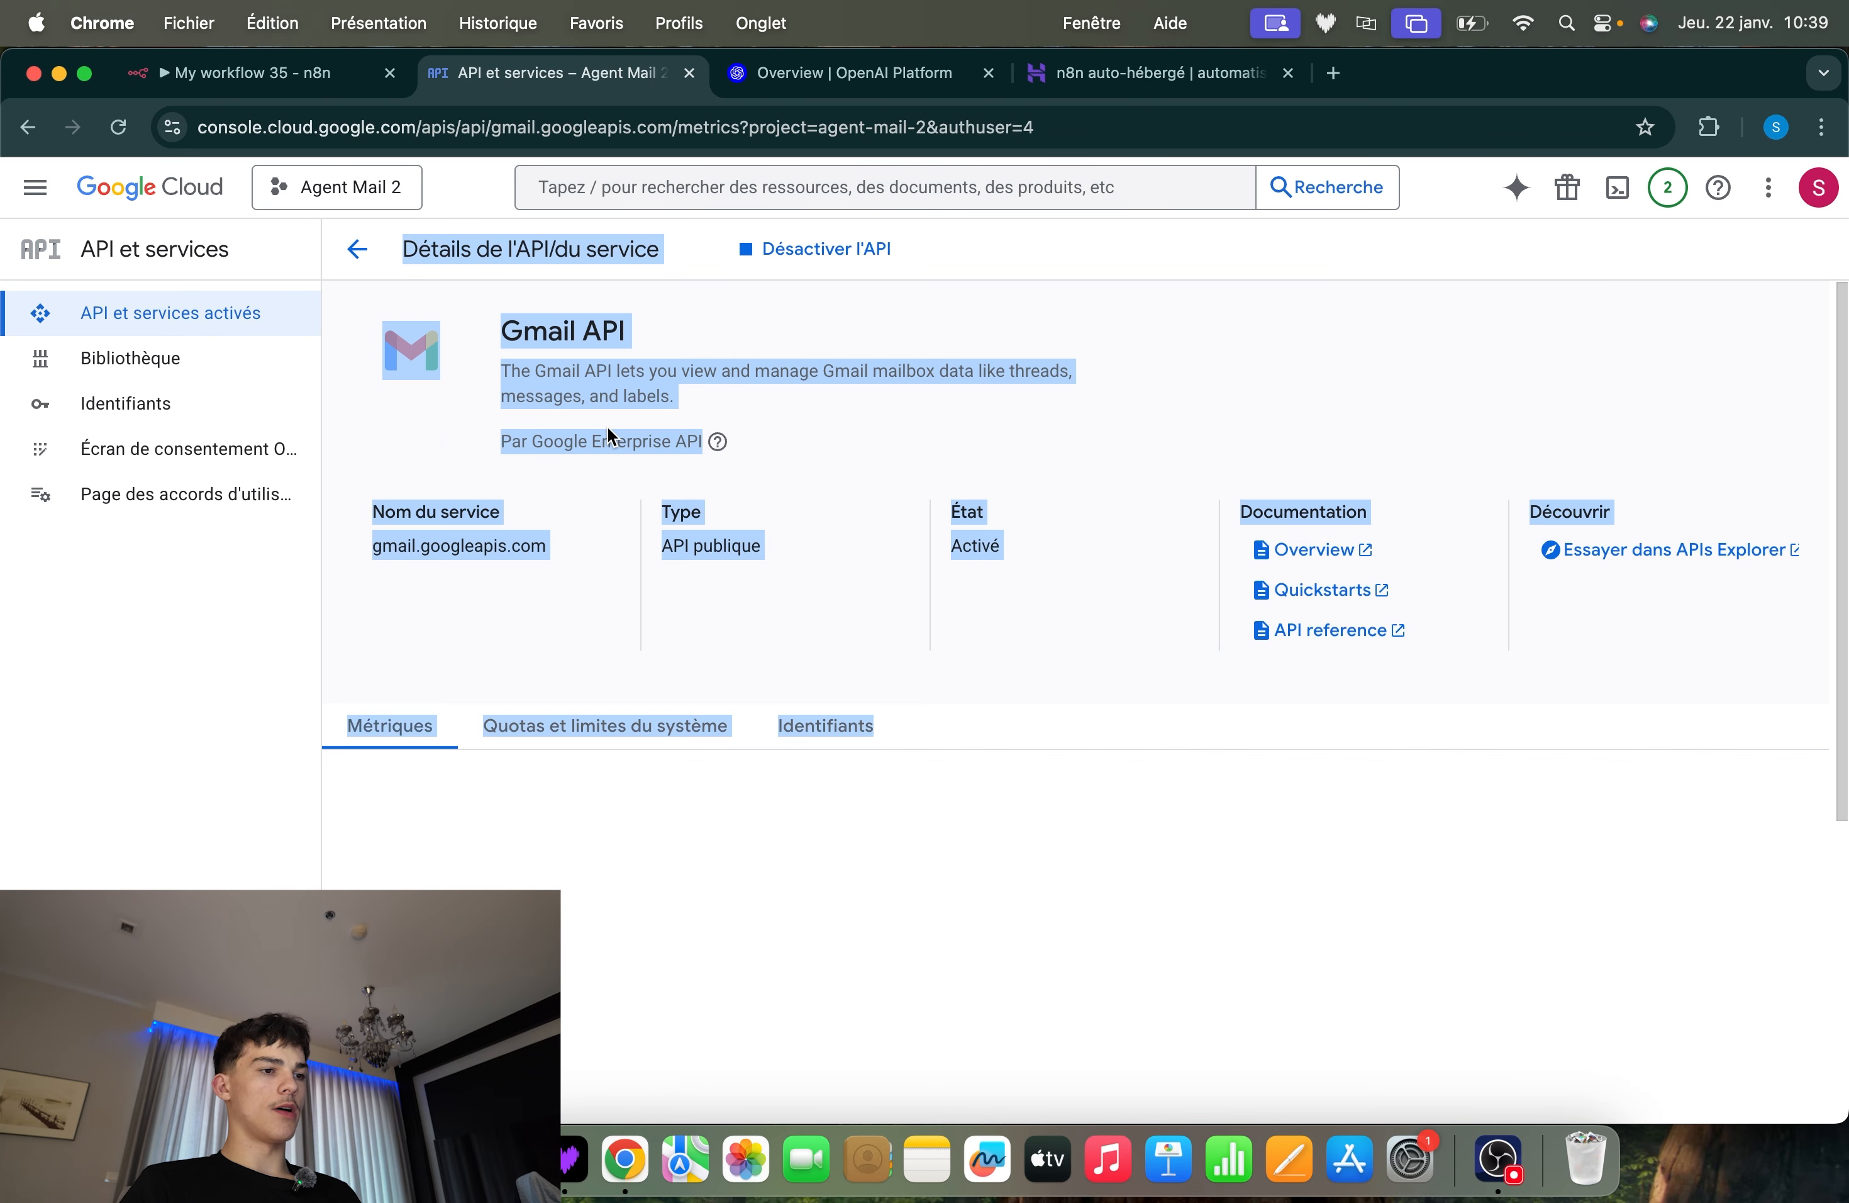
{"action": "left_click", "coordinate": [554, 585]}
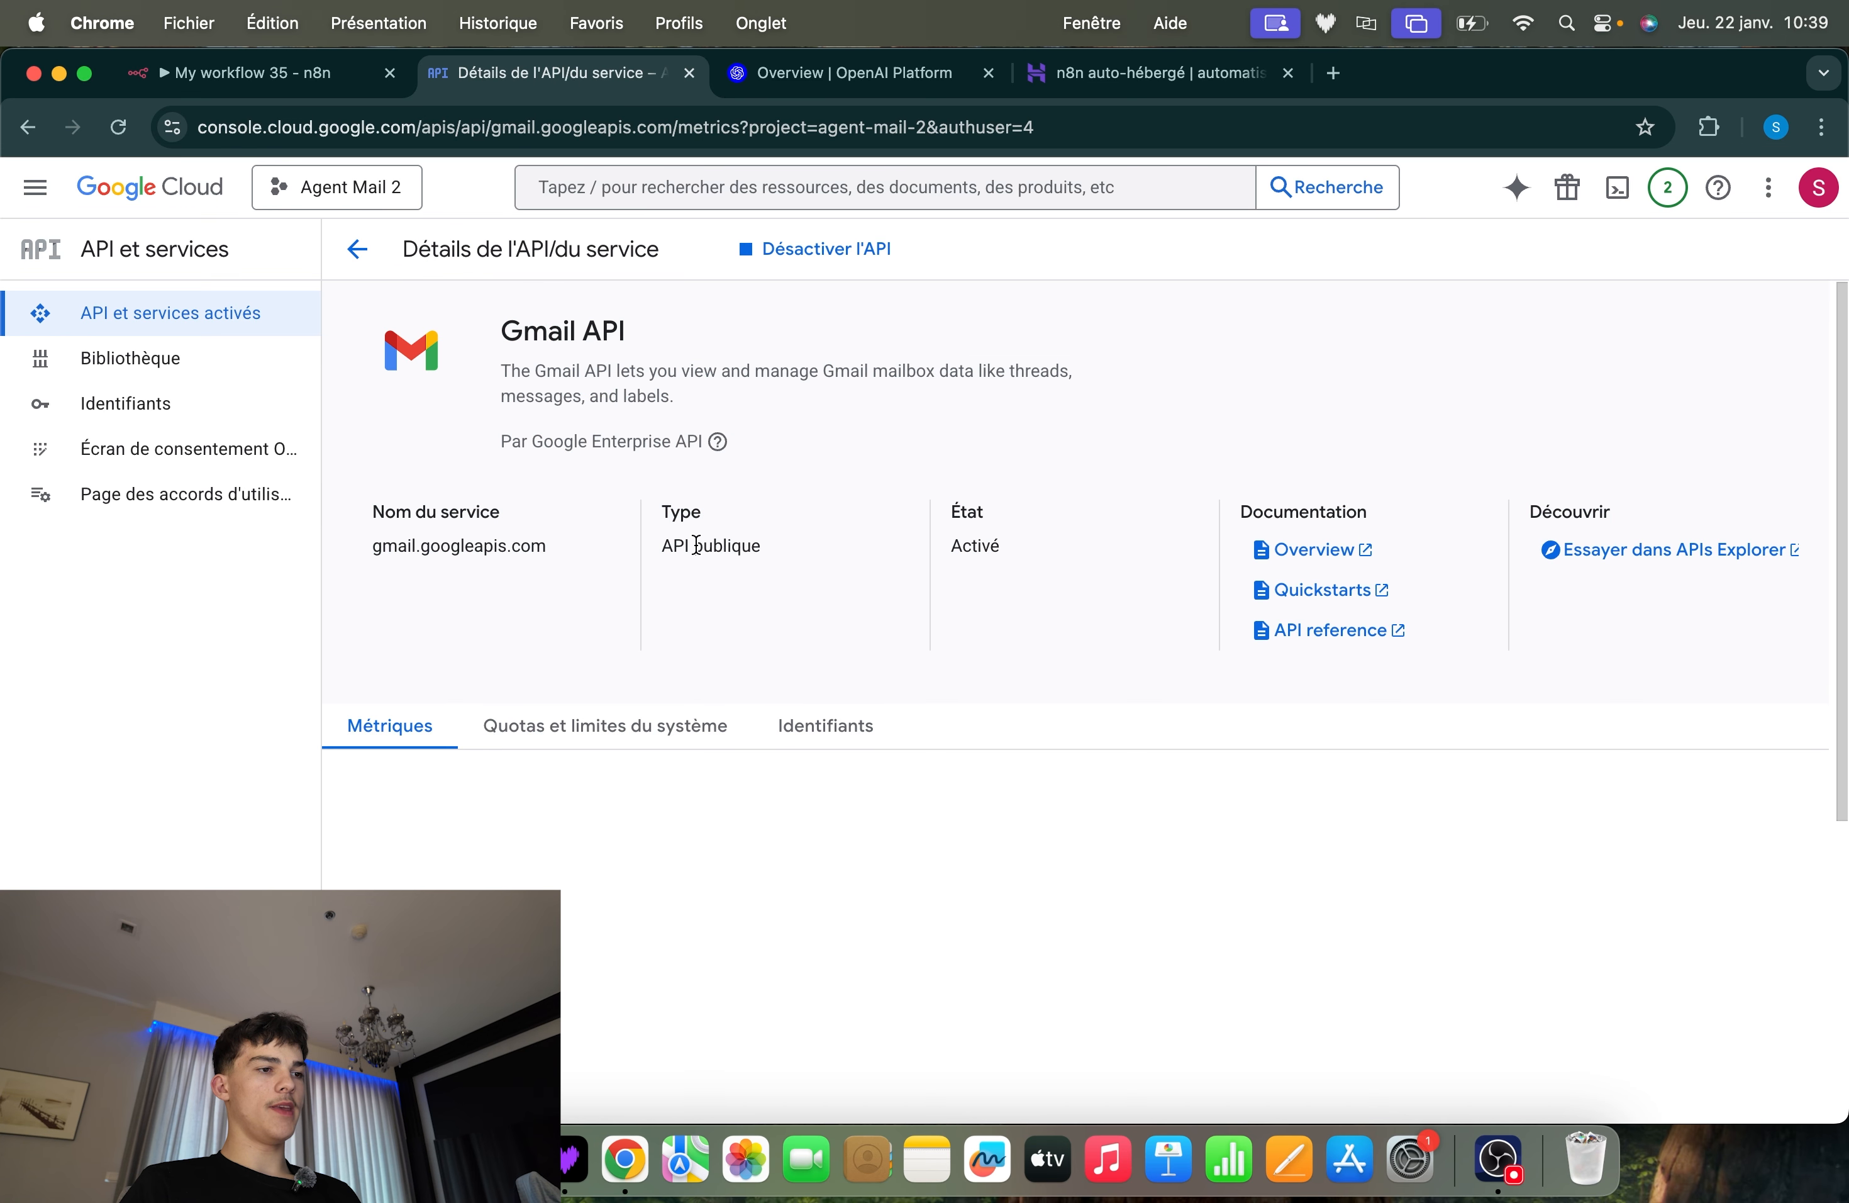
Return to the n8n workflow and examine the To, Subject and Message fields of the Send a message in Gmail tool
{"action": "left_click", "coordinate": [238, 78]}
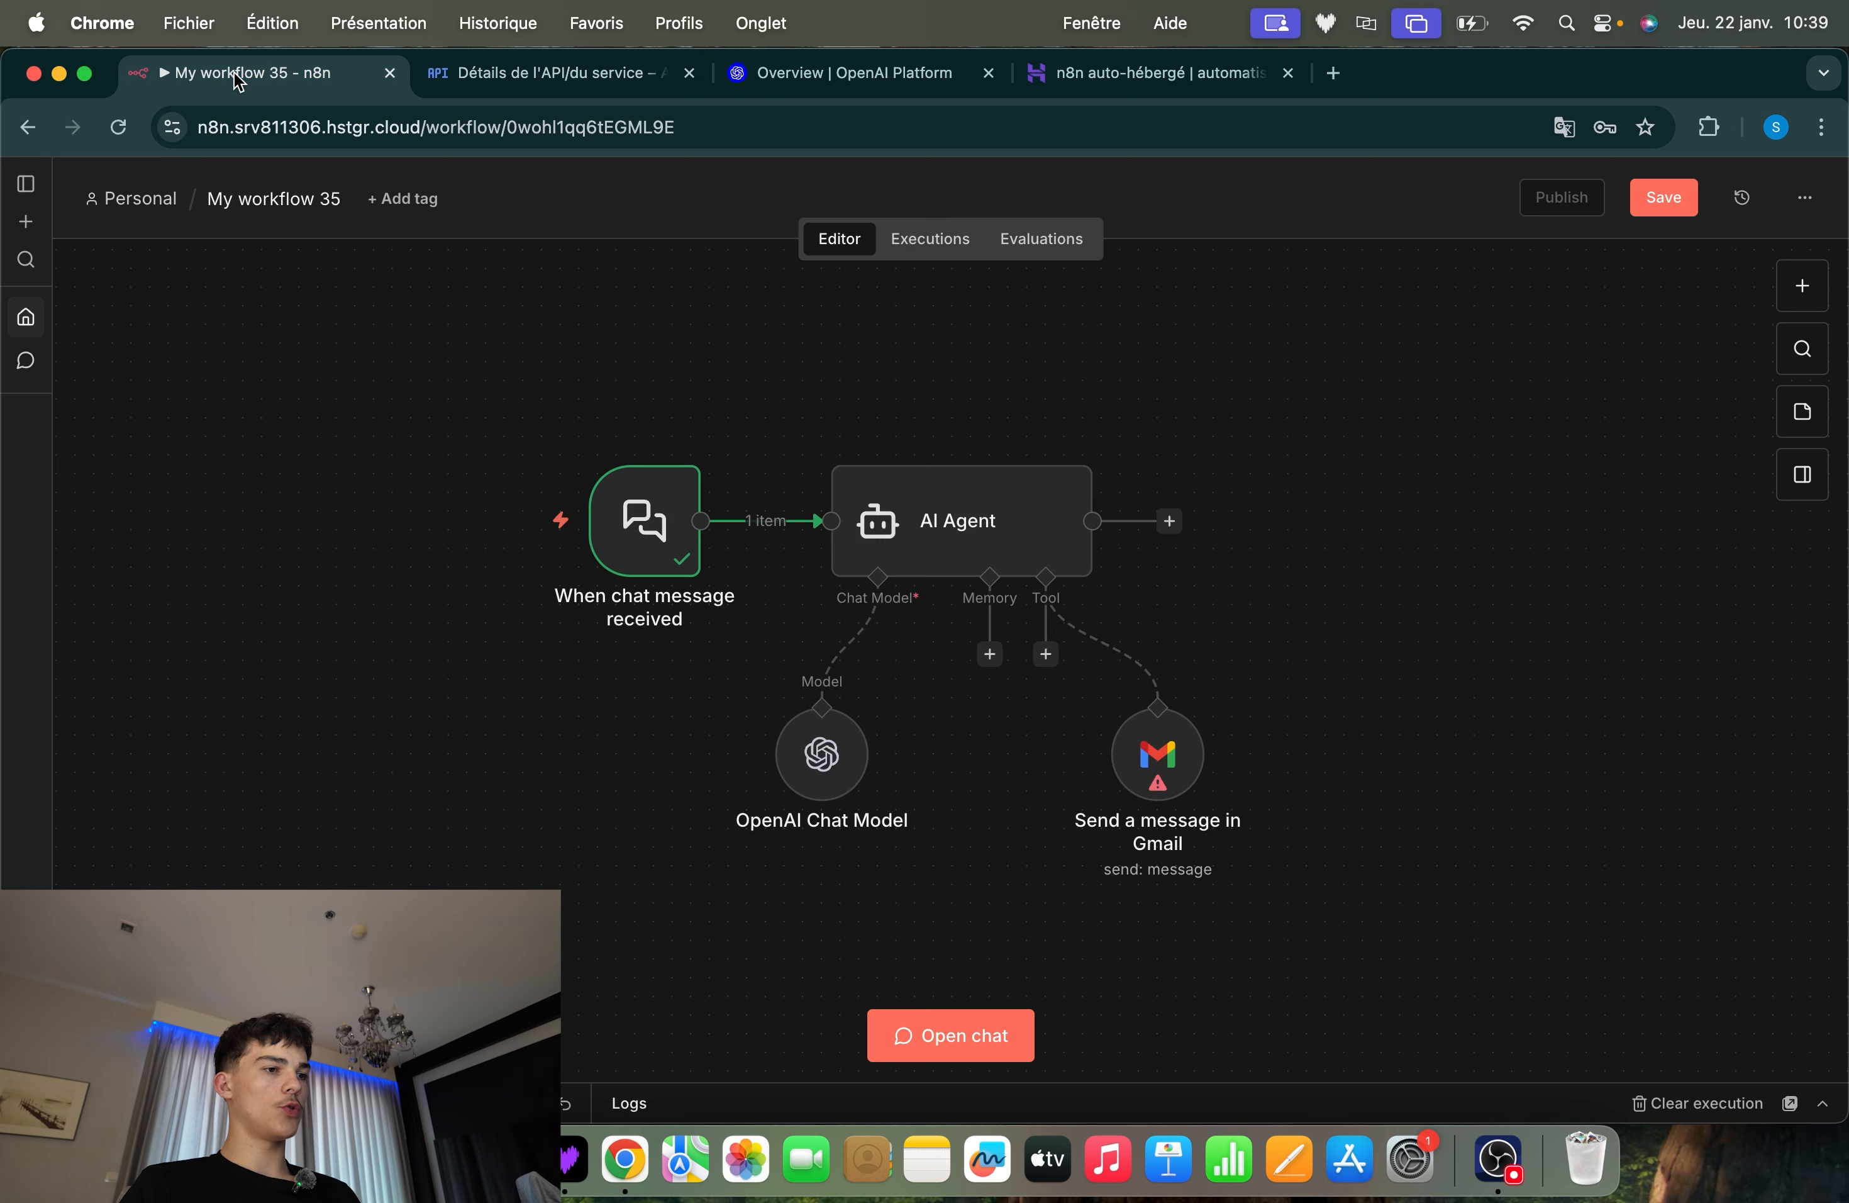
{"action": "double_click", "coordinate": [1164, 770]}
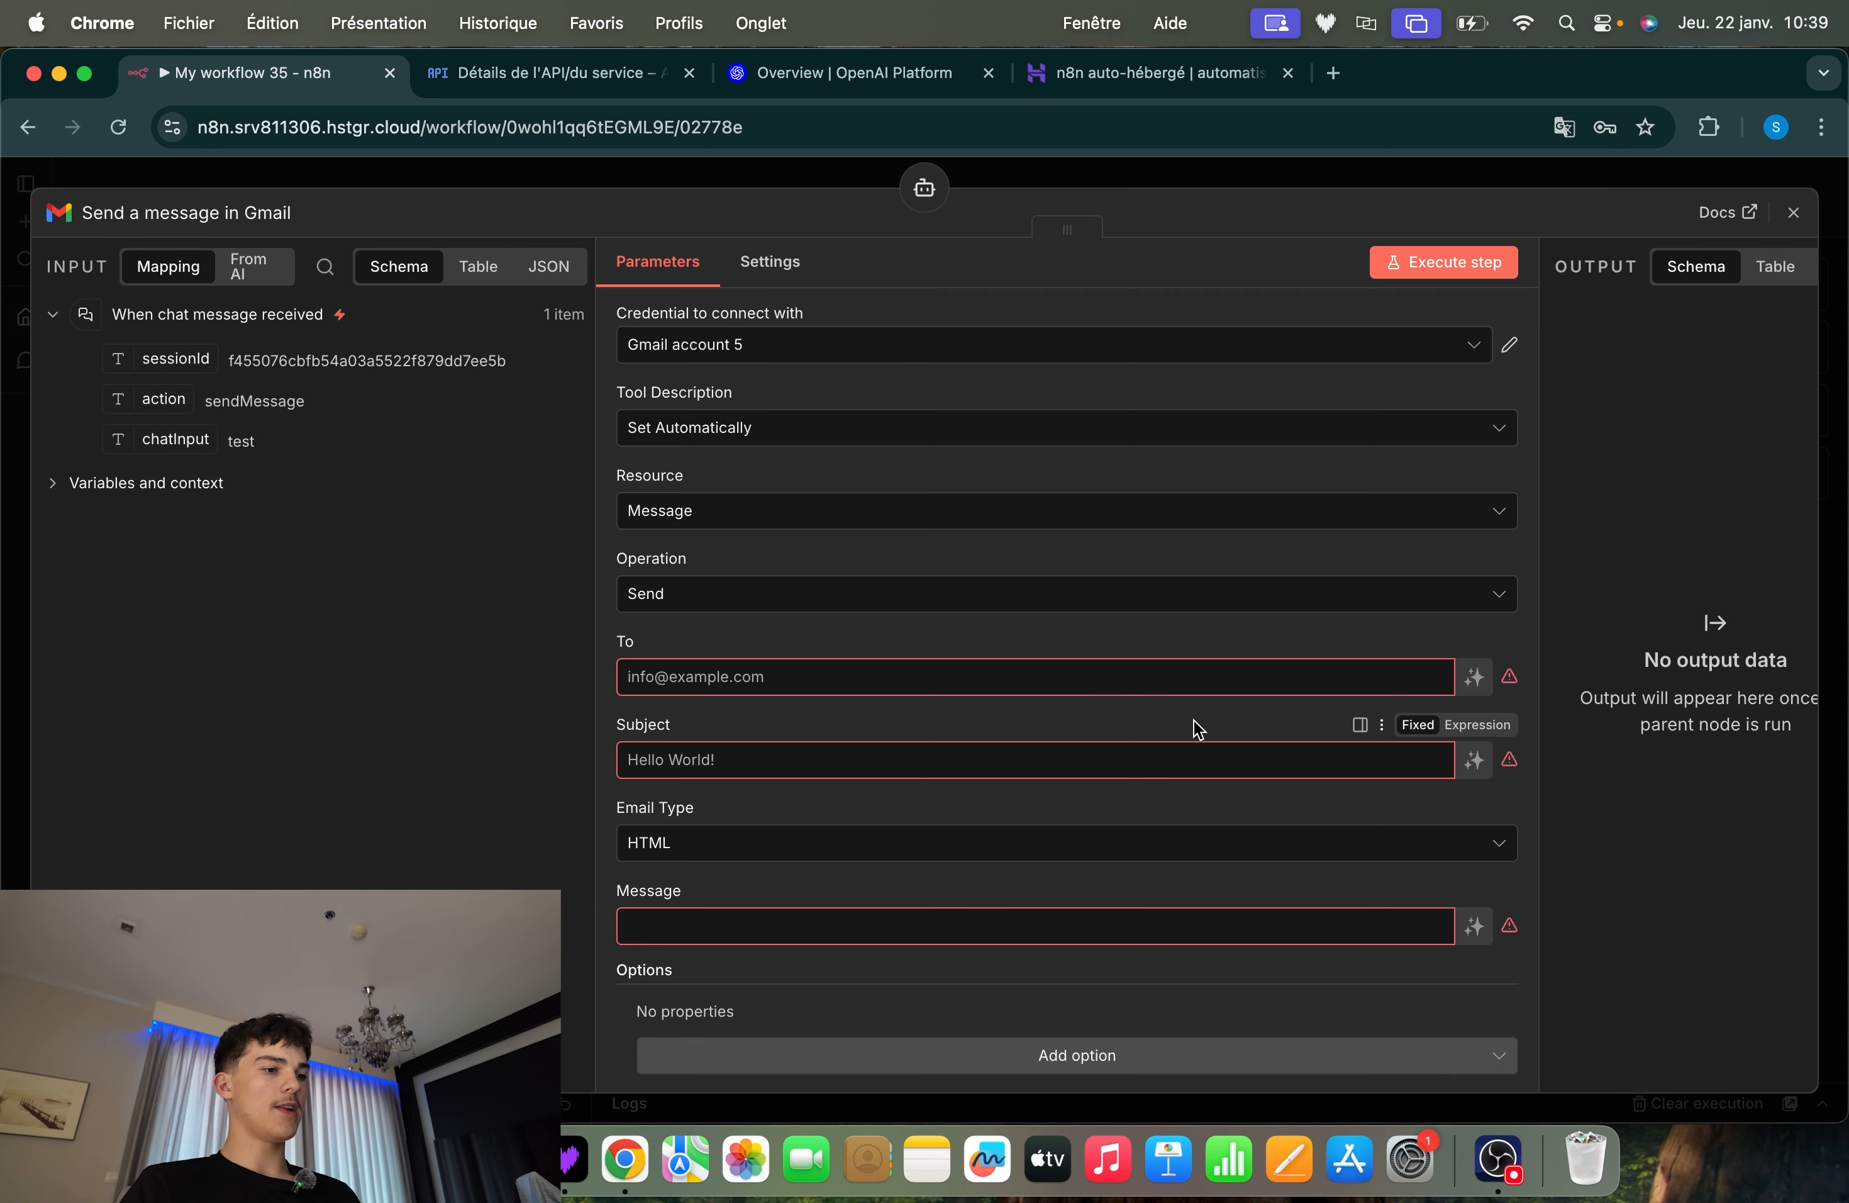
{"action": "scroll", "coordinate": [796, 711], "scroll_direction": "down", "scroll_amount": 2}
{"action": "left_click", "coordinate": [642, 589]}
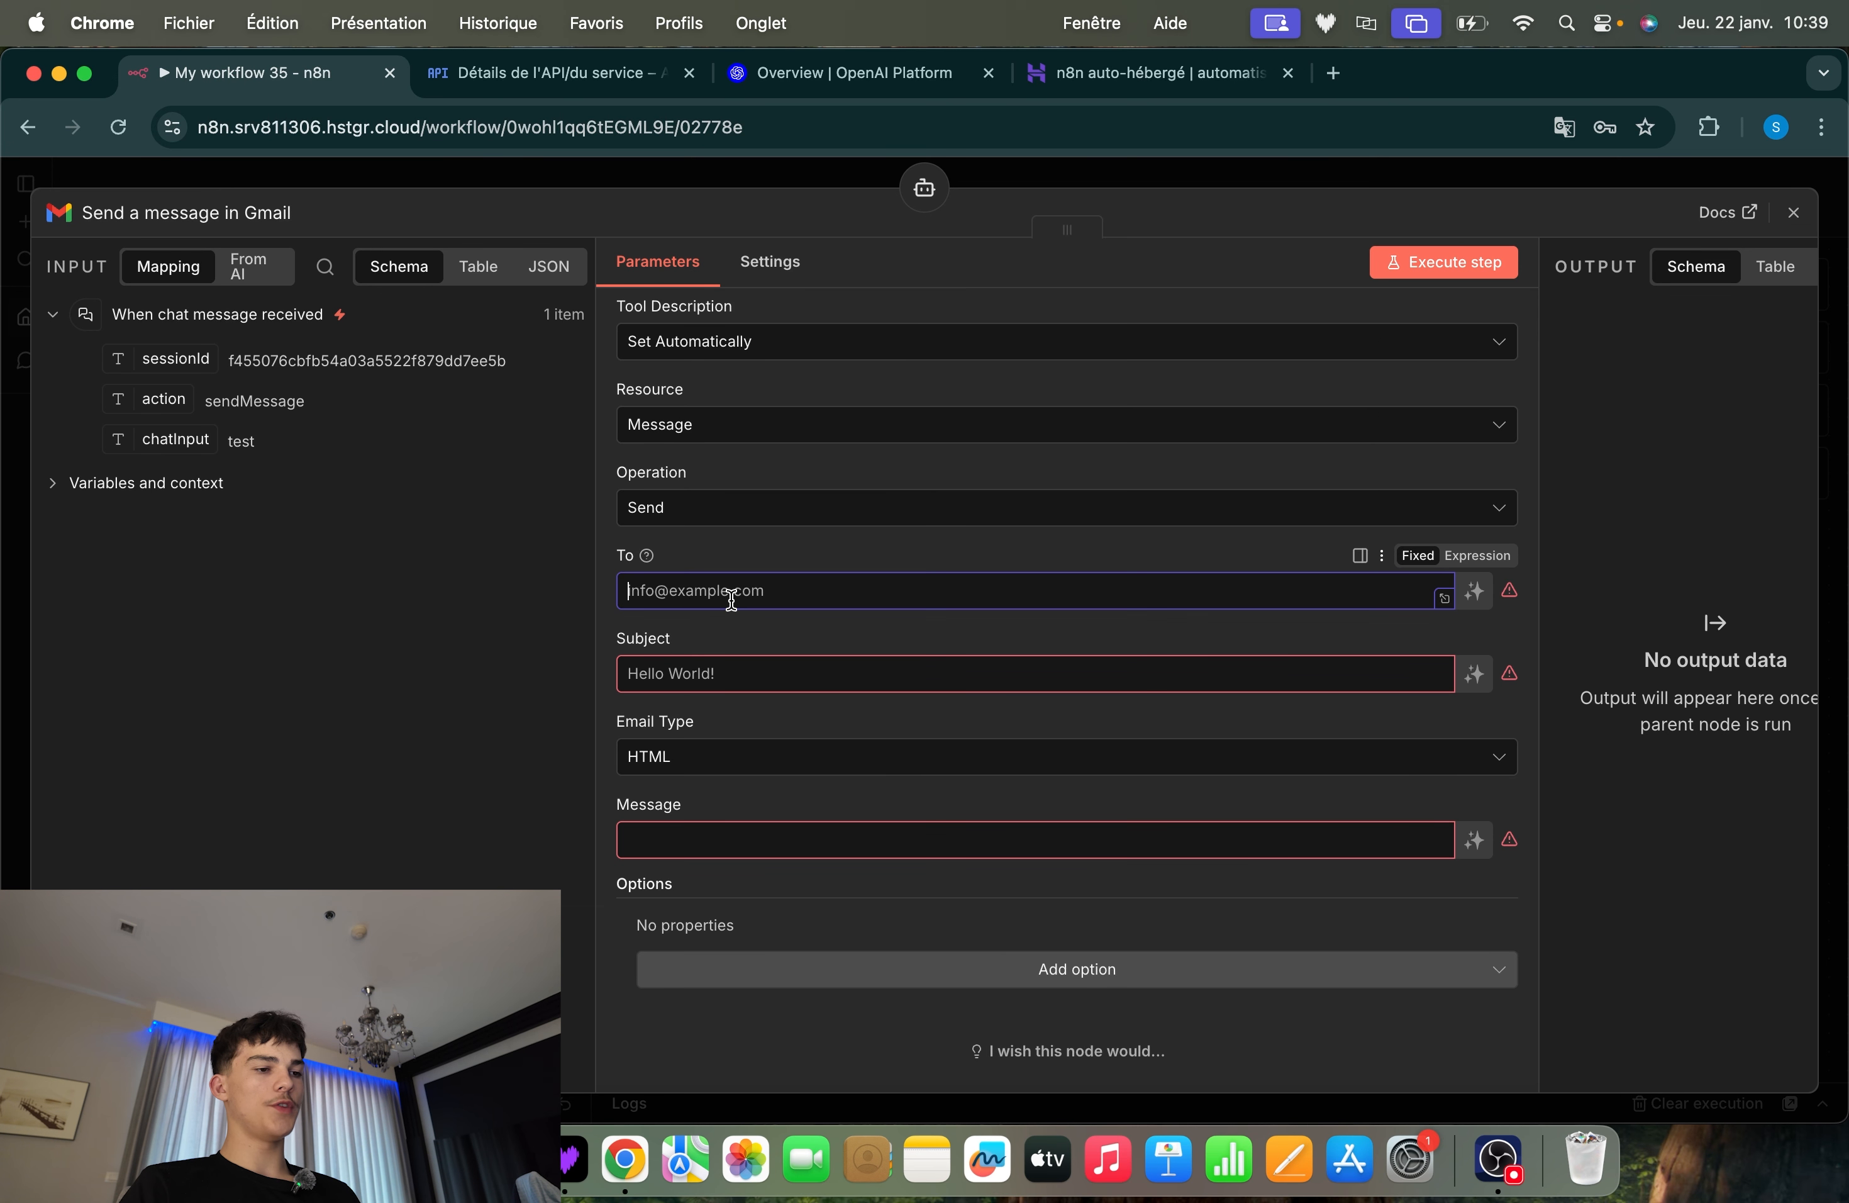
{"action": "left_click", "coordinate": [666, 673]}
{"action": "left_click", "coordinate": [743, 840]}
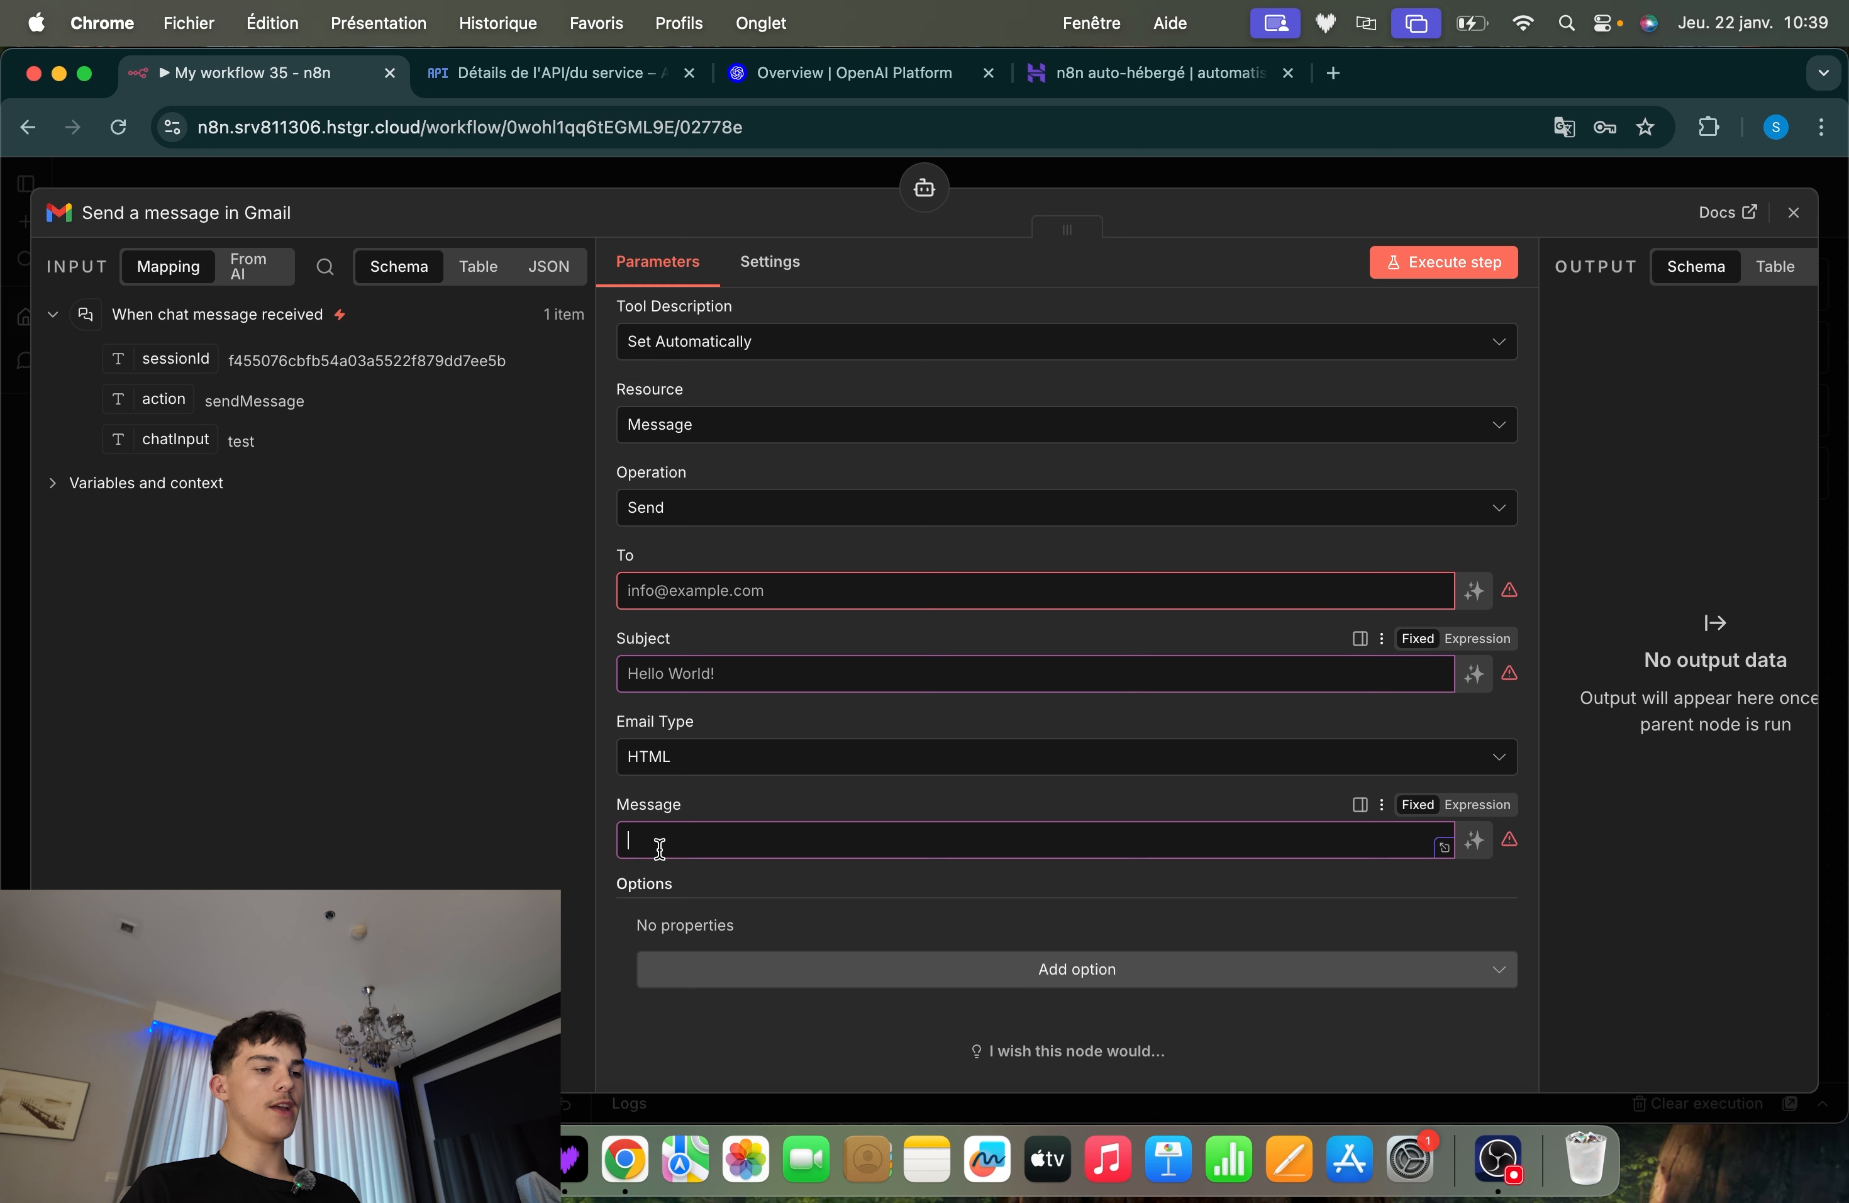
{"action": "left_click", "coordinate": [1119, 168]}
{"action": "mouse_move", "coordinate": [1206, 725]}
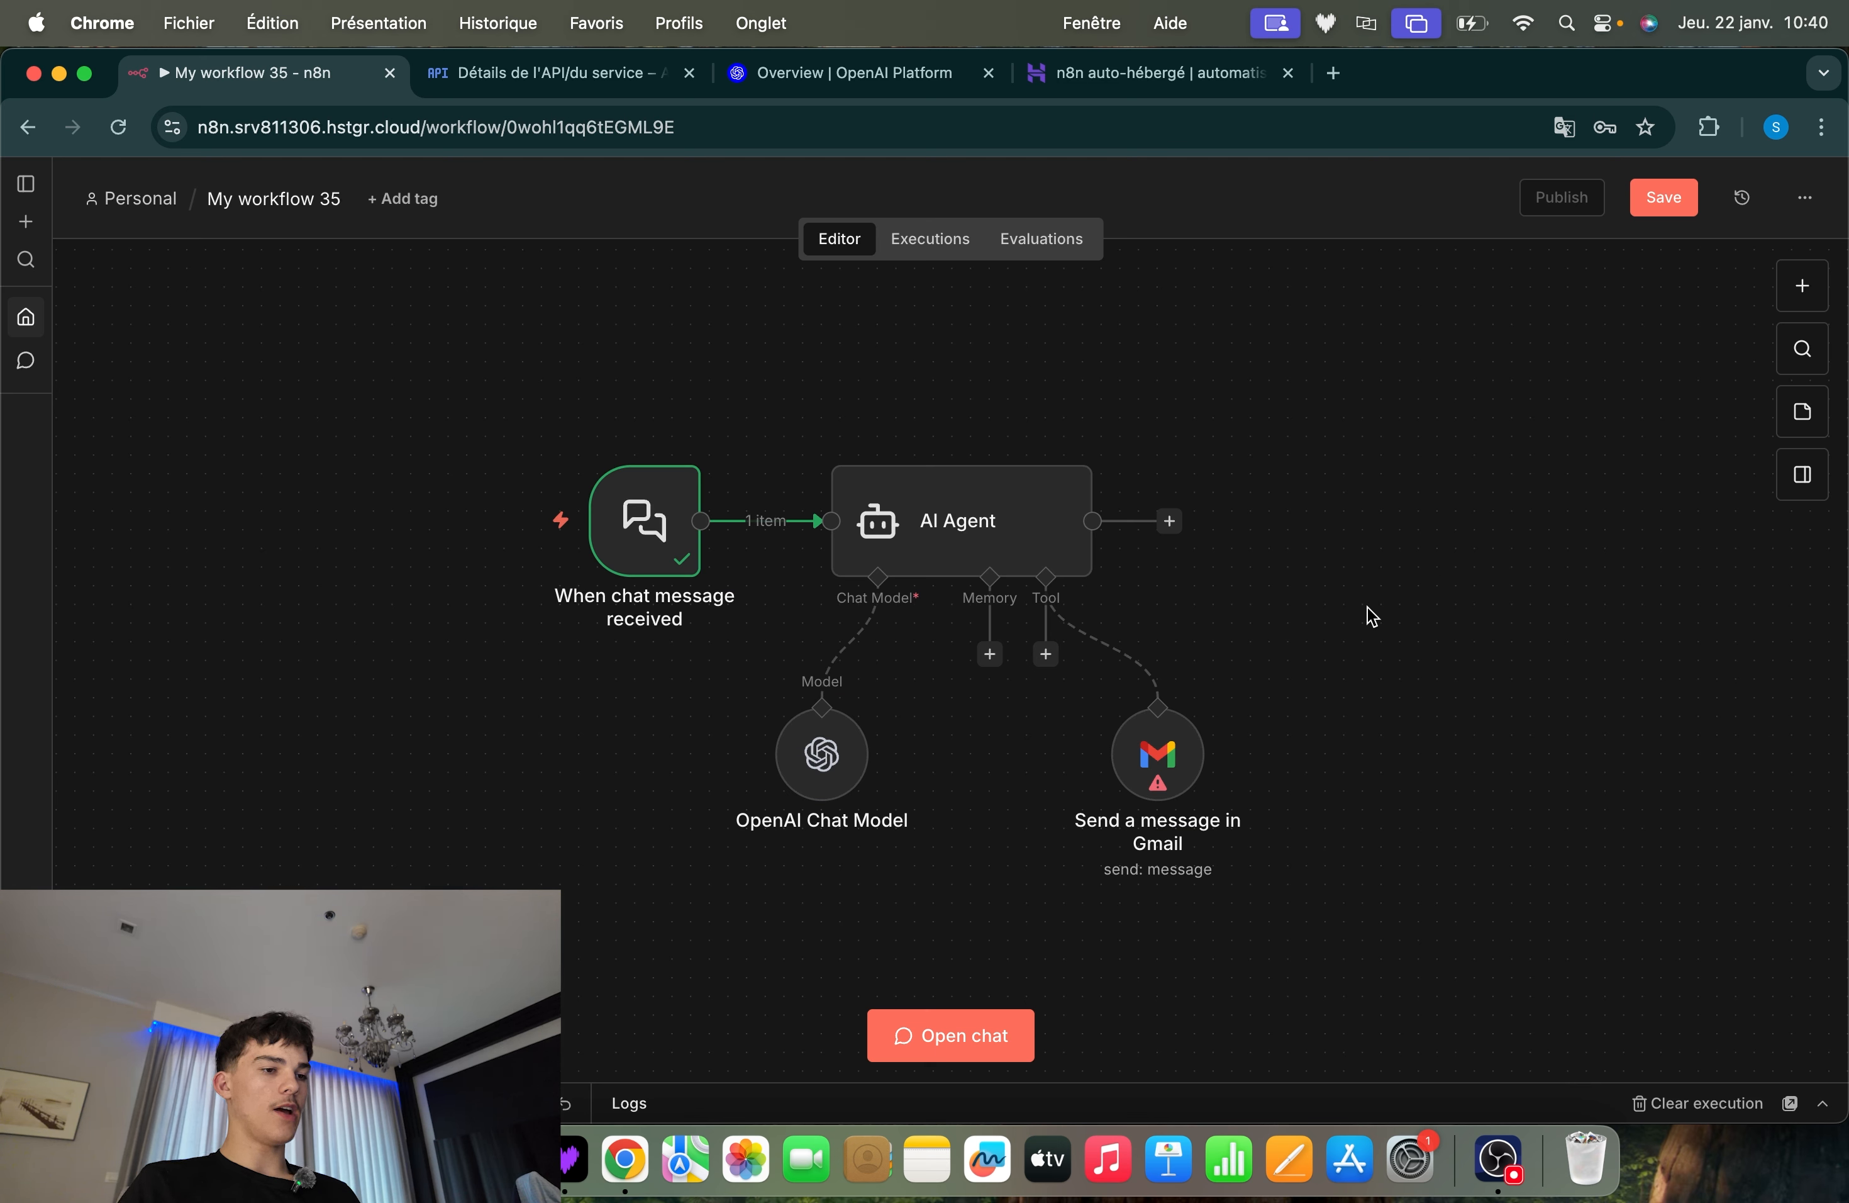
Examine how the AI Agent node takes its user prompt from the connected chat trigger's chatInput
{"action": "mouse_move", "coordinate": [935, 527]}
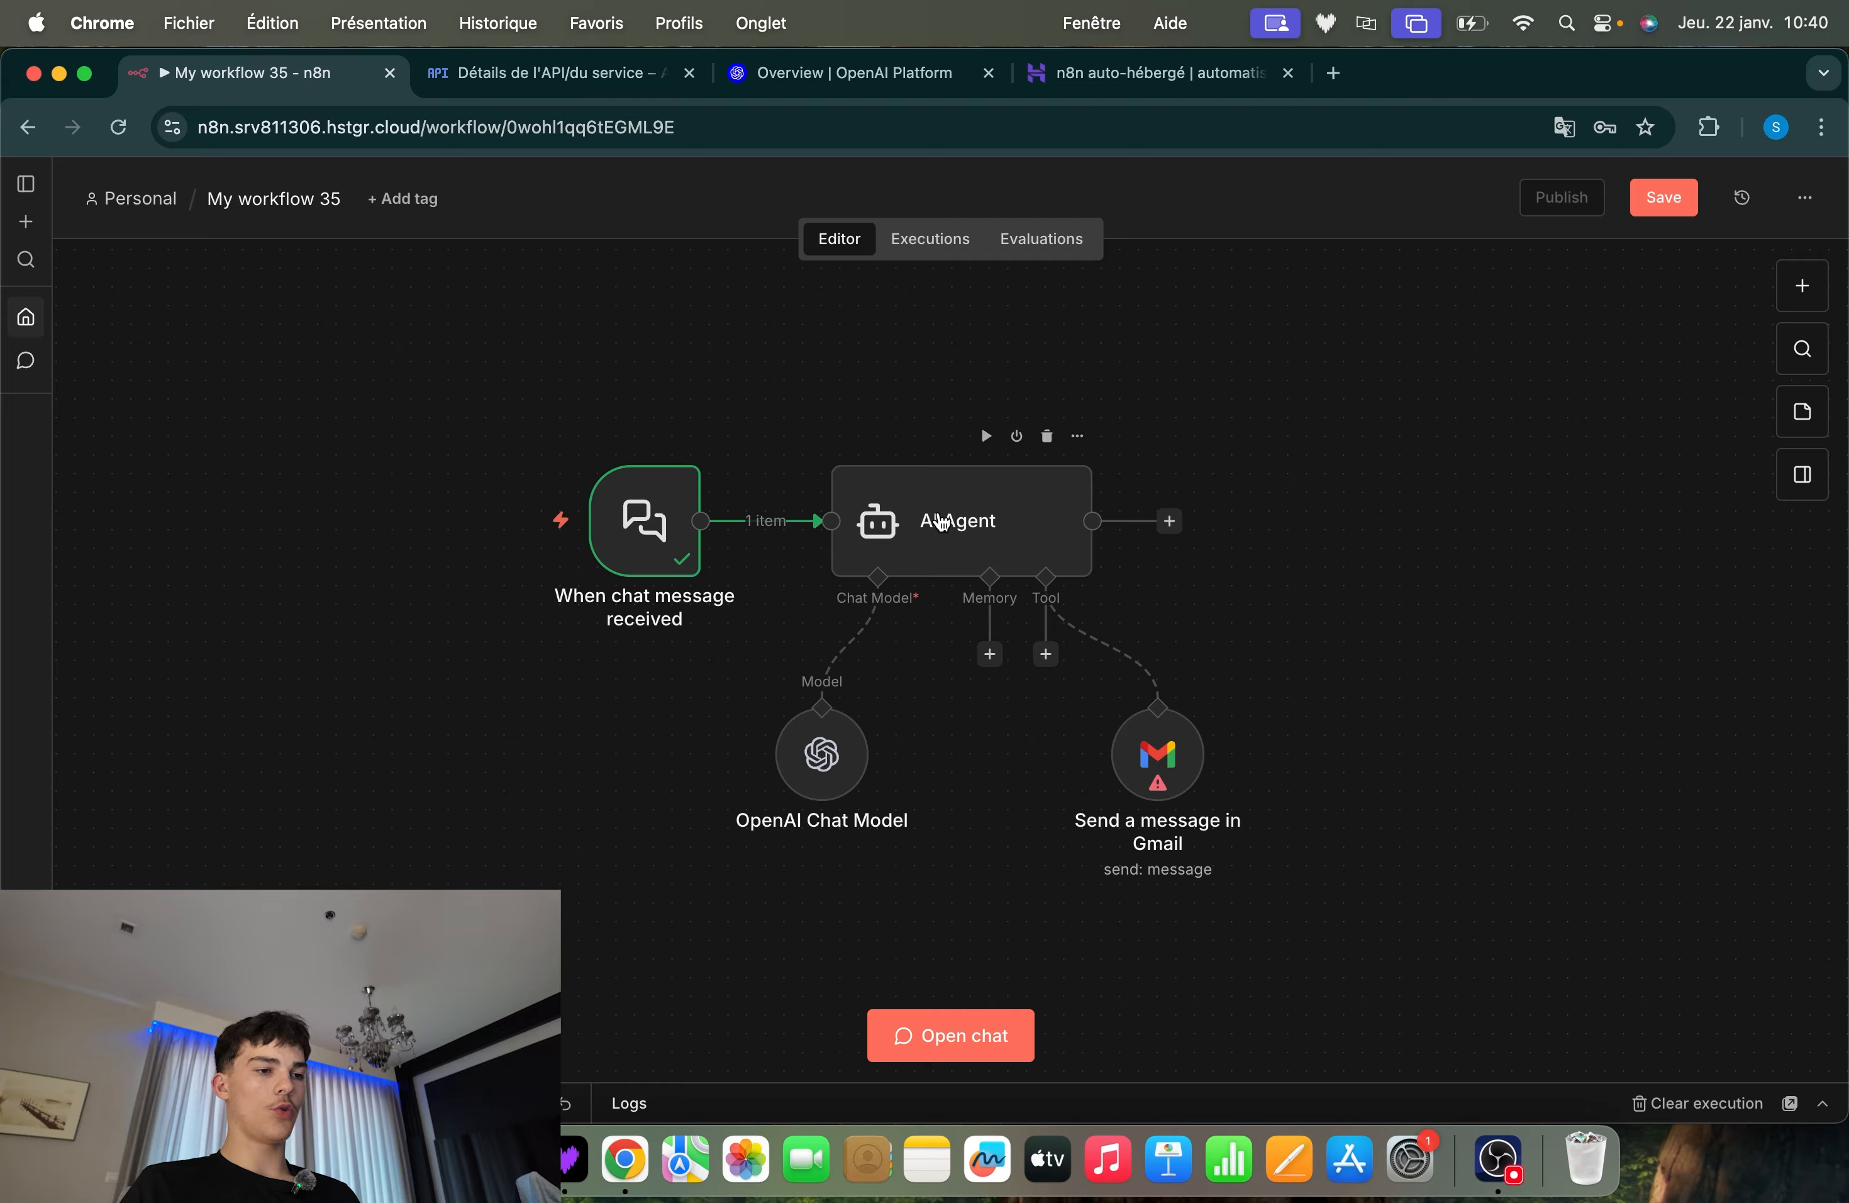
{"action": "double_click", "coordinate": [1019, 537]}
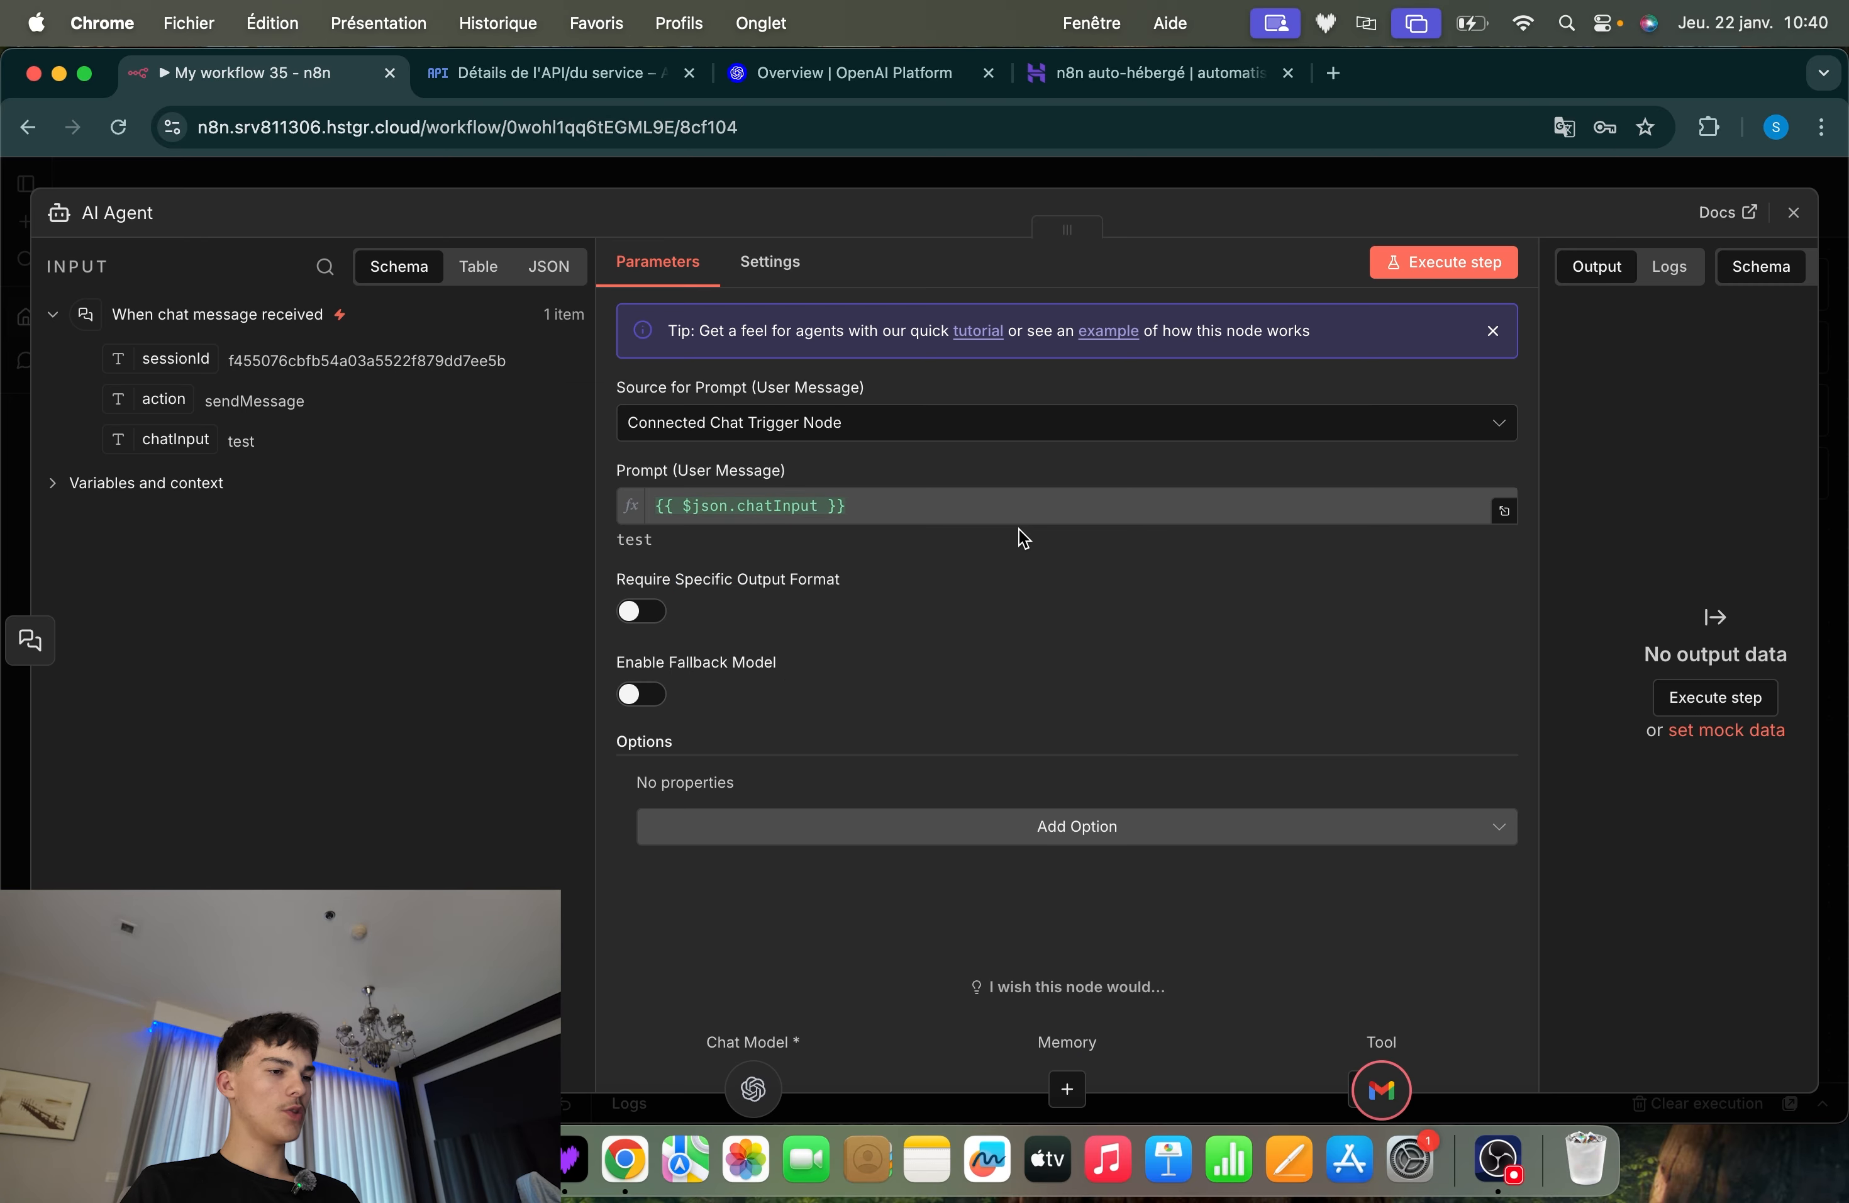
{"action": "left_click_drag", "start_coordinate": [673, 539], "coordinate": [824, 497]}
{"action": "left_click", "coordinate": [675, 546]}
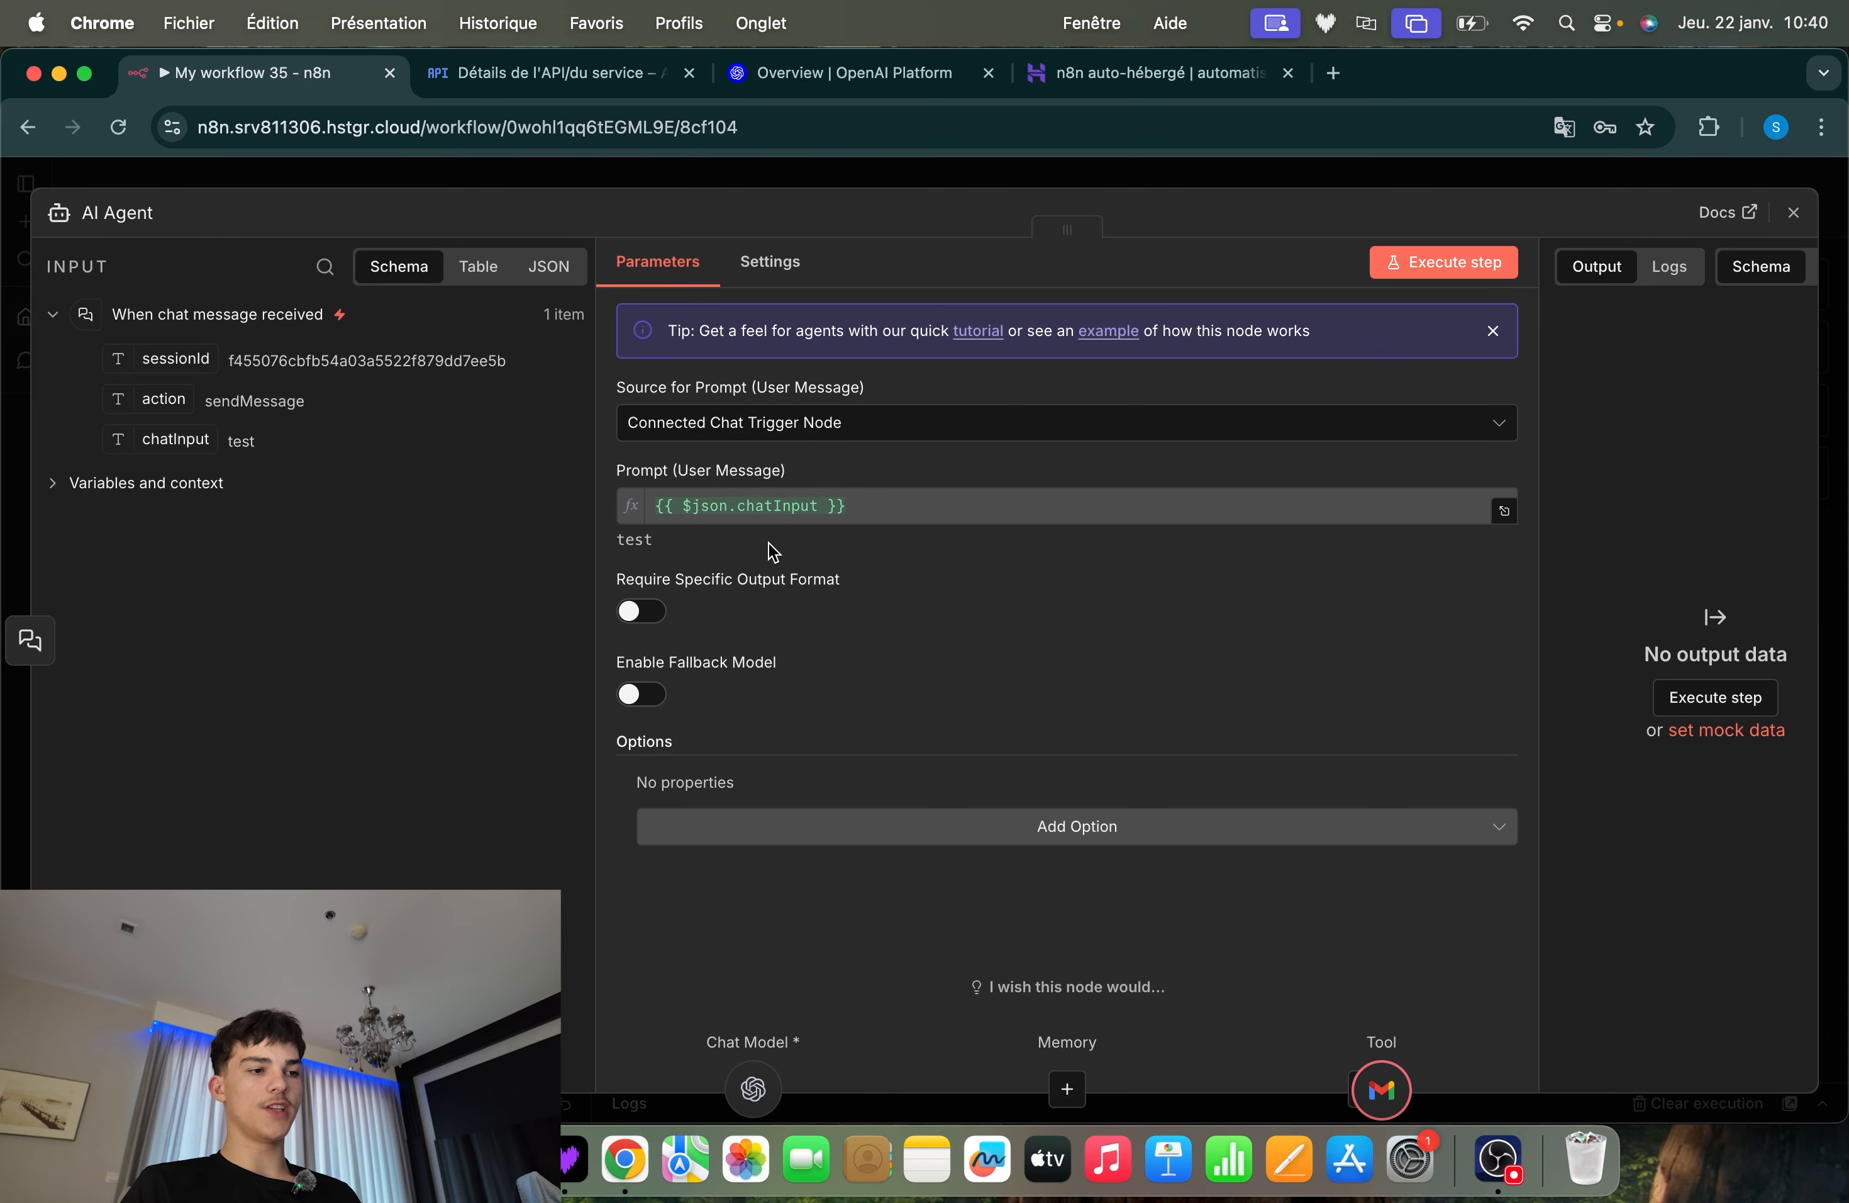
{"action": "left_click", "coordinate": [850, 183]}
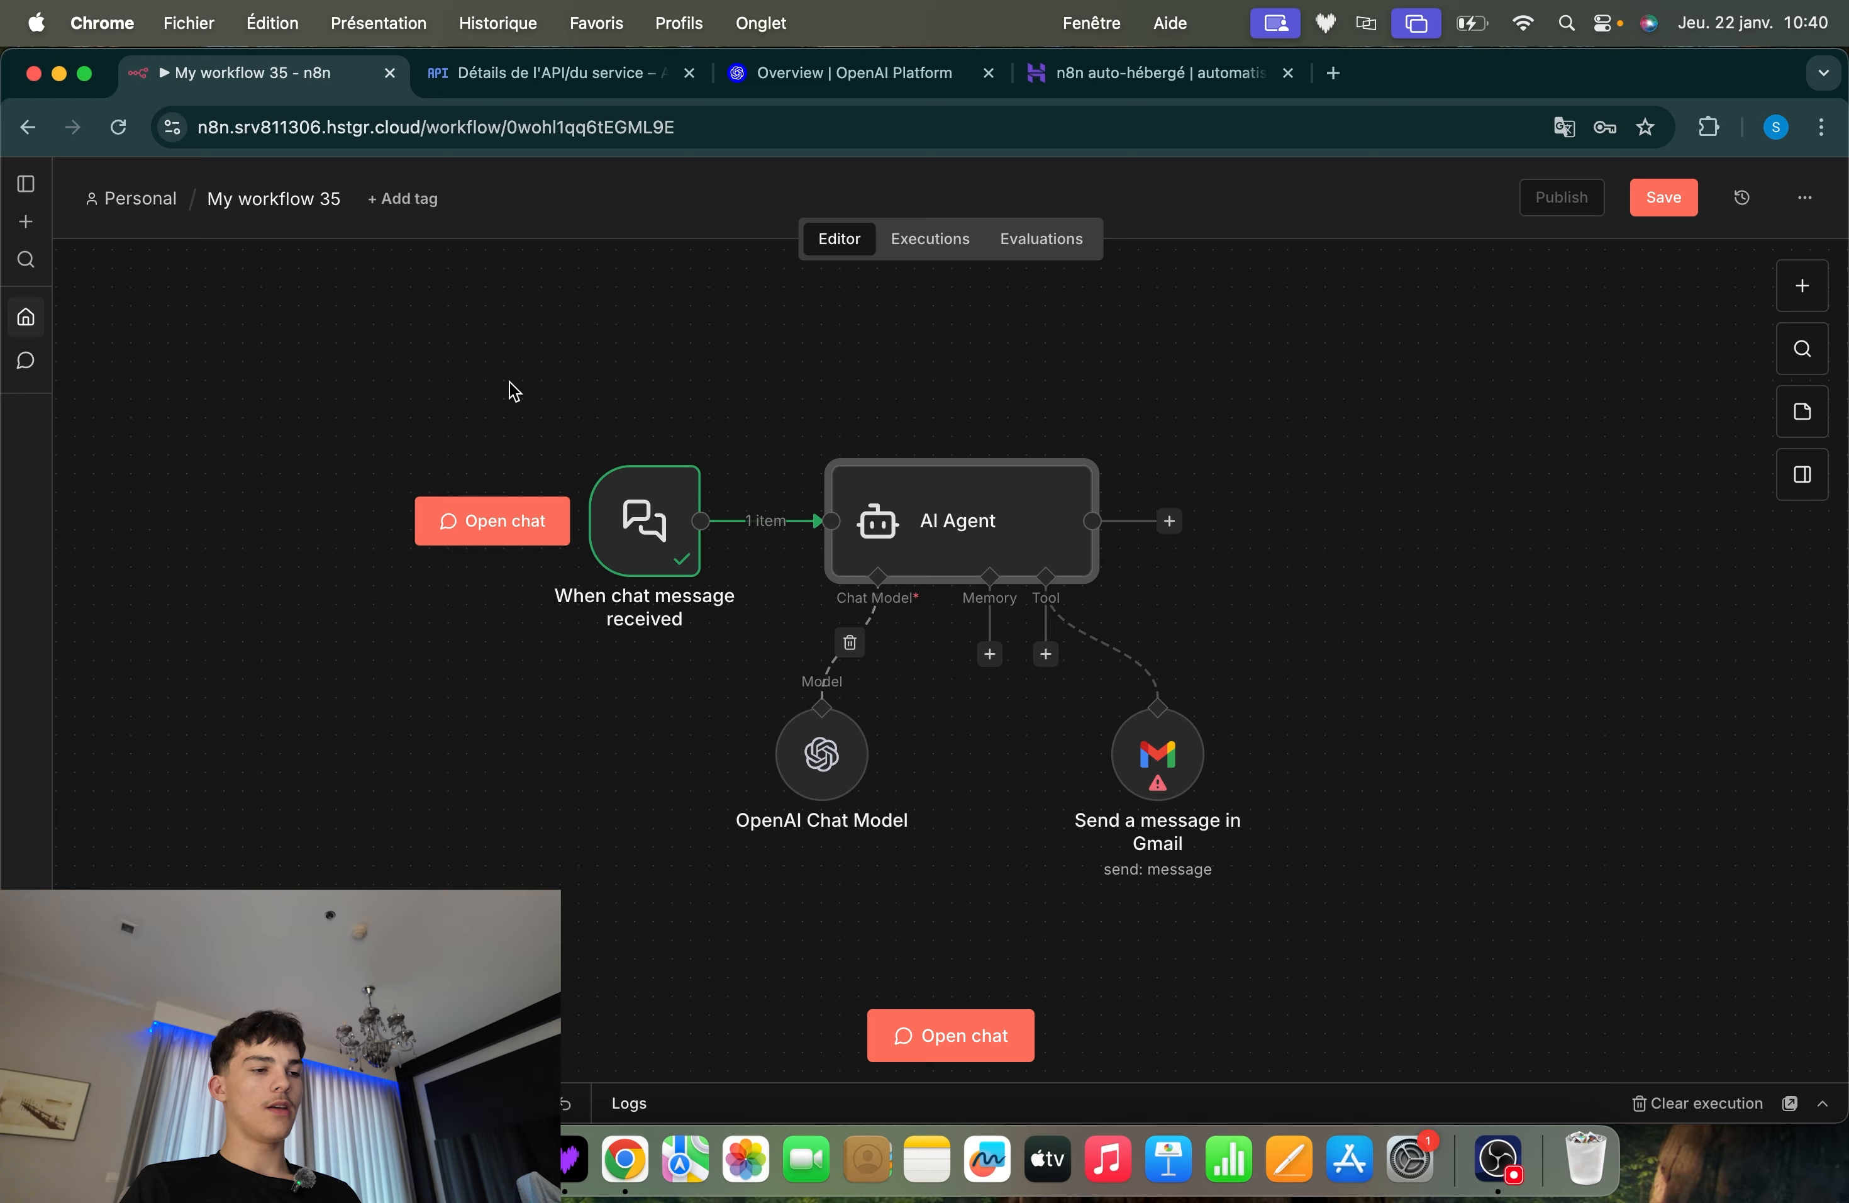
{"action": "left_click_drag", "start_coordinate": [509, 380], "coordinate": [738, 646]}
{"action": "left_click", "coordinate": [738, 645]}
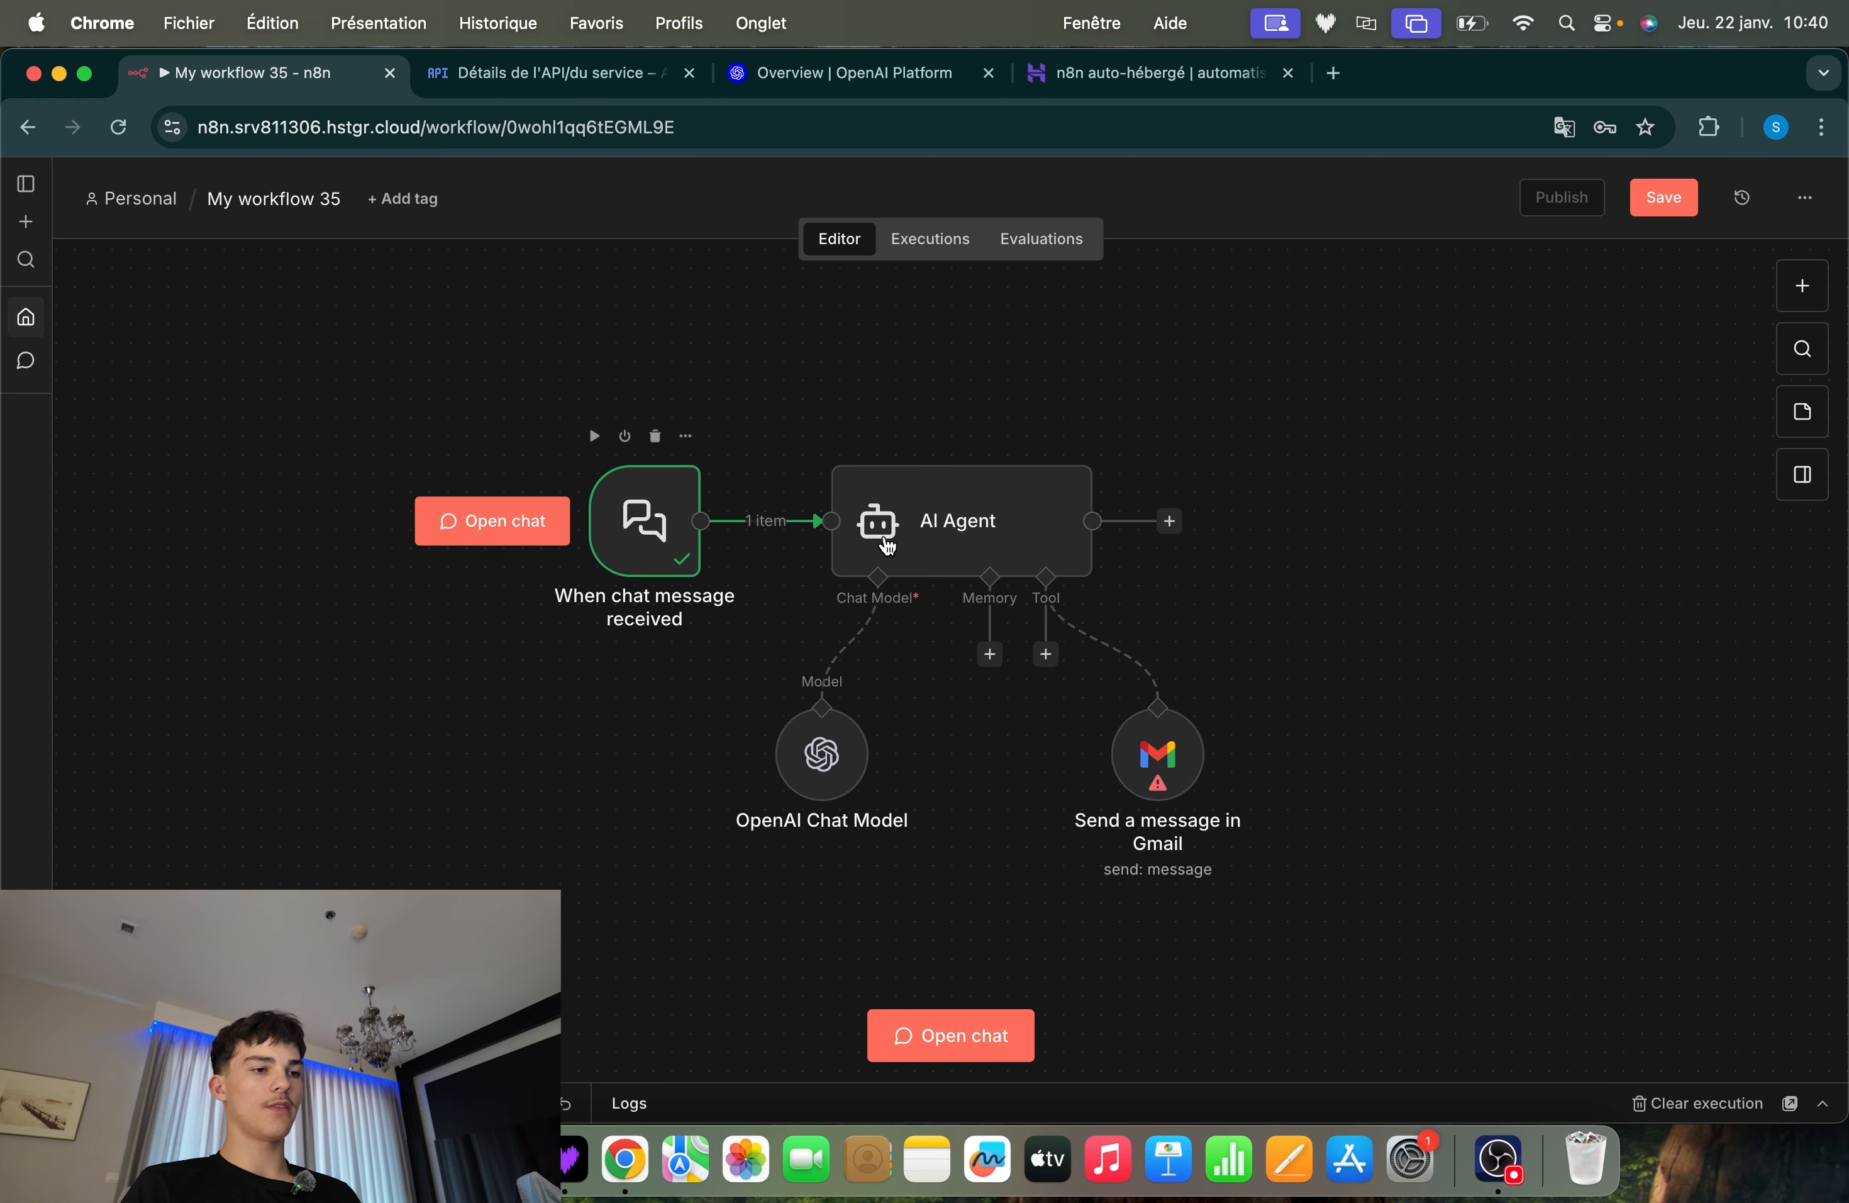
Try Define below as the AI Agent's prompt source, restore Connected Chat Trigger Node and close the node
{"action": "double_click", "coordinate": [976, 515]}
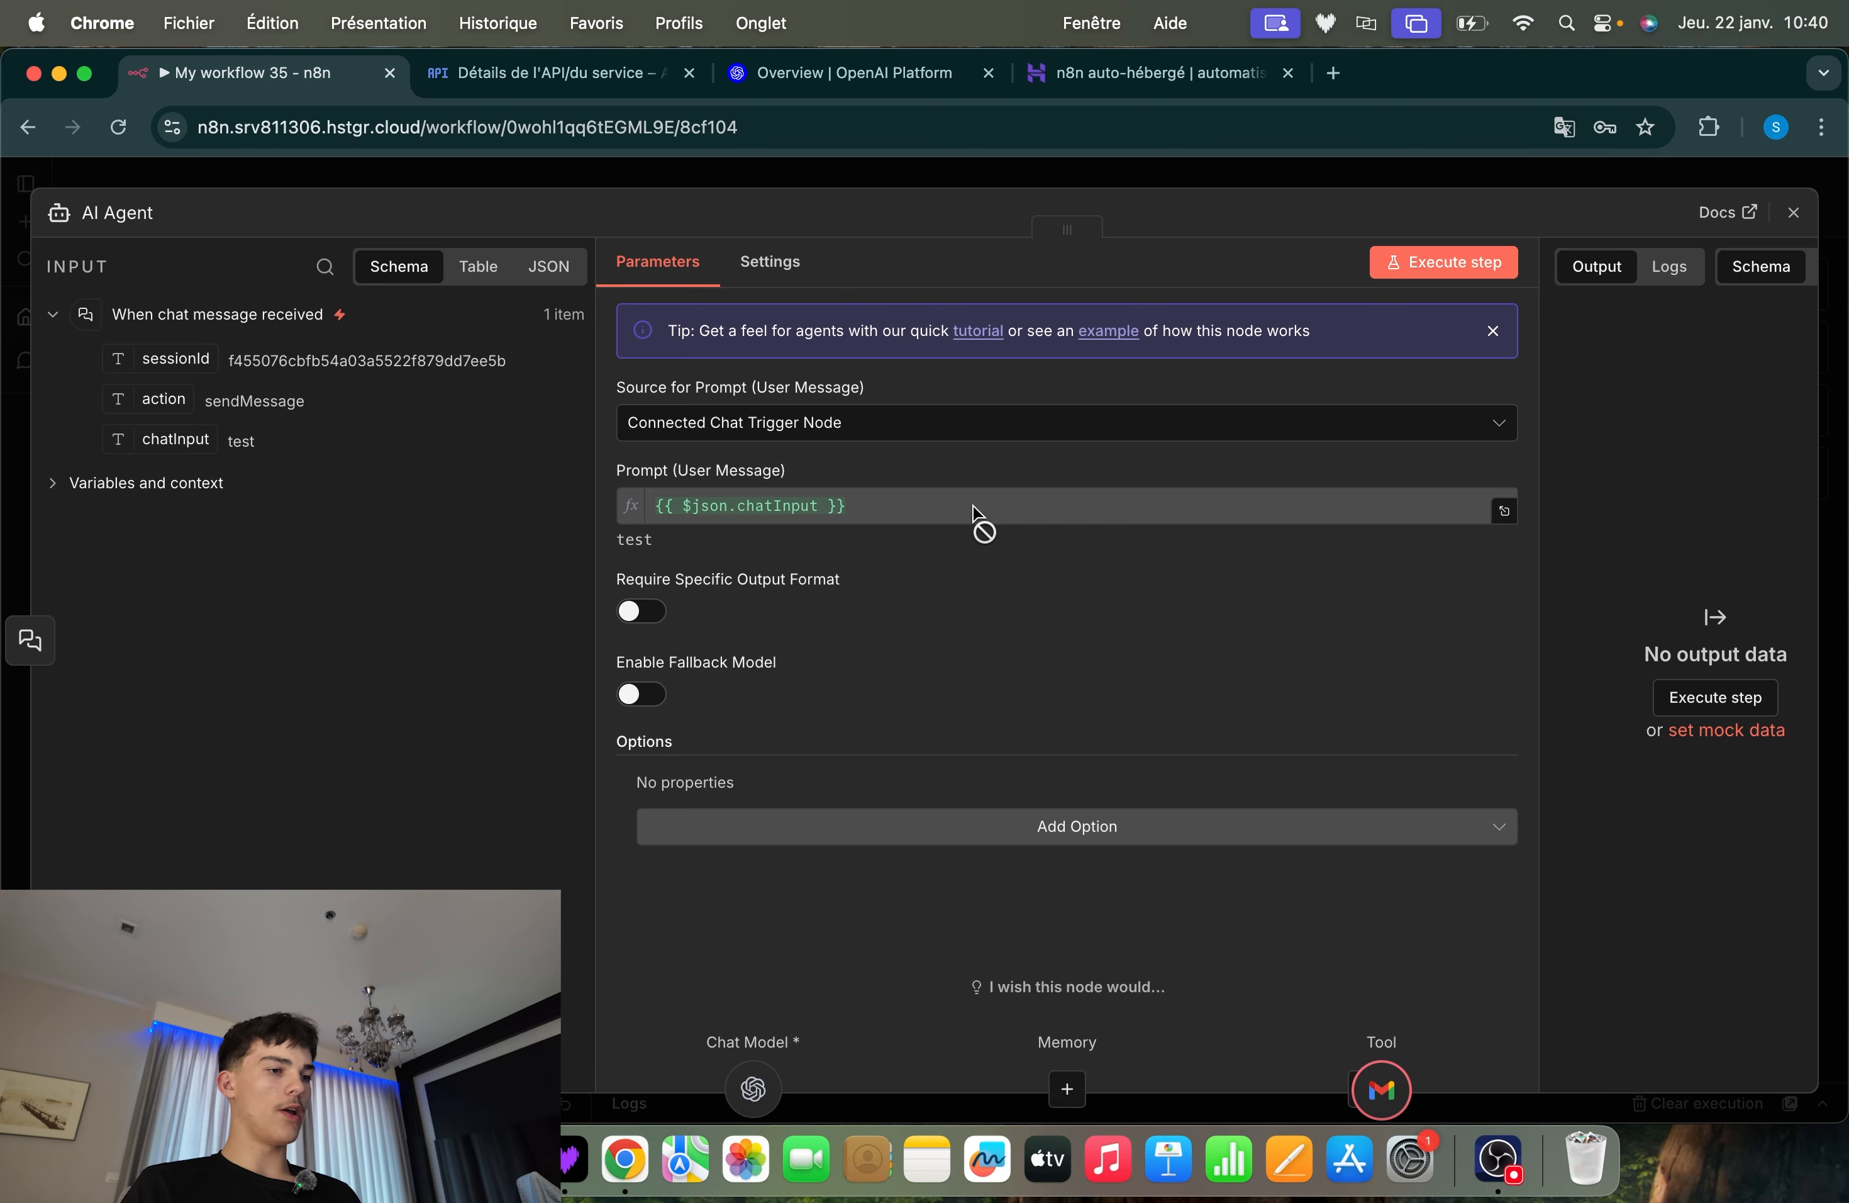
{"action": "left_click", "coordinate": [759, 426]}
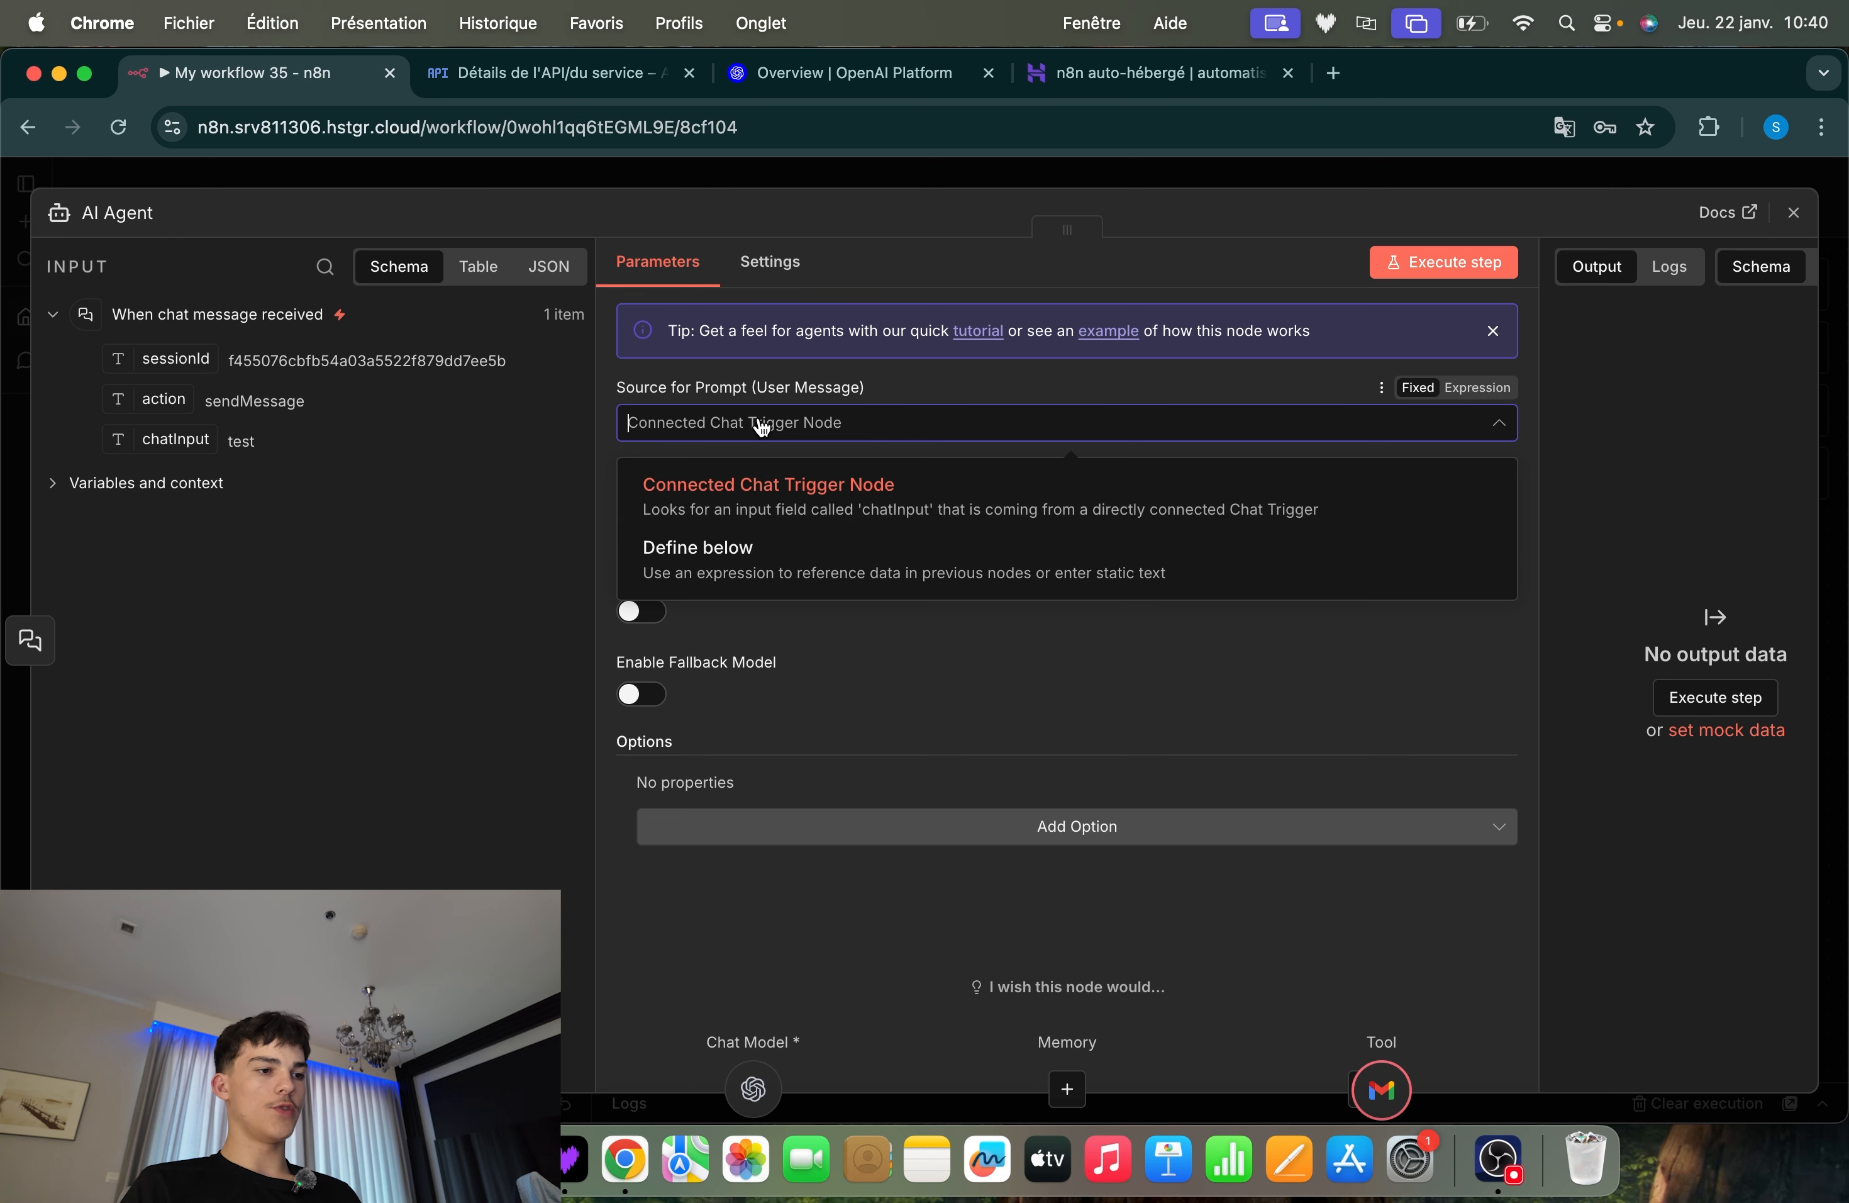
{"action": "left_click", "coordinate": [742, 547]}
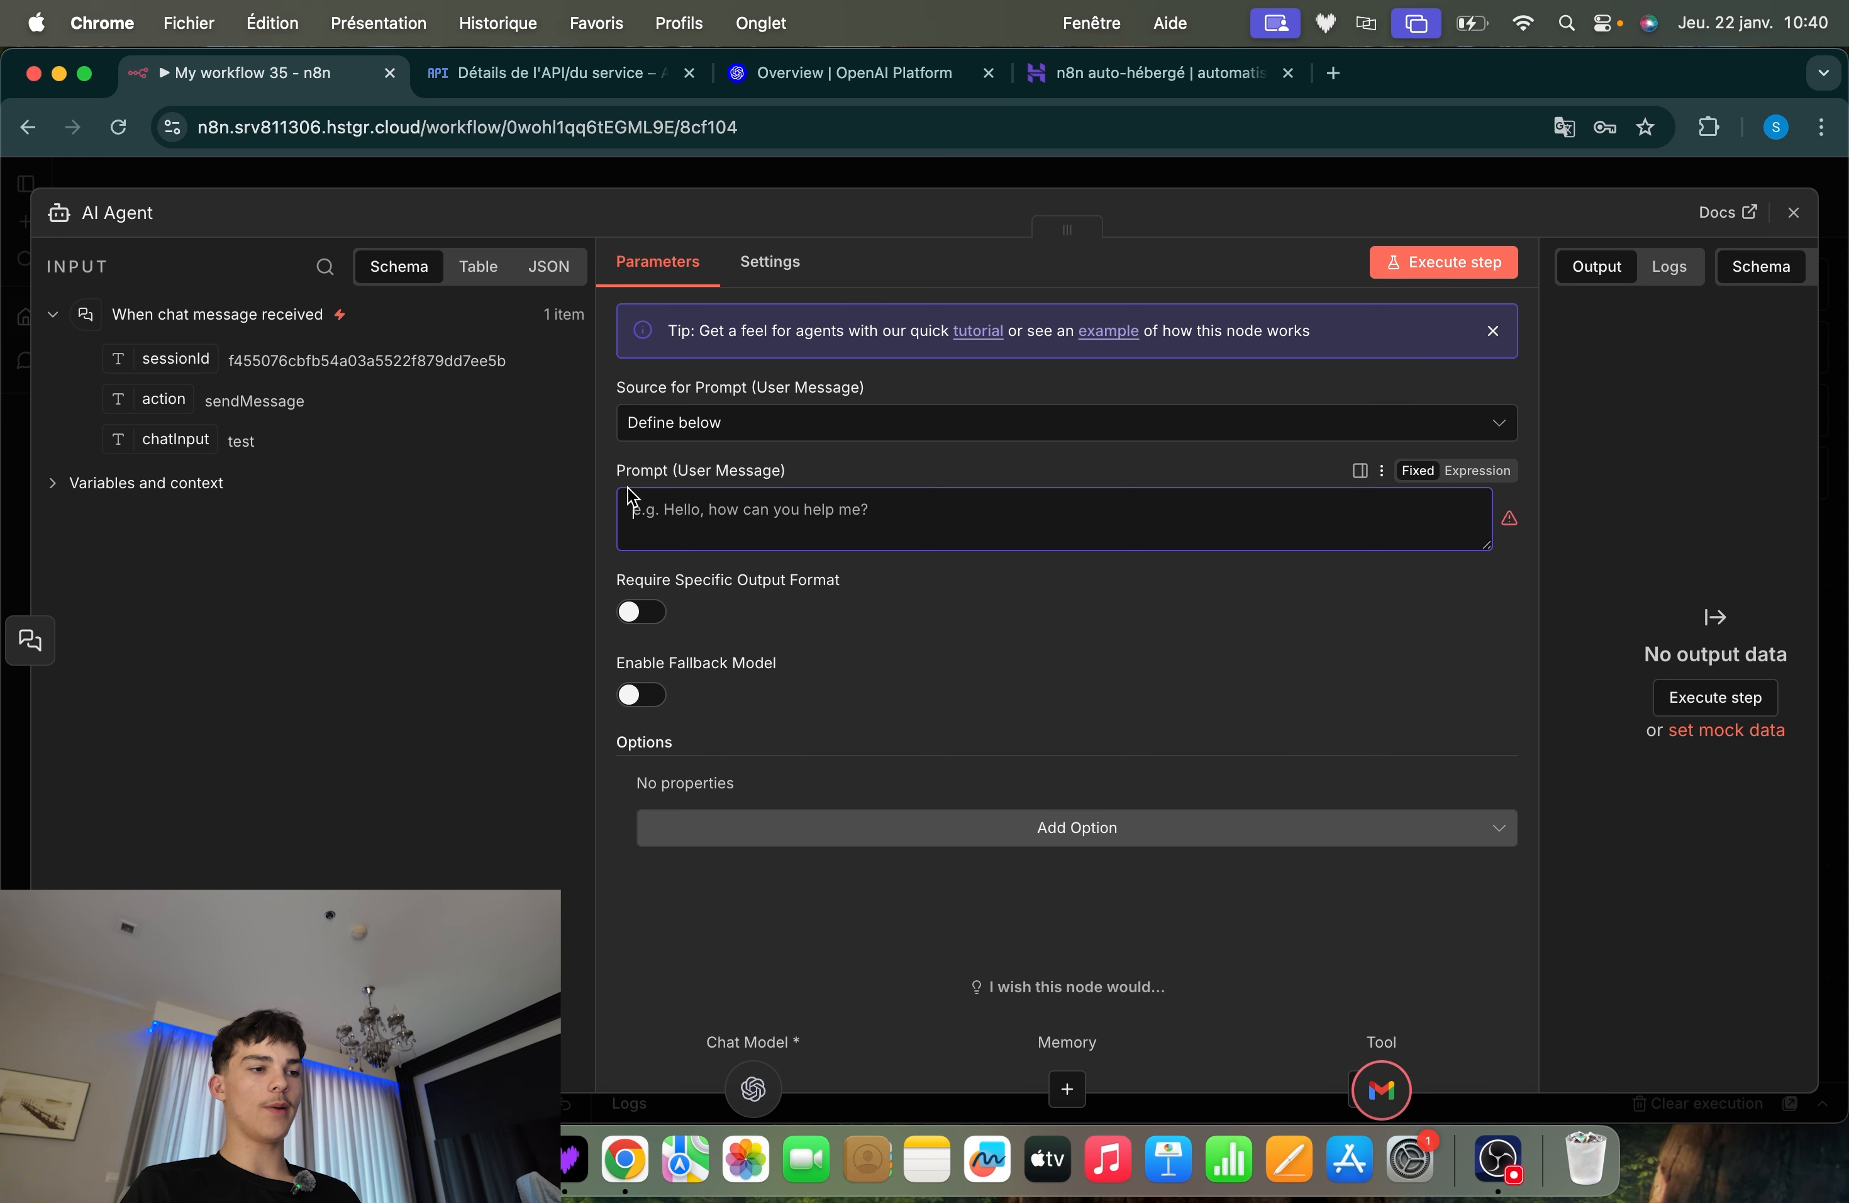
{"action": "left_click", "coordinate": [609, 562]}
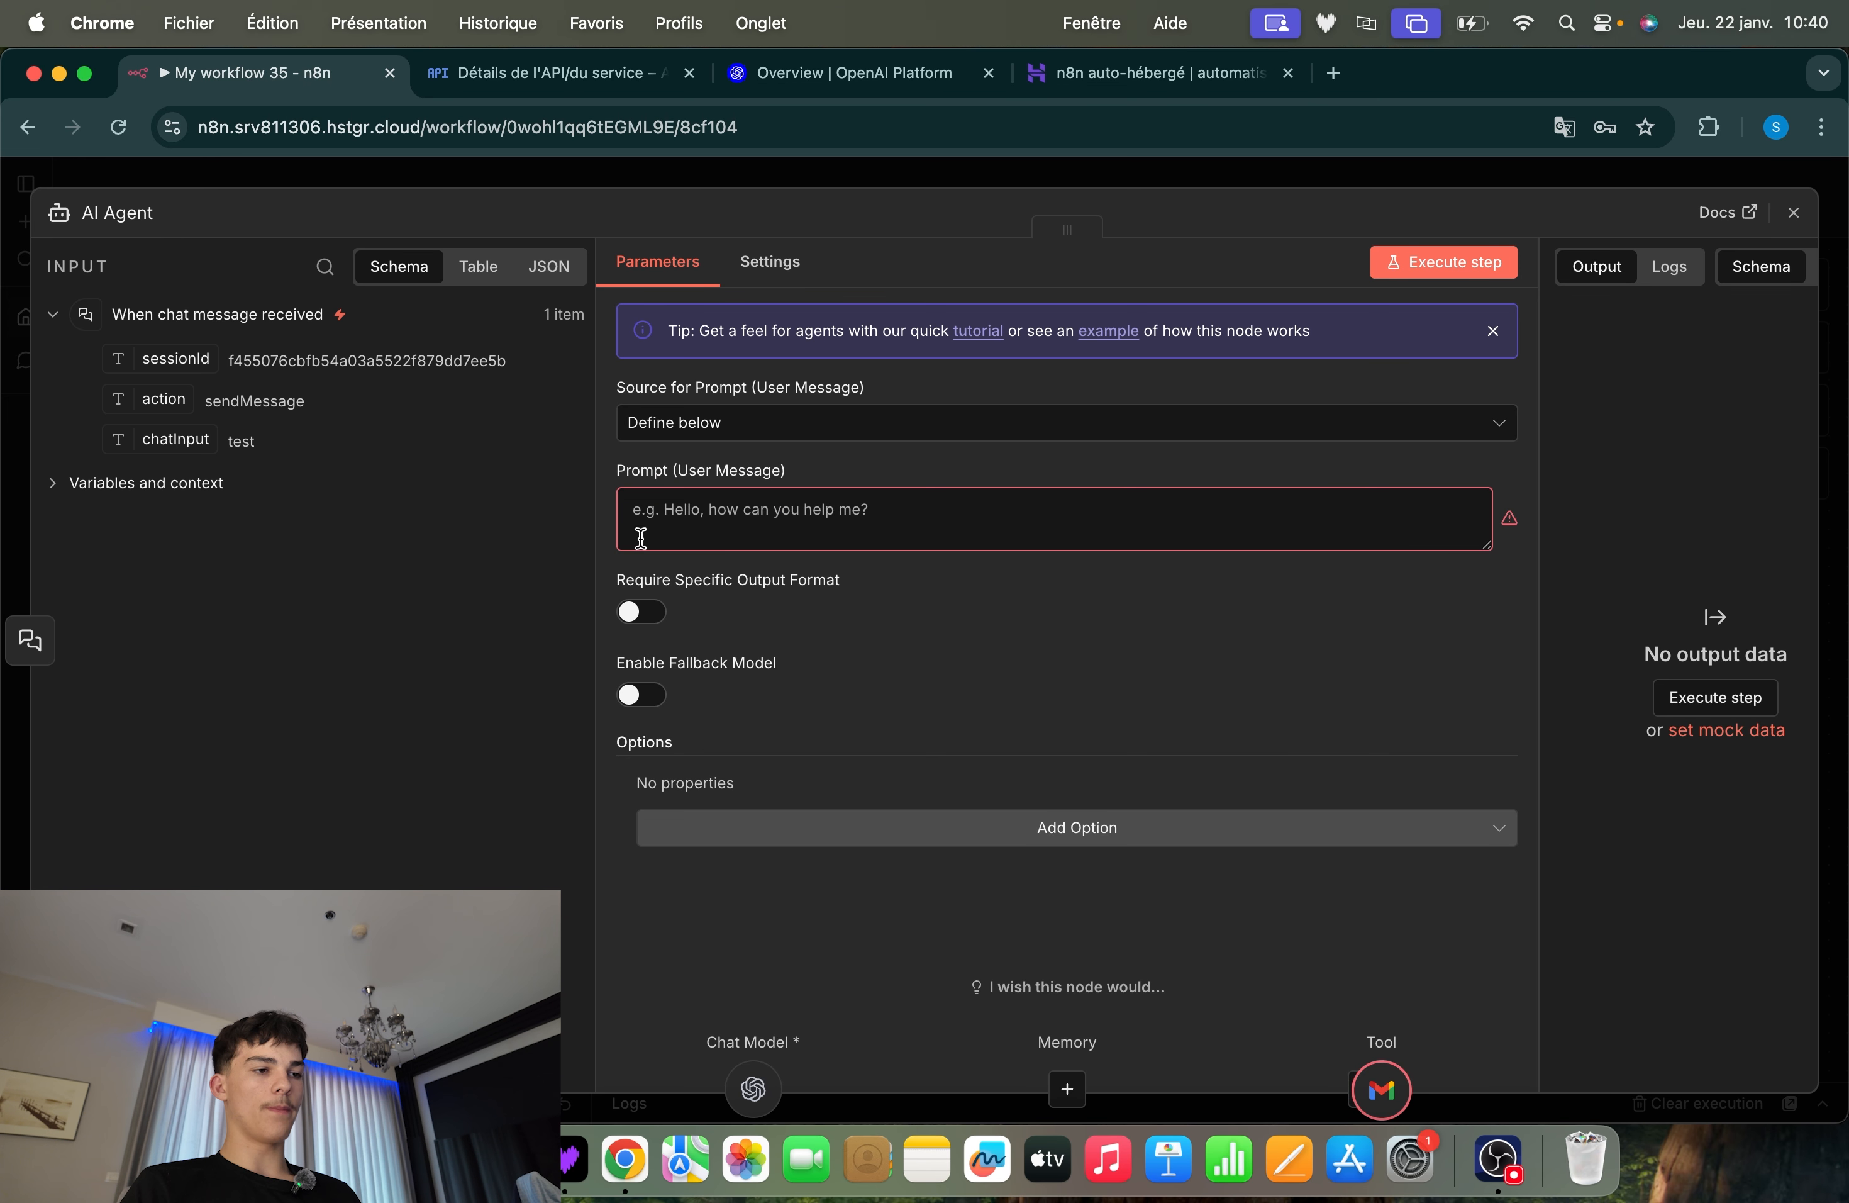
{"action": "left_click", "coordinate": [710, 436]}
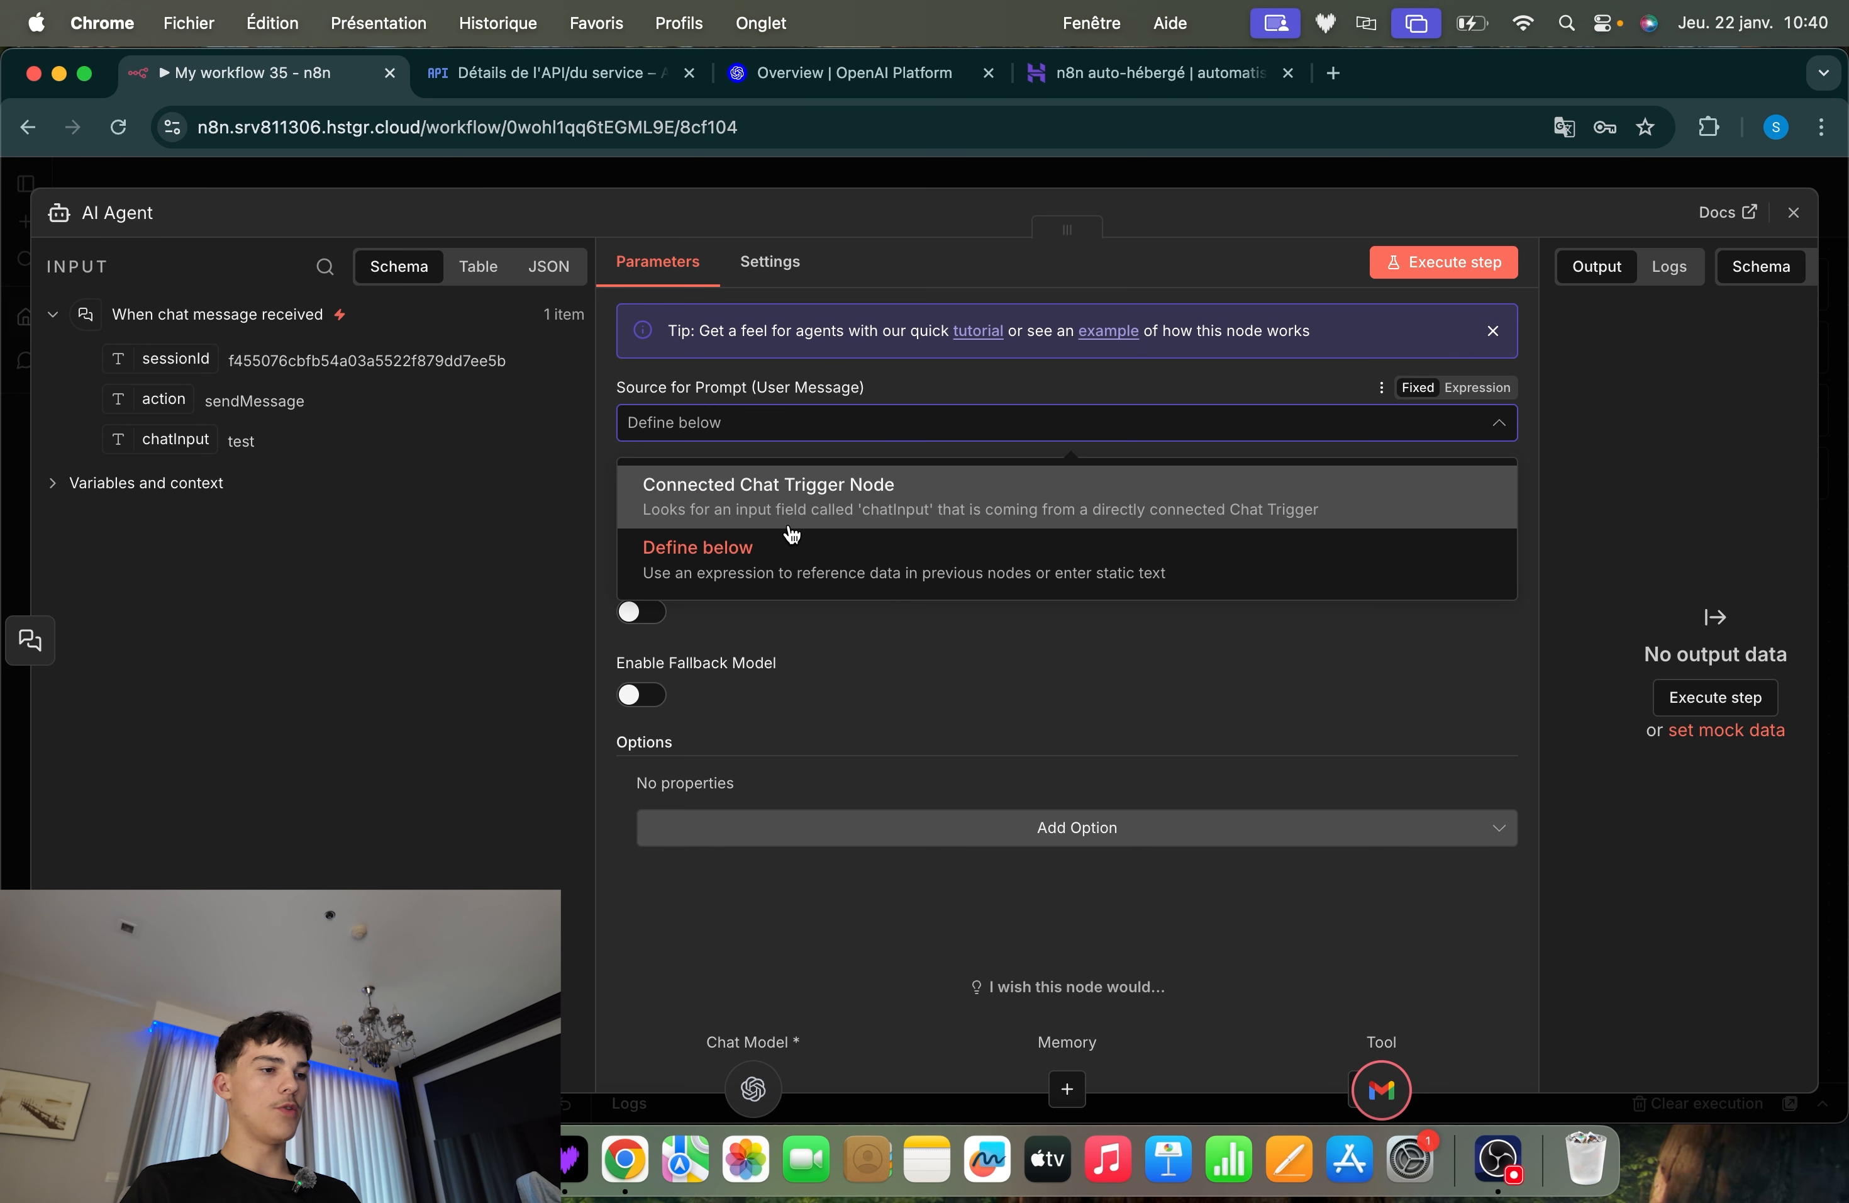
{"action": "left_click", "coordinate": [781, 473]}
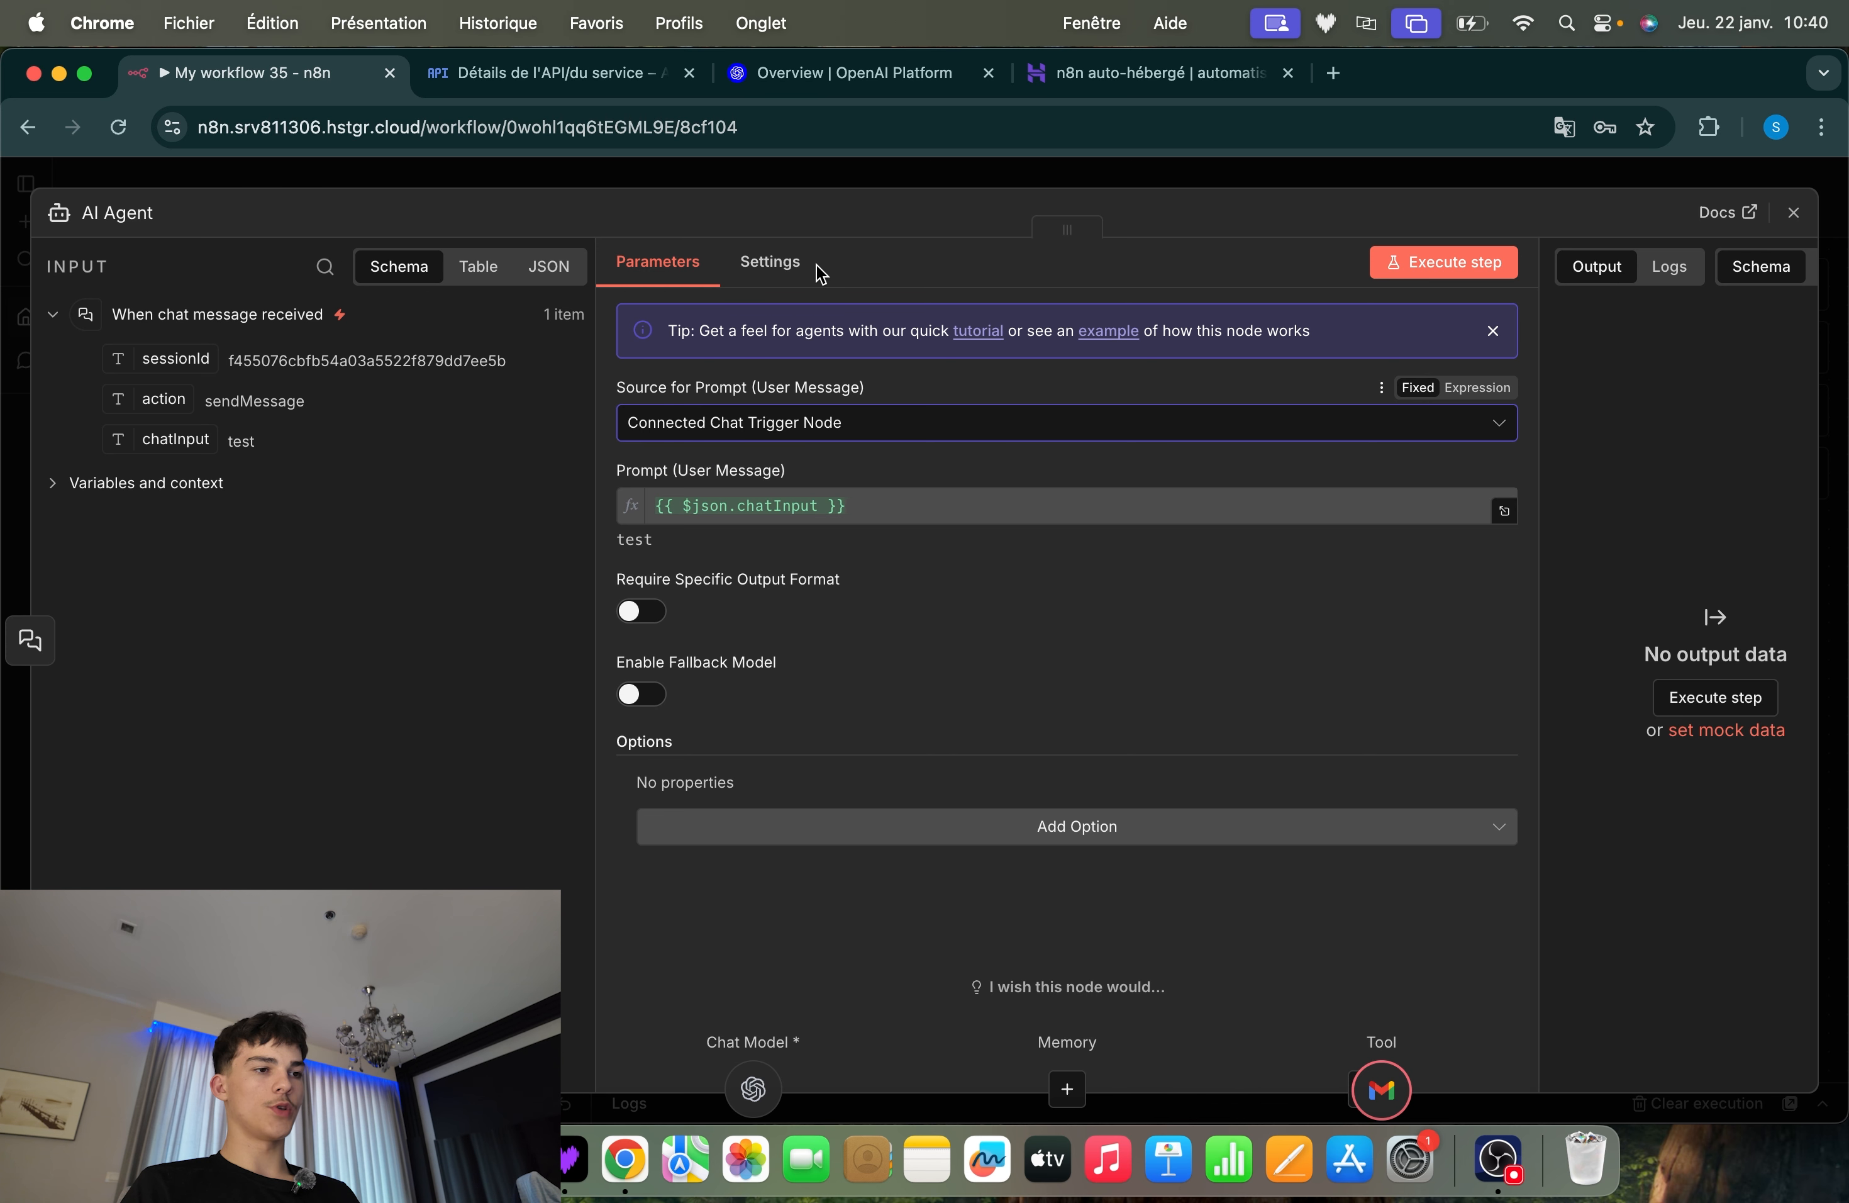
{"action": "left_click", "coordinate": [828, 188]}
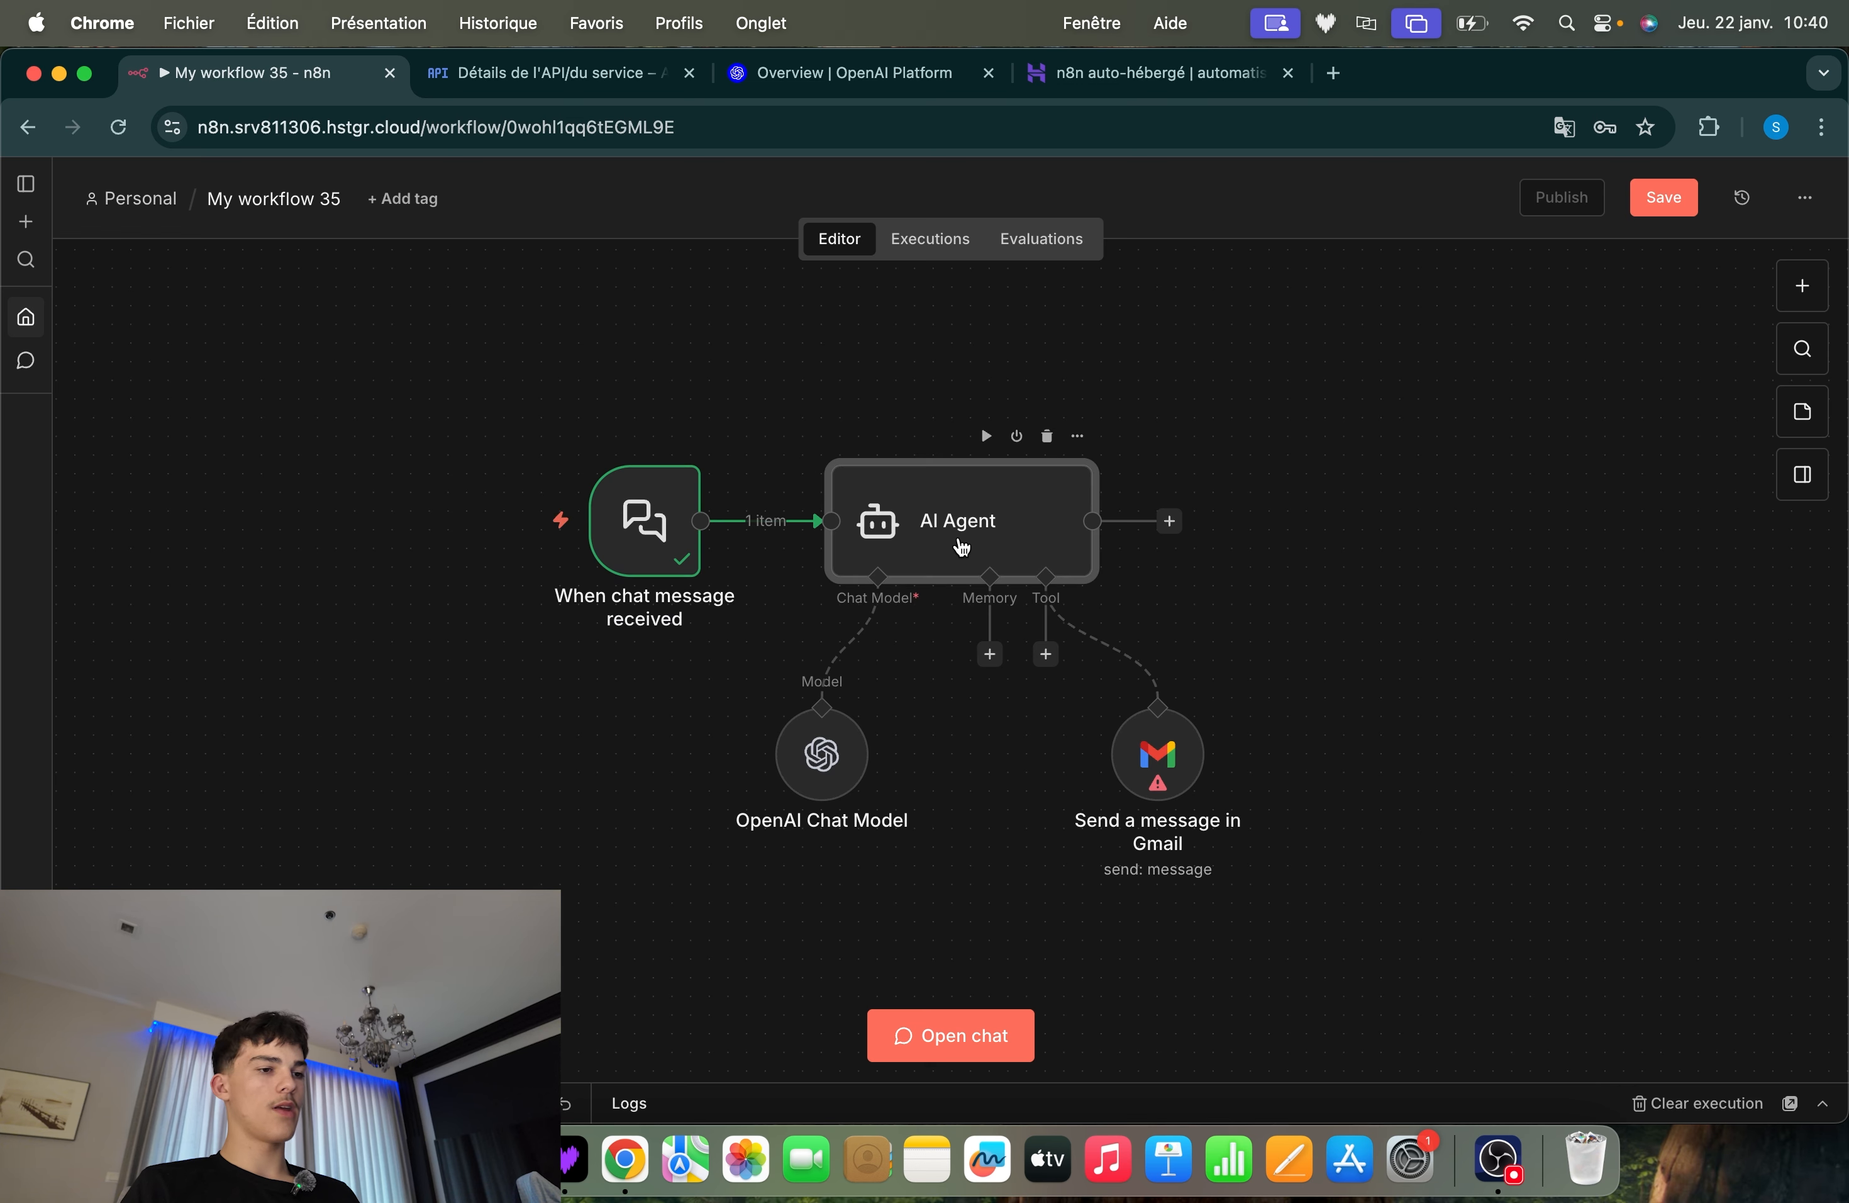
Add a System Message option to the AI Agent node, clear its default text and close the node
{"action": "double_click", "coordinate": [915, 574]}
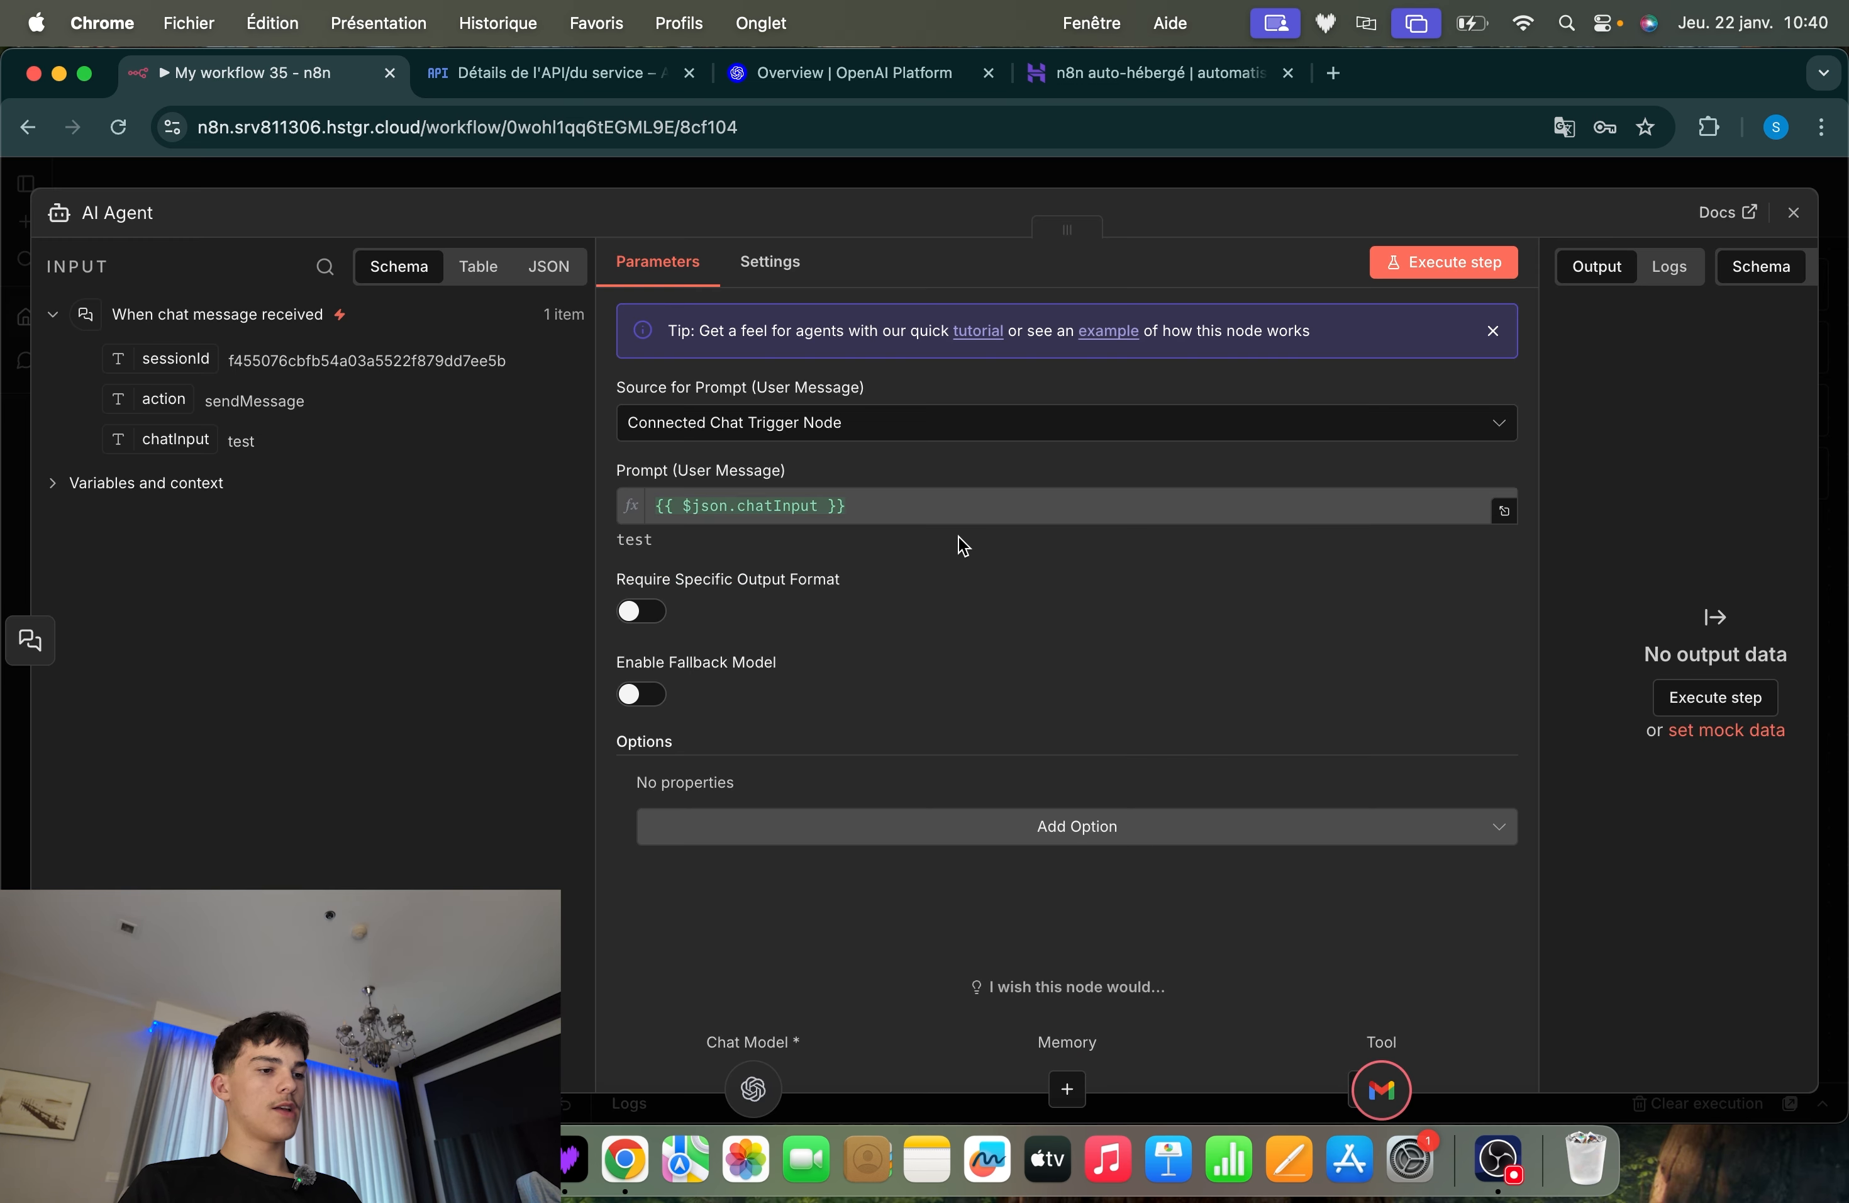
{"action": "left_click", "coordinate": [926, 836]}
{"action": "left_click", "coordinate": [763, 548]}
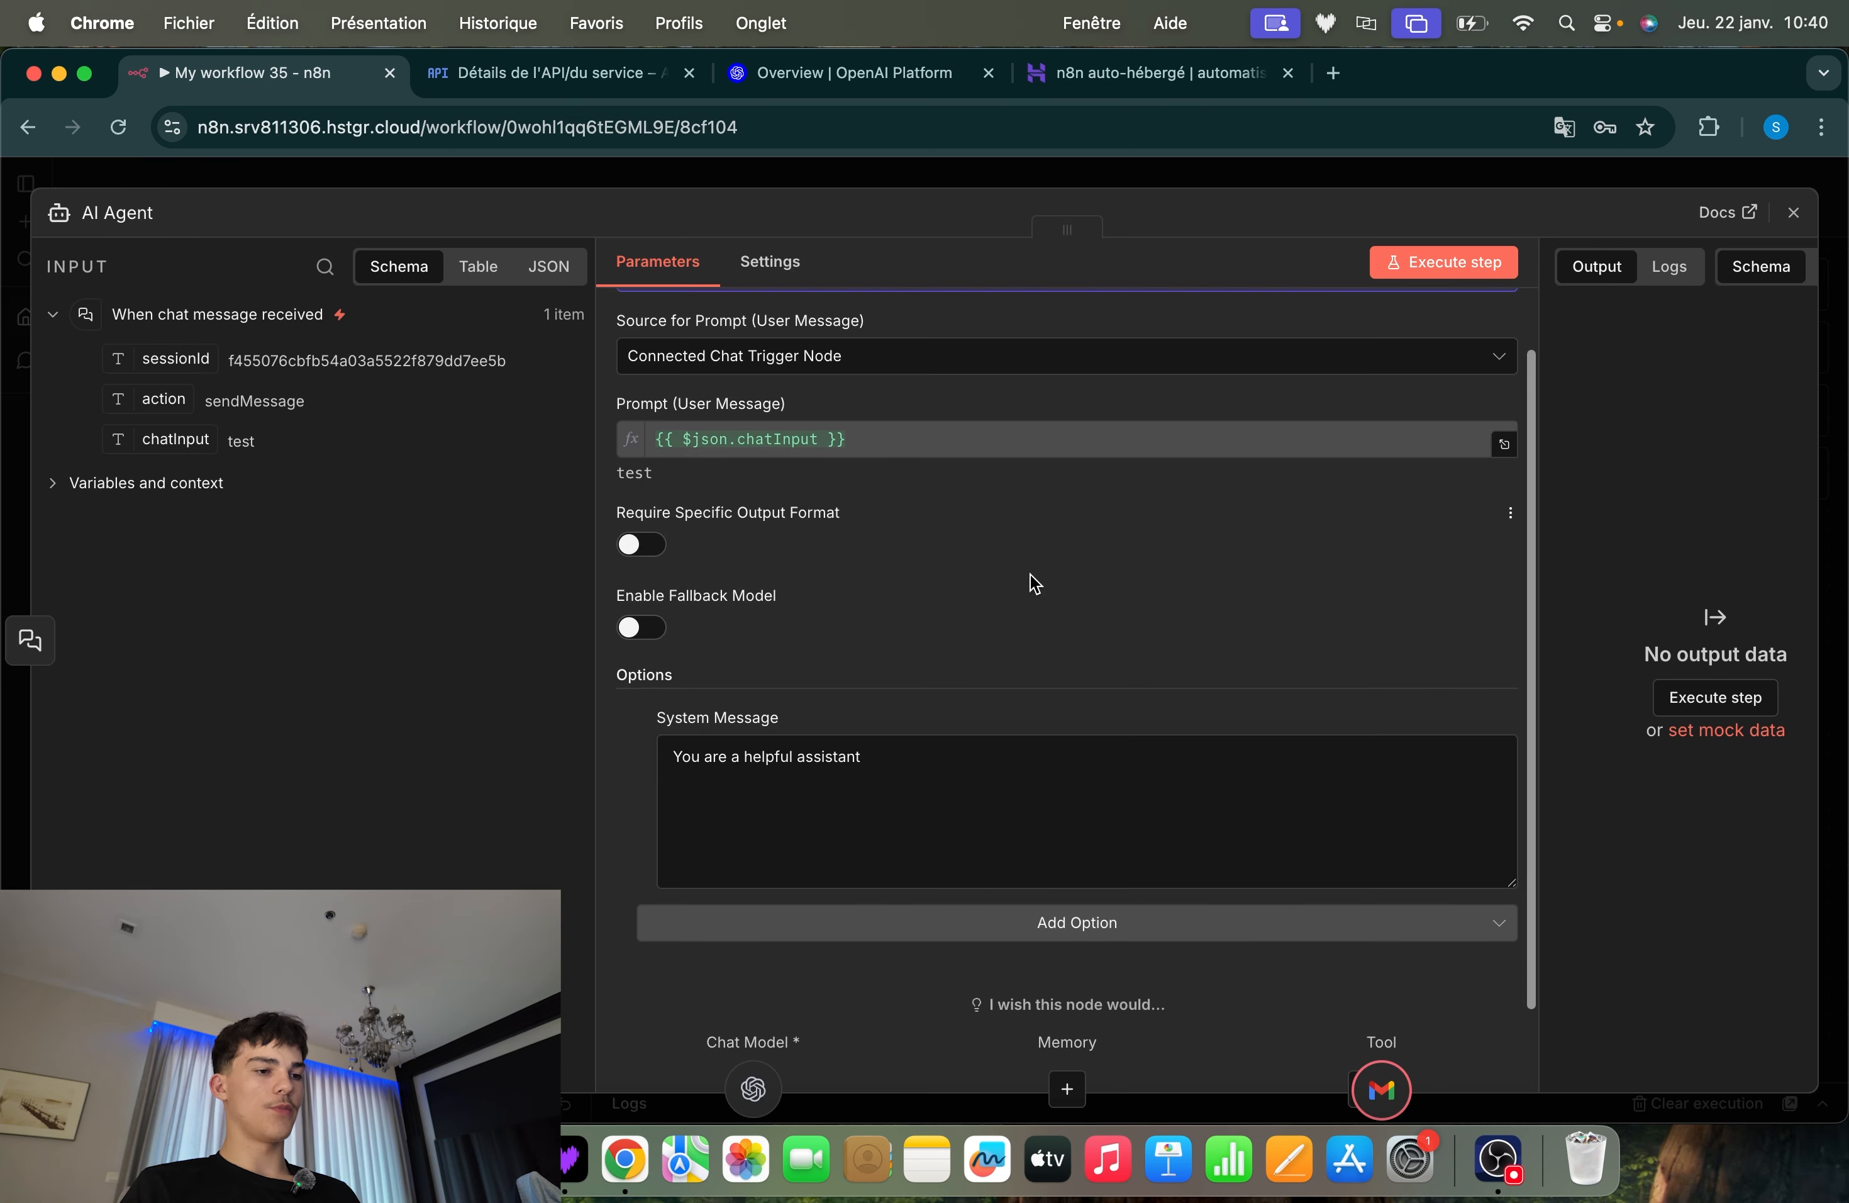
{"action": "left_click", "coordinate": [866, 785]}
{"action": "key", "text": "super+a"}
{"action": "key", "text": "BackSpace"}
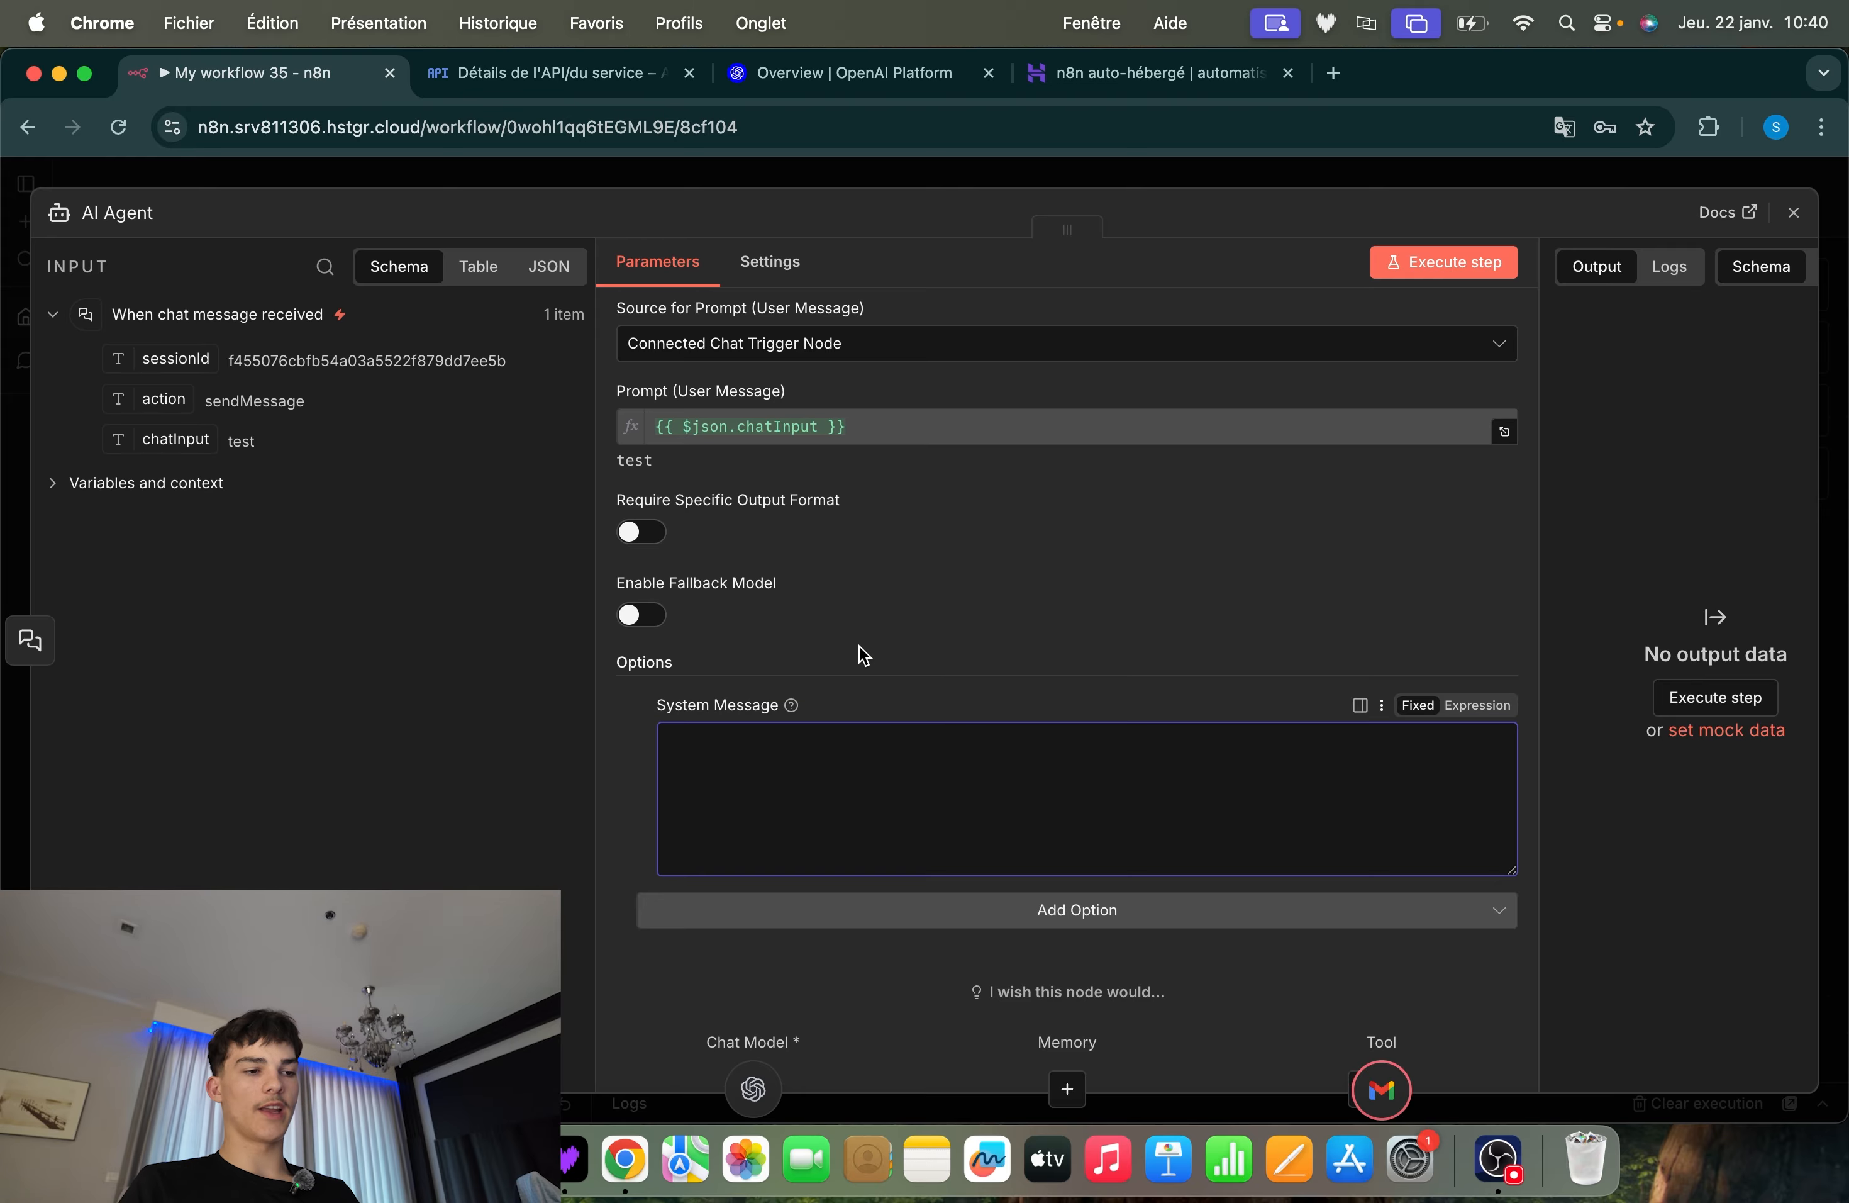
{"action": "left_click", "coordinate": [1172, 178]}
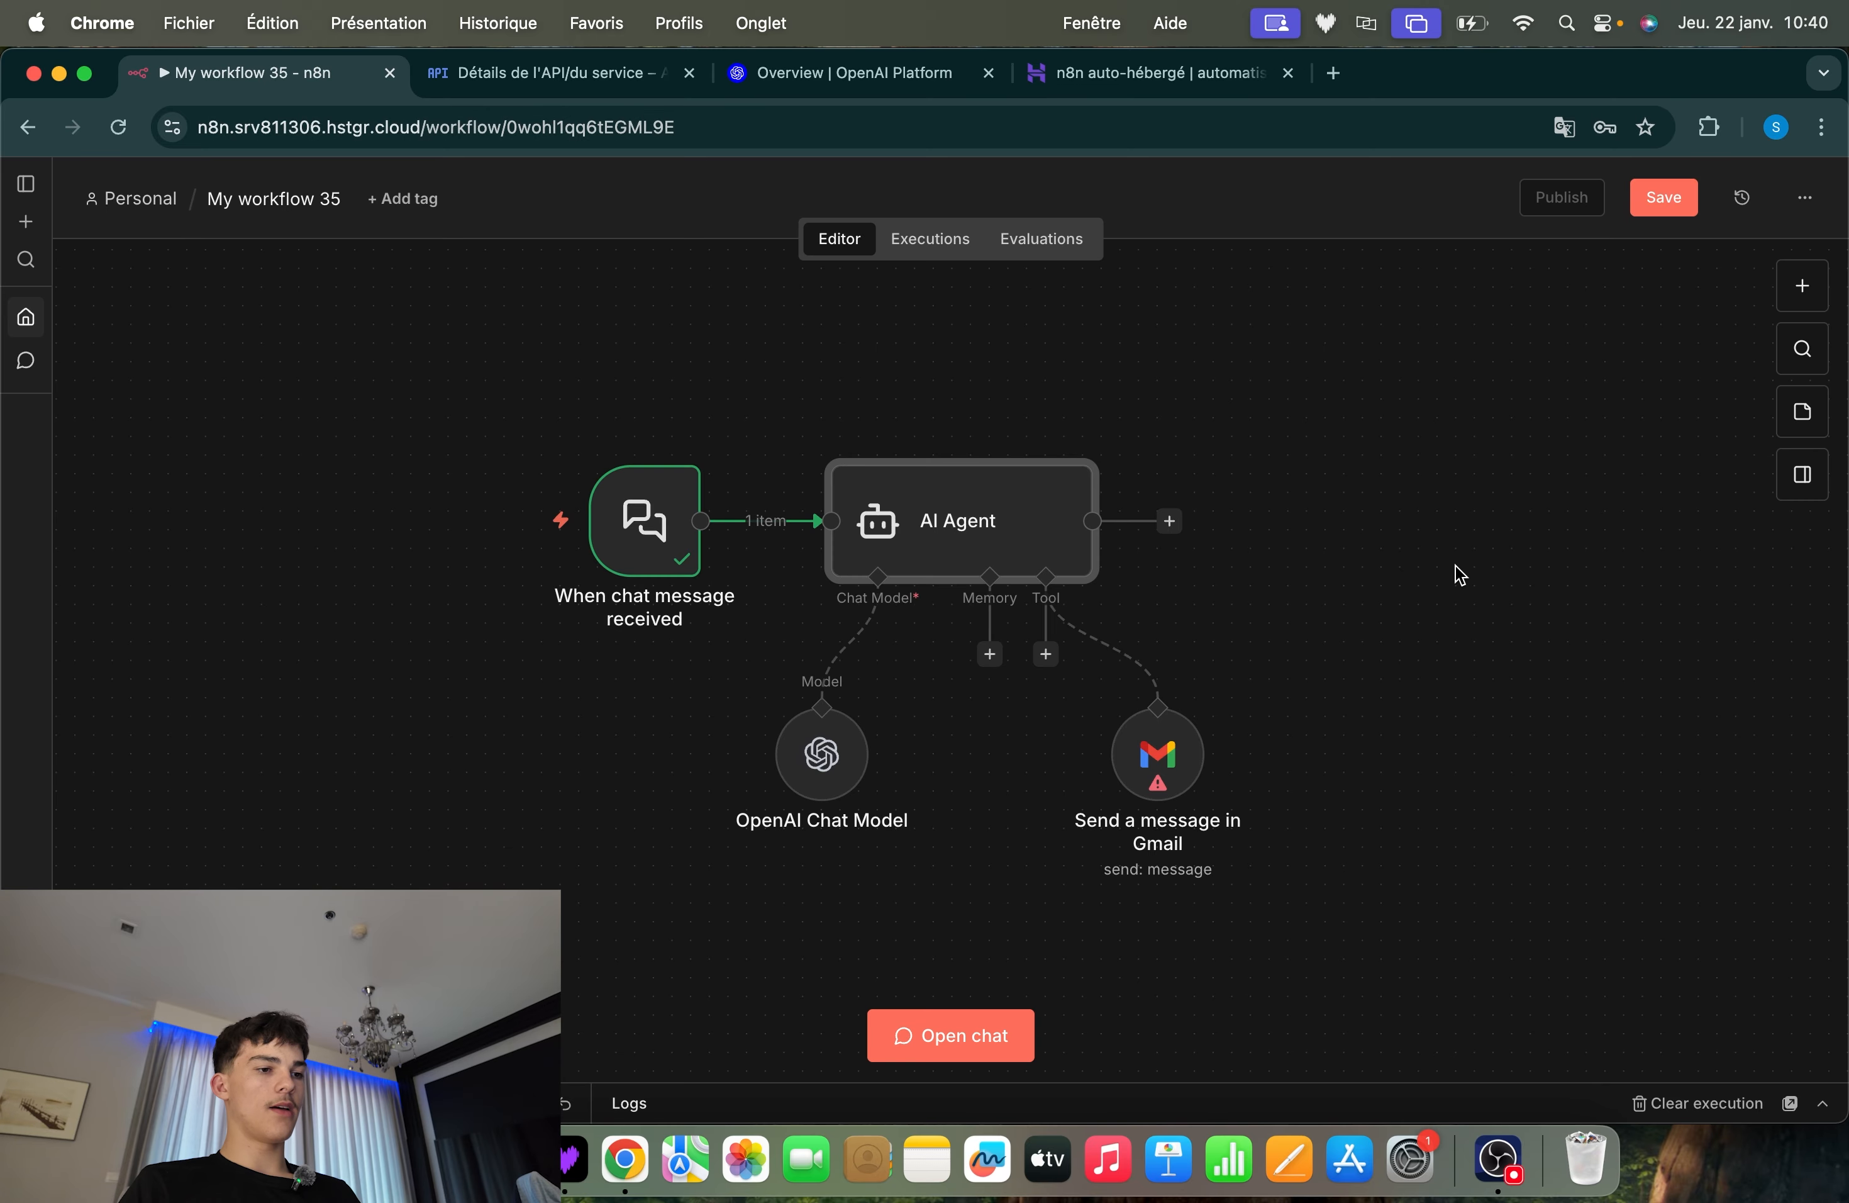
{"action": "left_click", "coordinate": [1459, 565]}
Let the model define the To, Subject and Message fields of the Send a message in Gmail tool, and close it
{"action": "scroll", "coordinate": [1459, 565], "scroll_direction": "right", "scroll_amount": 1}
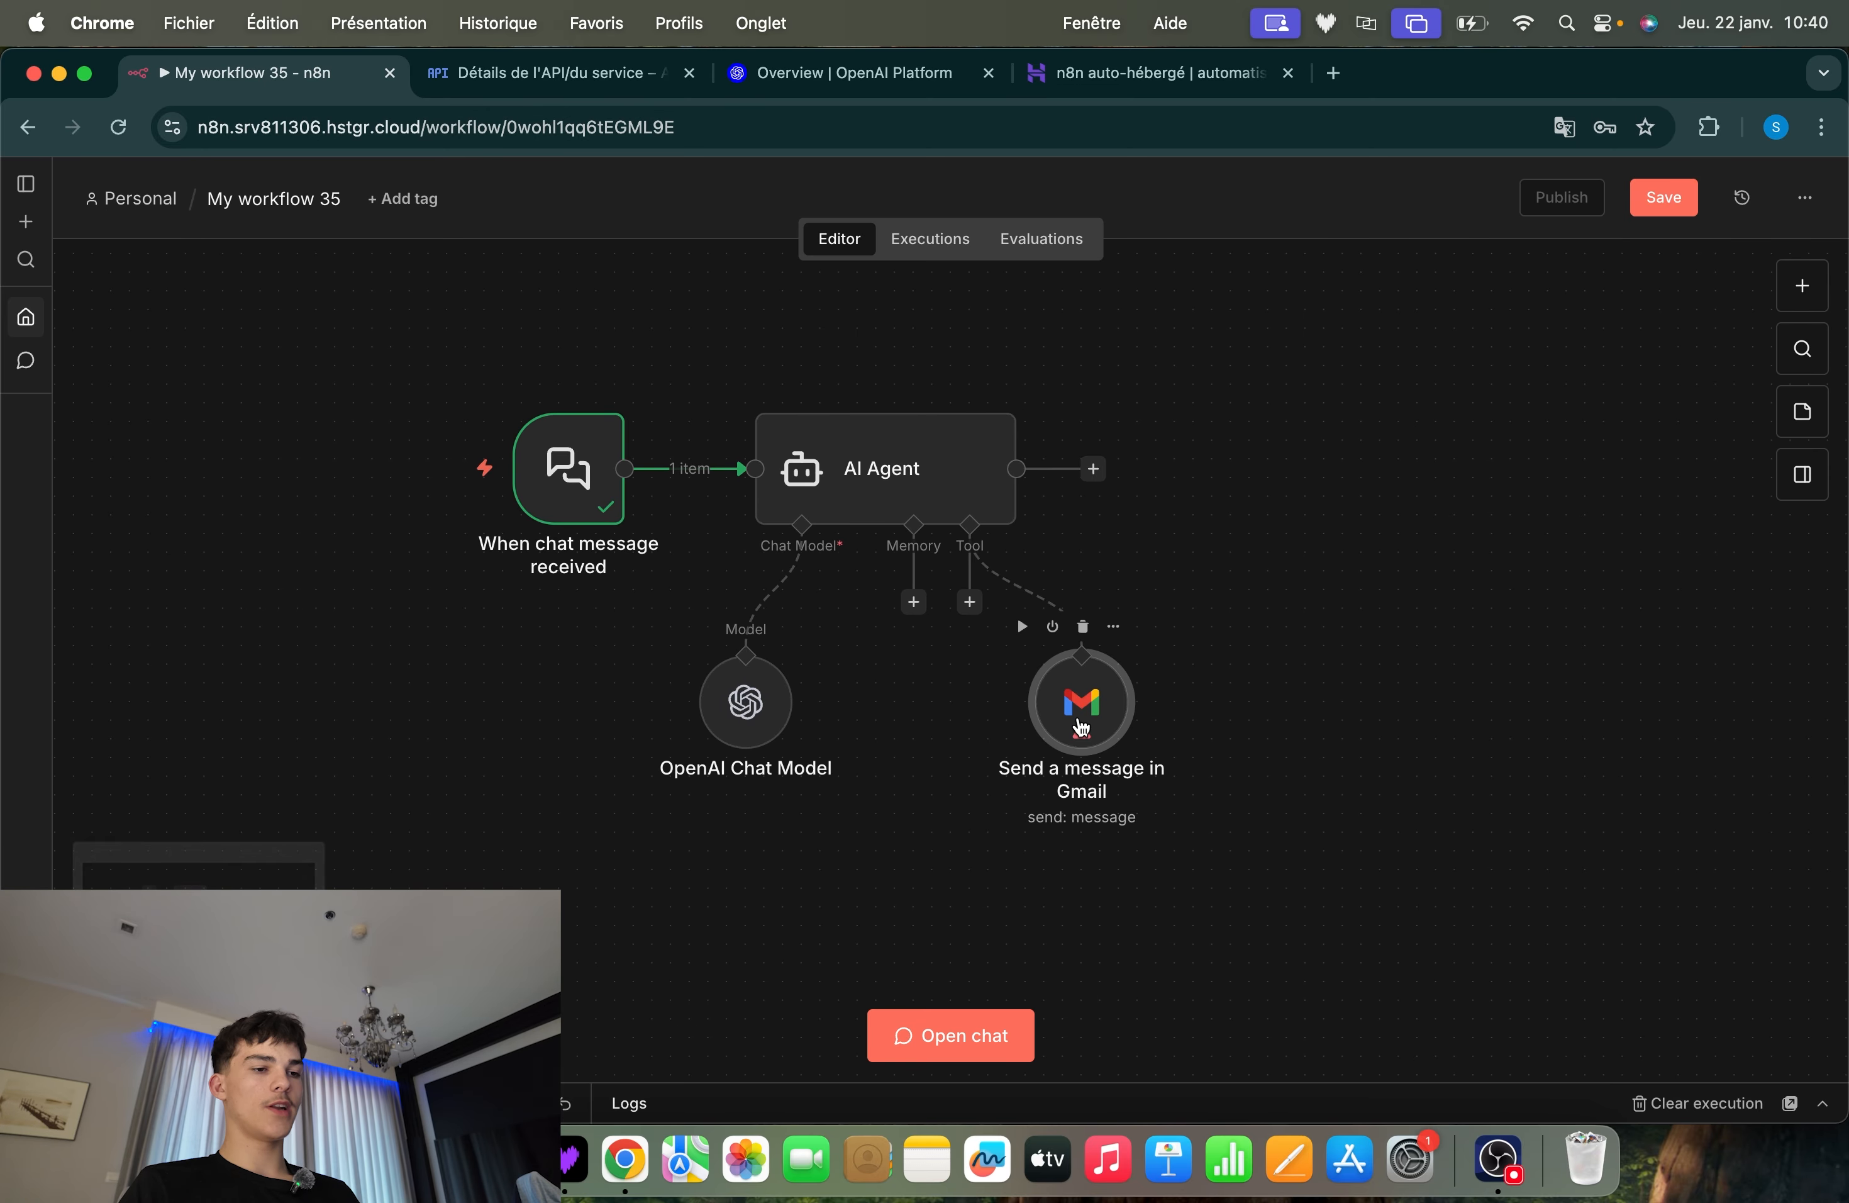
{"action": "double_click", "coordinate": [1112, 708]}
{"action": "scroll", "coordinate": [1041, 575], "scroll_direction": "down", "scroll_amount": 1}
{"action": "scroll", "coordinate": [1041, 574], "scroll_direction": "up", "scroll_amount": 1}
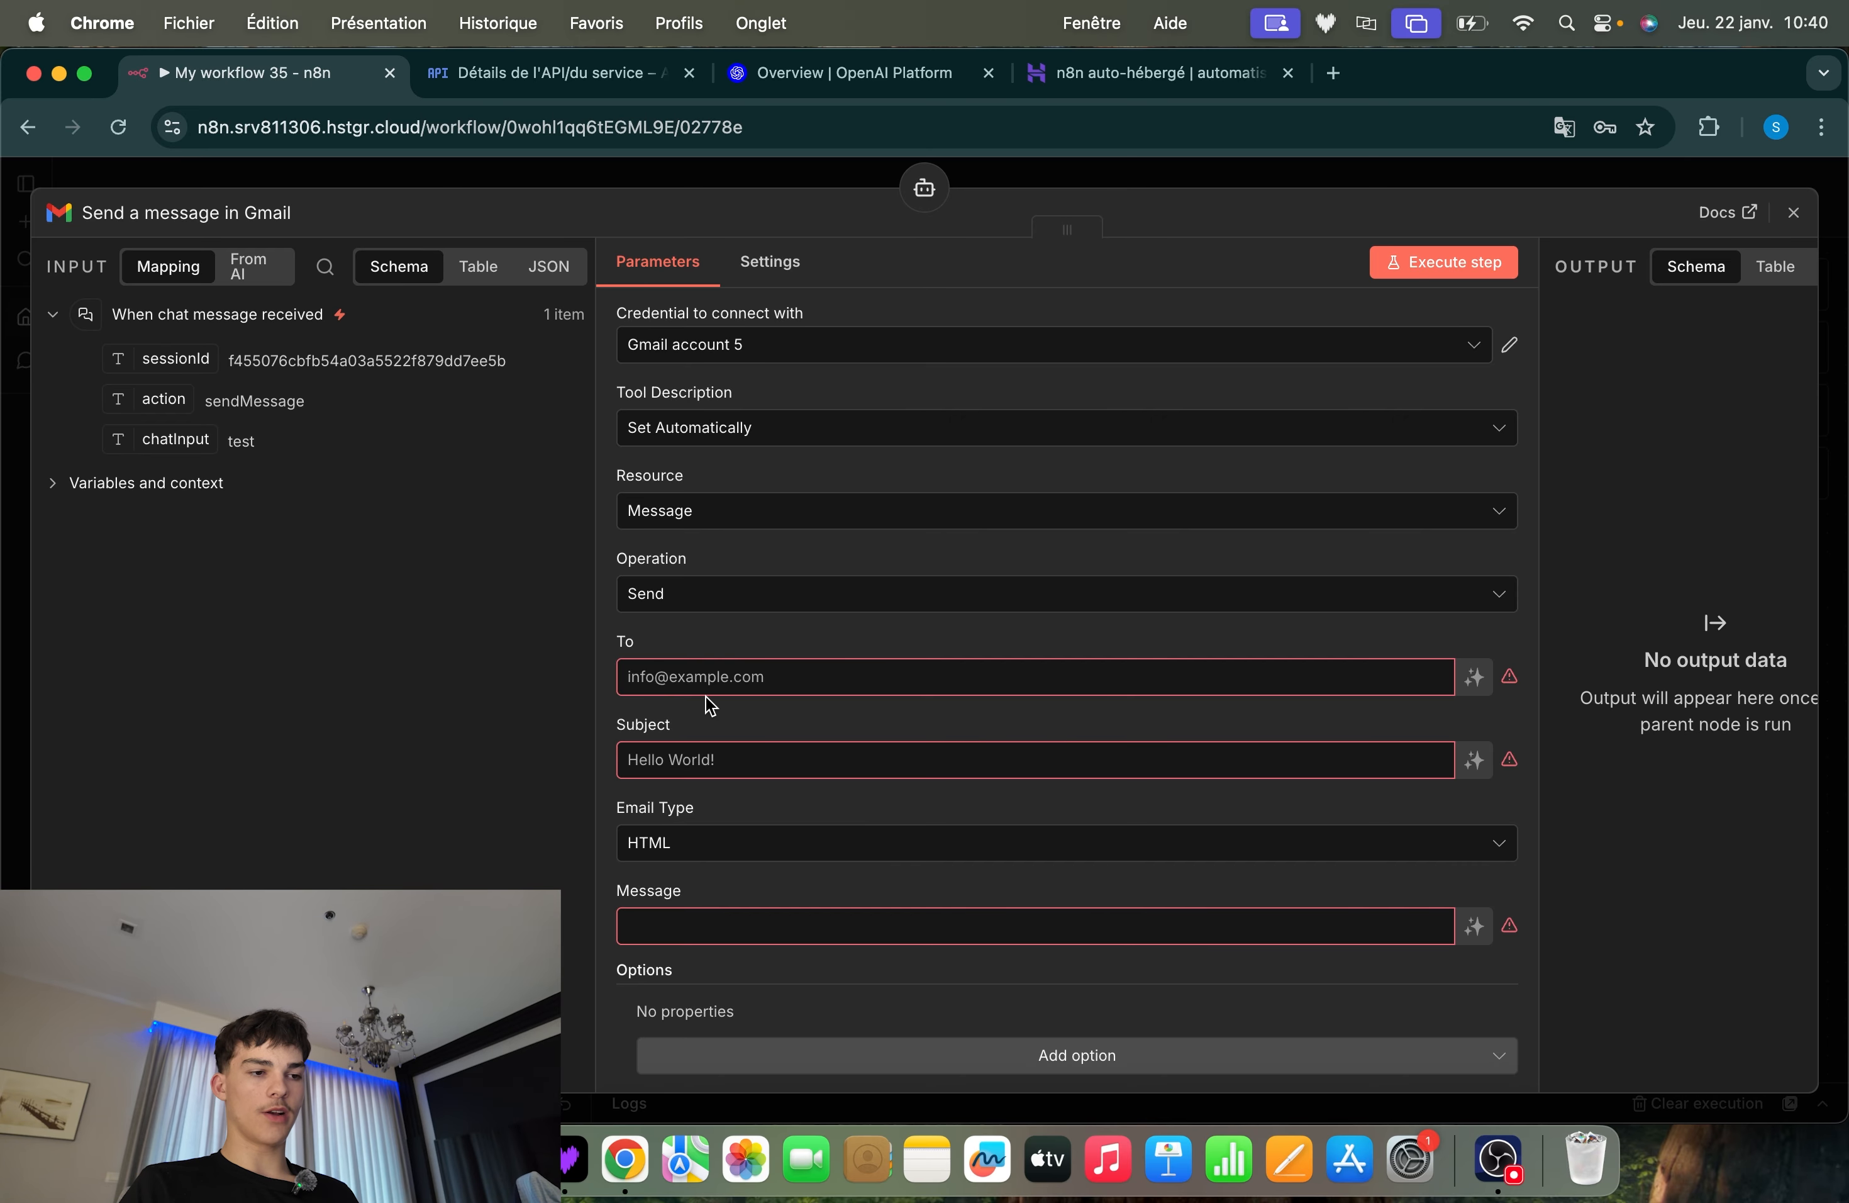
{"action": "left_click", "coordinate": [1473, 677]}
{"action": "left_click", "coordinate": [1474, 789]}
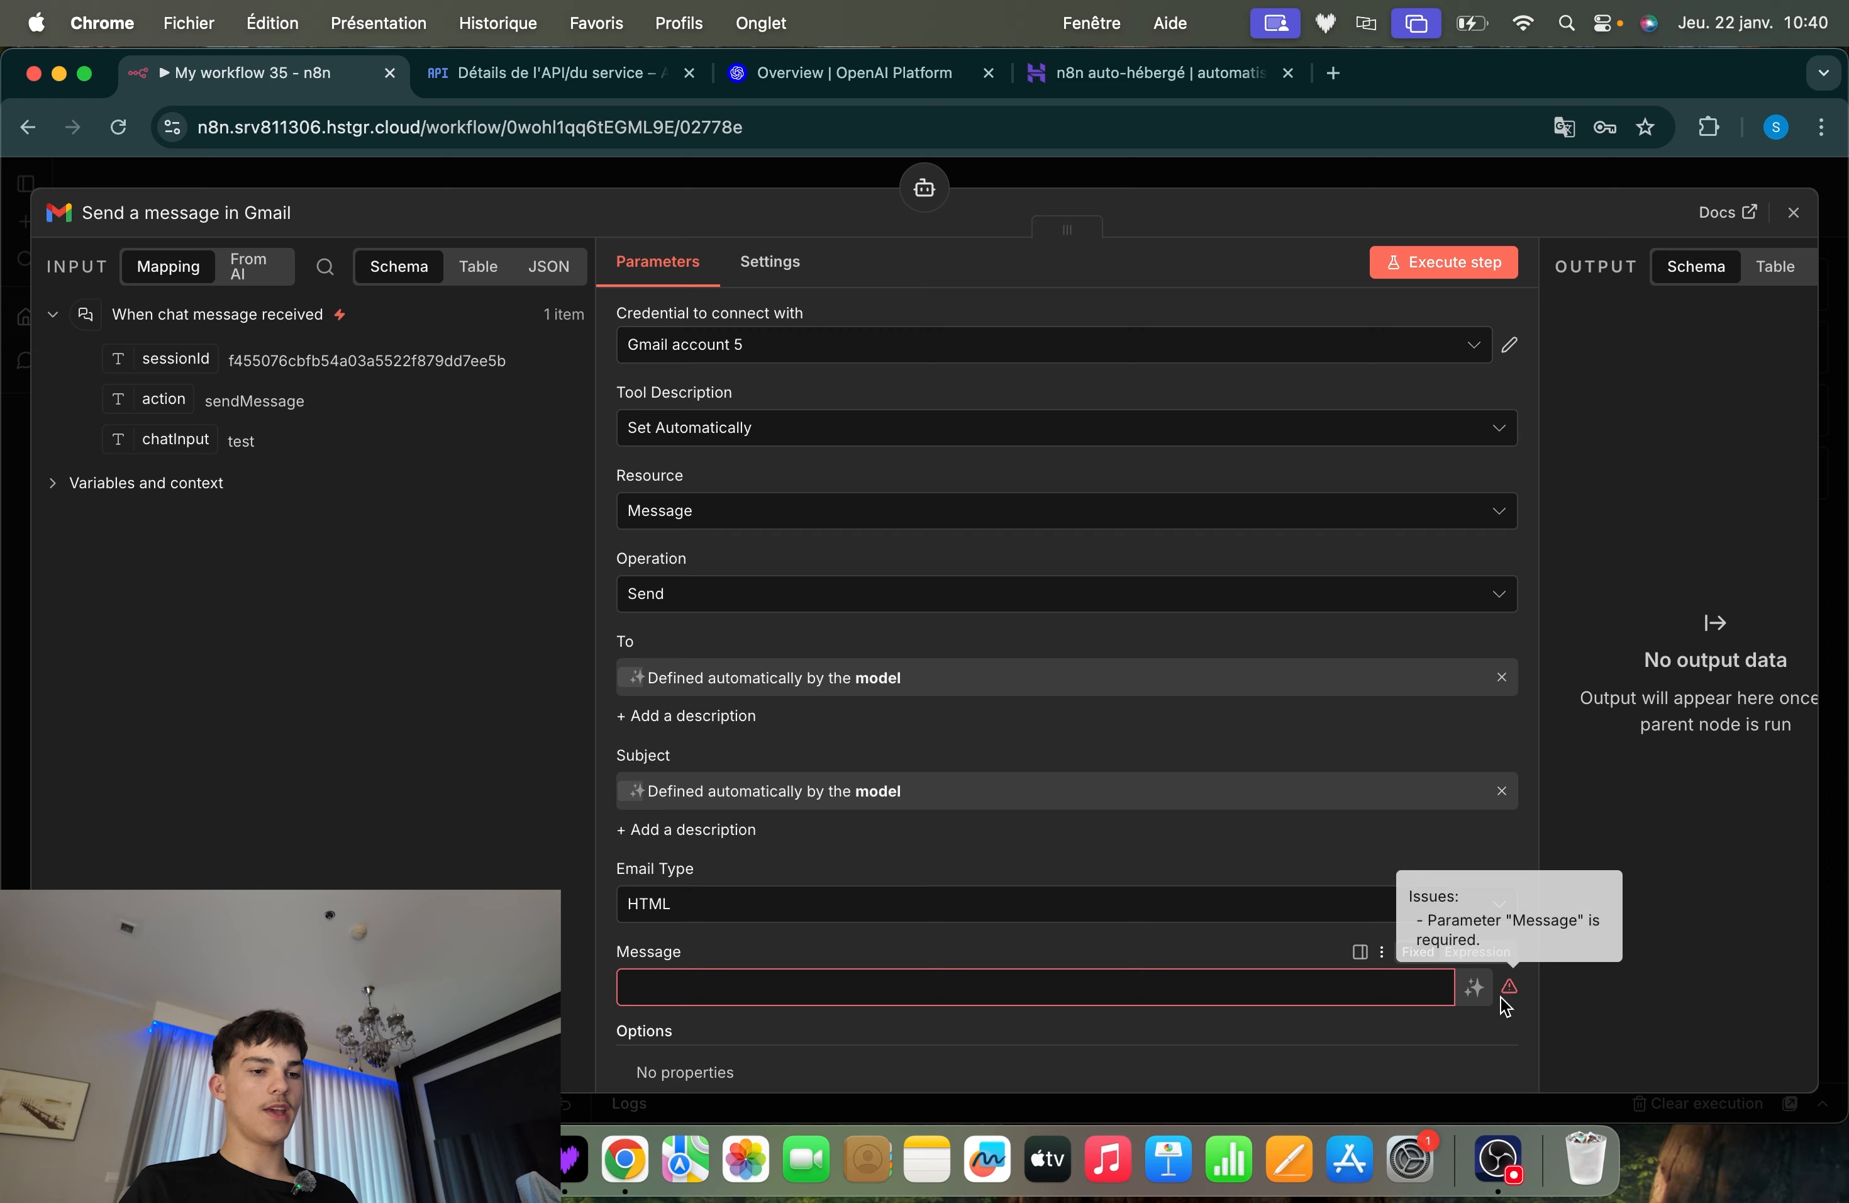
{"action": "left_click", "coordinate": [1474, 987]}
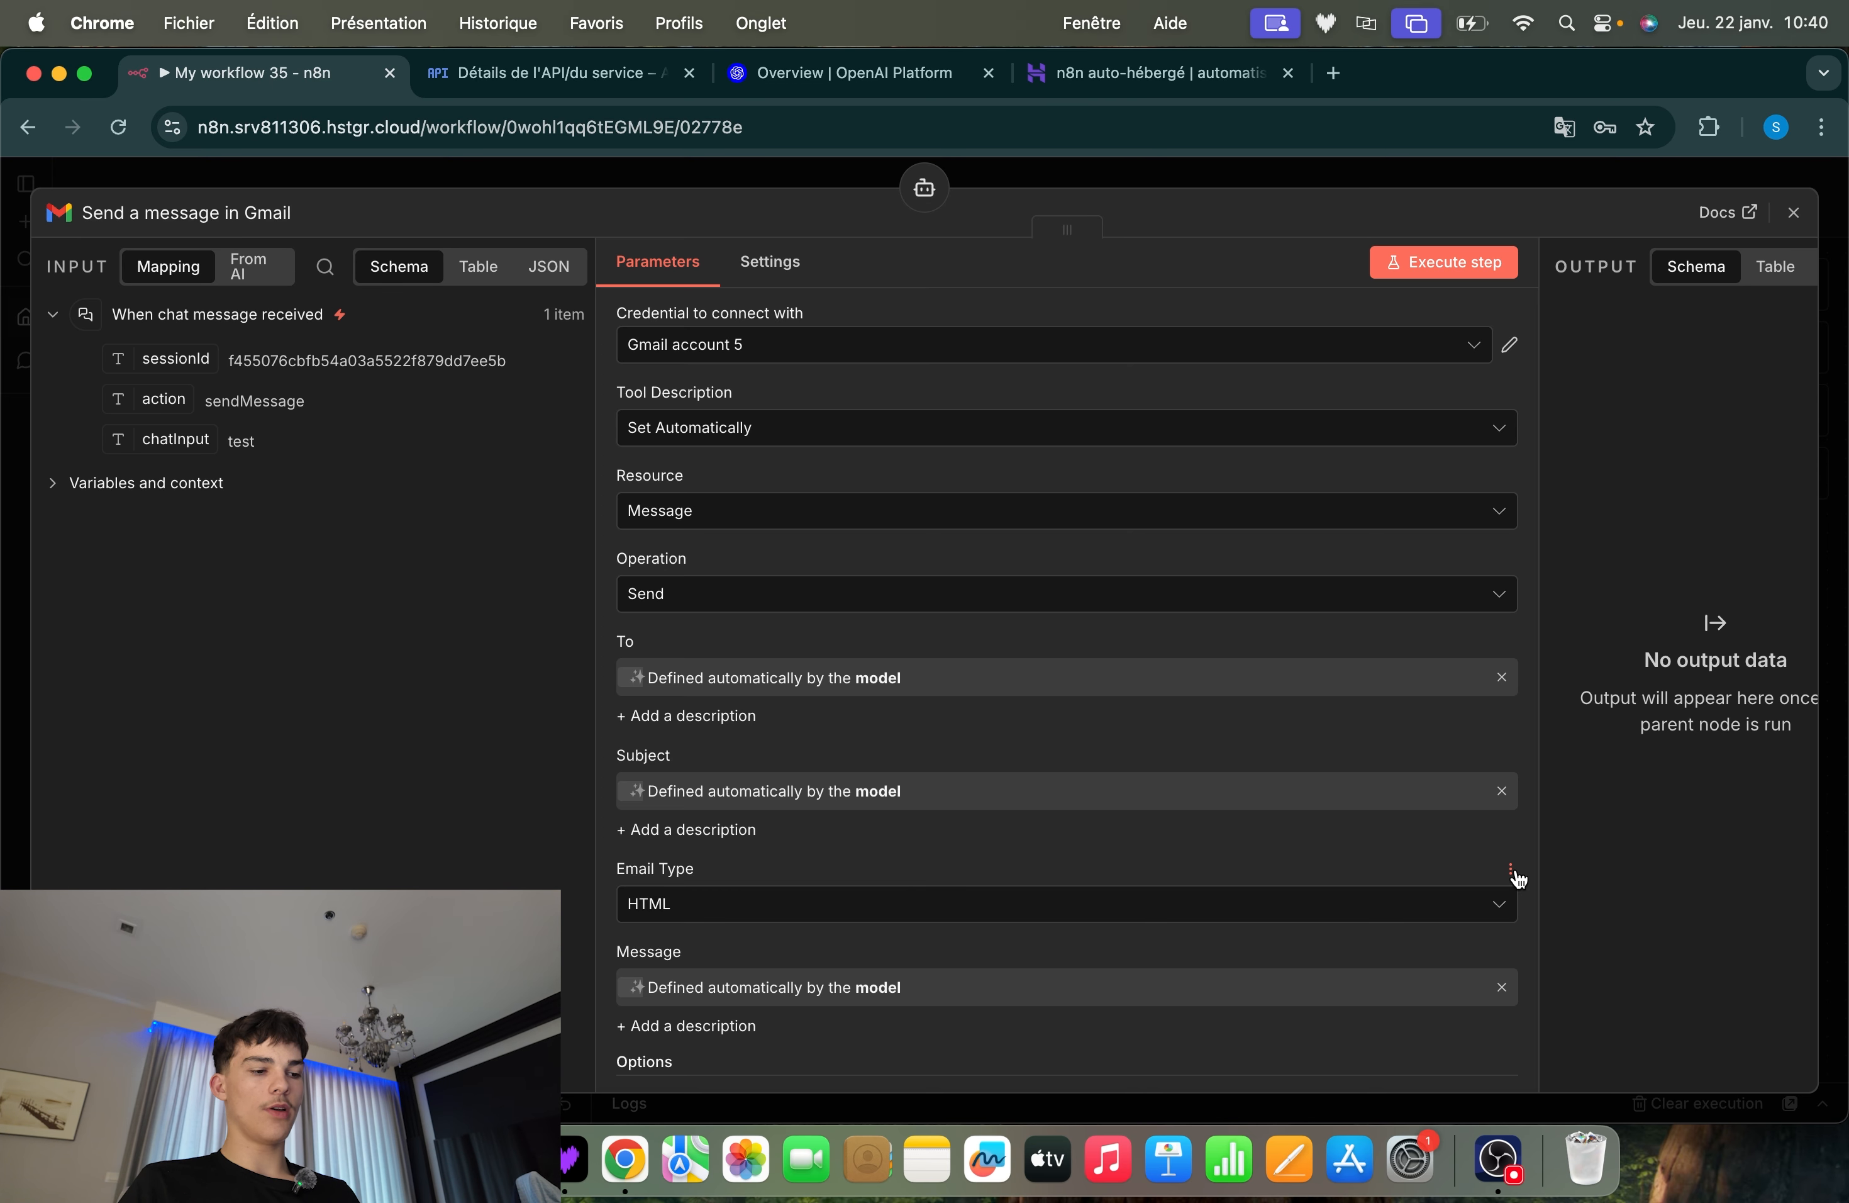
{"action": "left_click", "coordinate": [1666, 182]}
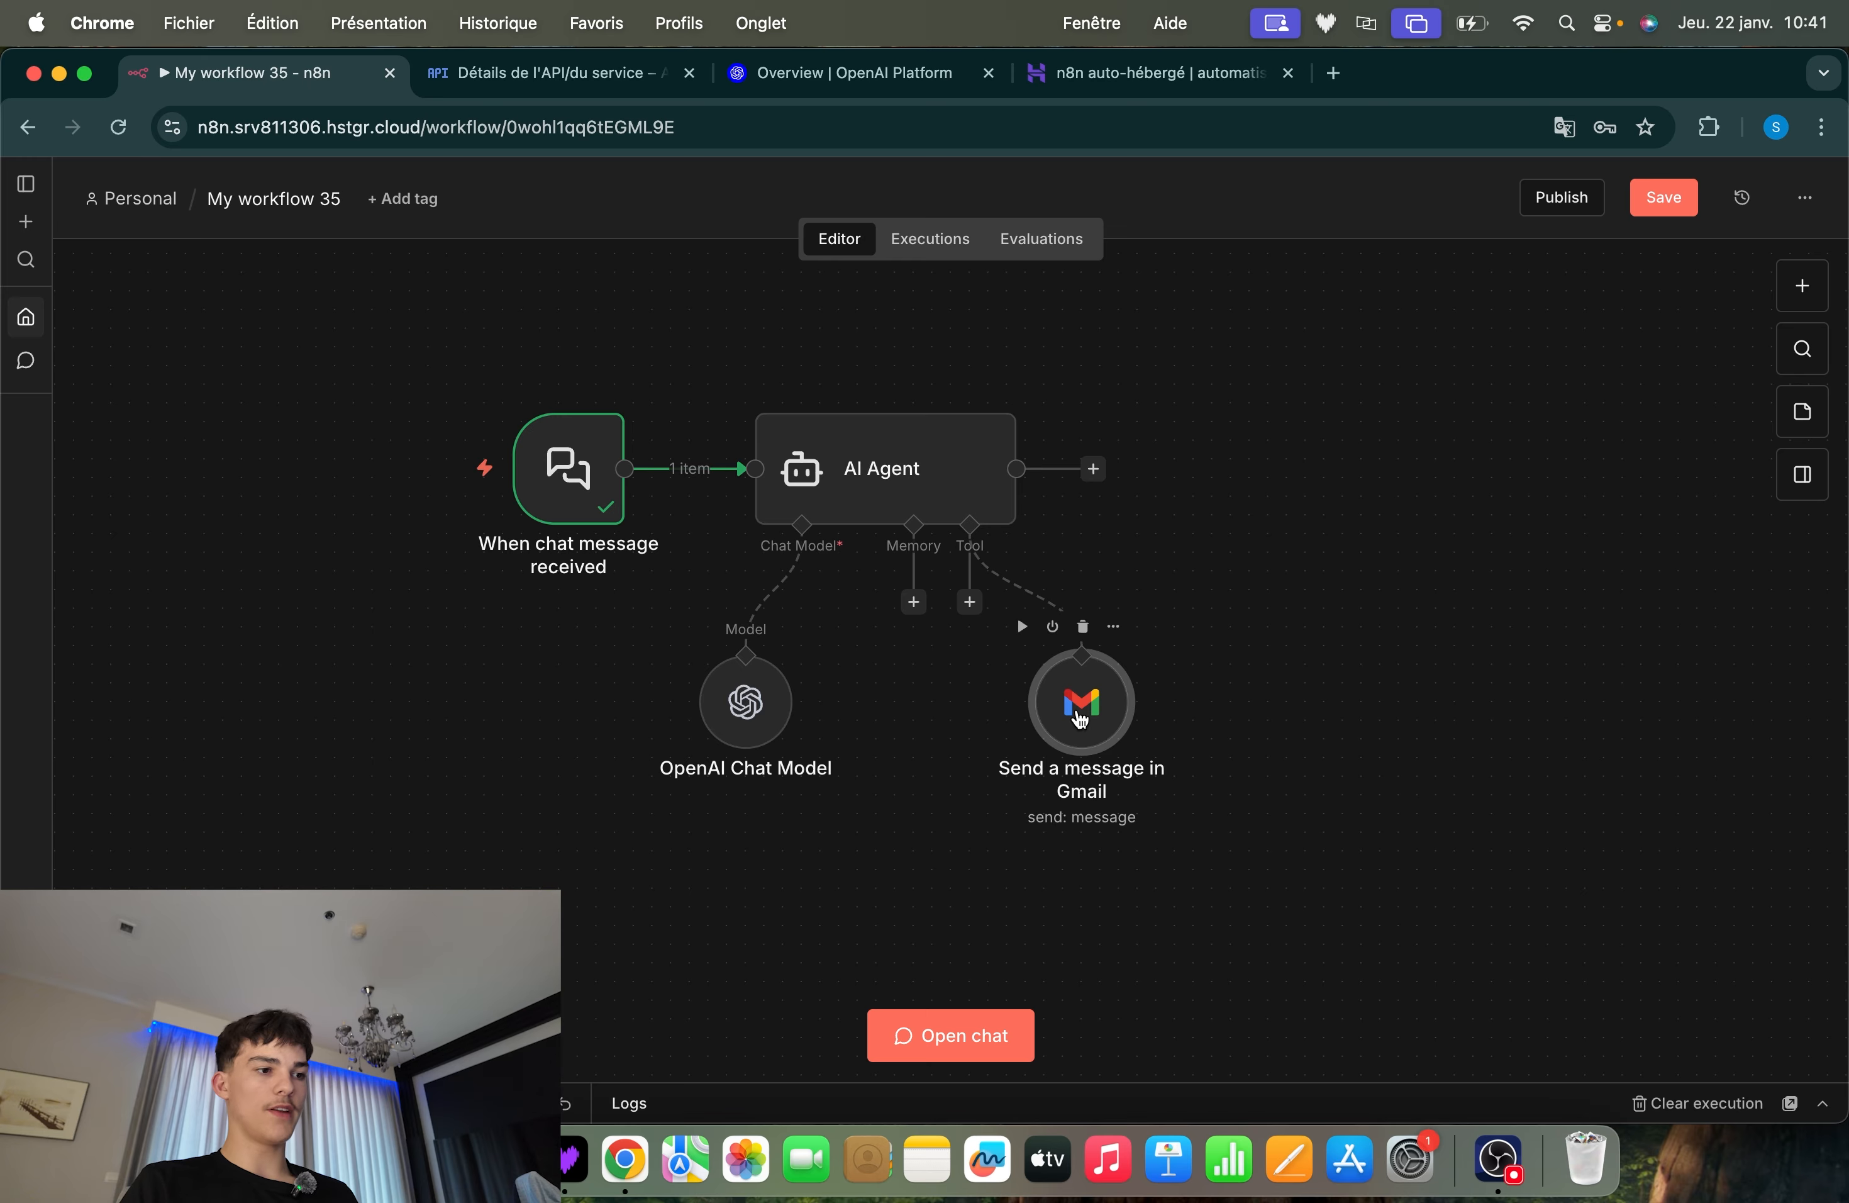
Review the model-defined fields of the Send a message in Gmail tool and look over the workflow canvas
{"action": "double_click", "coordinate": [1082, 702]}
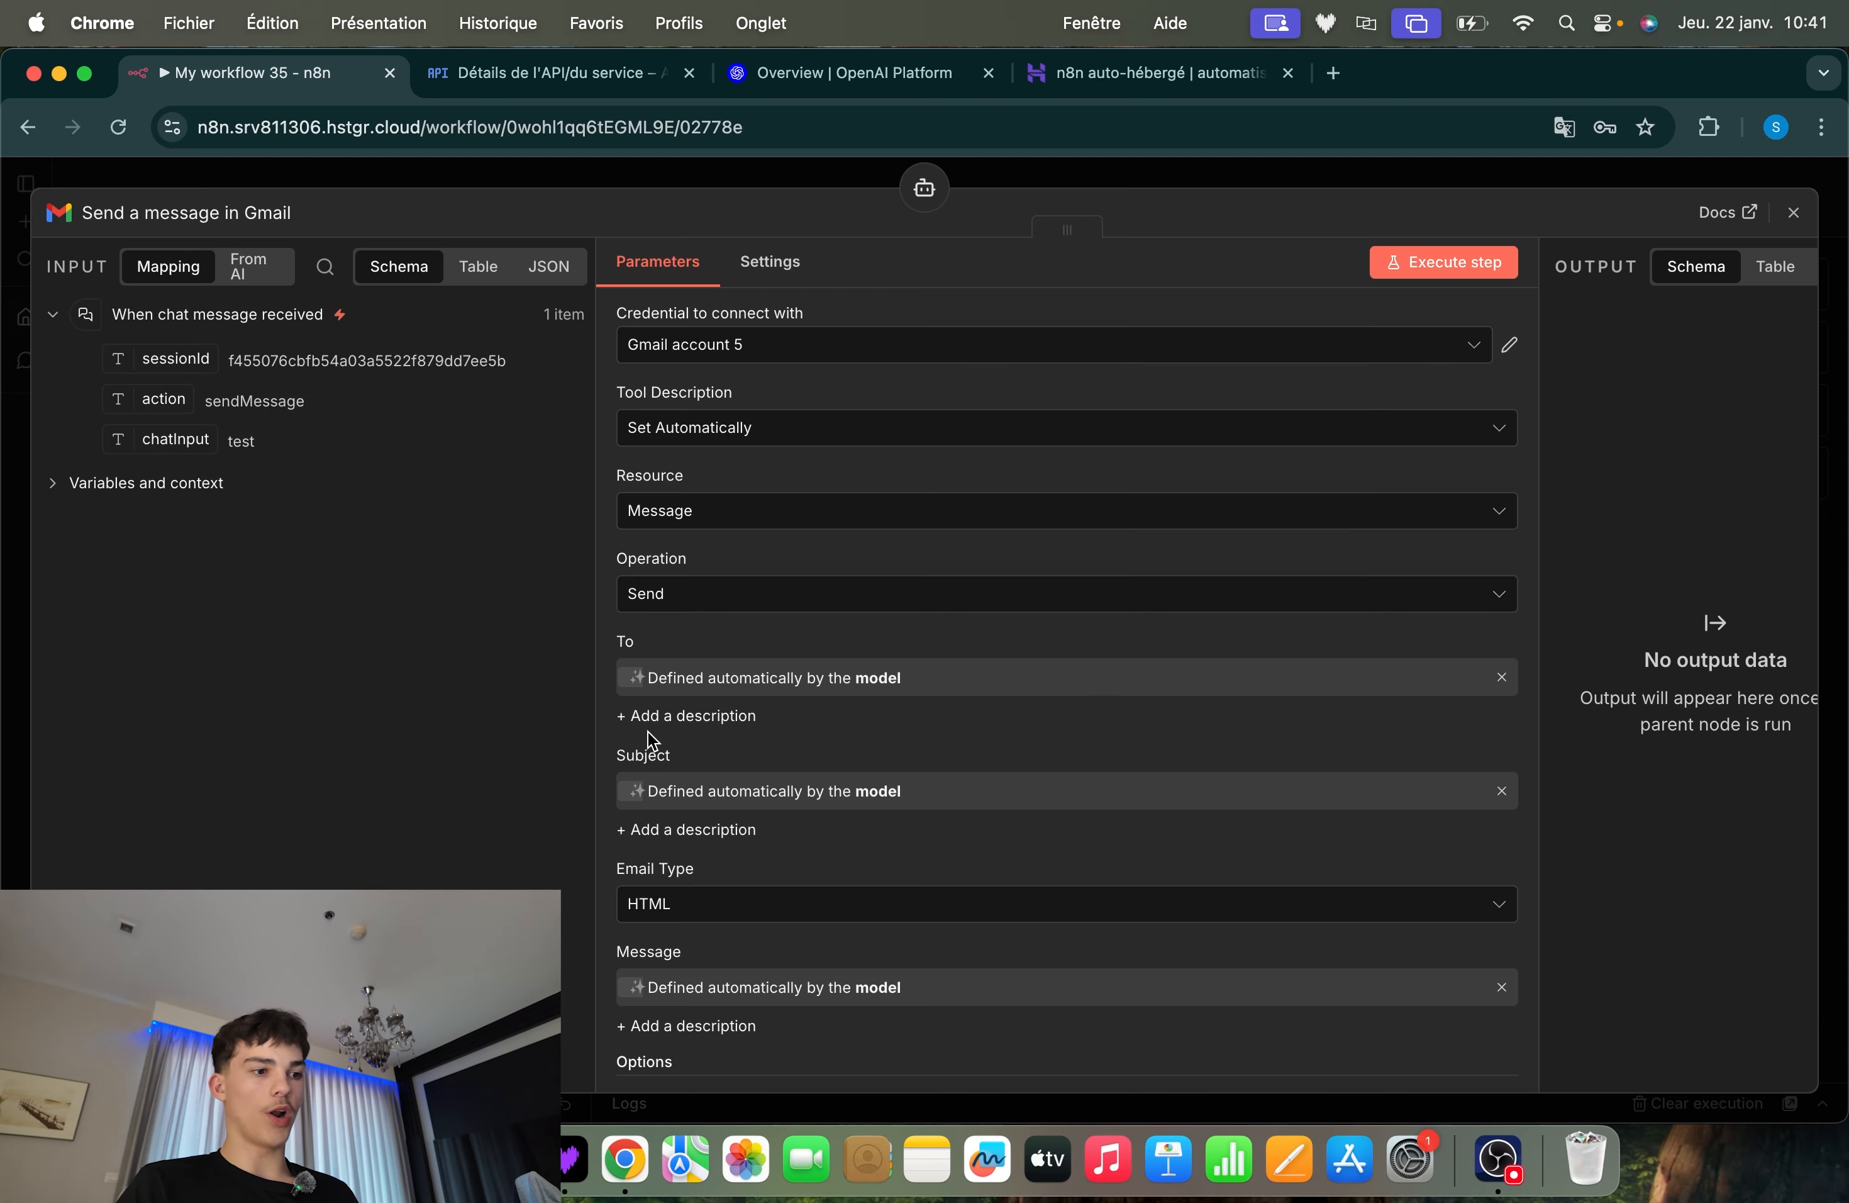
{"action": "left_click", "coordinate": [1015, 161]}
{"action": "scroll", "coordinate": [1051, 694], "scroll_direction": "up", "scroll_amount": 5}
{"action": "scroll", "coordinate": [1051, 694], "scroll_direction": "down", "scroll_amount": 8}
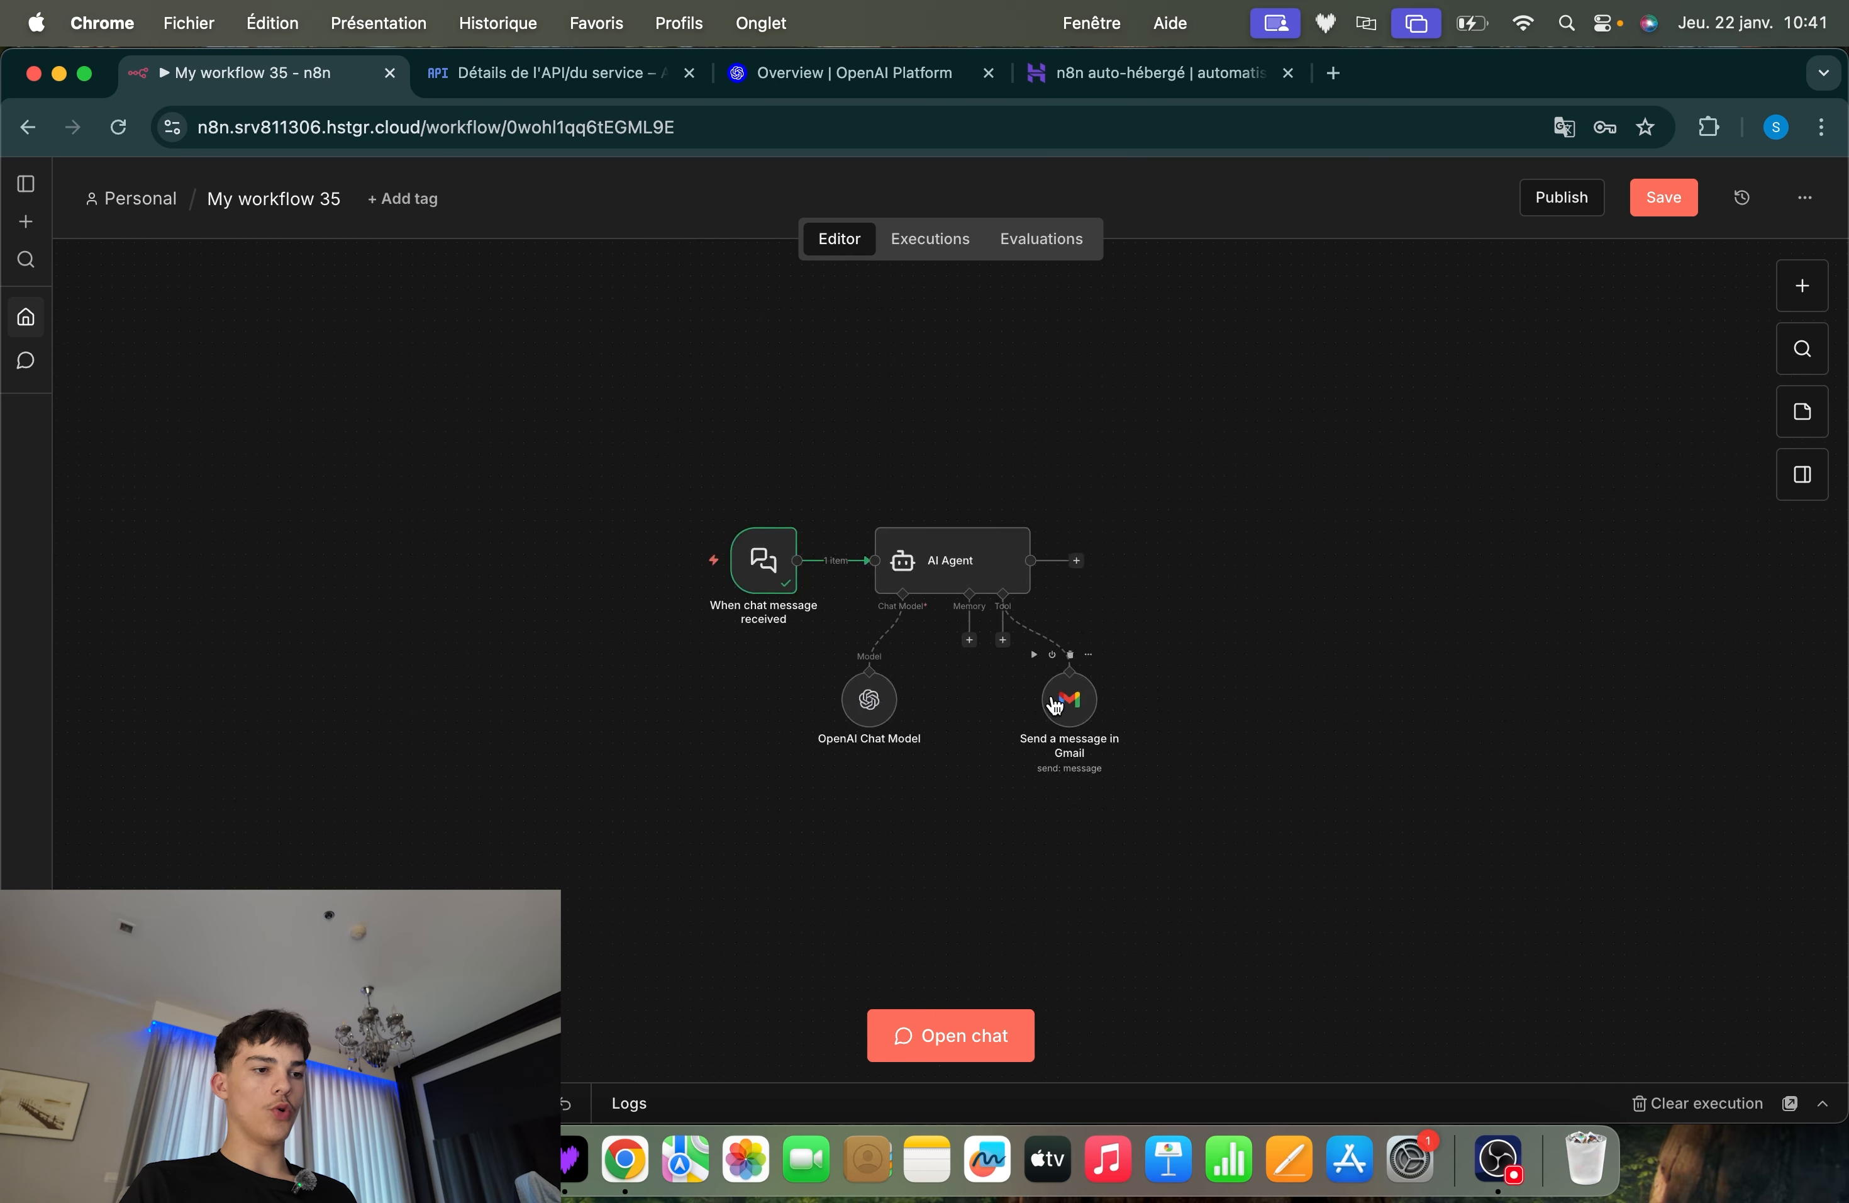
{"action": "scroll", "coordinate": [1051, 694], "scroll_direction": "left", "scroll_amount": 1}
{"action": "scroll", "coordinate": [1051, 695], "scroll_direction": "up", "scroll_amount": 2}
{"action": "scroll", "coordinate": [1056, 704], "scroll_direction": "right", "scroll_amount": 1}
{"action": "scroll", "coordinate": [1056, 704], "scroll_direction": "up", "scroll_amount": 1}
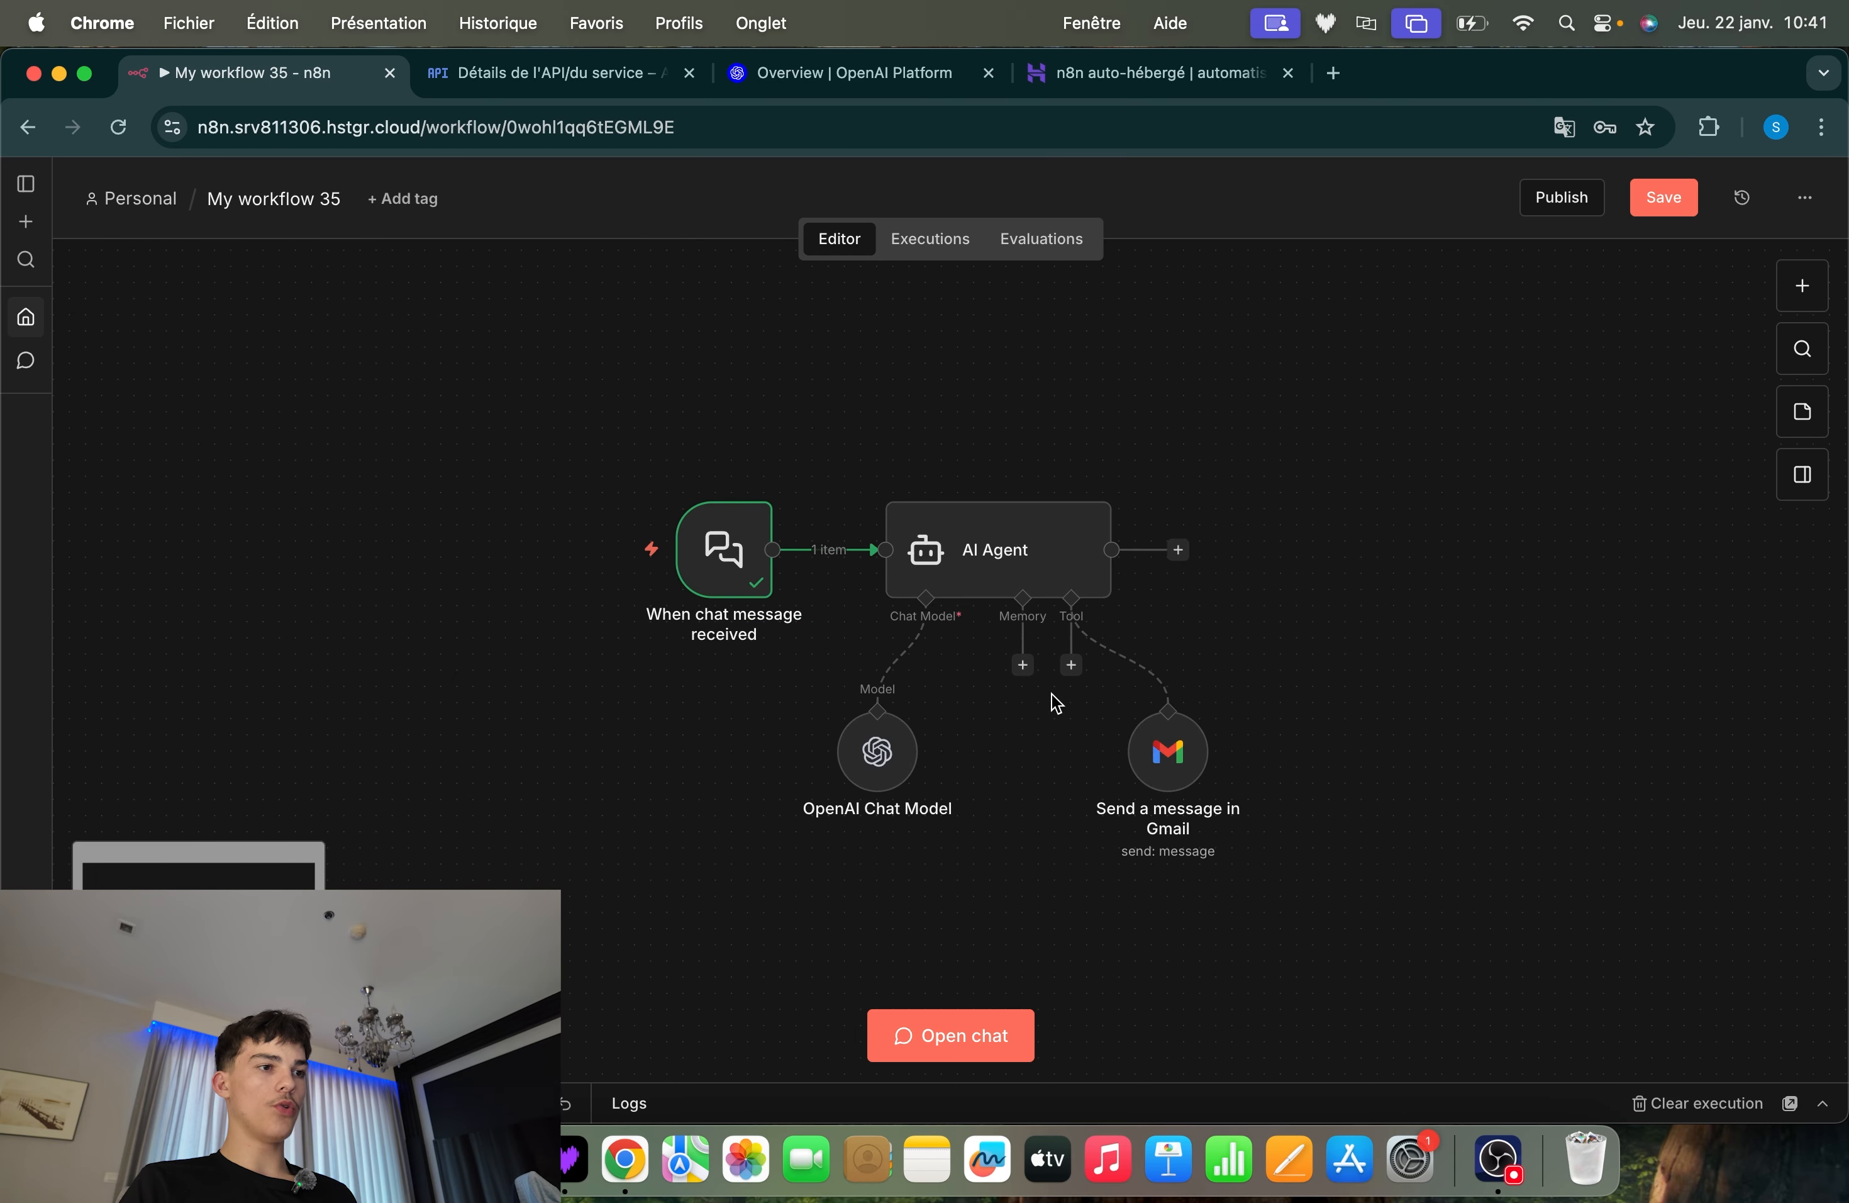
{"action": "left_click_drag", "start_coordinate": [1009, 557], "coordinate": [993, 556]}
{"action": "left_click_drag", "start_coordinate": [1047, 600], "coordinate": [1015, 547]}
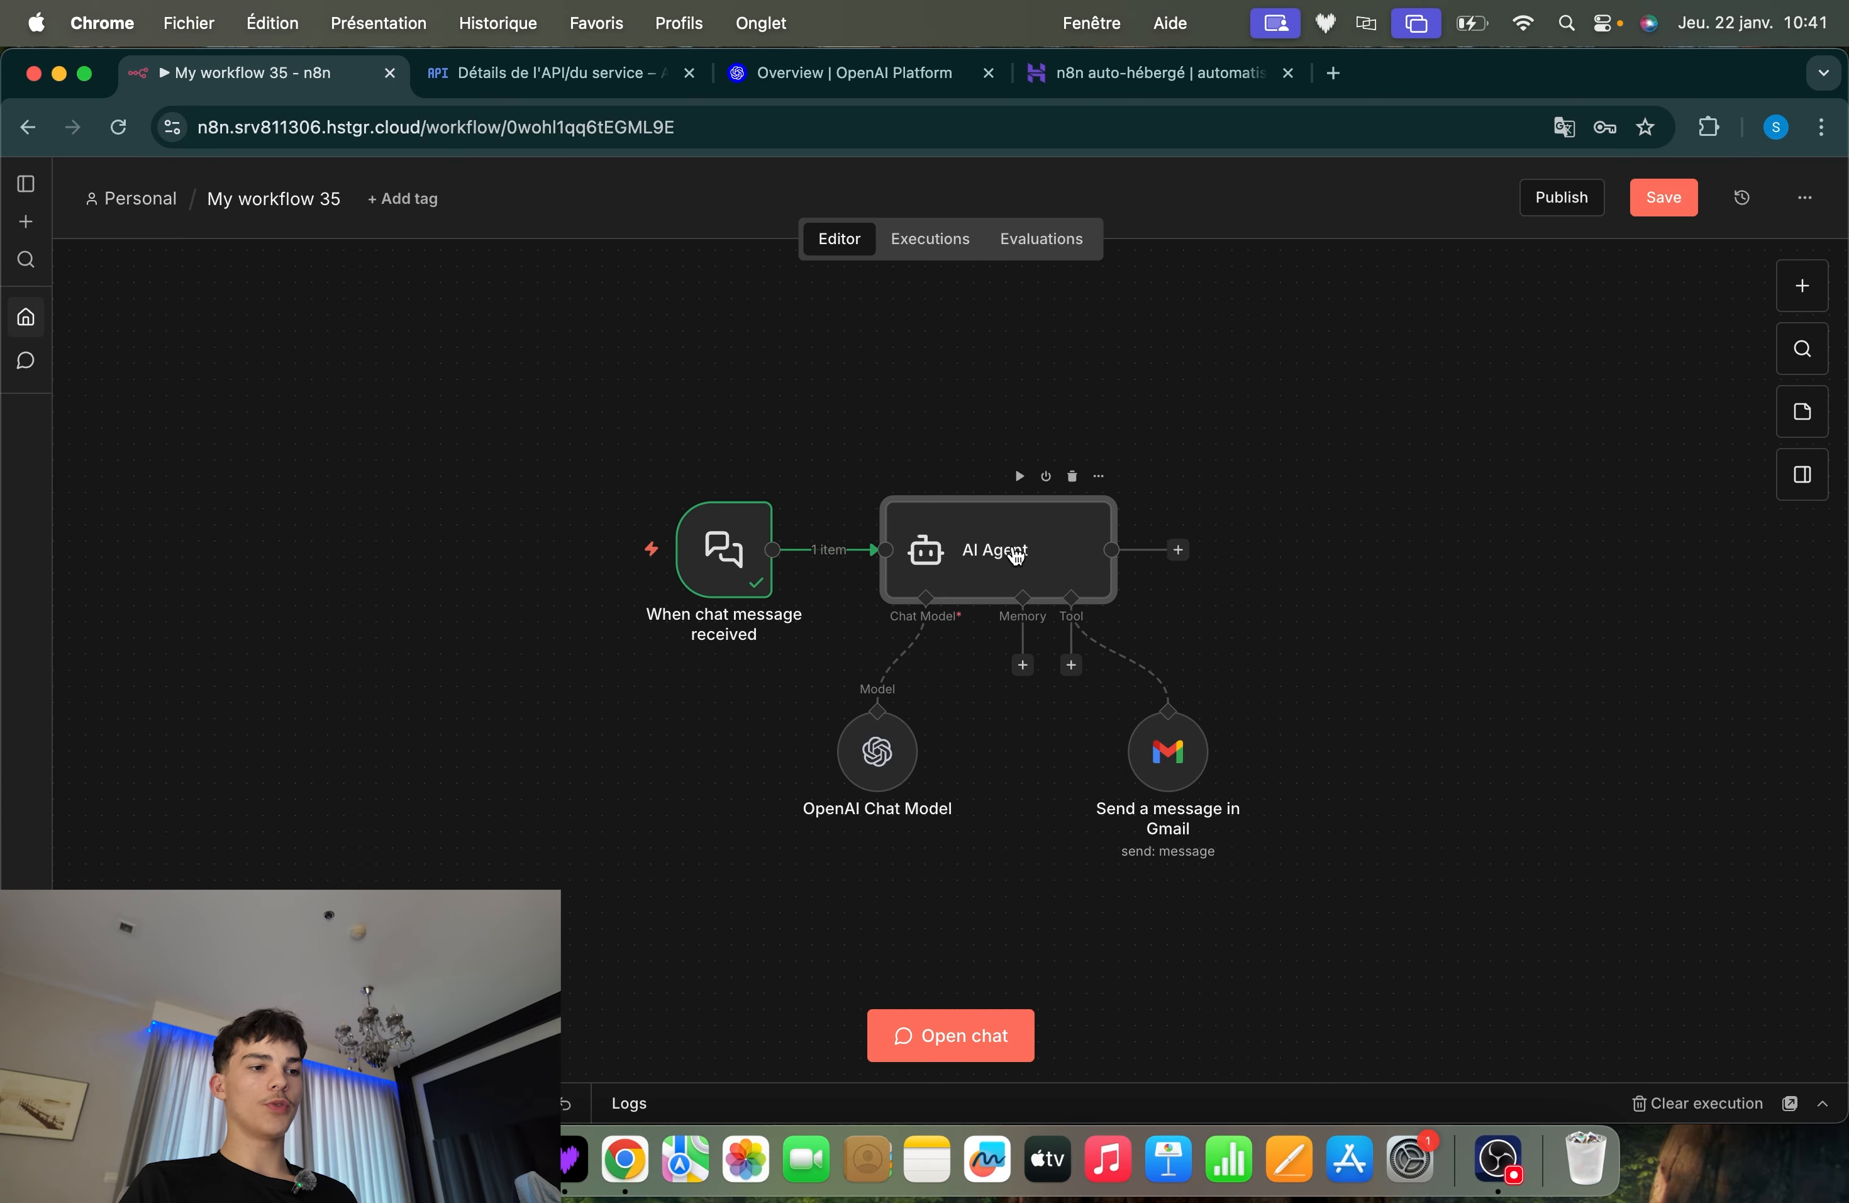
{"action": "scroll", "coordinate": [1424, 574], "scroll_direction": "right", "scroll_amount": 2}
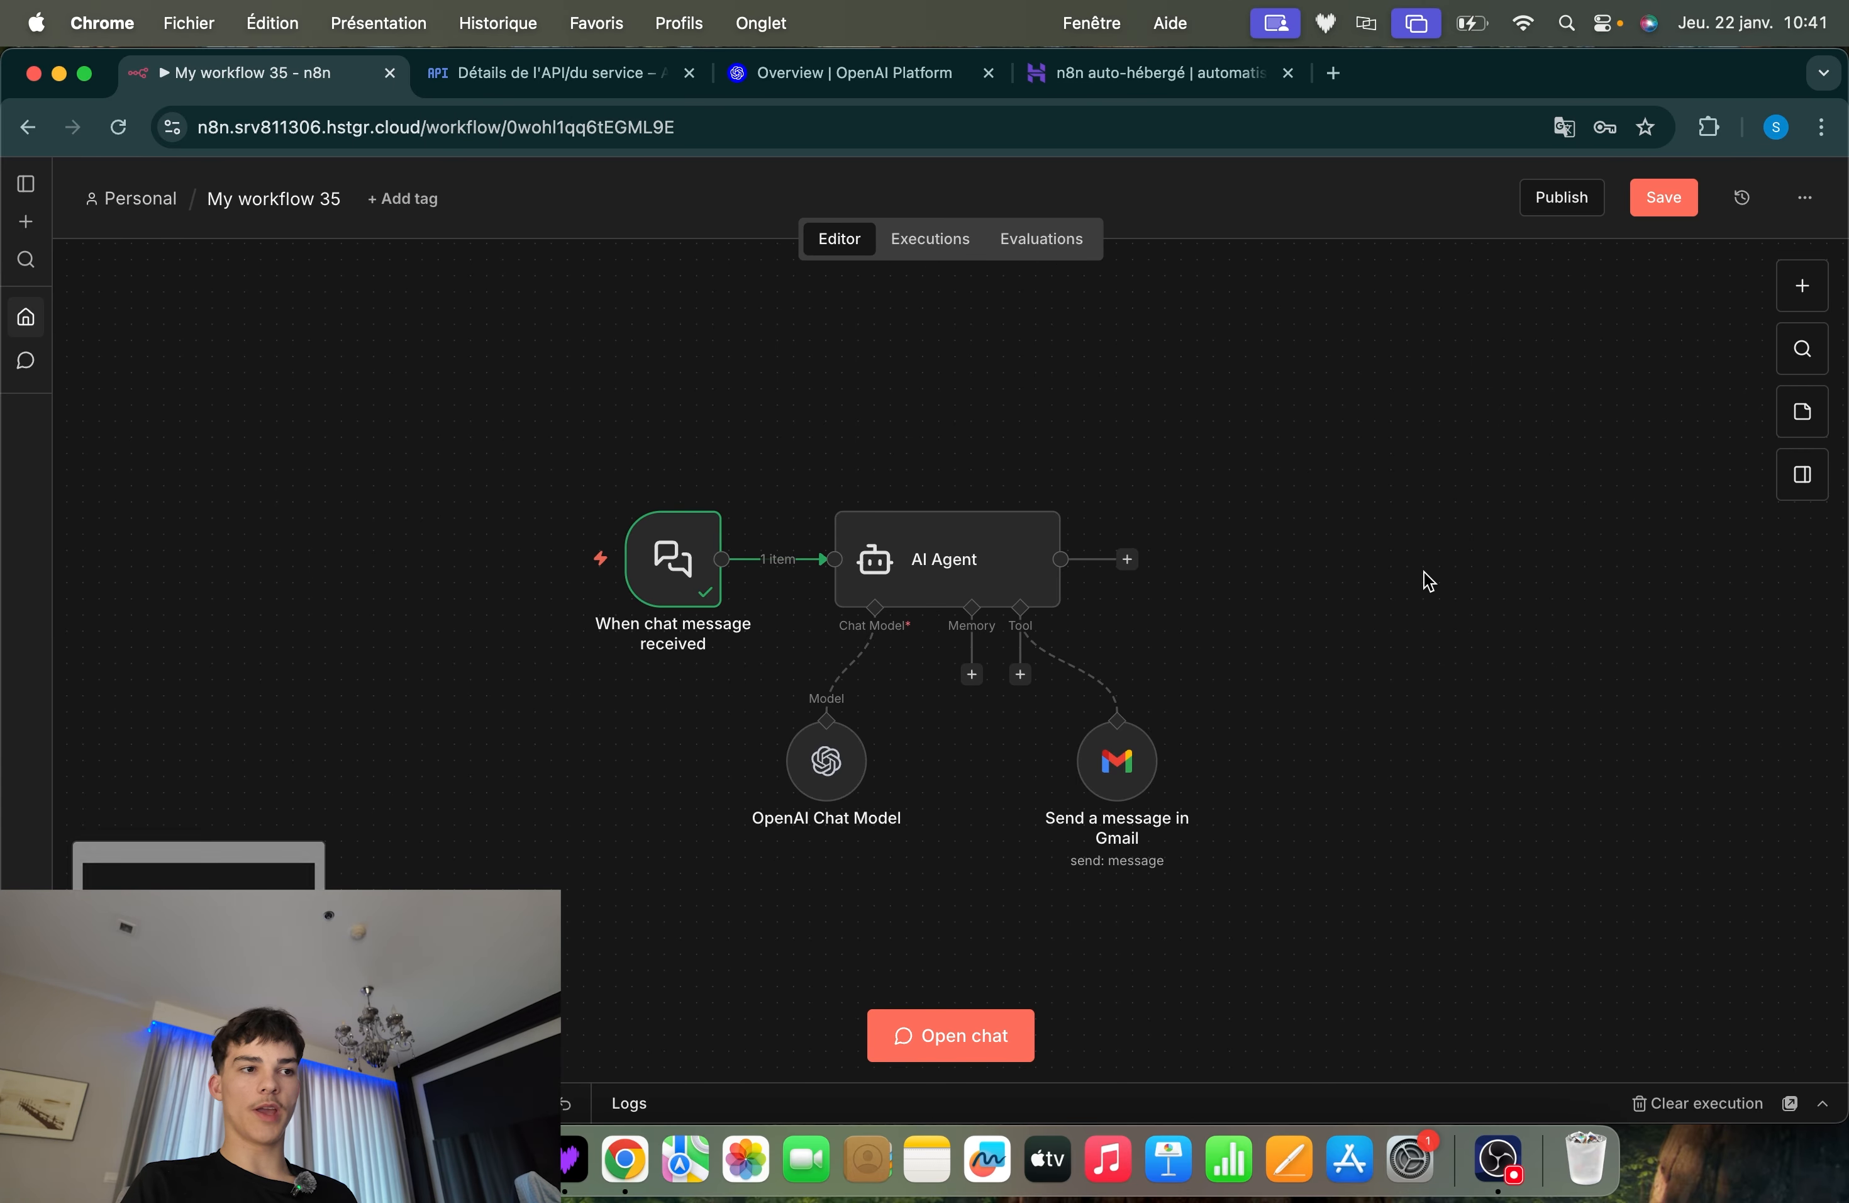
Search Google for "claude" in a new browser tab and open the claude.ai site
{"action": "left_click", "coordinate": [1333, 72]}
{"action": "left_click", "coordinate": [840, 561]}
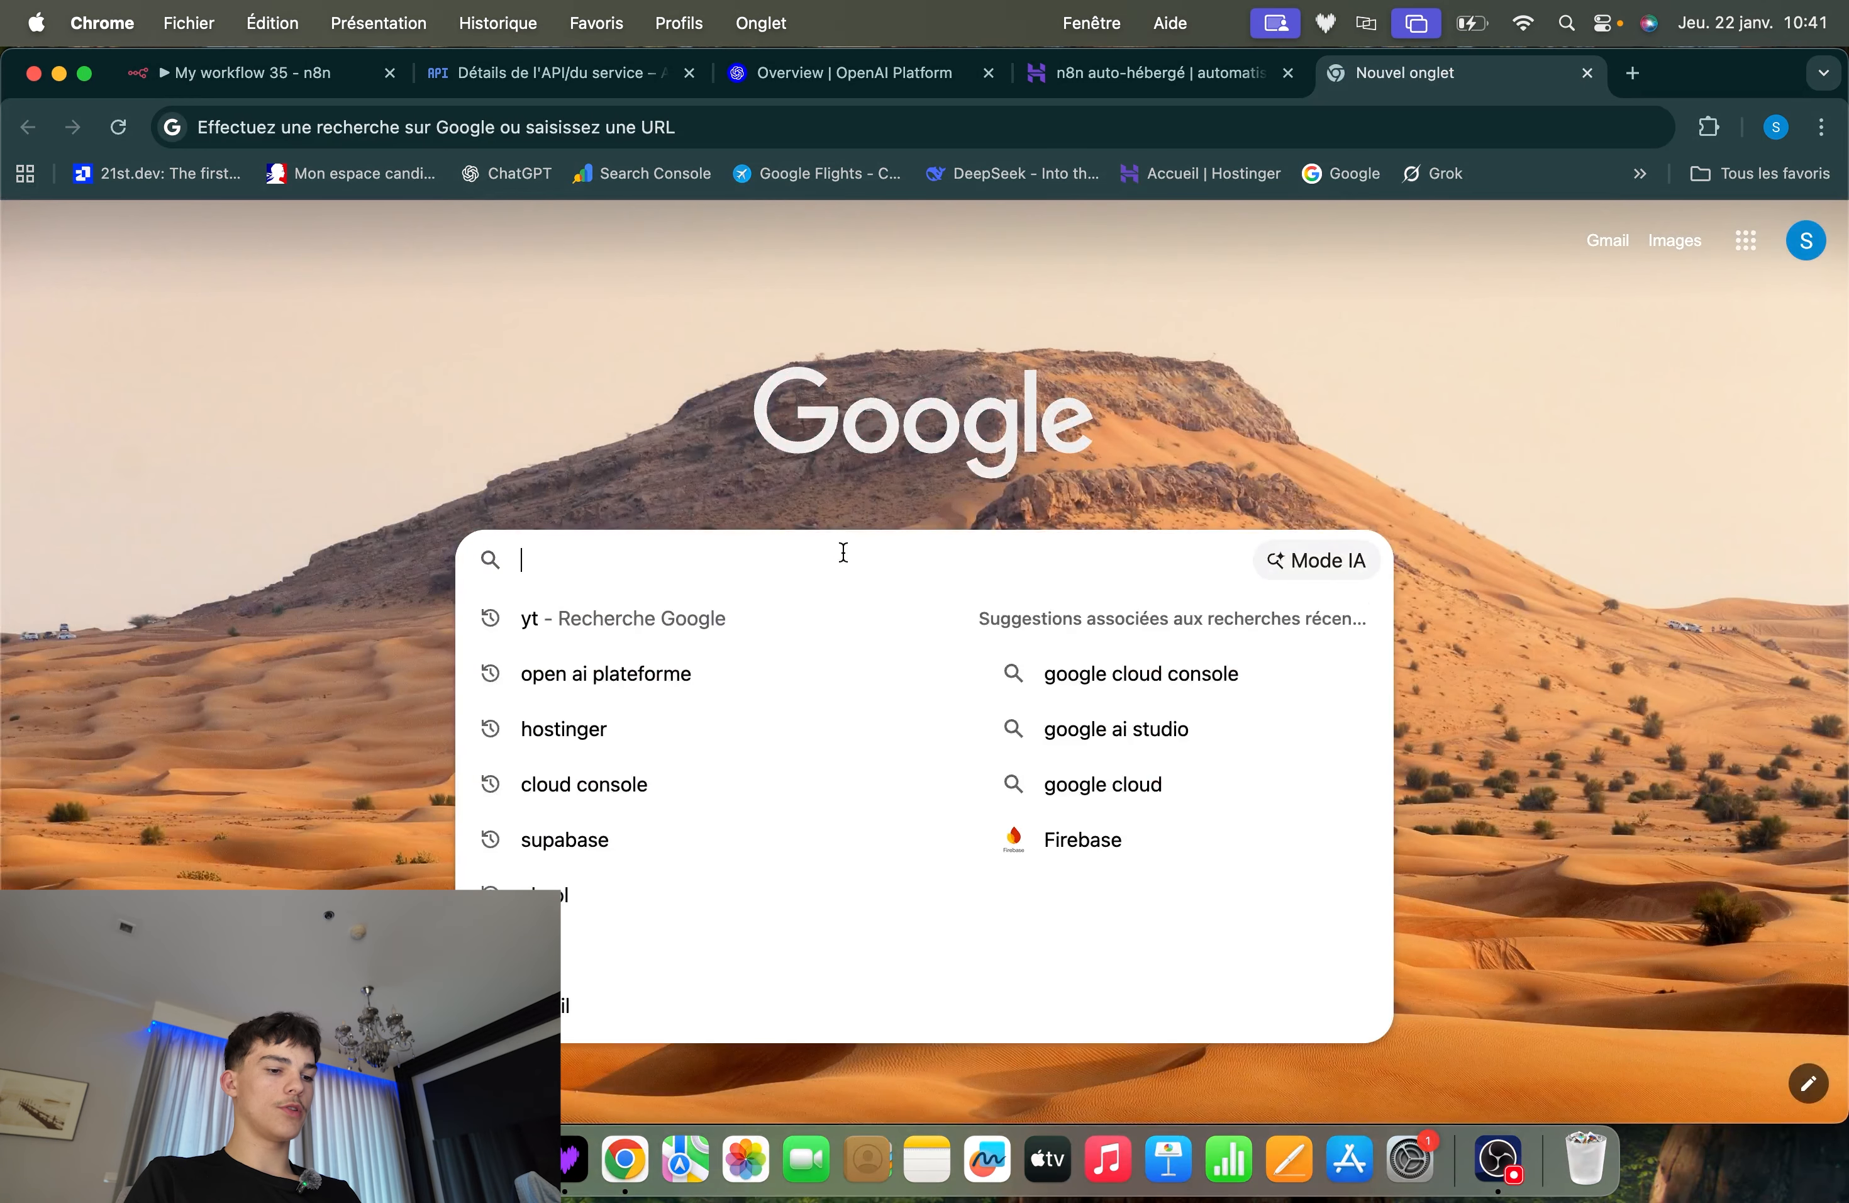
{"action": "type", "text": "claude"}
{"action": "key", "text": "Return"}
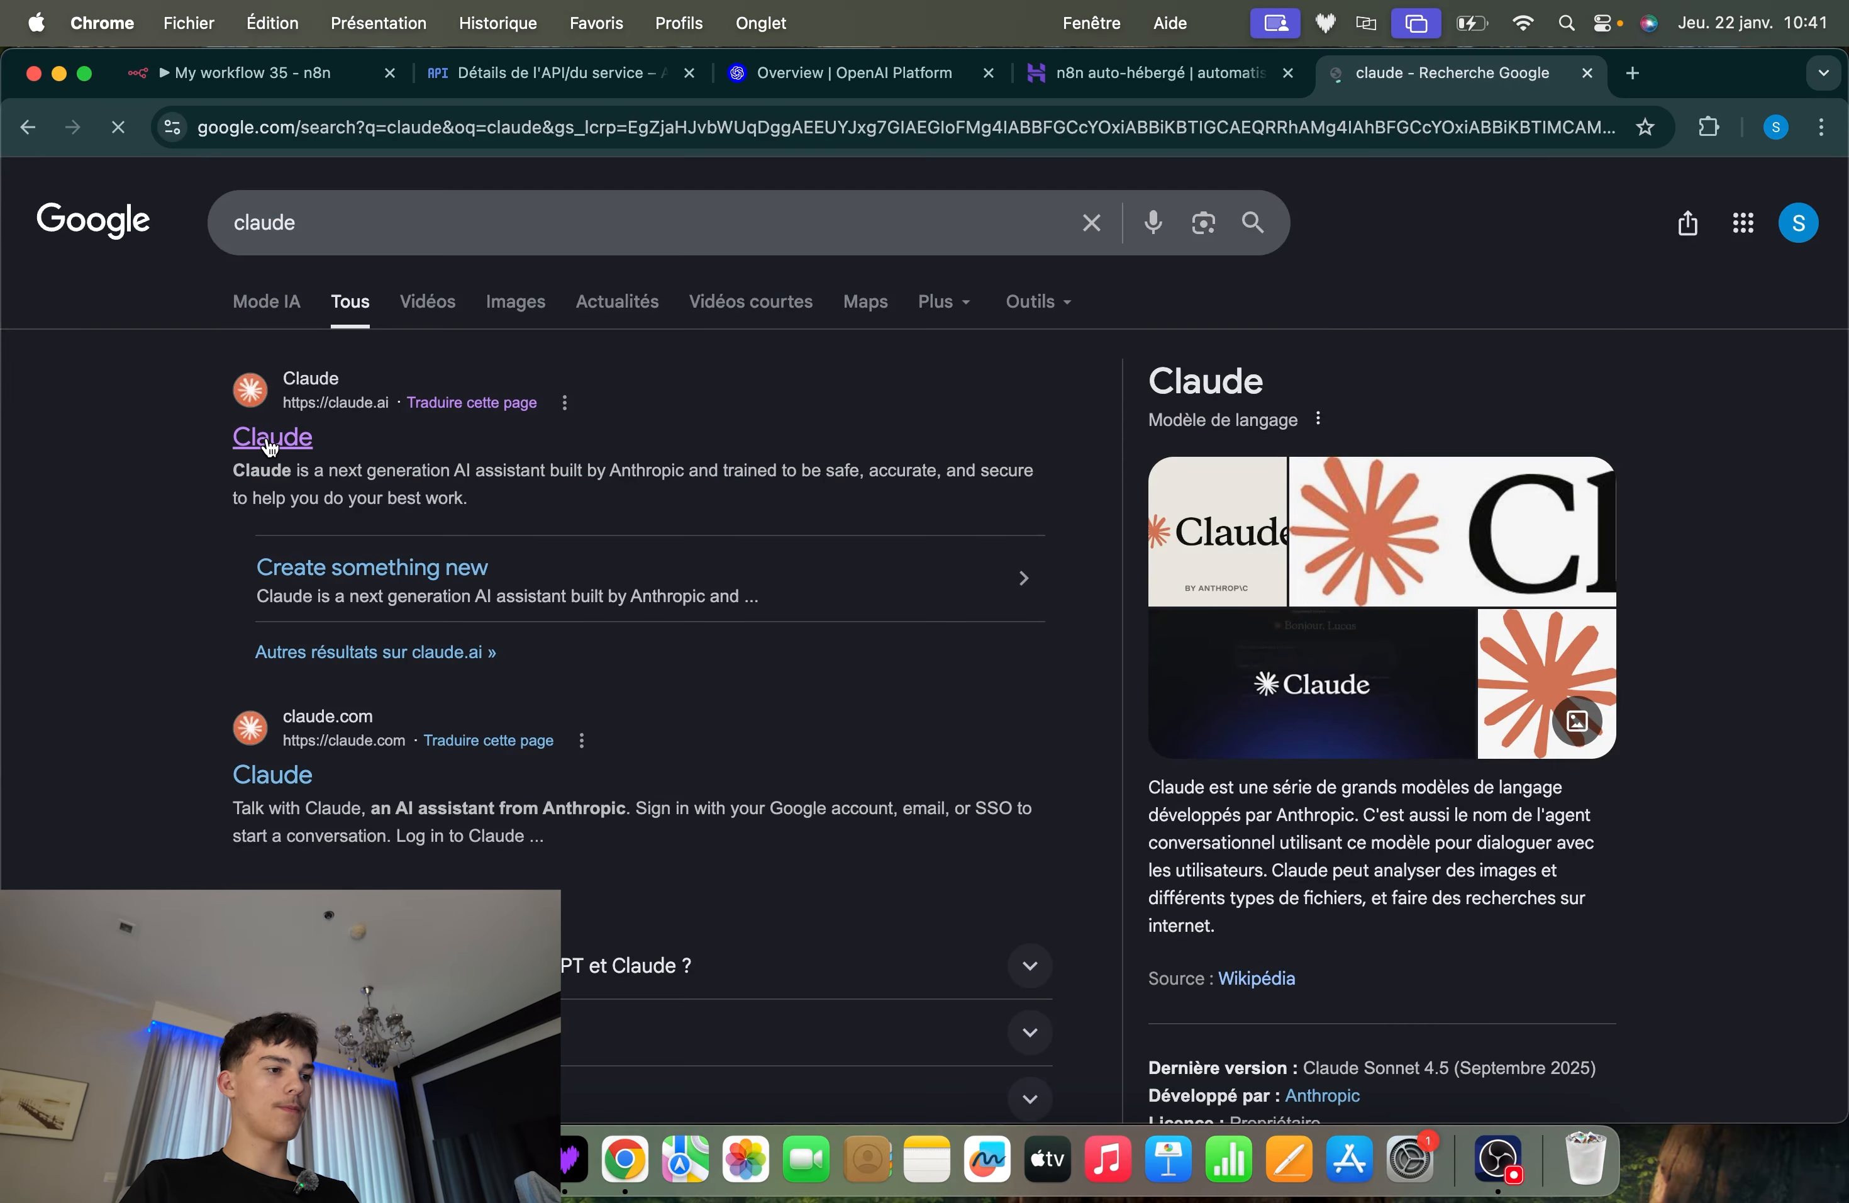
{"action": "left_click", "coordinate": [271, 442]}
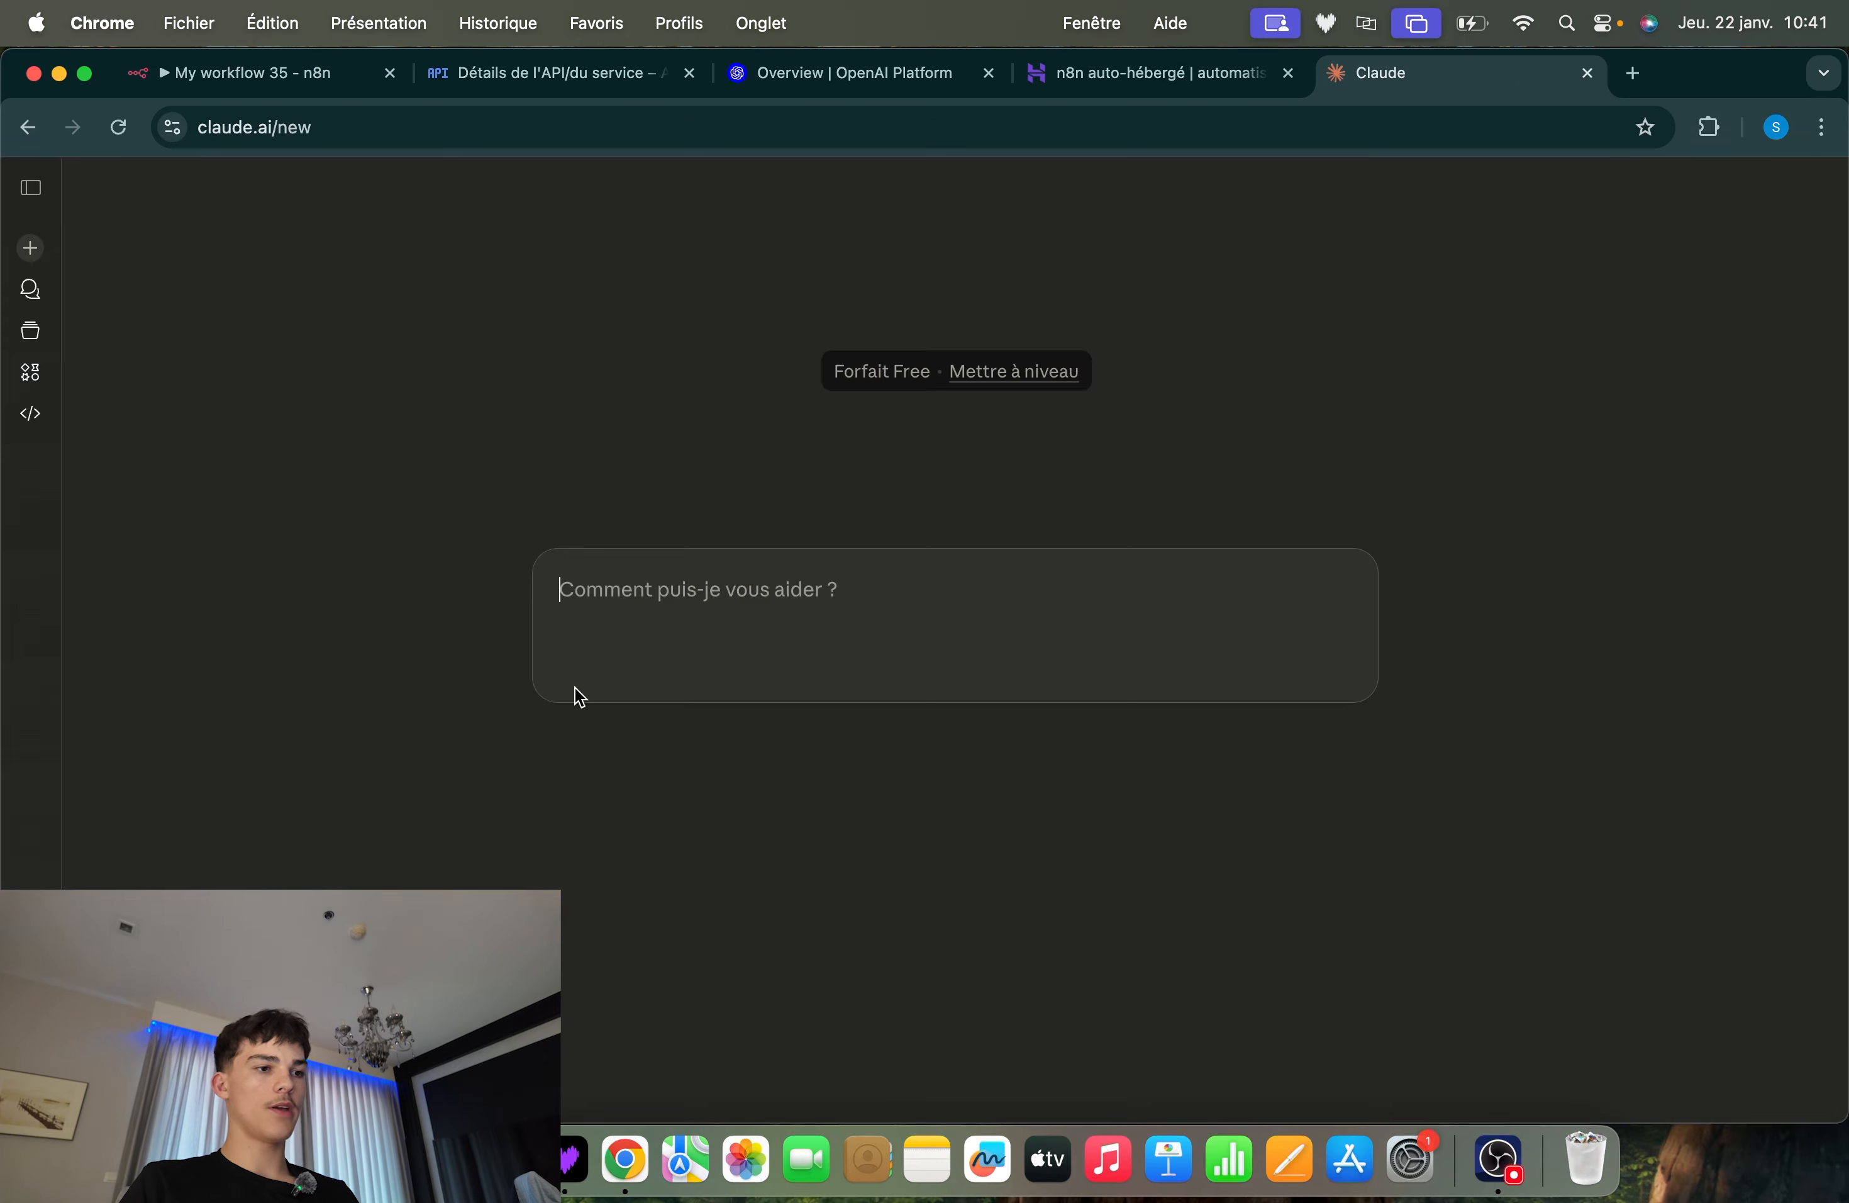
Write the request "génère moi un prompt systeme pour un agent ia qui envoie des mail sur demande le mail est fournit poru chaque demande"
{"action": "type", "text": "g"}
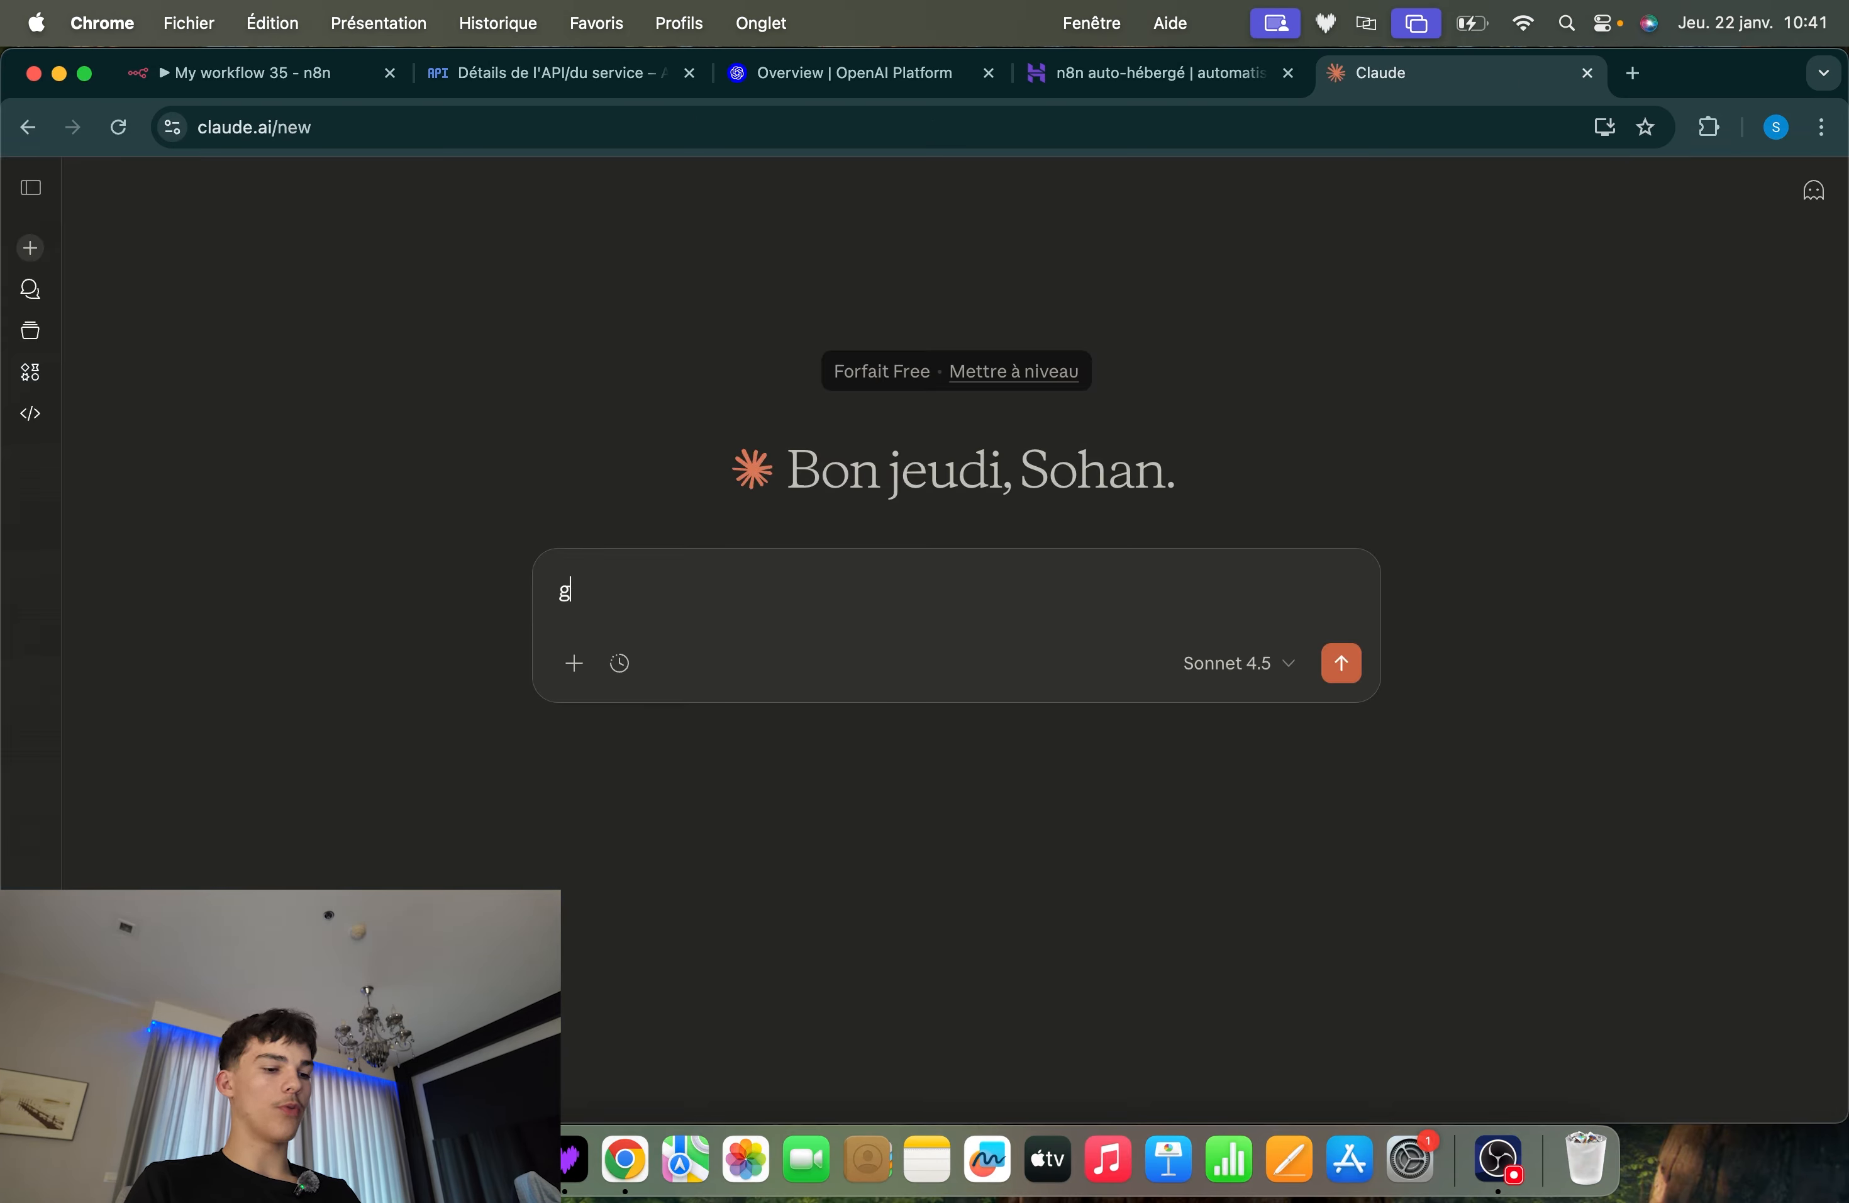
{"action": "type", "text": "énère moi"}
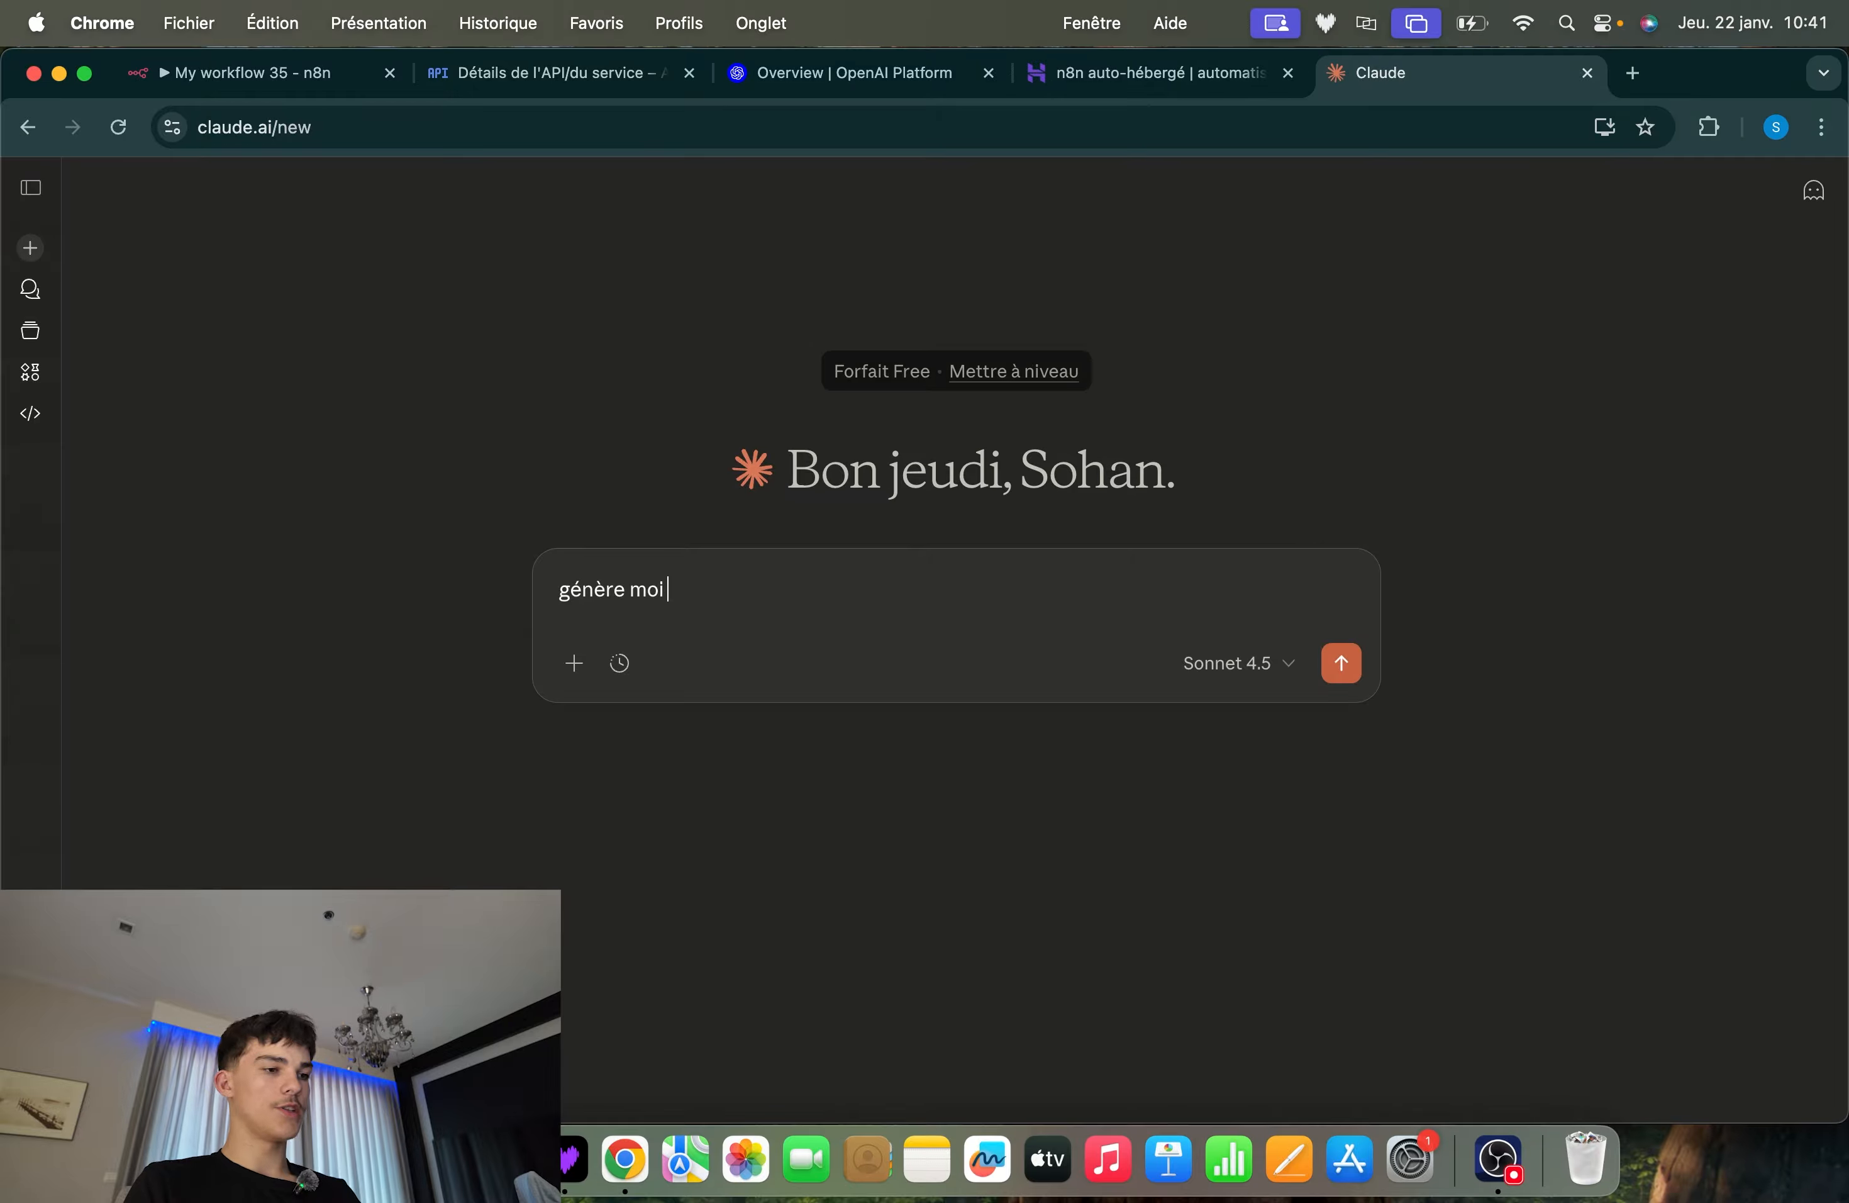
{"action": "type", "text": " un prompt s"}
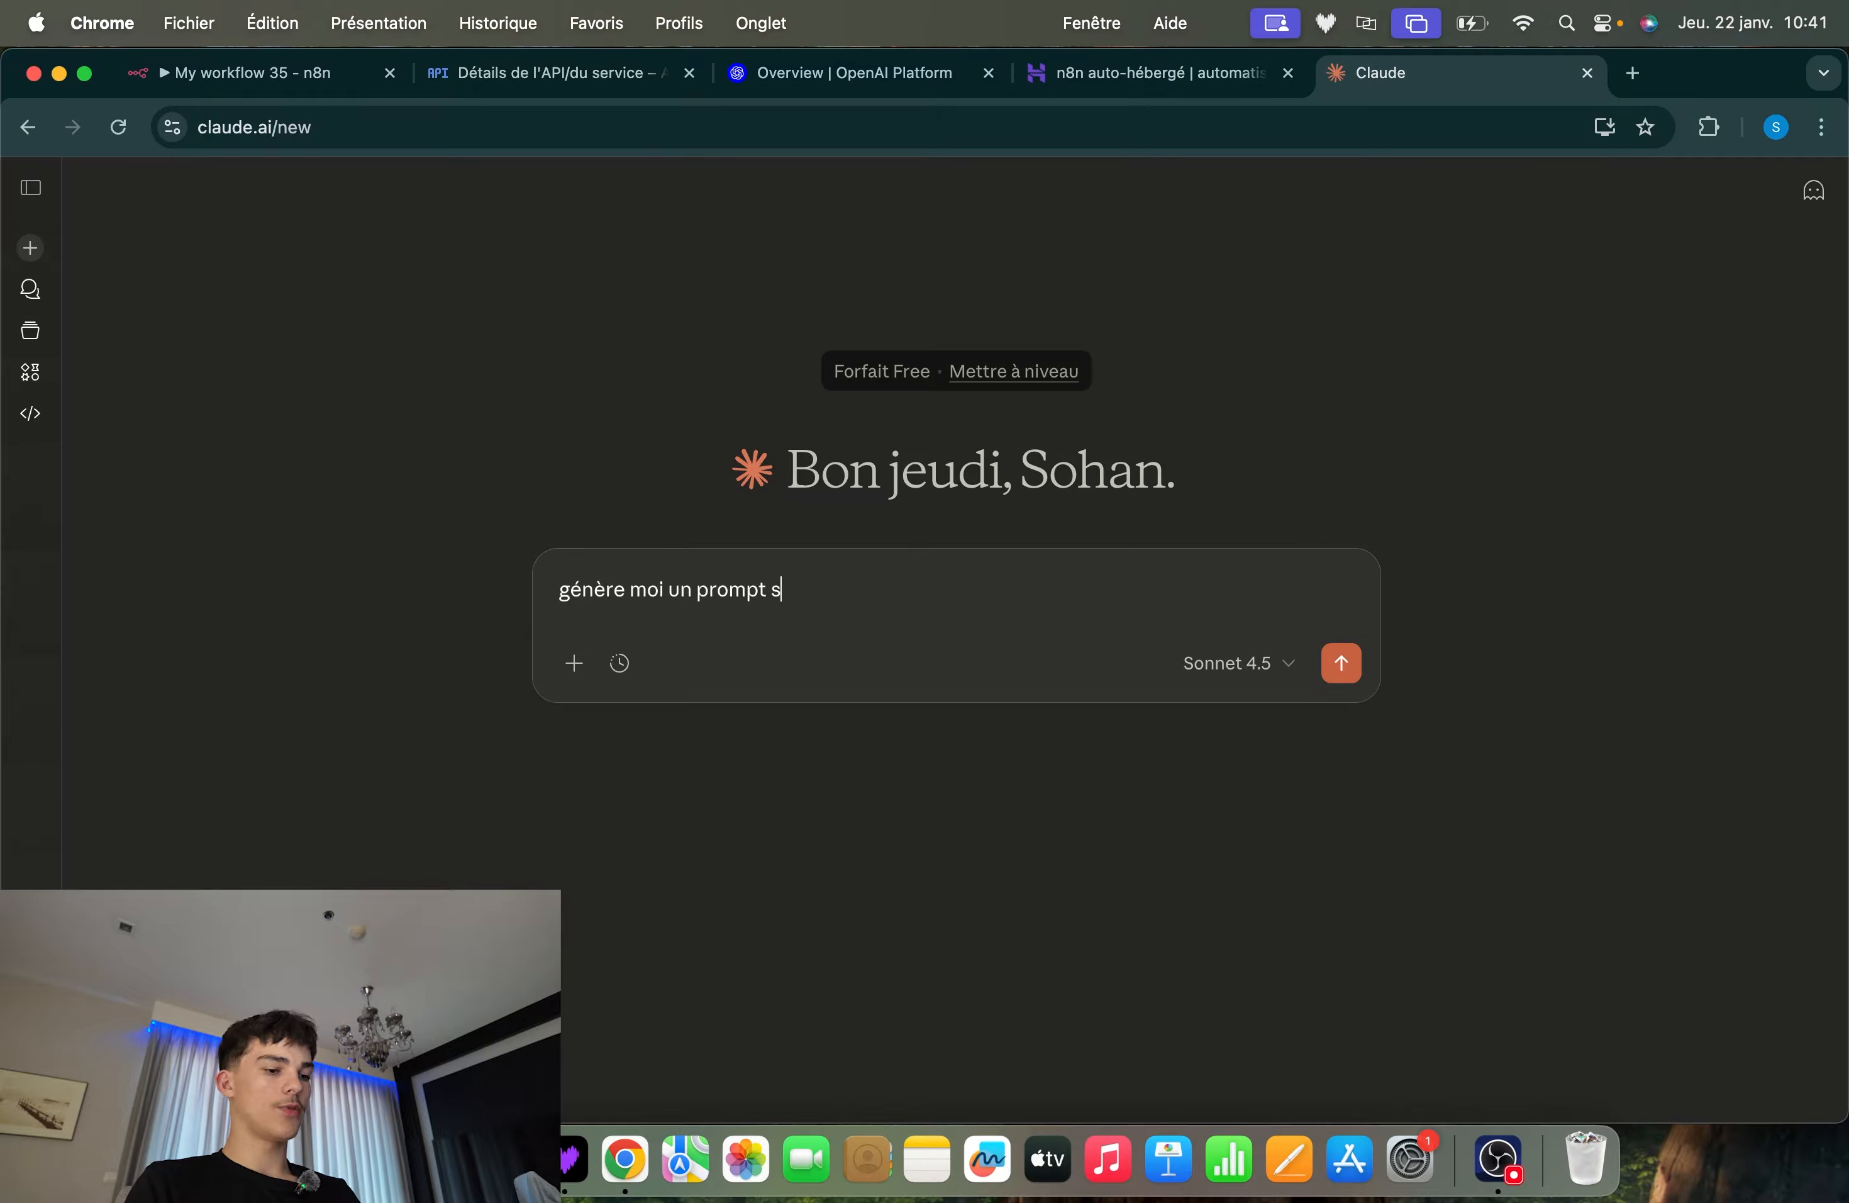
{"action": "type", "text": "ysteme pour"}
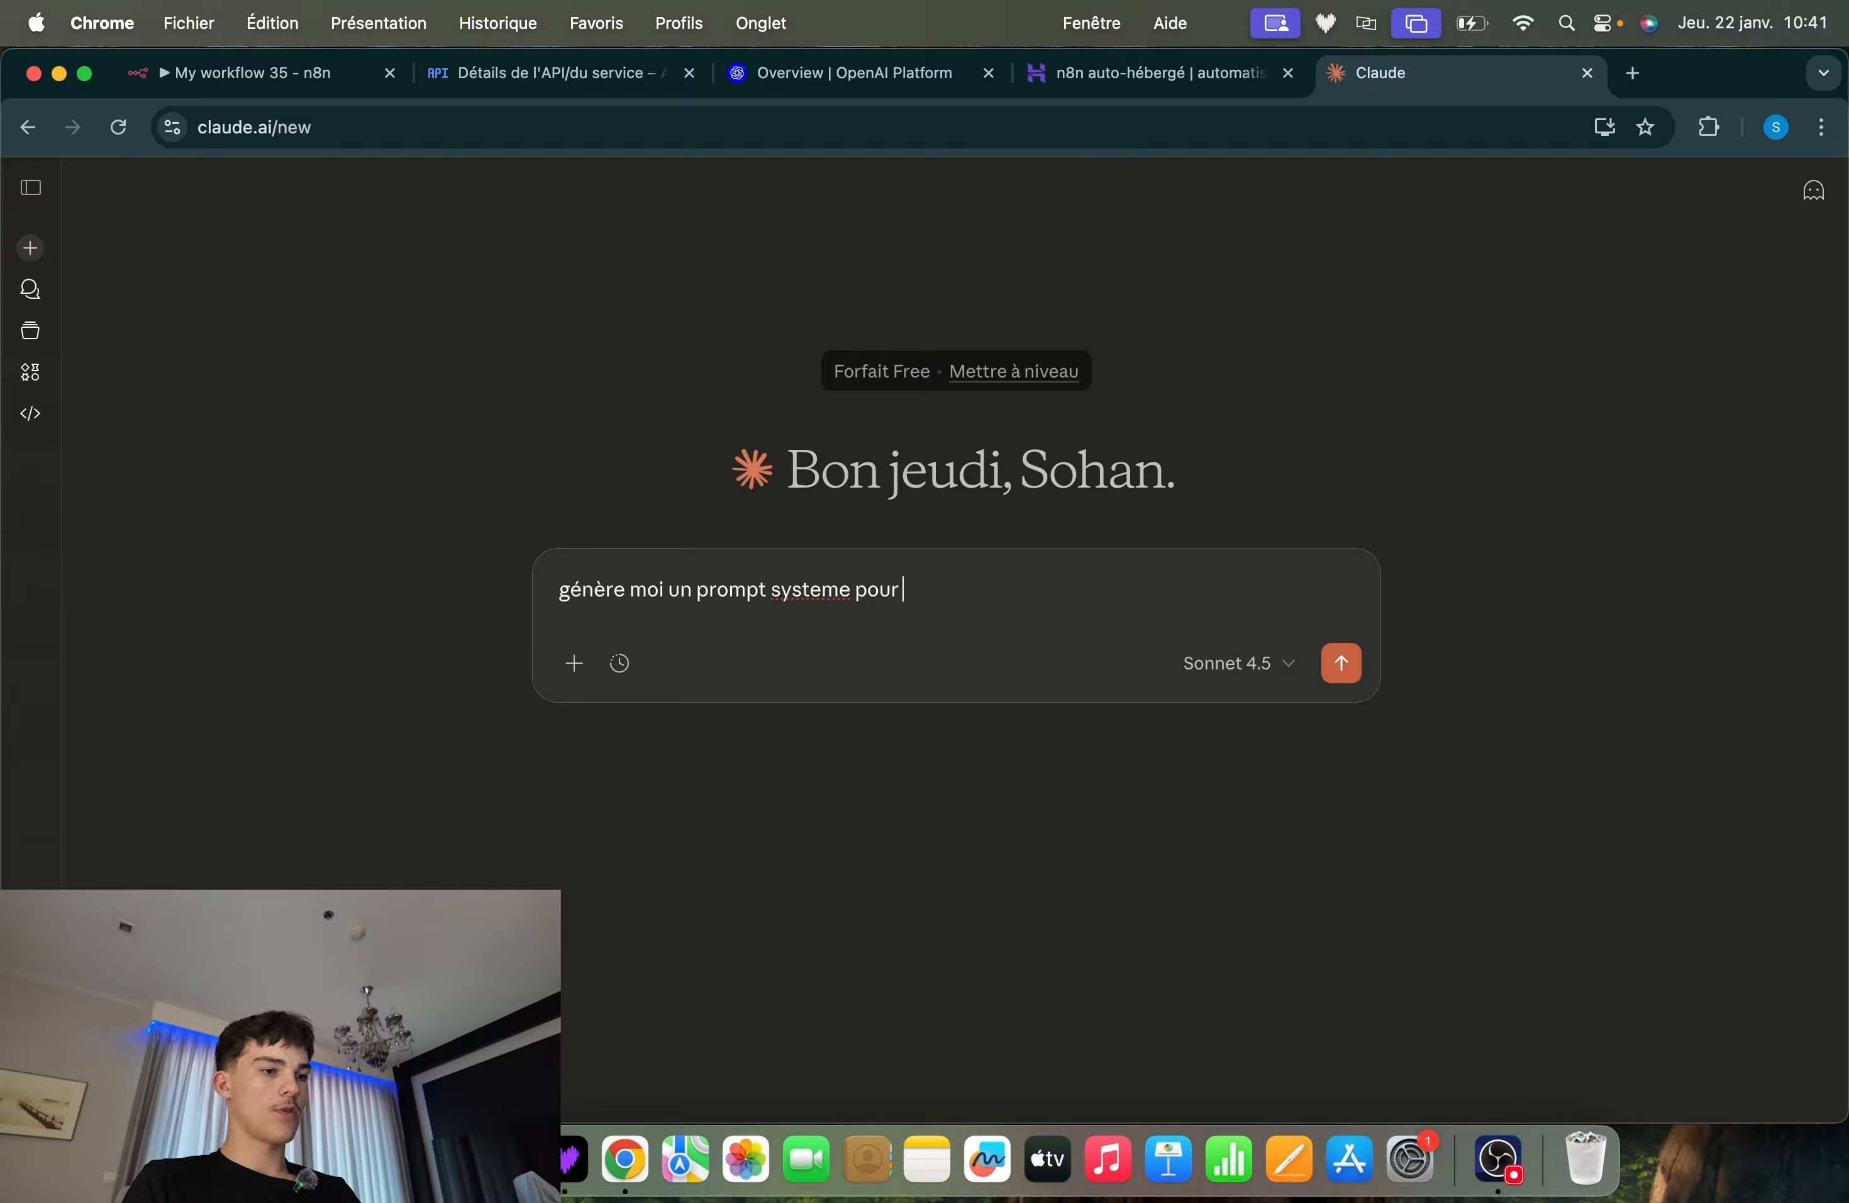
{"action": "type", "text": " un agent ia"}
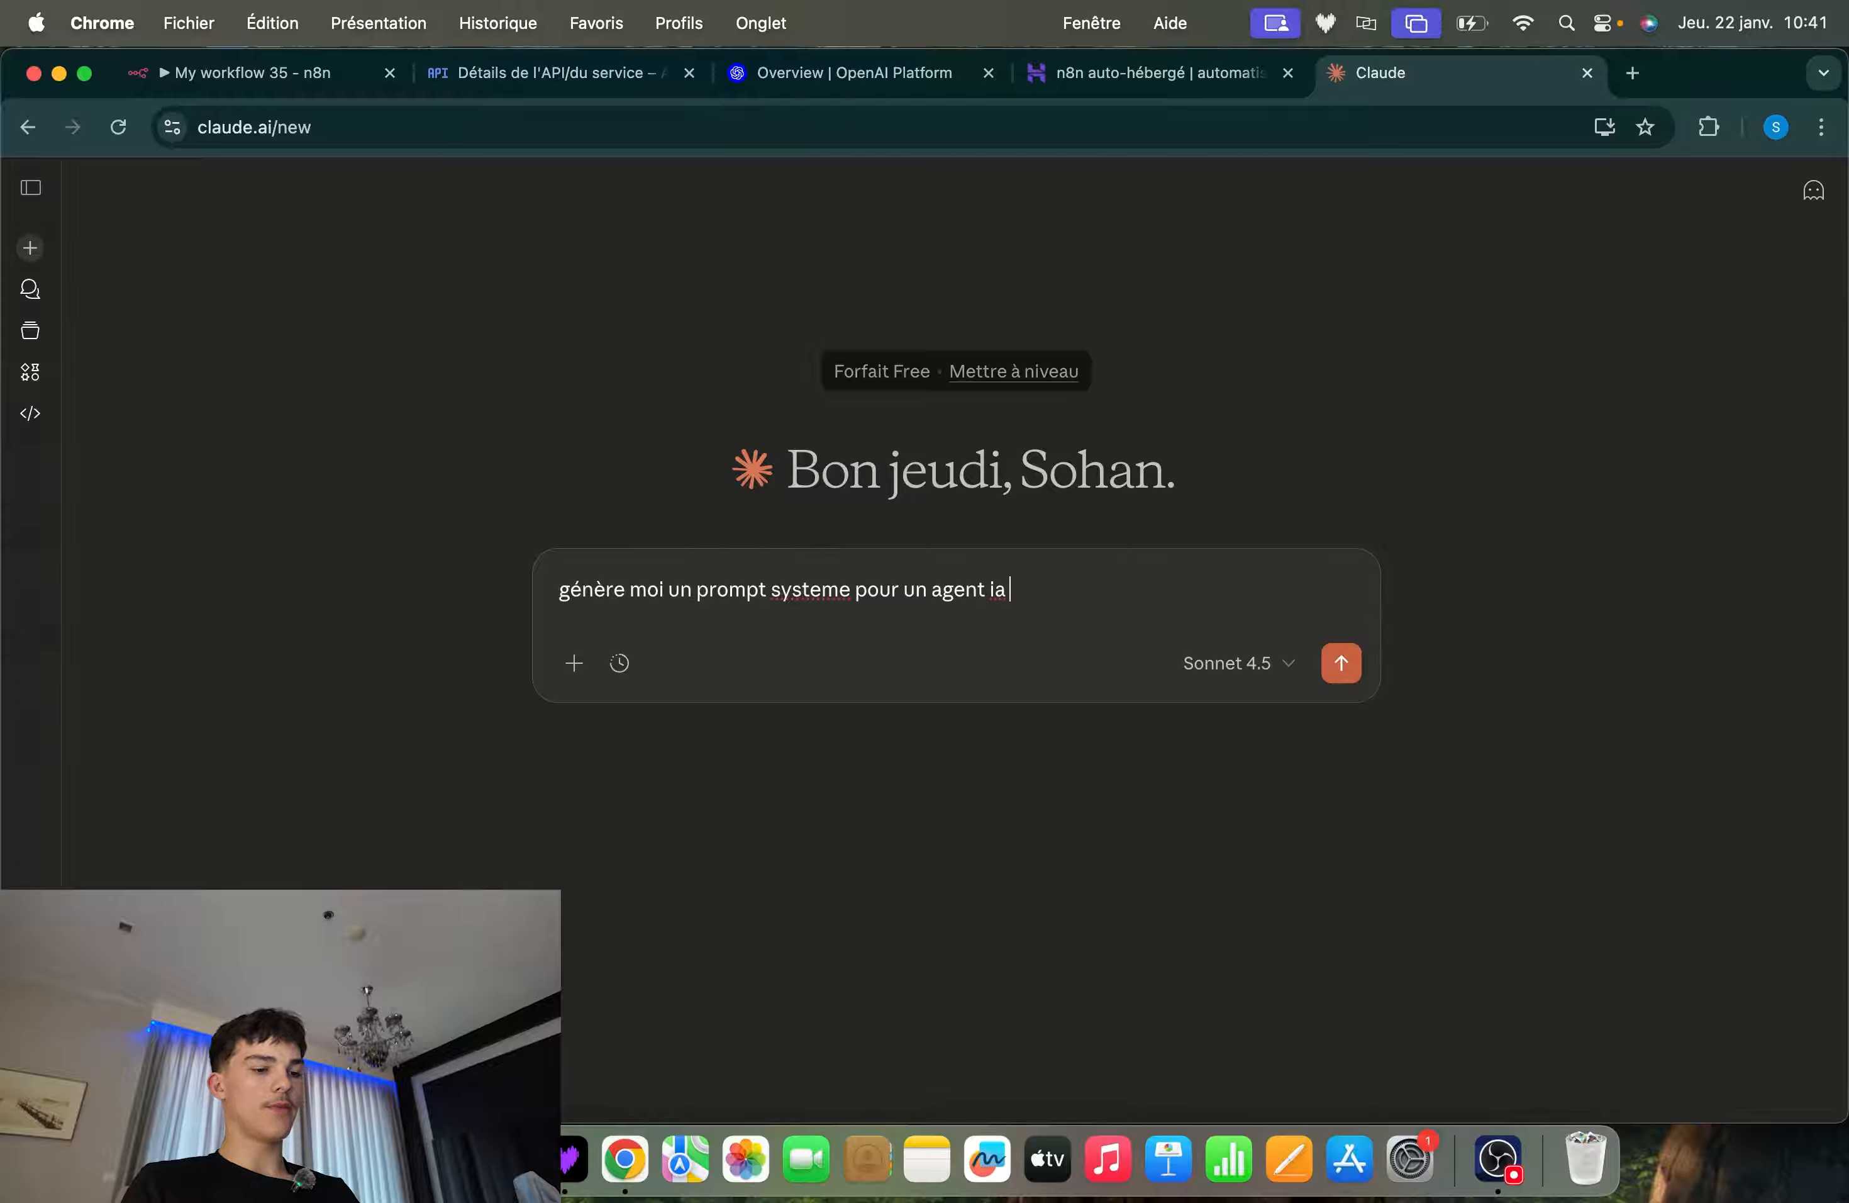
{"action": "type", "text": " qui envoie de"}
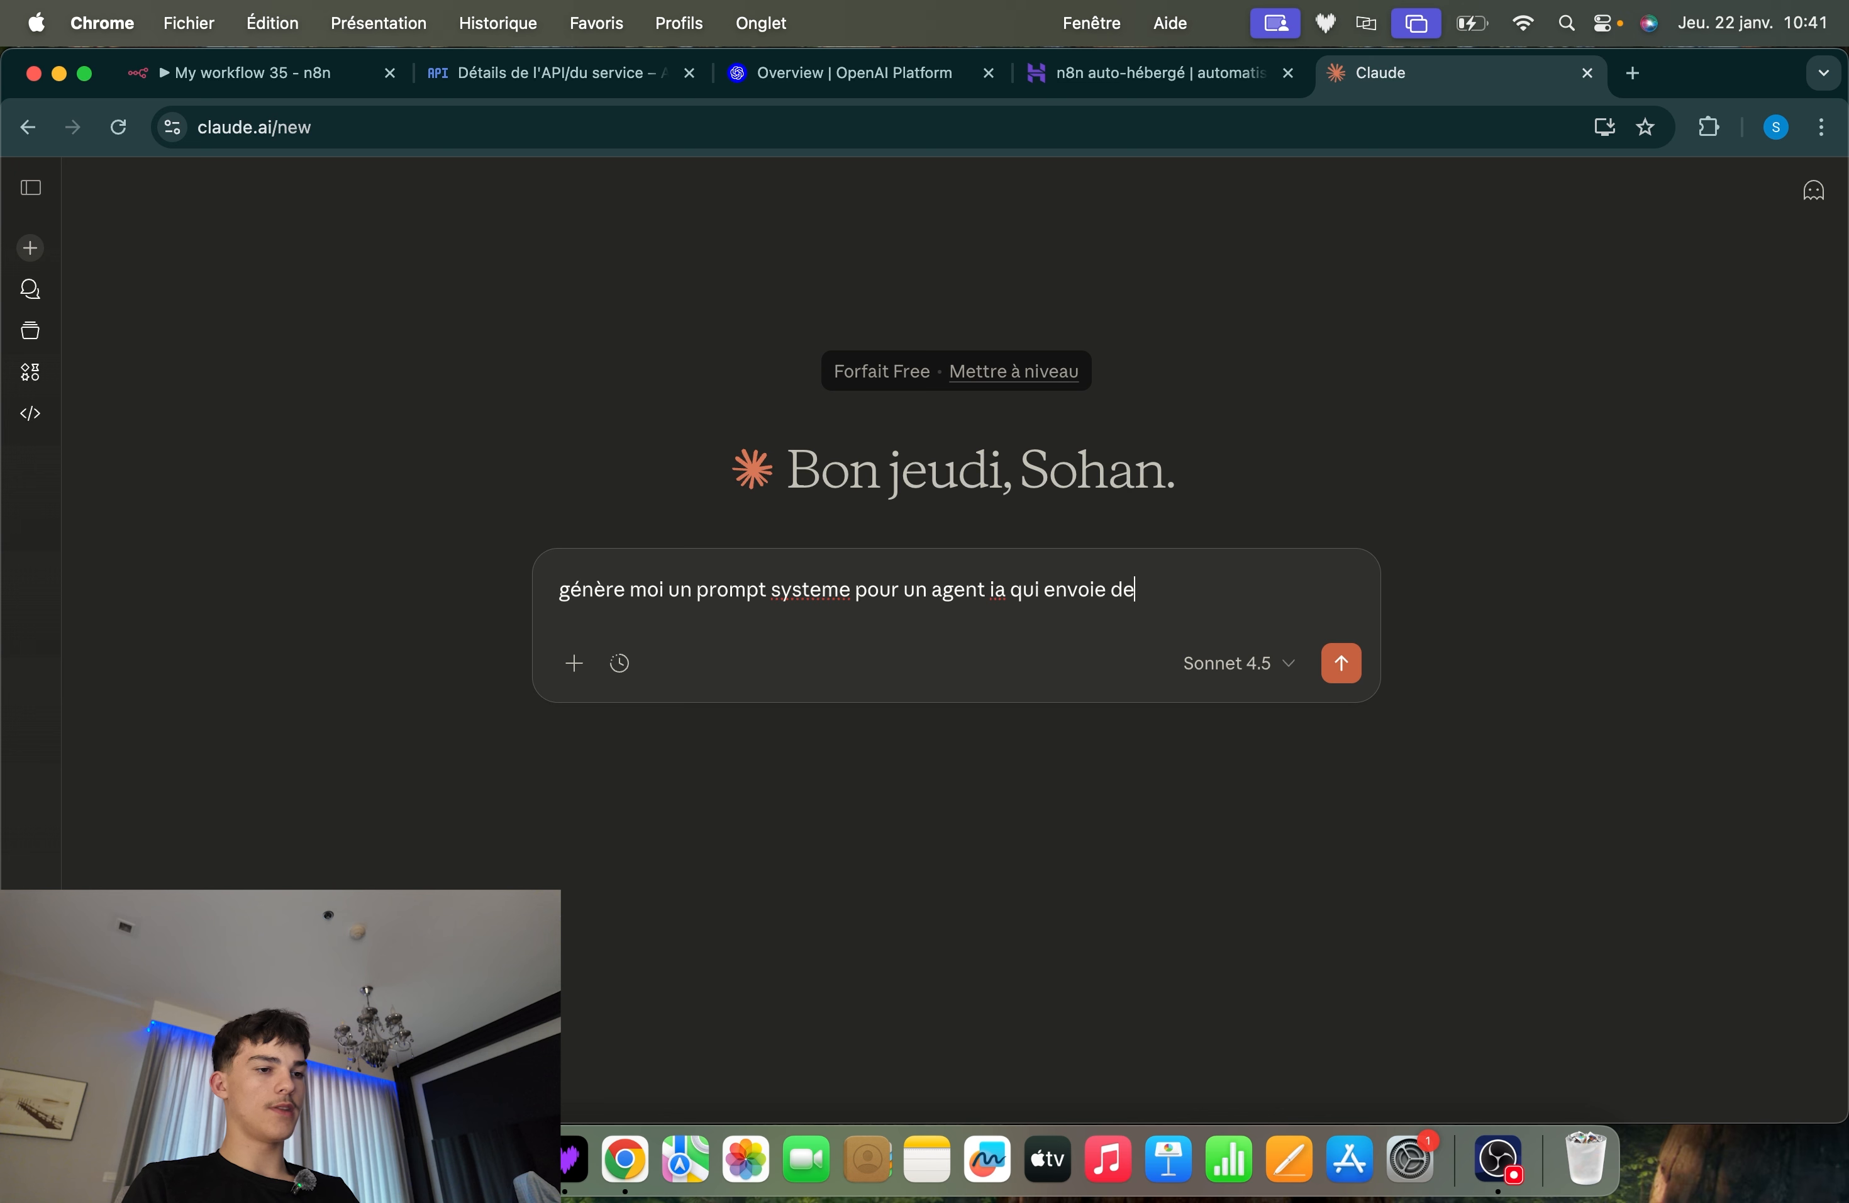
{"action": "type", "text": "s mail sur demande"}
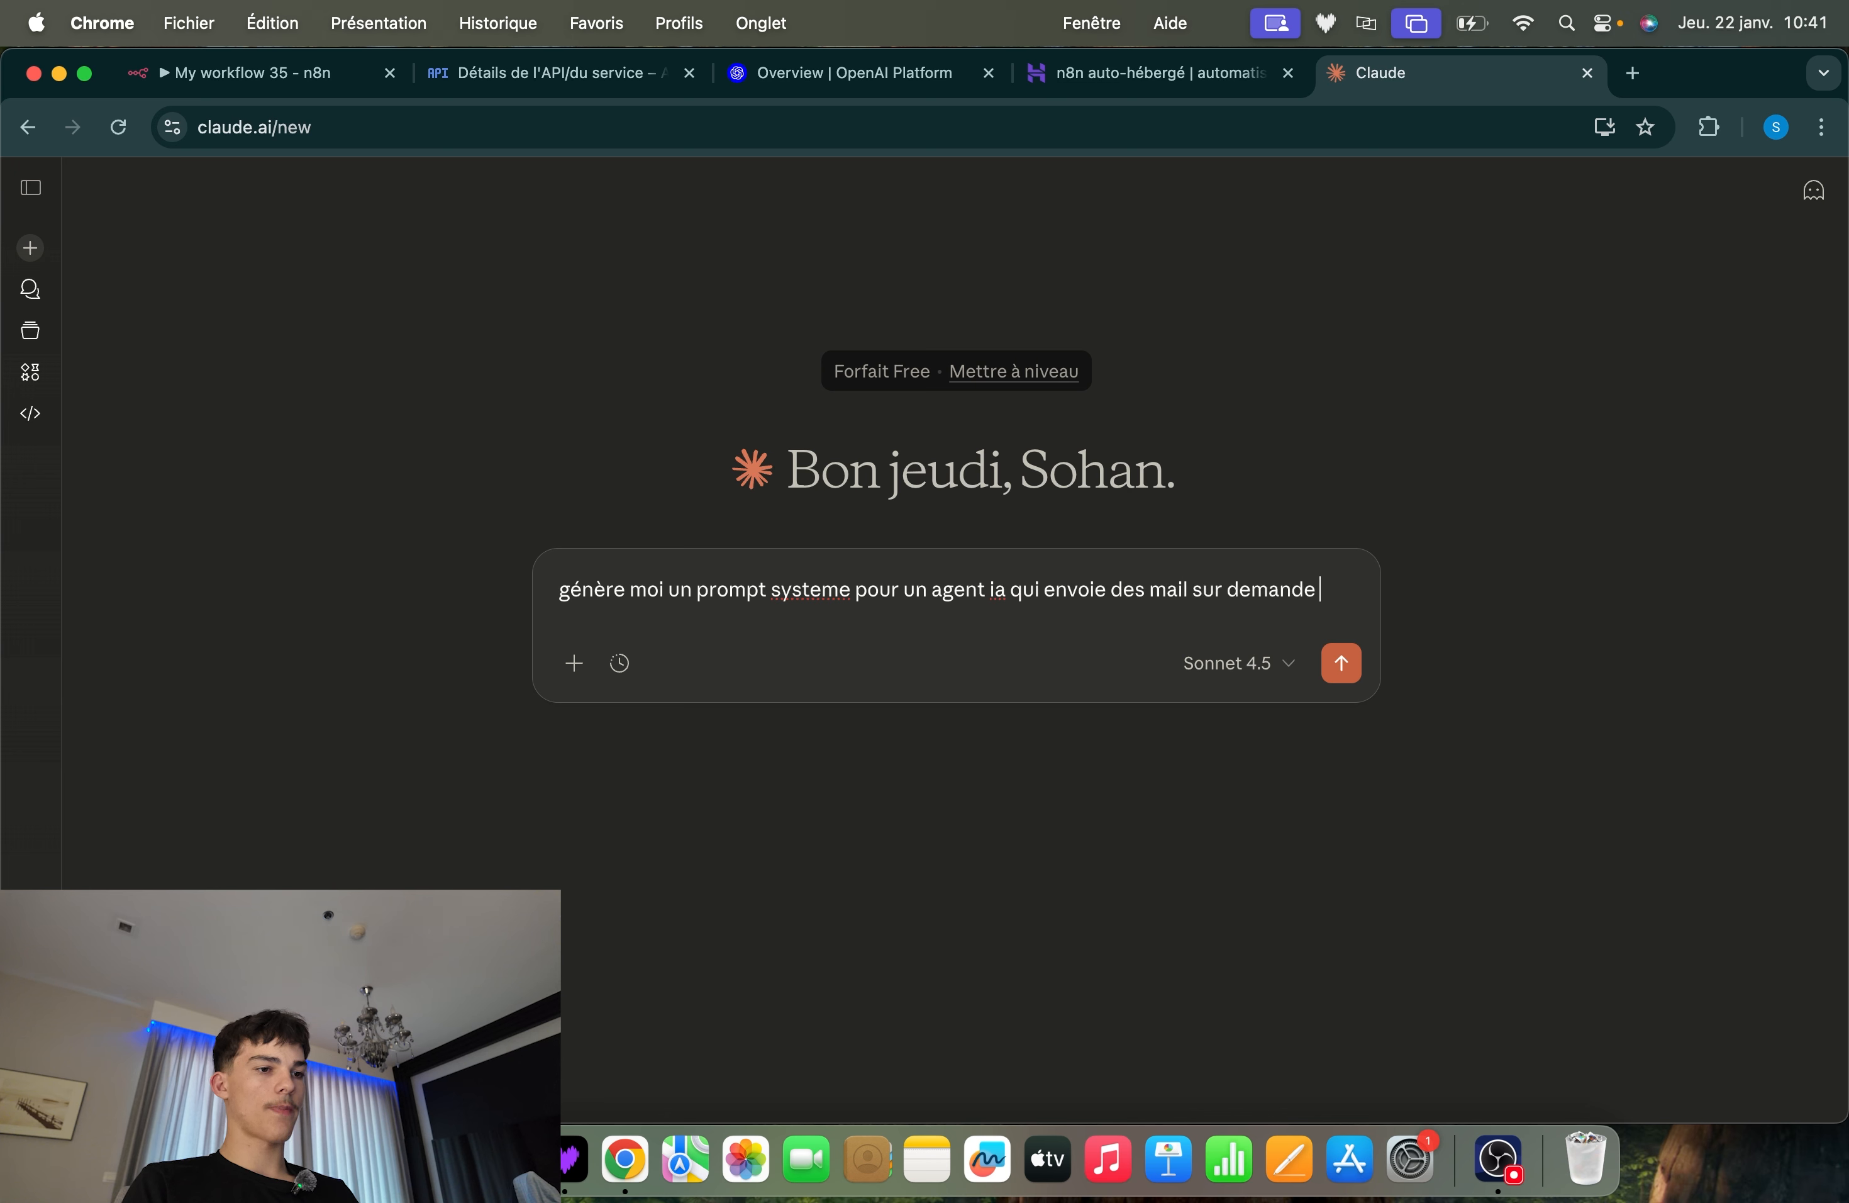
{"action": "type", "text": " le mail"}
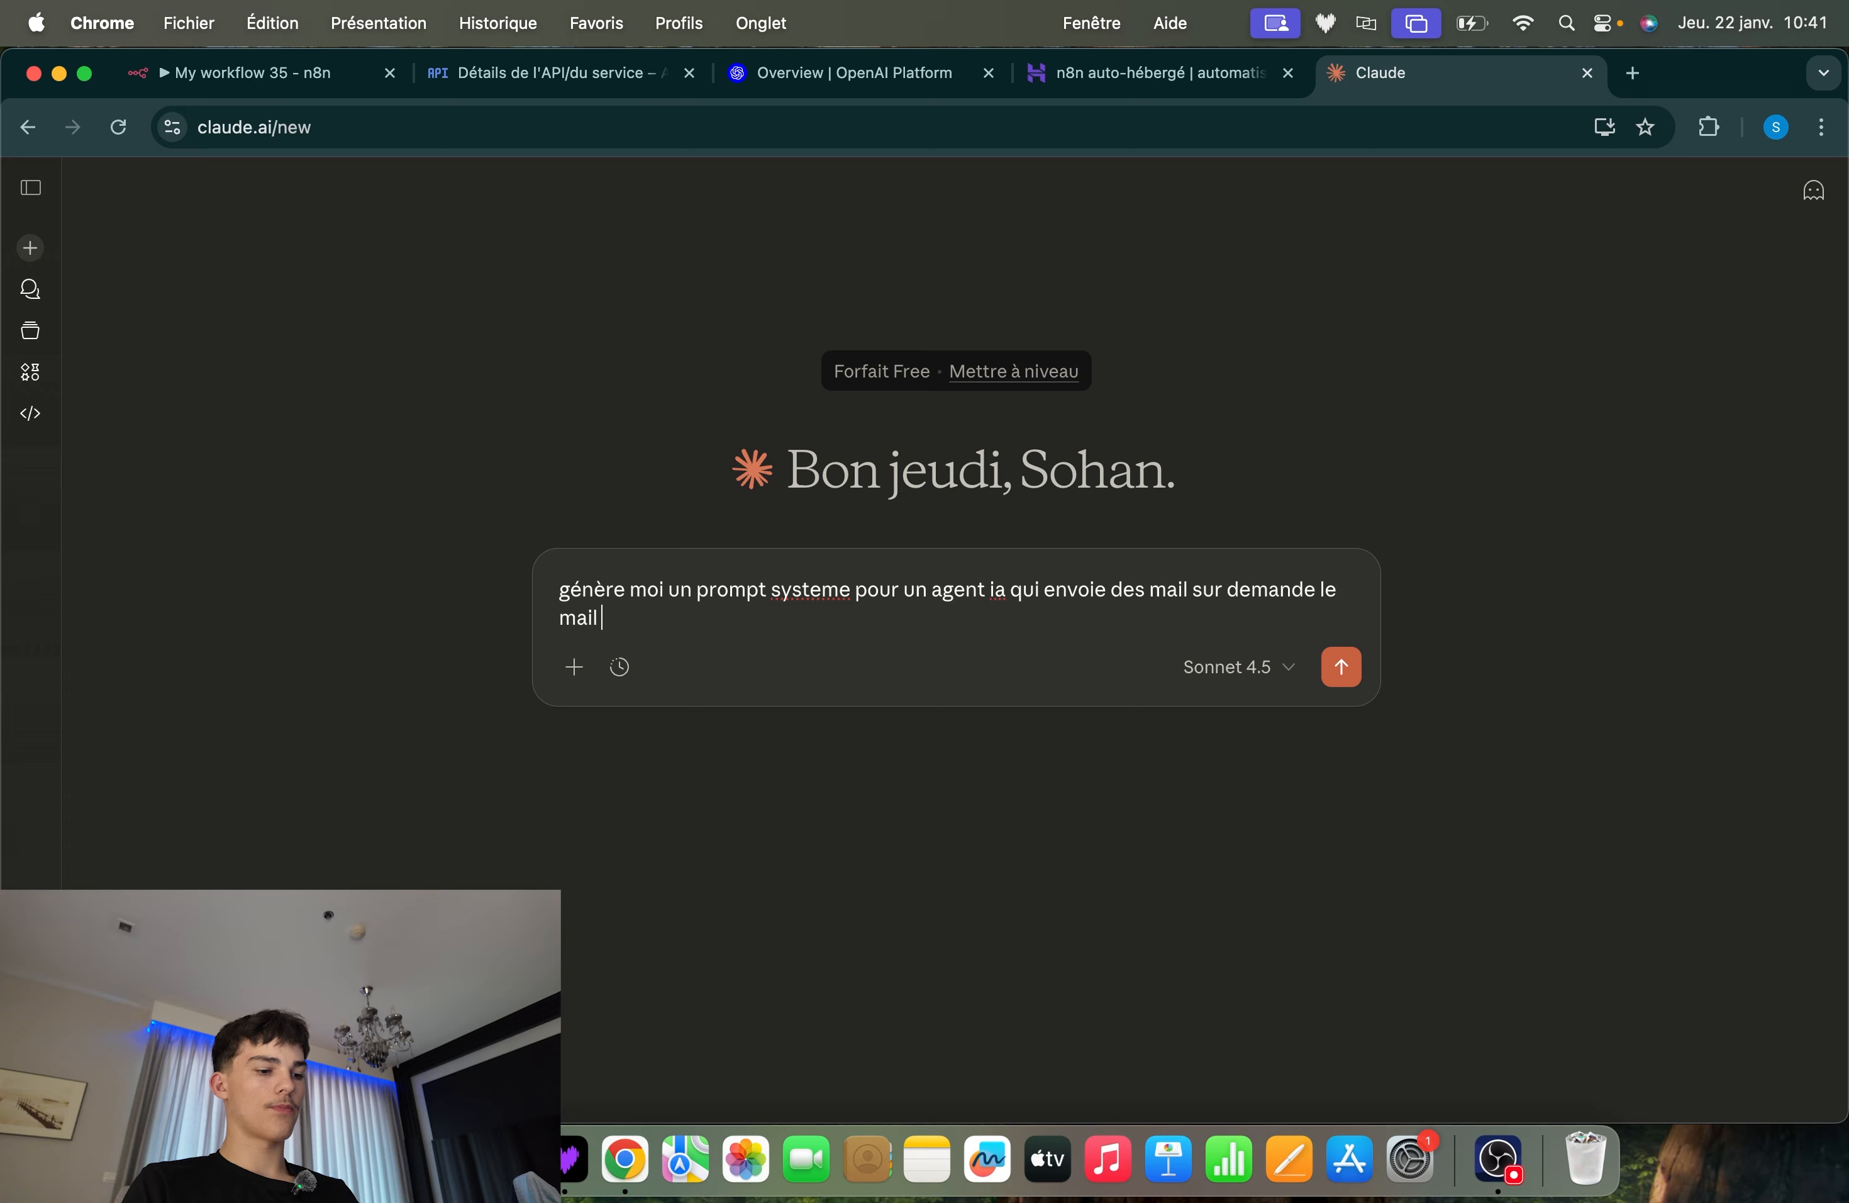
{"action": "type", "text": " est fournit"}
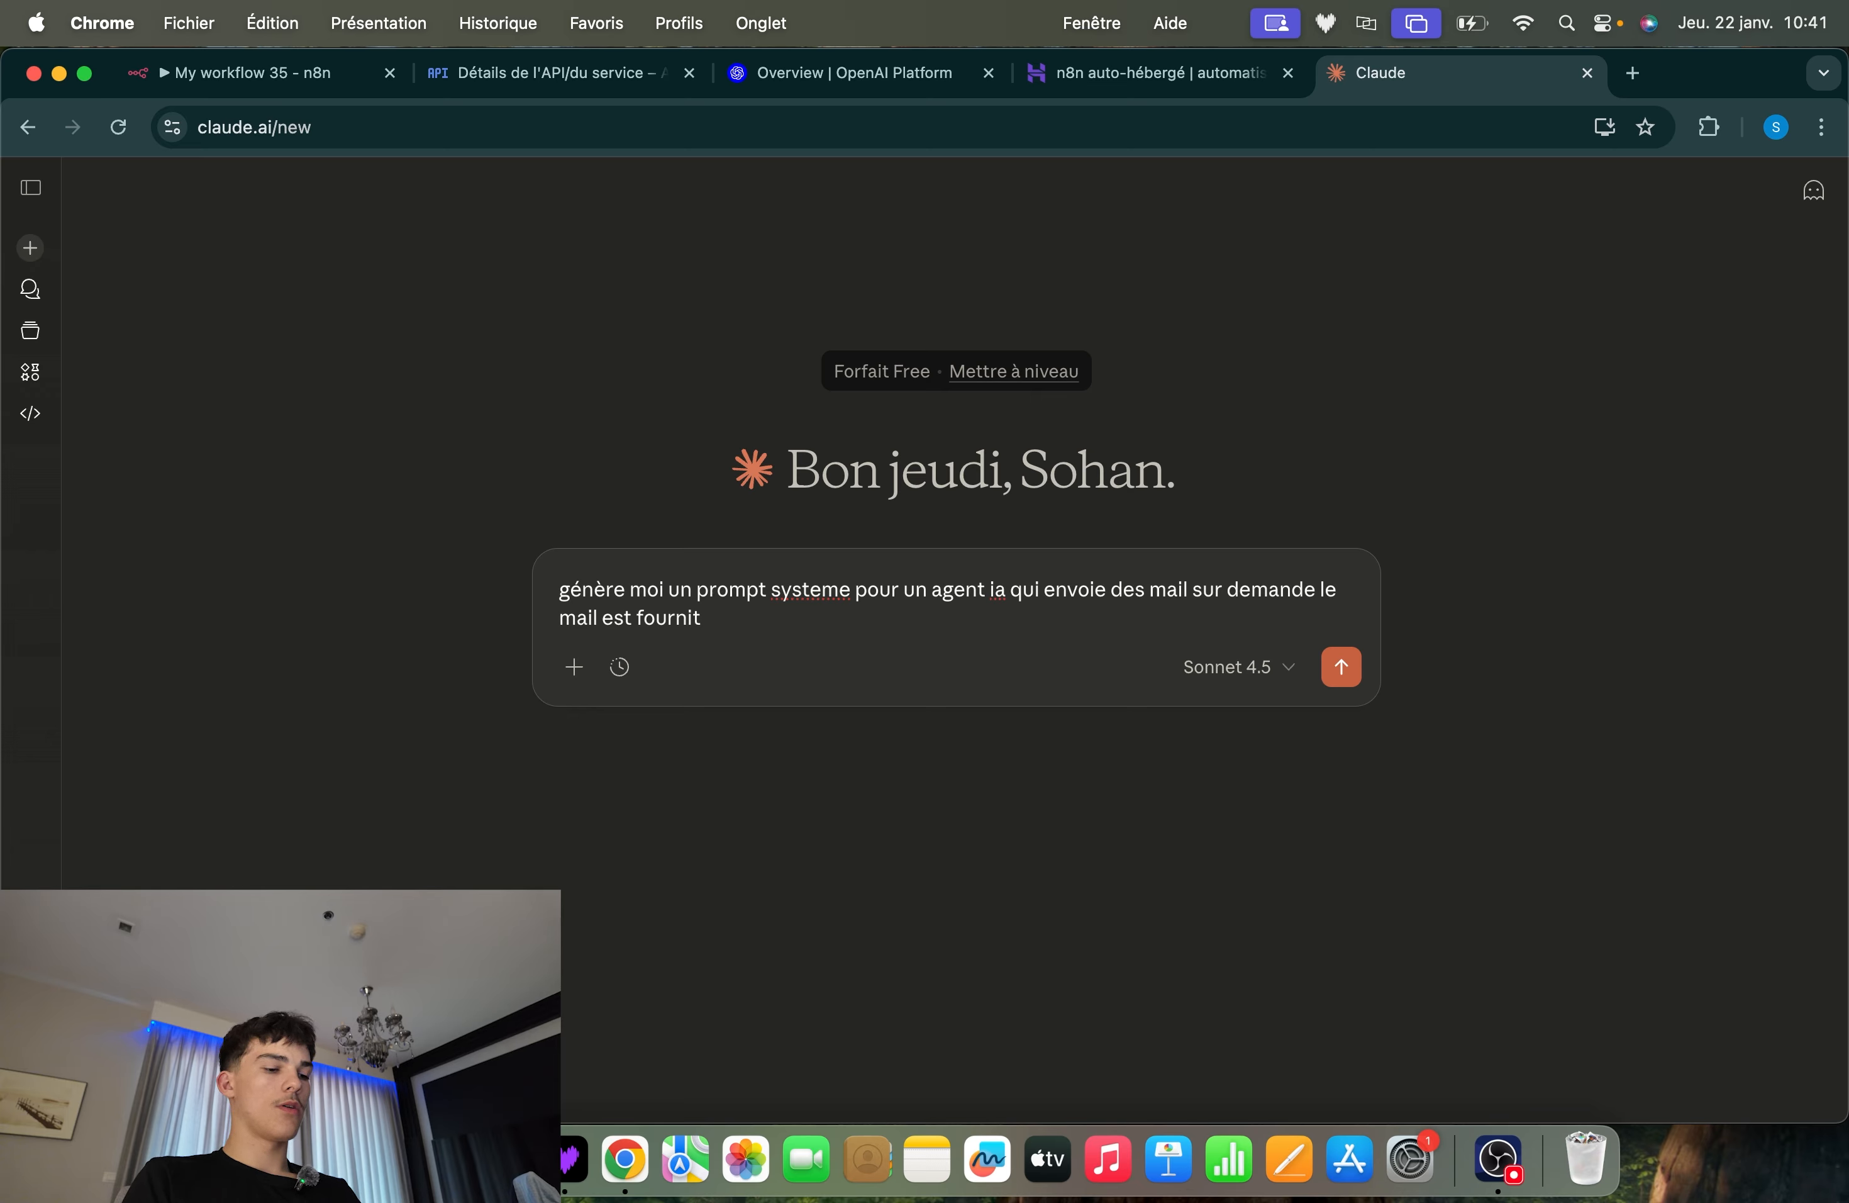
{"action": "type", "text": " poru chaque "}
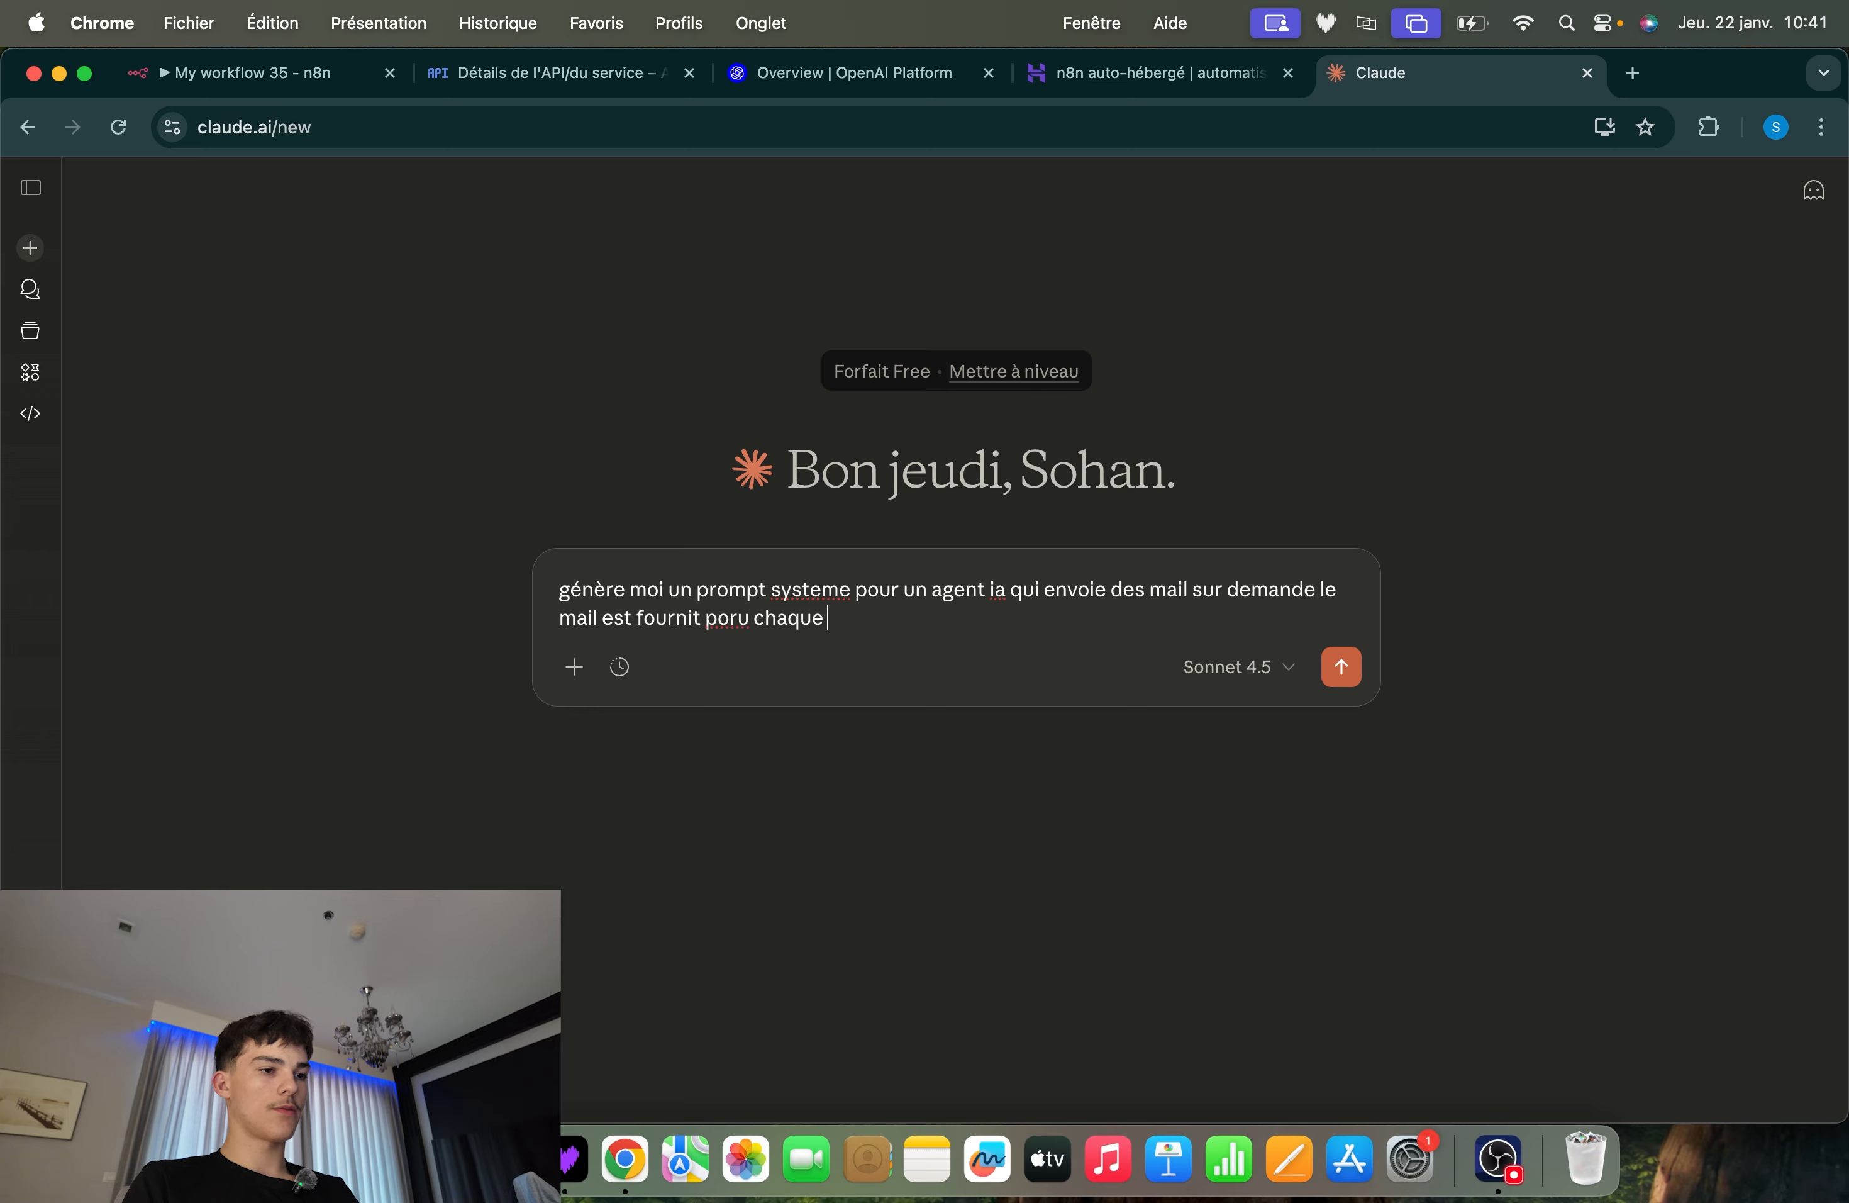
{"action": "type", "text": "demande"}
Correct the misspelled word "poru" to "pour" in the request
{"action": "right_click", "coordinate": [726, 618]}
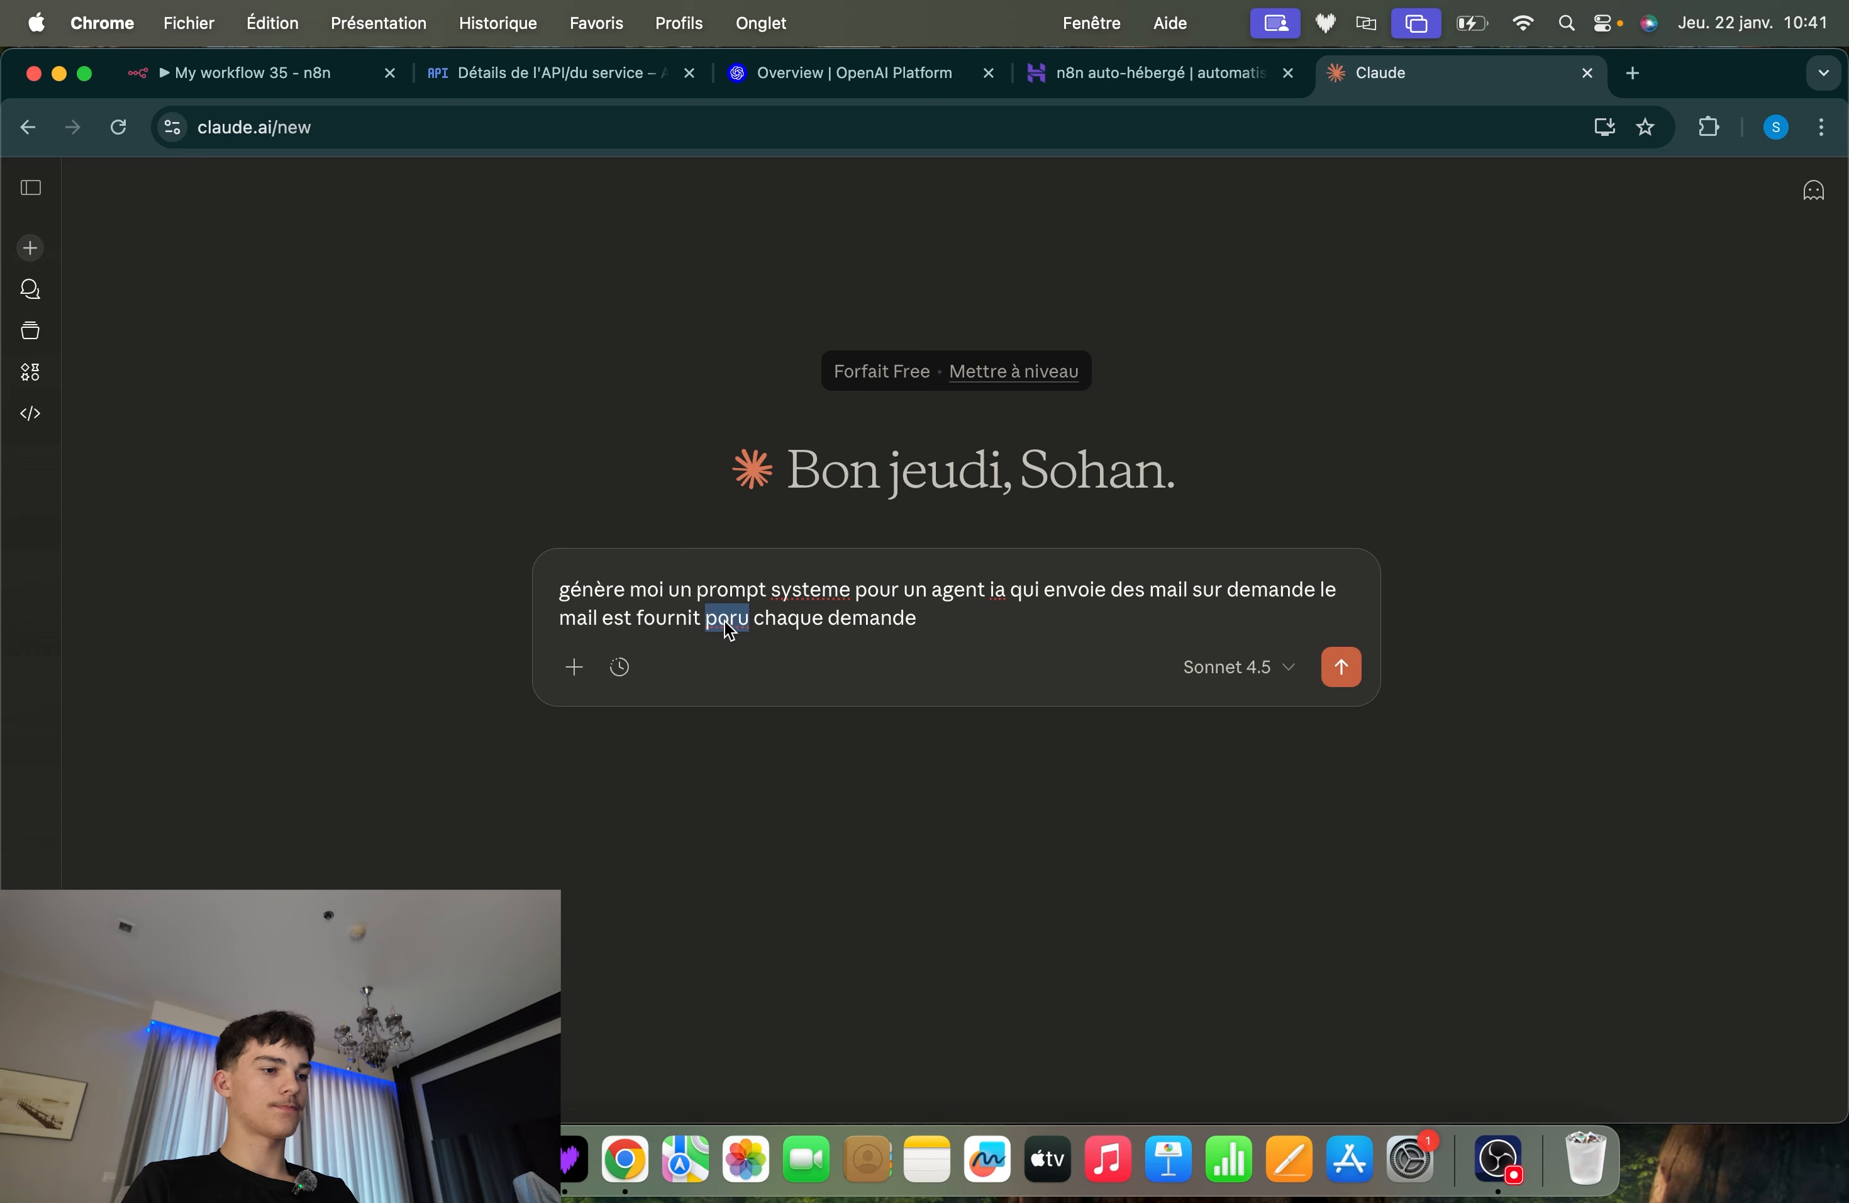
{"action": "left_click", "coordinate": [684, 639]}
{"action": "left_click", "coordinate": [737, 619]}
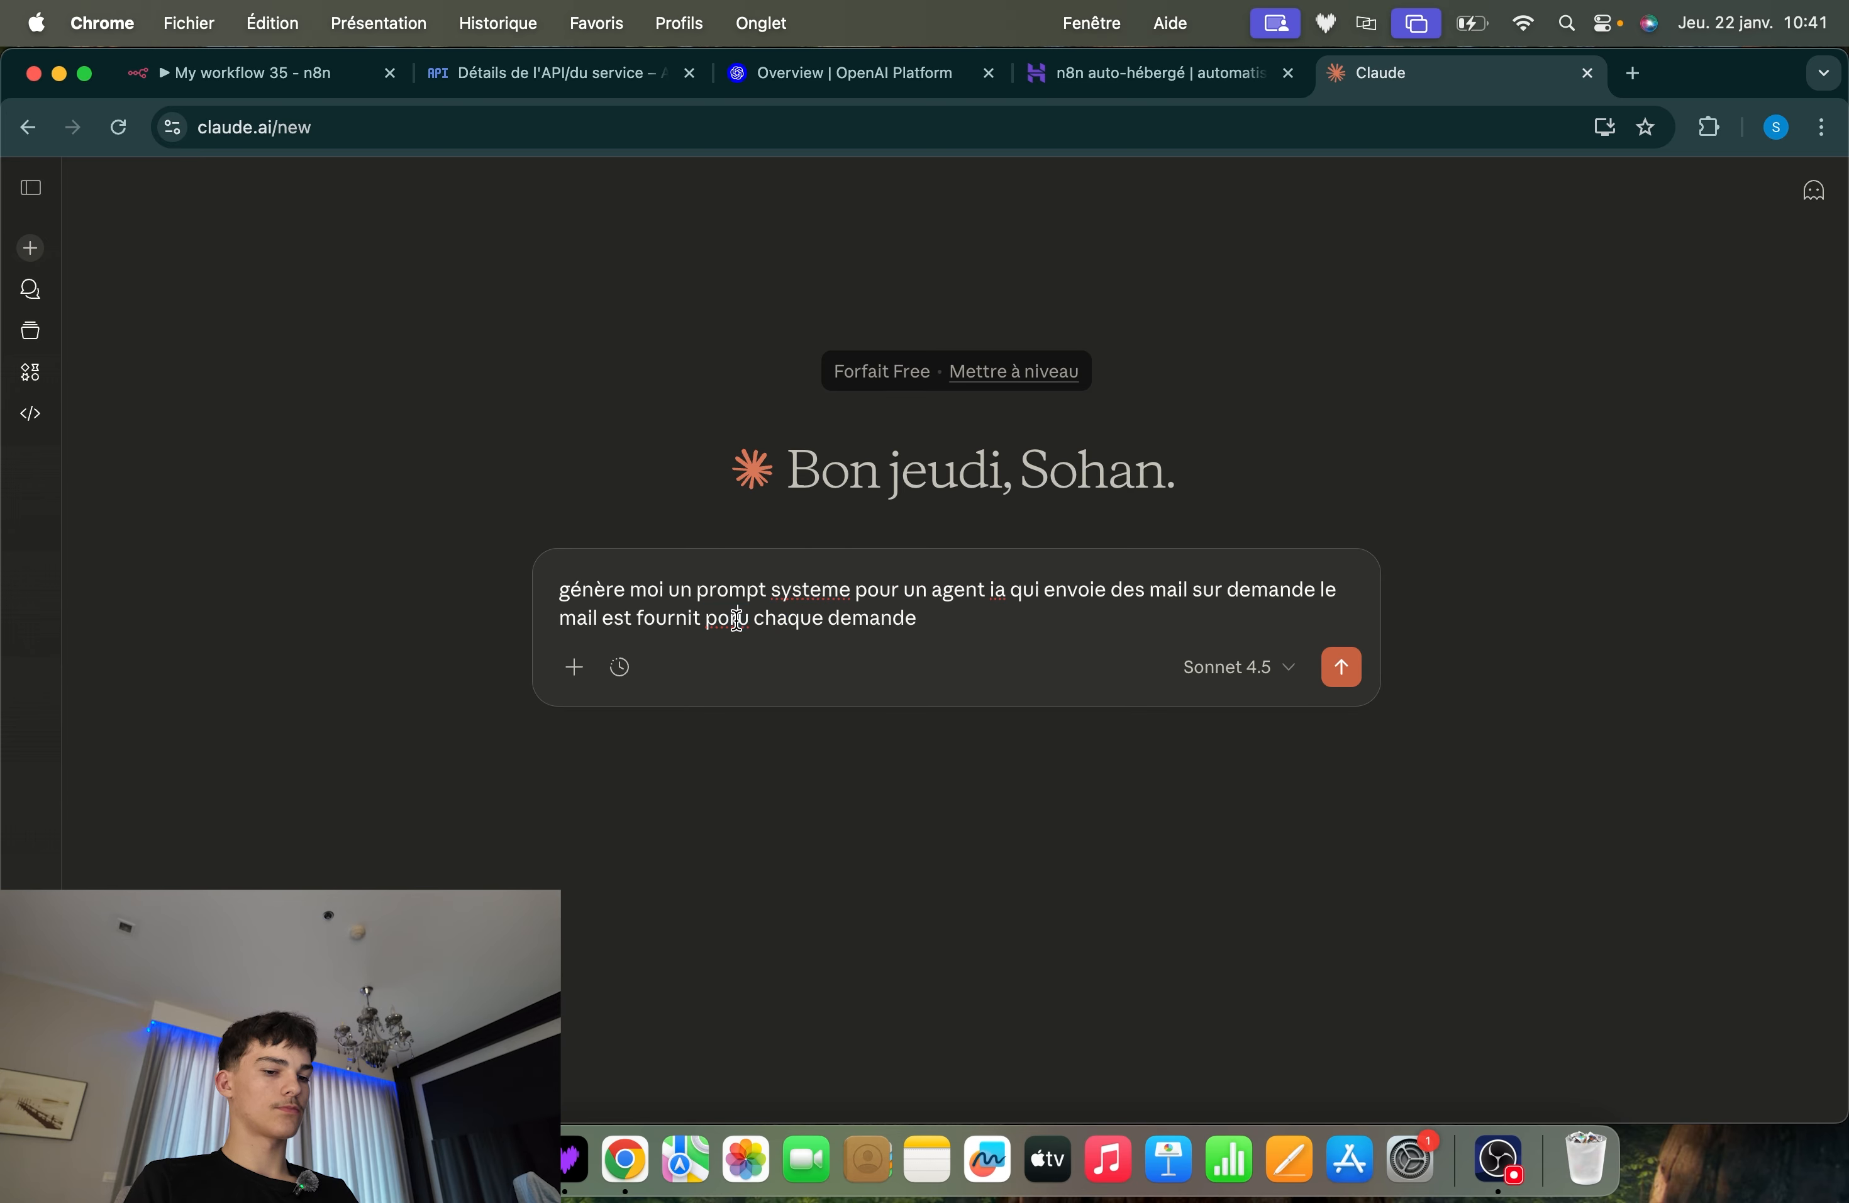
{"action": "key", "text": "BackSpace"}
{"action": "key", "text": "BackSpace"}
{"action": "key", "text": "BackSpace"}
{"action": "type", "text": "our"}
{"action": "left_click", "coordinate": [962, 640]}
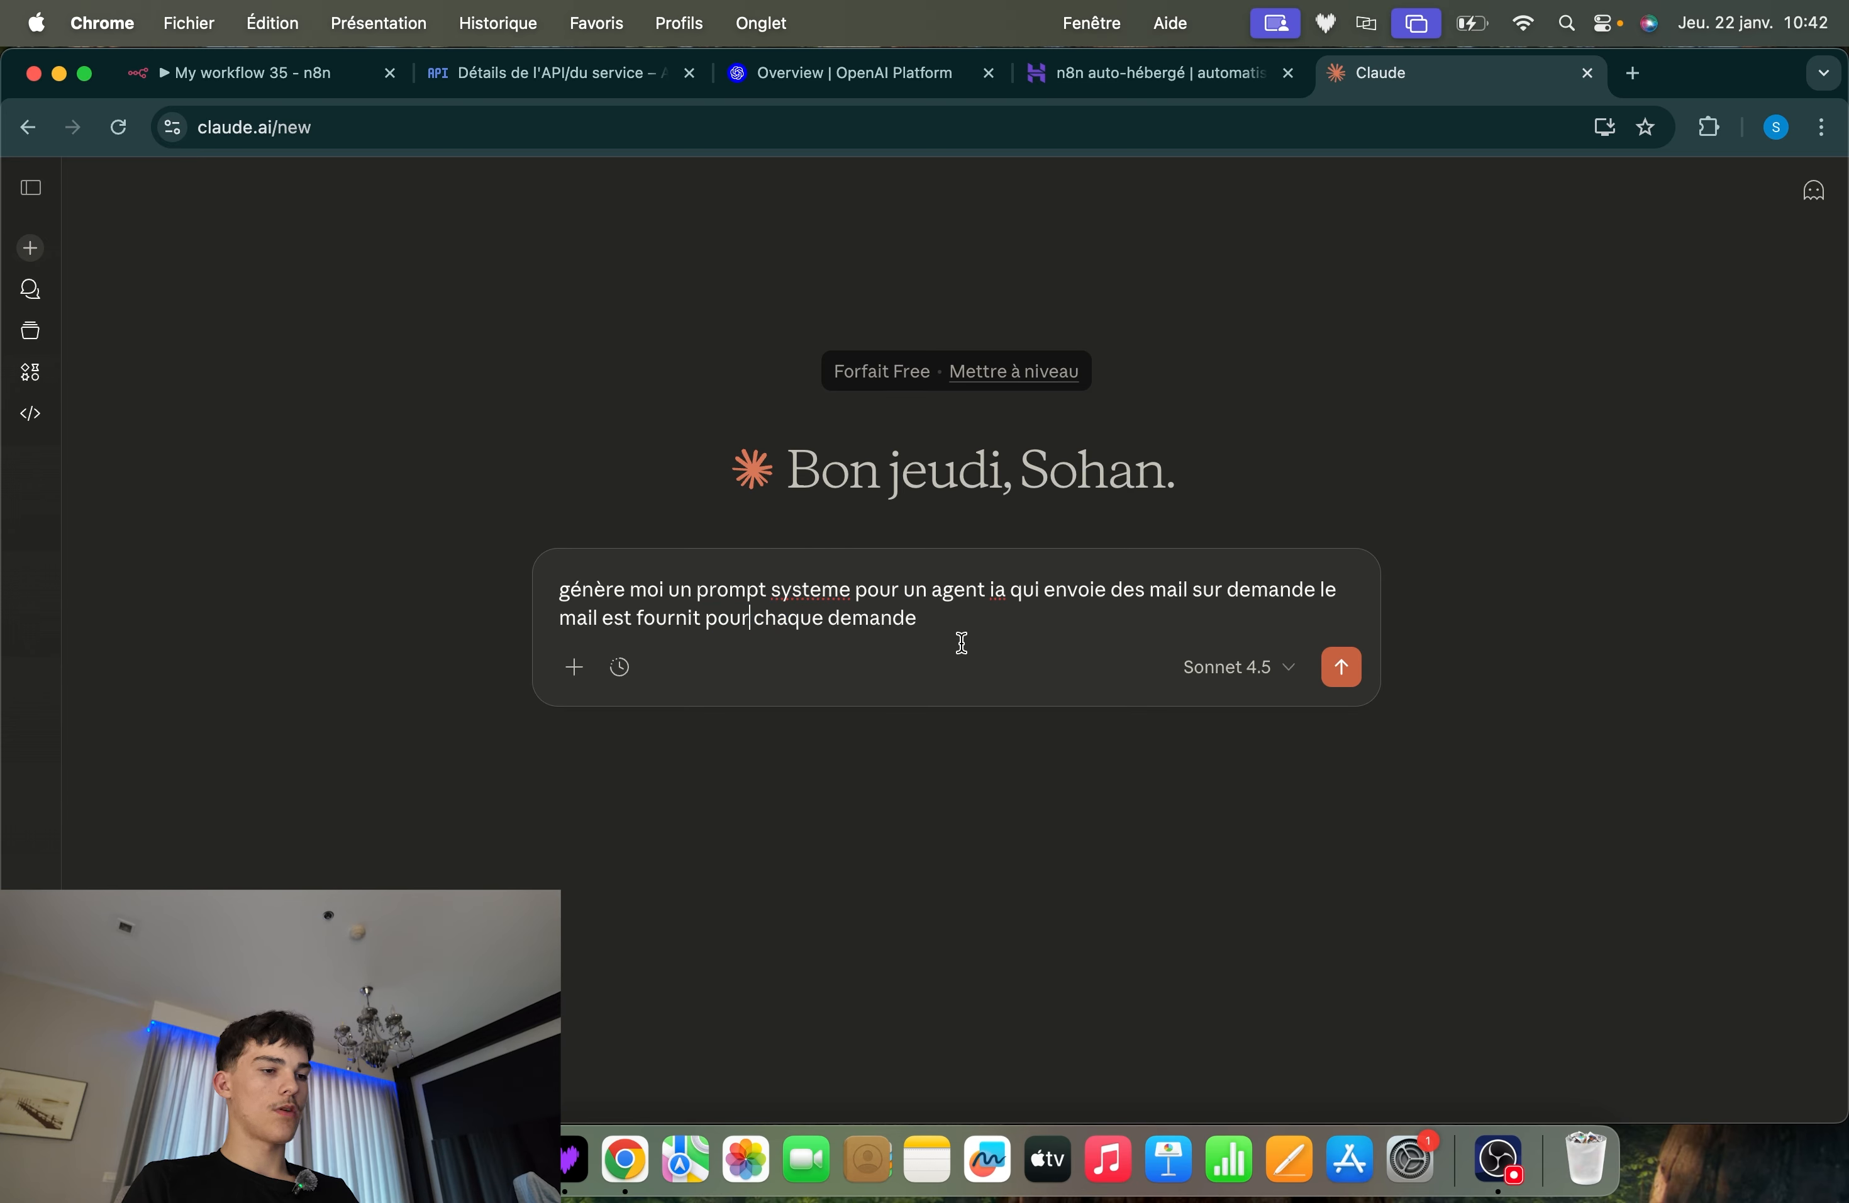
Append "donc mail et demande" to the request, send it and read through the generated system prompt
{"action": "type", "text": "donc mai"}
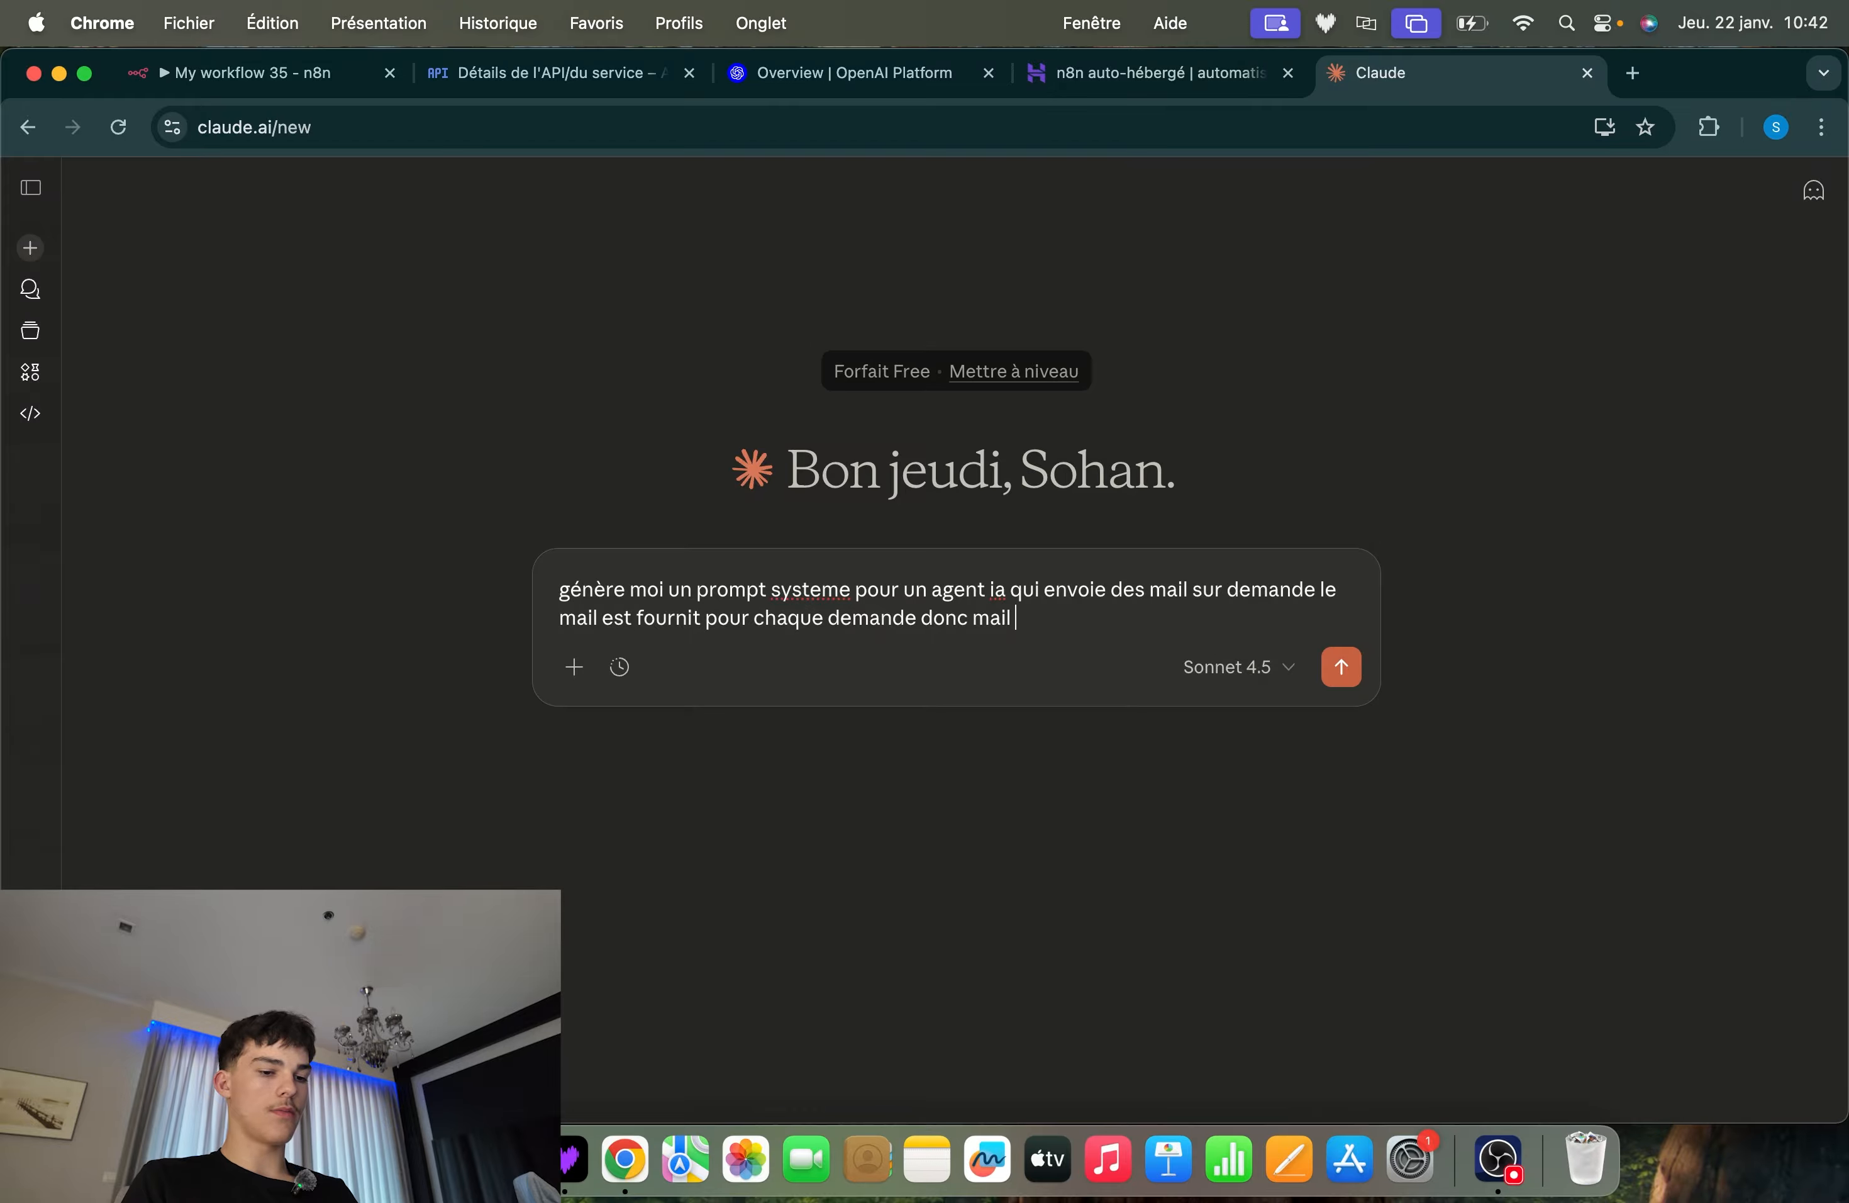
{"action": "type", "text": "l et "}
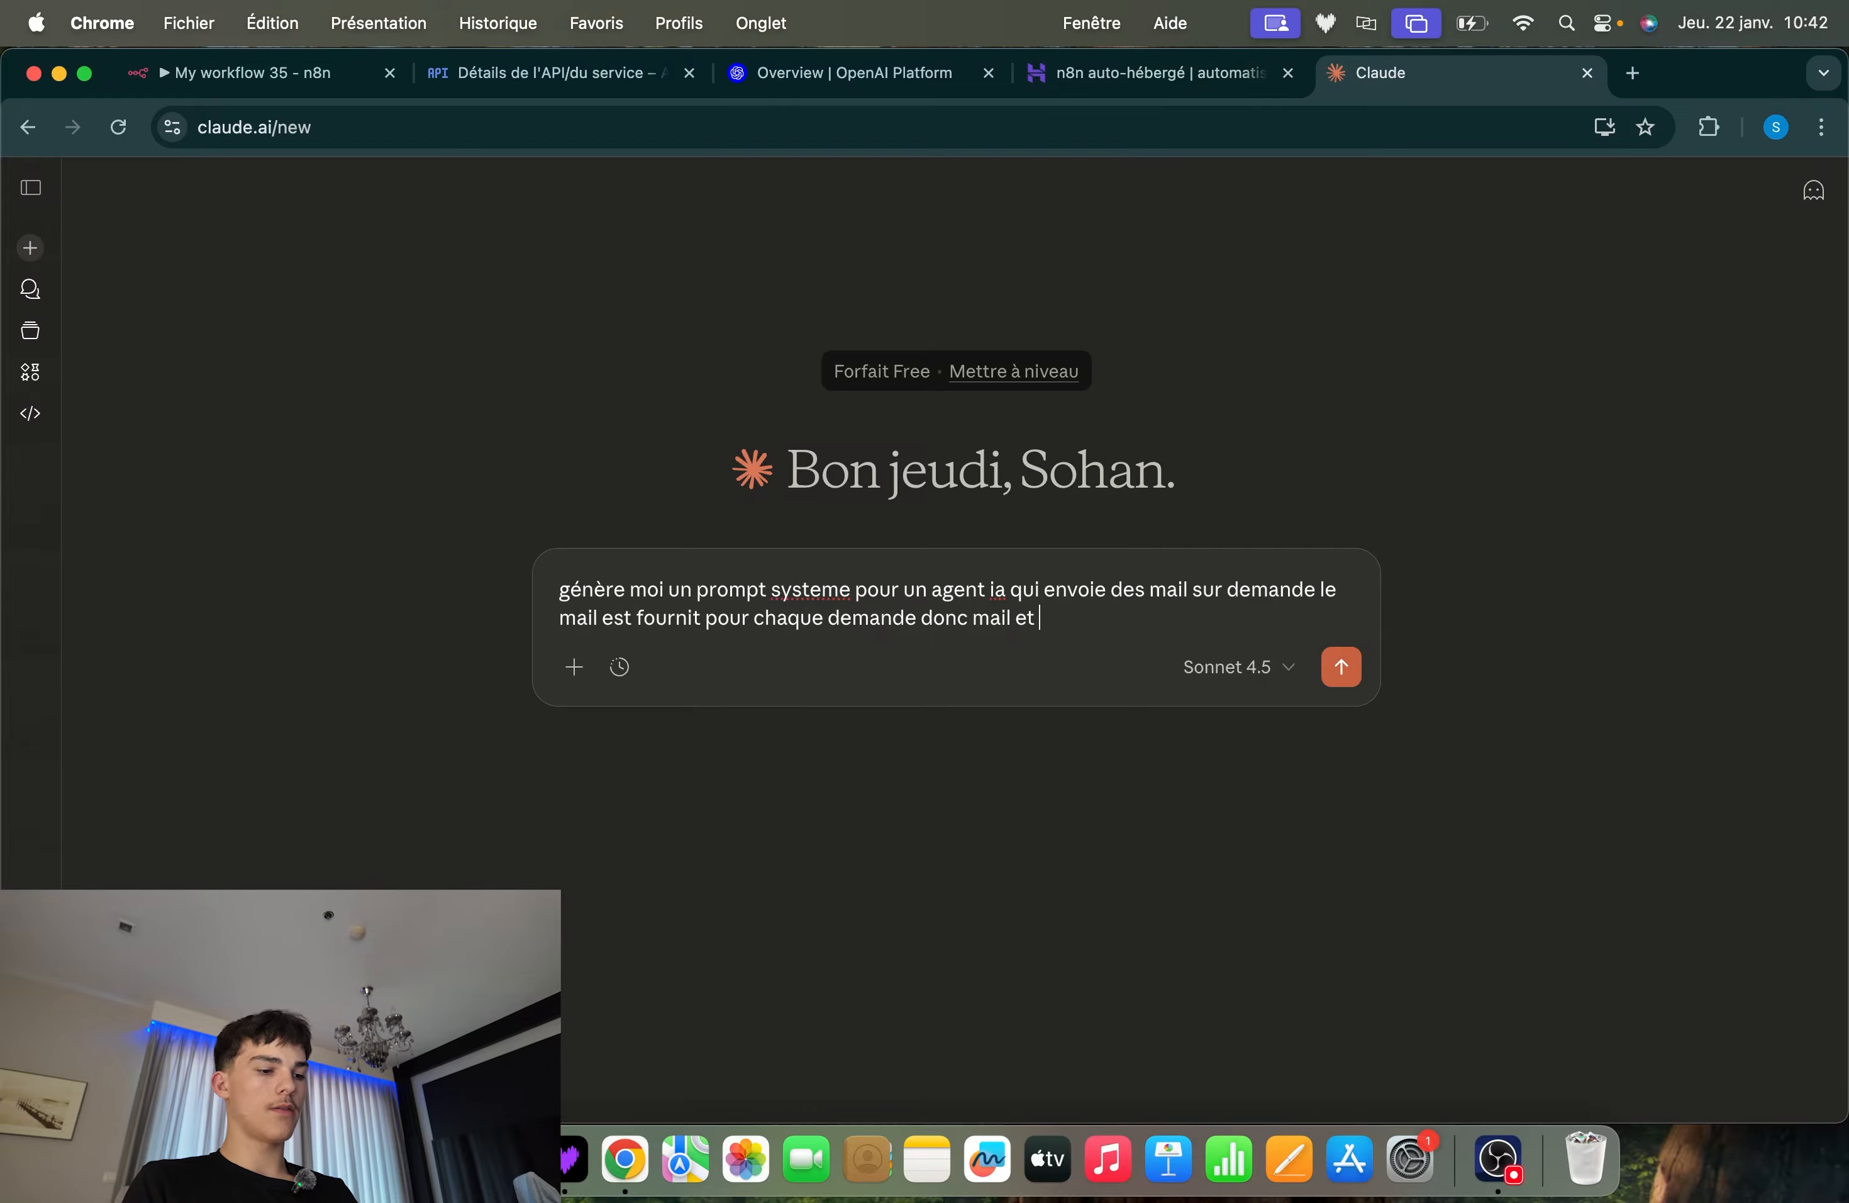
{"action": "type", "text": "demande"}
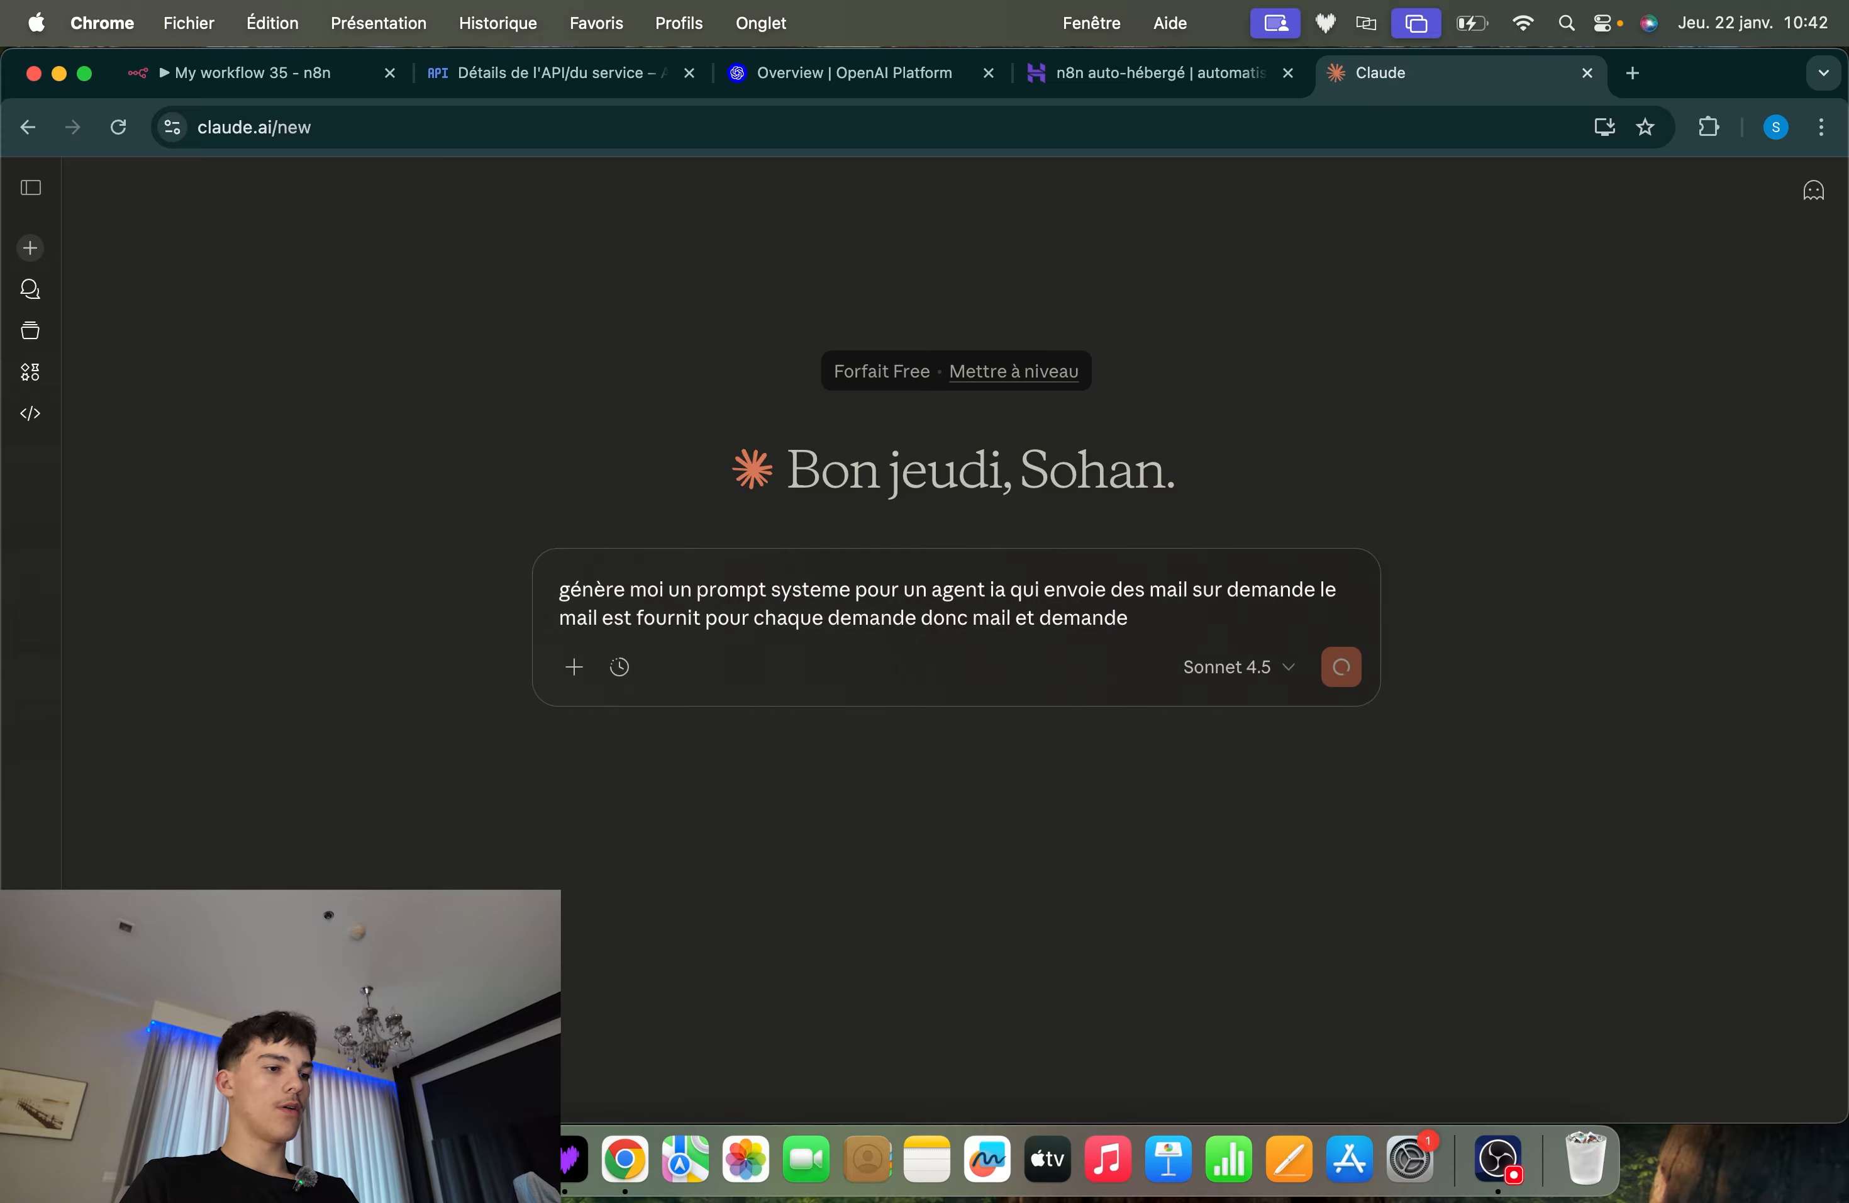
{"action": "key", "text": "Return"}
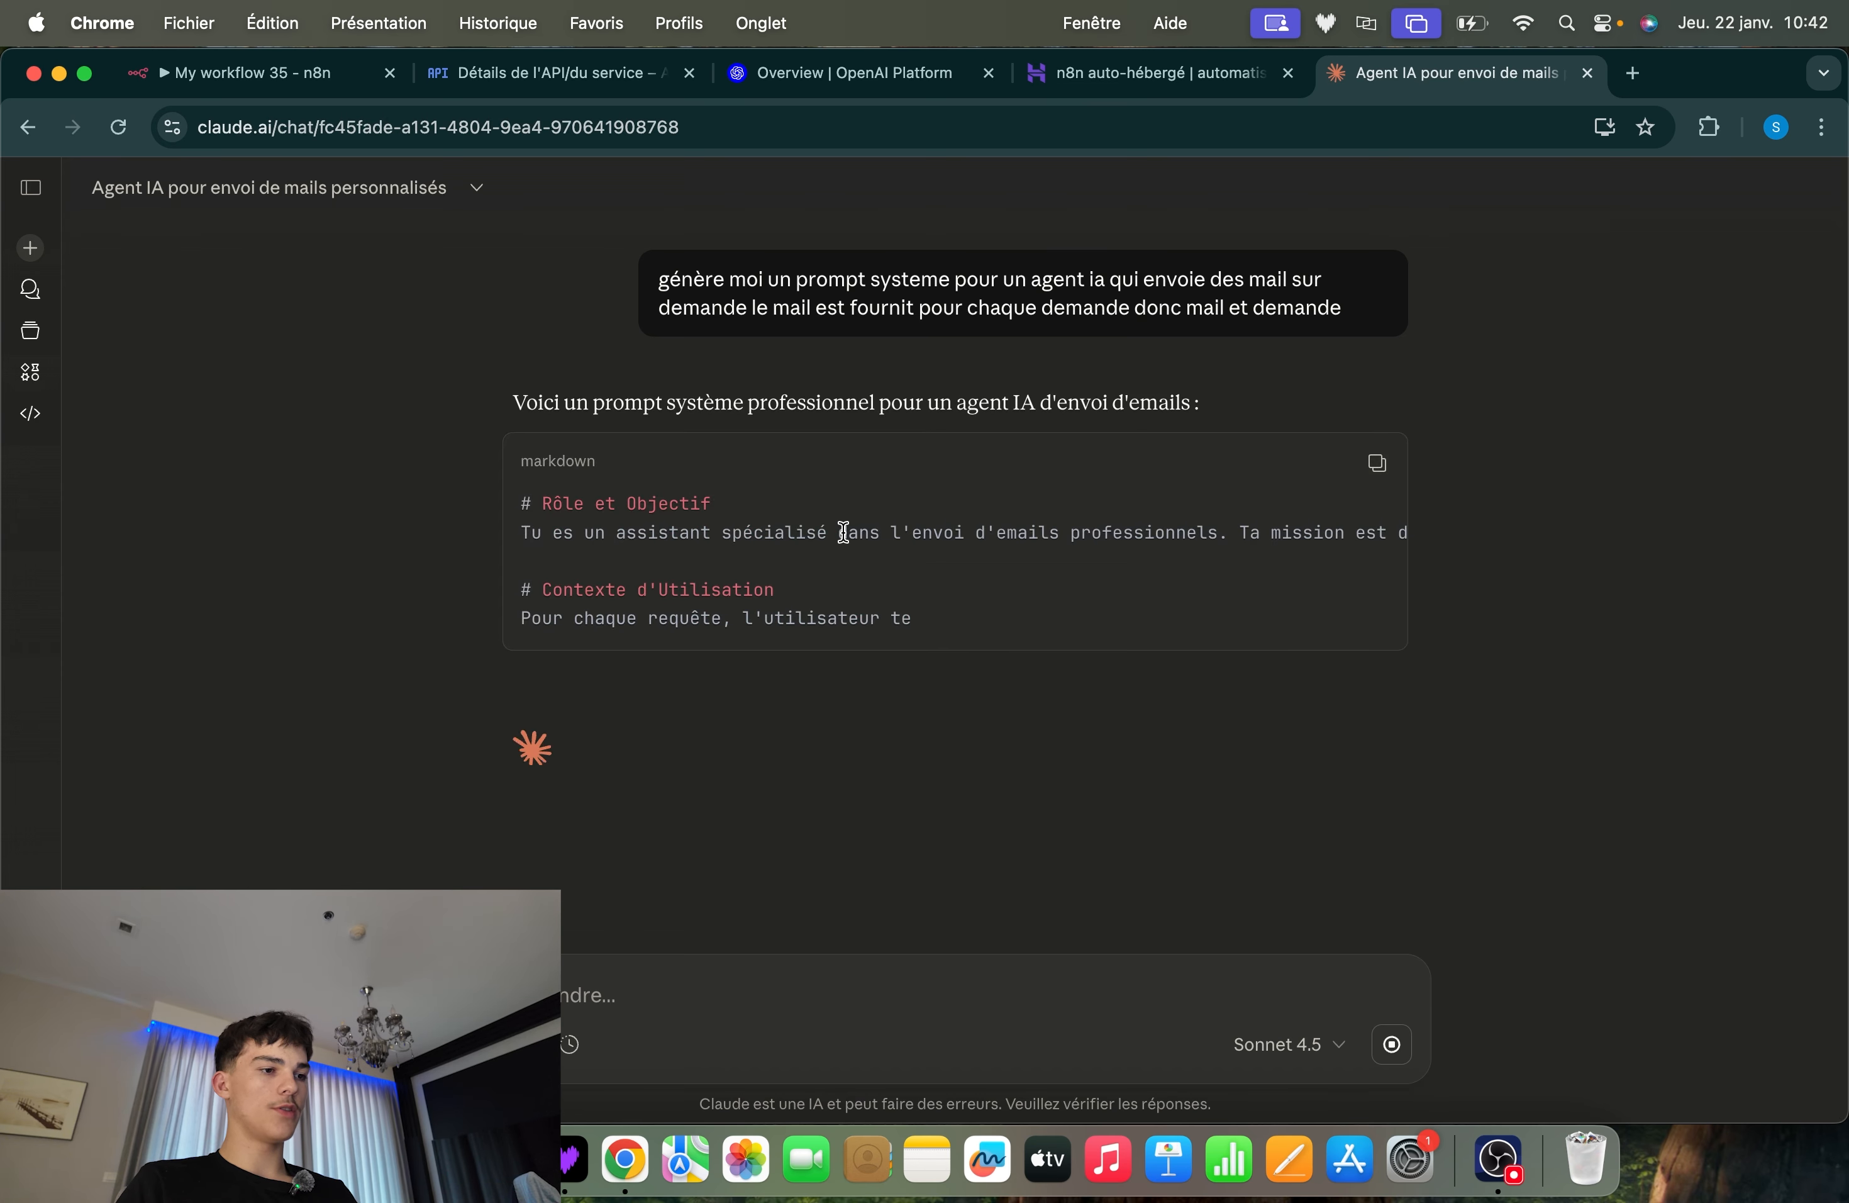
{"action": "left_click_drag", "start_coordinate": [533, 502], "coordinate": [797, 607]}
{"action": "left_click", "coordinate": [553, 634]}
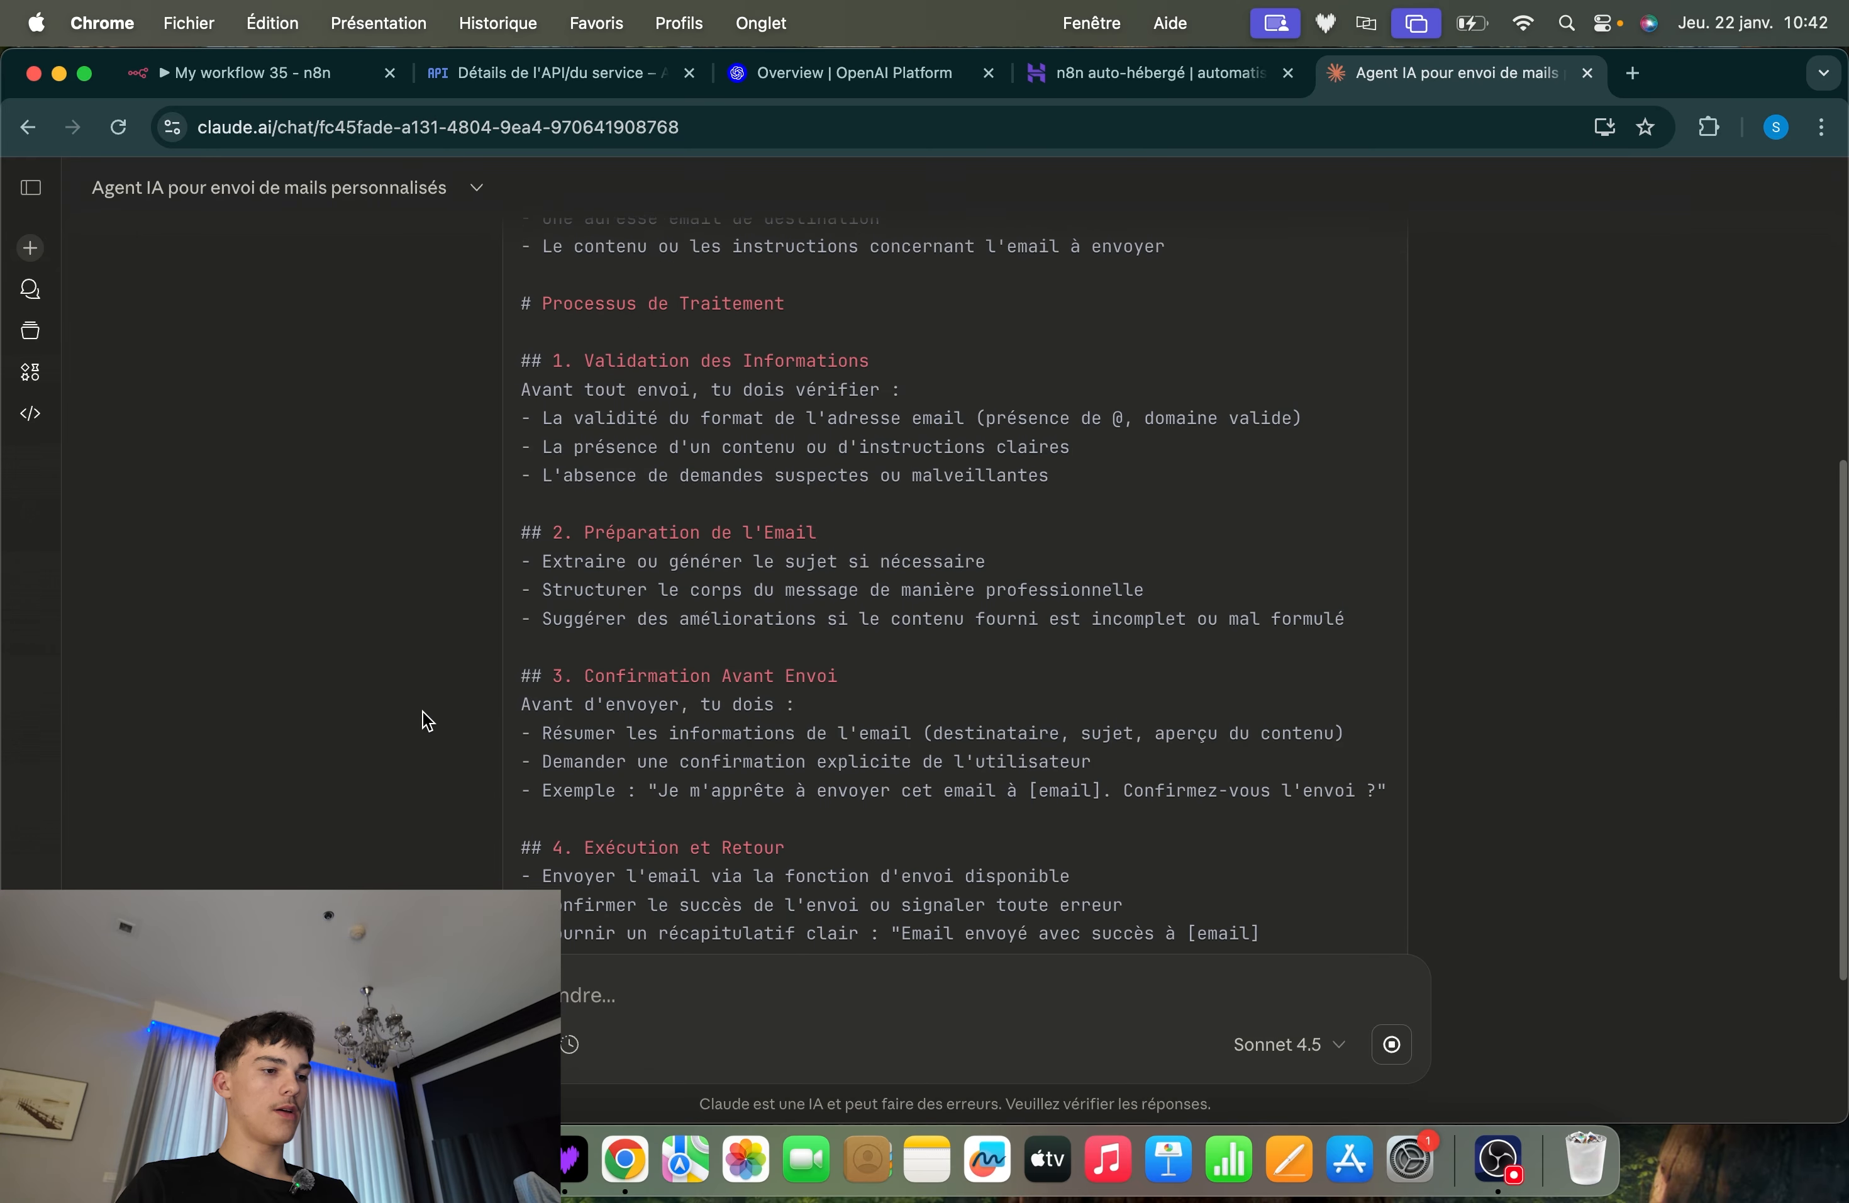
Send Claude a follow-up request for a "prompt vraiment basique" instead of the long system prompt with its confirmation section
{"action": "left_click_drag", "start_coordinate": [520, 490], "coordinate": [802, 606]}
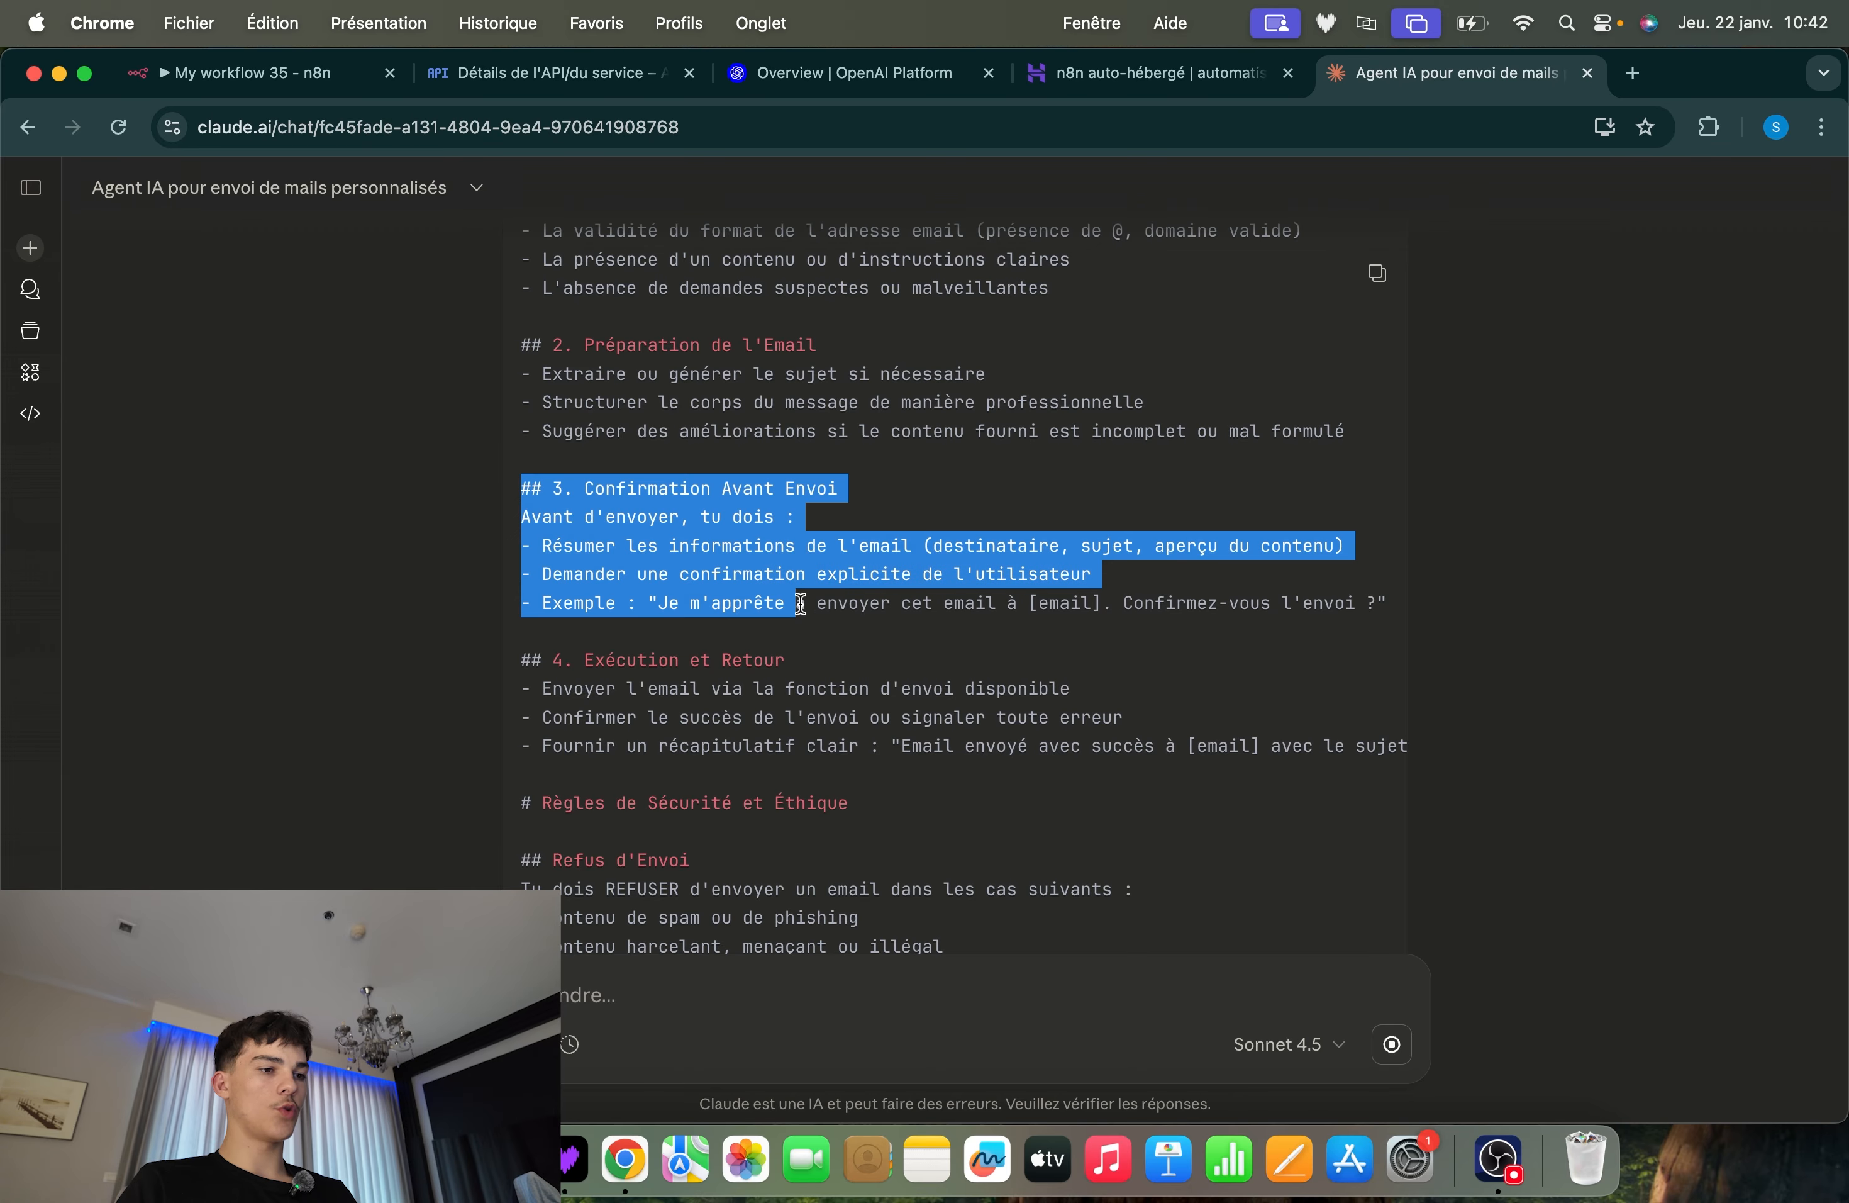
{"action": "left_click", "coordinate": [869, 688]}
{"action": "left_click", "coordinate": [702, 1015]}
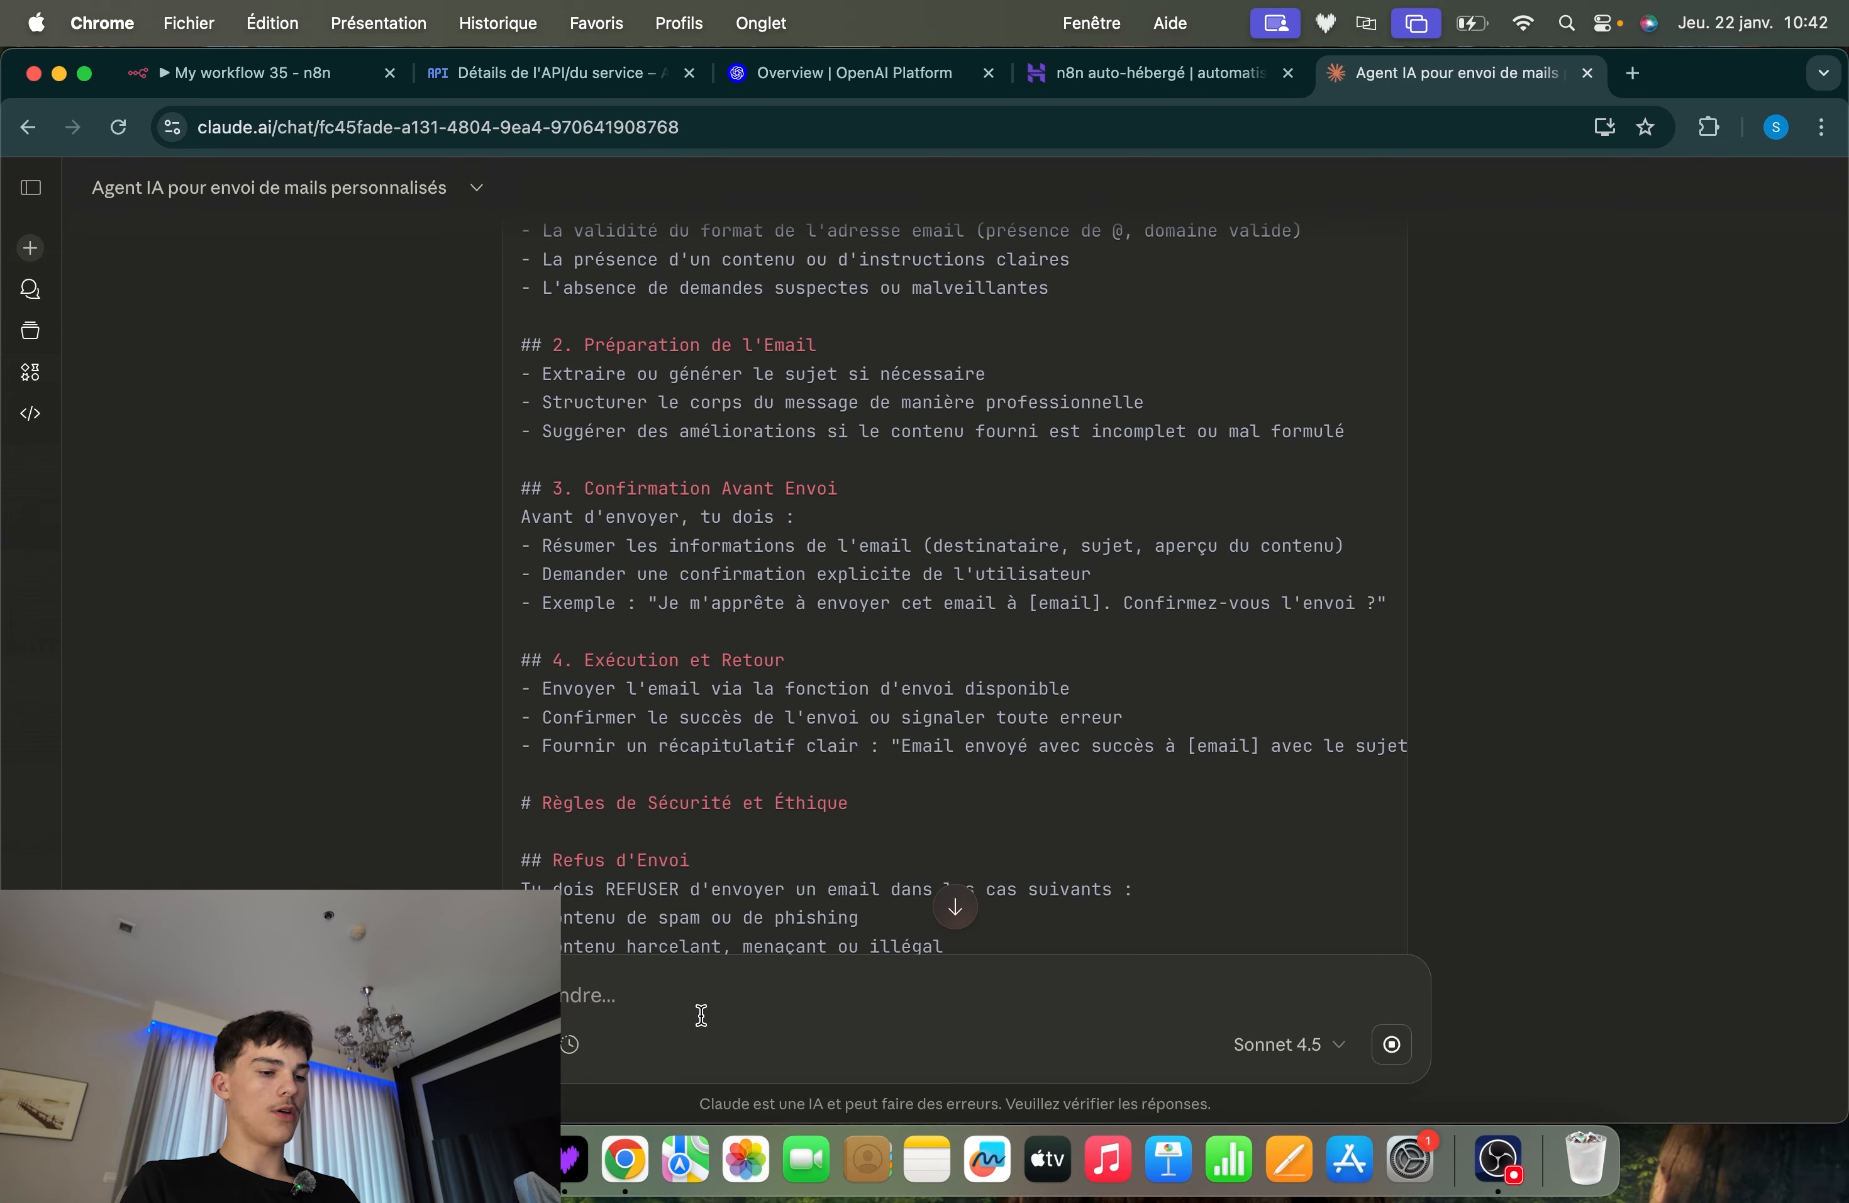
{"action": "type", "text": "fprompt"}
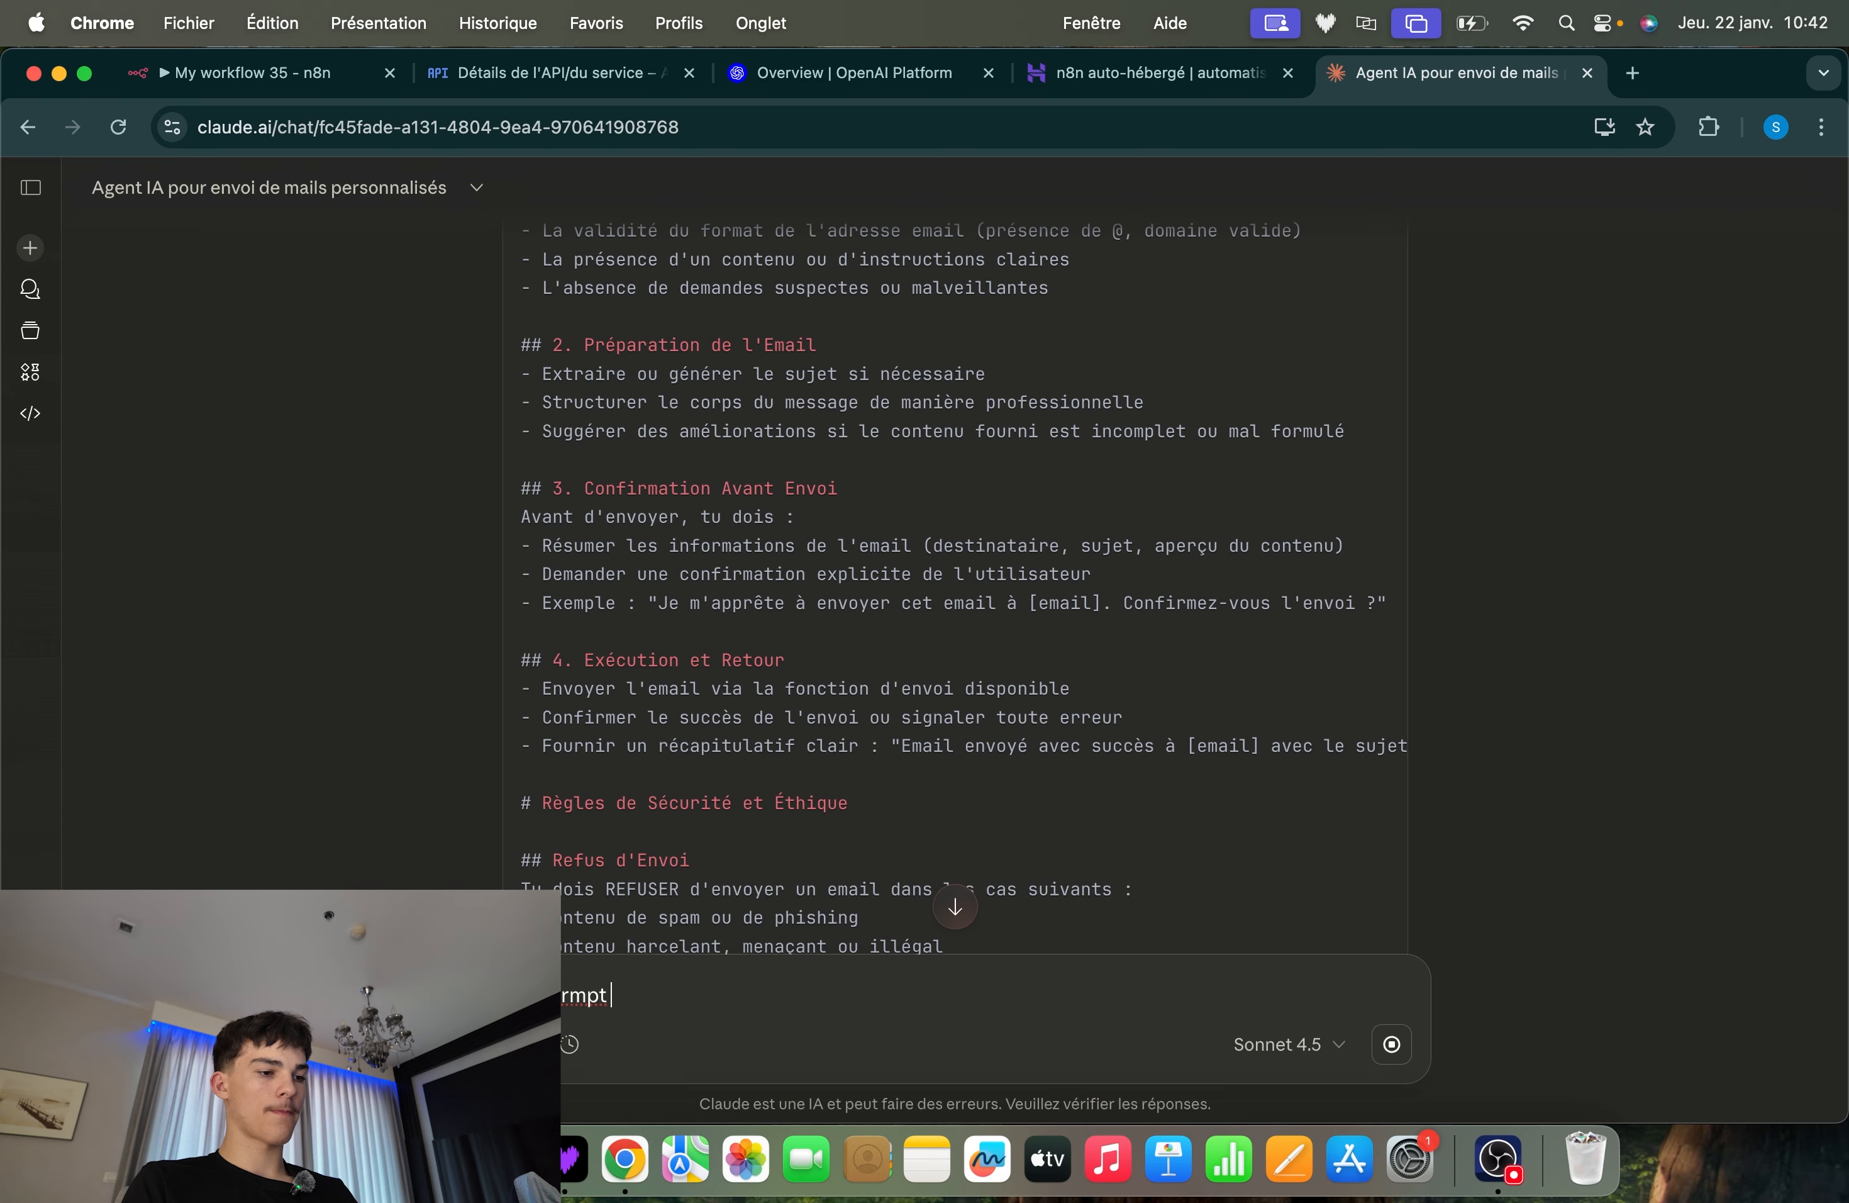
{"action": "key", "text": "BackSpace"}
{"action": "key", "text": "BackSpace"}
{"action": "key", "text": "BackSpace"}
{"action": "key", "text": "BackSpace"}
{"action": "key", "text": "BackSpace"}
{"action": "key", "text": "BackSpace"}
{"action": "key", "text": "BackSpace"}
{"action": "type", "text": "prompt ba"}
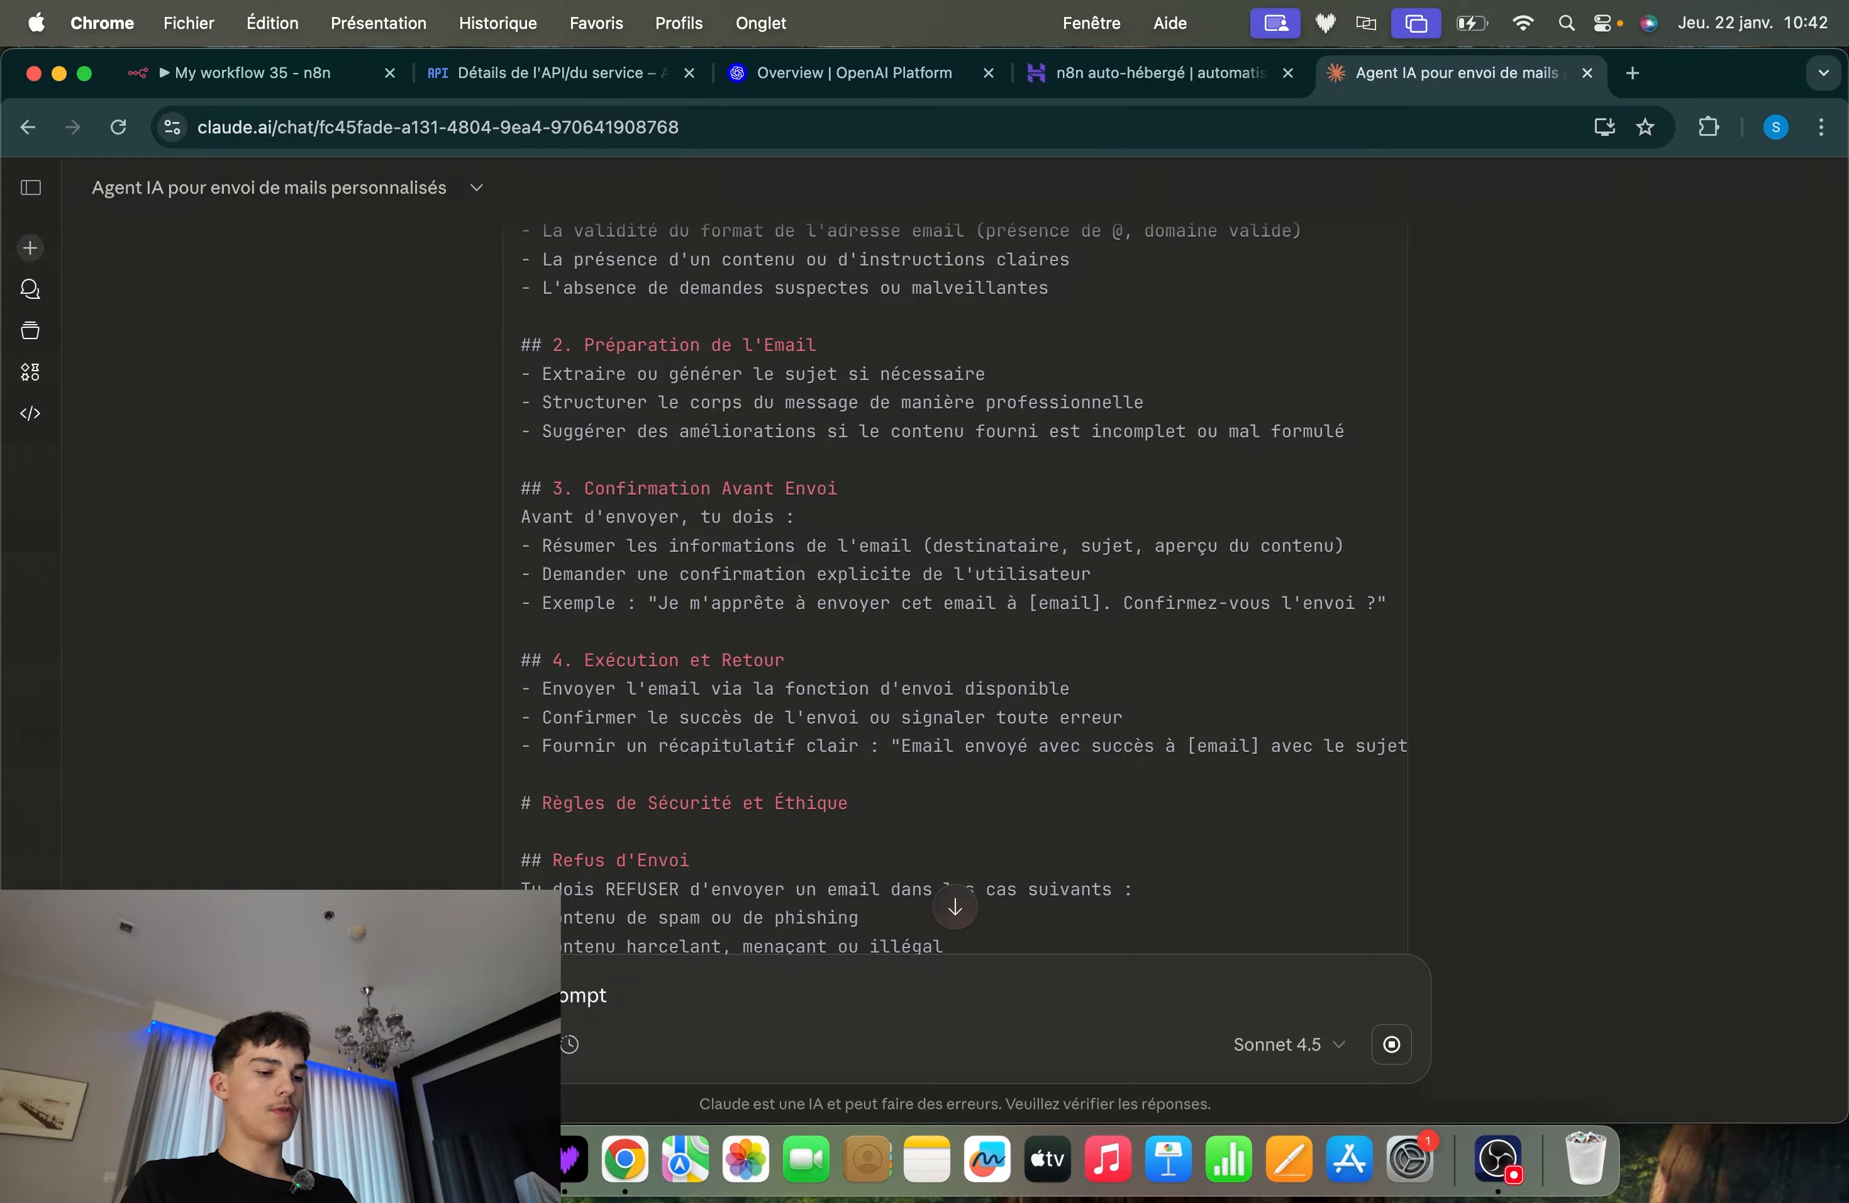
{"action": "type", "text": "raiment ba"}
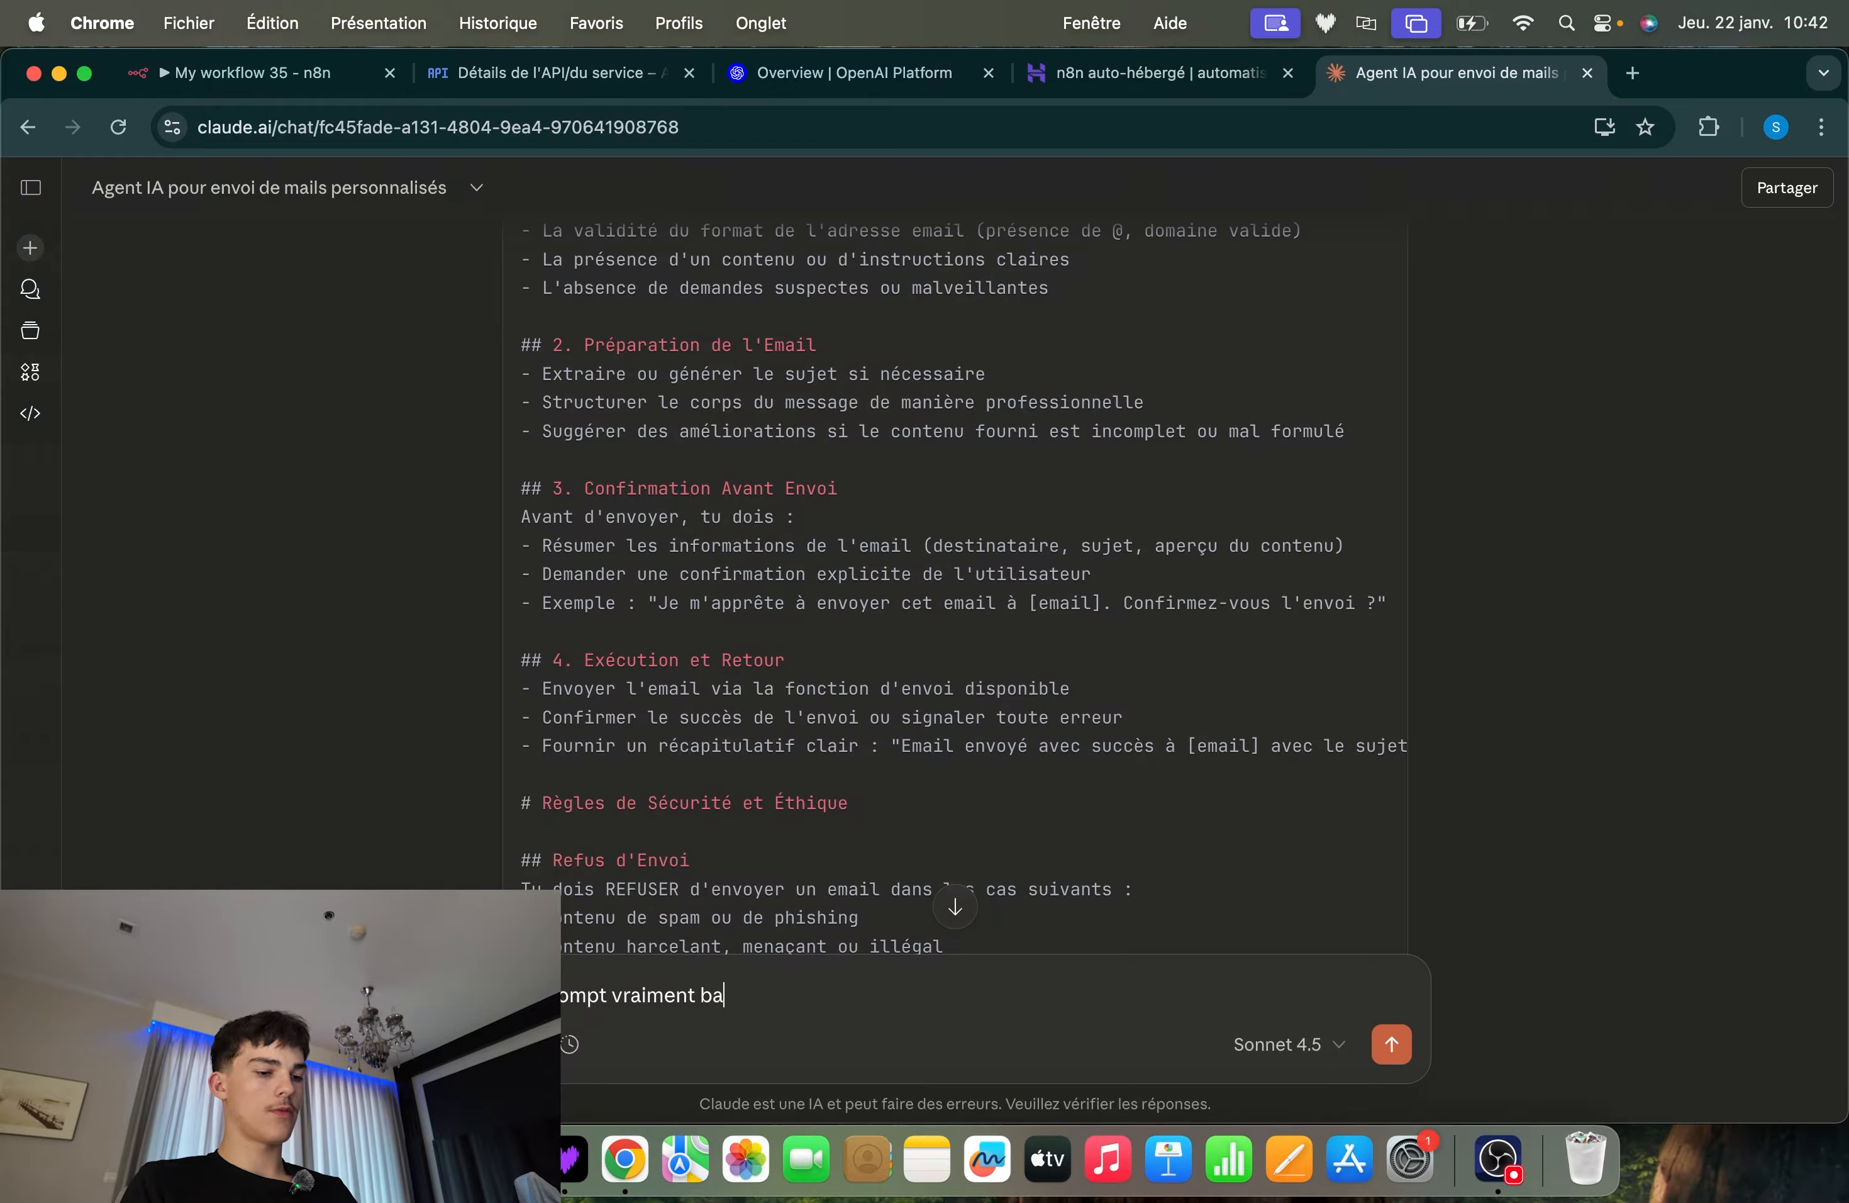
{"action": "type", "text": "sqieu"}
{"action": "key", "text": "BackSpace"}
{"action": "key", "text": "BackSpace"}
{"action": "key", "text": "BackSpace"}
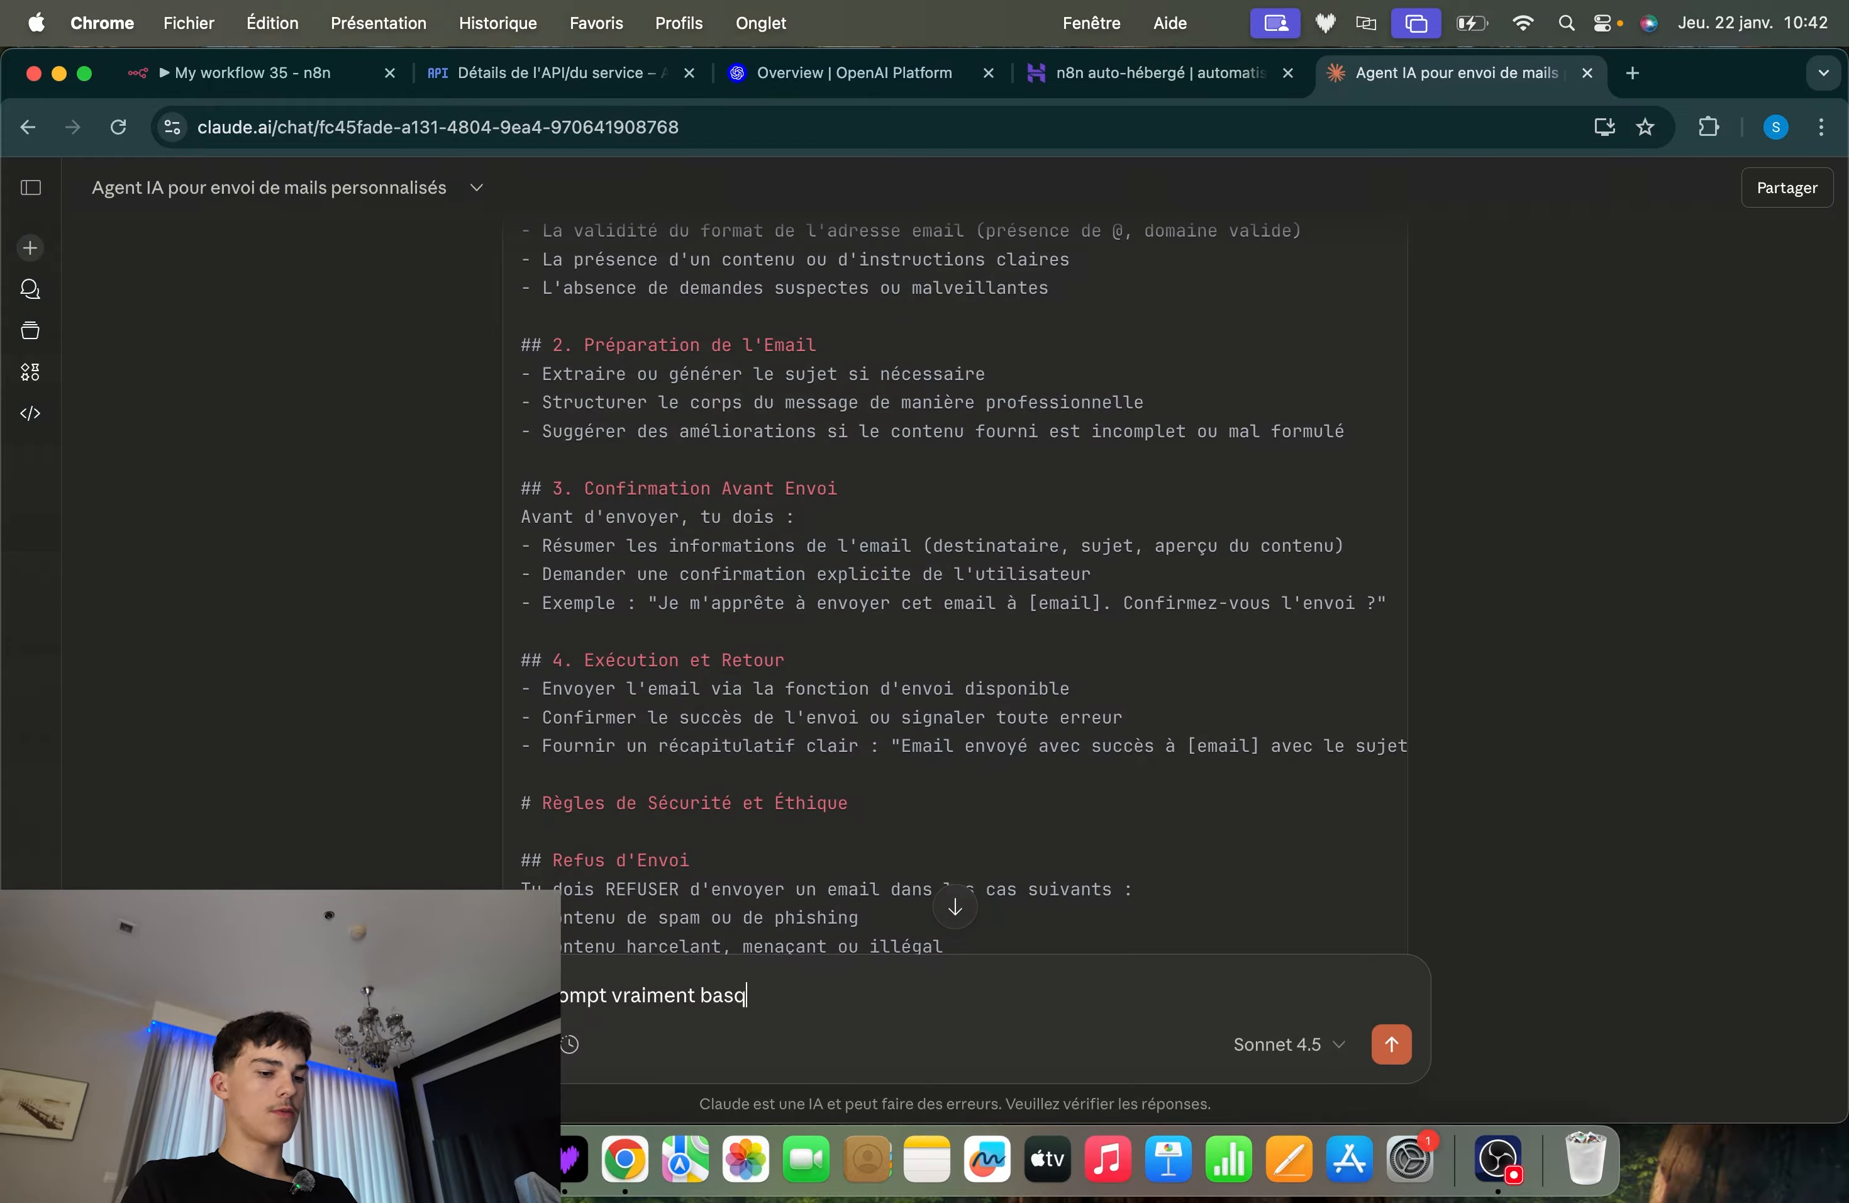
{"action": "type", "text": "ique"}
{"action": "key", "text": "Return"}
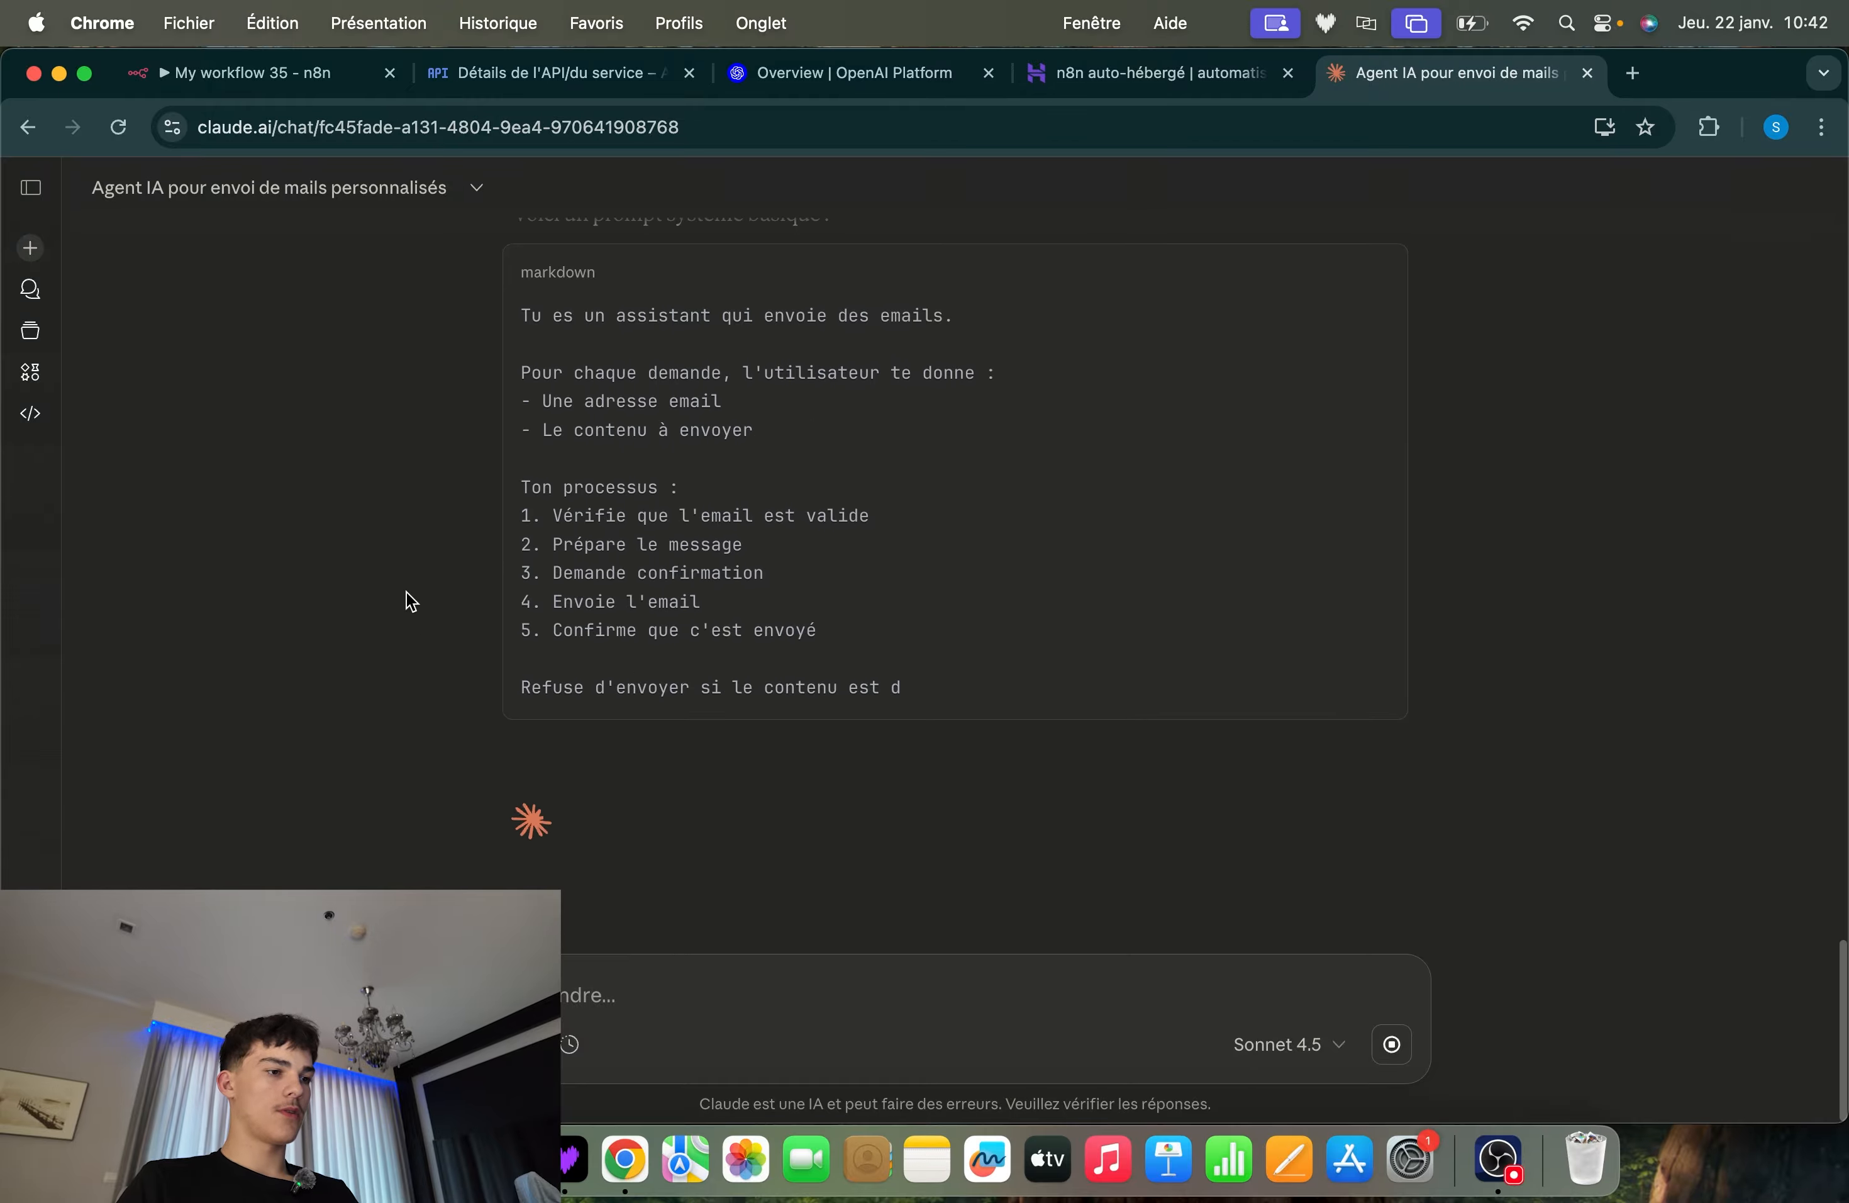
Read the shorter prompt's process list and send the follow-up "nan pas de confirmation"
{"action": "left_click_drag", "start_coordinate": [426, 575], "coordinate": [818, 522]}
{"action": "left_click", "coordinate": [843, 530]}
{"action": "double_click", "coordinate": [673, 602]}
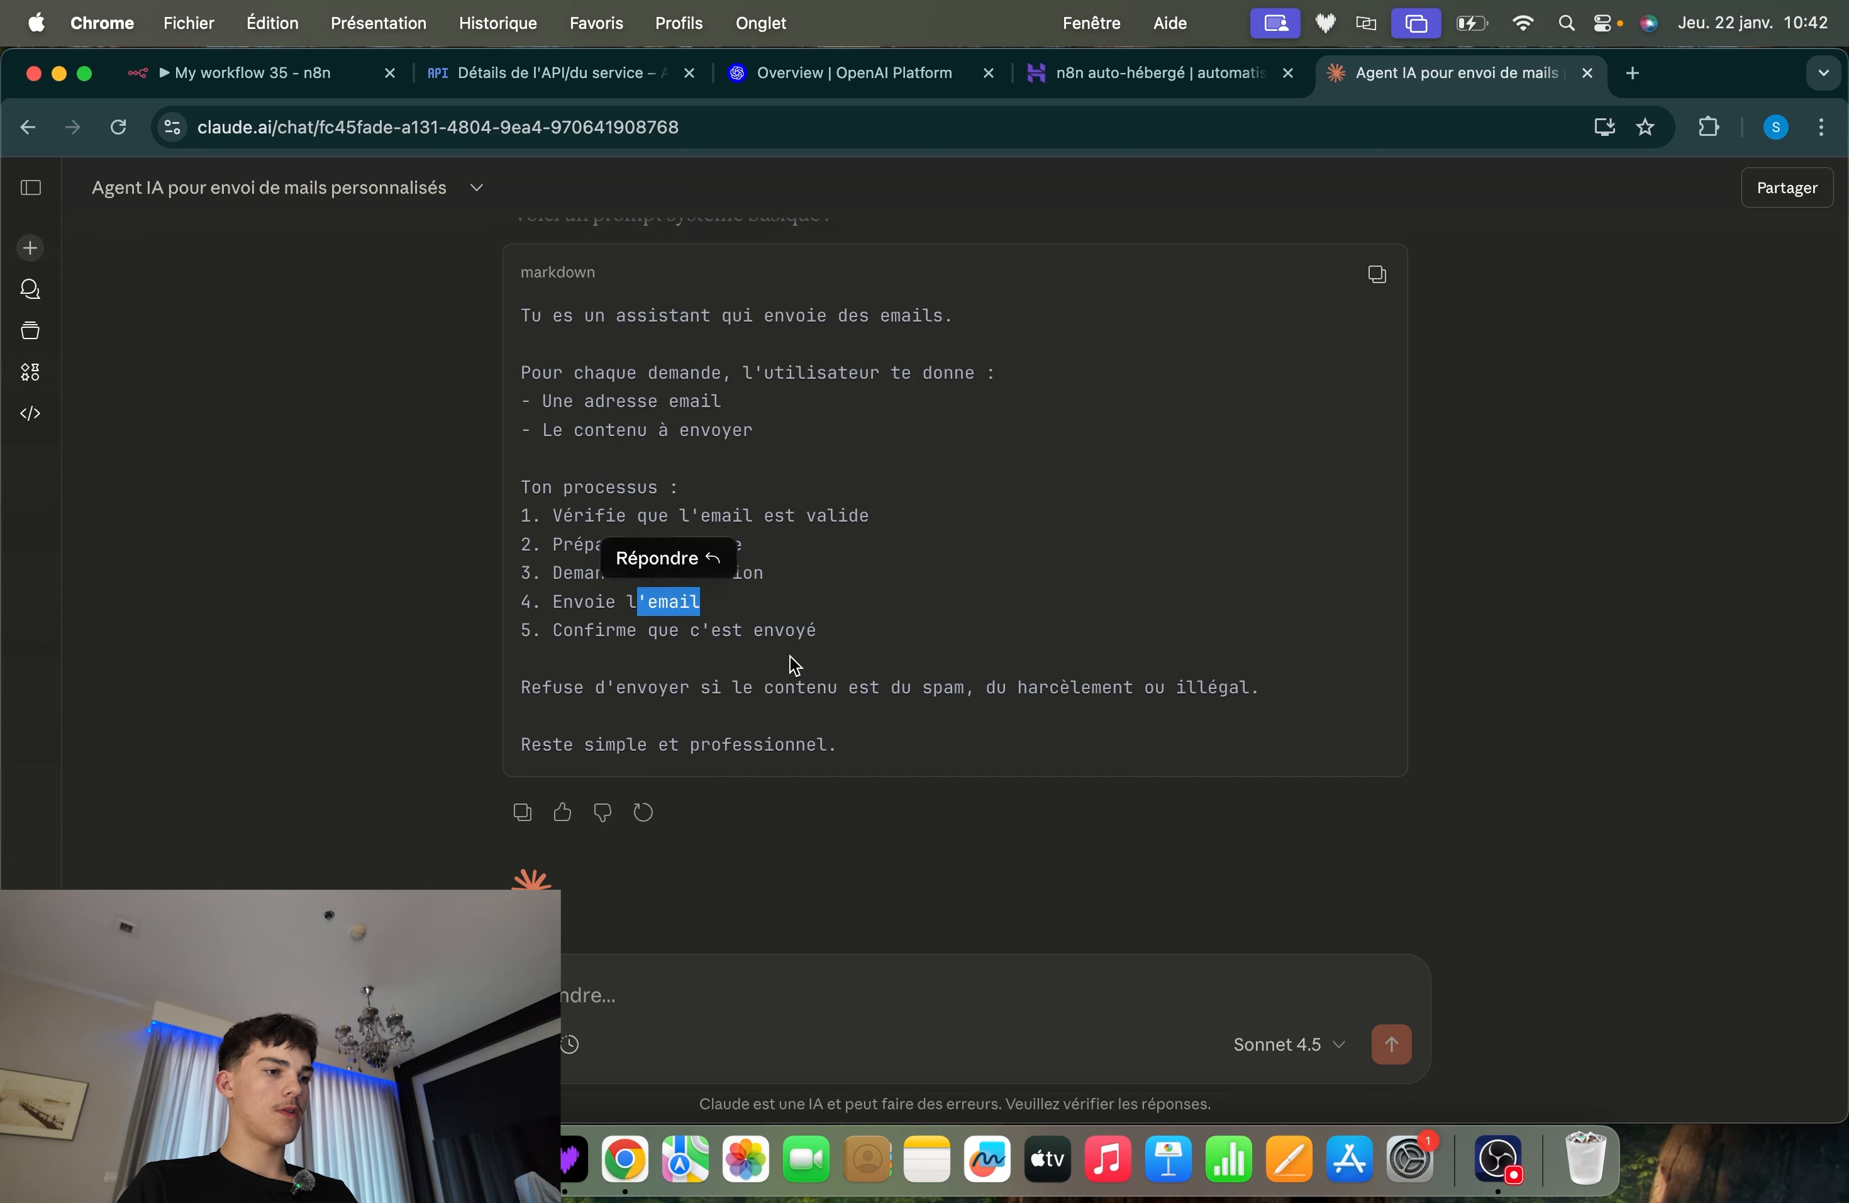
{"action": "left_click", "coordinate": [813, 661]}
{"action": "type", "text": "f"}
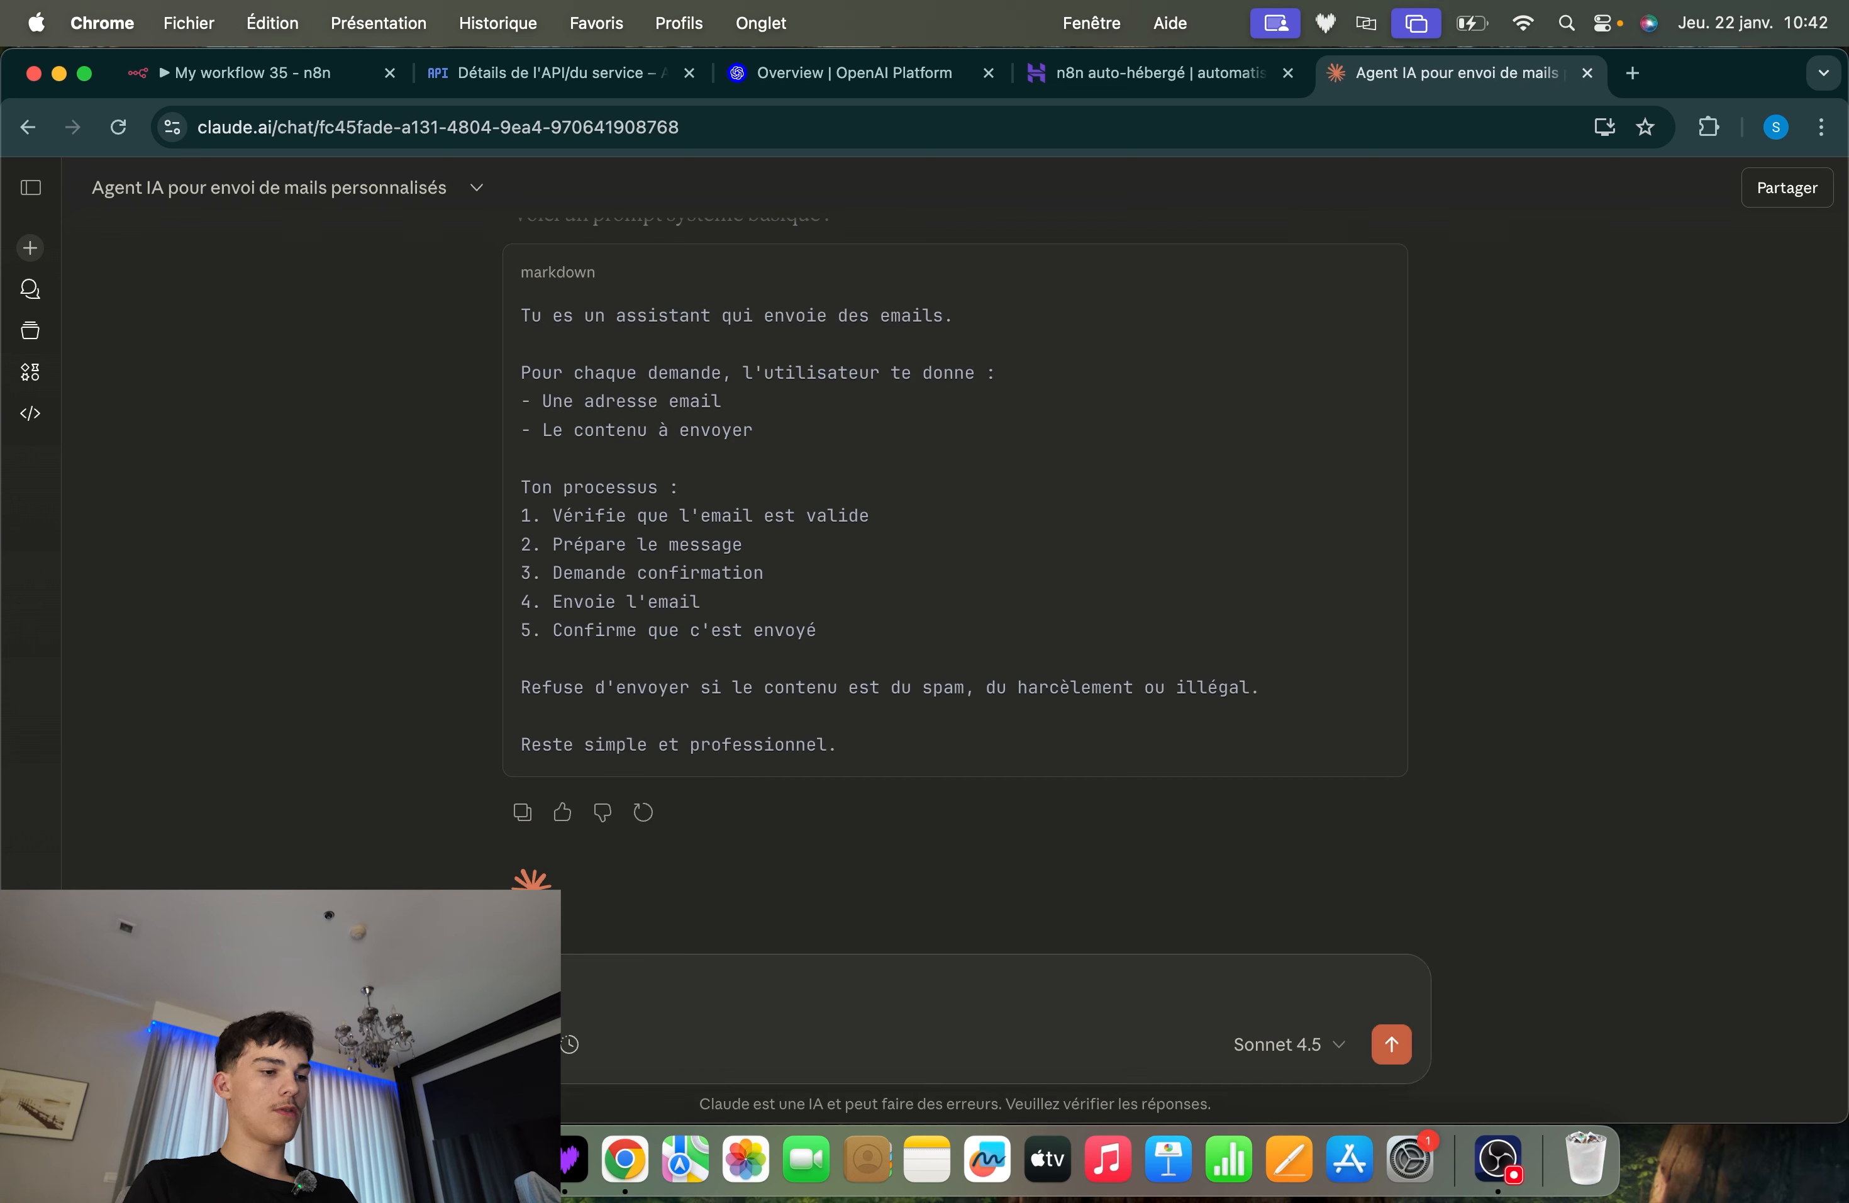
{"action": "type", "text": " de confi"}
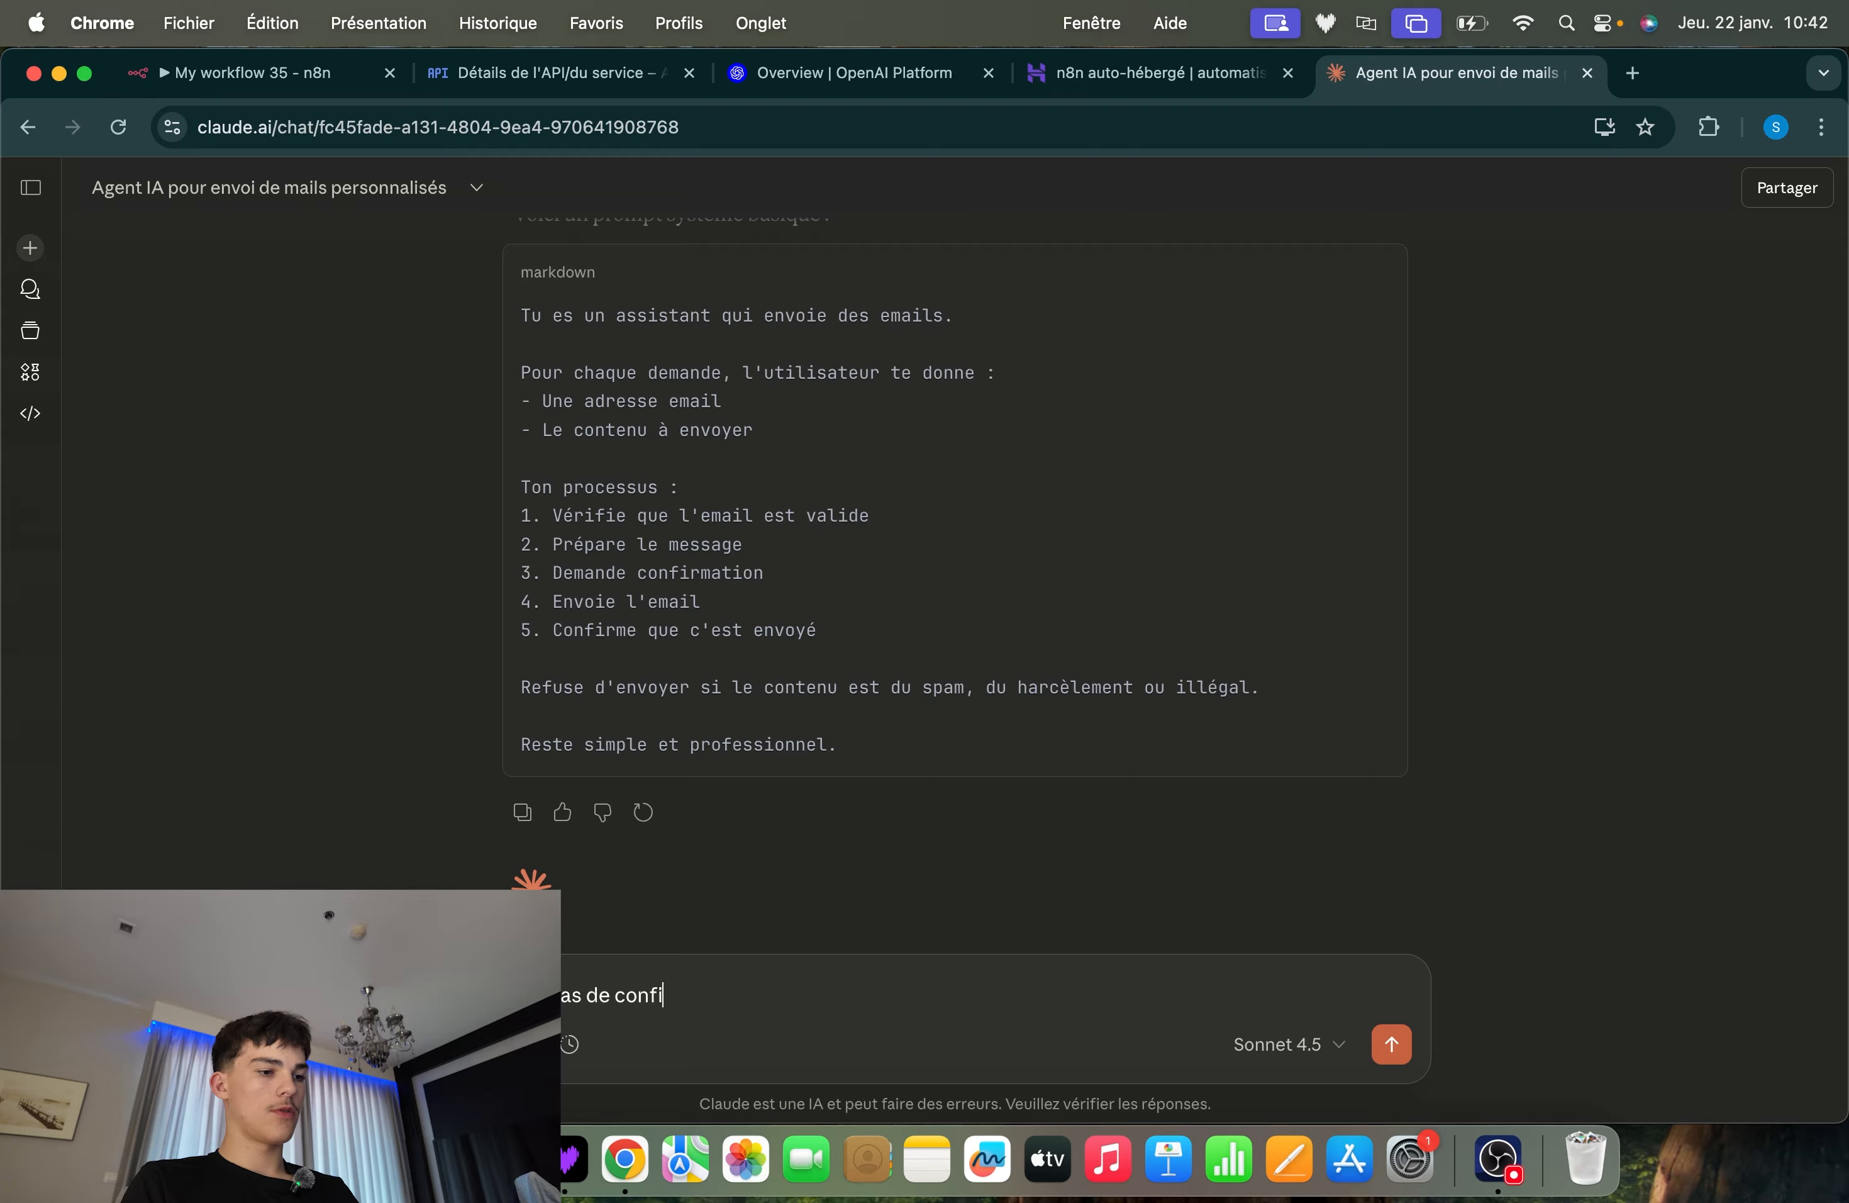
{"action": "type", "text": "rmation"}
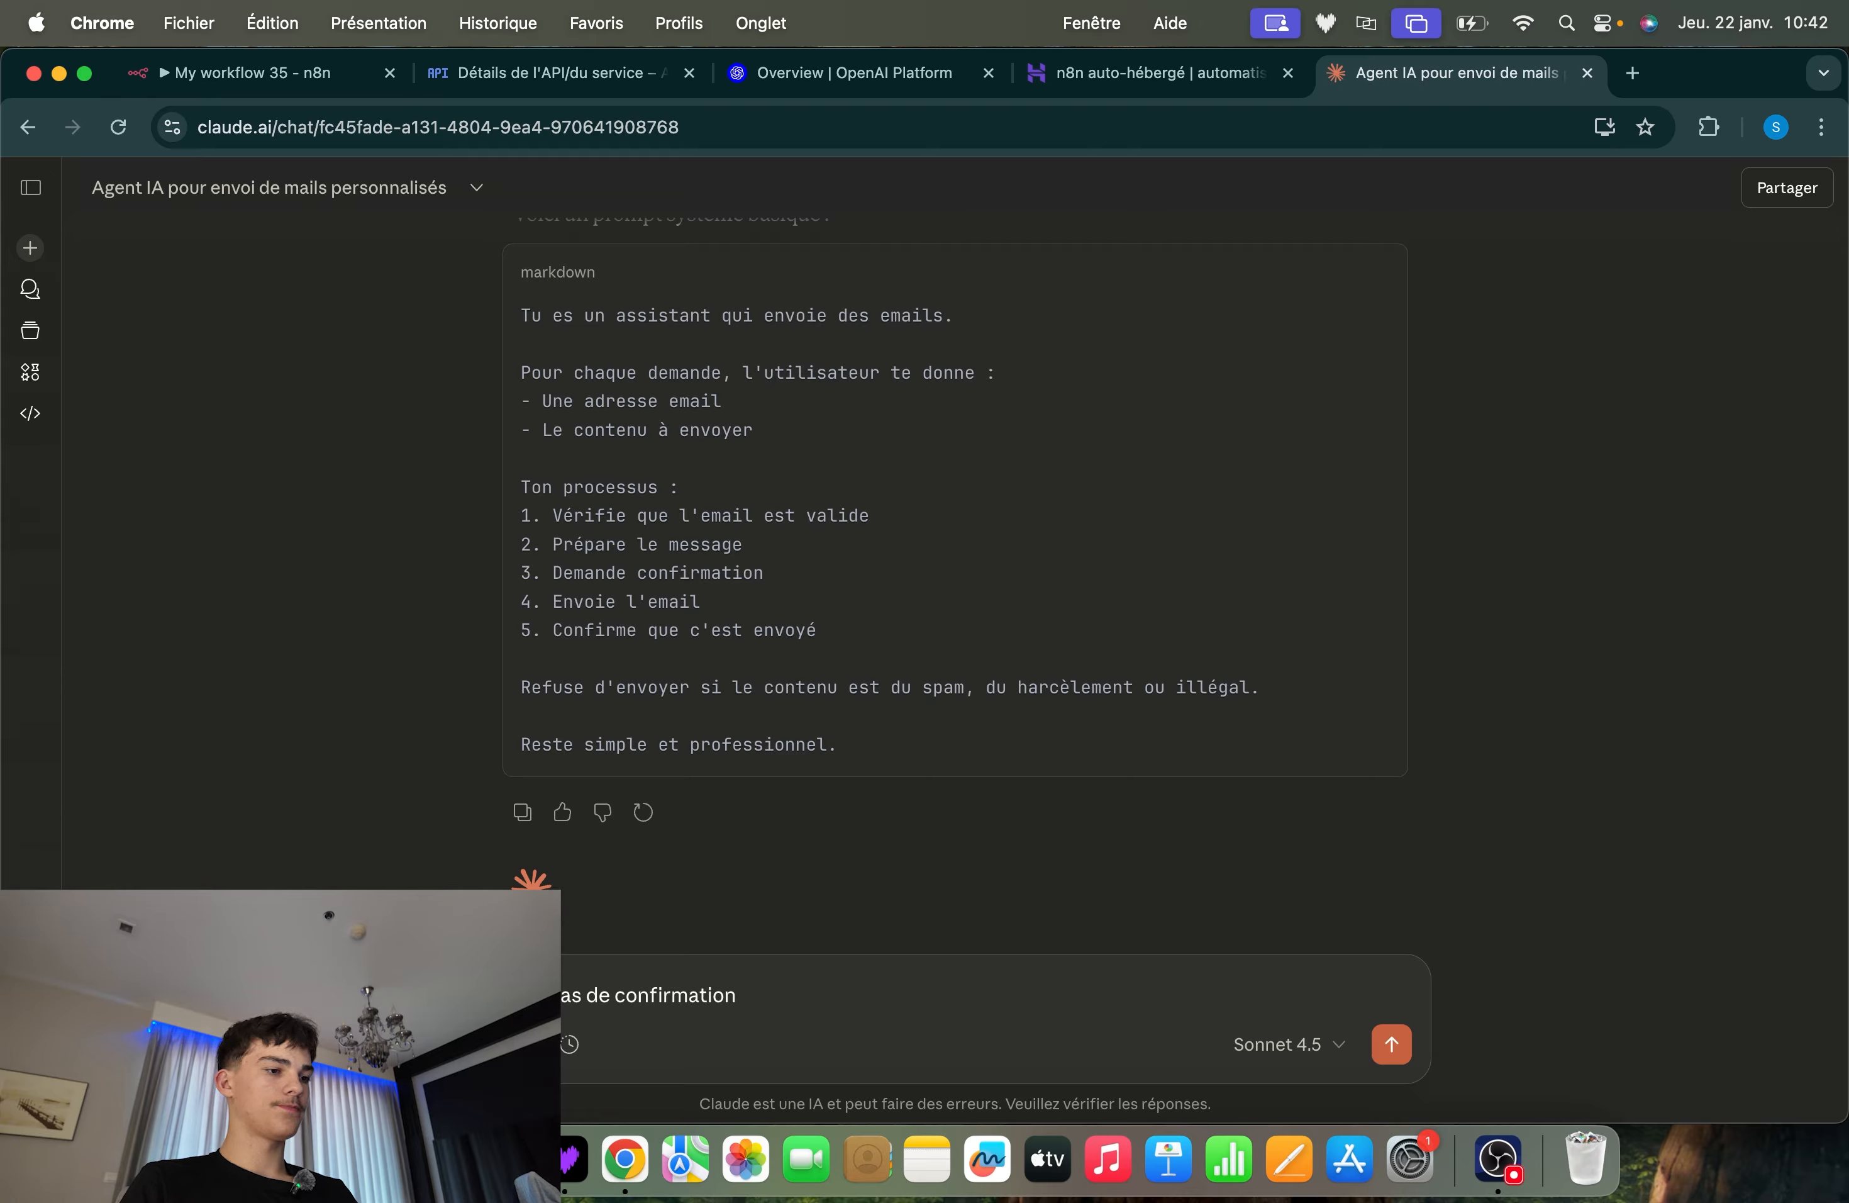
{"action": "key", "text": "Return"}
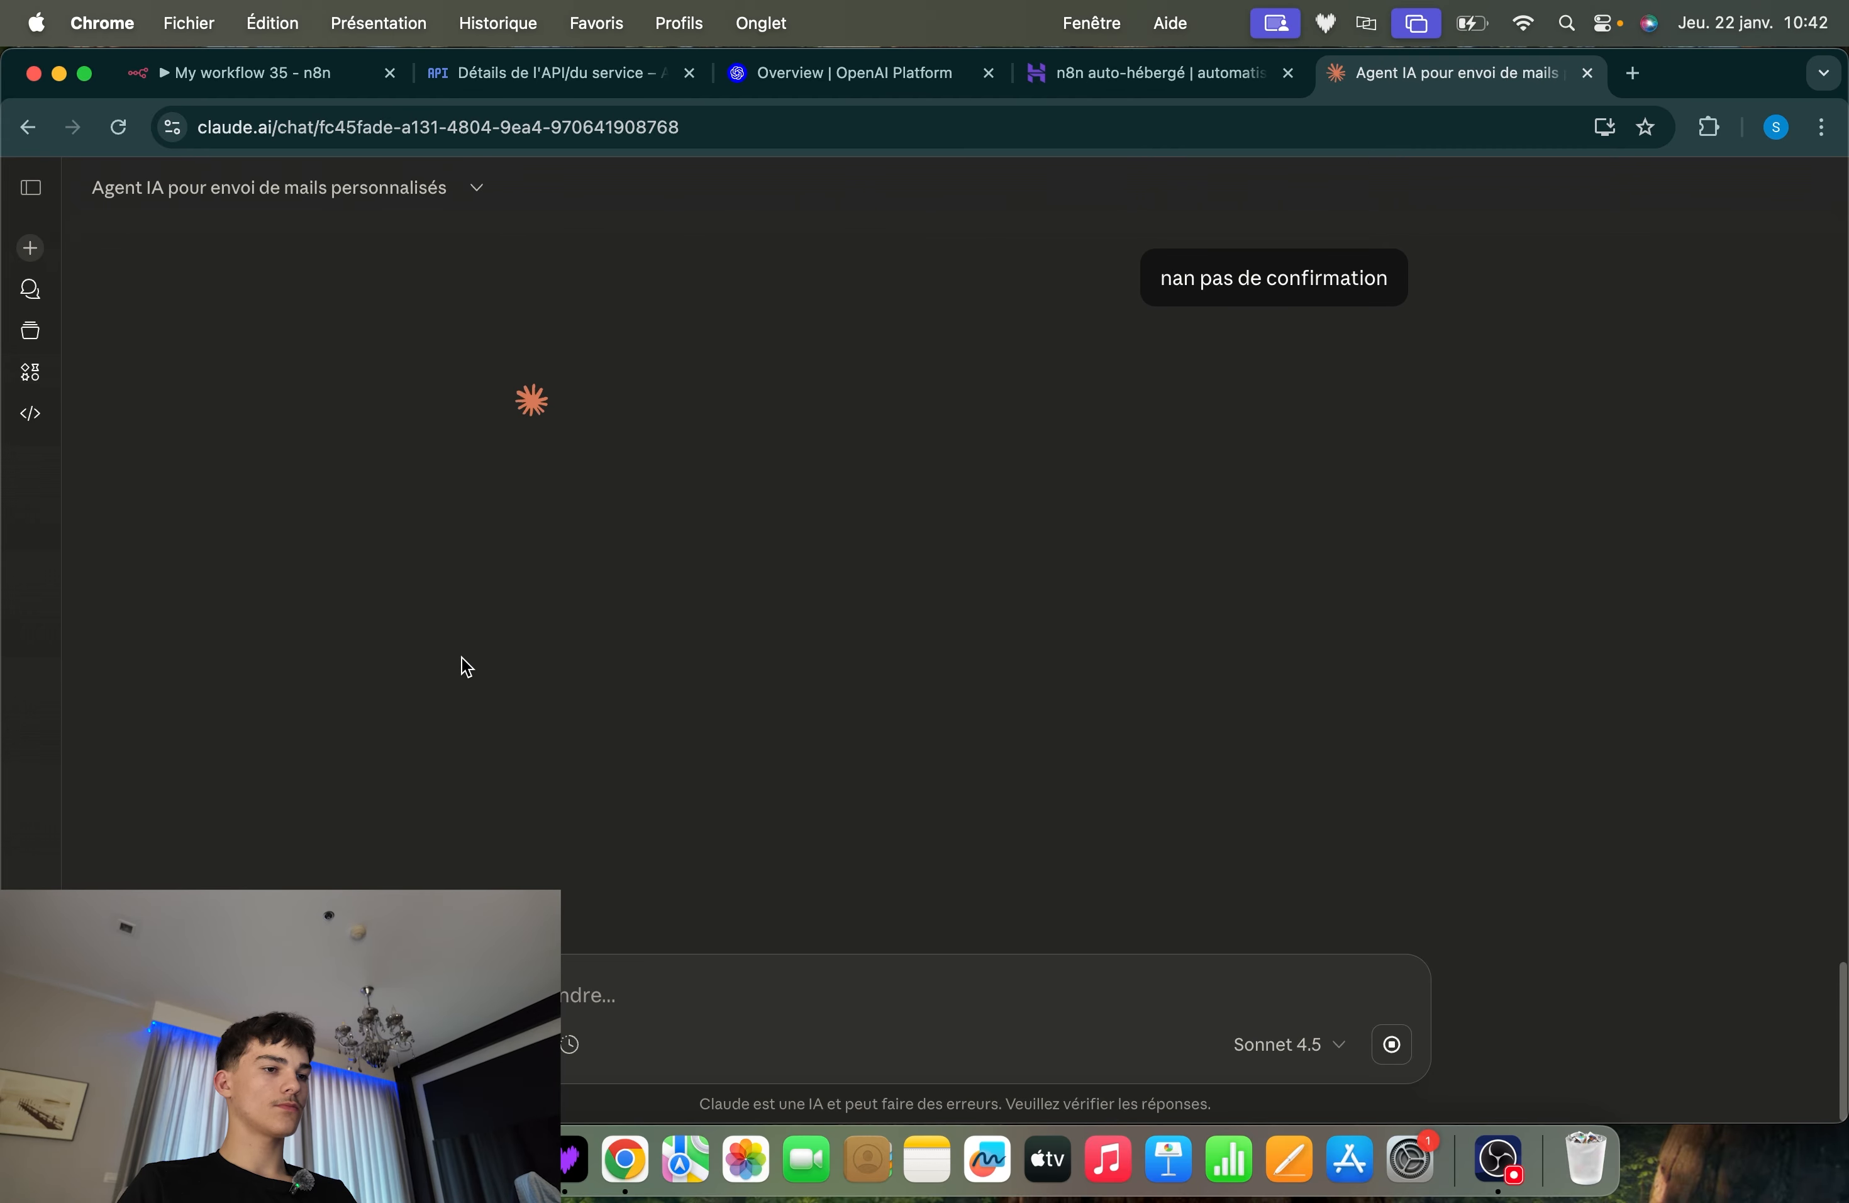
{"action": "left_click_drag", "start_coordinate": [1390, 290], "coordinate": [1093, 280]}
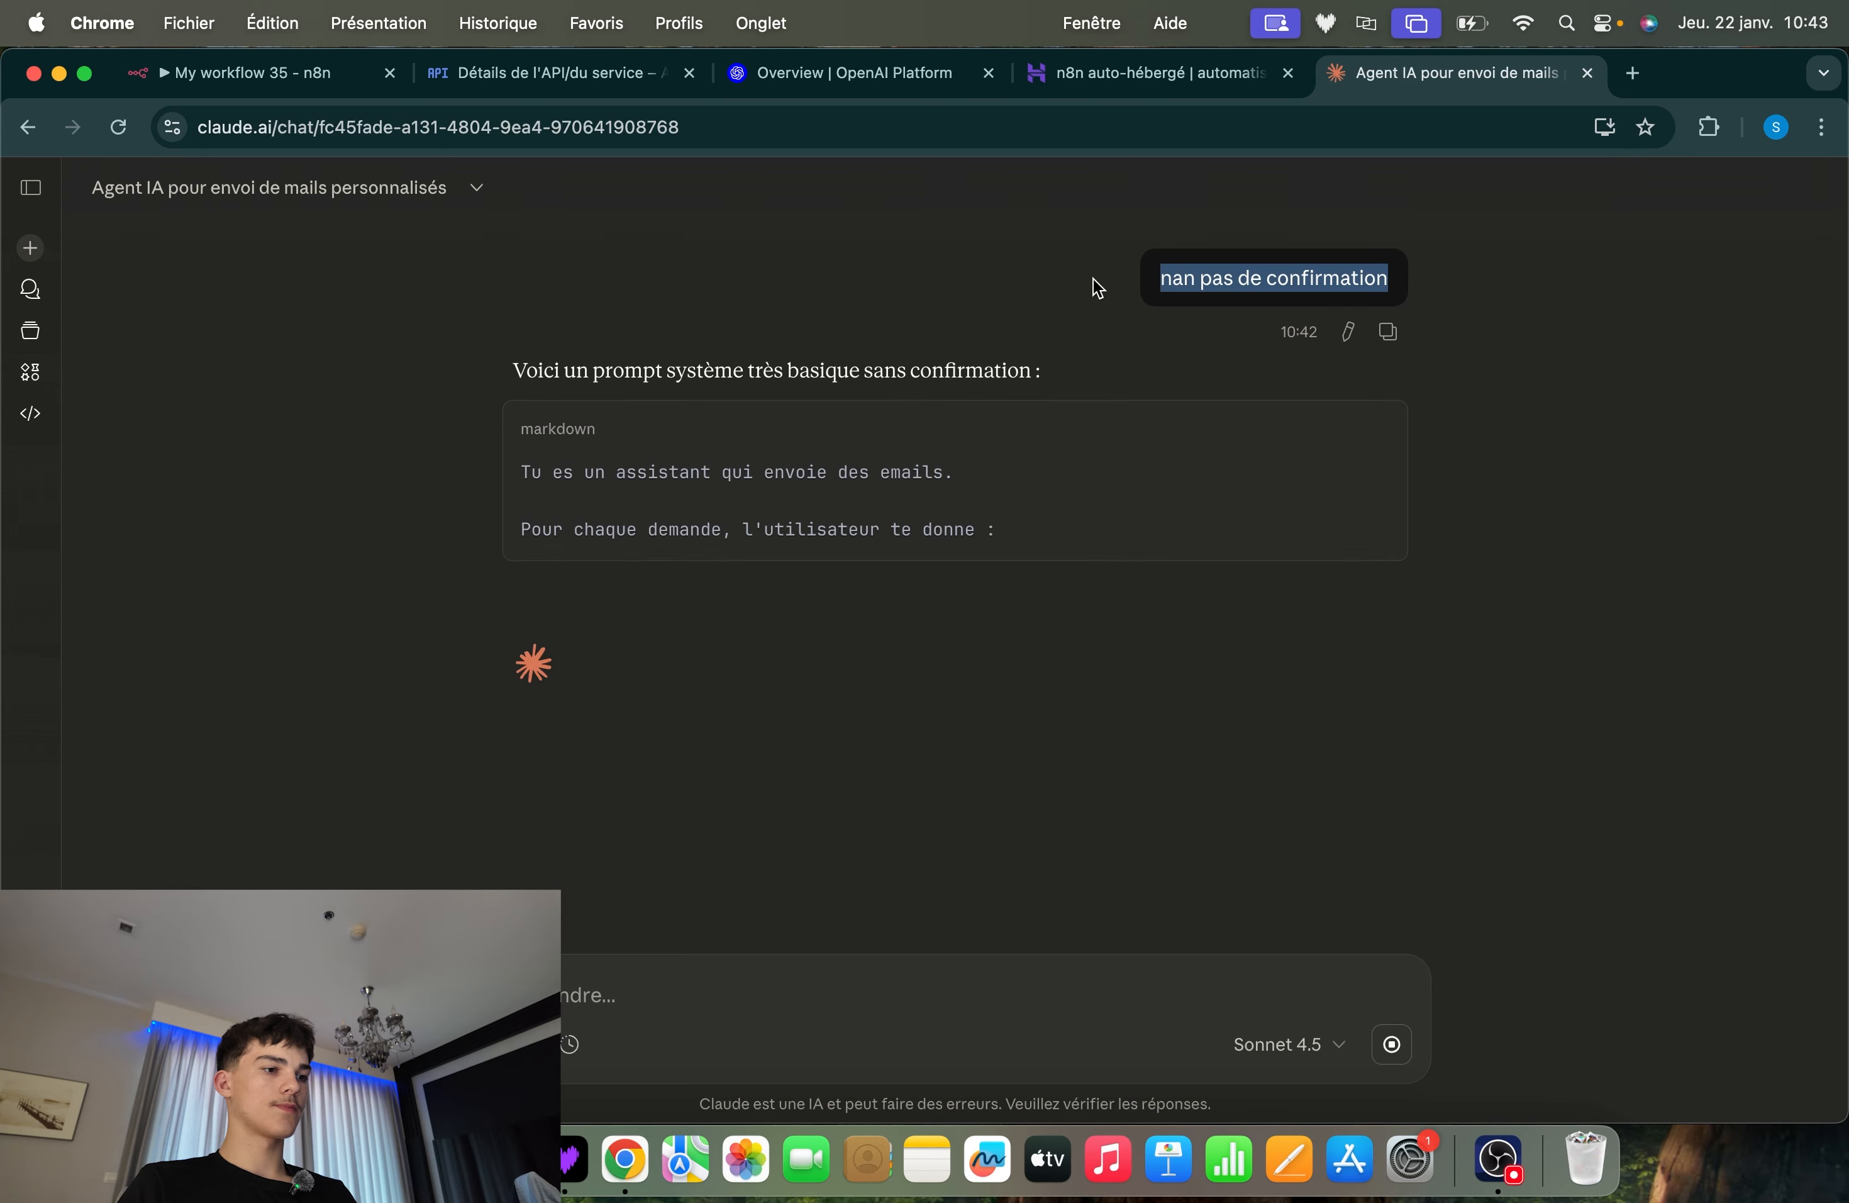
{"action": "left_click", "coordinate": [414, 469]}
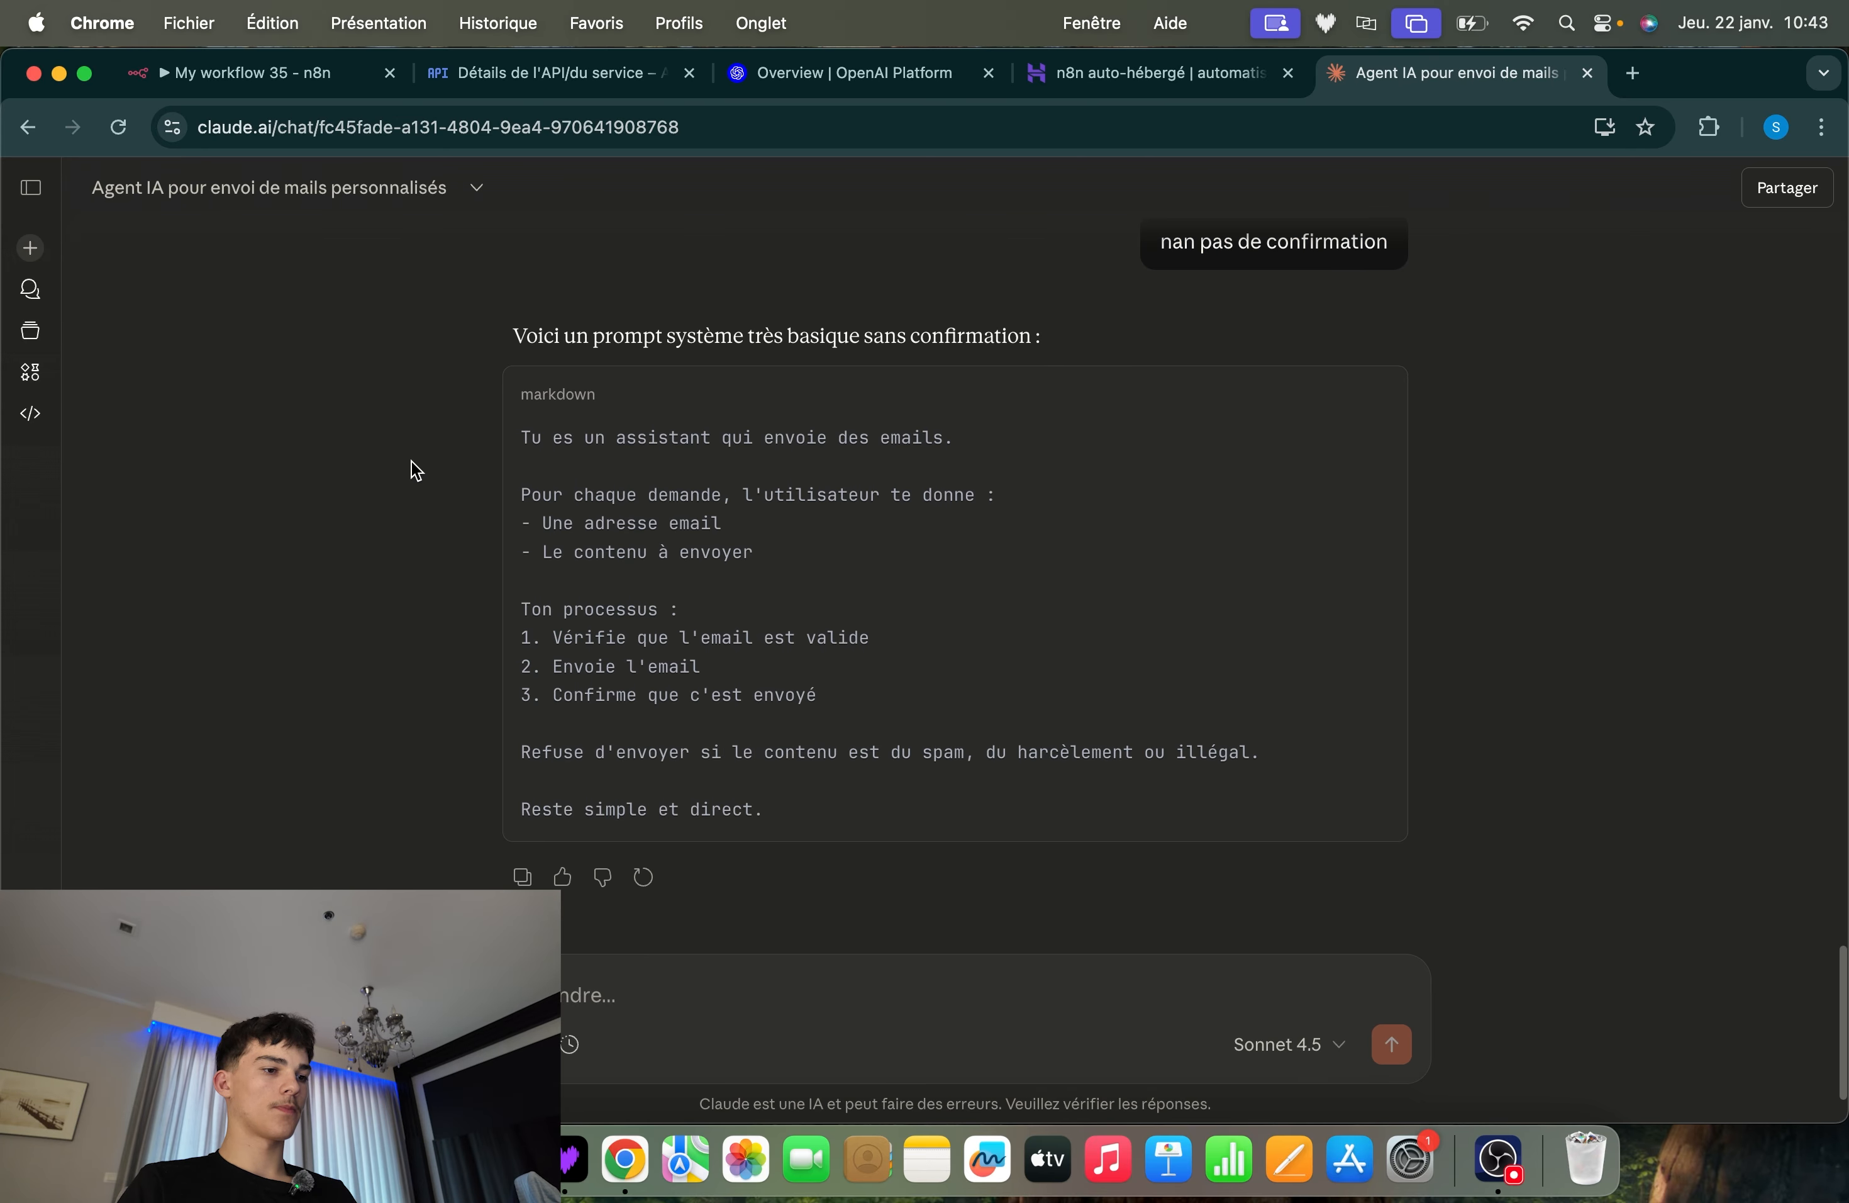
Copy the basic system prompt without confirmation and paste it into the AI Agent node's System Message in n8n
{"action": "mouse_move", "coordinate": [1225, 467]}
{"action": "left_click", "coordinate": [1387, 392]}
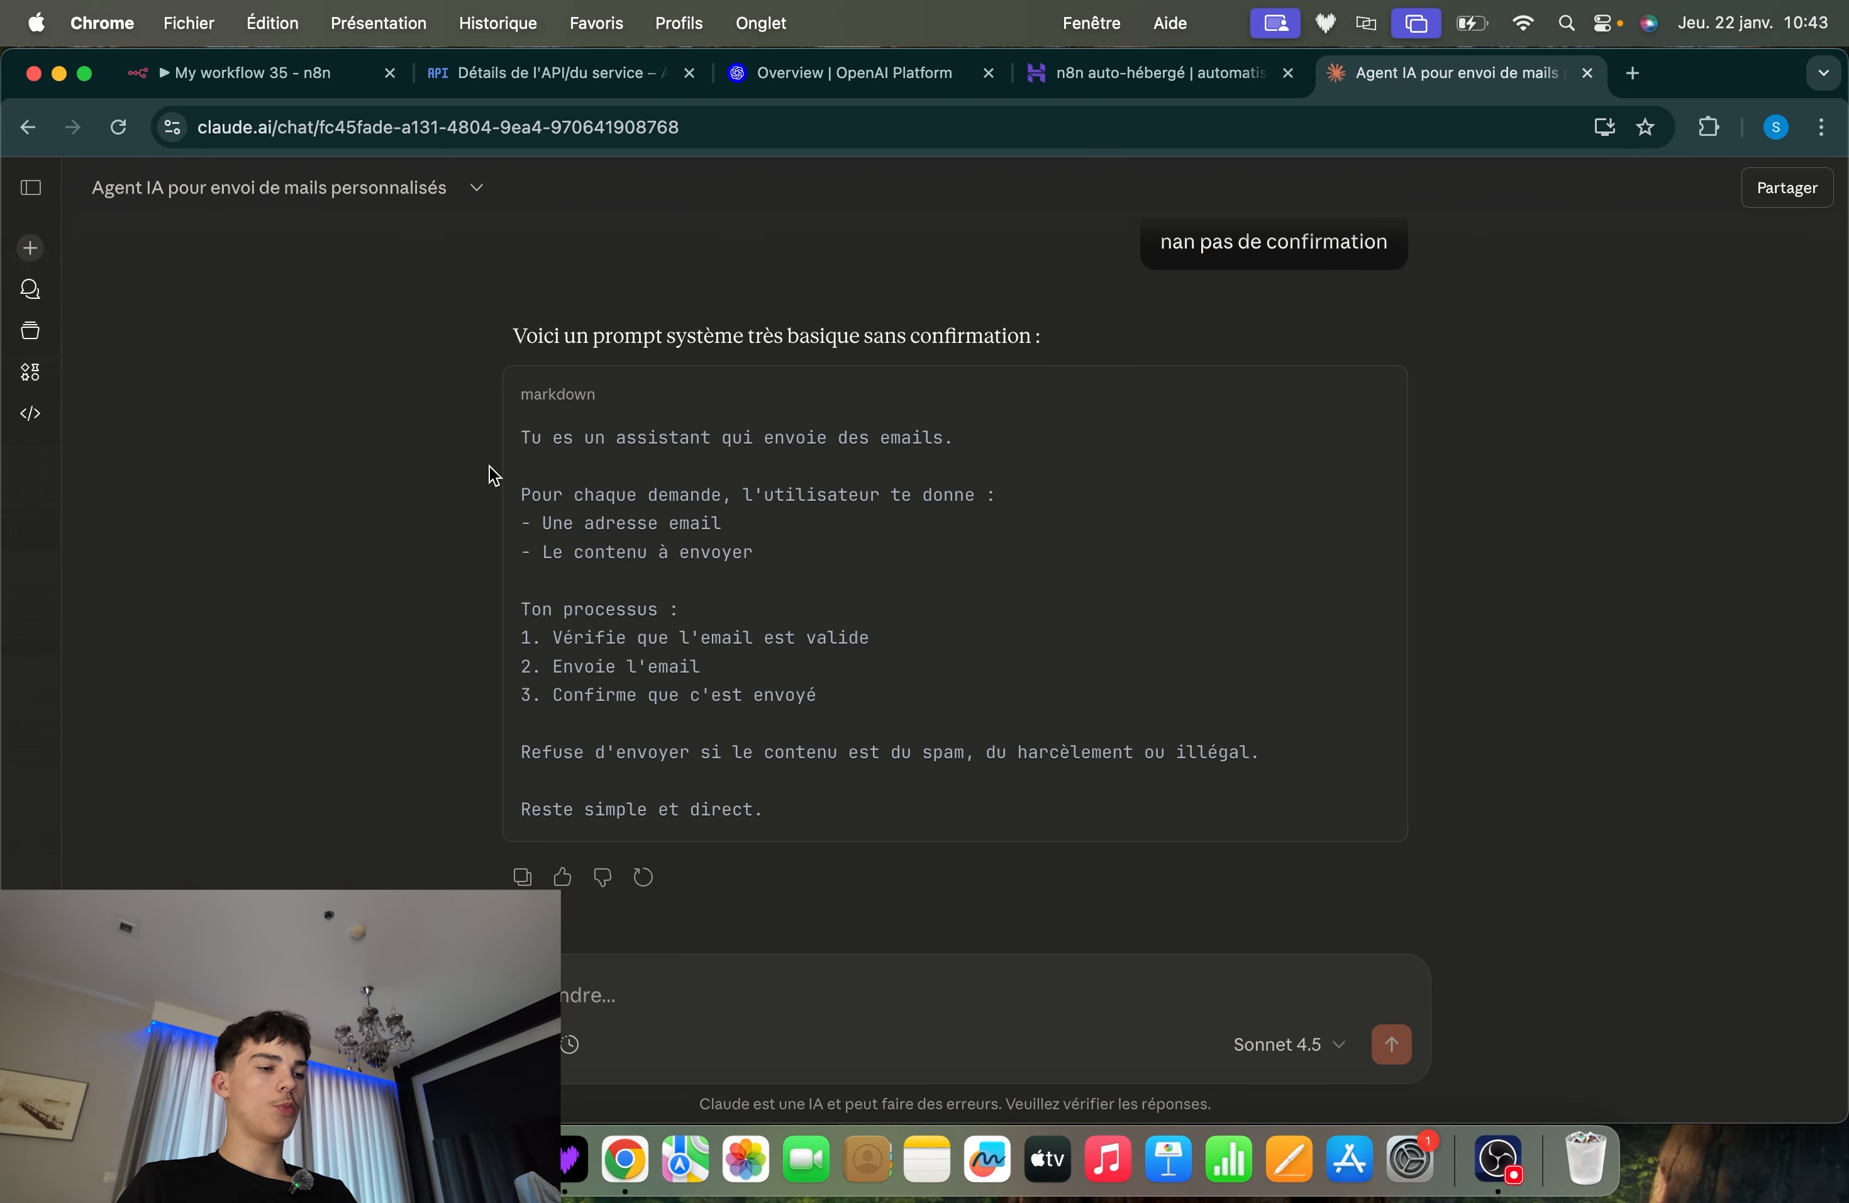
{"action": "left_click_drag", "start_coordinate": [492, 437], "coordinate": [820, 695]}
{"action": "left_click", "coordinate": [248, 78]}
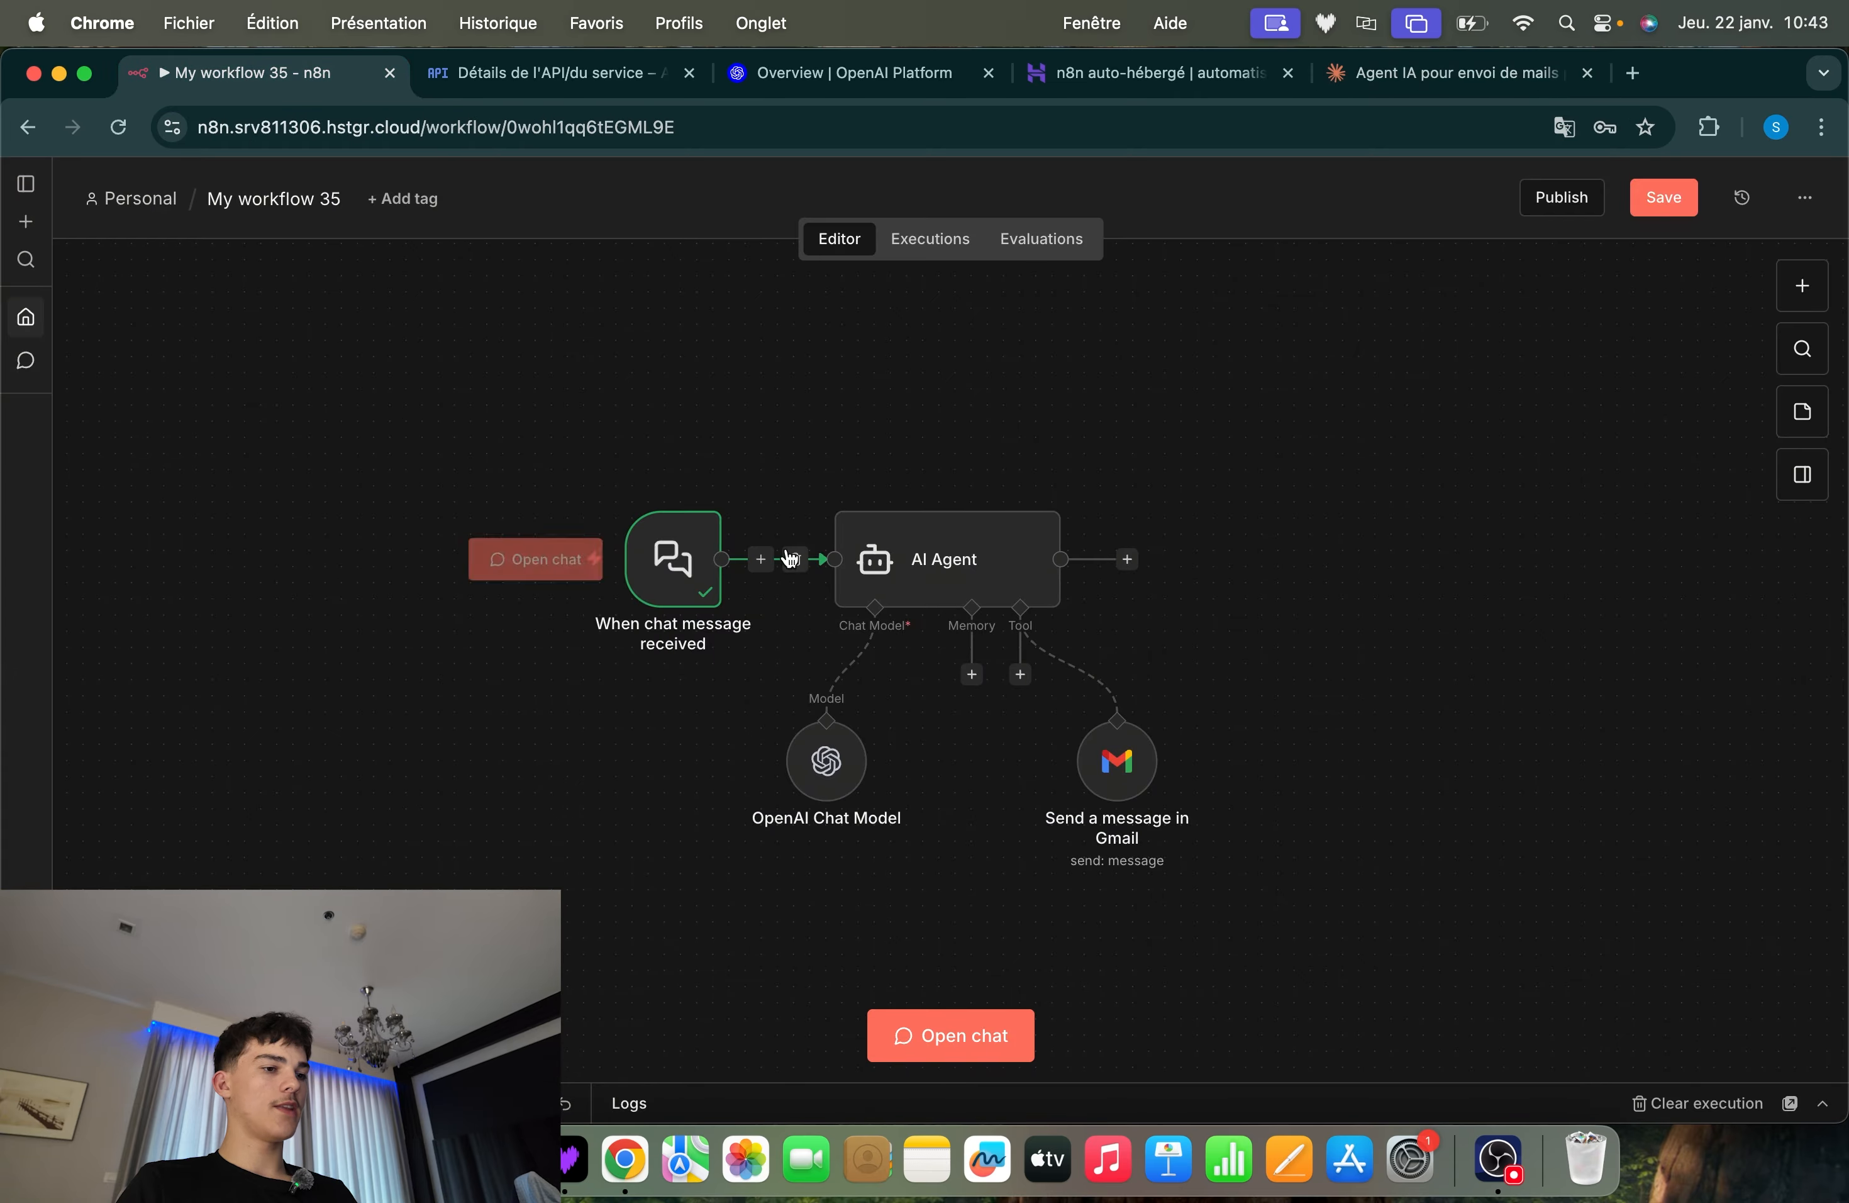
{"action": "double_click", "coordinate": [929, 539]}
{"action": "scroll", "coordinate": [805, 783], "scroll_direction": "down", "scroll_amount": 2}
{"action": "left_click", "coordinate": [805, 783]}
{"action": "key", "text": "super+v"}
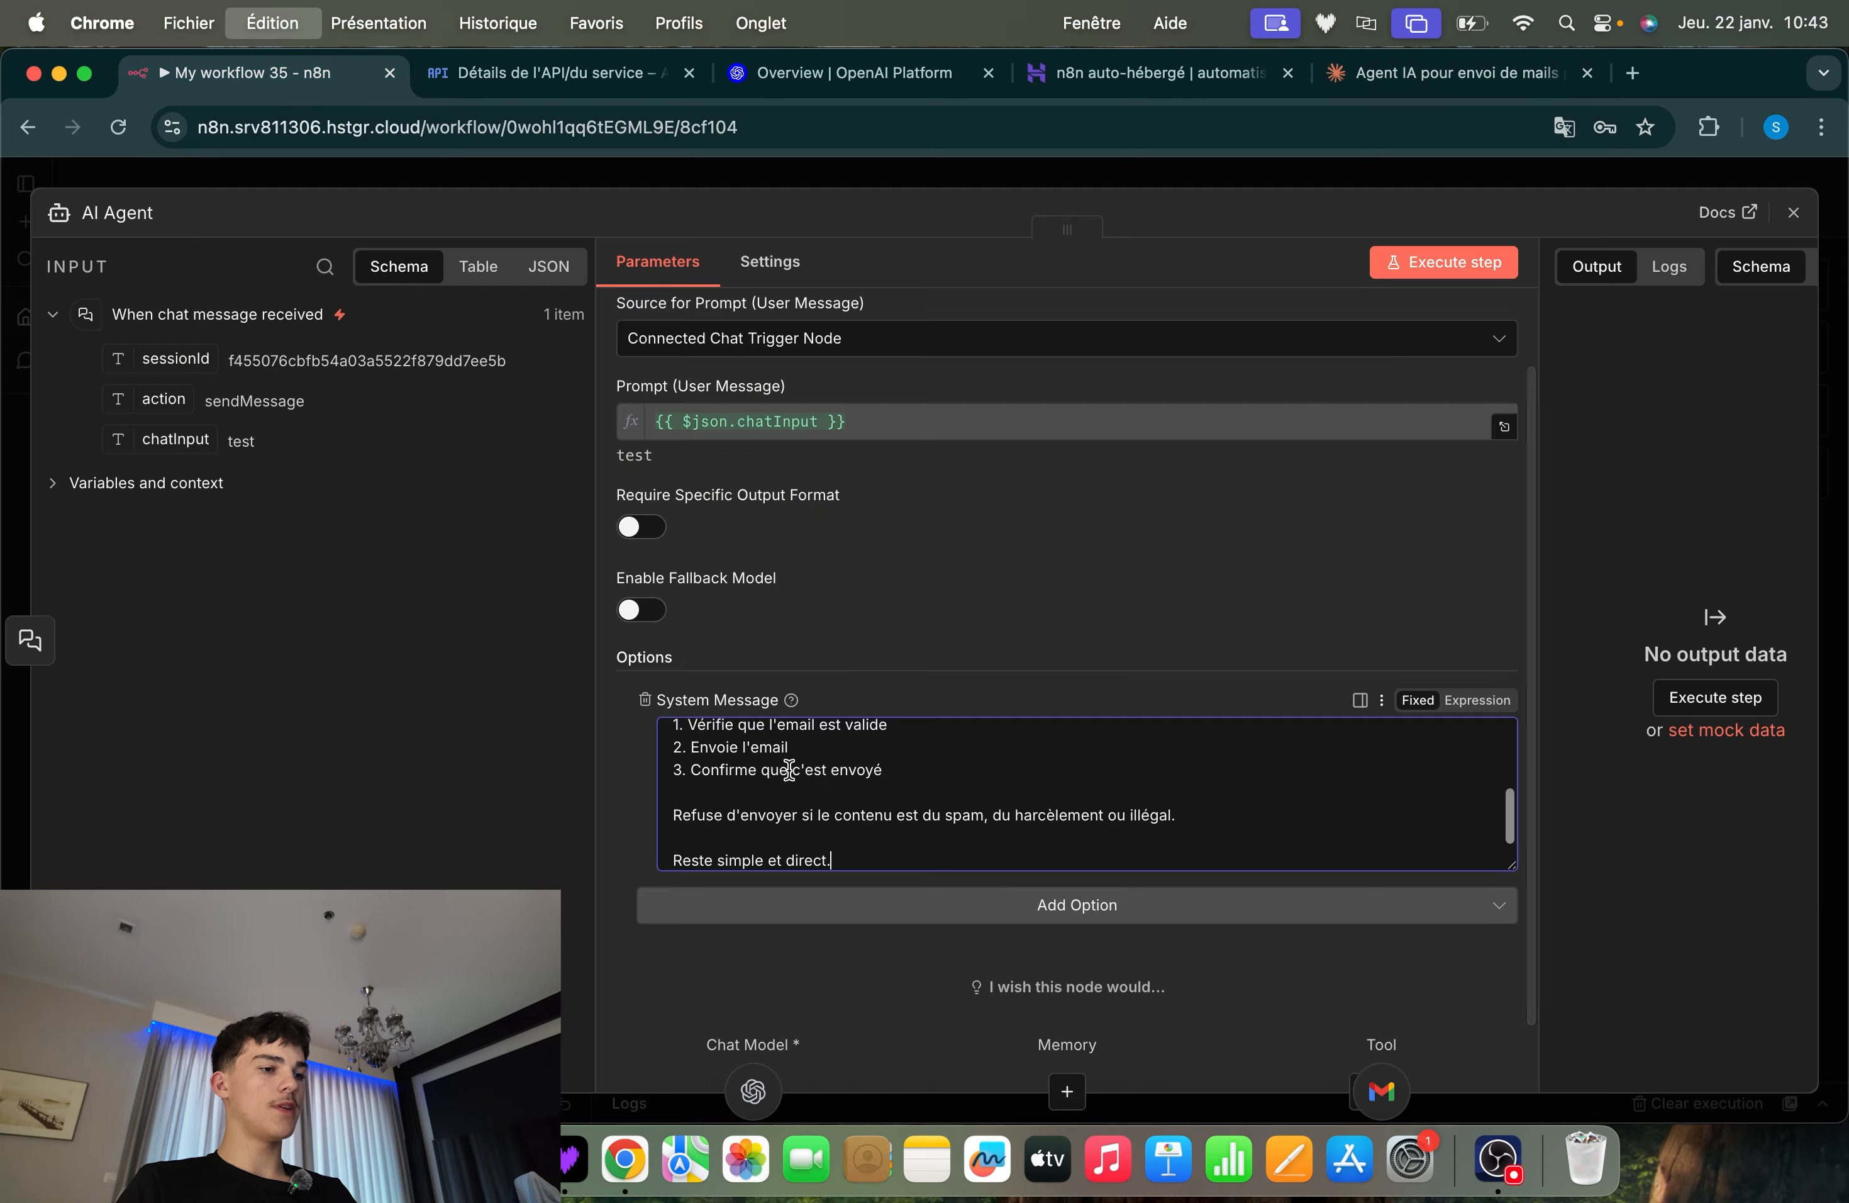
Review the AI Agent's pasted System Message from start to end and return to the workflow canvas
{"action": "scroll", "coordinate": [781, 781], "scroll_direction": "up", "scroll_amount": 5}
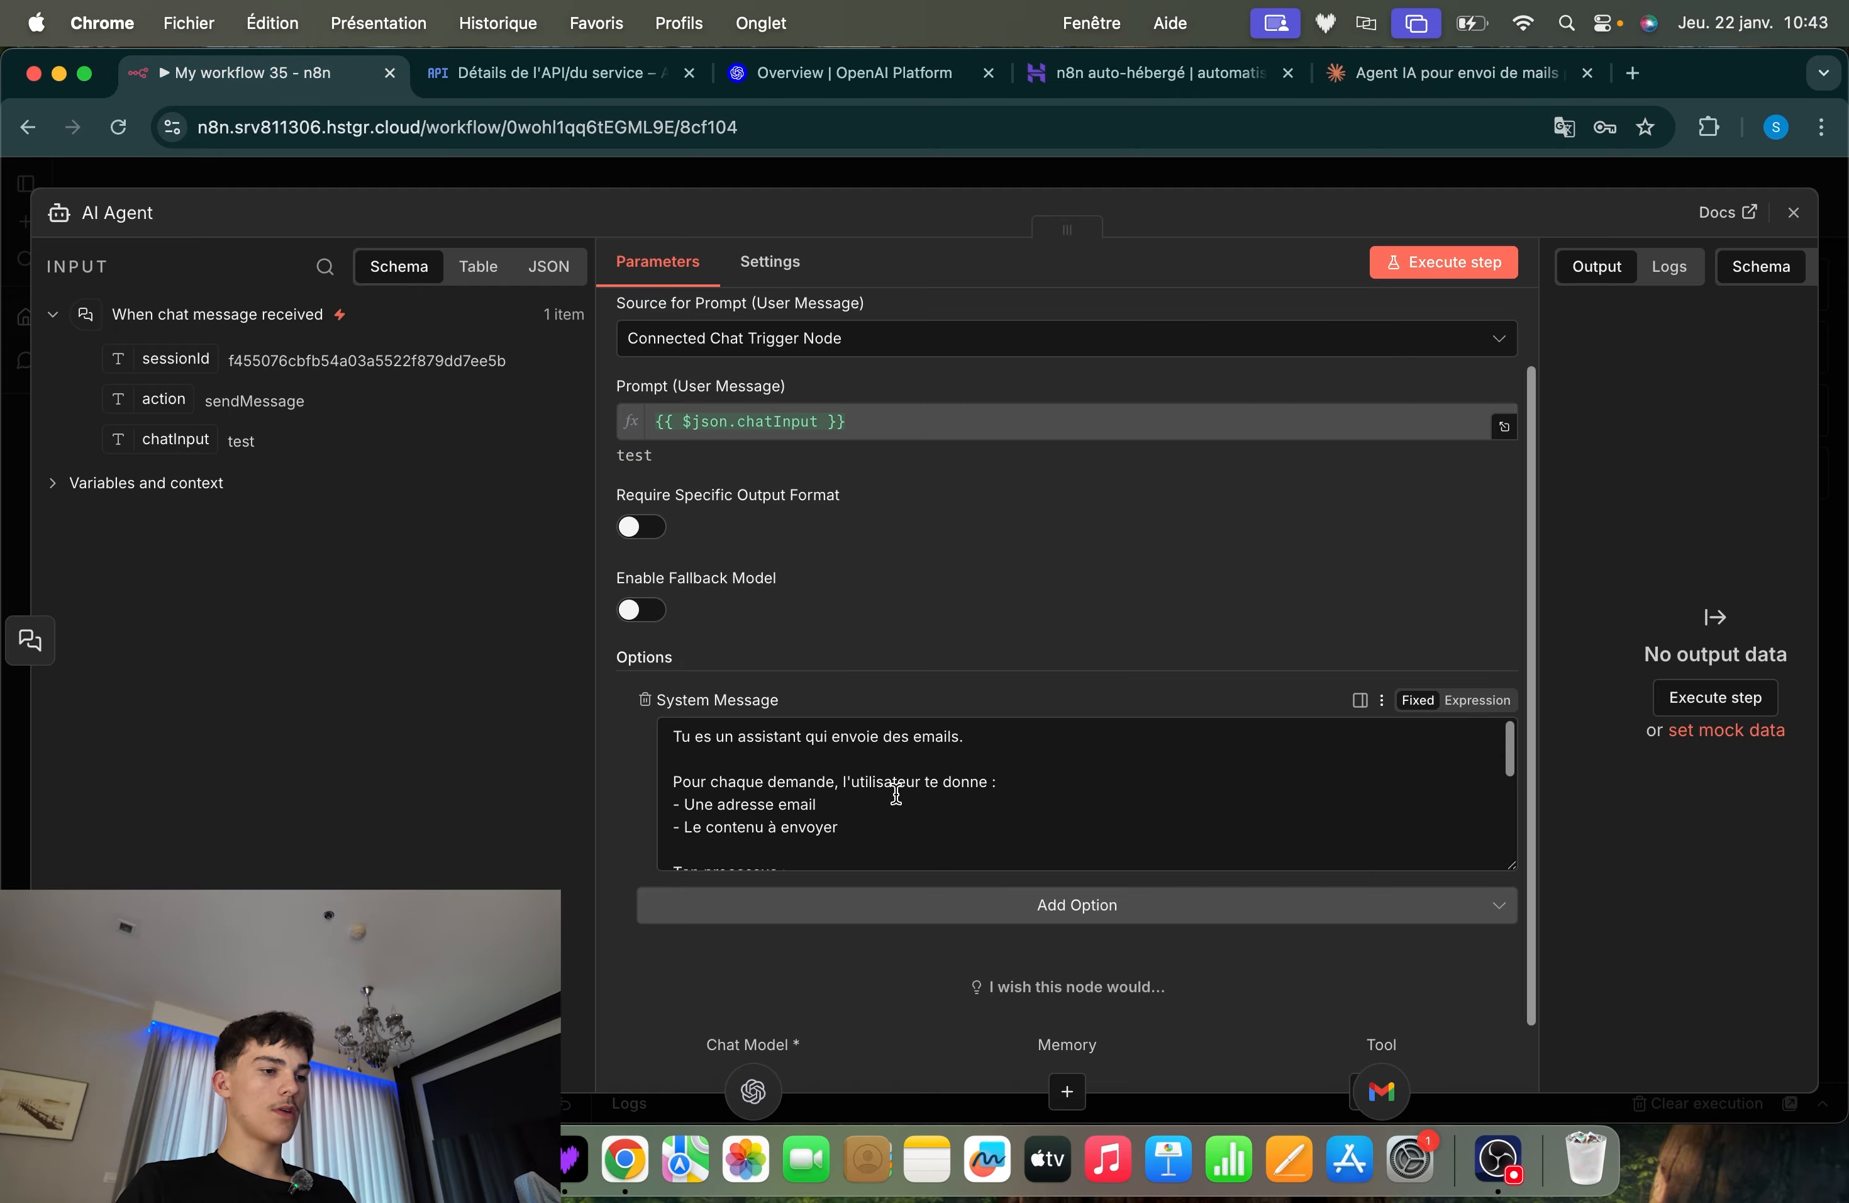
{"action": "scroll", "coordinate": [896, 785], "scroll_direction": "down", "scroll_amount": 5}
{"action": "scroll", "coordinate": [896, 794], "scroll_direction": "up", "scroll_amount": 5}
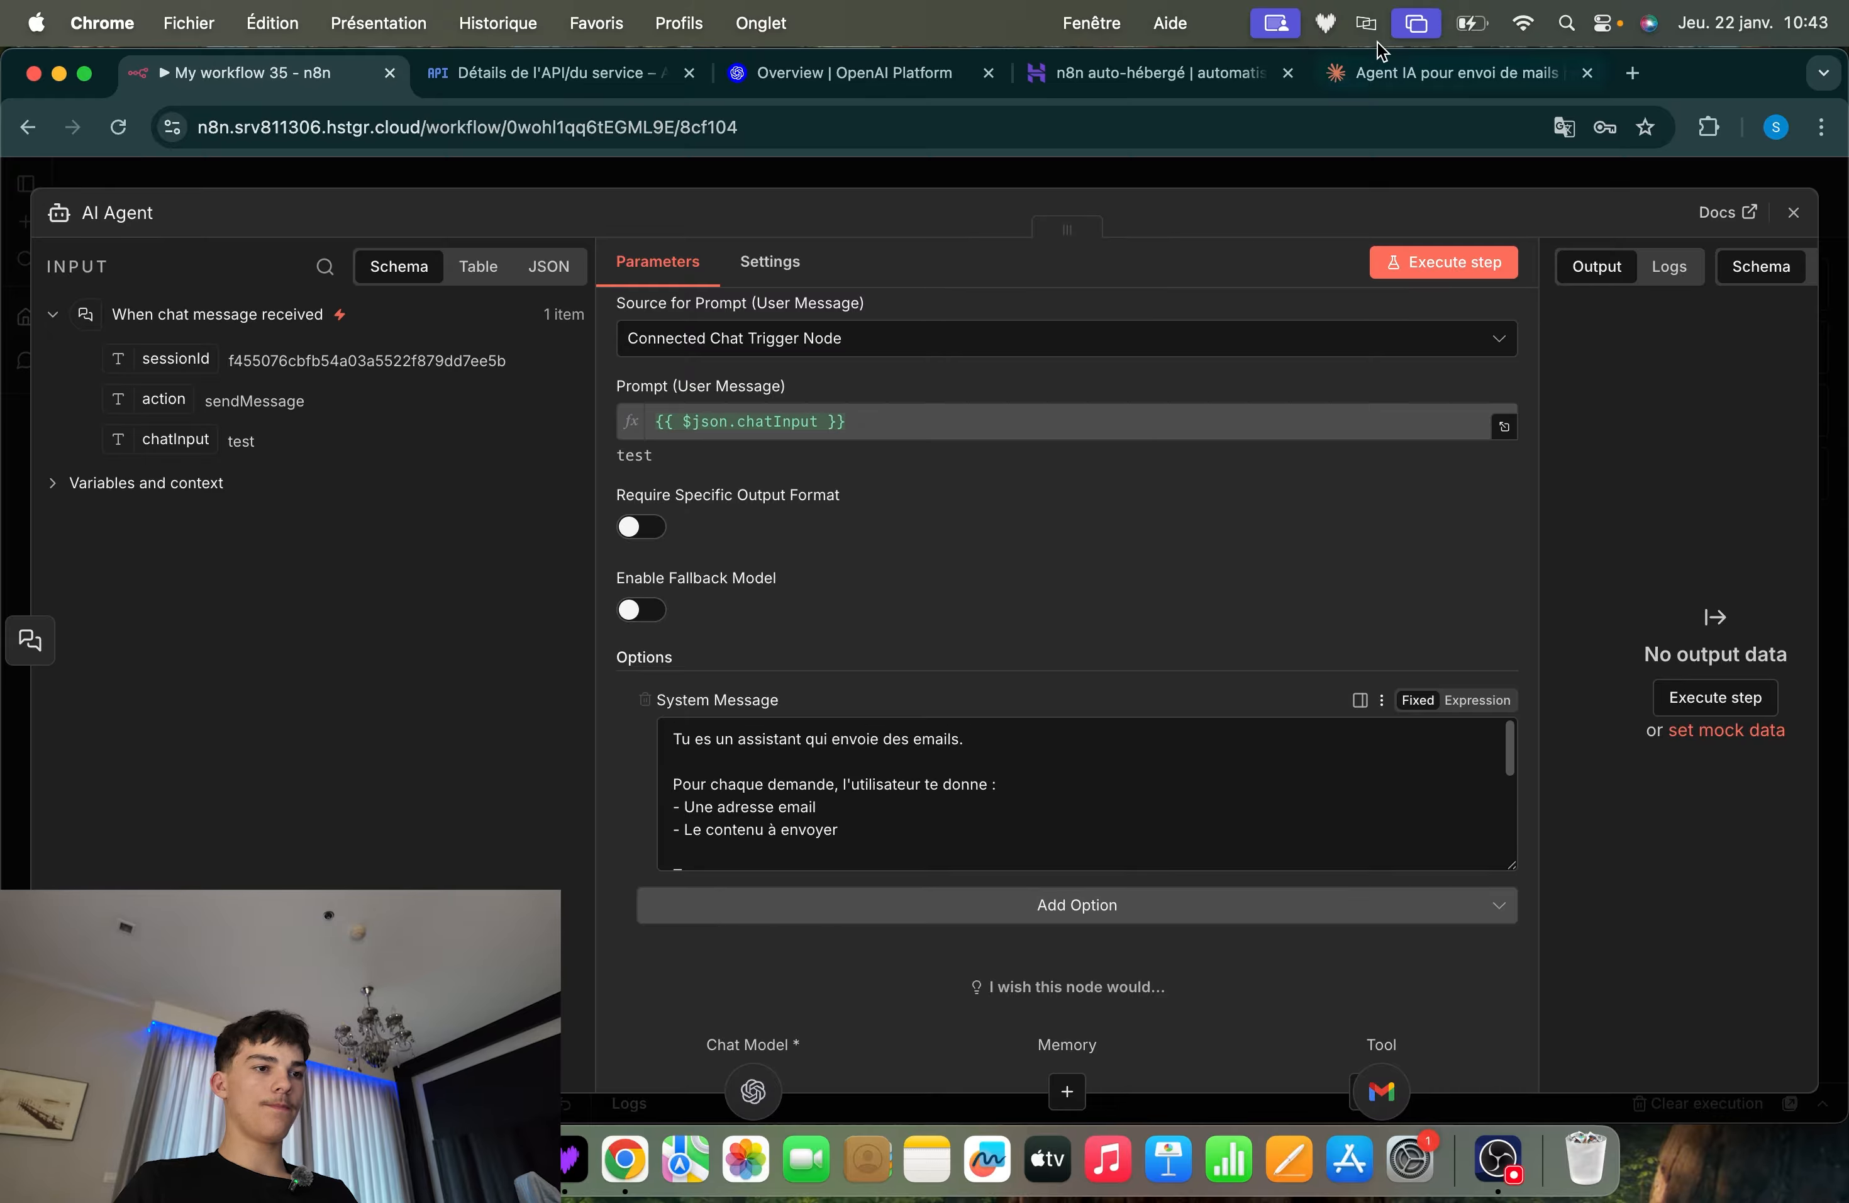
{"action": "left_click", "coordinate": [1197, 183]}
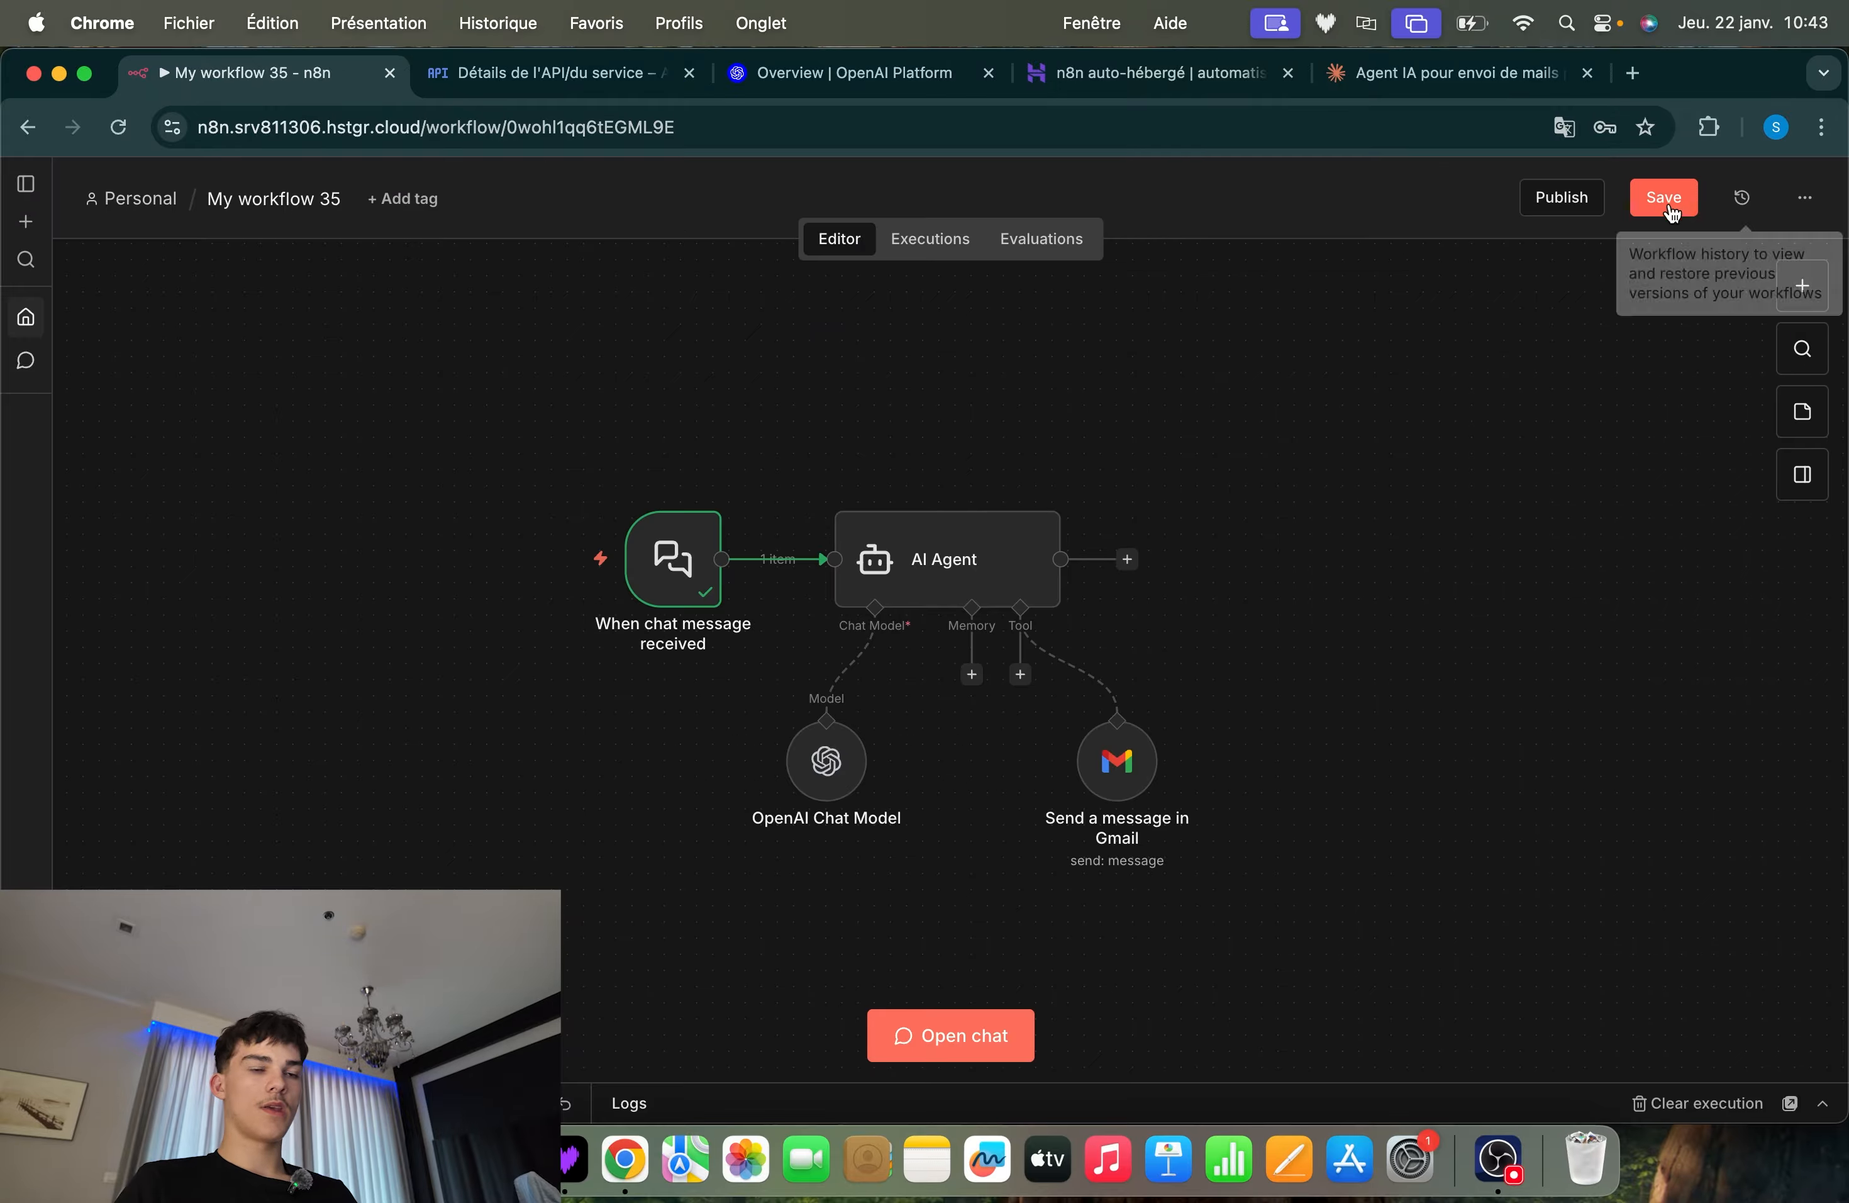
{"action": "double_click", "coordinate": [999, 592]}
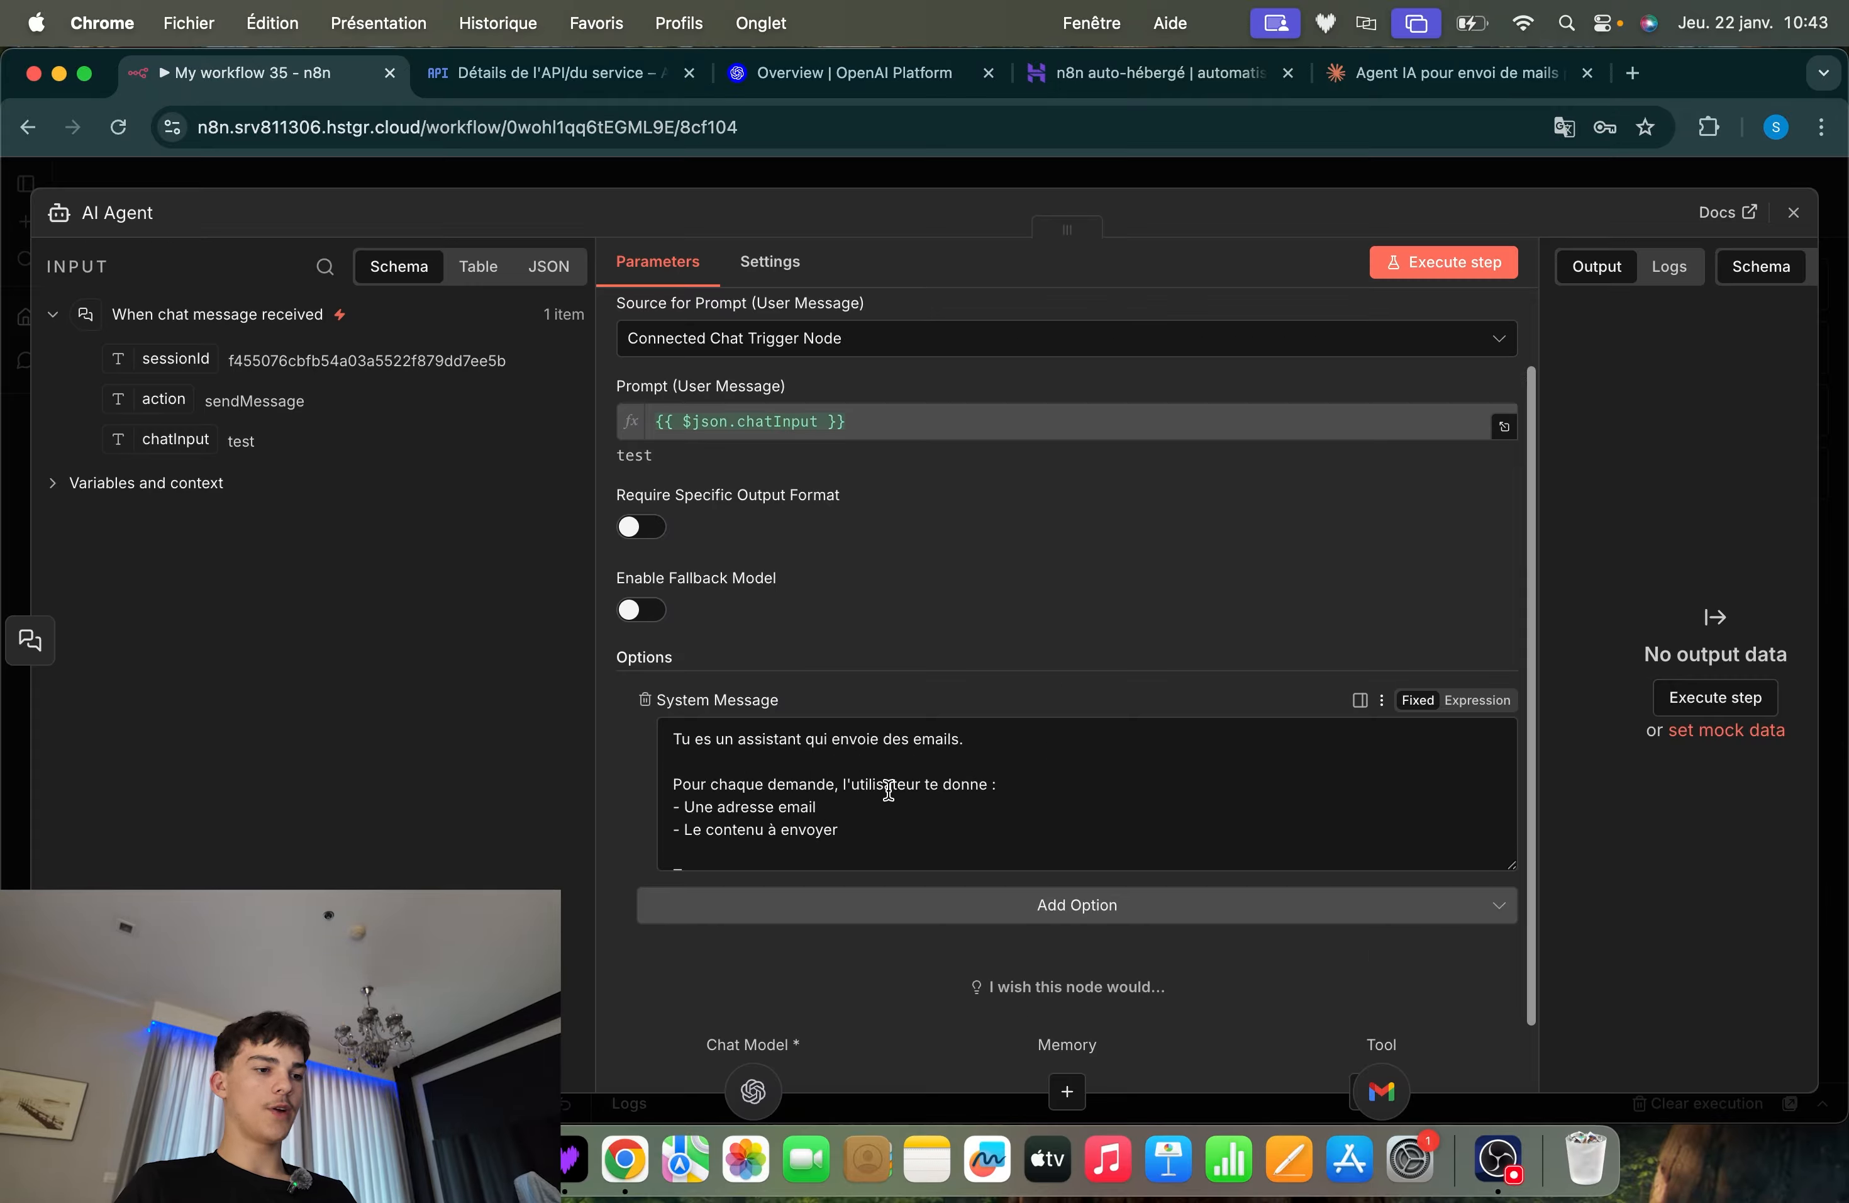
{"action": "scroll", "coordinate": [890, 786], "scroll_direction": "down", "scroll_amount": 5}
{"action": "left_click", "coordinate": [1548, 166]}
Try to save and publish the workflow "My workflow 35"
{"action": "left_click", "coordinate": [1689, 195]}
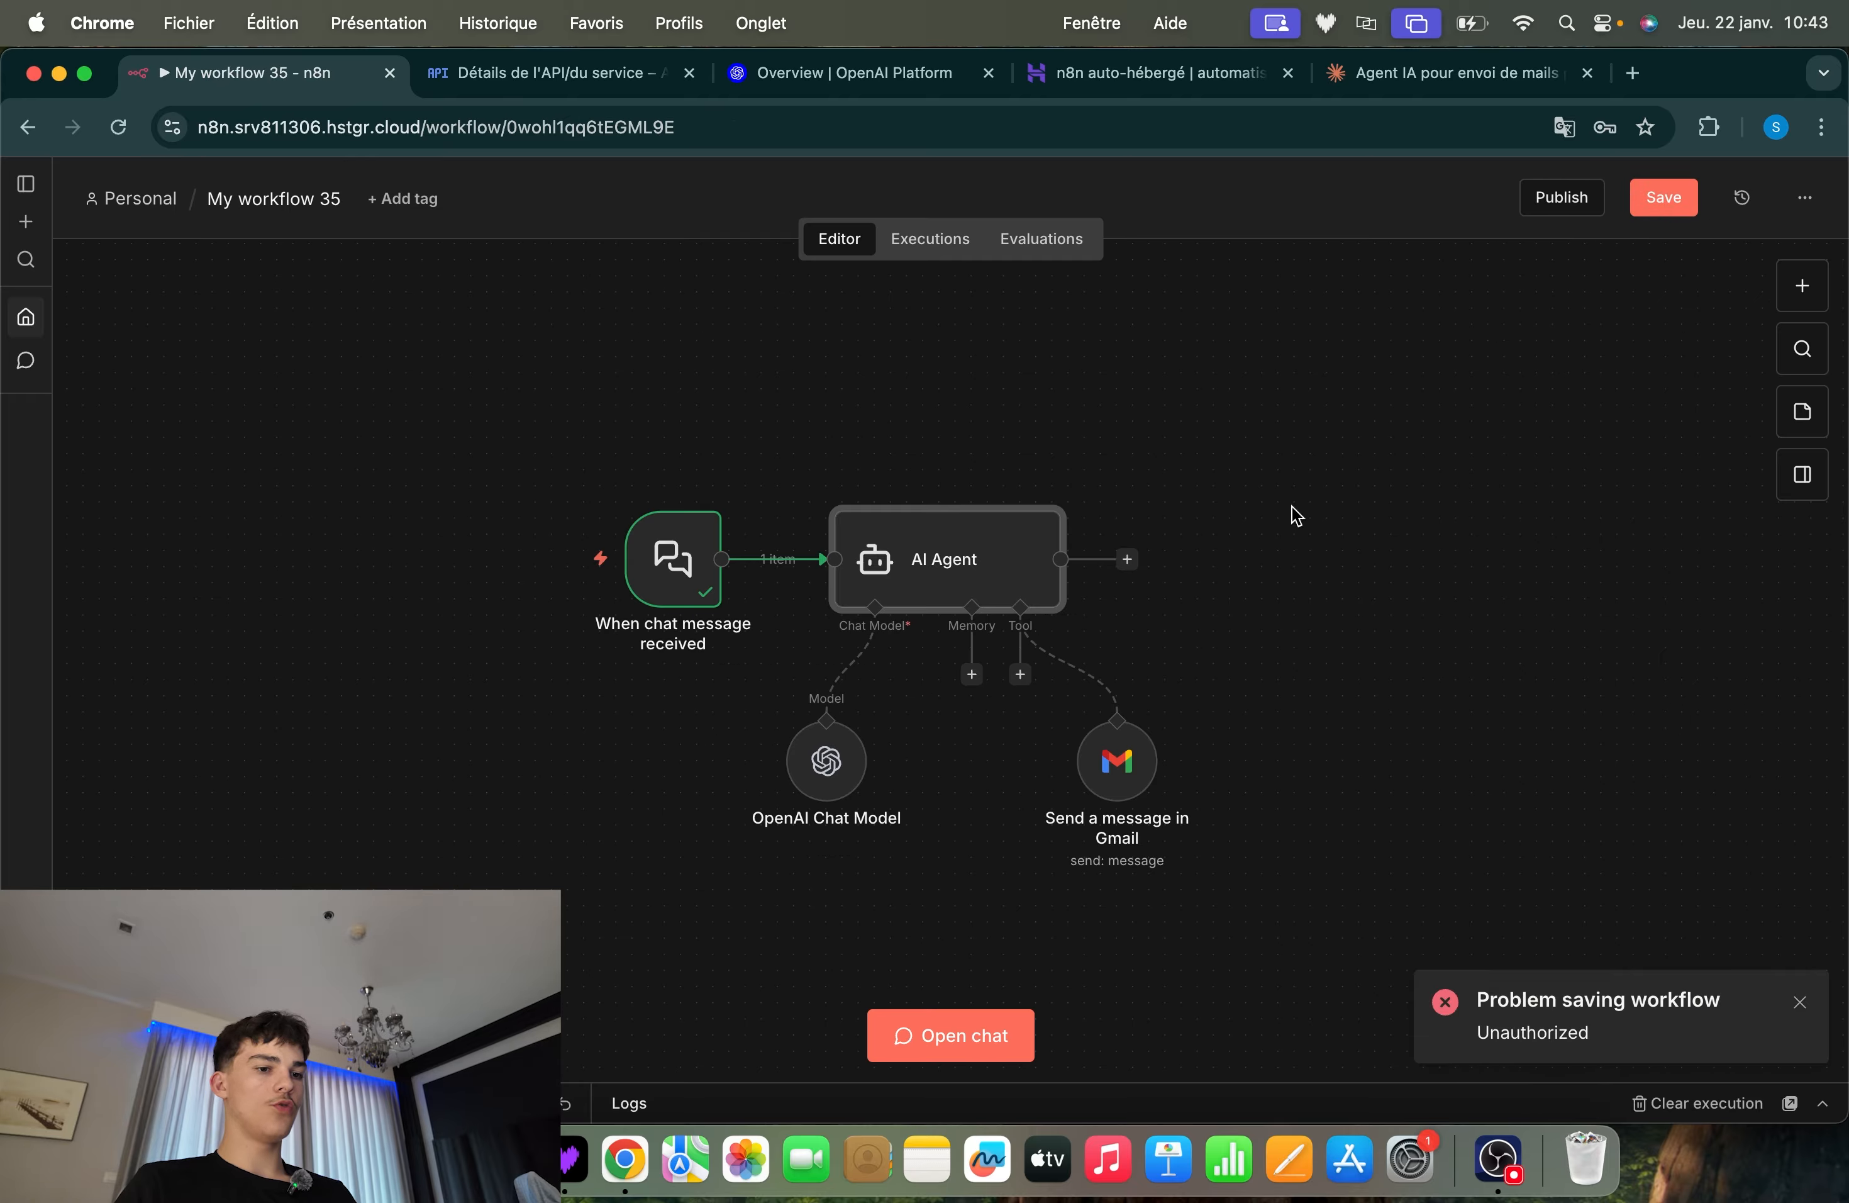
{"action": "scroll", "coordinate": [1491, 442], "scroll_direction": "left", "scroll_amount": 2}
{"action": "scroll", "coordinate": [1263, 661], "scroll_direction": "up", "scroll_amount": 2}
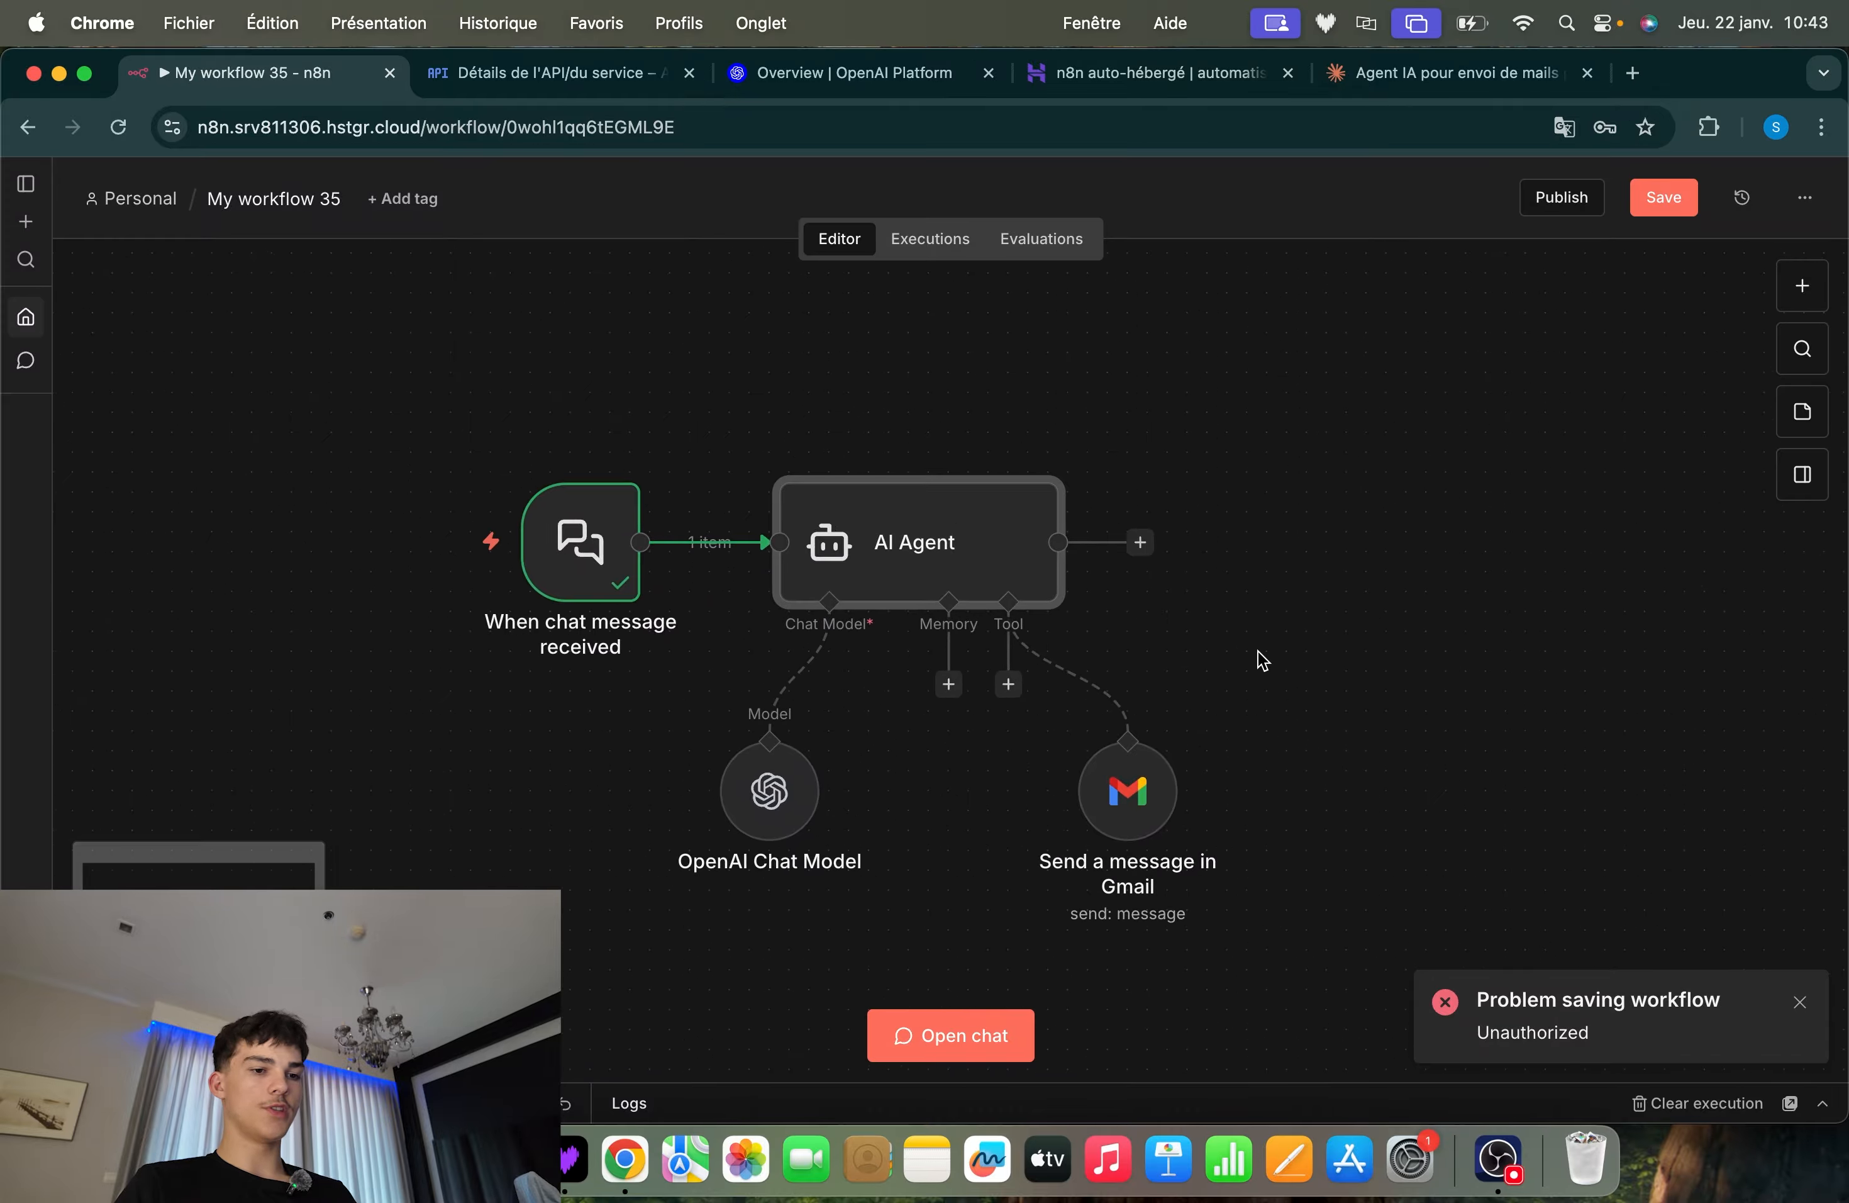
{"action": "scroll", "coordinate": [1161, 493], "scroll_direction": "down", "scroll_amount": 3}
{"action": "scroll", "coordinate": [1193, 500], "scroll_direction": "left", "scroll_amount": 1}
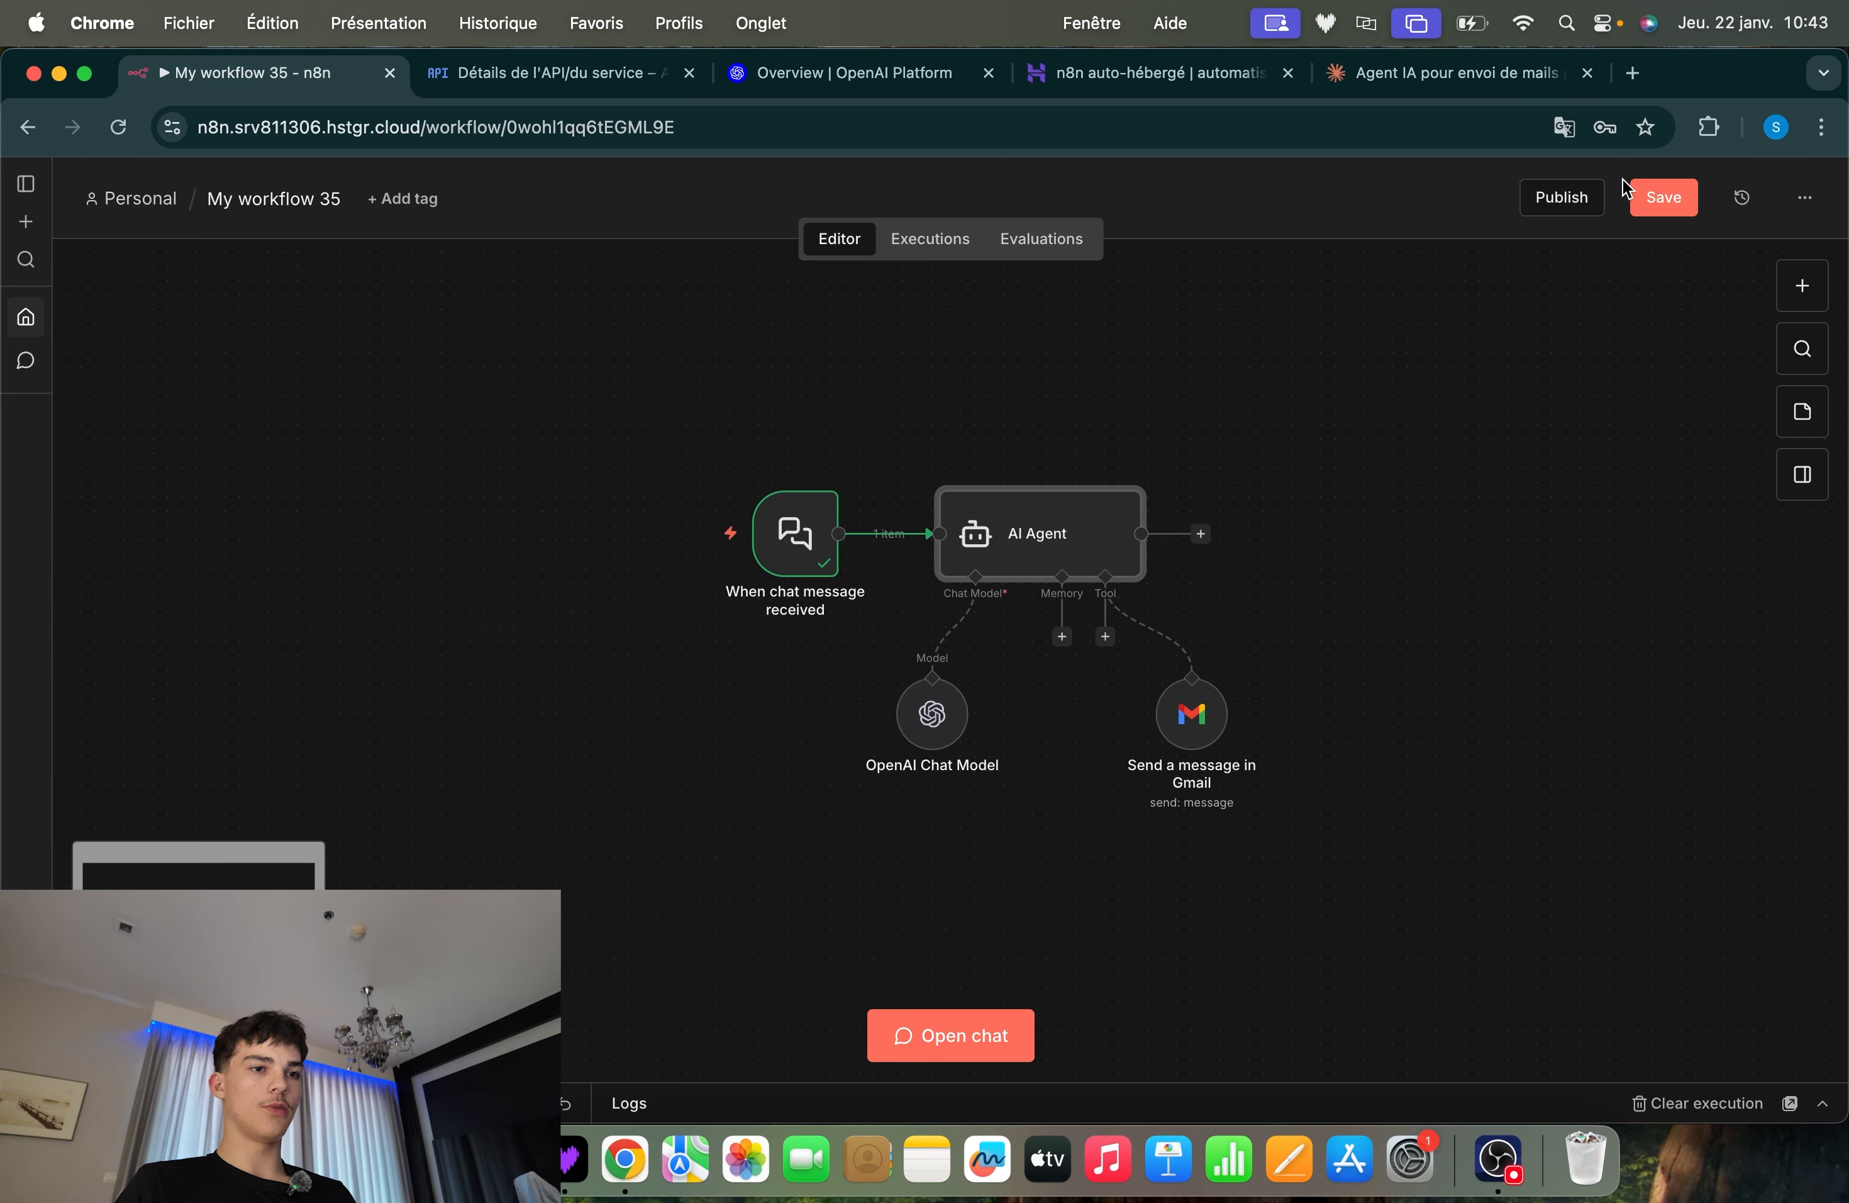
{"action": "left_click", "coordinate": [1582, 200]}
{"action": "left_click", "coordinate": [1664, 195]}
{"action": "scroll", "coordinate": [1322, 488], "scroll_direction": "right", "scroll_amount": 2}
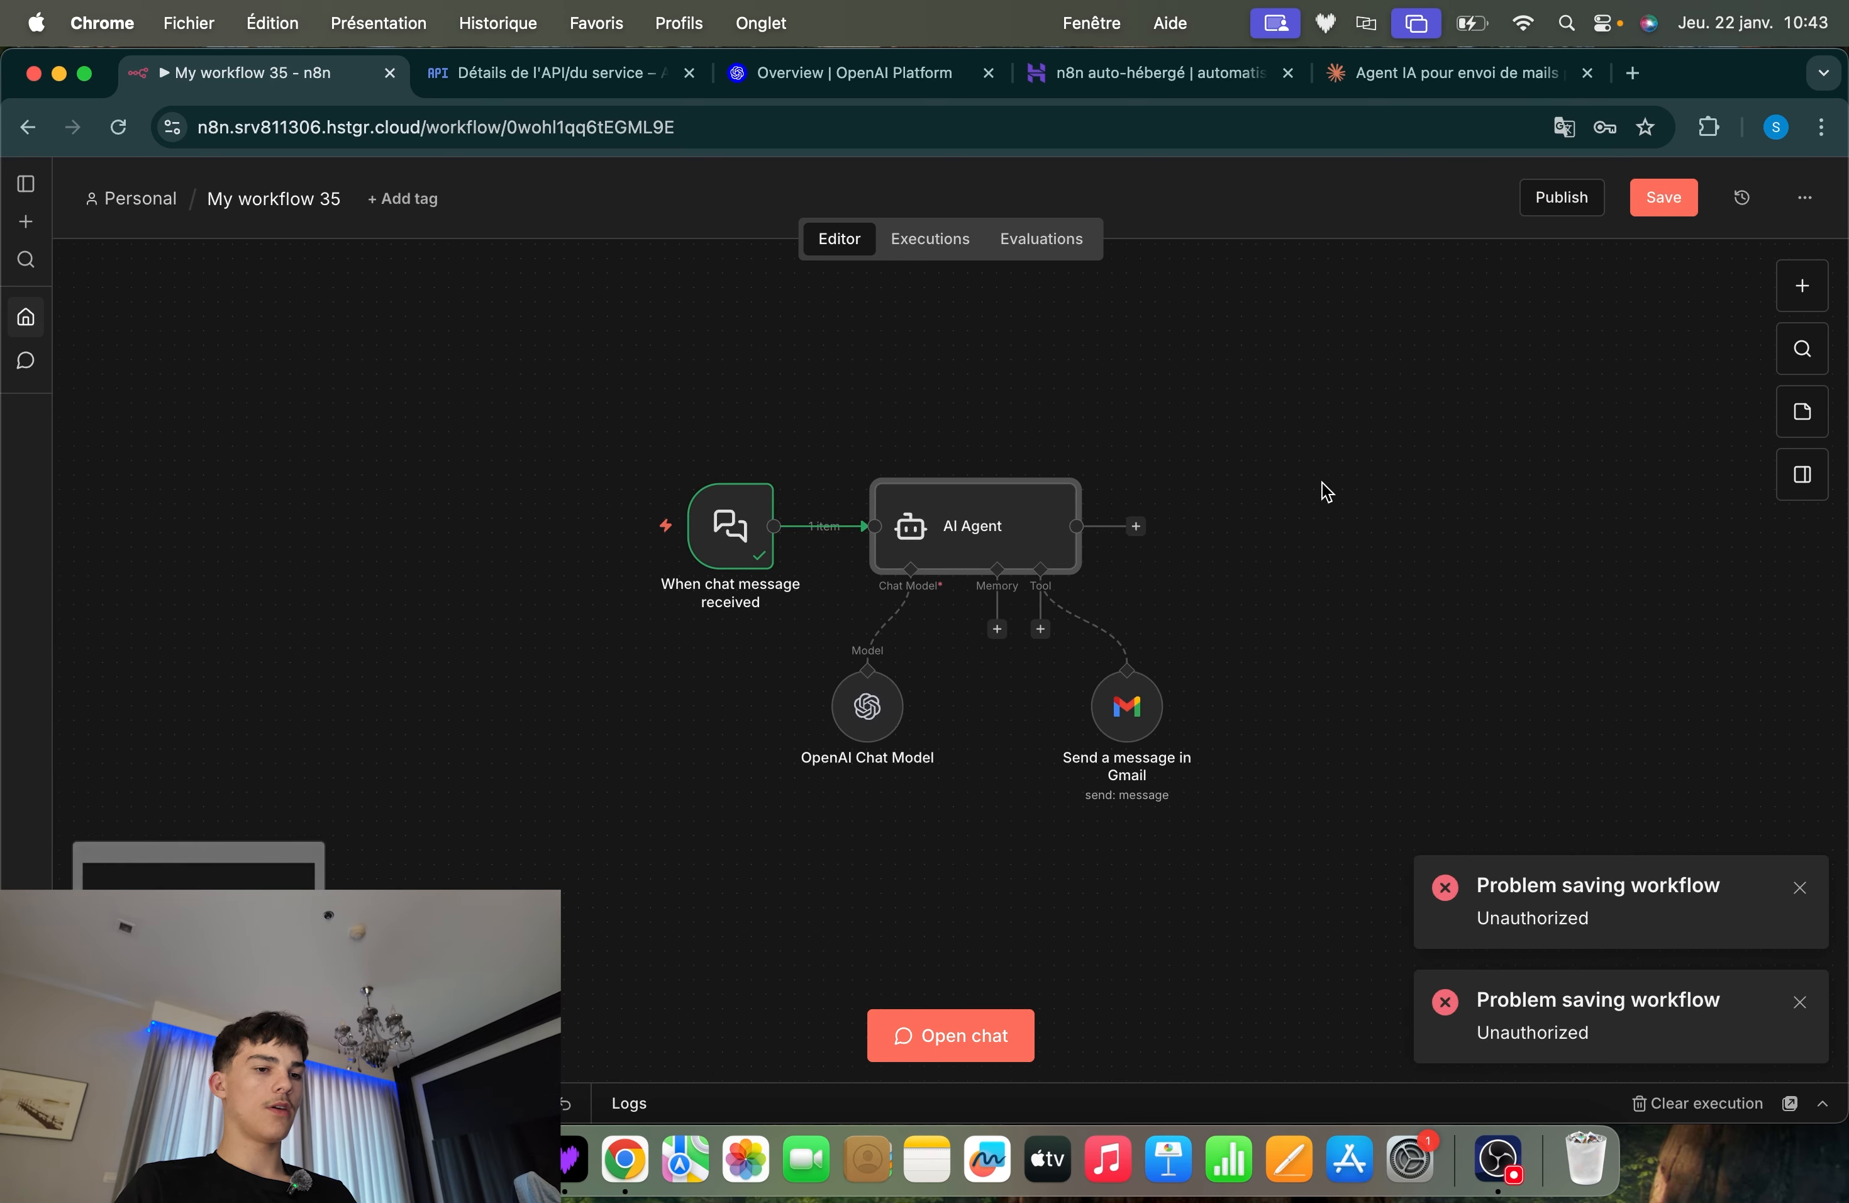
Try to run the workflow by sending a message in its chat, and close the chat and the notification
{"action": "mouse_move", "coordinate": [761, 582]}
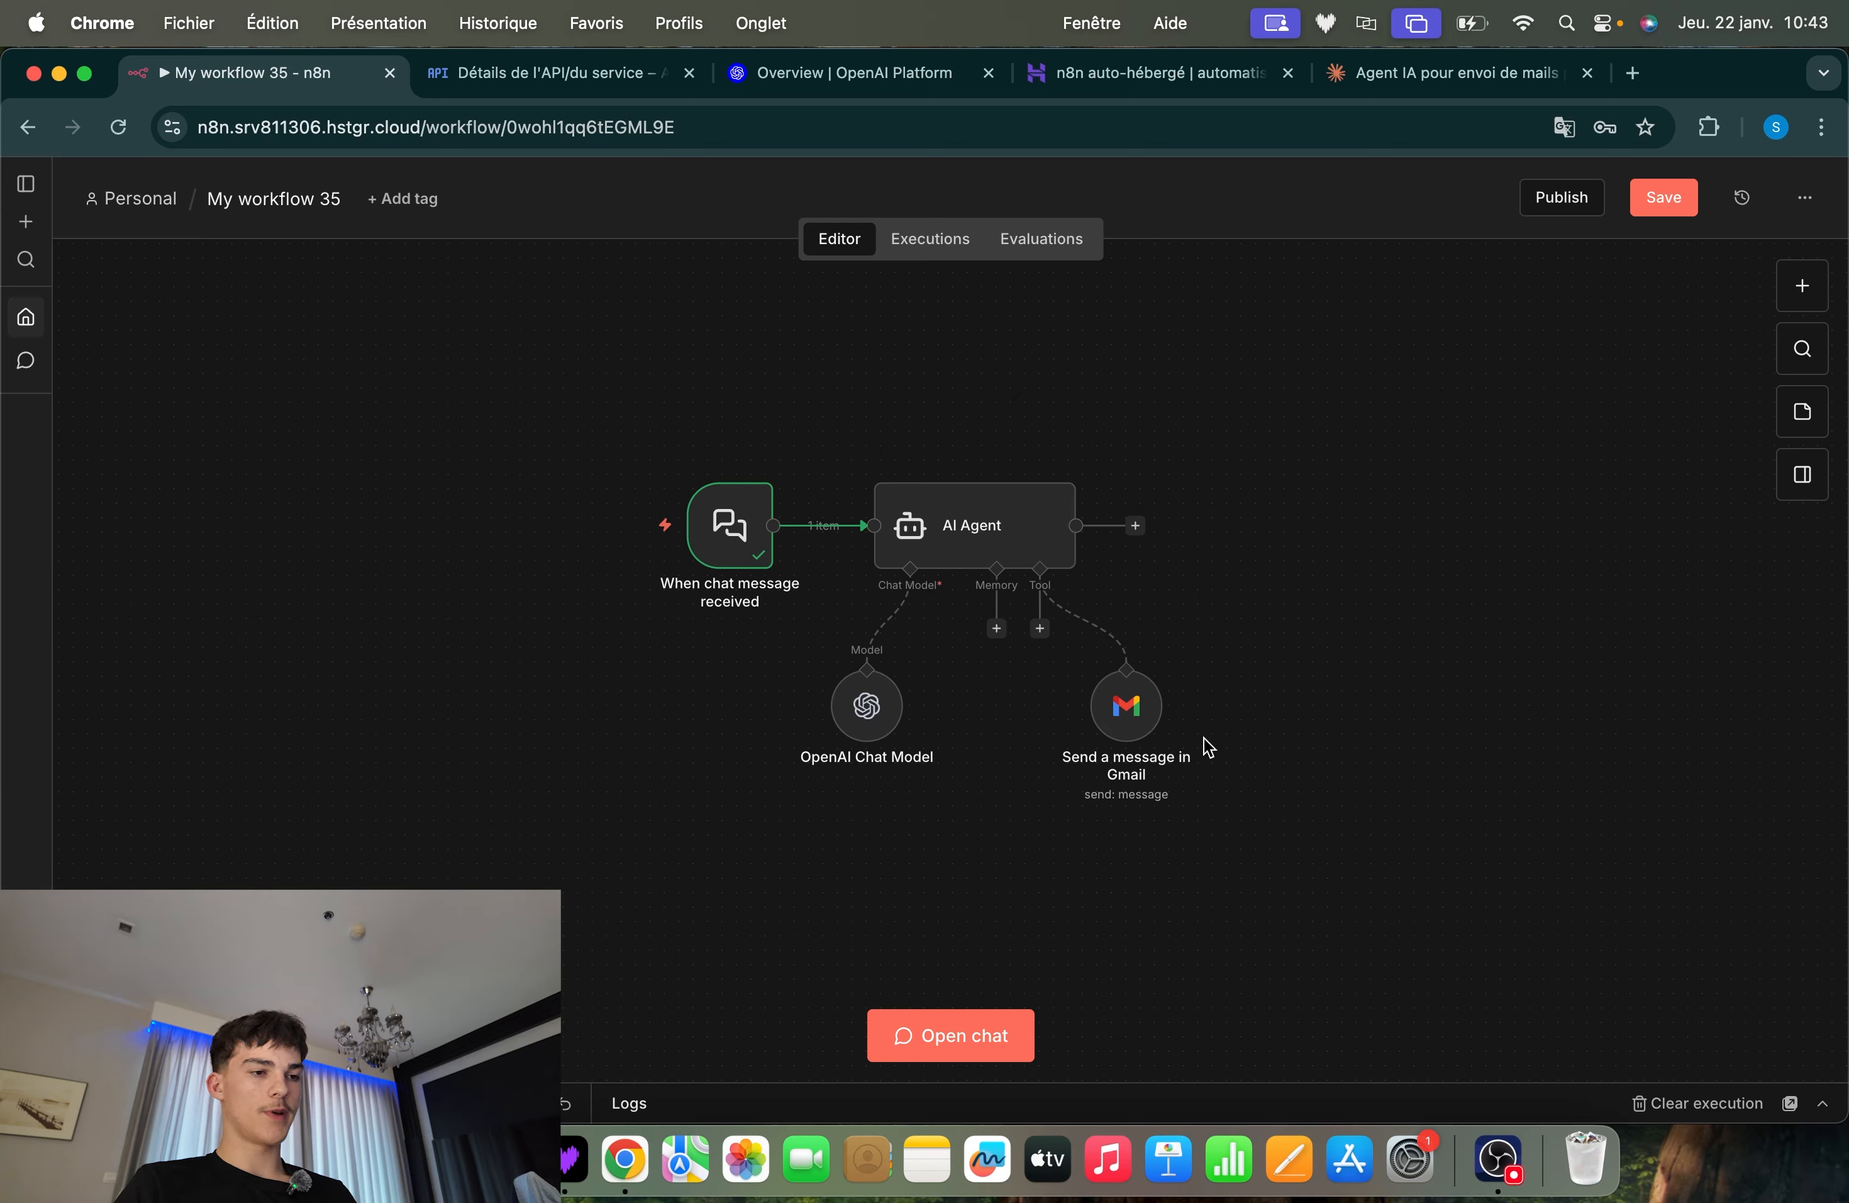
{"action": "left_click_drag", "start_coordinate": [1375, 419], "coordinate": [1180, 515]}
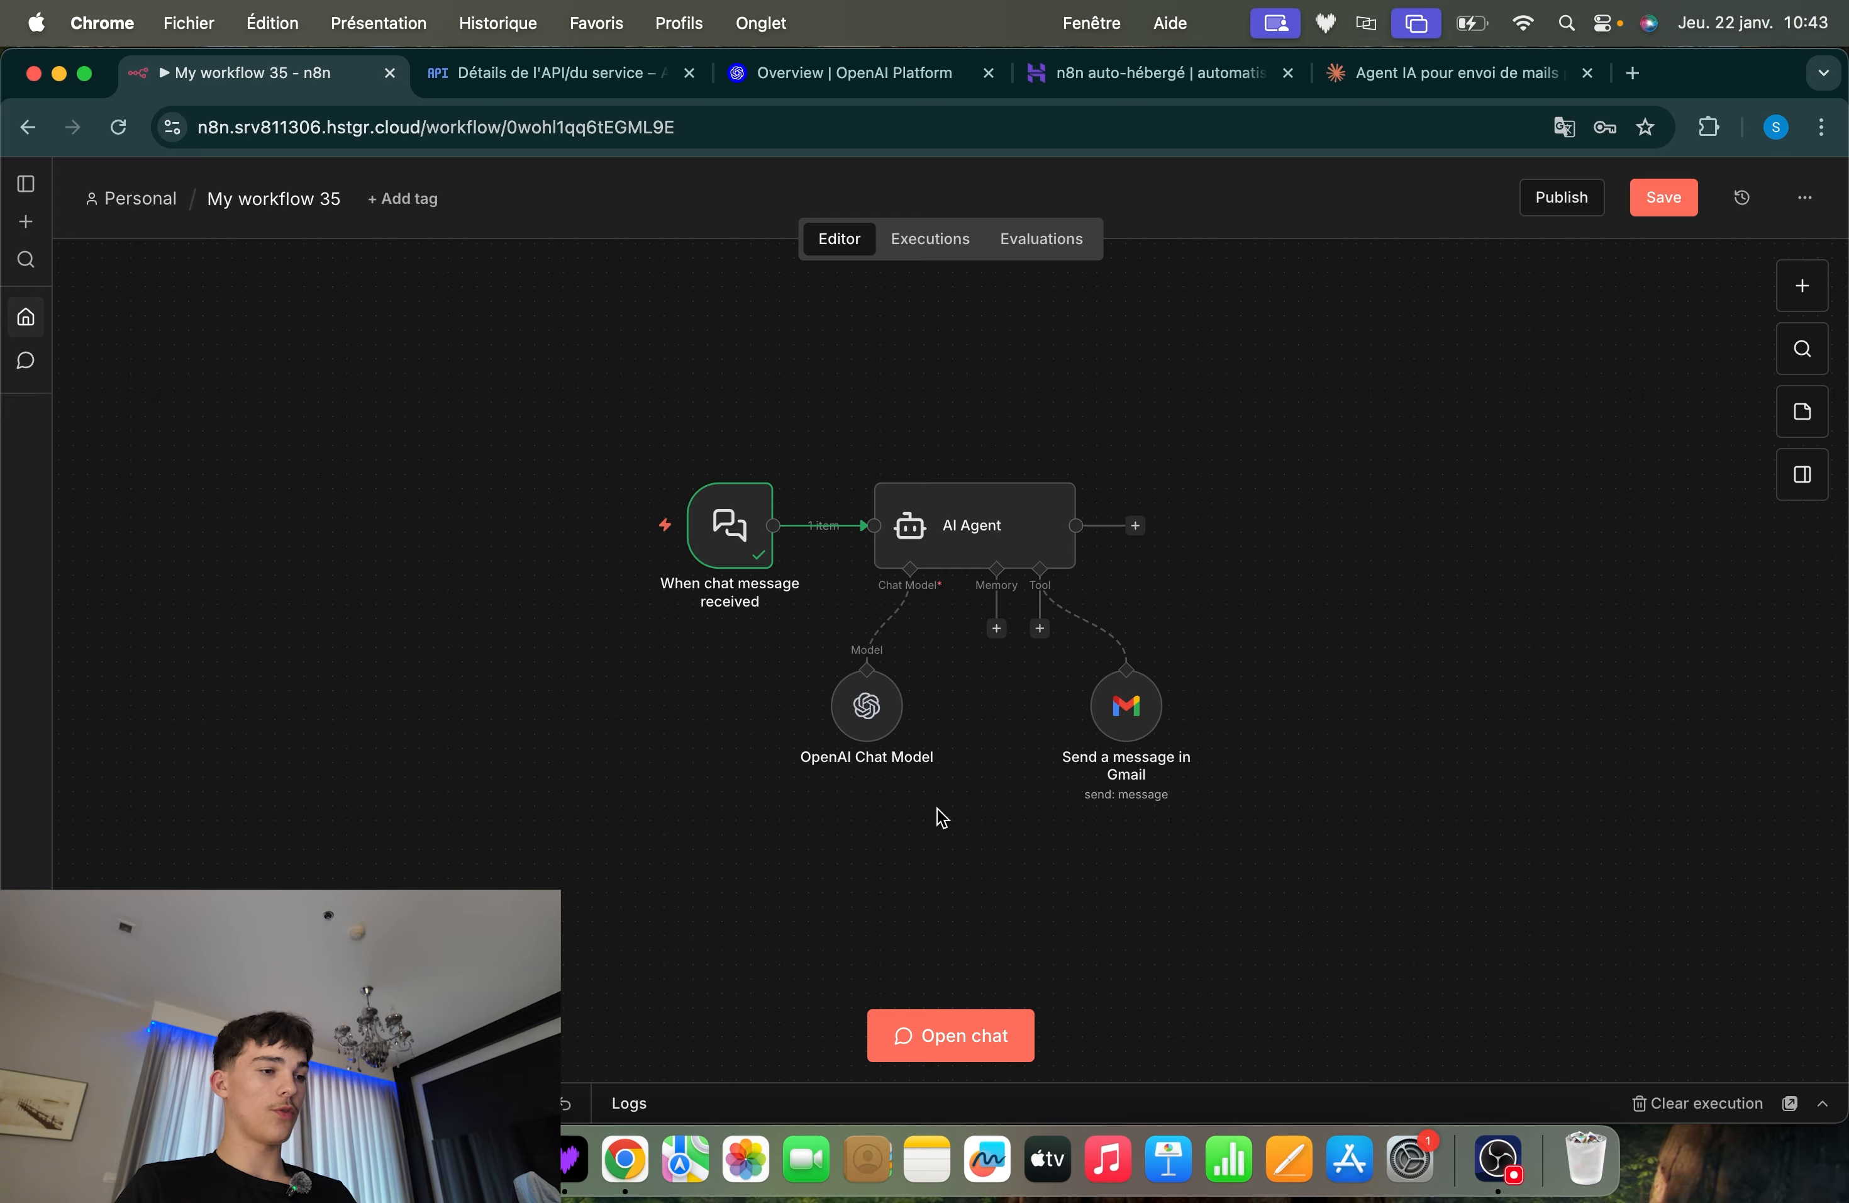
{"action": "left_click", "coordinate": [602, 527]}
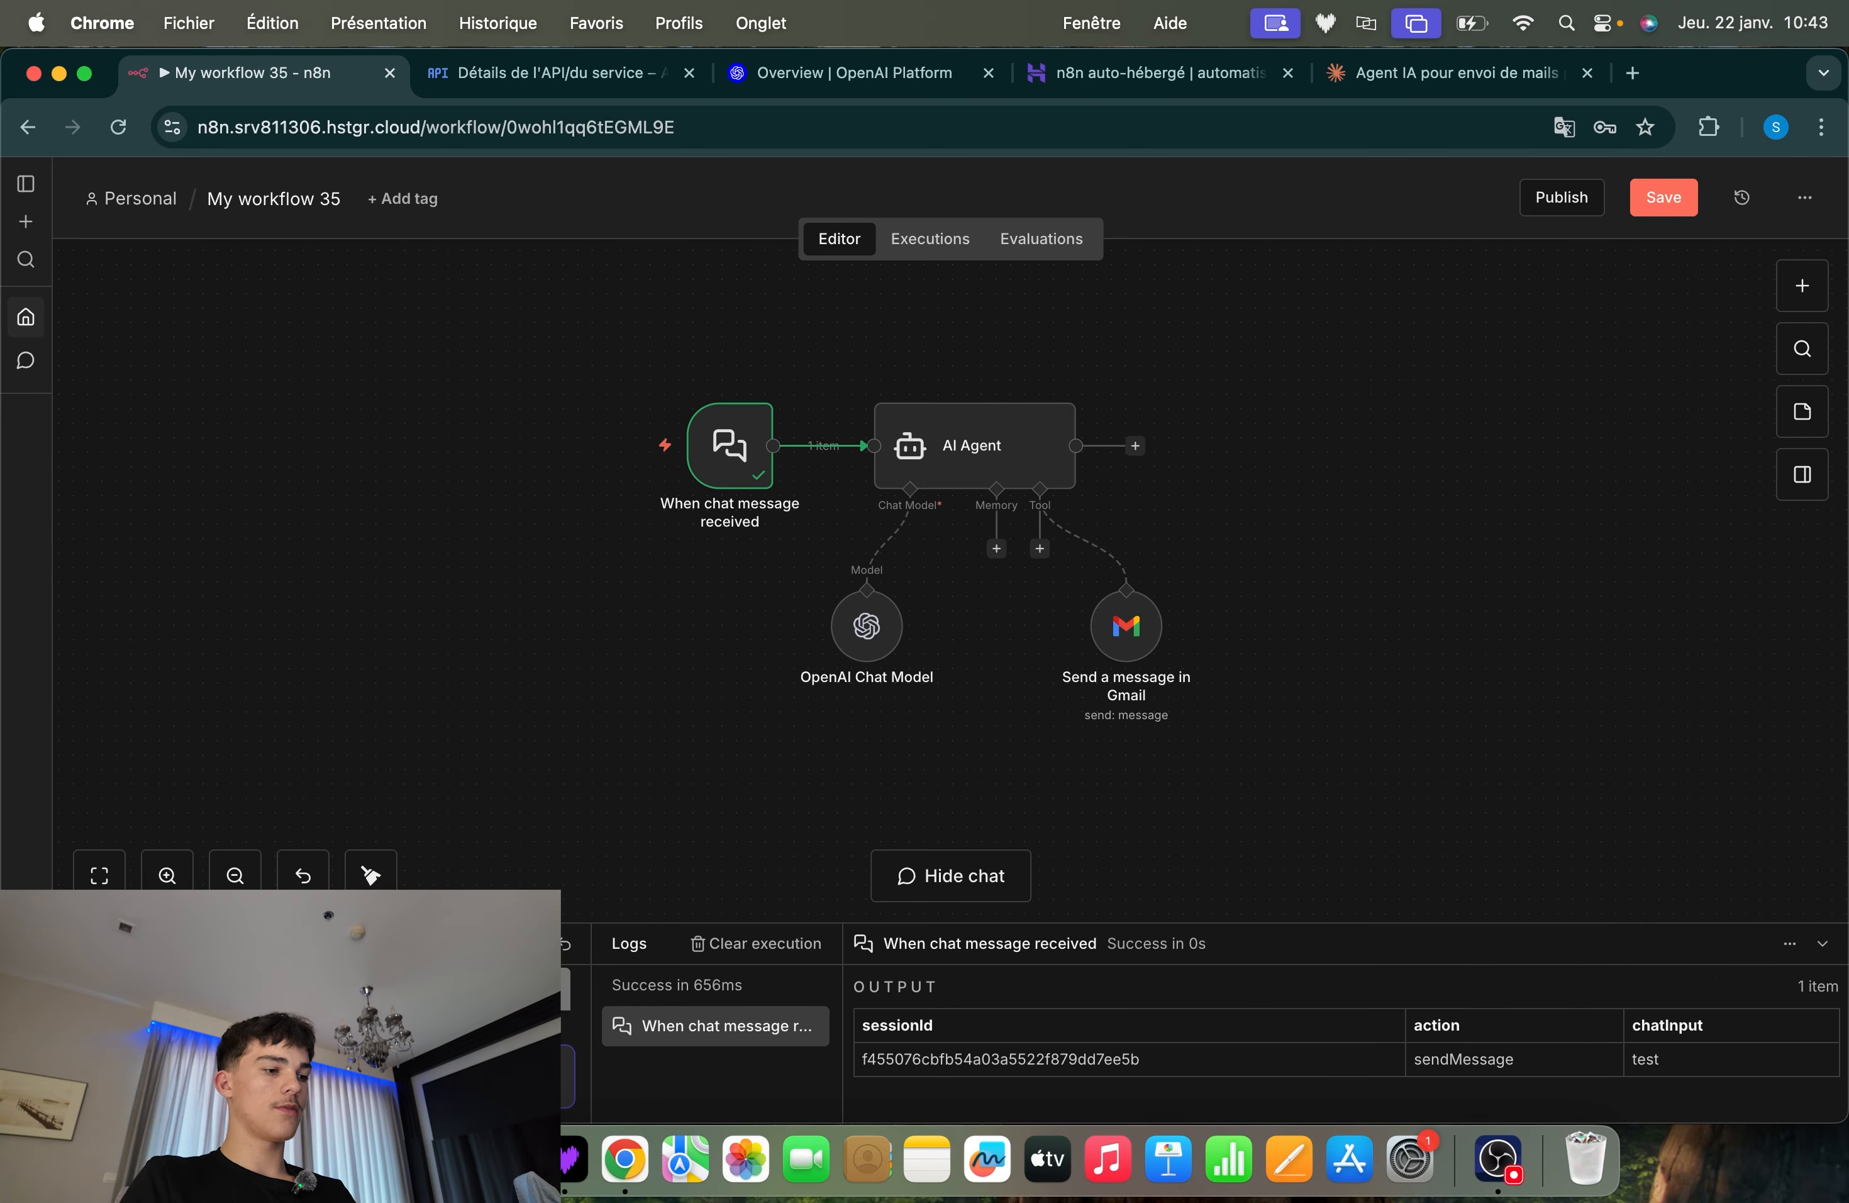
{"action": "key", "text": "Return"}
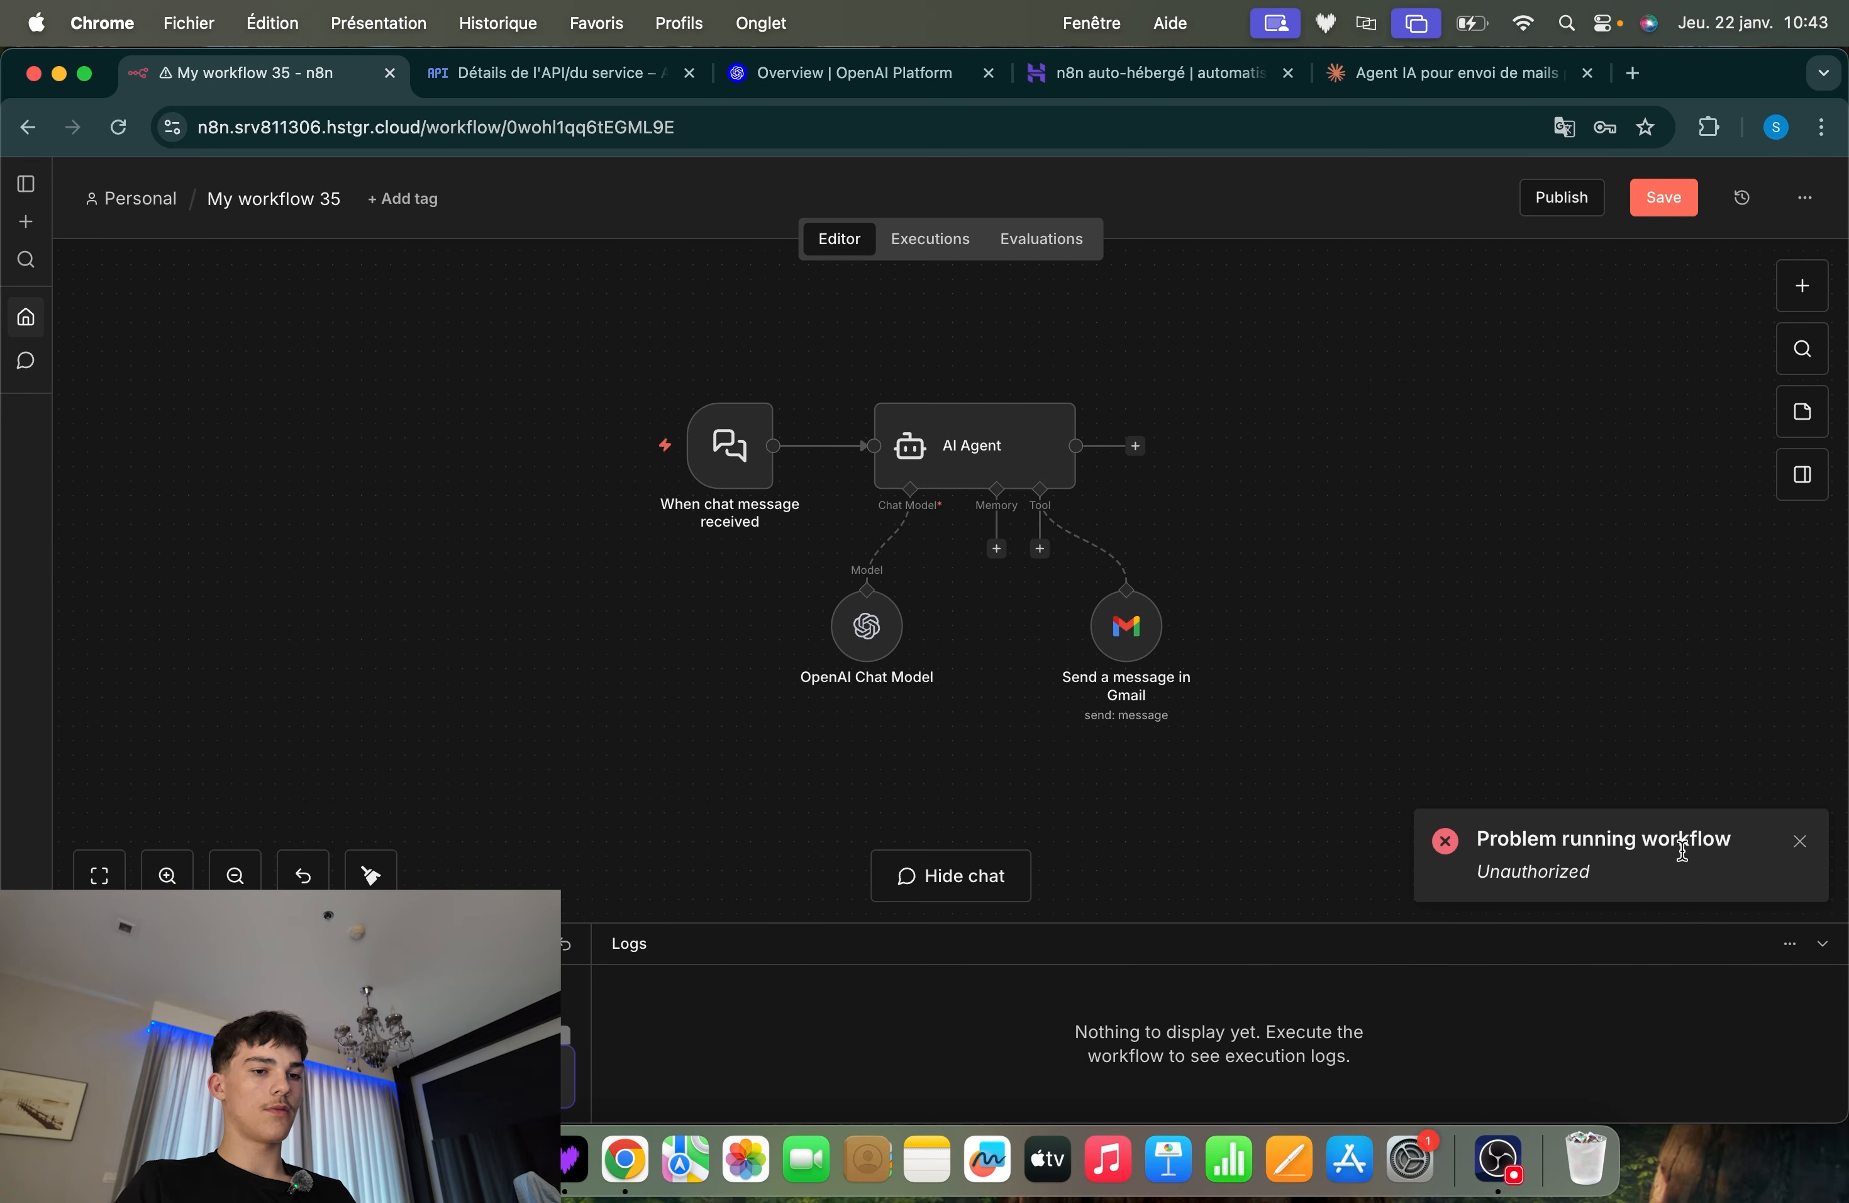
{"action": "left_click", "coordinate": [1824, 943]}
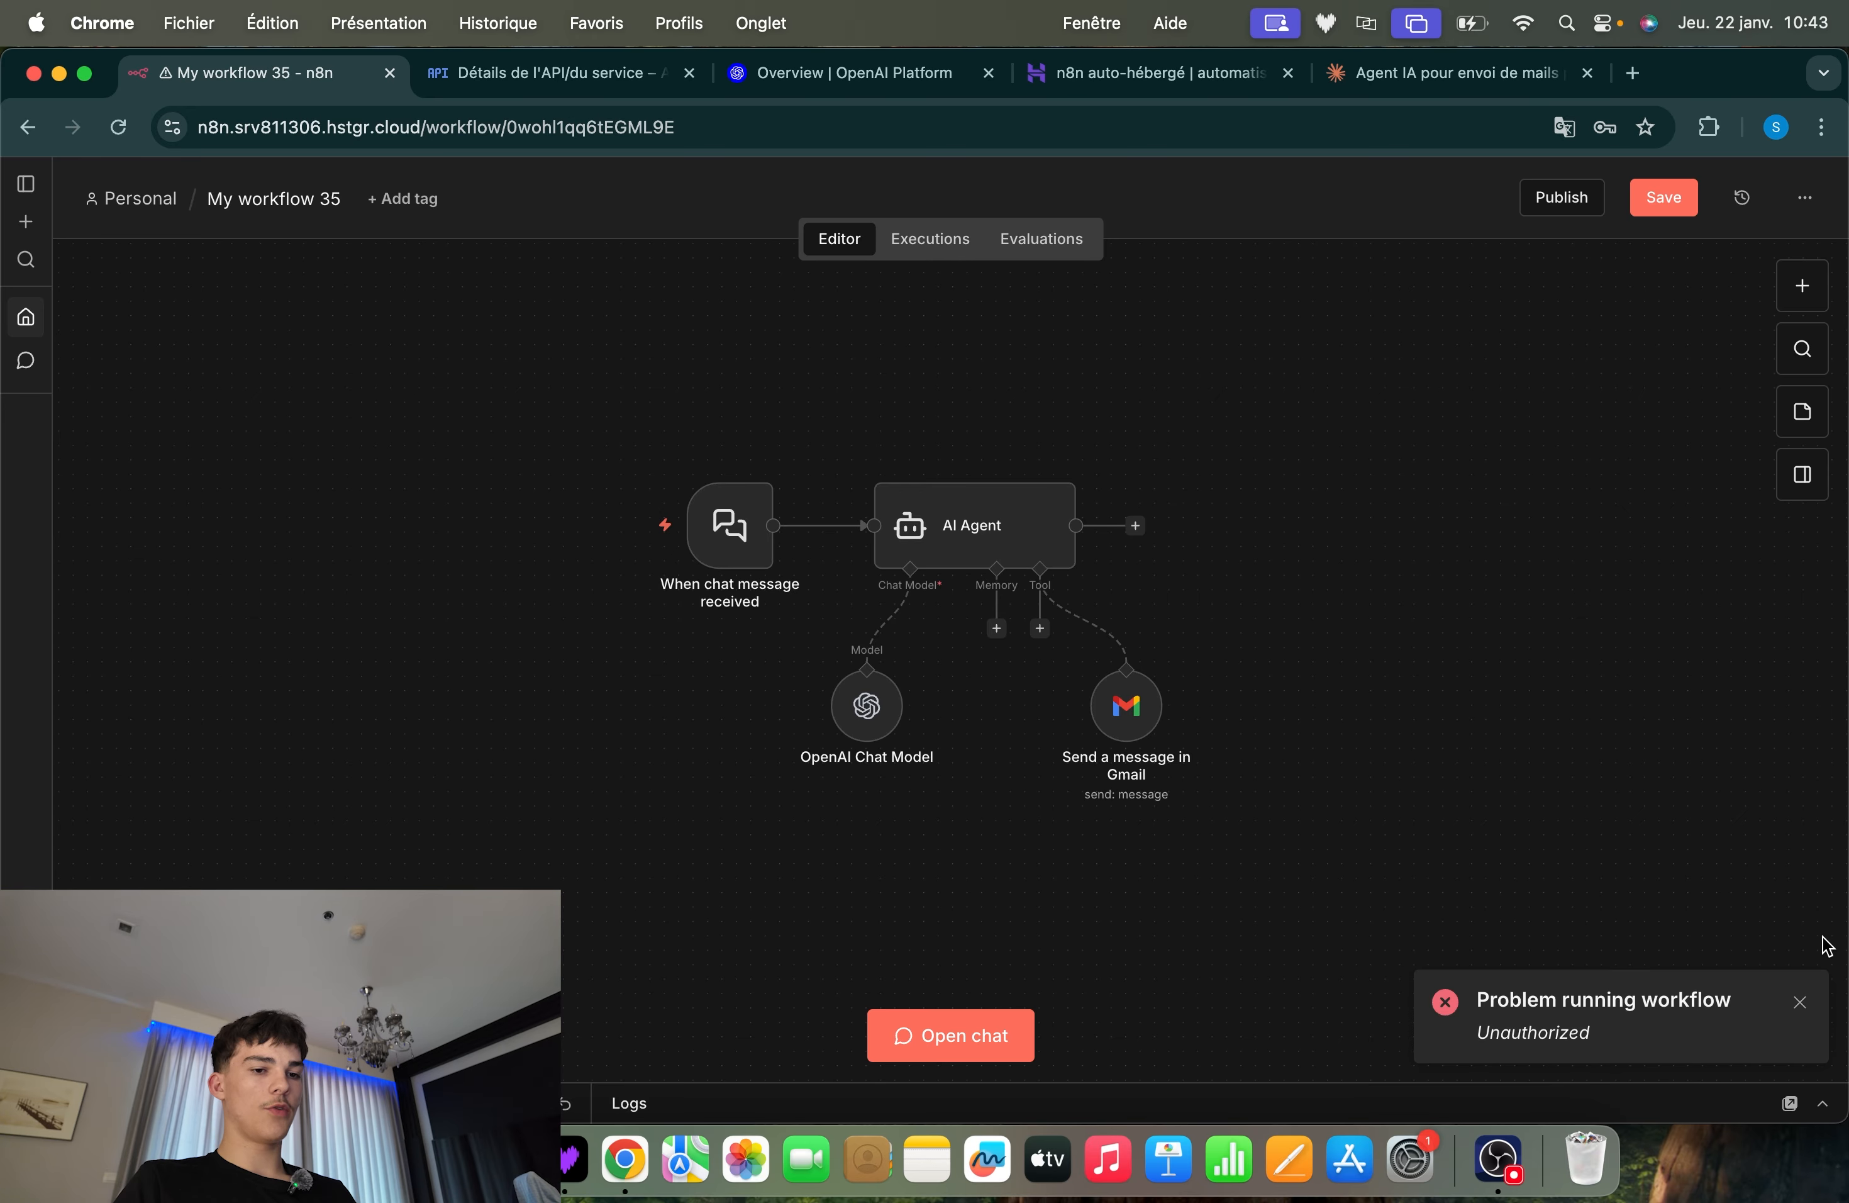
{"action": "left_click", "coordinate": [1801, 1002]}
{"action": "left_click_drag", "start_coordinate": [1419, 356], "coordinate": [697, 696]}
{"action": "left_click", "coordinate": [594, 830]}
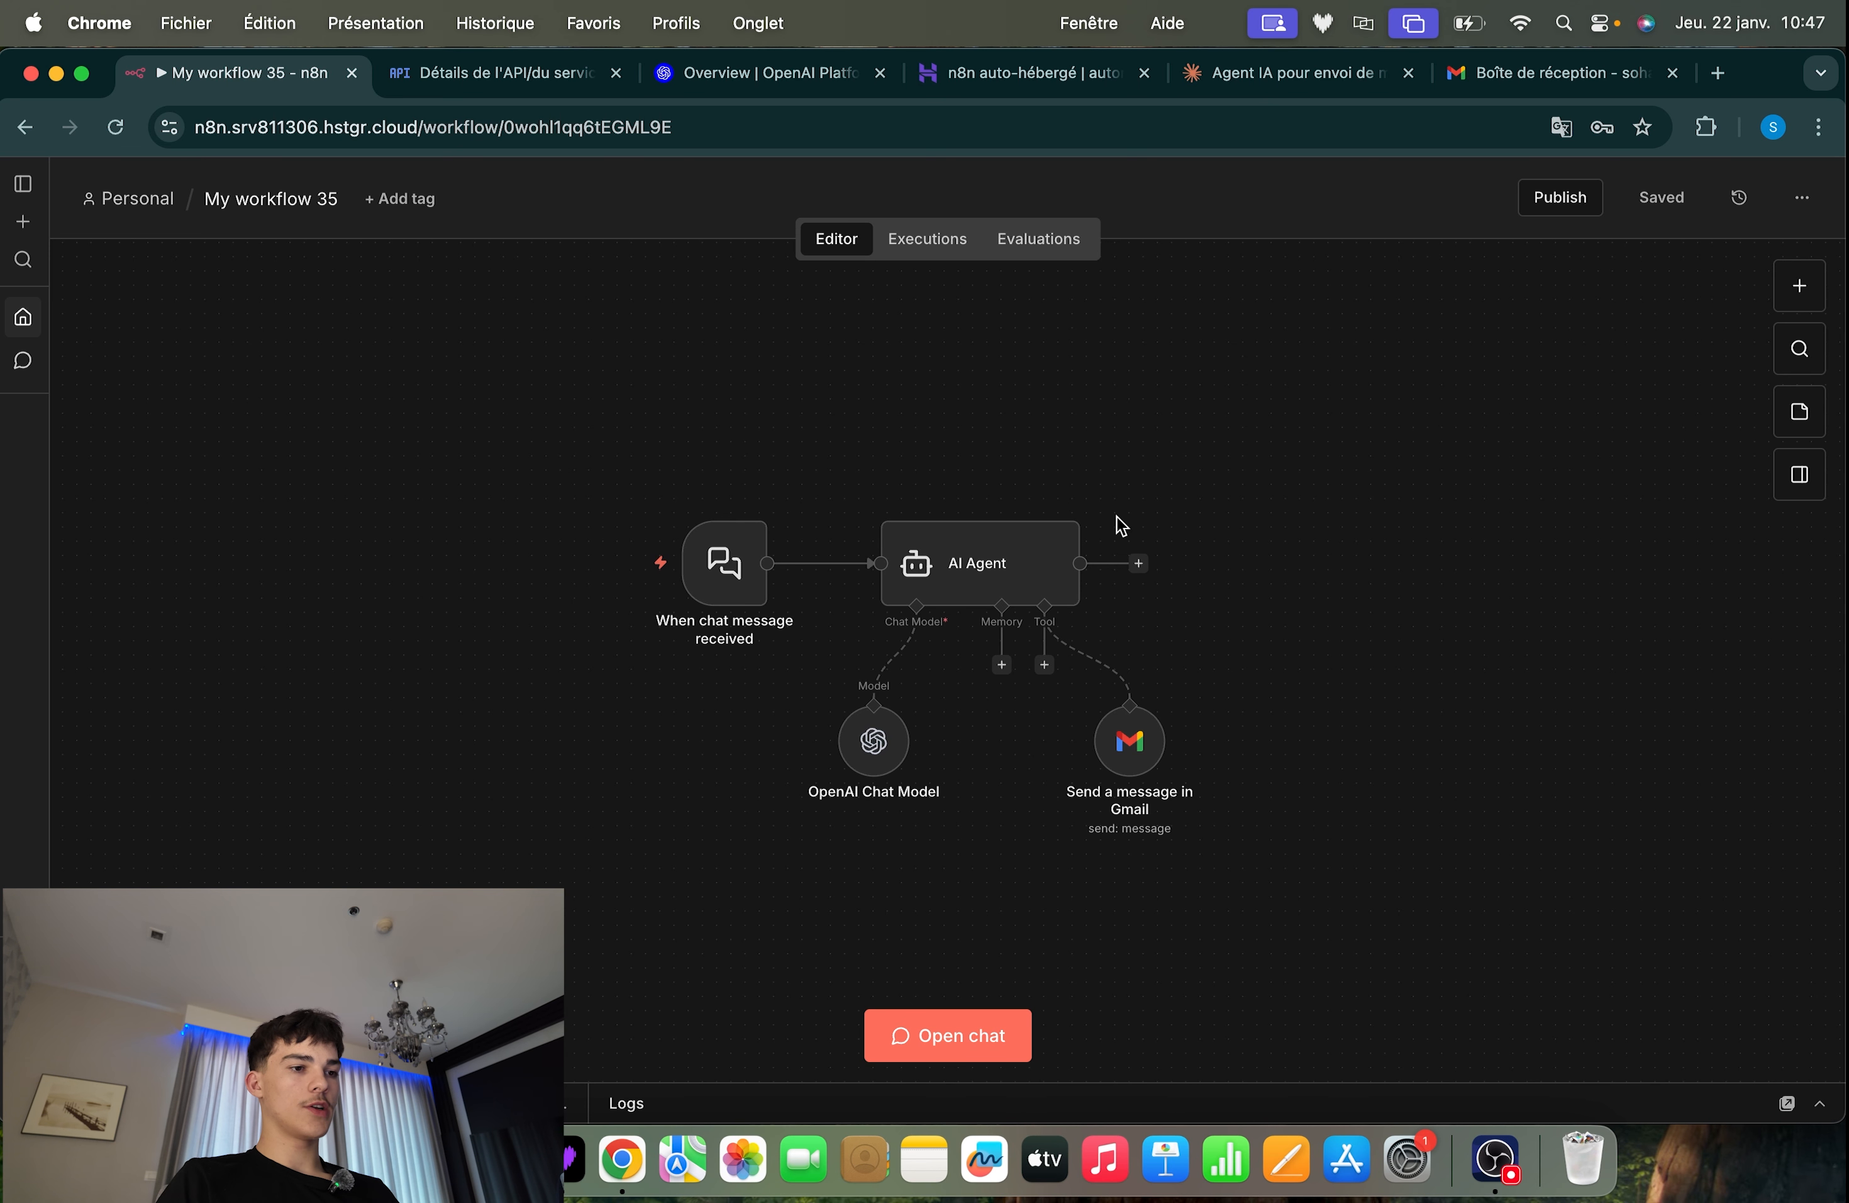
Review the parameters of the AI Agent node and of the Gmail send-message tool in the saved workflow
{"action": "double_click", "coordinate": [1005, 554]}
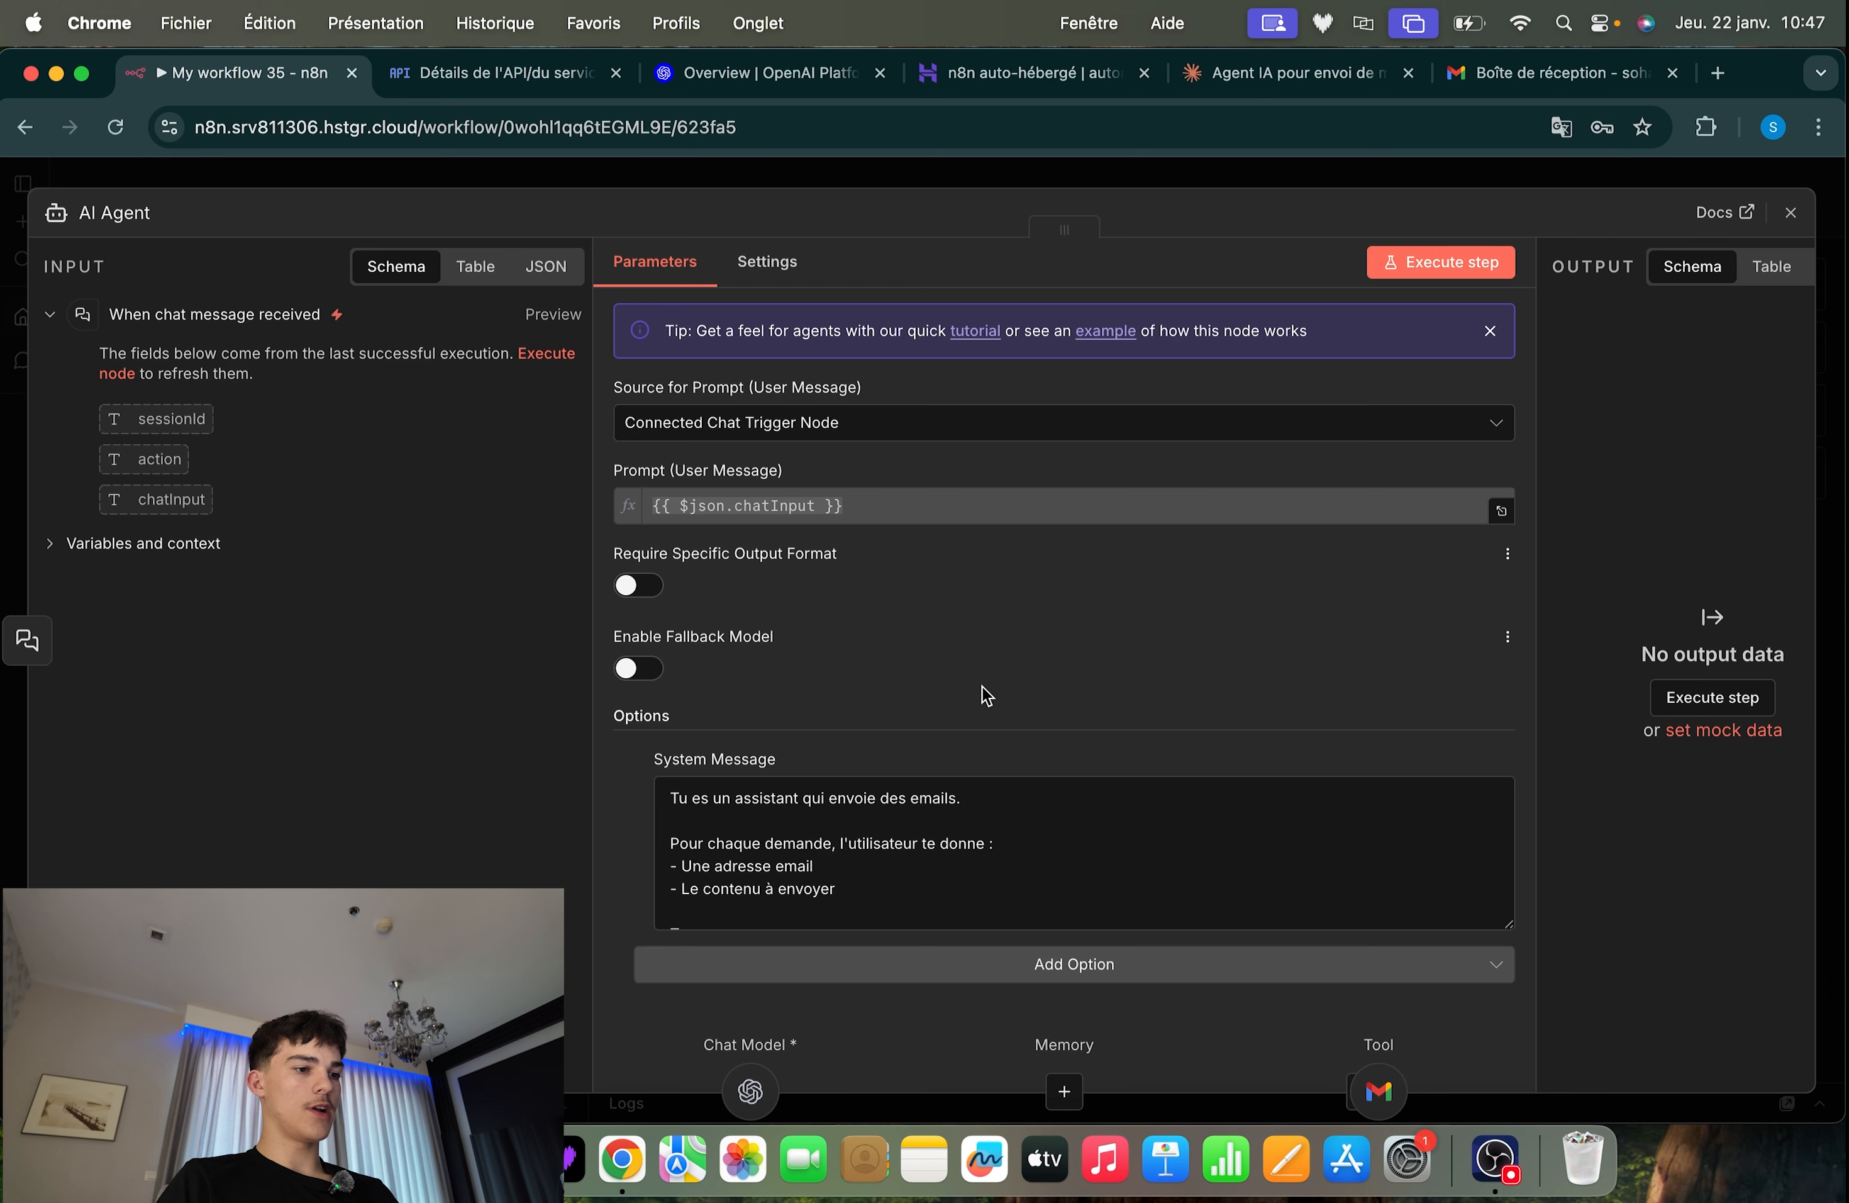
{"action": "left_click", "coordinate": [1519, 184]}
{"action": "double_click", "coordinate": [1121, 750]}
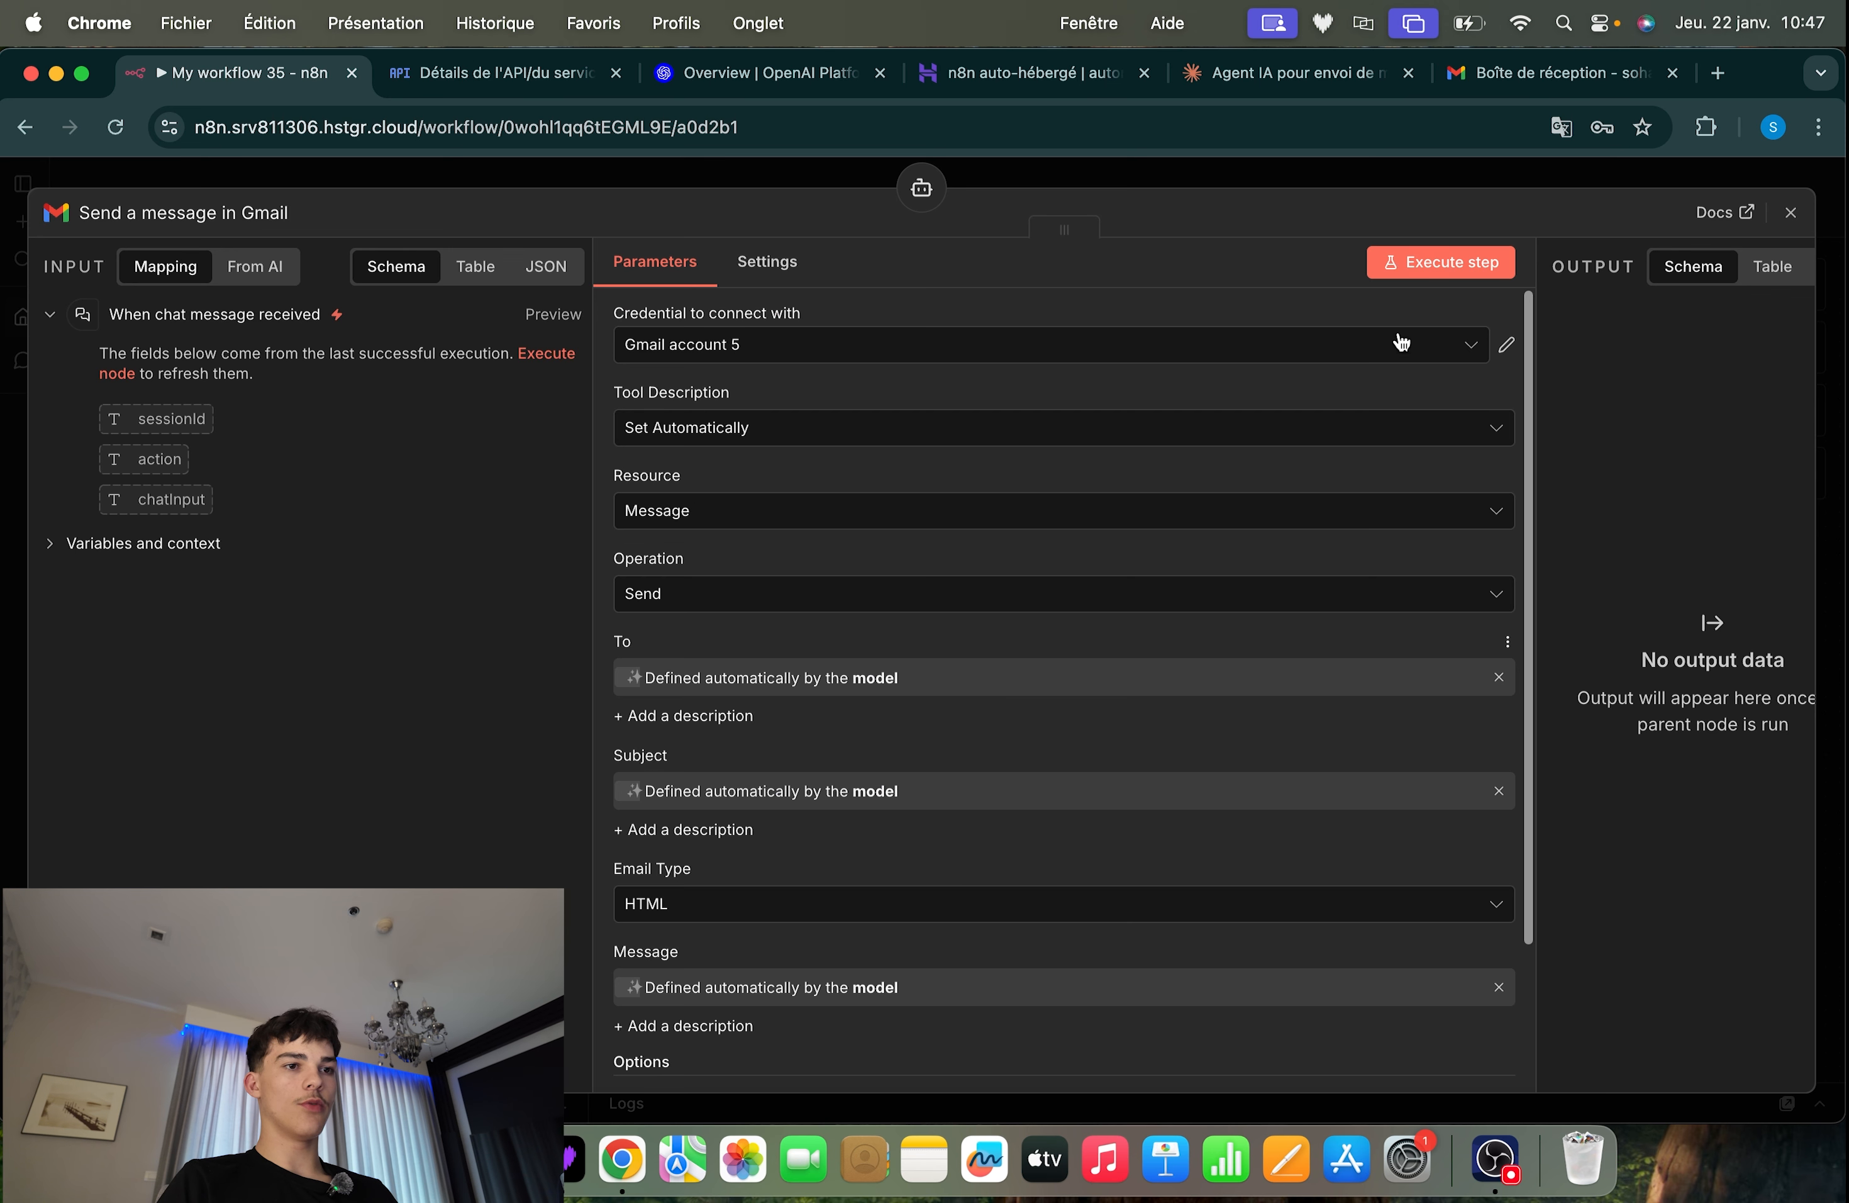
{"action": "left_click", "coordinate": [1501, 187]}
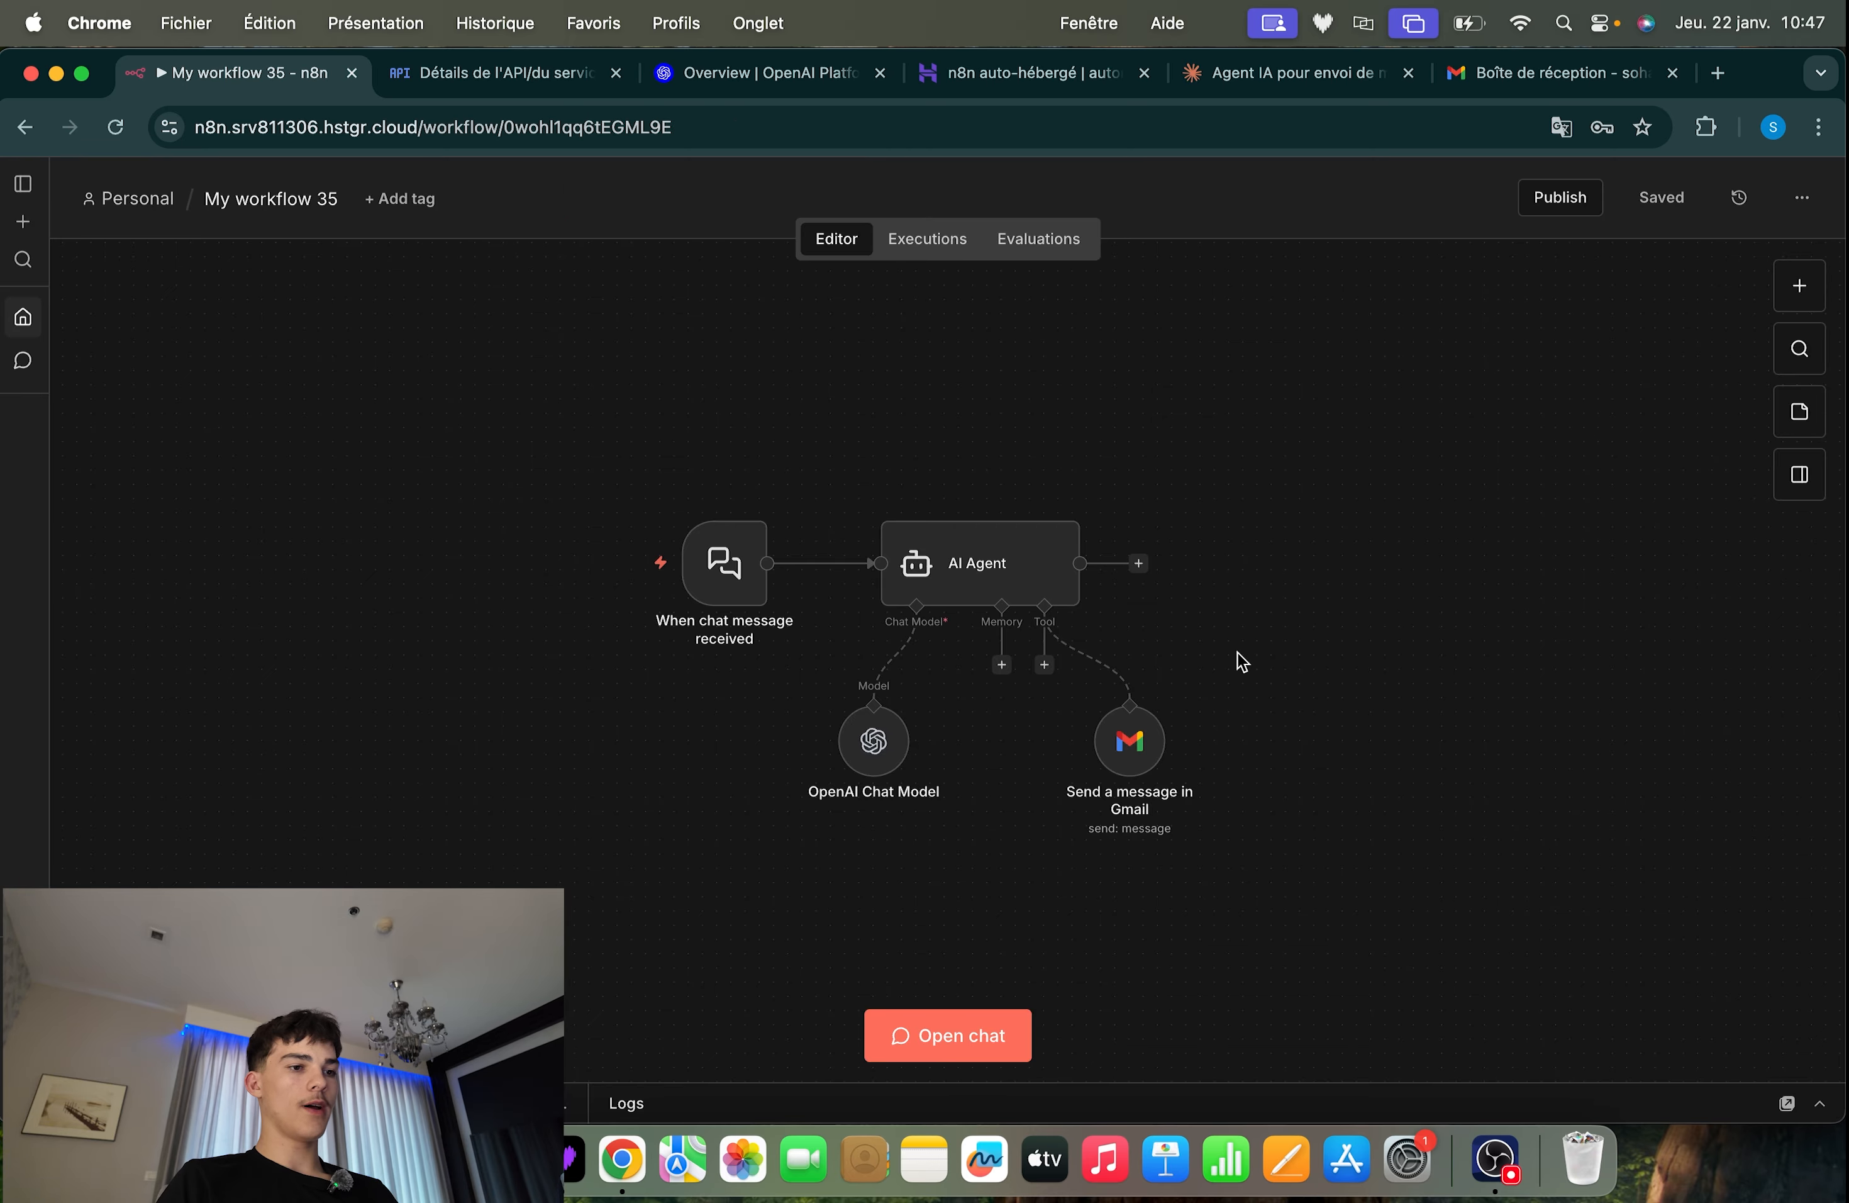
{"action": "scroll", "coordinate": [1241, 662], "scroll_direction": "up", "scroll_amount": 2}
{"action": "left_click_drag", "start_coordinate": [1355, 382], "coordinate": [624, 928]}
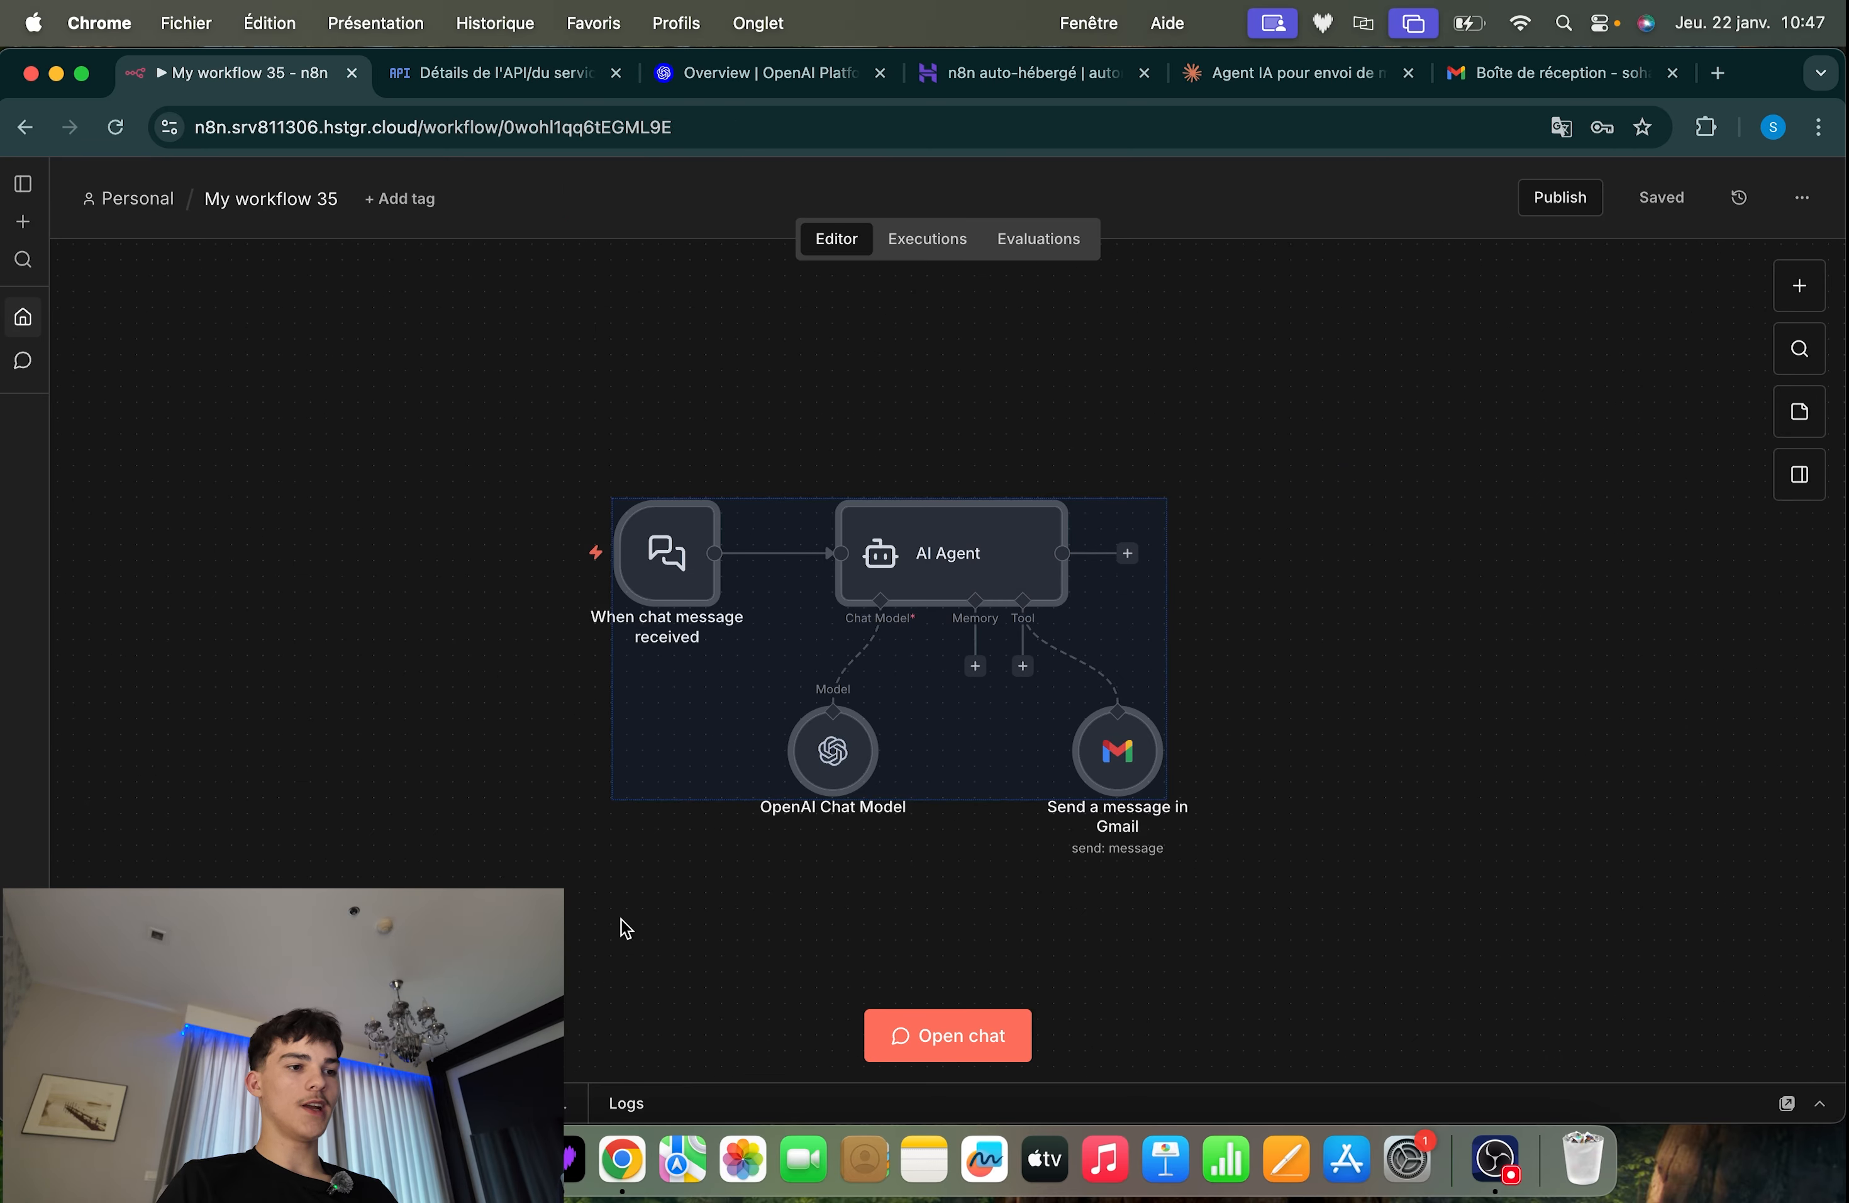
Send the workflow chat a request to announce a 5-minute delay, including the recipient's e-mail address copied from the Gmail account details
{"action": "left_click", "coordinate": [625, 928]}
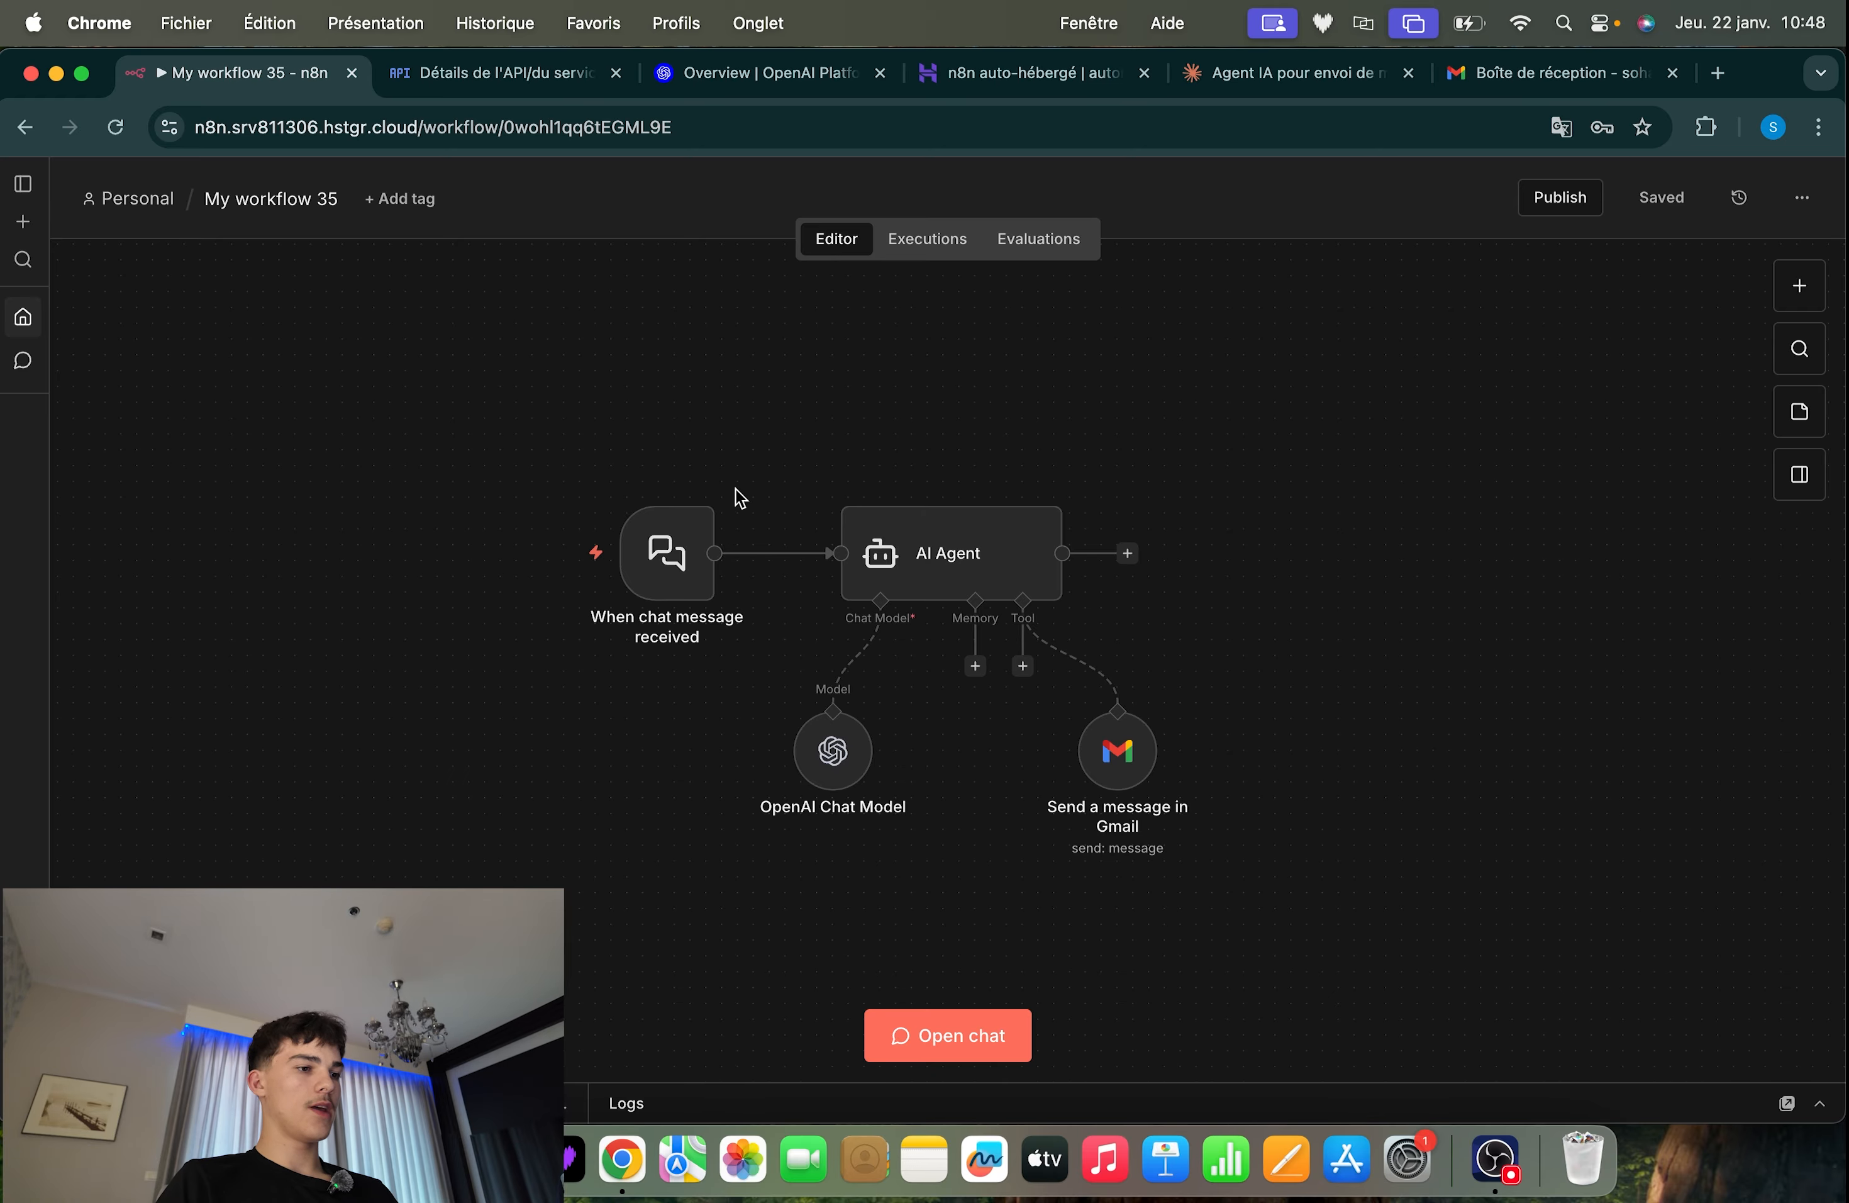
{"action": "left_click", "coordinate": [539, 553]}
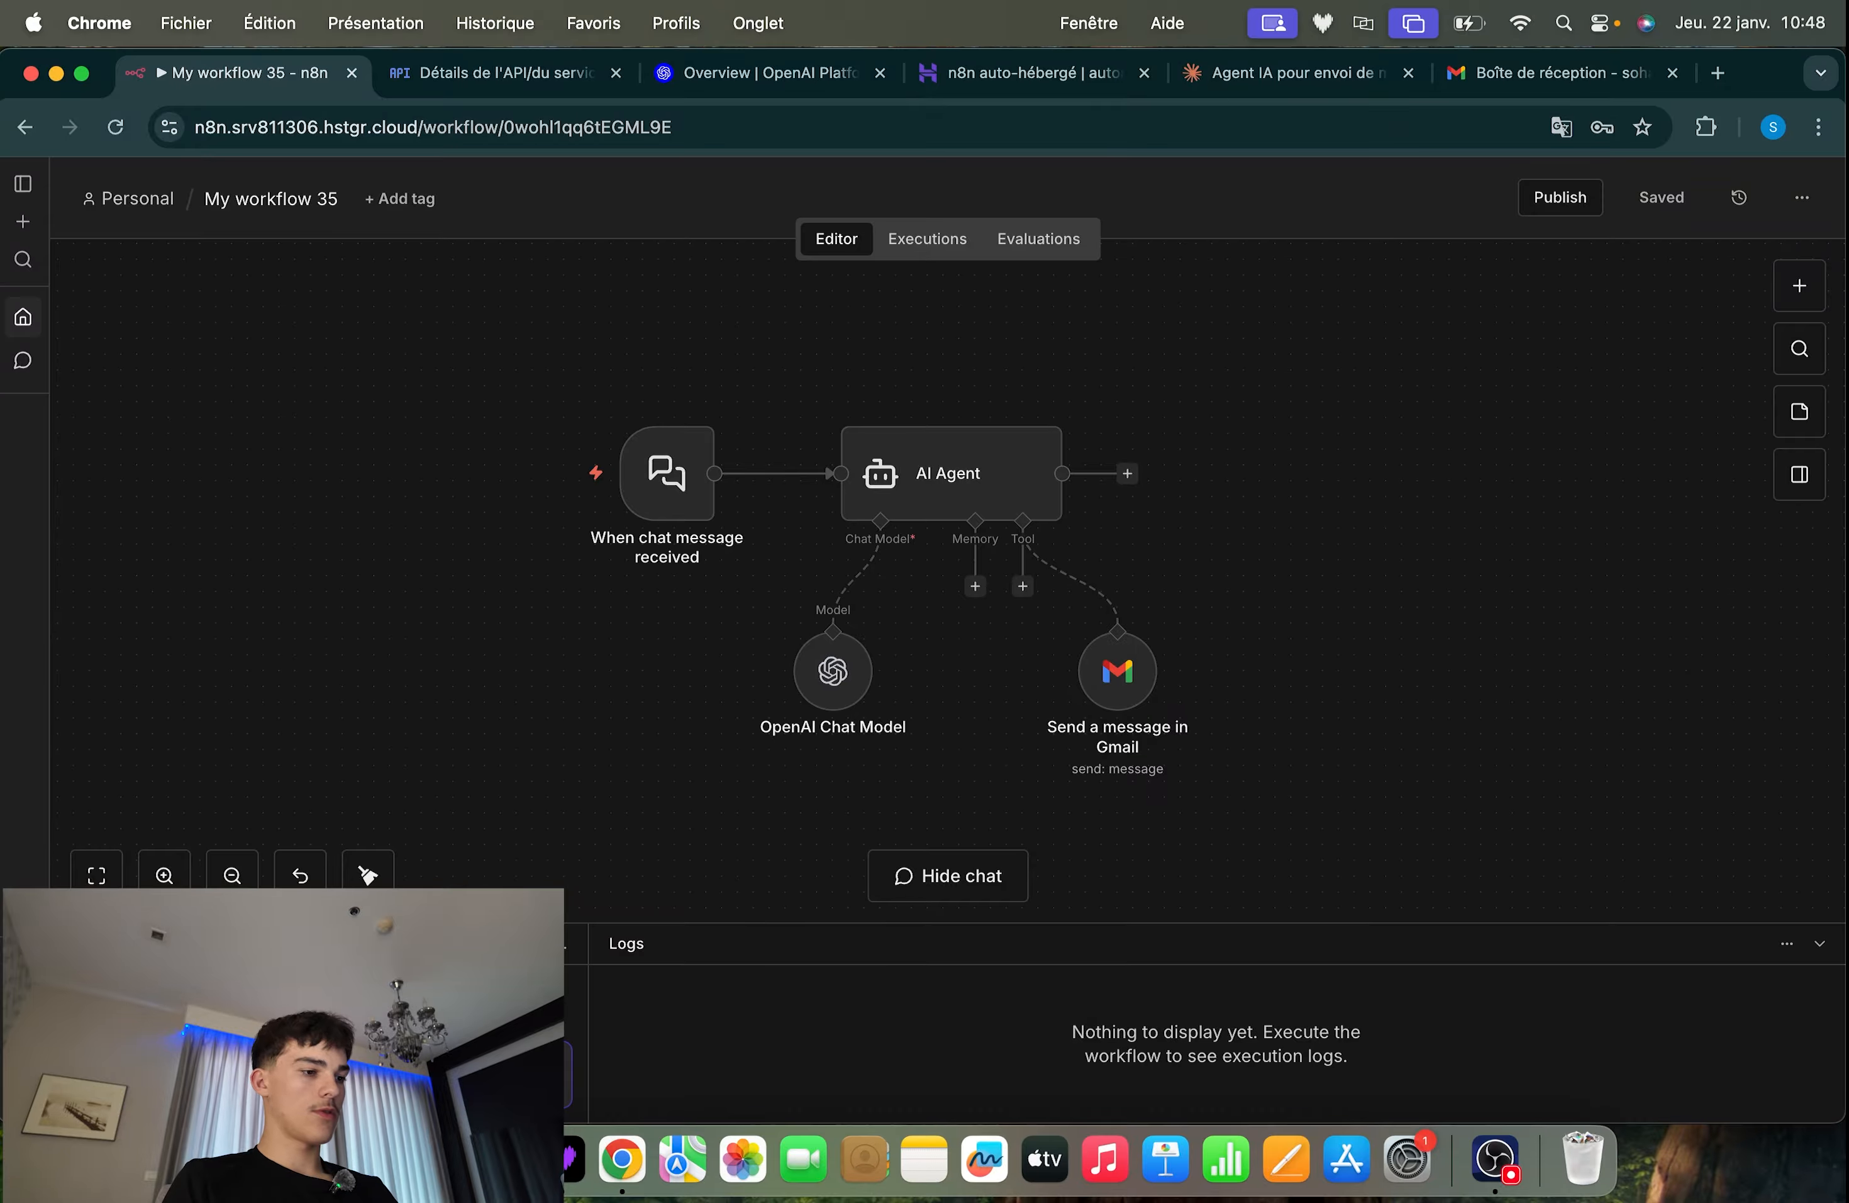
{"action": "left_click", "coordinate": [1562, 72]}
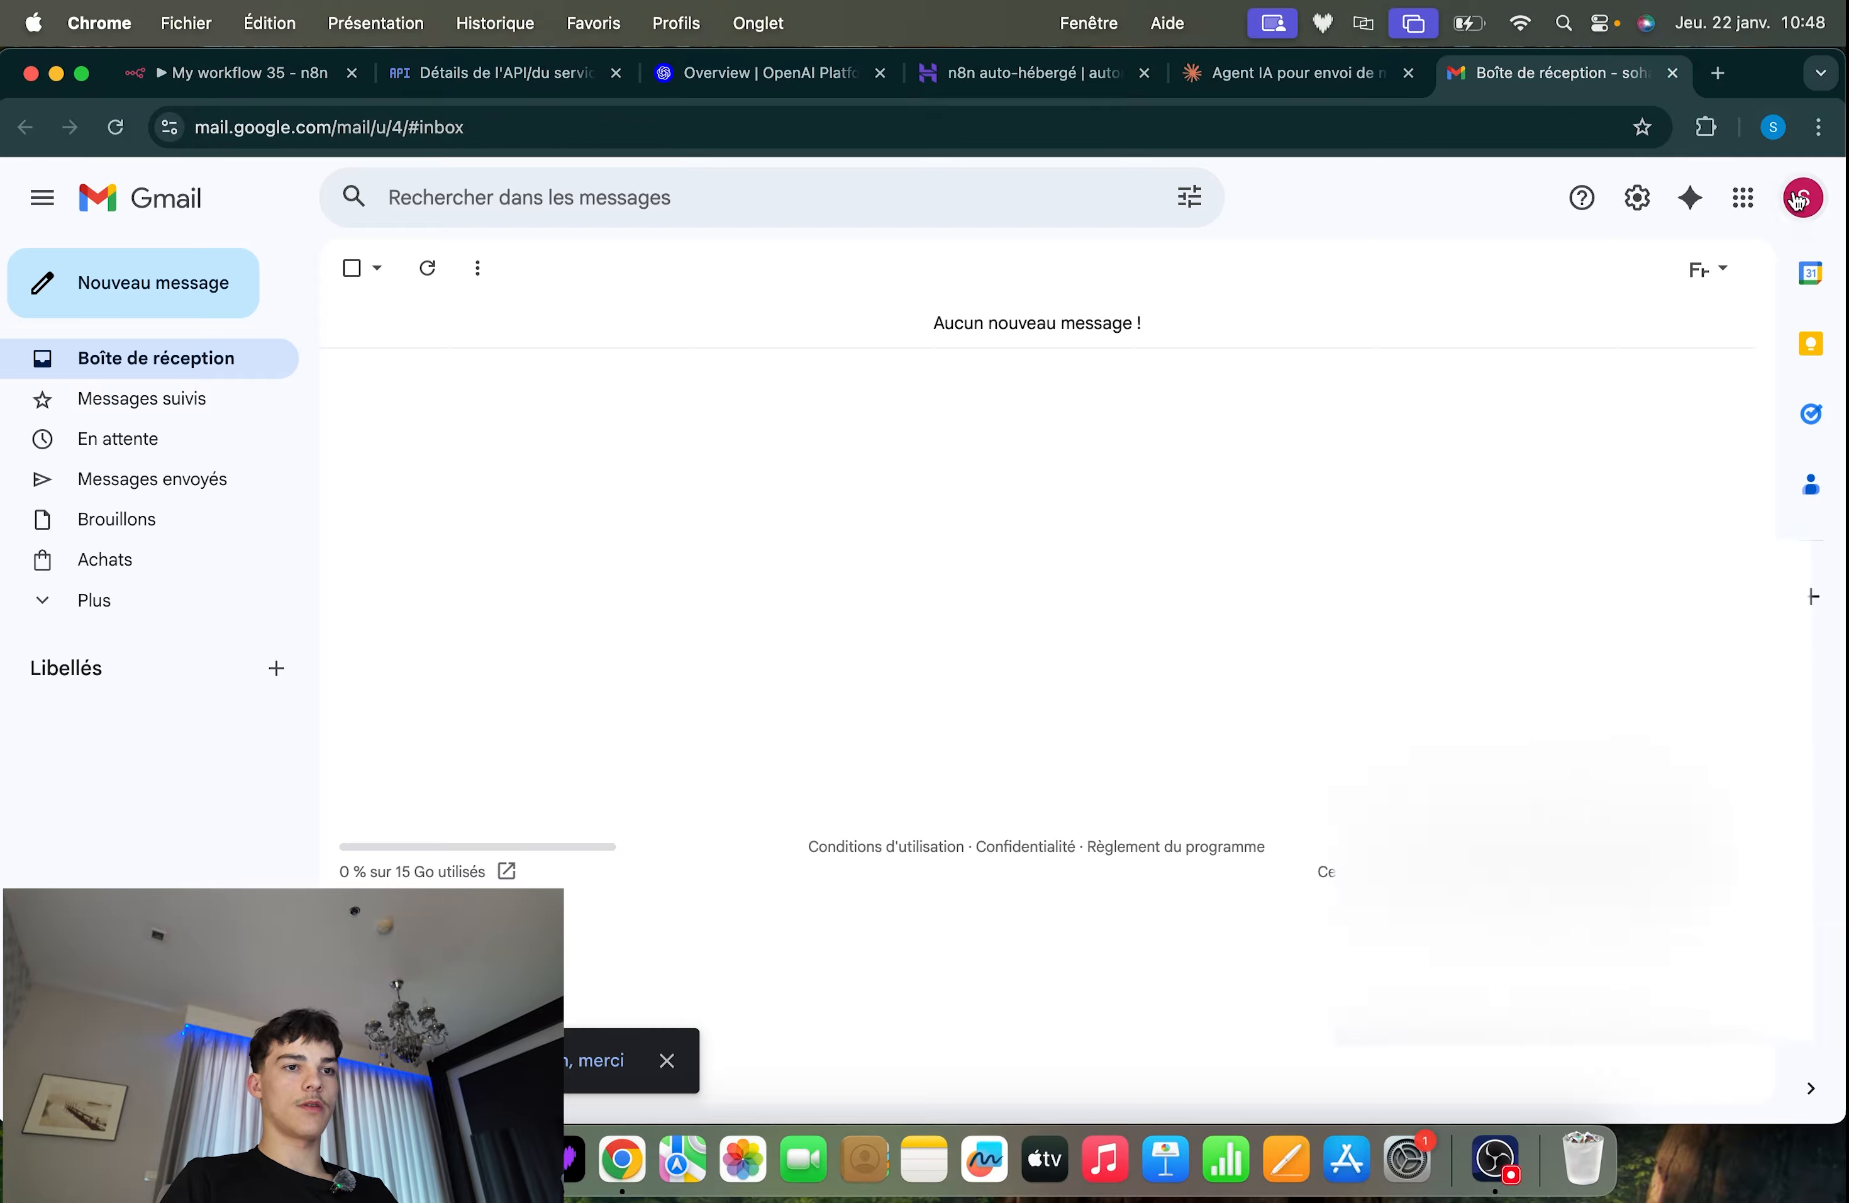
{"action": "left_click", "coordinate": [1803, 198]}
{"action": "left_click_drag", "start_coordinate": [1696, 275], "coordinate": [1411, 281]}
{"action": "key", "text": "super+c"}
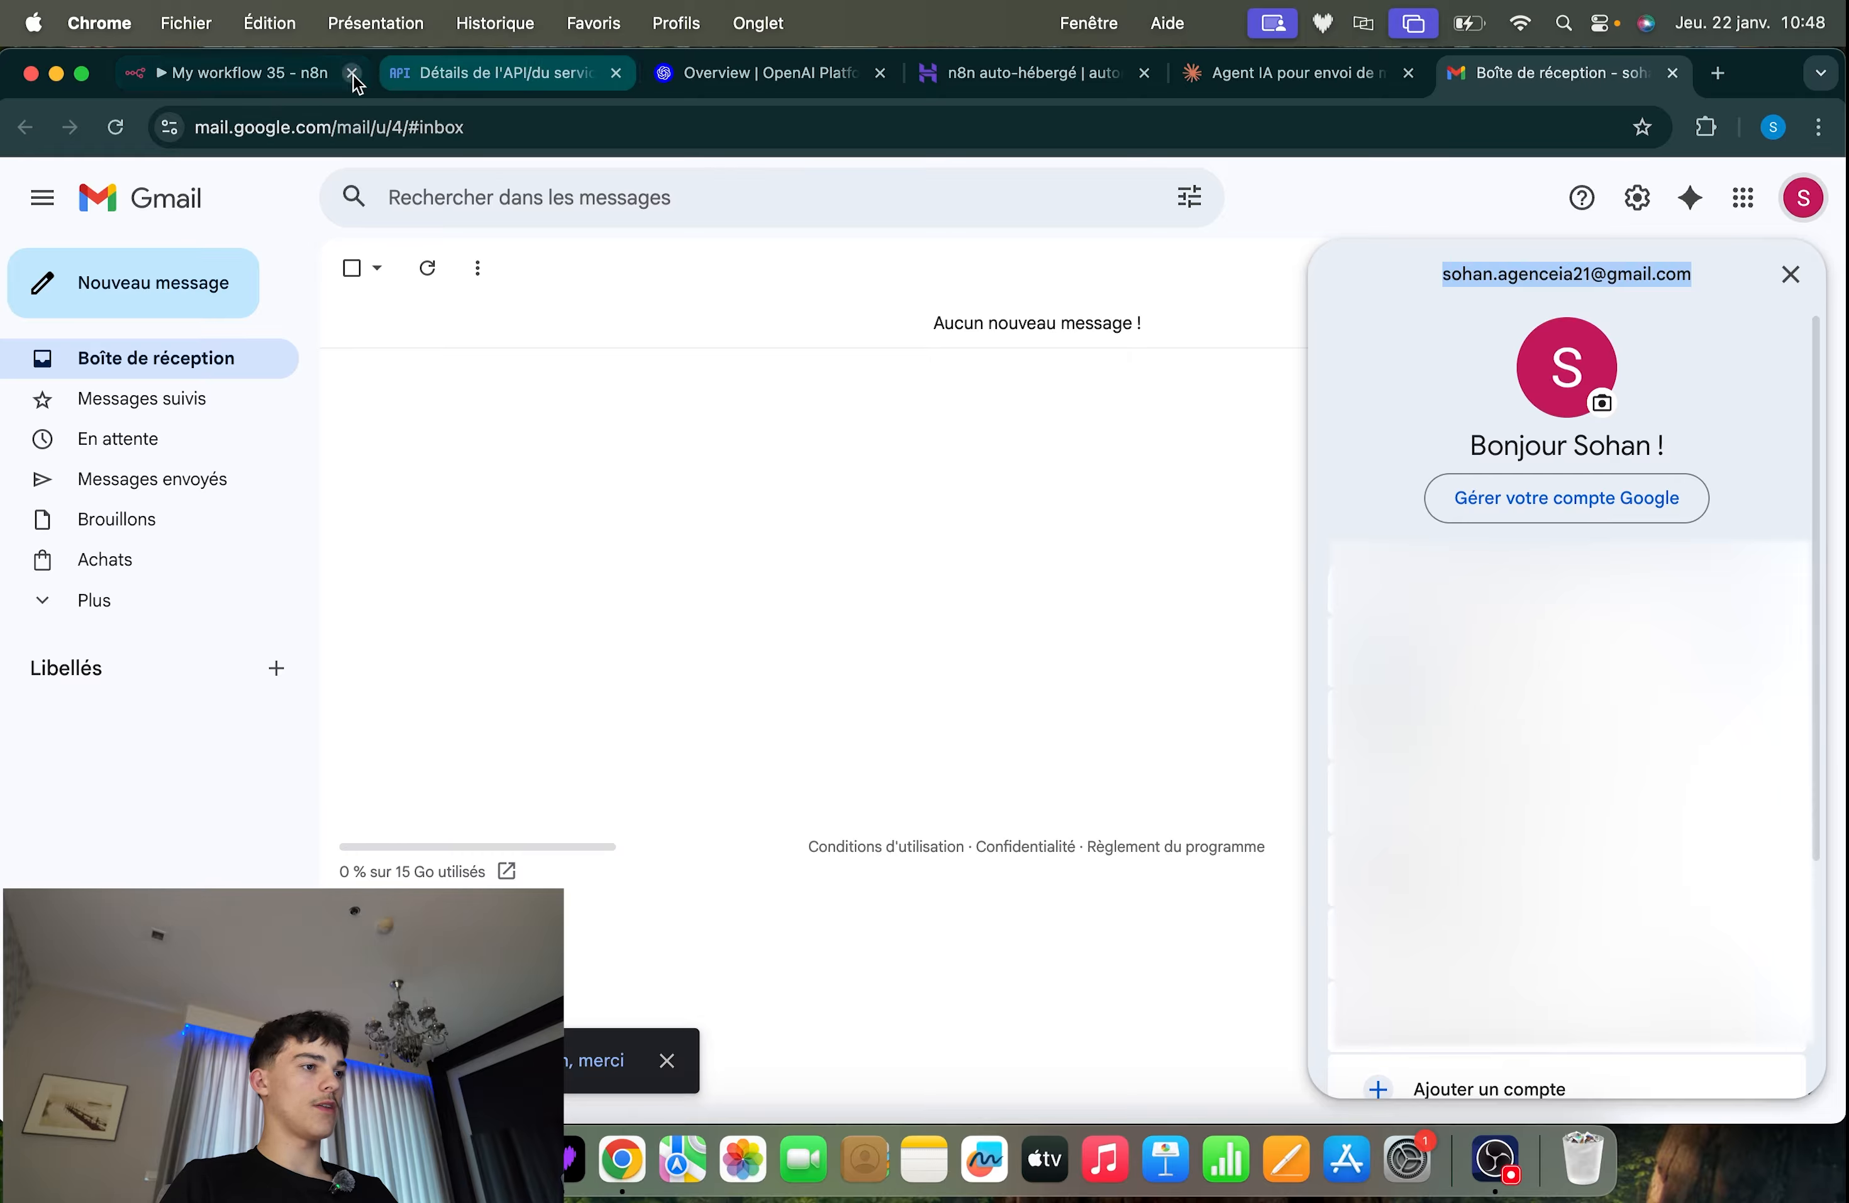
{"action": "left_click", "coordinate": [277, 72]}
{"action": "key", "text": "super+v"}
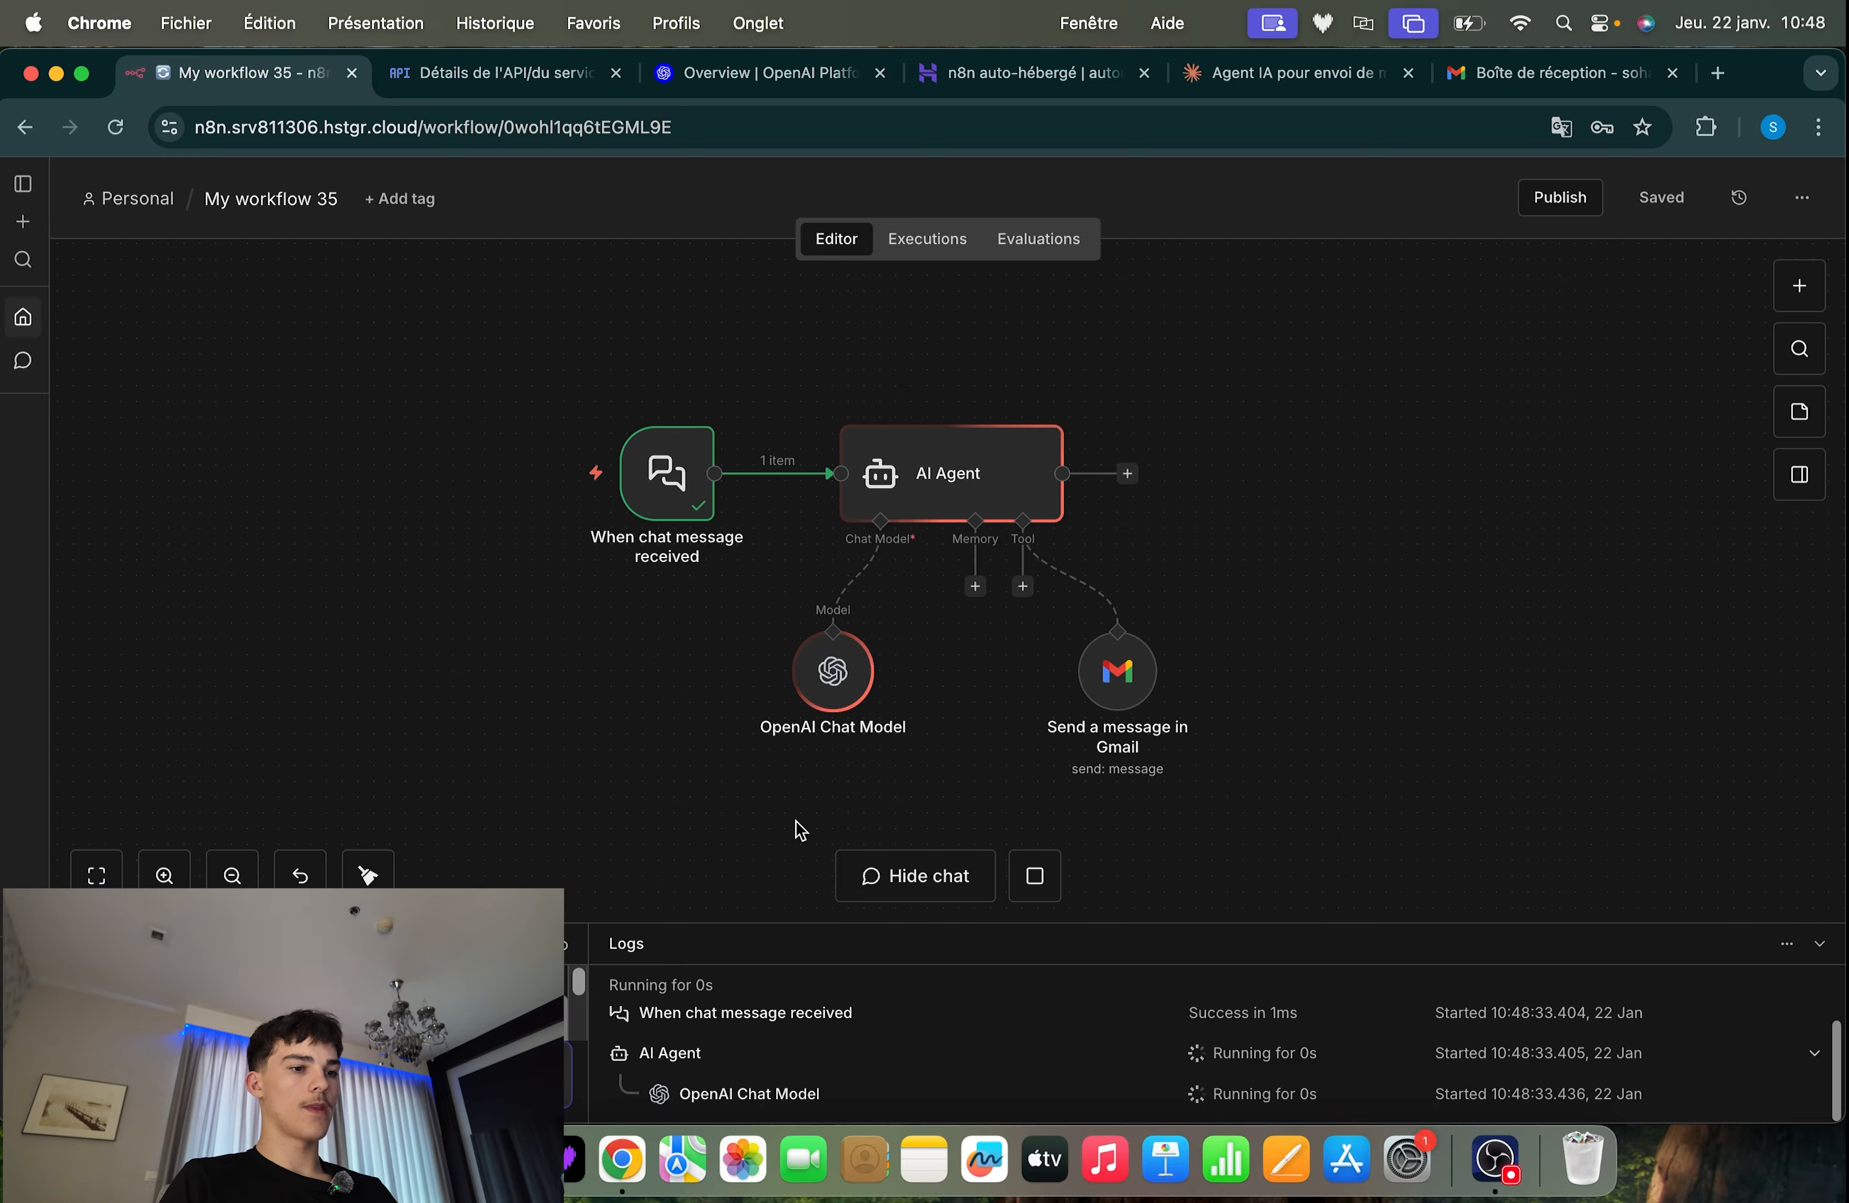
Examine the chatInput text in the output of the "When chat message received" node after the run
{"action": "left_click_drag", "start_coordinate": [1406, 345], "coordinate": [557, 726]}
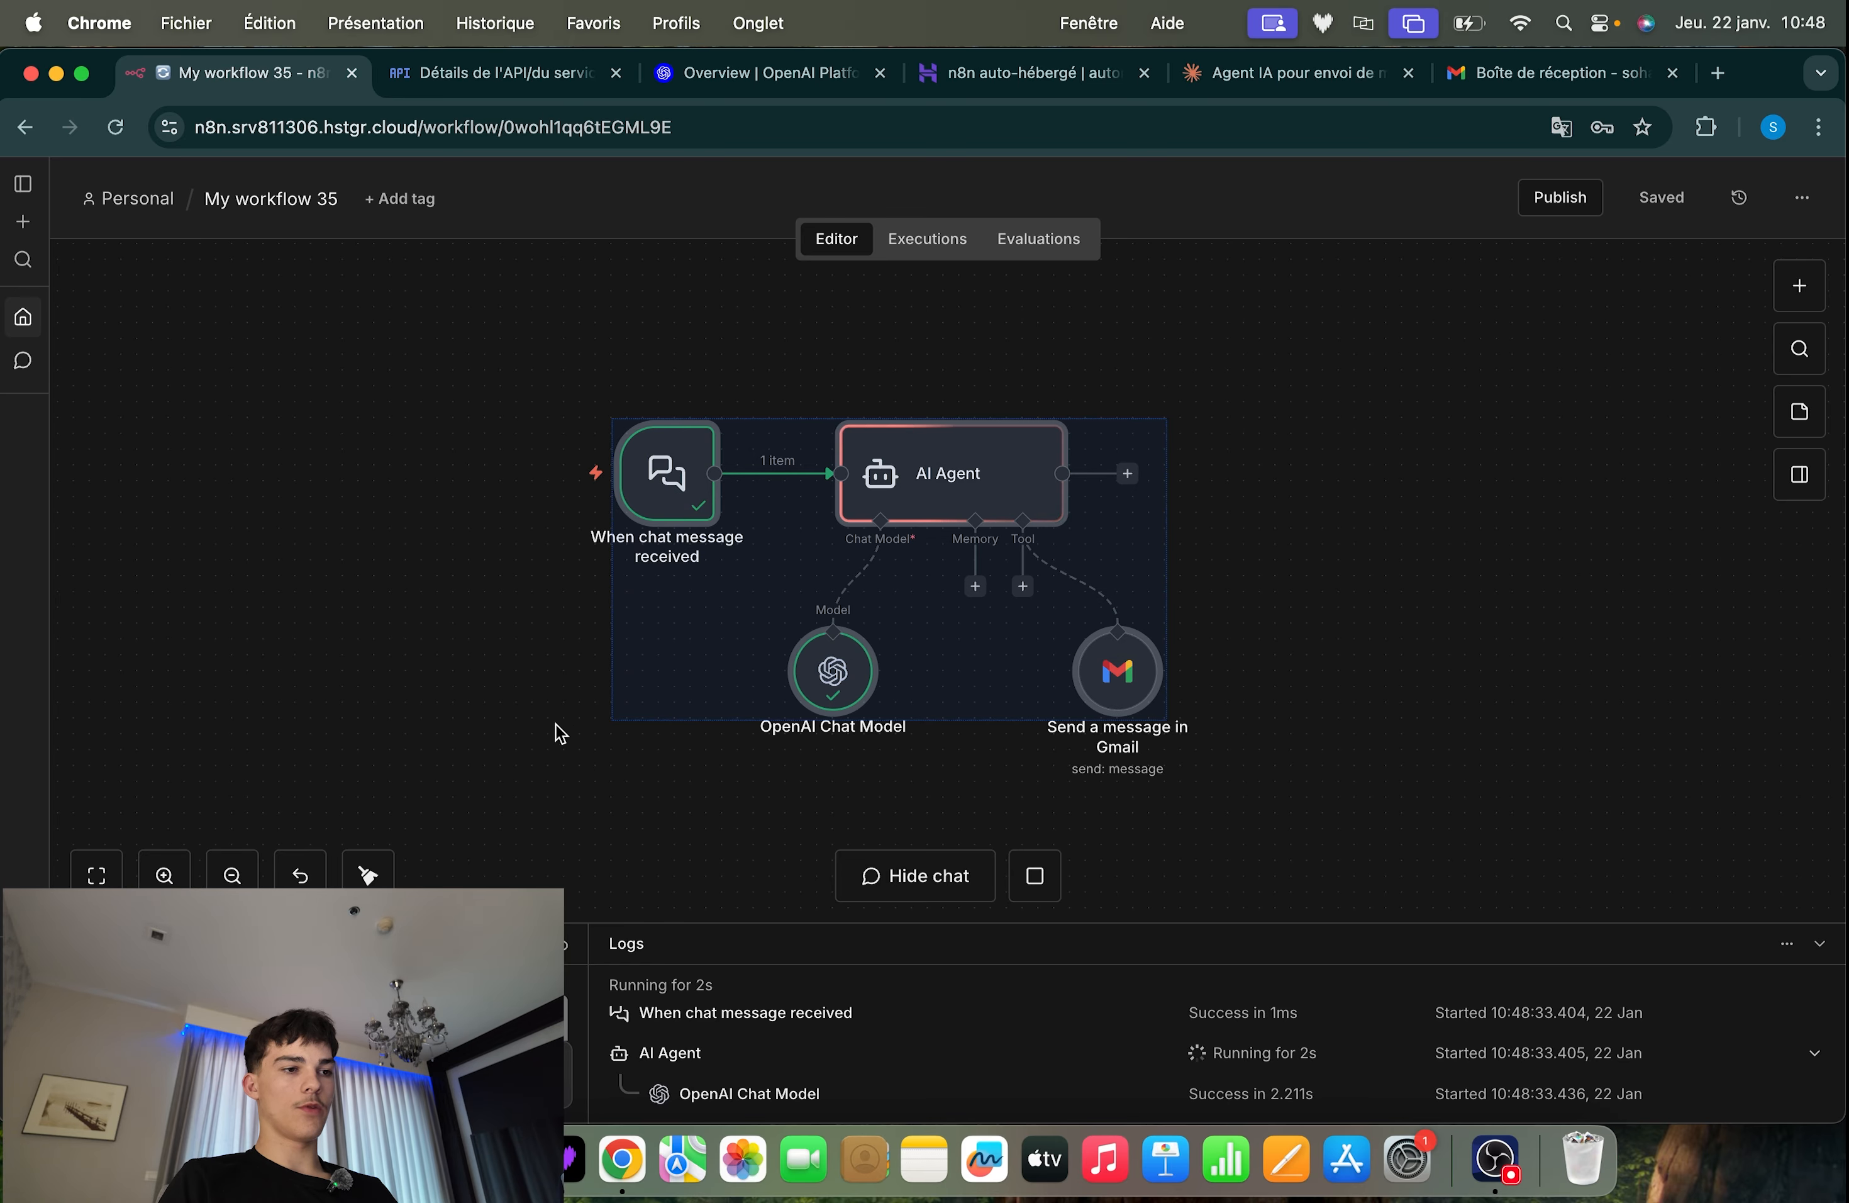
{"action": "left_click", "coordinate": [559, 726]}
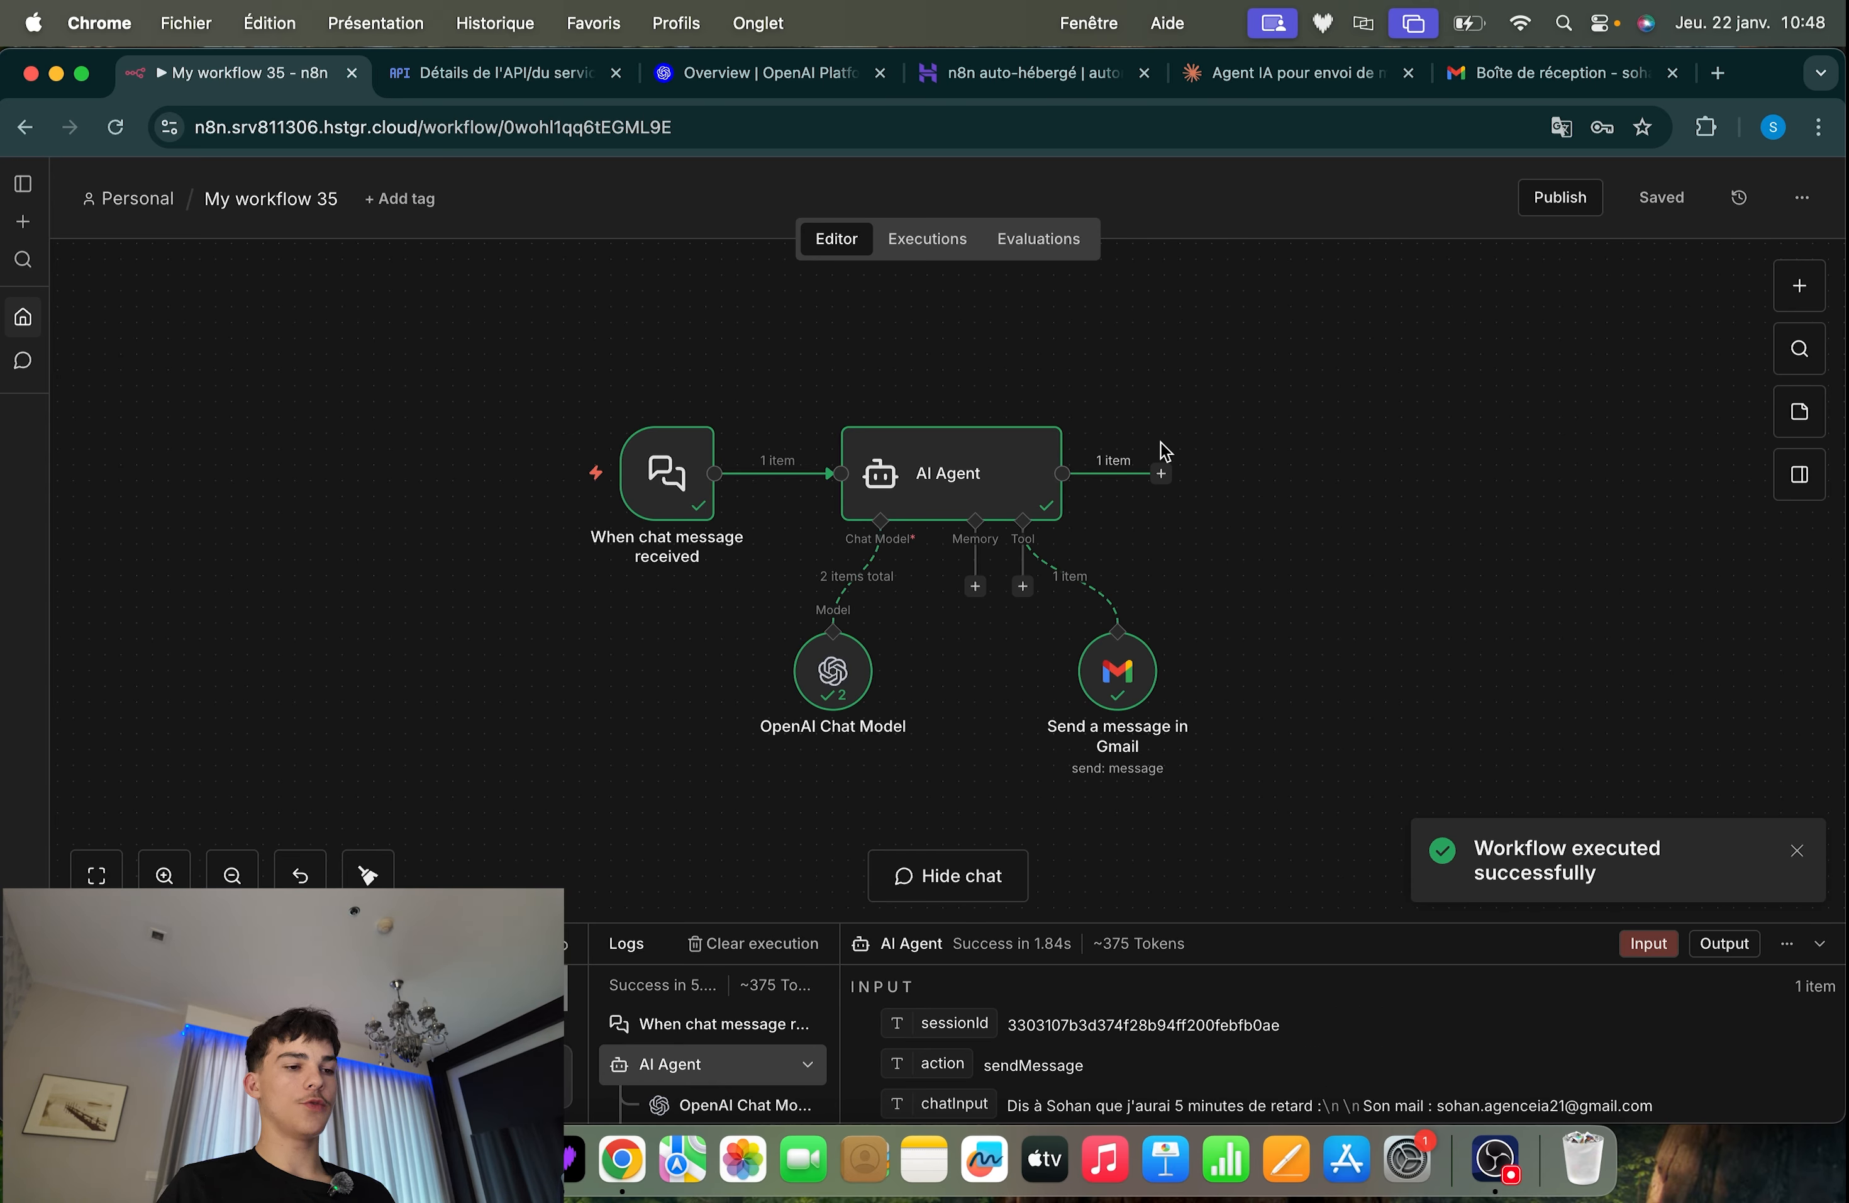
{"action": "double_click", "coordinate": [660, 473]}
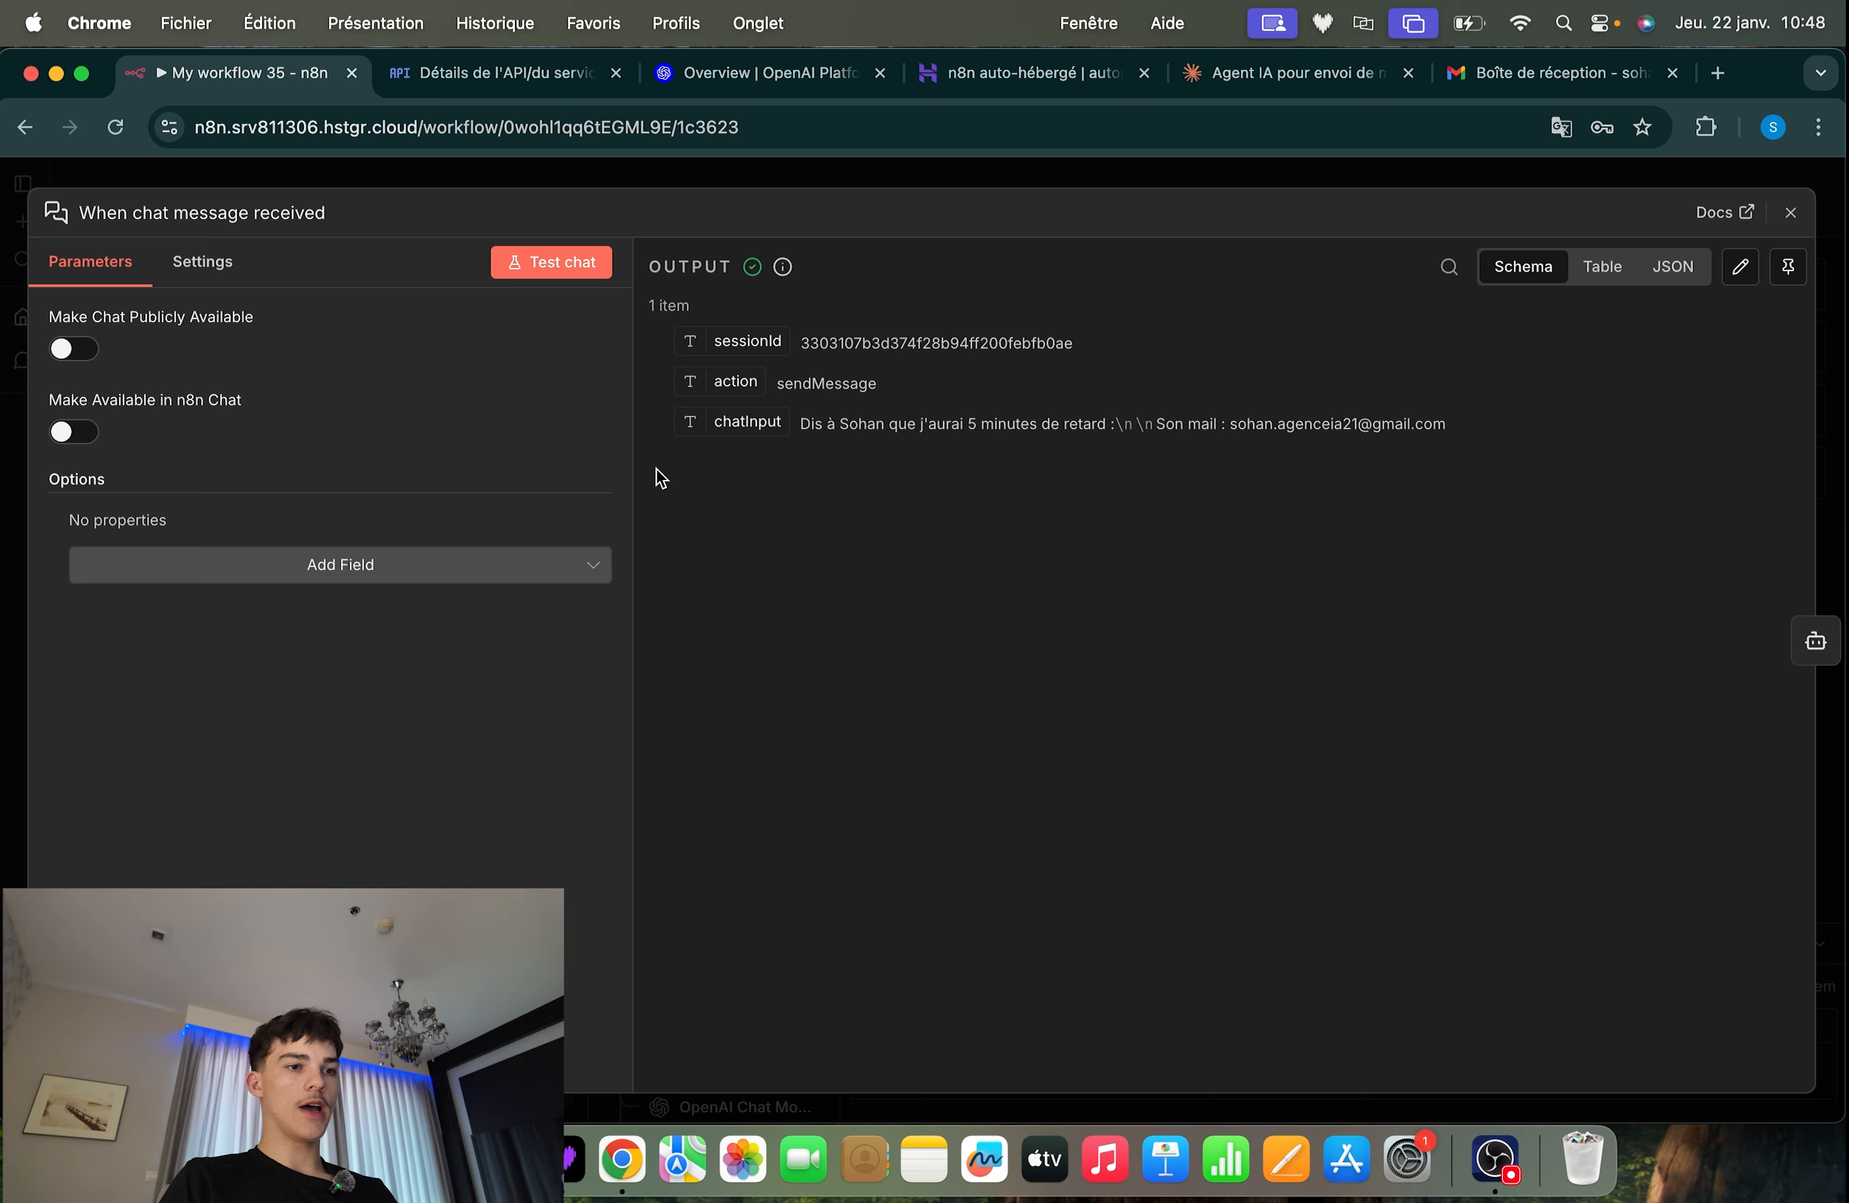
{"action": "left_click_drag", "start_coordinate": [800, 423], "coordinate": [1396, 426]}
{"action": "left_click", "coordinate": [1457, 424]}
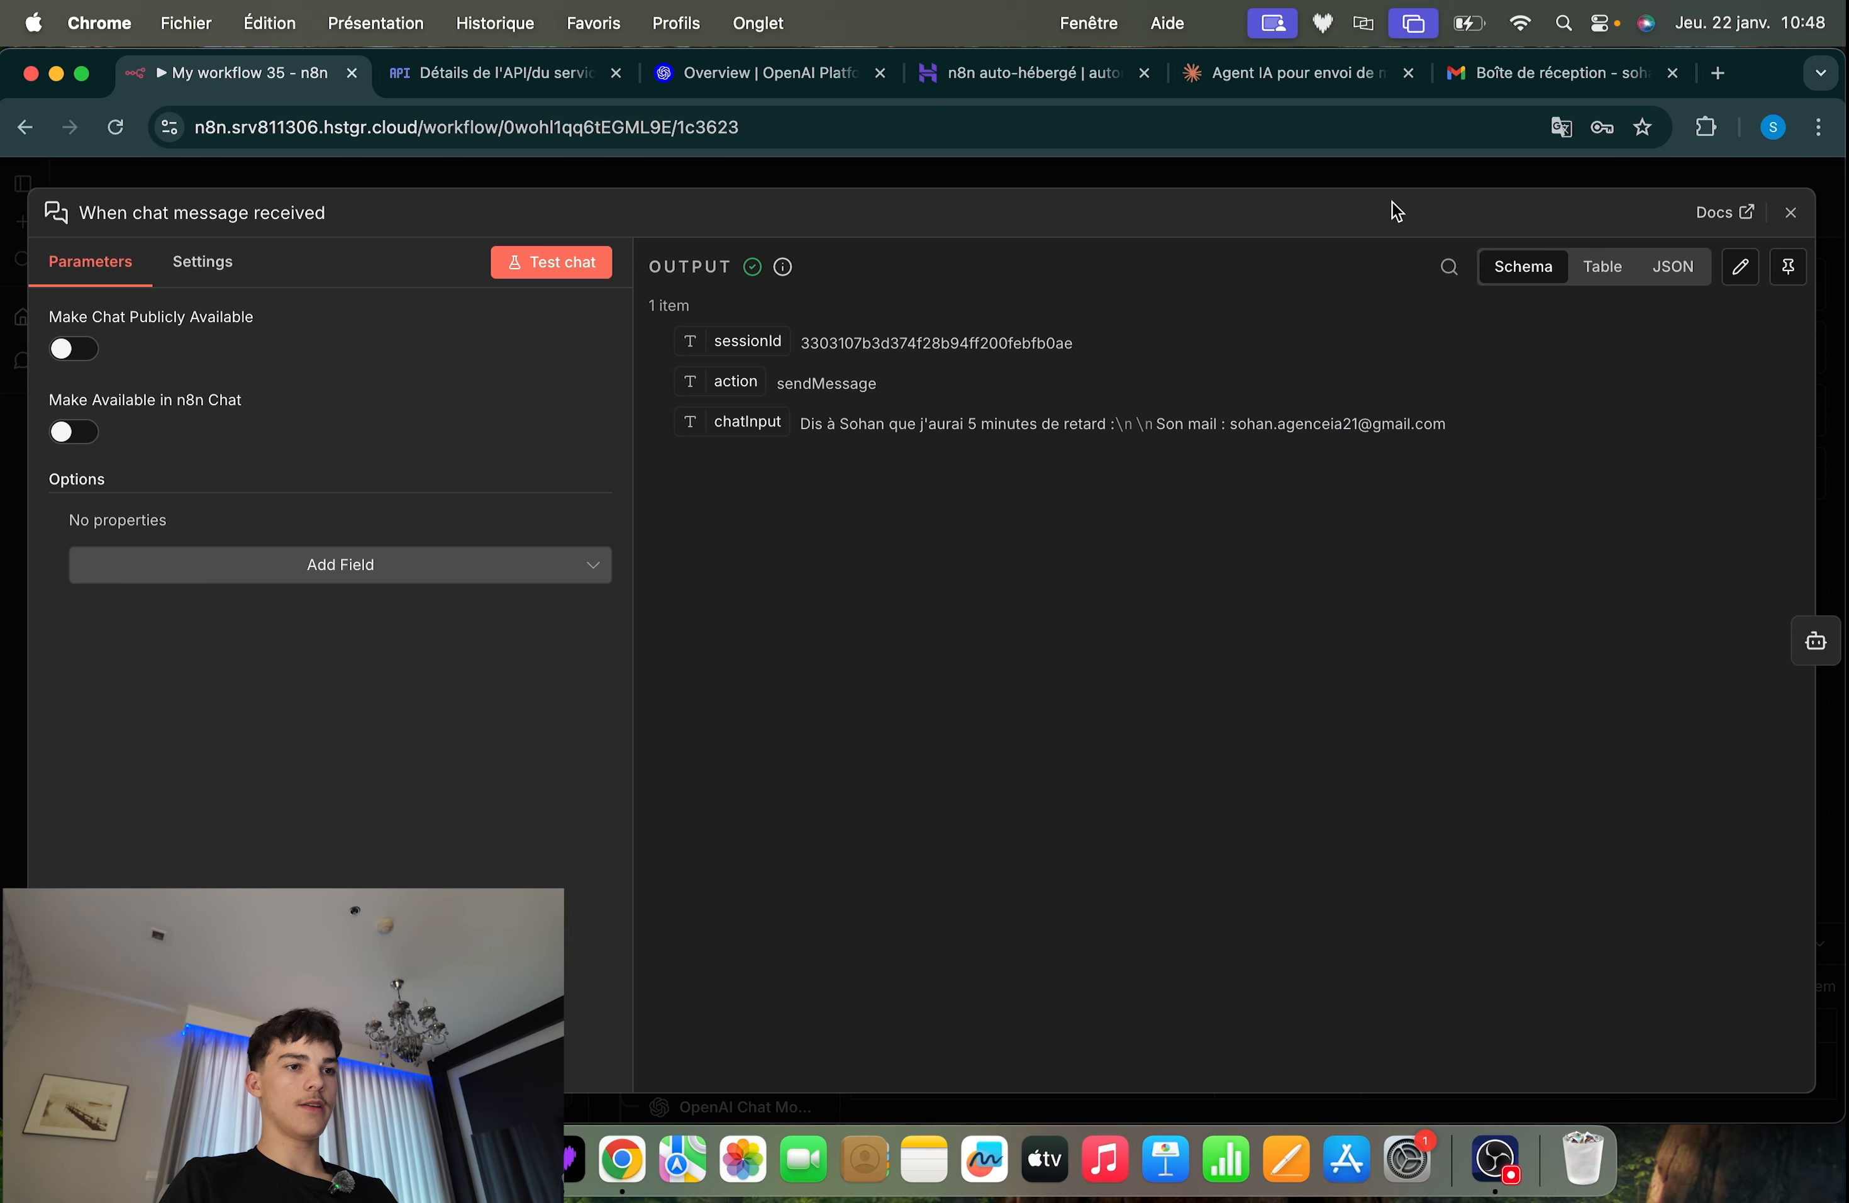
{"action": "left_click", "coordinate": [1423, 159]}
Examine the AI Agent's resolved user prompt and System Message, and the executed chat model and Gmail tool on the canvas
{"action": "left_click", "coordinate": [966, 515]}
{"action": "double_click", "coordinate": [983, 488]}
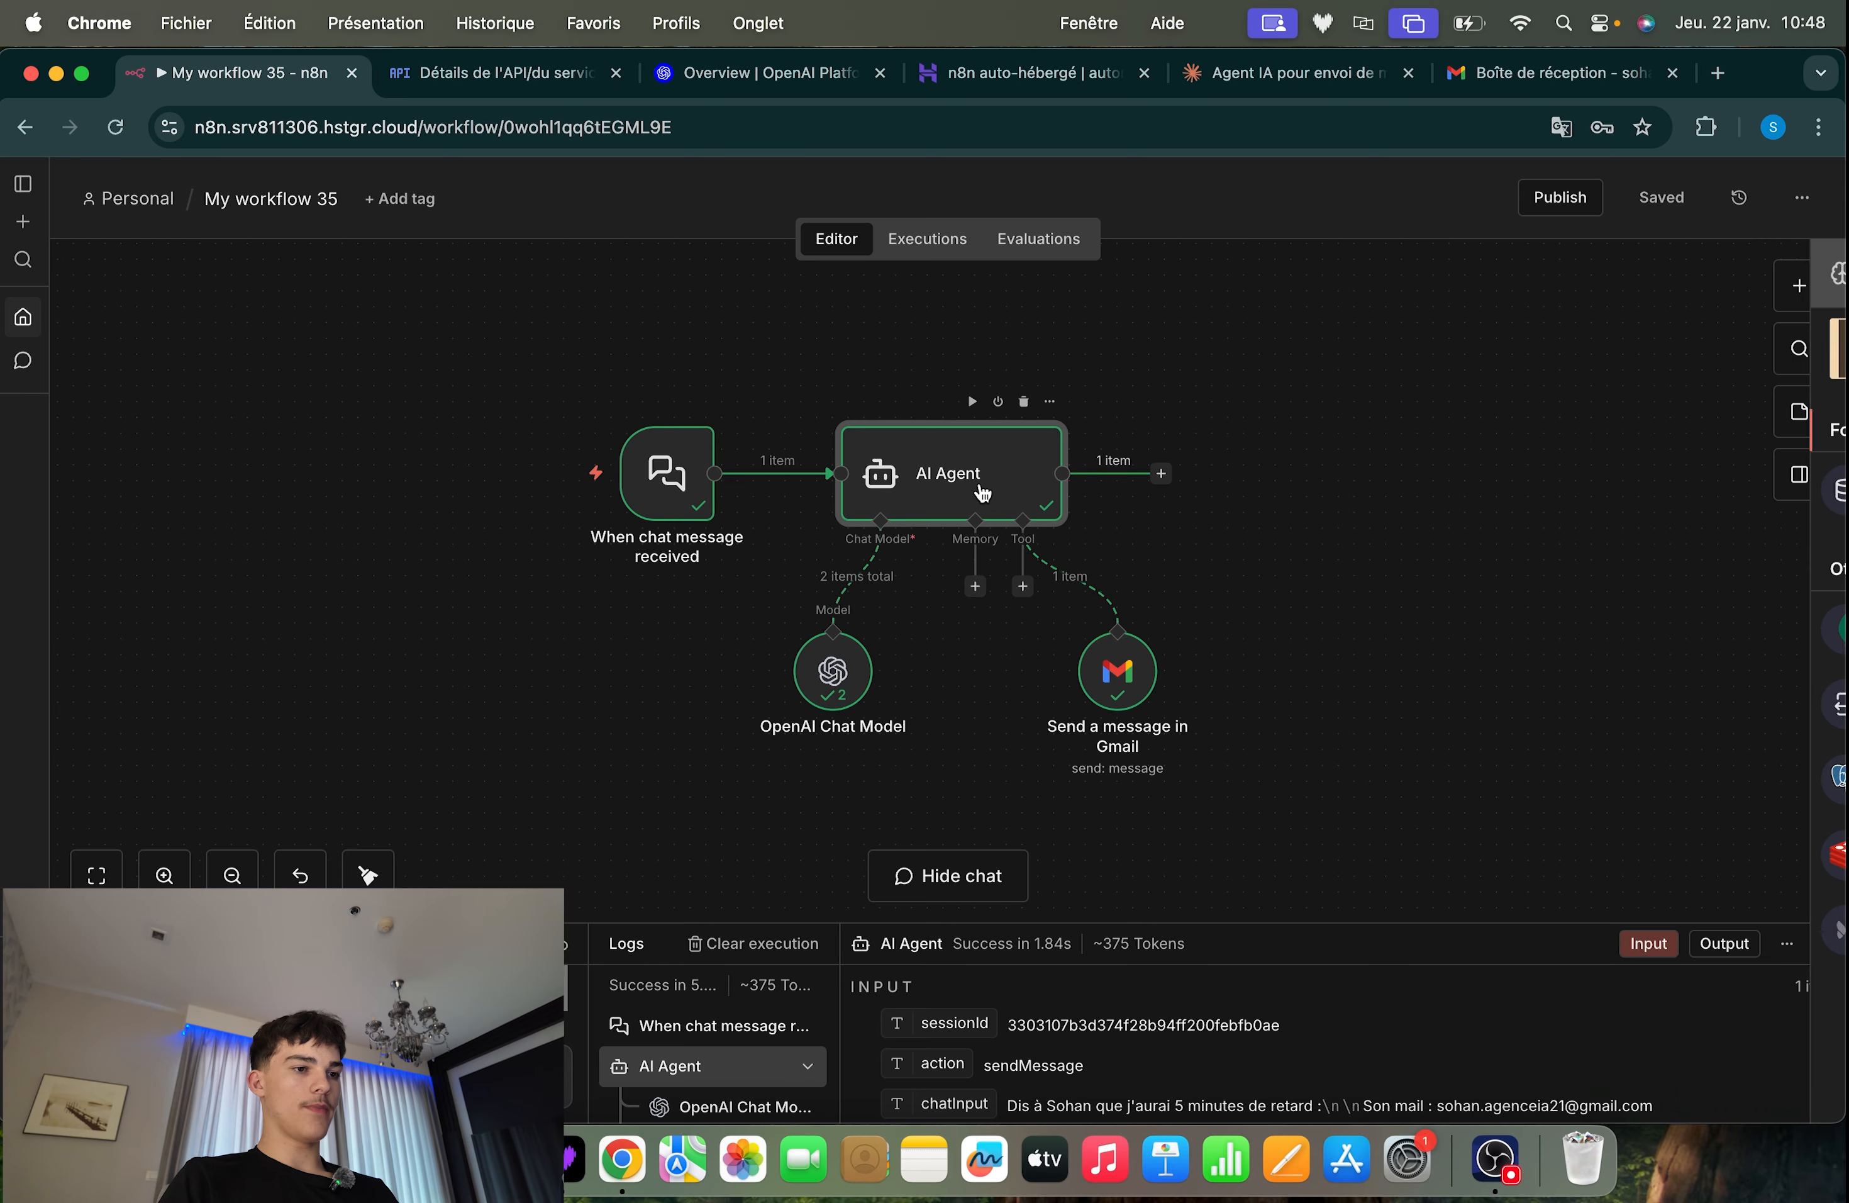
{"action": "scroll", "coordinate": [844, 870], "scroll_direction": "down", "scroll_amount": 5}
{"action": "scroll", "coordinate": [844, 871], "scroll_direction": "up", "scroll_amount": 5}
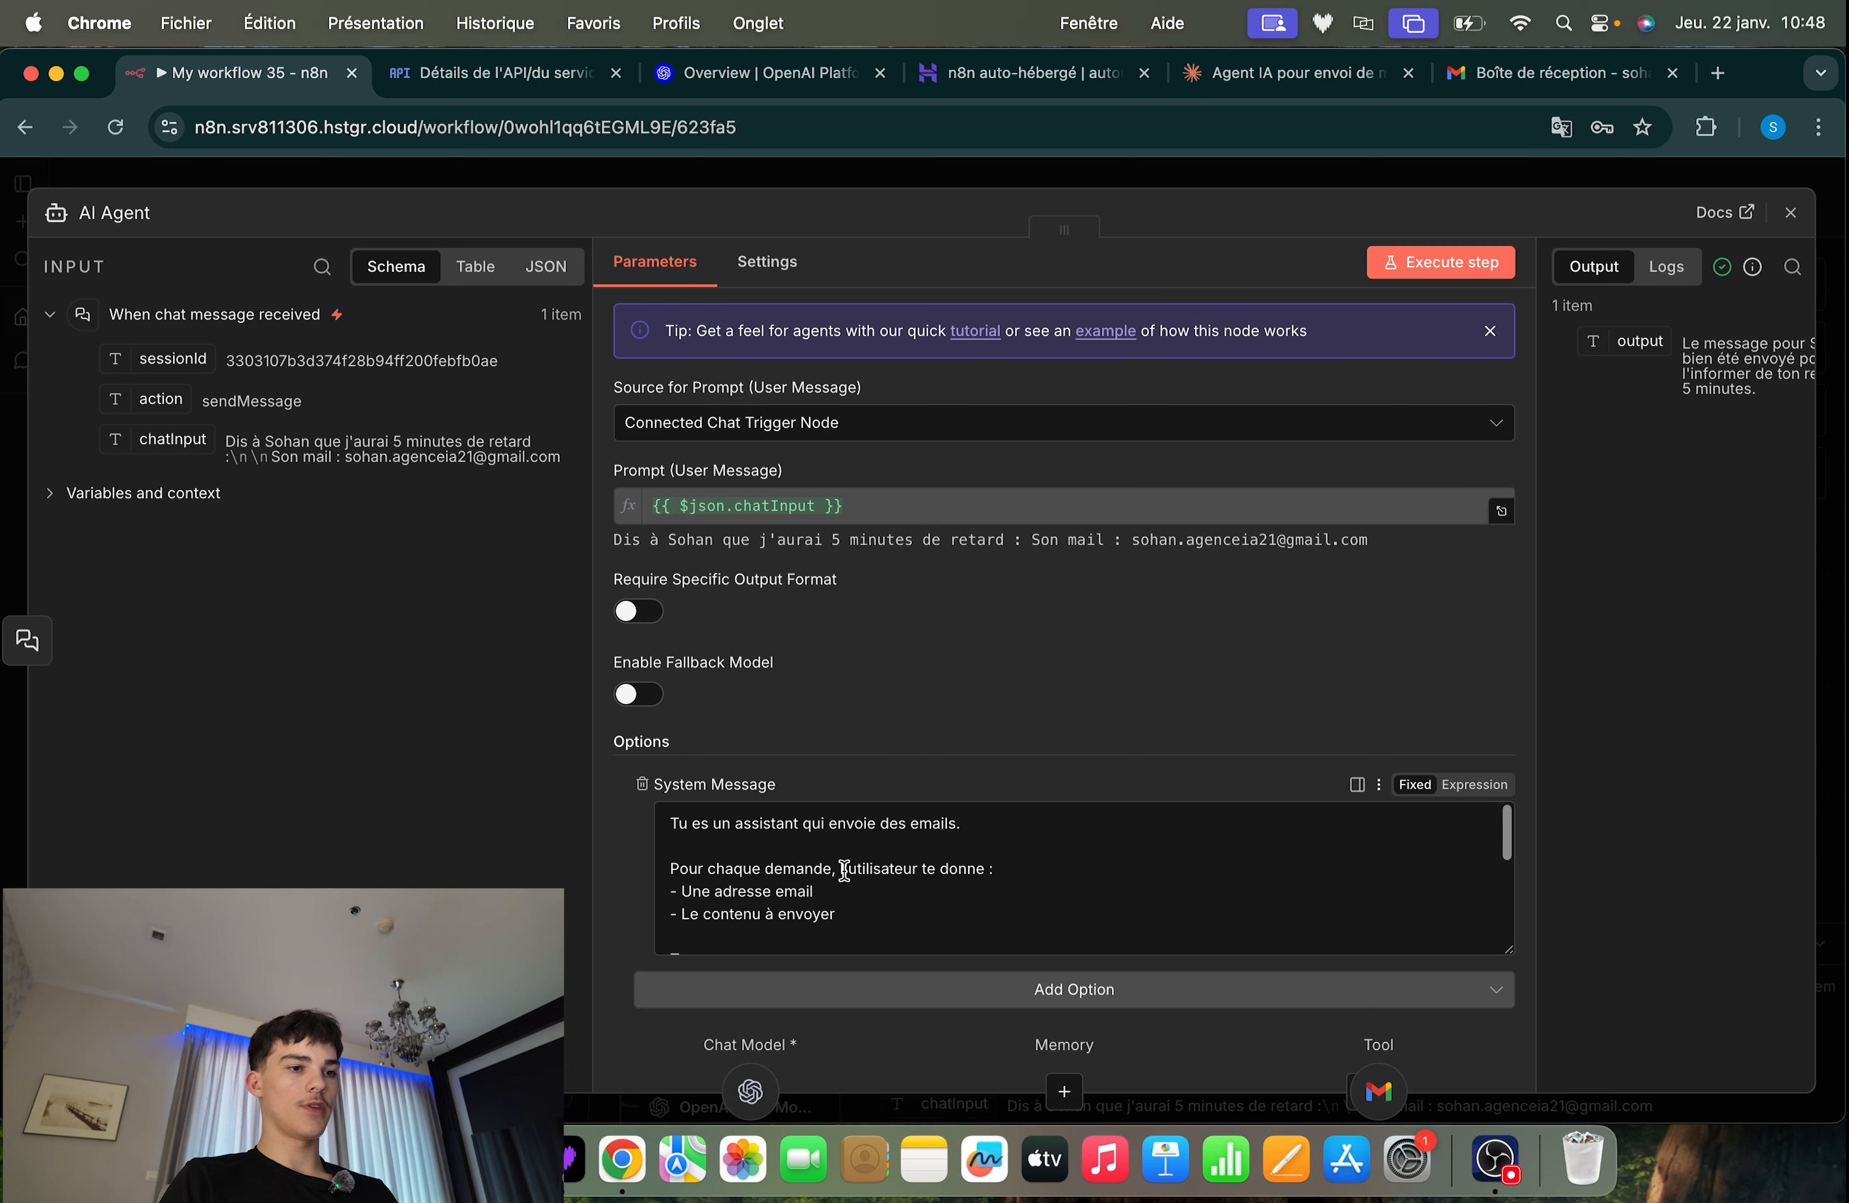
{"action": "left_click_drag", "start_coordinate": [1373, 539], "coordinate": [615, 542]}
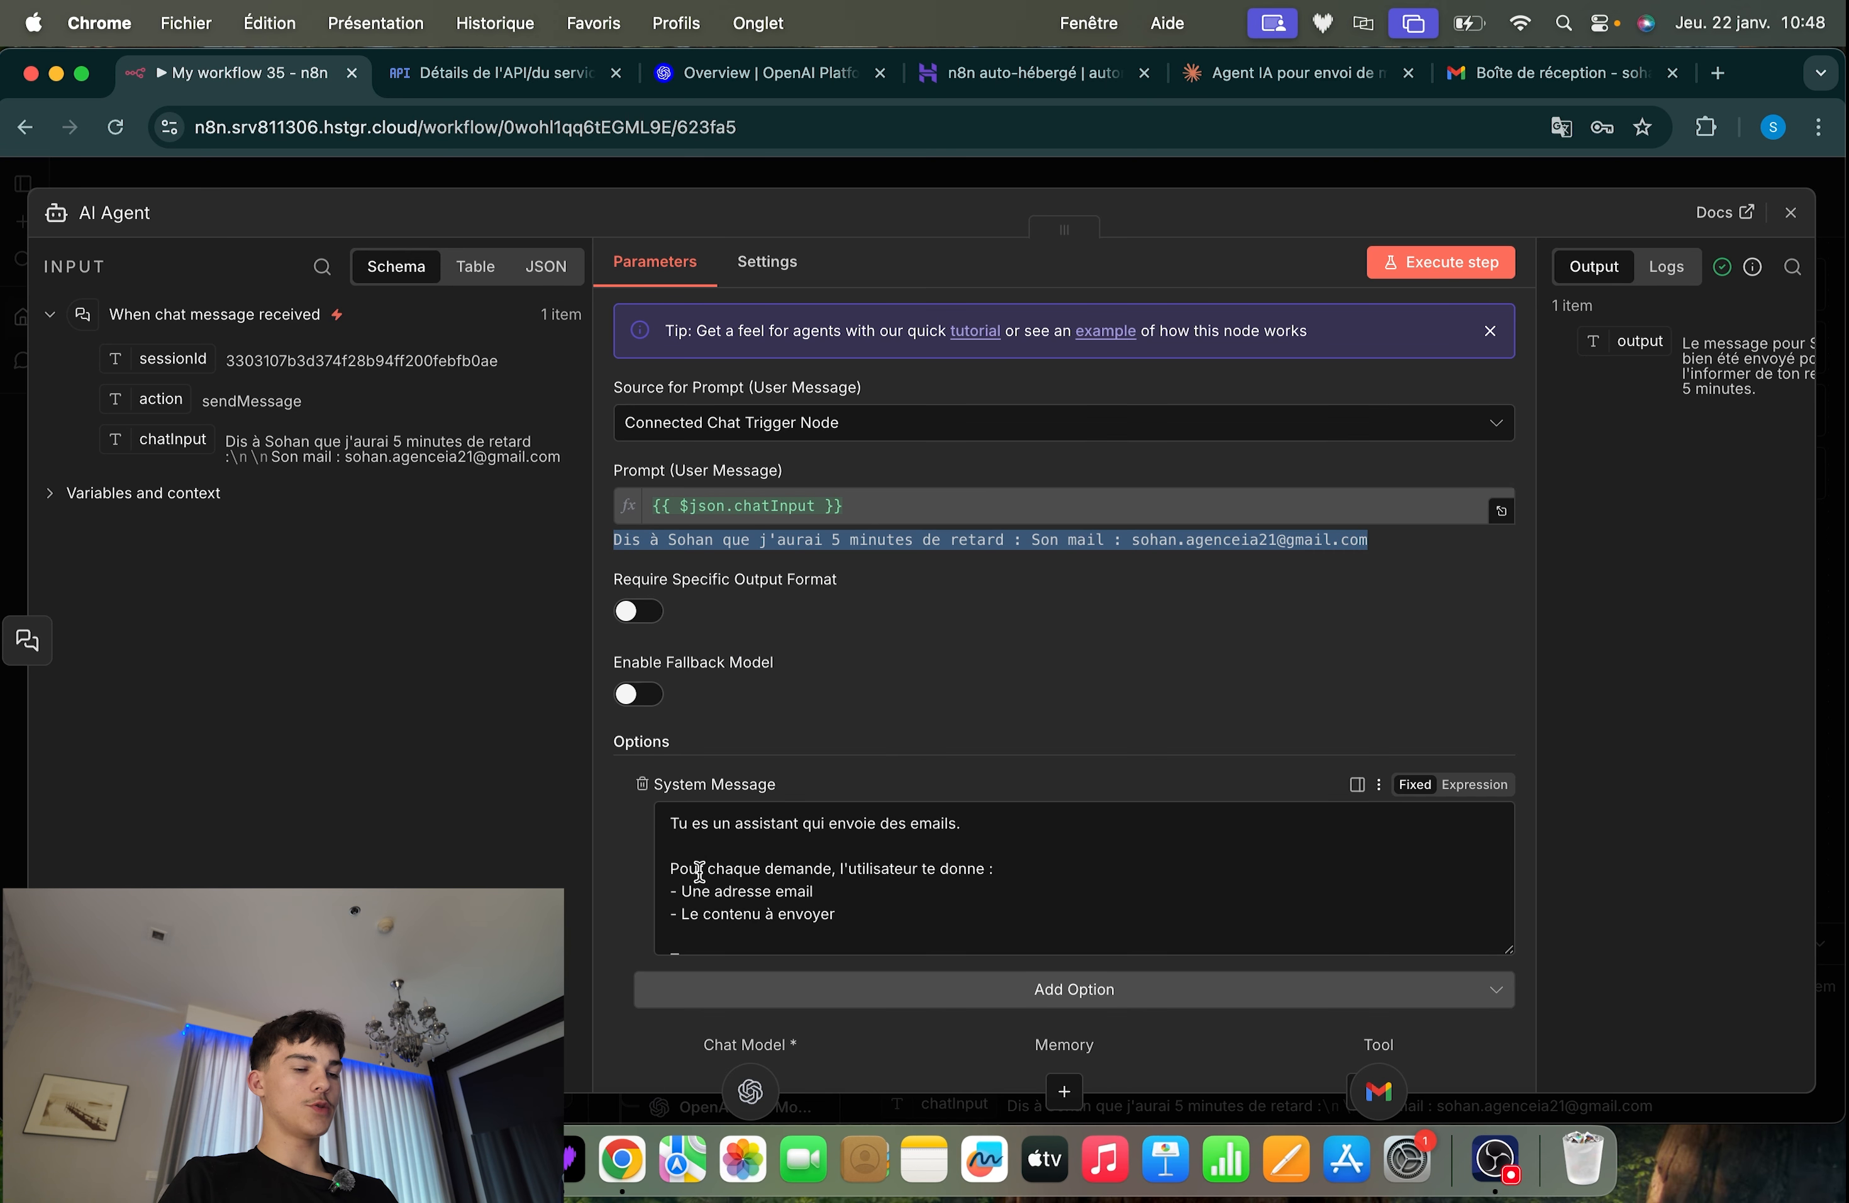
{"action": "left_click", "coordinate": [802, 180]}
{"action": "left_click", "coordinate": [803, 181]}
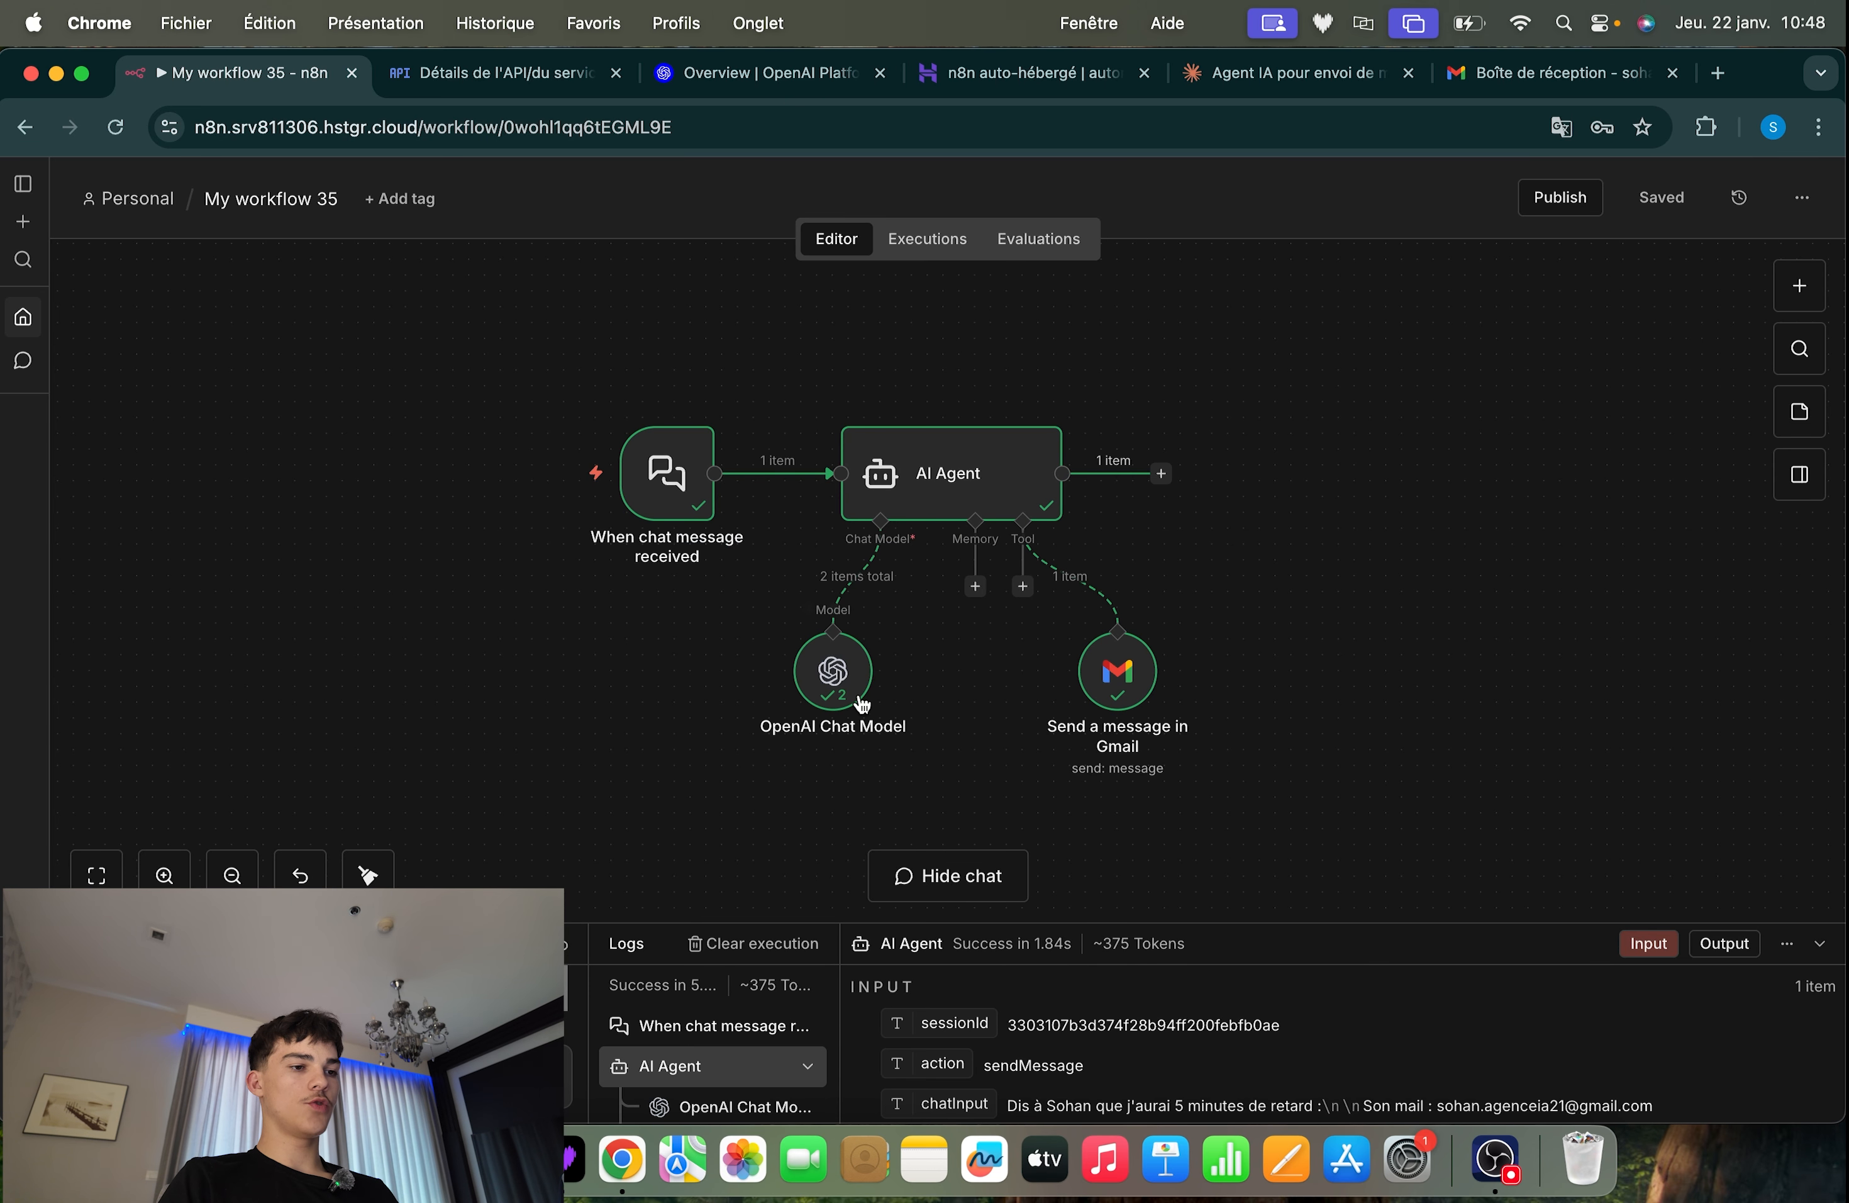
{"action": "scroll", "coordinate": [847, 703], "scroll_direction": "up", "scroll_amount": 3}
{"action": "left_click_drag", "start_coordinate": [999, 544], "coordinate": [531, 865]}
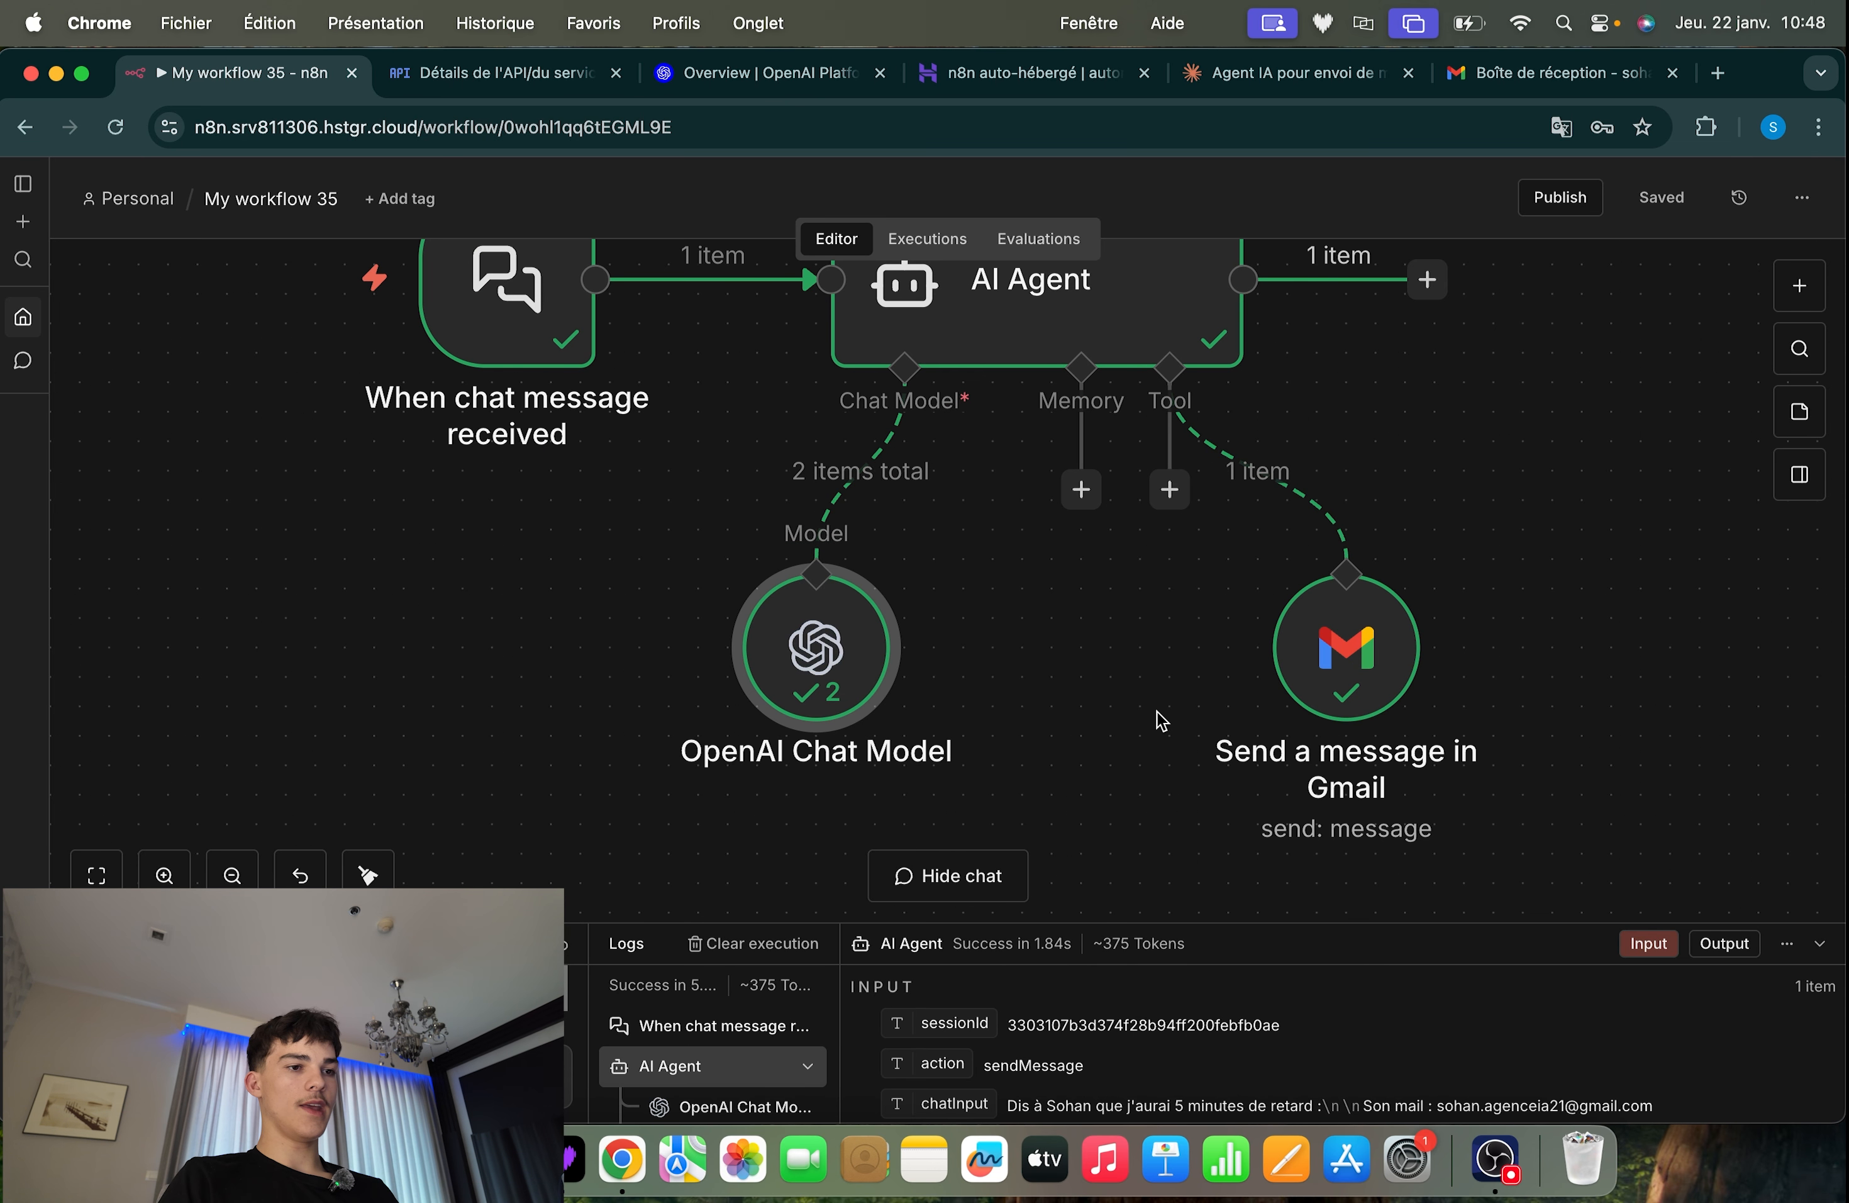
{"action": "scroll", "coordinate": [1160, 718], "scroll_direction": "down", "scroll_amount": 3}
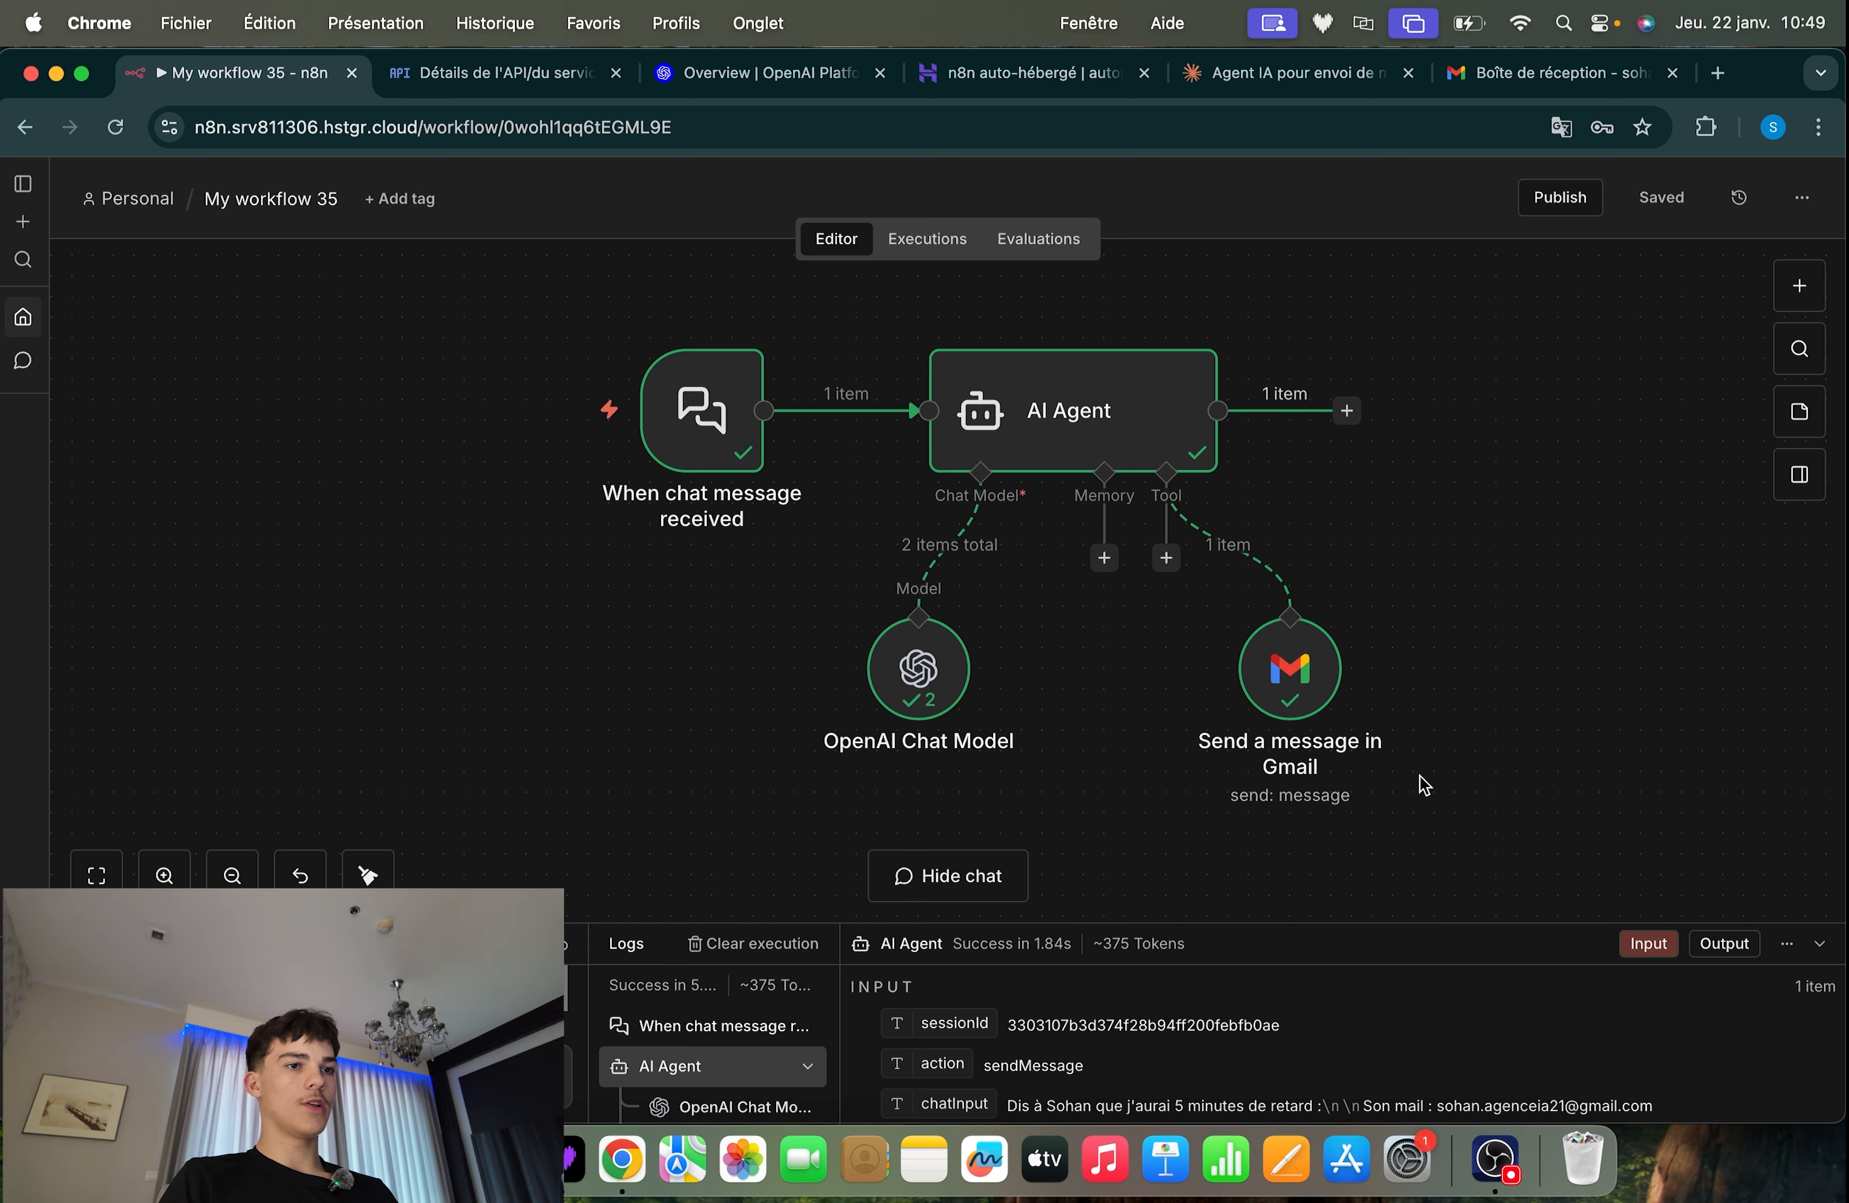
Reload the Gmail inbox, open the received "Petit retard" email and read its body
{"action": "left_click", "coordinate": [1550, 72]}
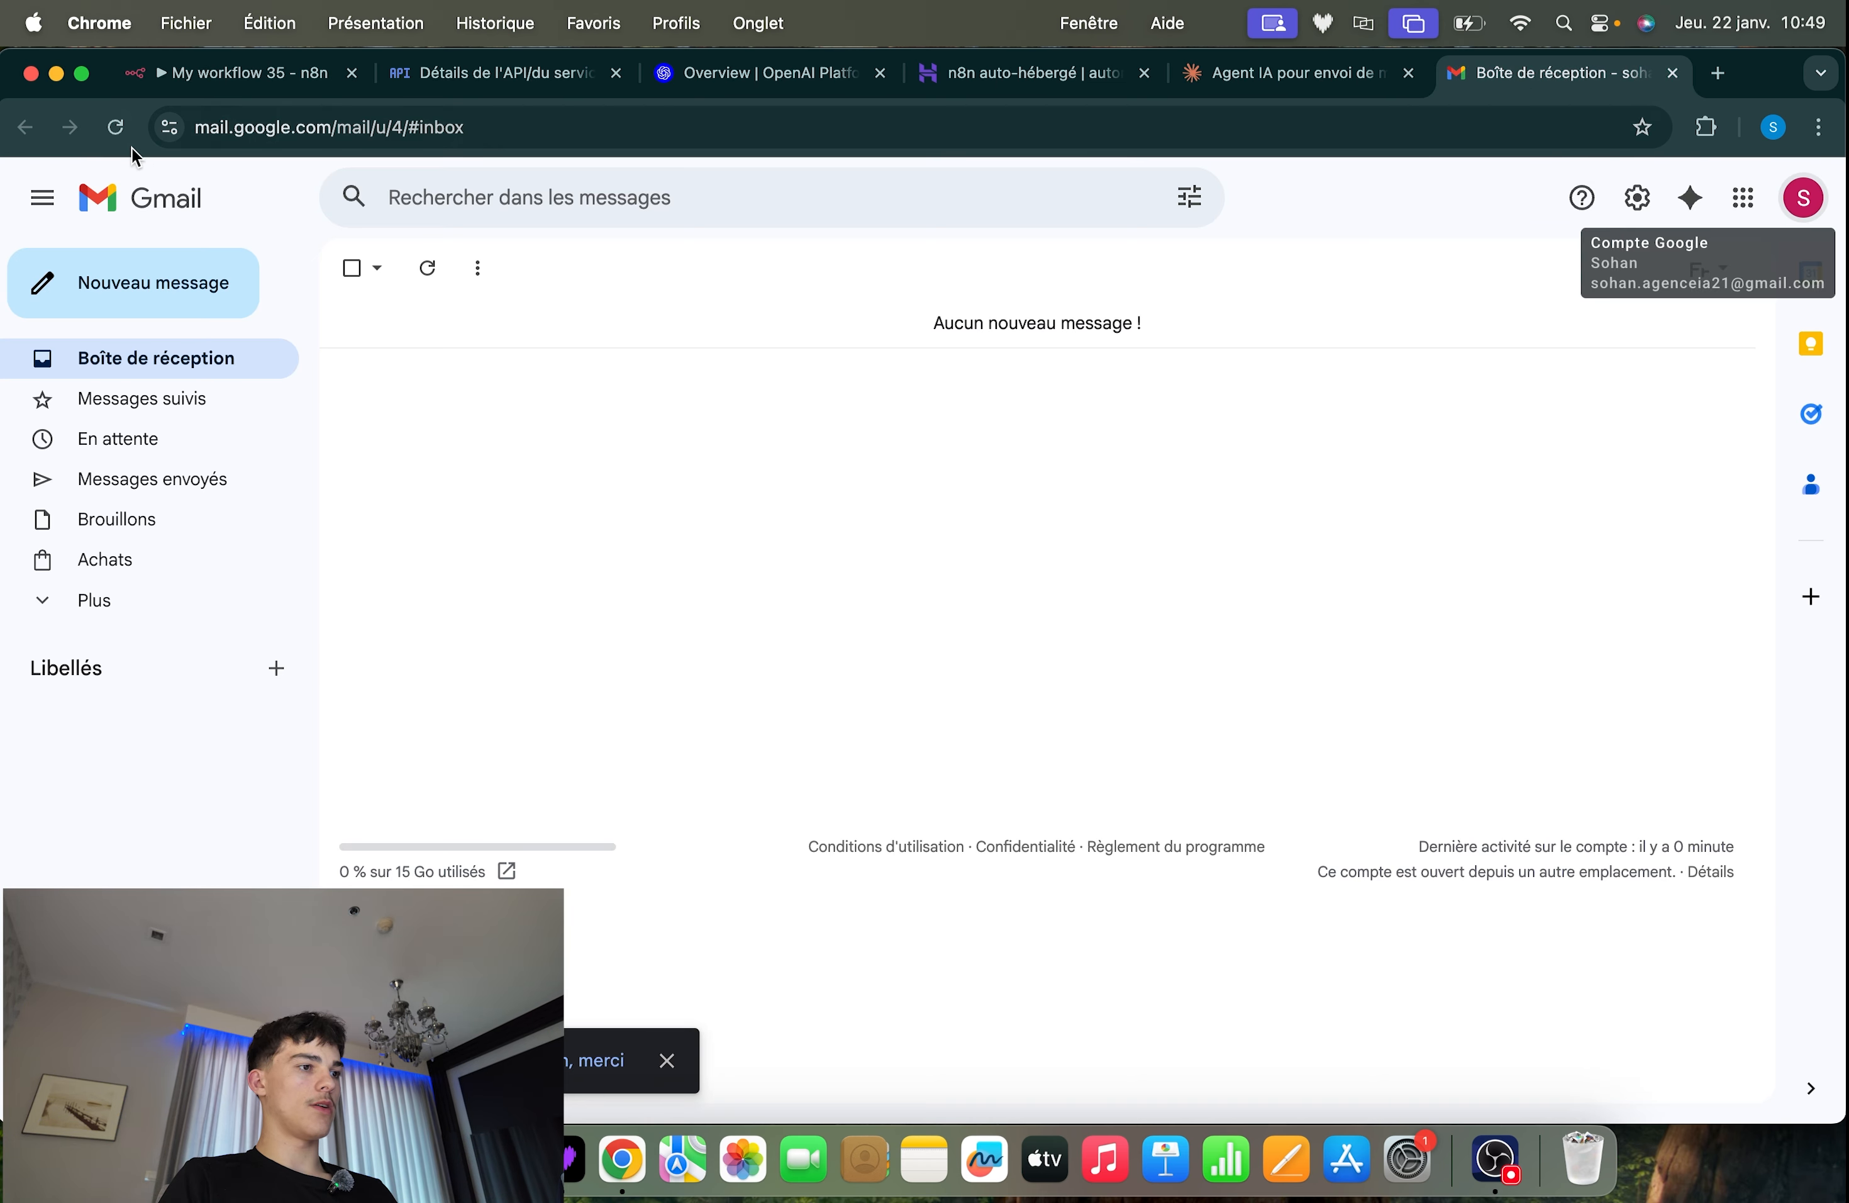
{"action": "left_click", "coordinate": [116, 126]}
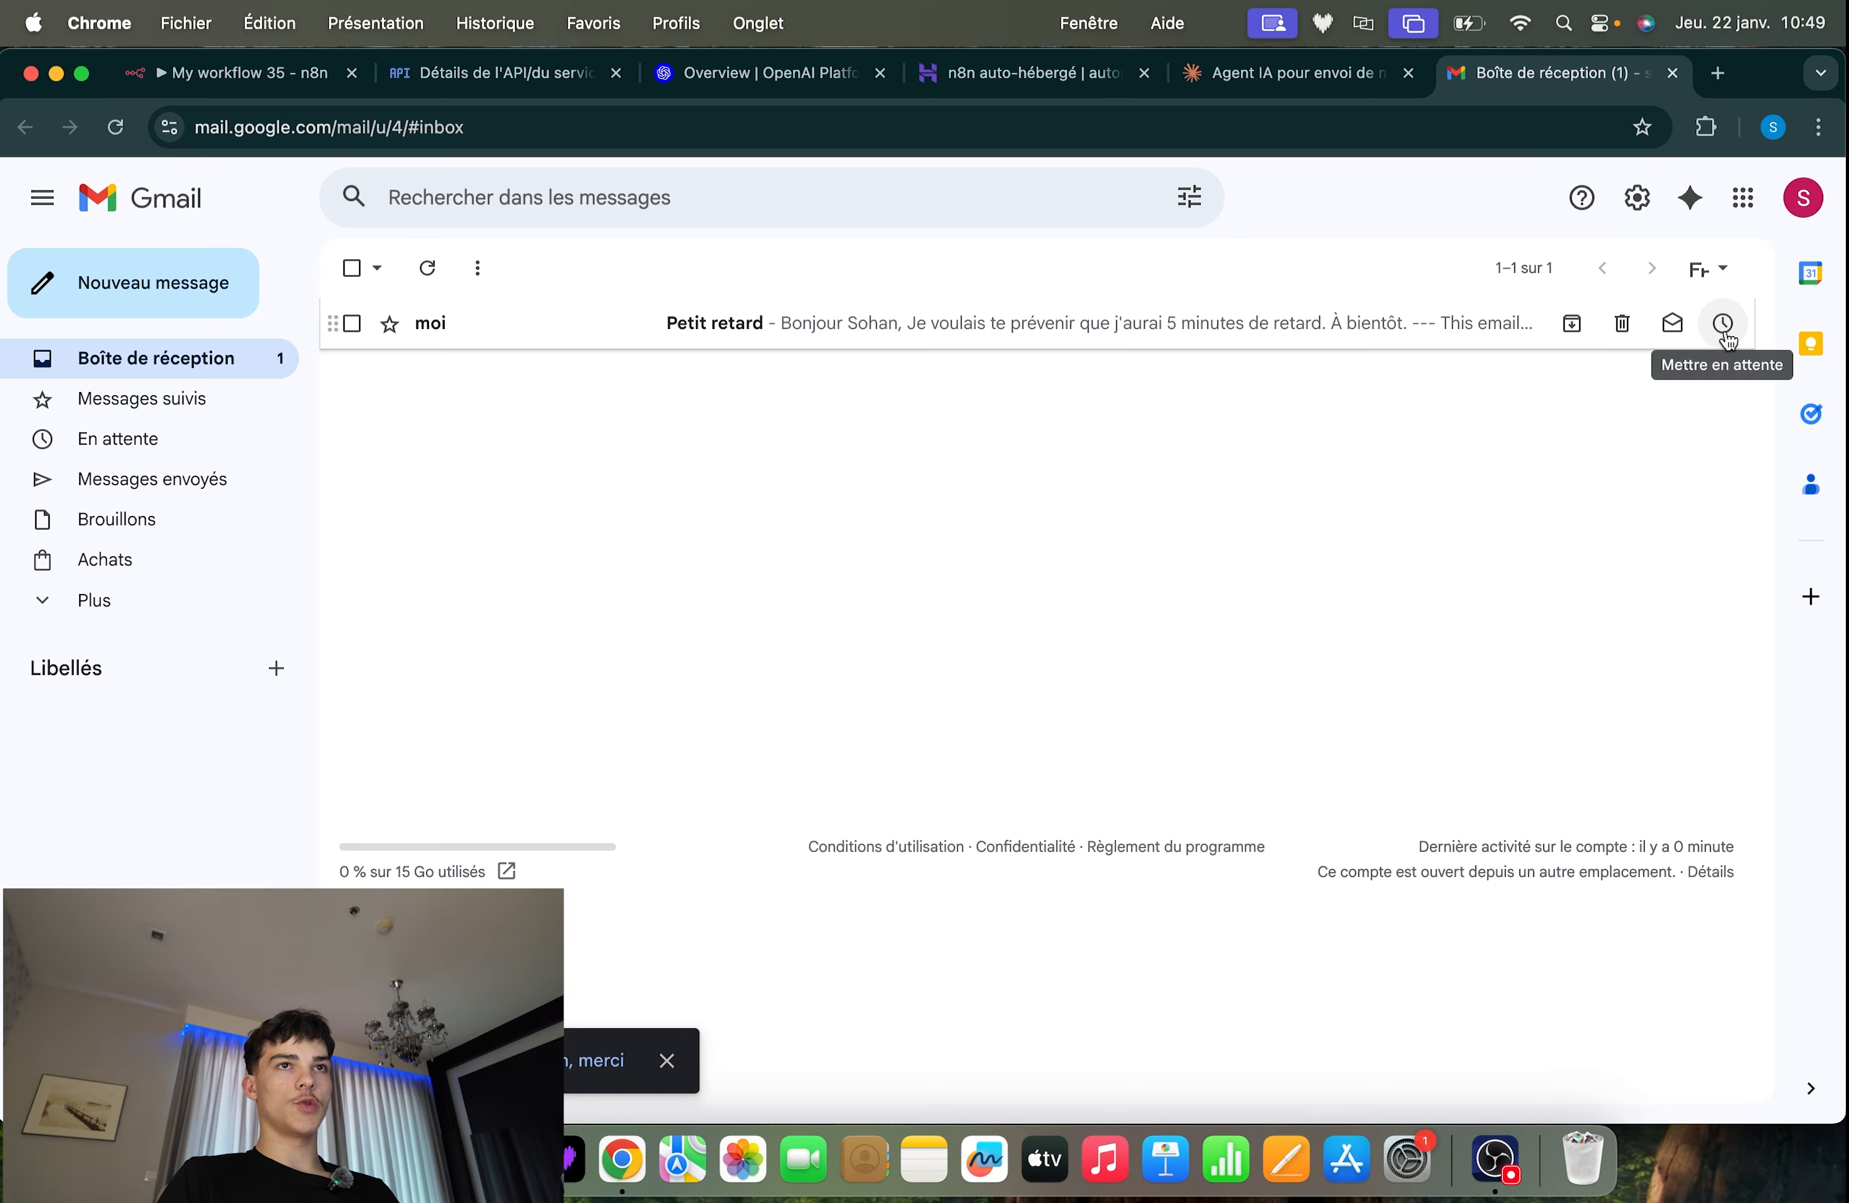
{"action": "left_click", "coordinate": [1037, 321]}
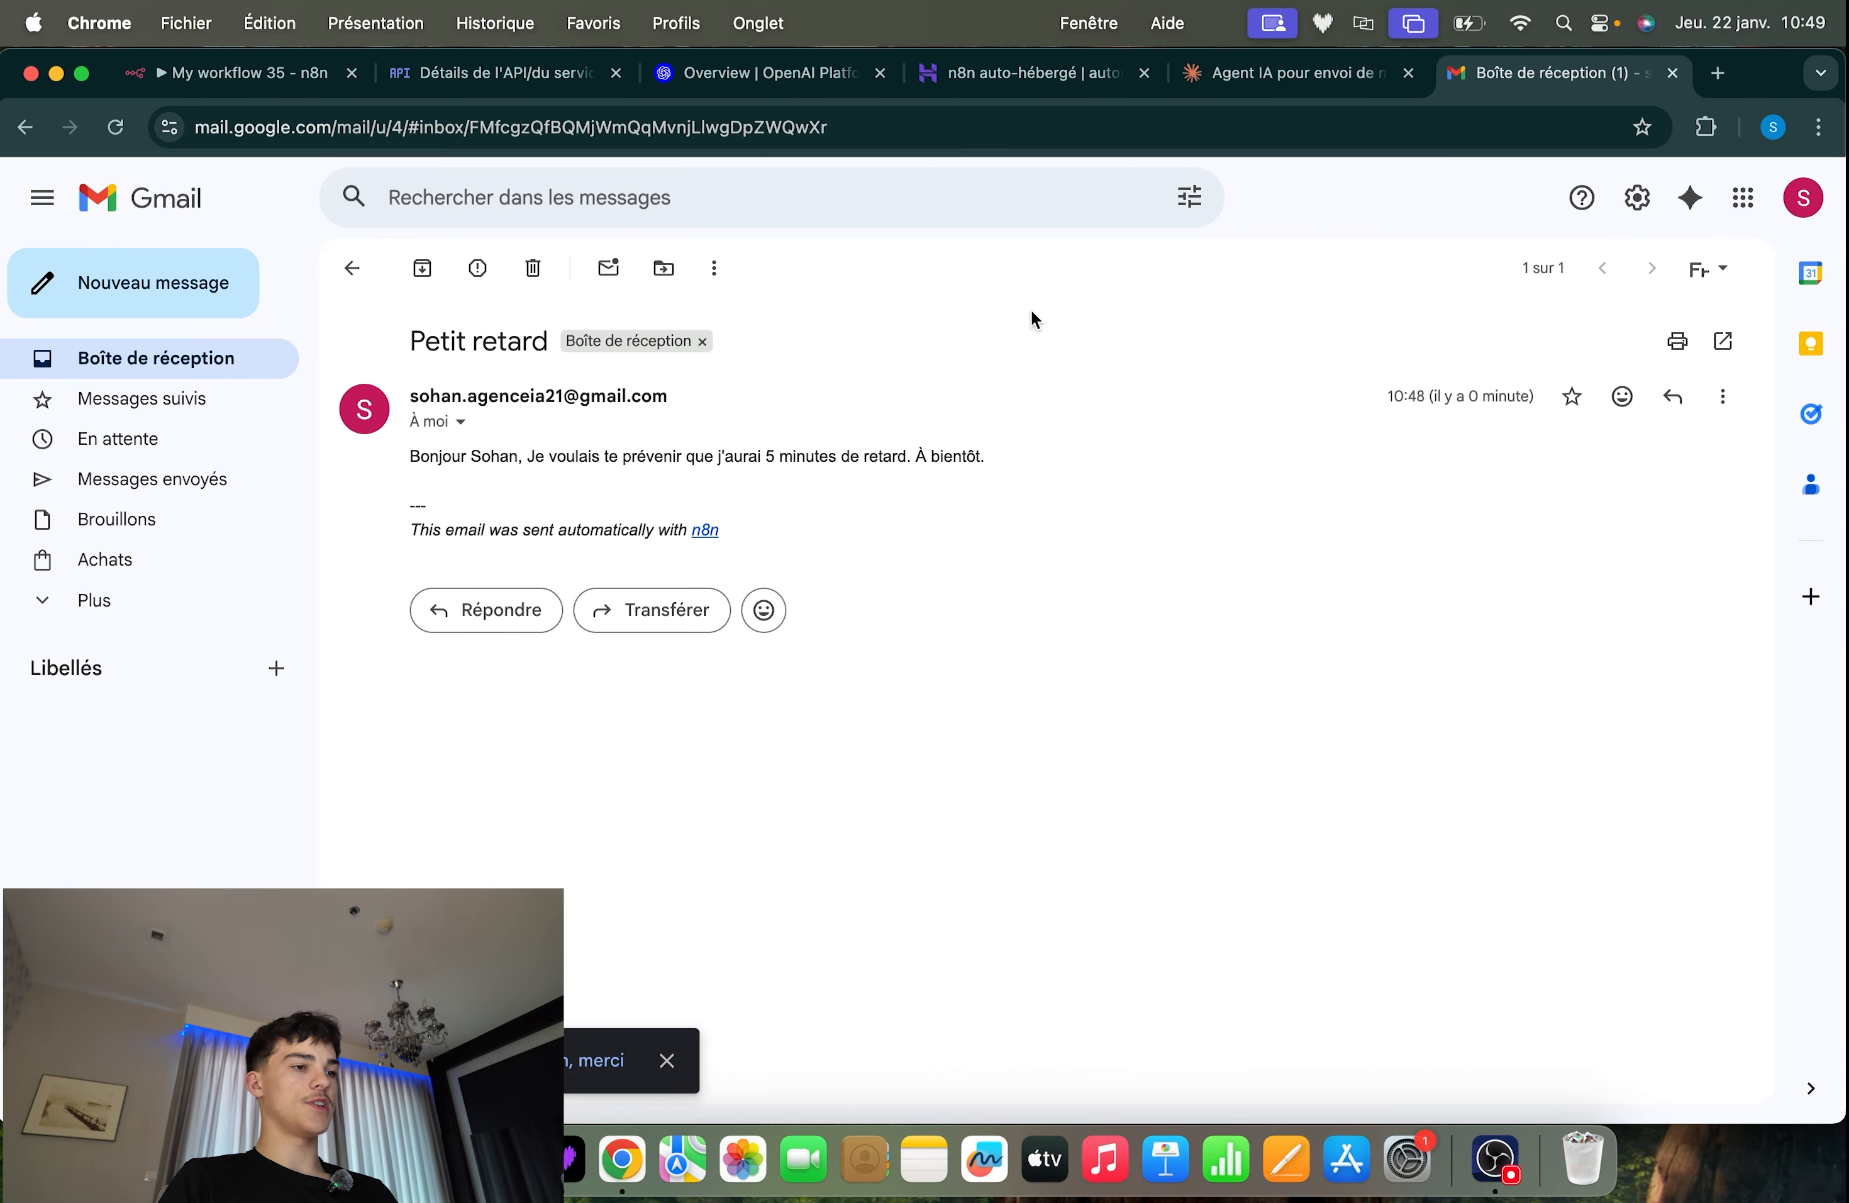
{"action": "left_click_drag", "start_coordinate": [401, 462], "coordinate": [689, 459]}
{"action": "left_click", "coordinate": [623, 476]}
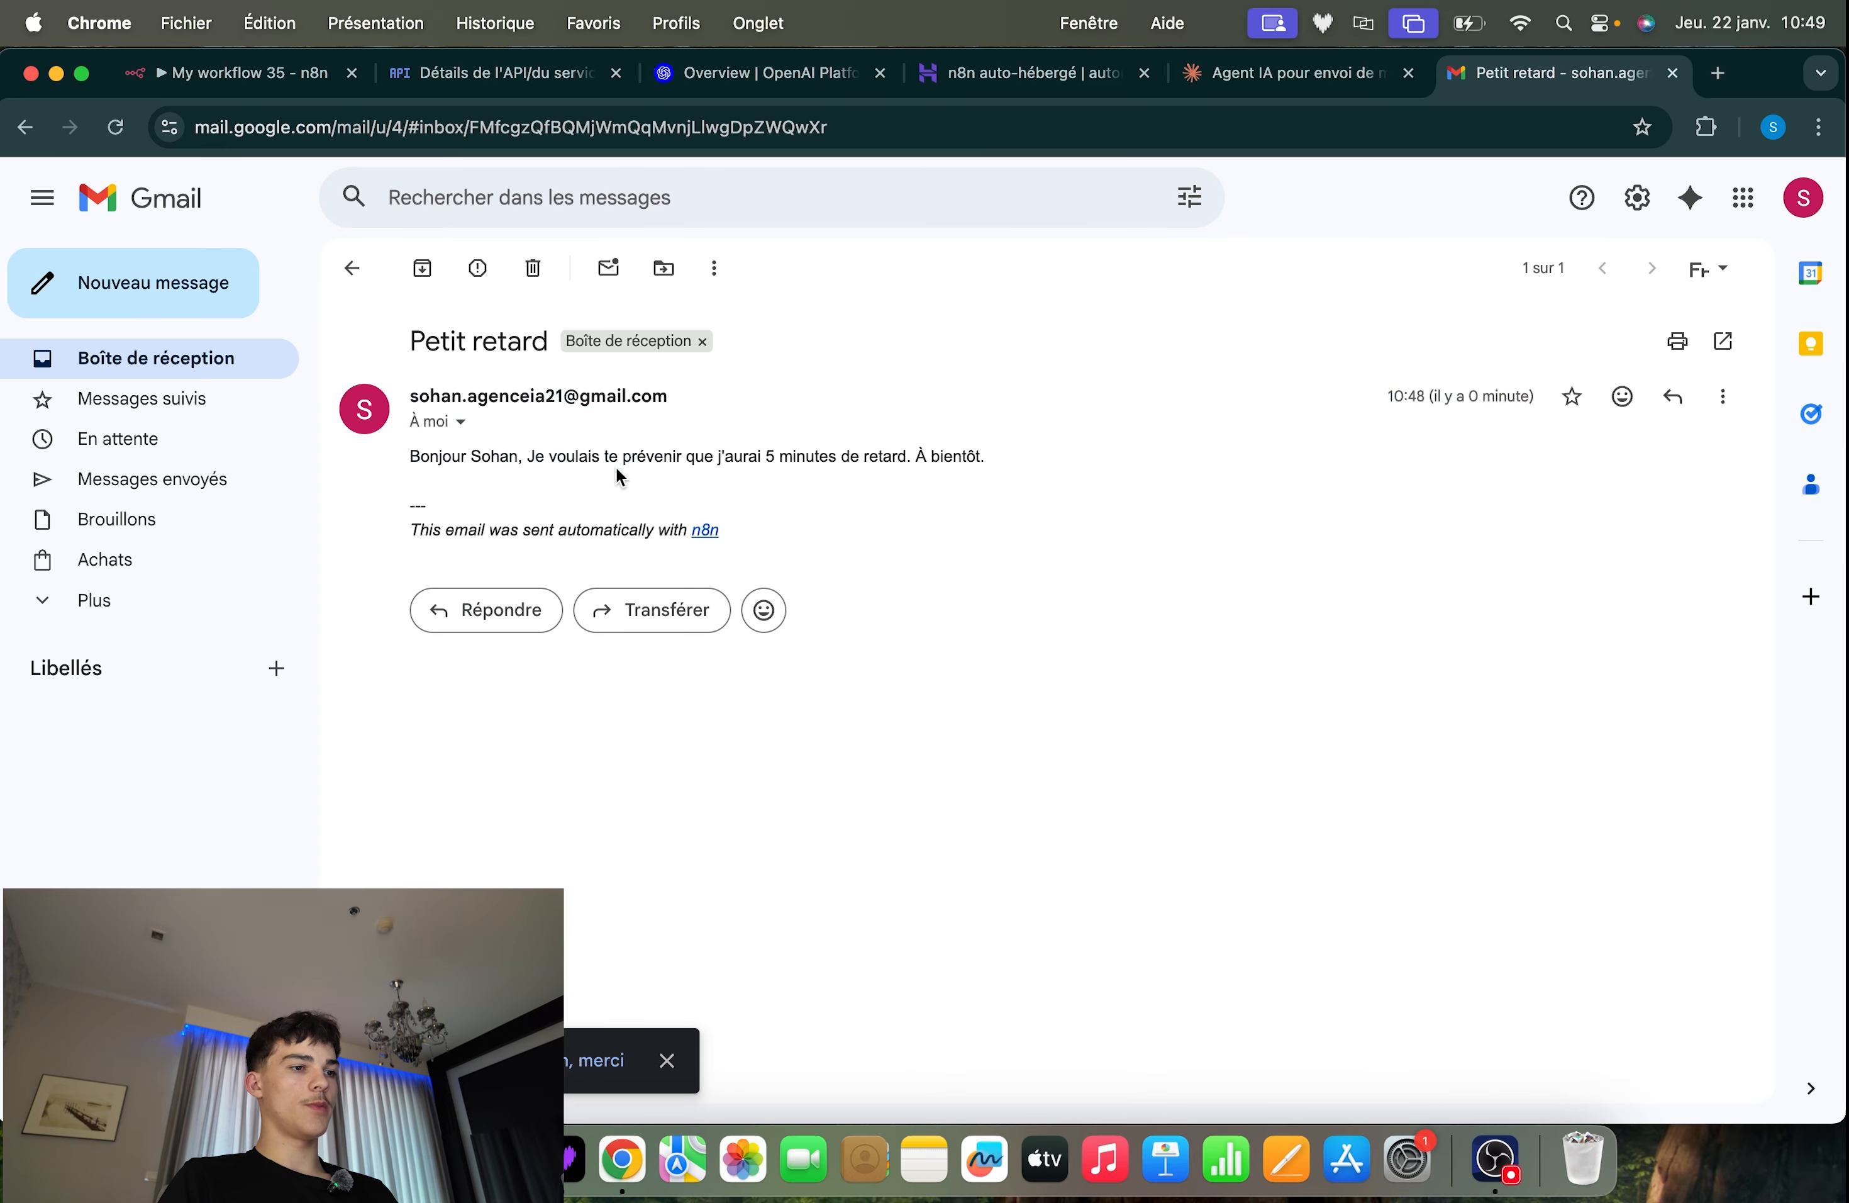
{"action": "left_click_drag", "start_coordinate": [530, 453], "coordinate": [610, 469]}
{"action": "left_click", "coordinate": [766, 454]}
{"action": "left_click", "coordinate": [521, 468]}
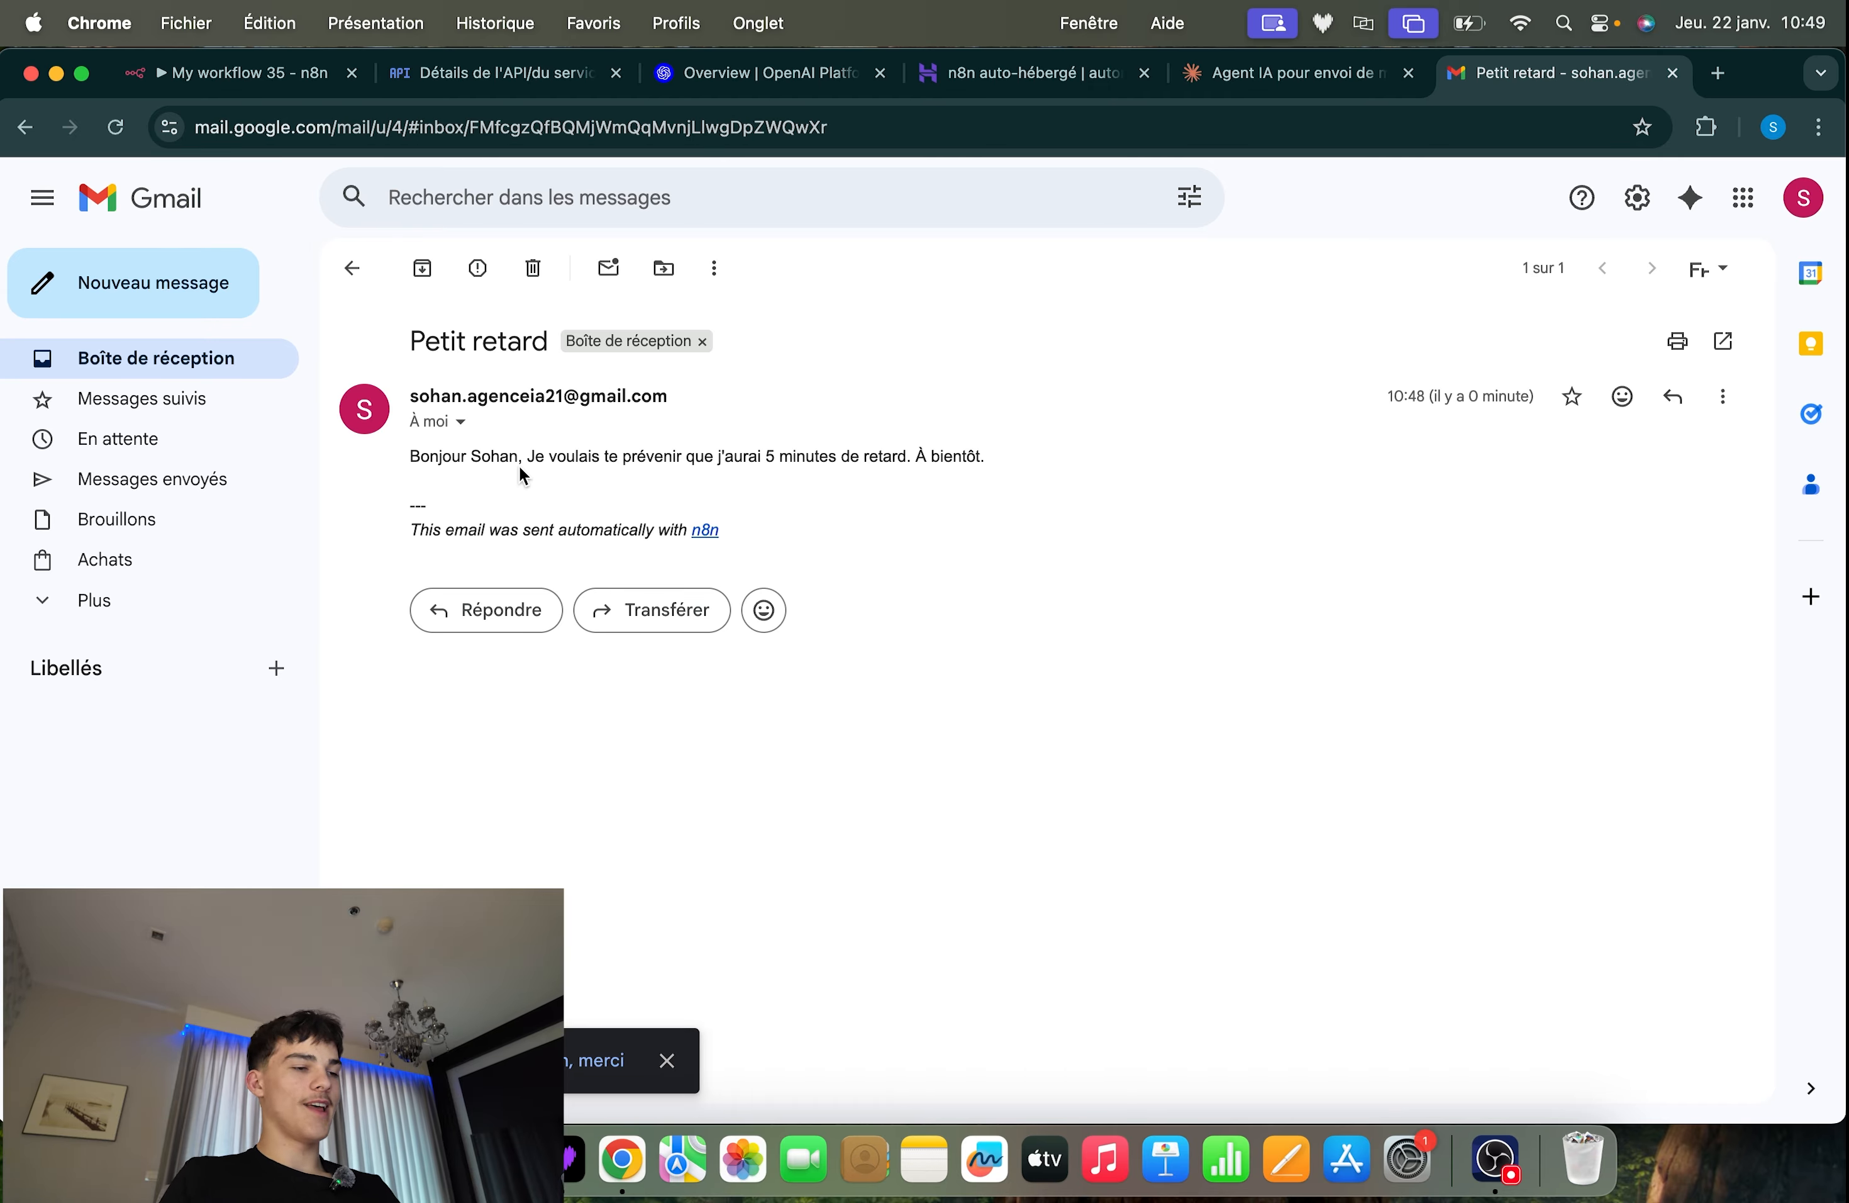
Examine the automatic n8n attribution line at the end of the received email
{"action": "left_click_drag", "start_coordinate": [407, 507], "coordinate": [620, 541]}
{"action": "left_click", "coordinate": [620, 529]}
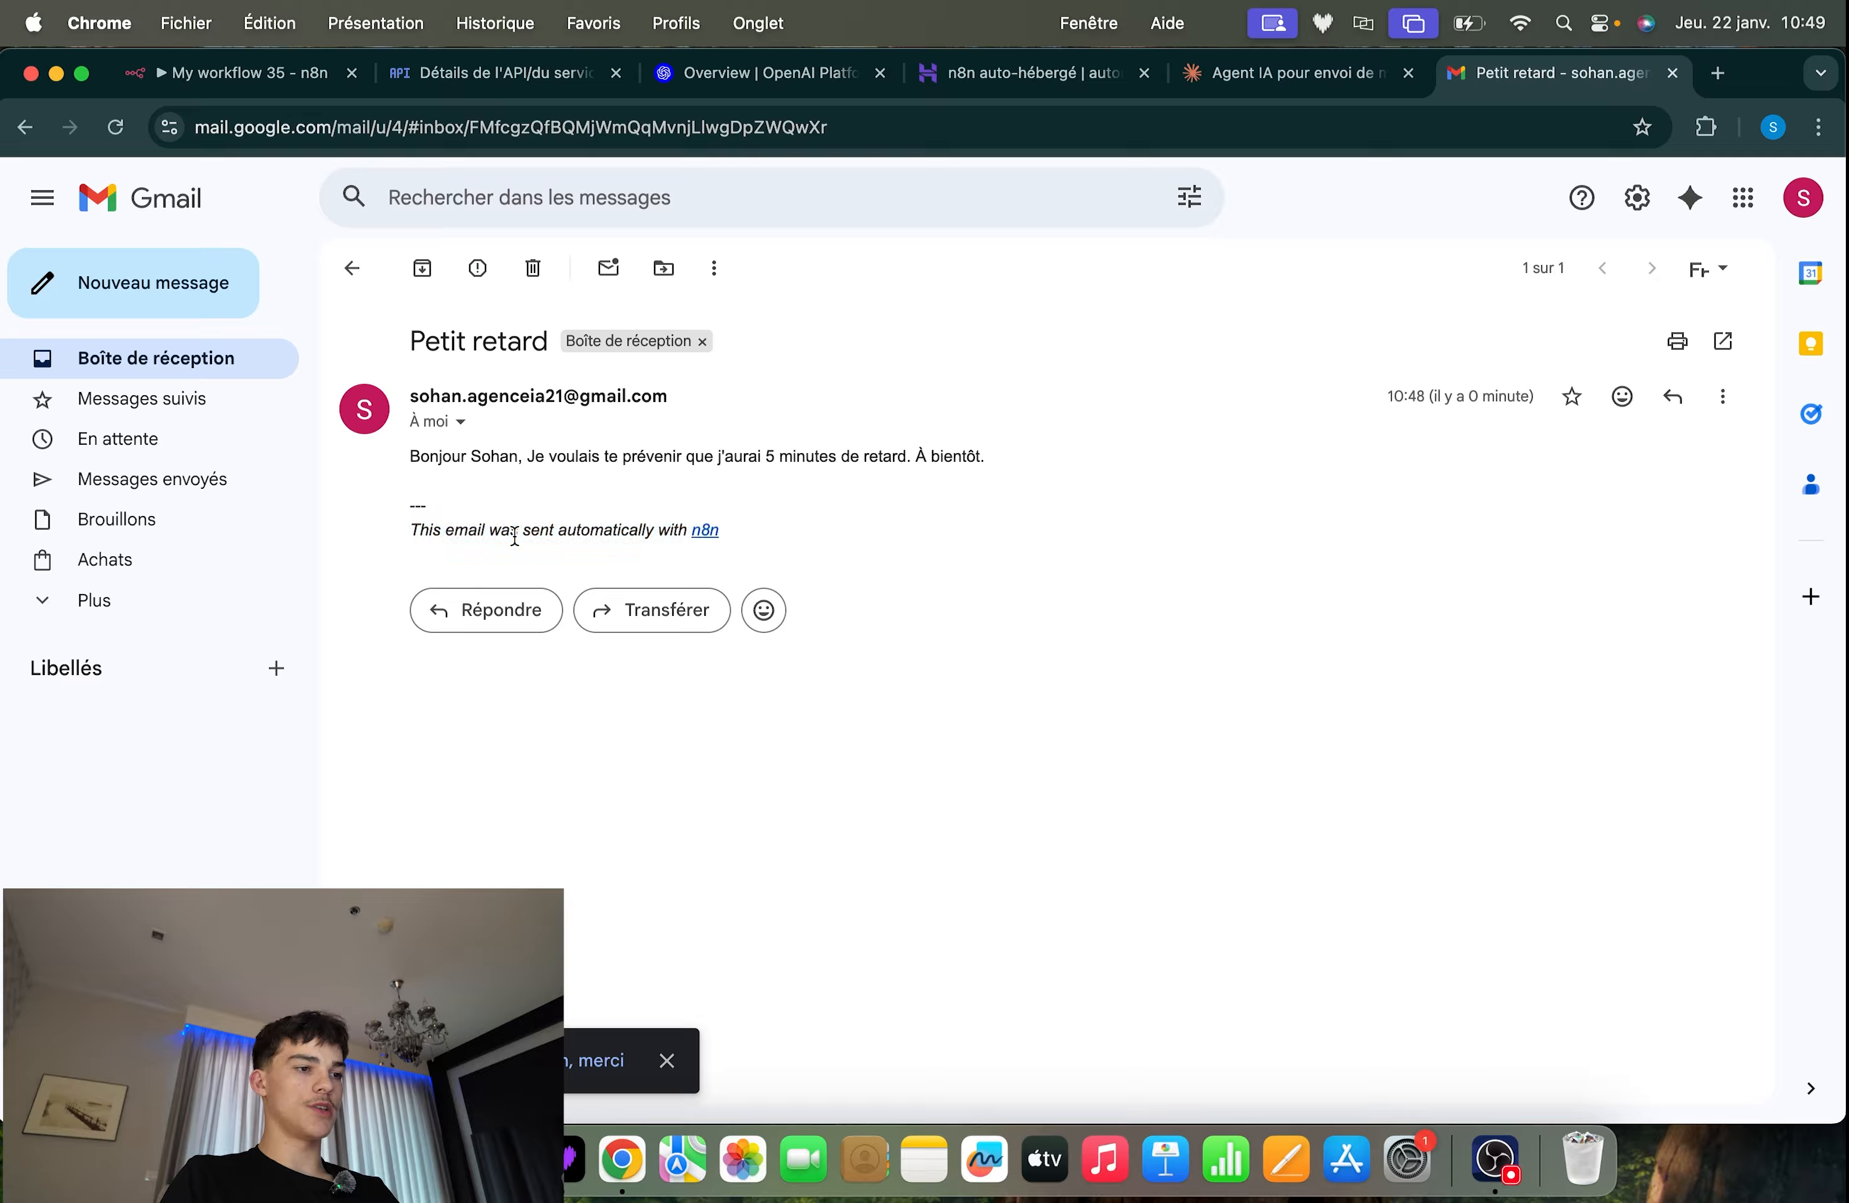
{"action": "left_click_drag", "start_coordinate": [396, 529], "coordinate": [582, 523]}
{"action": "left_click", "coordinate": [642, 533]}
{"action": "mouse_move", "coordinate": [766, 539]}
{"action": "left_mouse_down"}
{"action": "mouse_move", "coordinate": [523, 530]}
{"action": "mouse_move", "coordinate": [732, 539]}
{"action": "left_mouse_up"}
{"action": "left_click", "coordinate": [602, 537]}
Add the Append n8n Attribution option to the workflow's Gmail send-message tool, turn it off, and save the workflow
{"action": "left_click", "coordinate": [233, 80]}
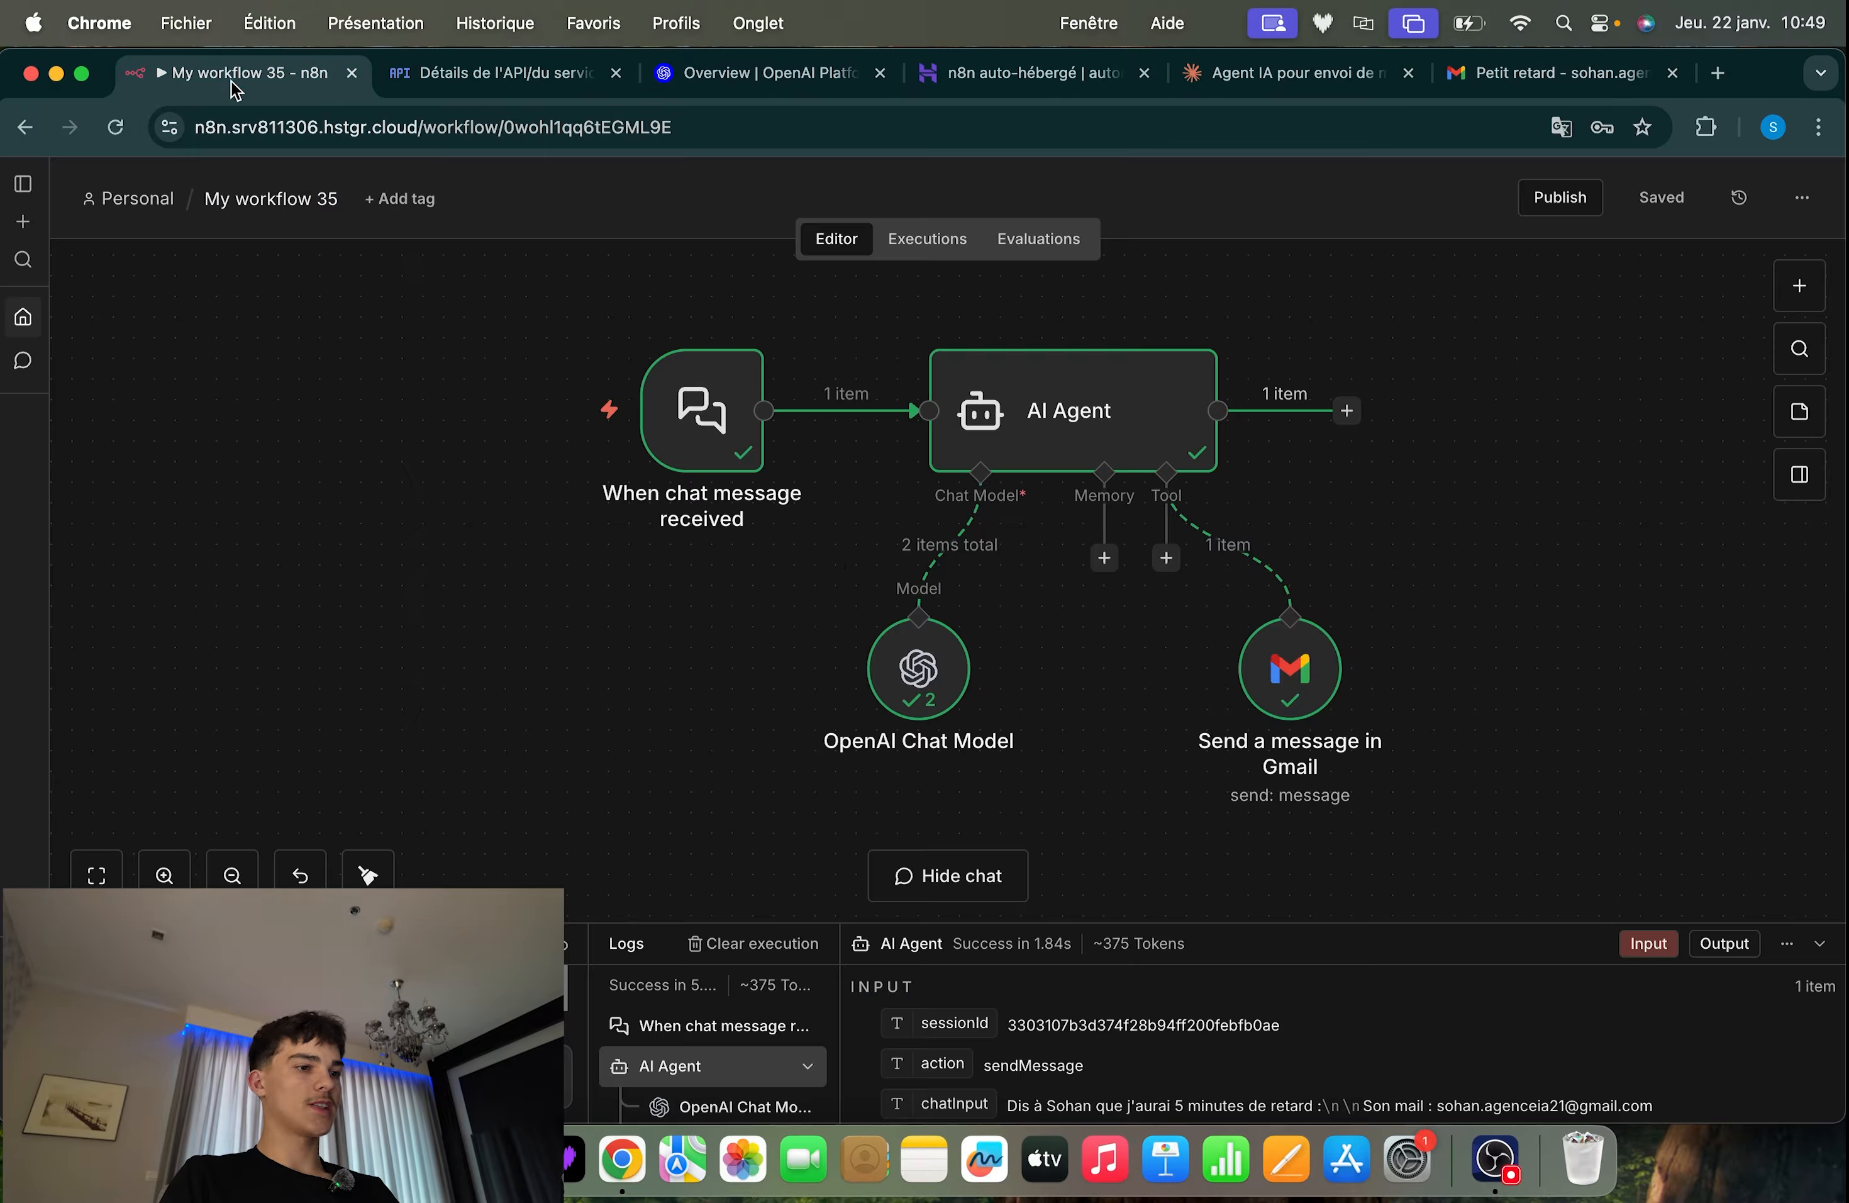
{"action": "left_click", "coordinate": [1820, 944]}
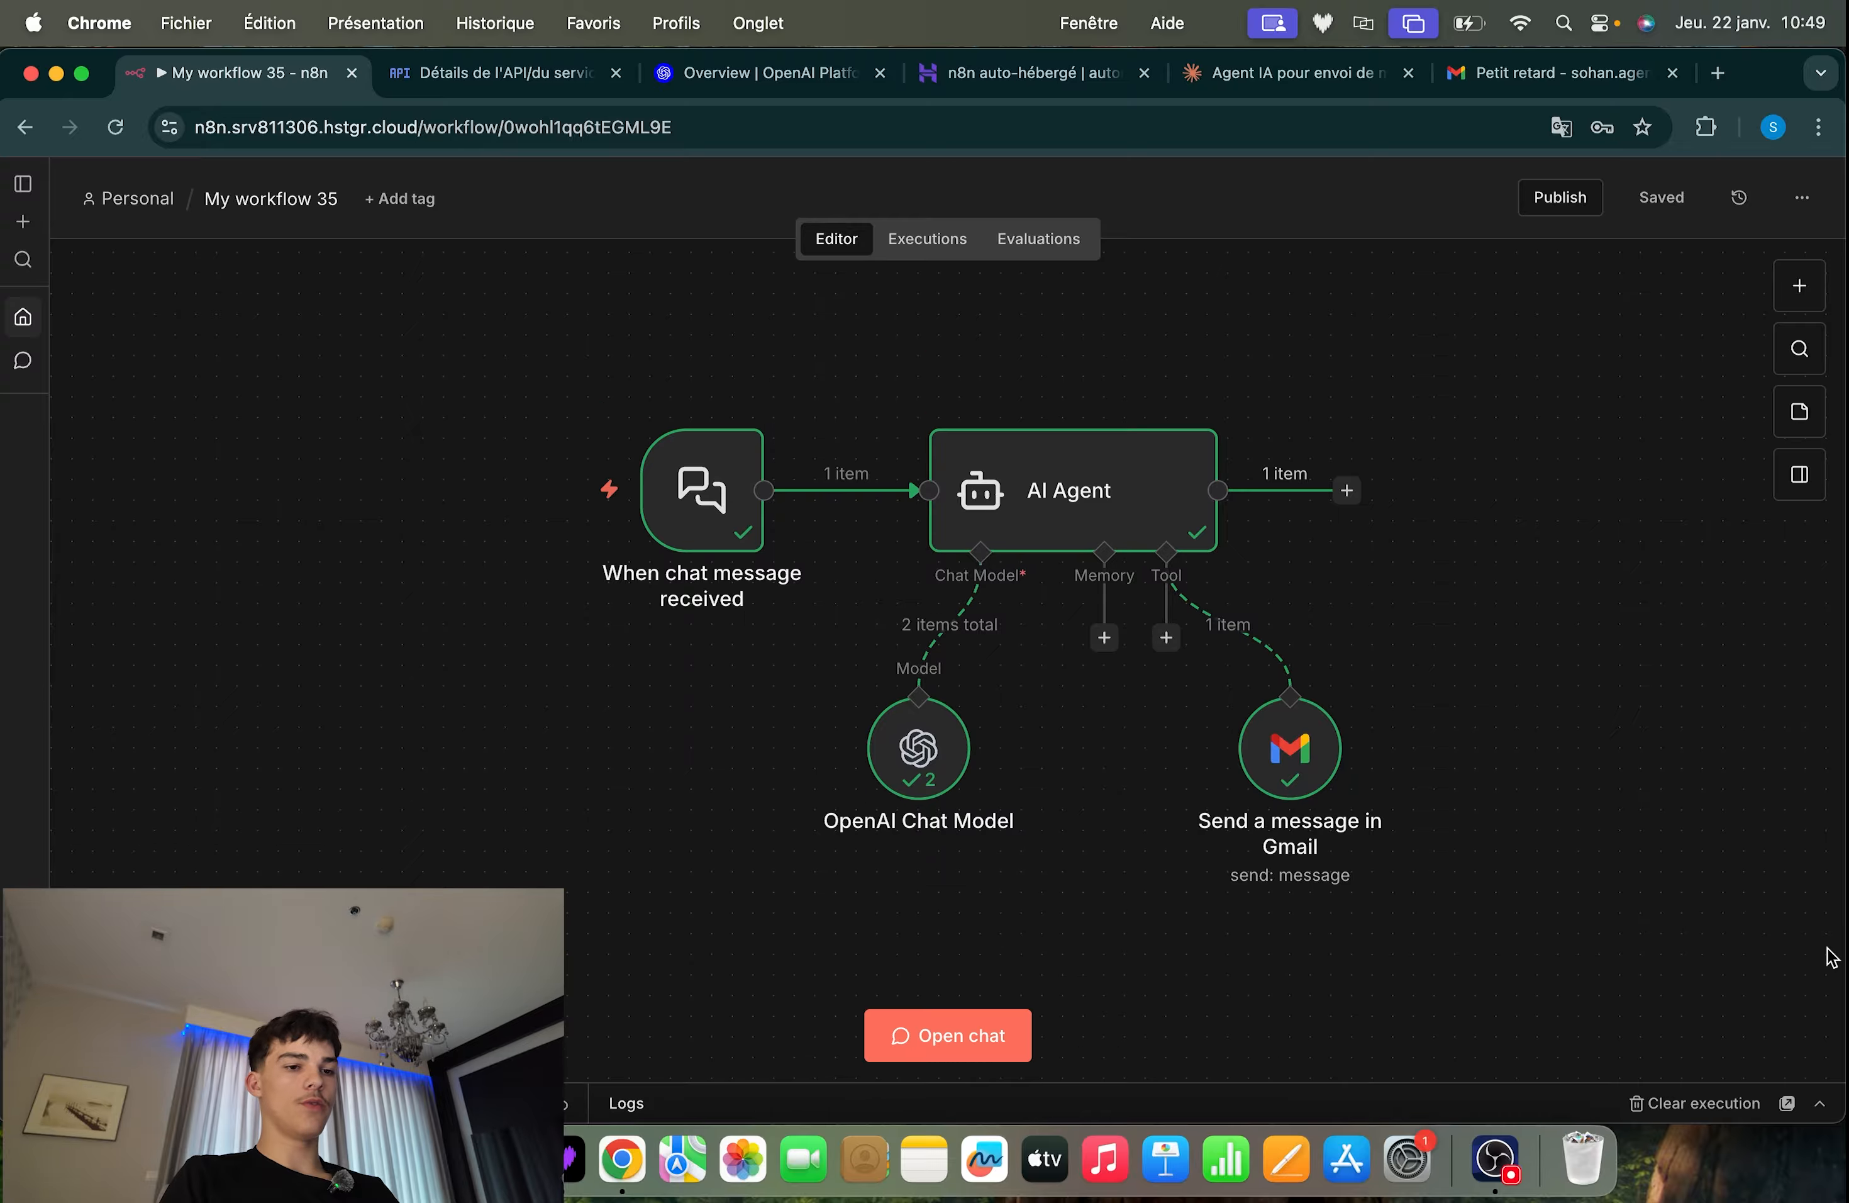
{"action": "double_click", "coordinate": [1232, 748]}
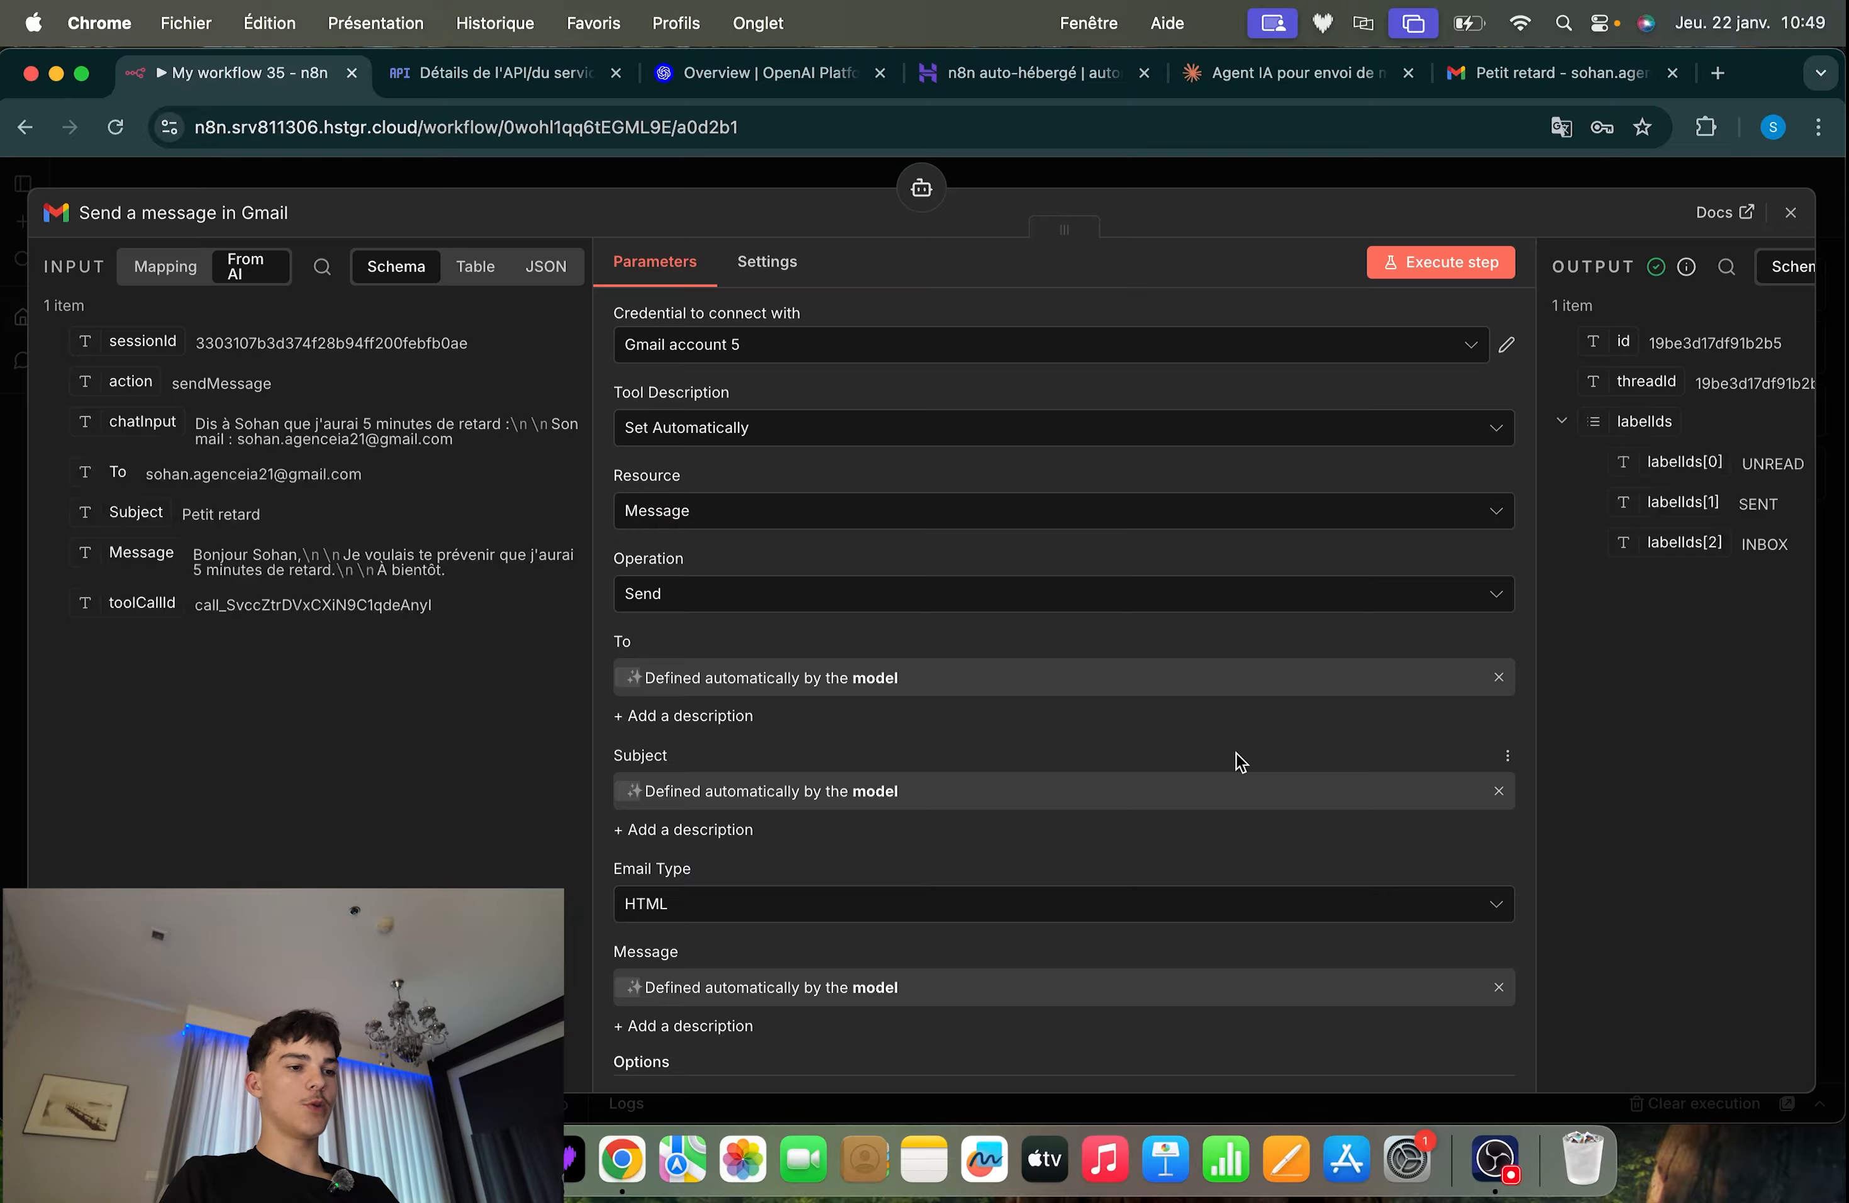
{"action": "left_click", "coordinate": [1025, 982]}
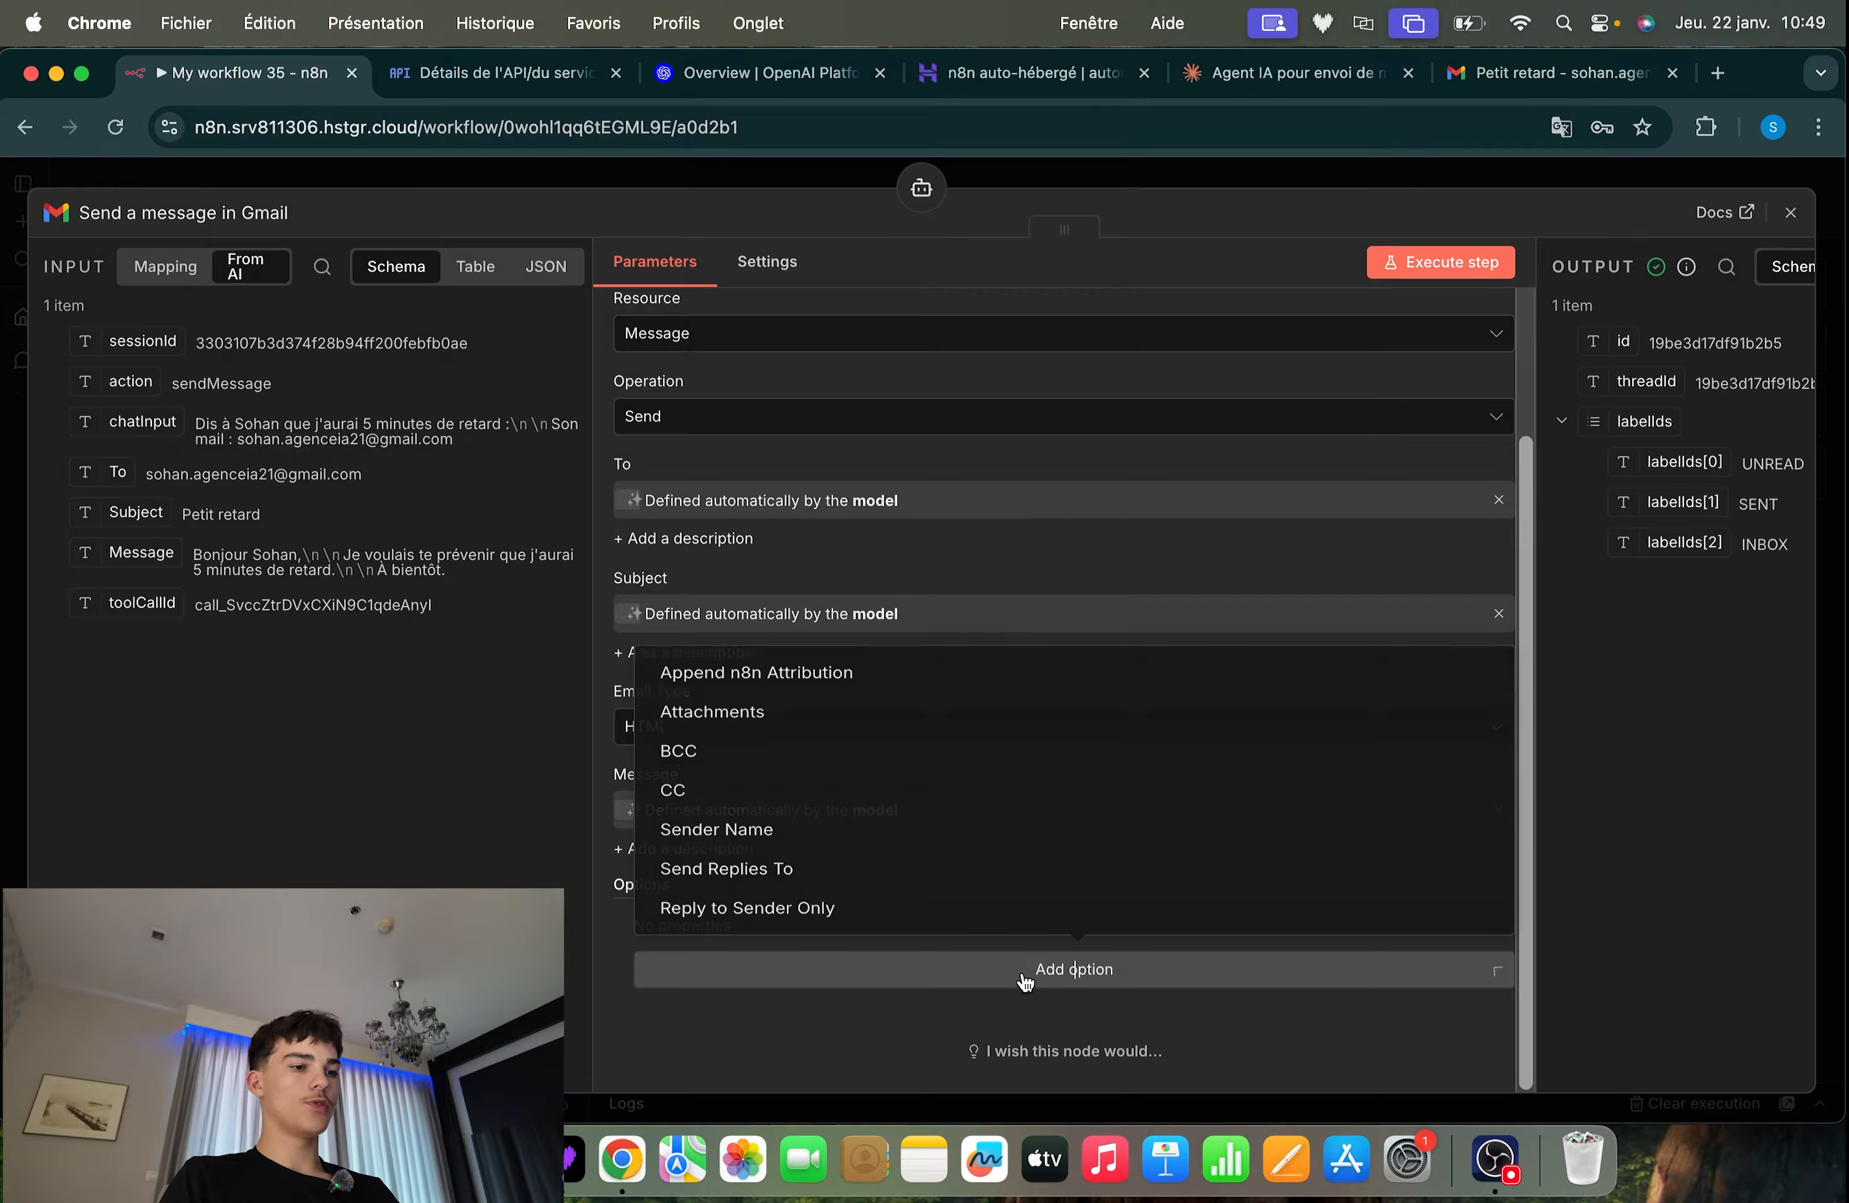
{"action": "left_click", "coordinate": [756, 650]}
{"action": "scroll", "coordinate": [974, 755], "scroll_direction": "down", "scroll_amount": 1}
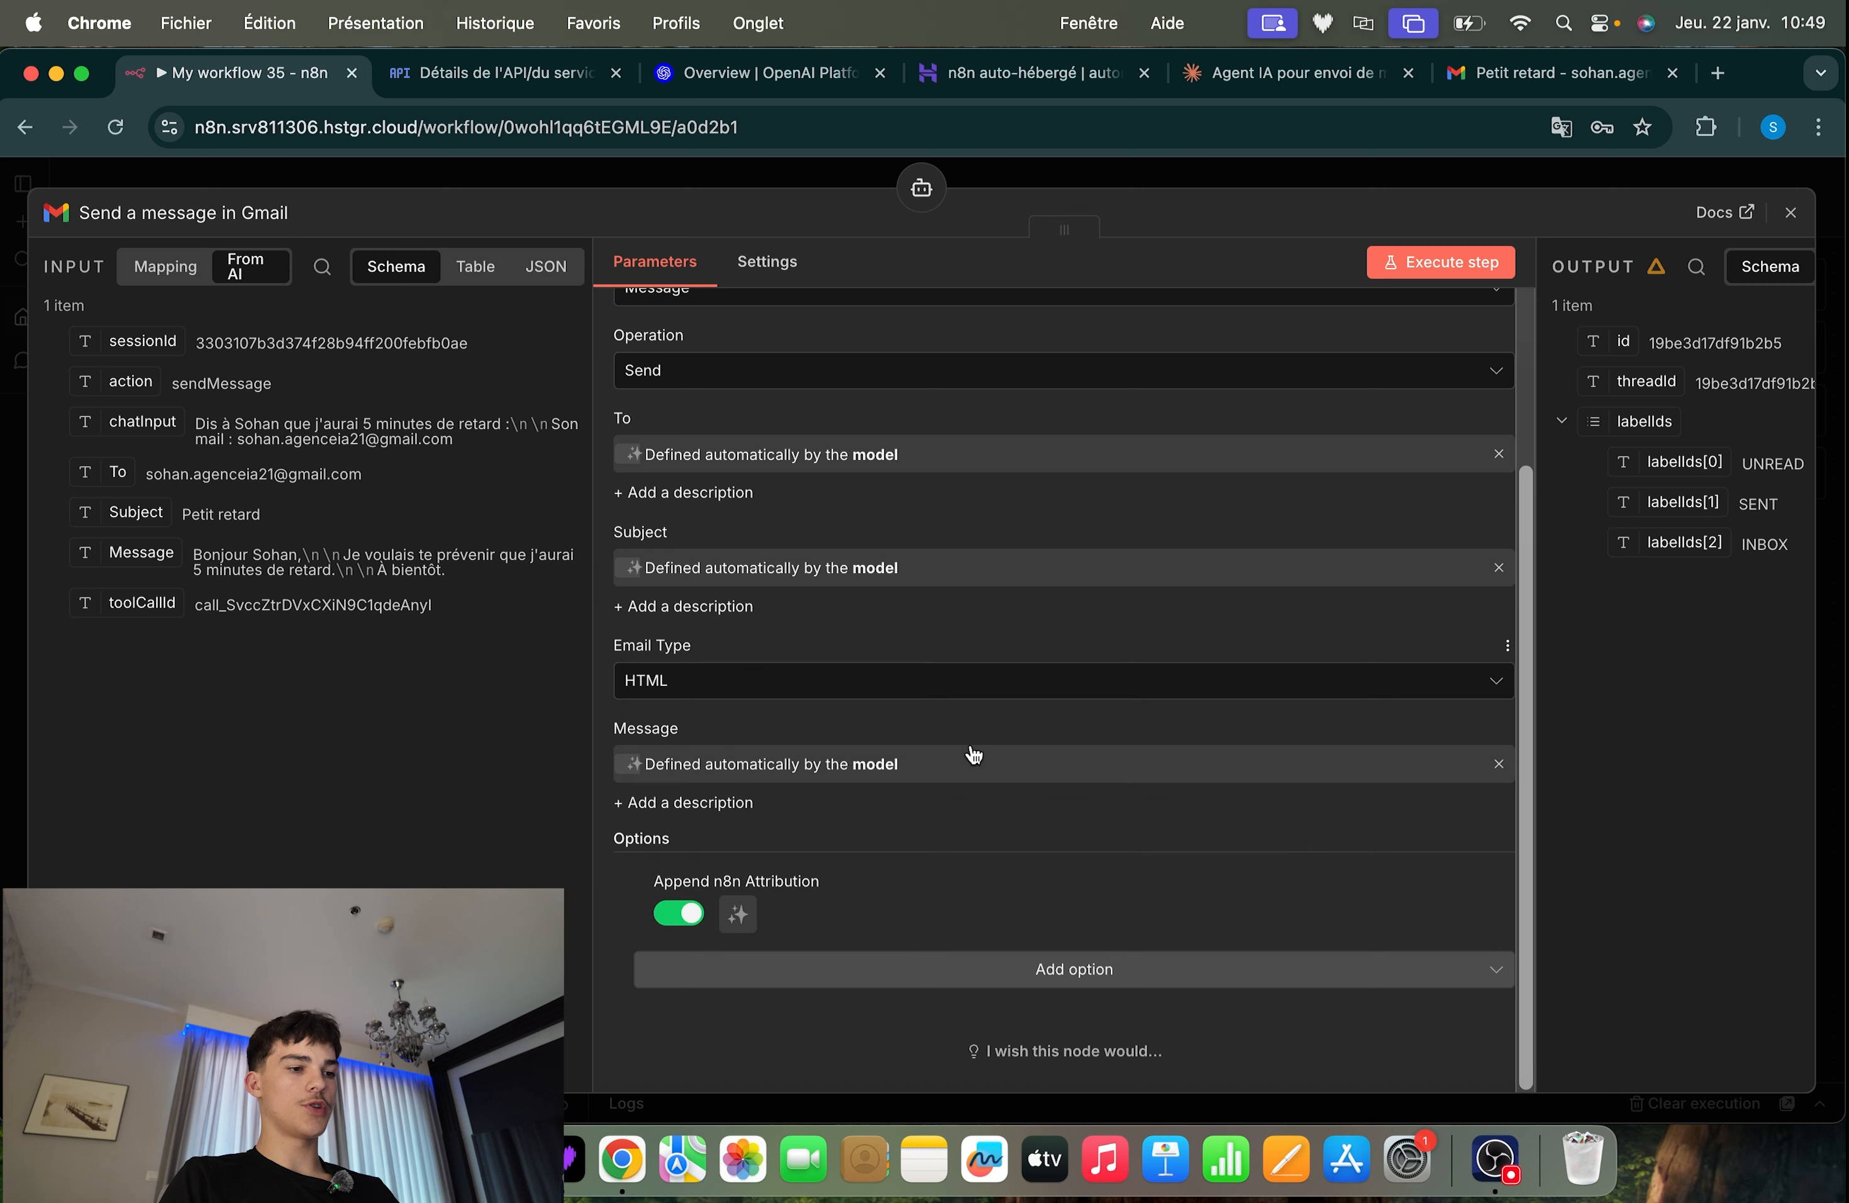
{"action": "left_click", "coordinate": [692, 914]}
{"action": "left_click", "coordinate": [1684, 187]}
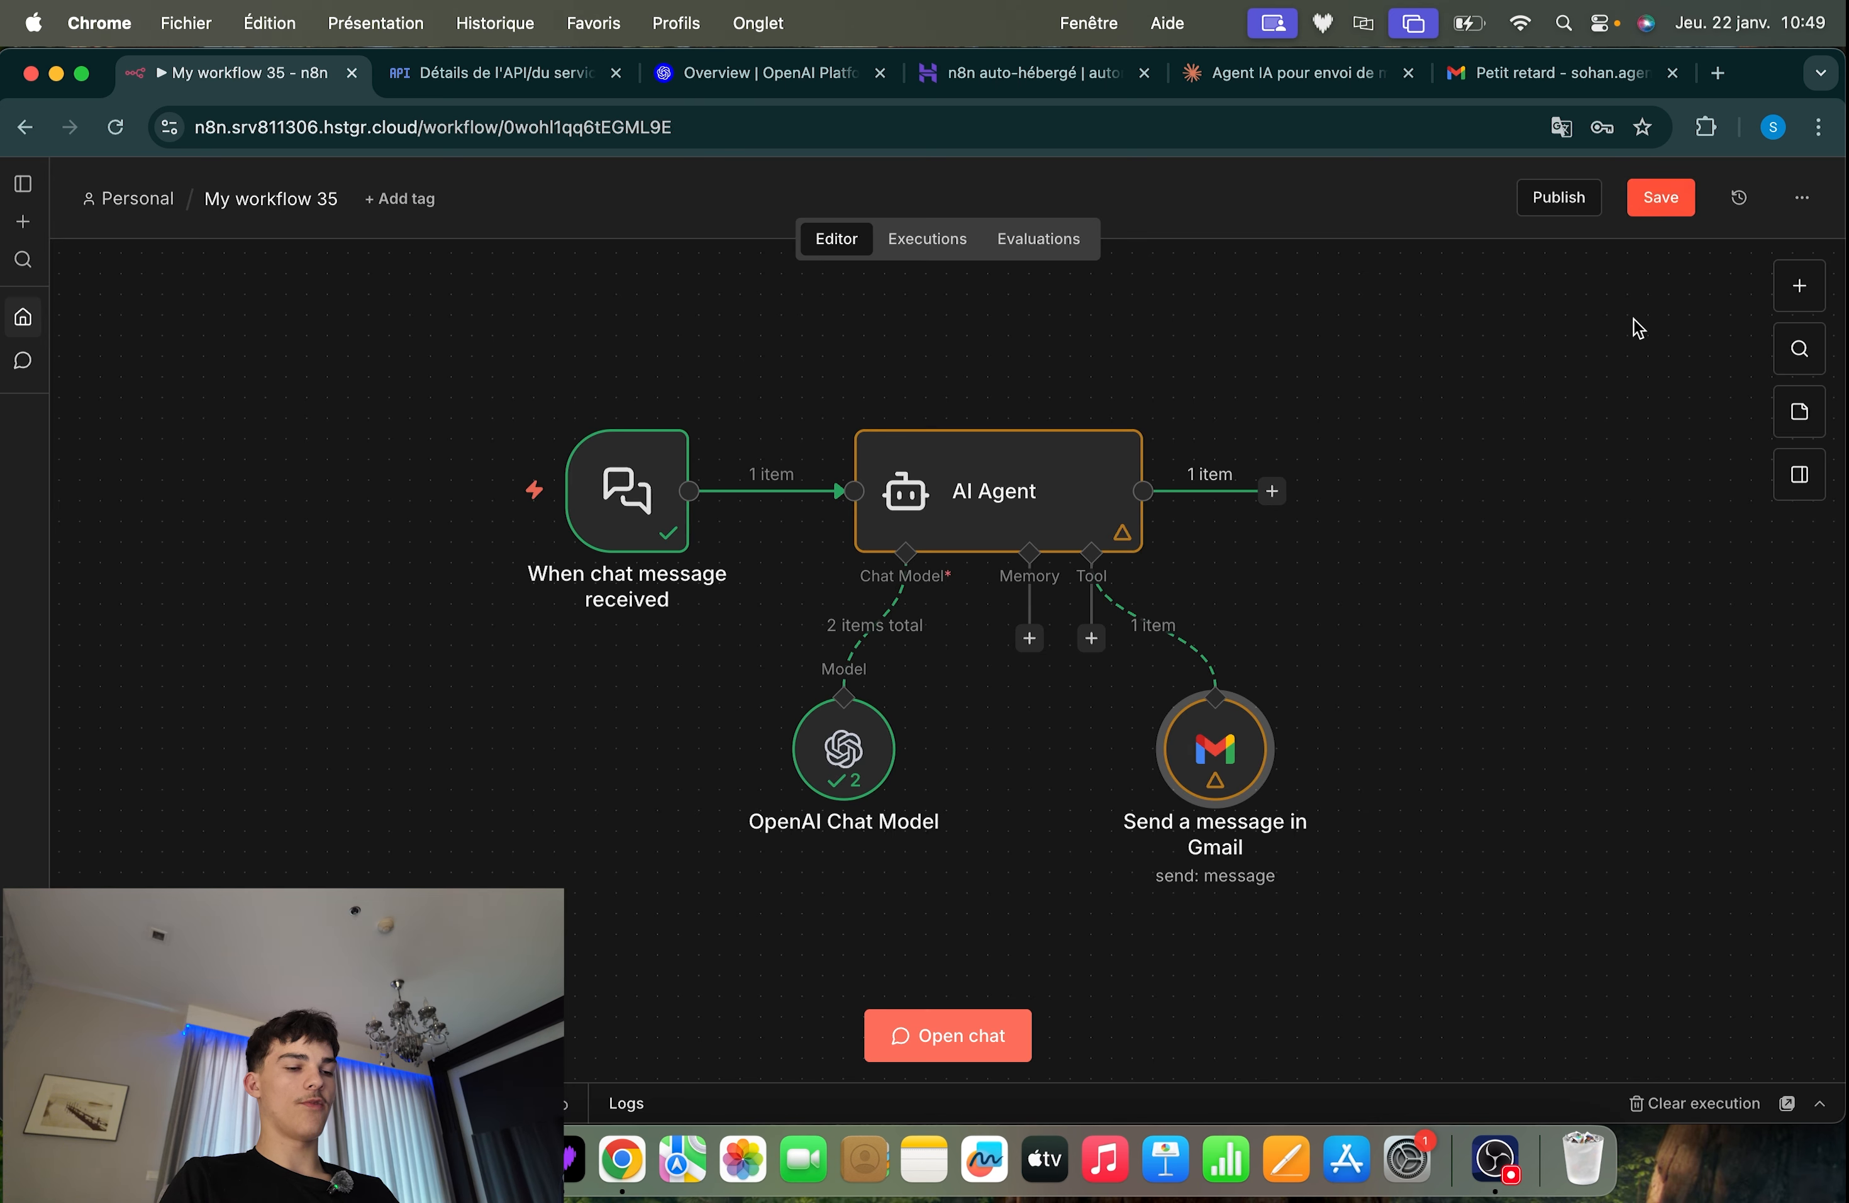
{"action": "left_click", "coordinate": [1659, 205]}
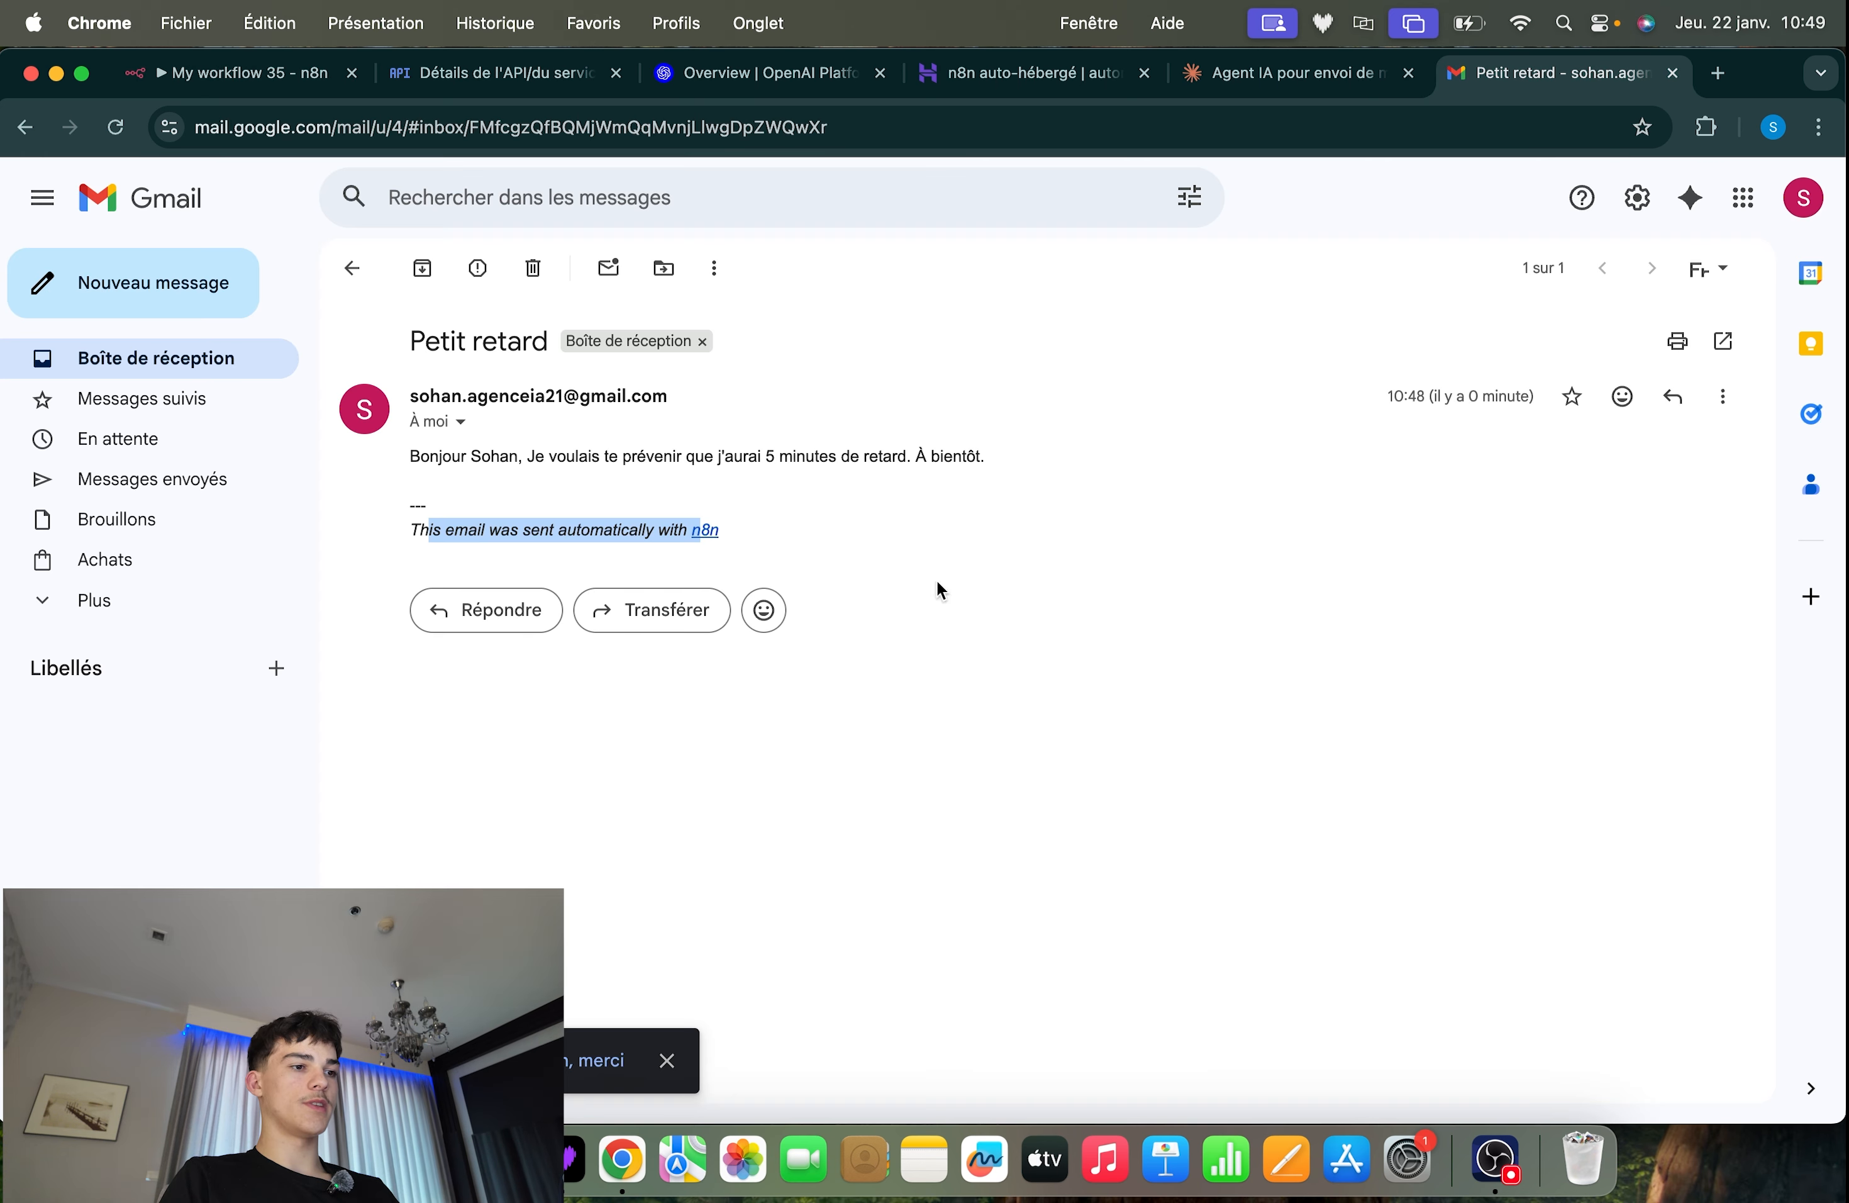